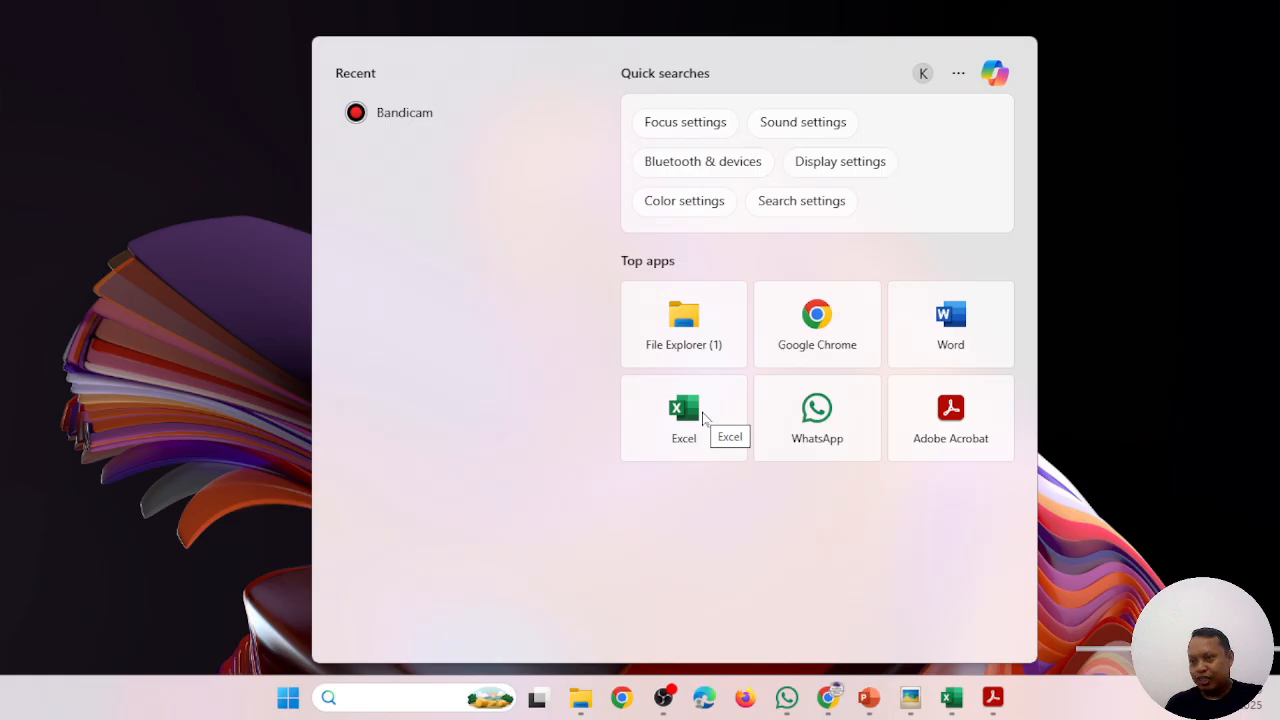
- Open Excel with a blank workbook and maximize its window
click(703, 418)
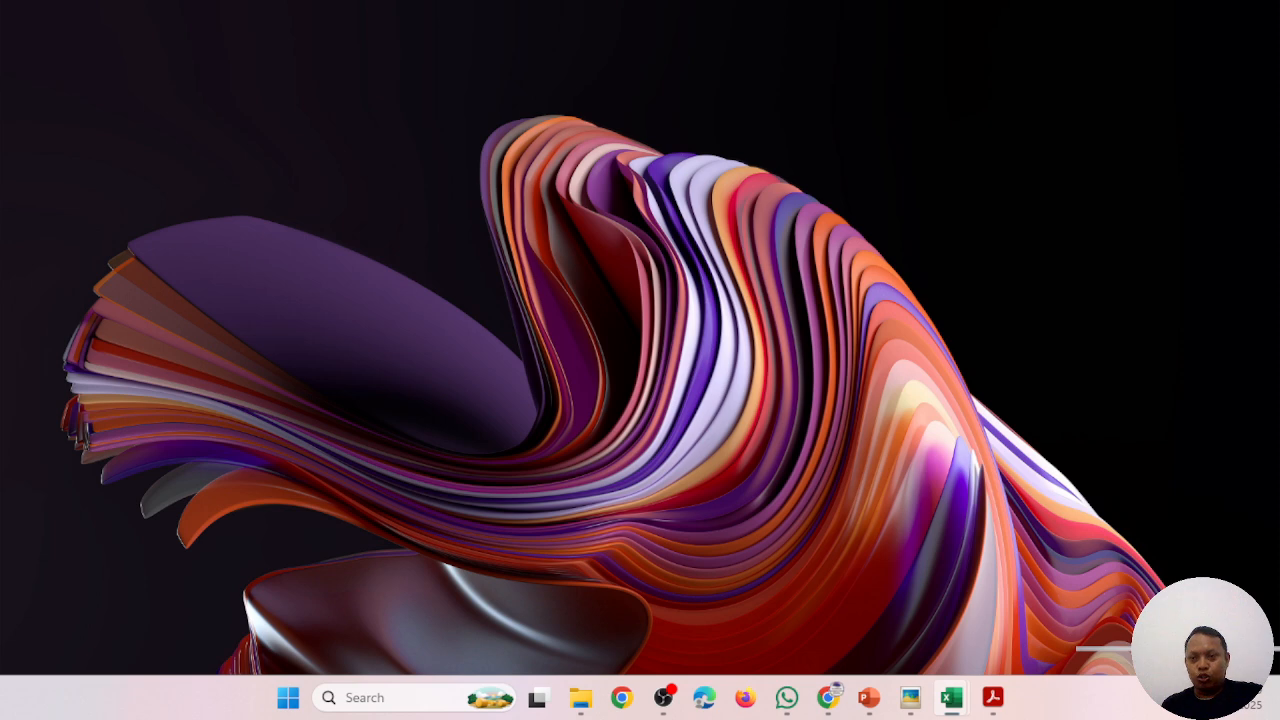
drag(0, 207, 743, 110)
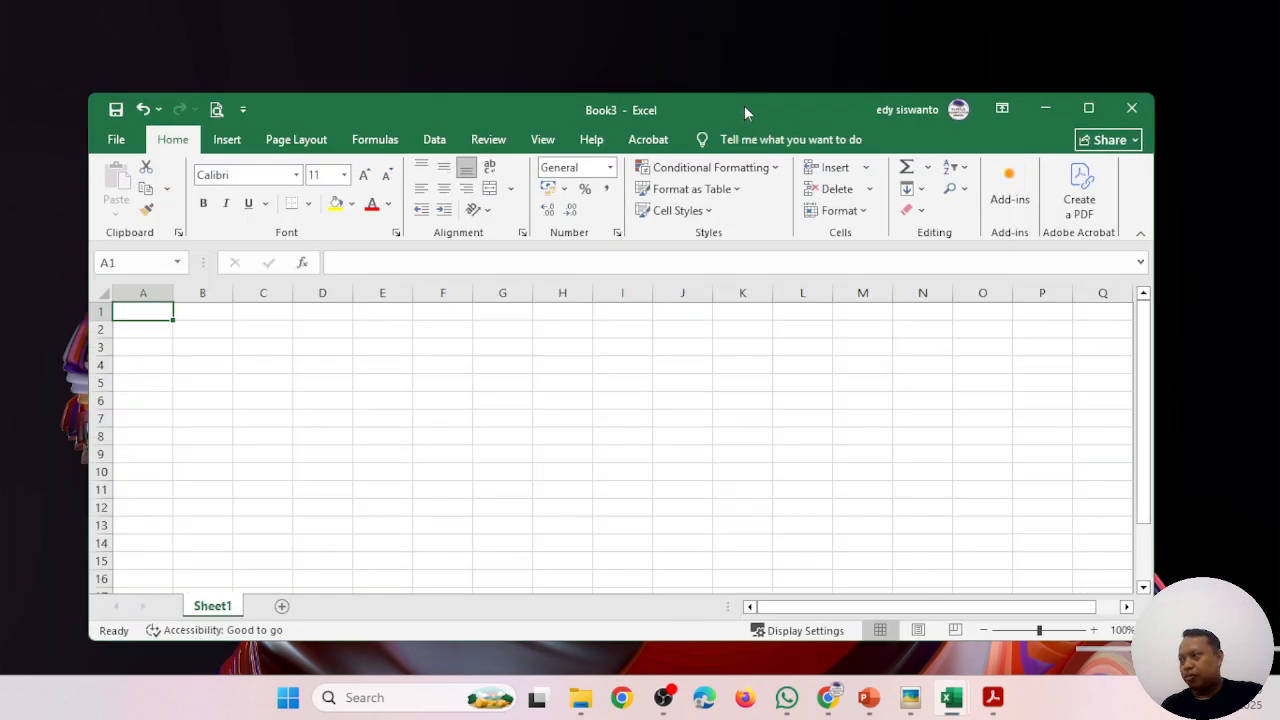
double_click(744, 108)
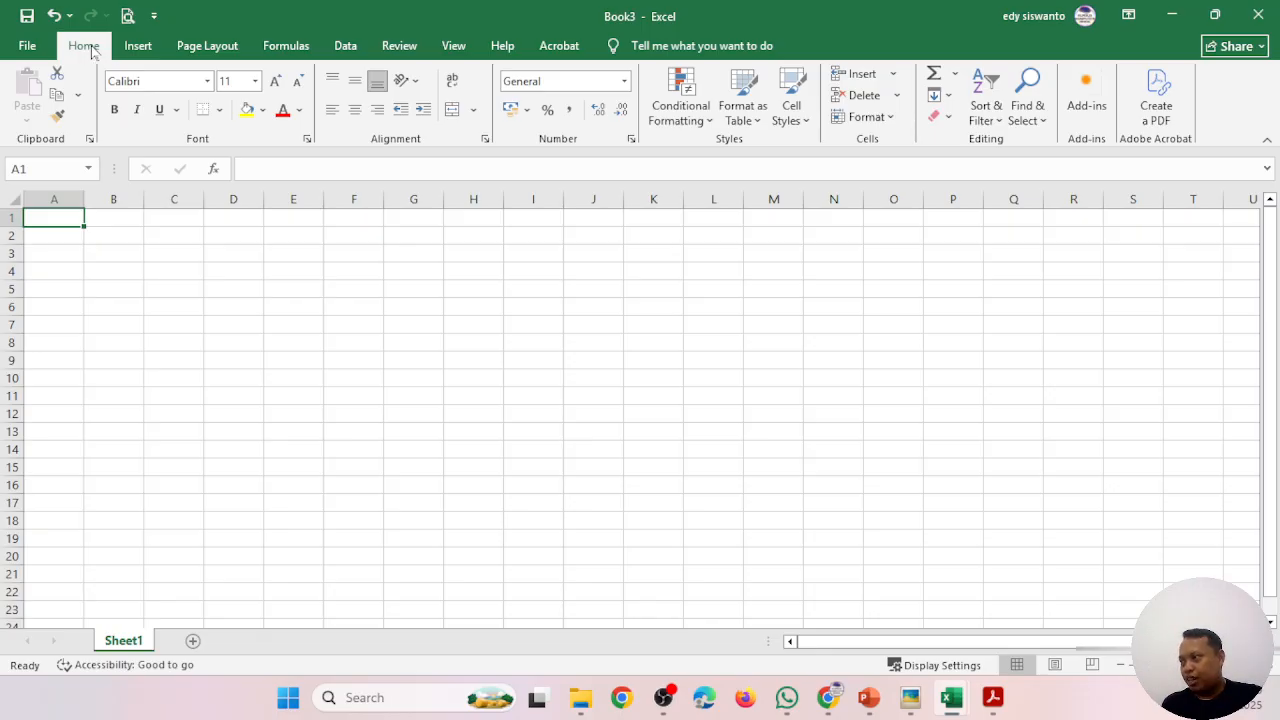
- Collapse the ribbon to its tab names, show it temporarily, and restore it permanently
click(250, 305)
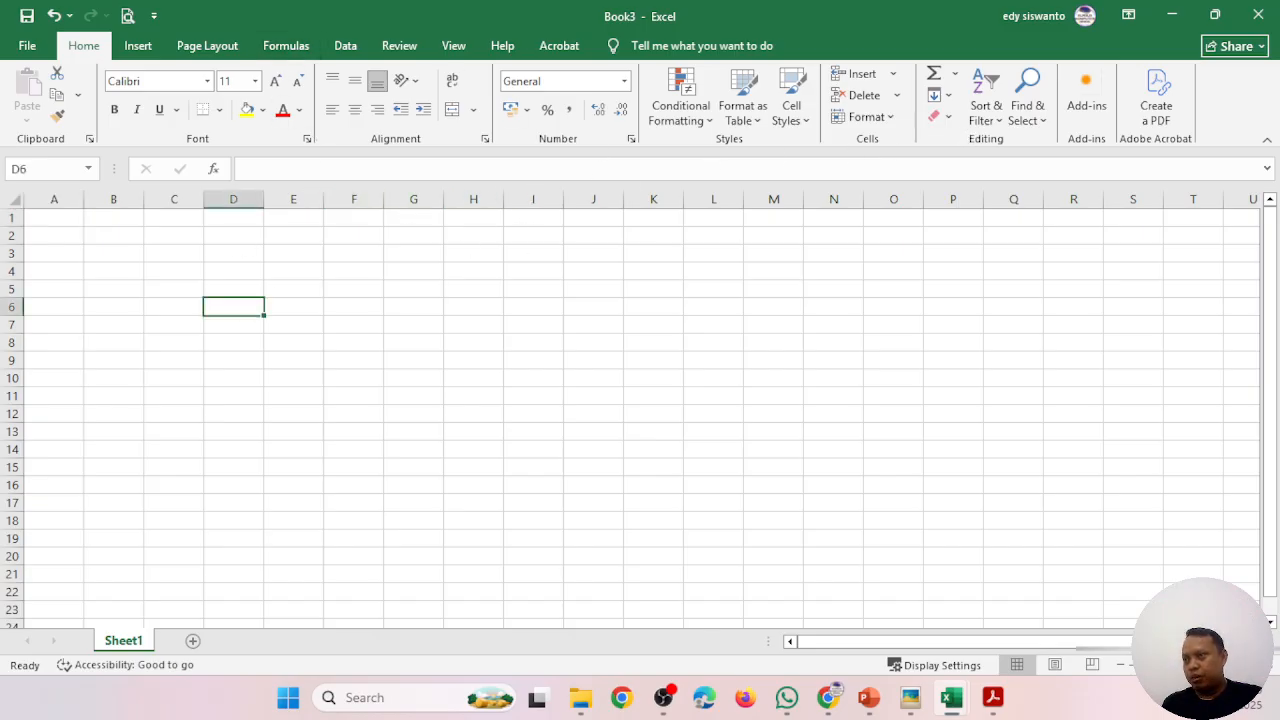
click(176, 267)
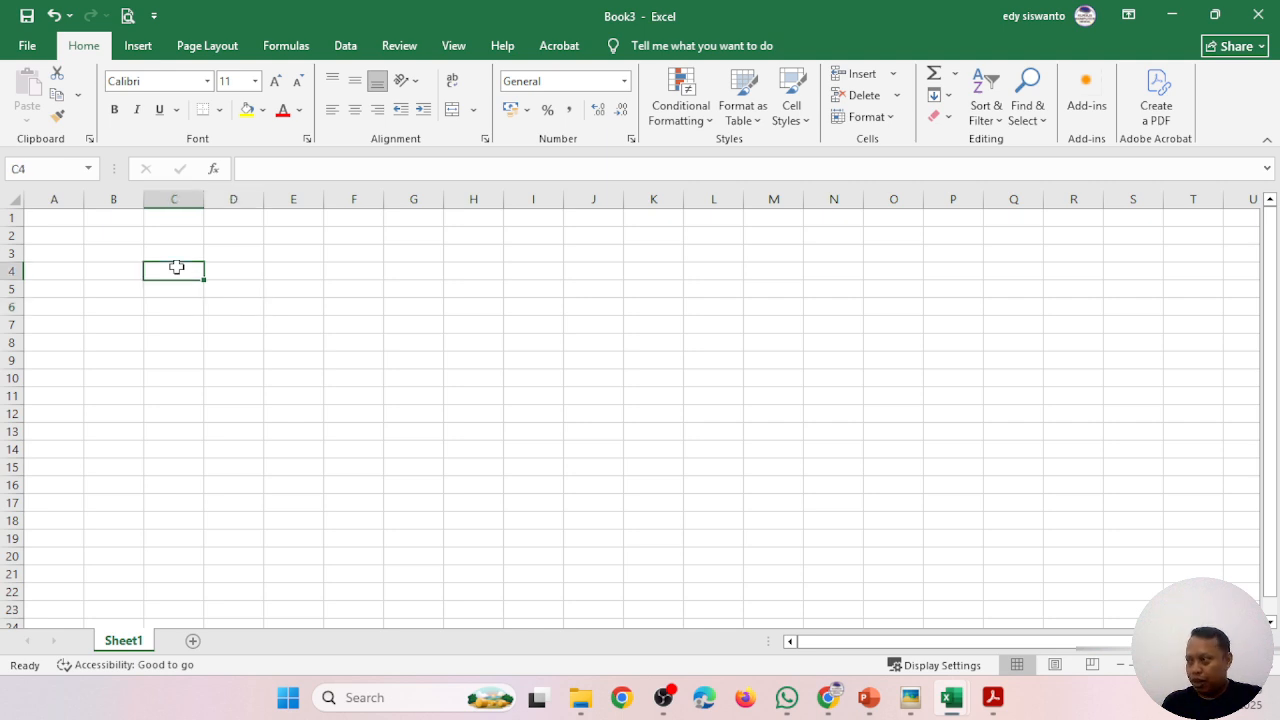
double_click(88, 47)
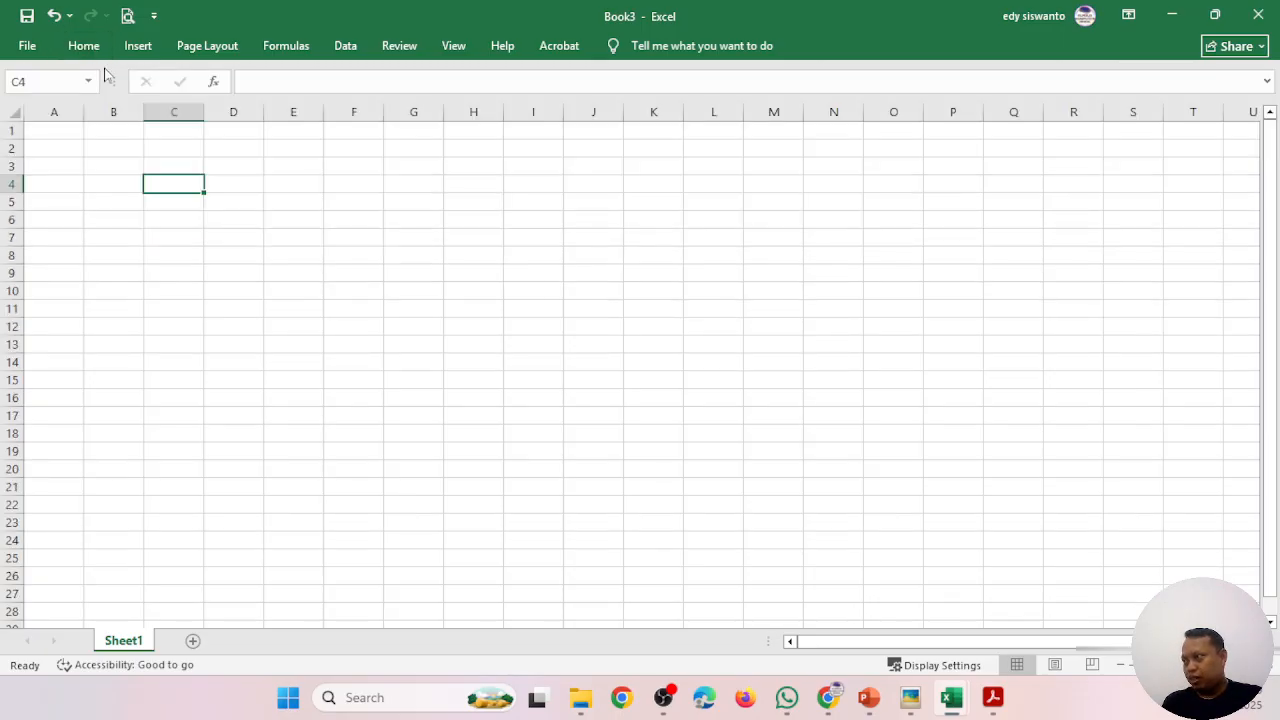
click(244, 290)
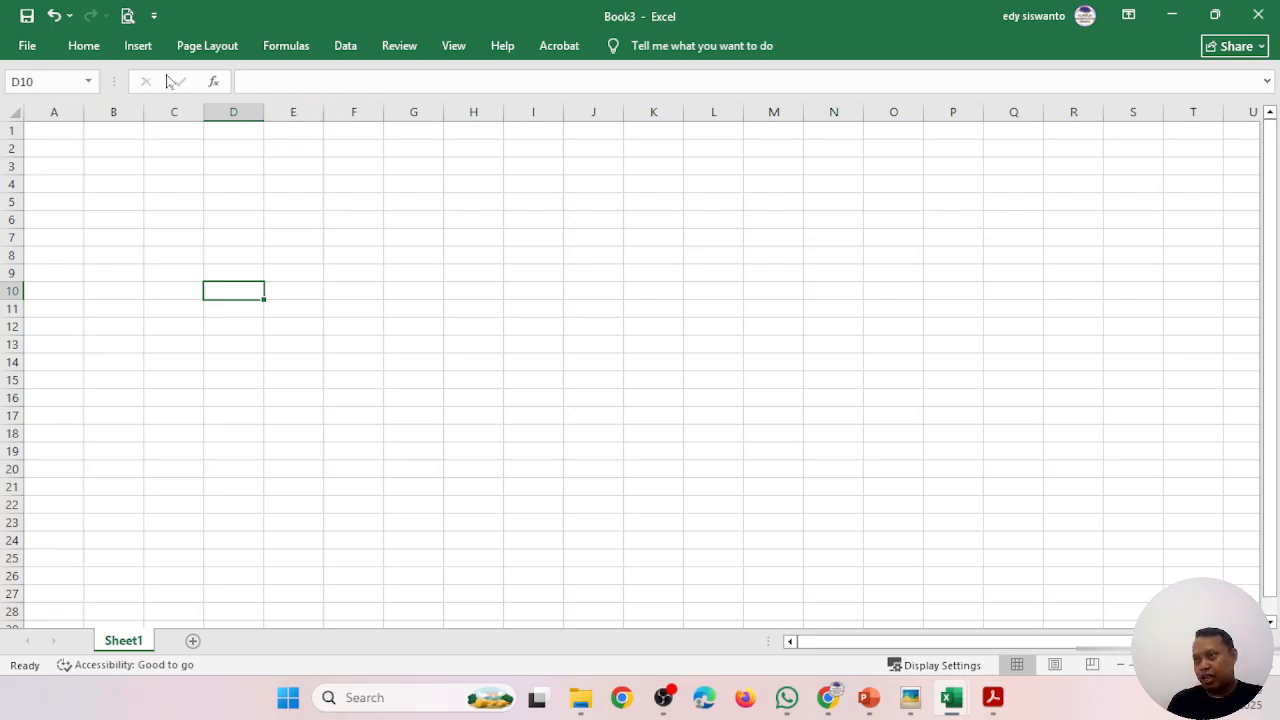
click(84, 46)
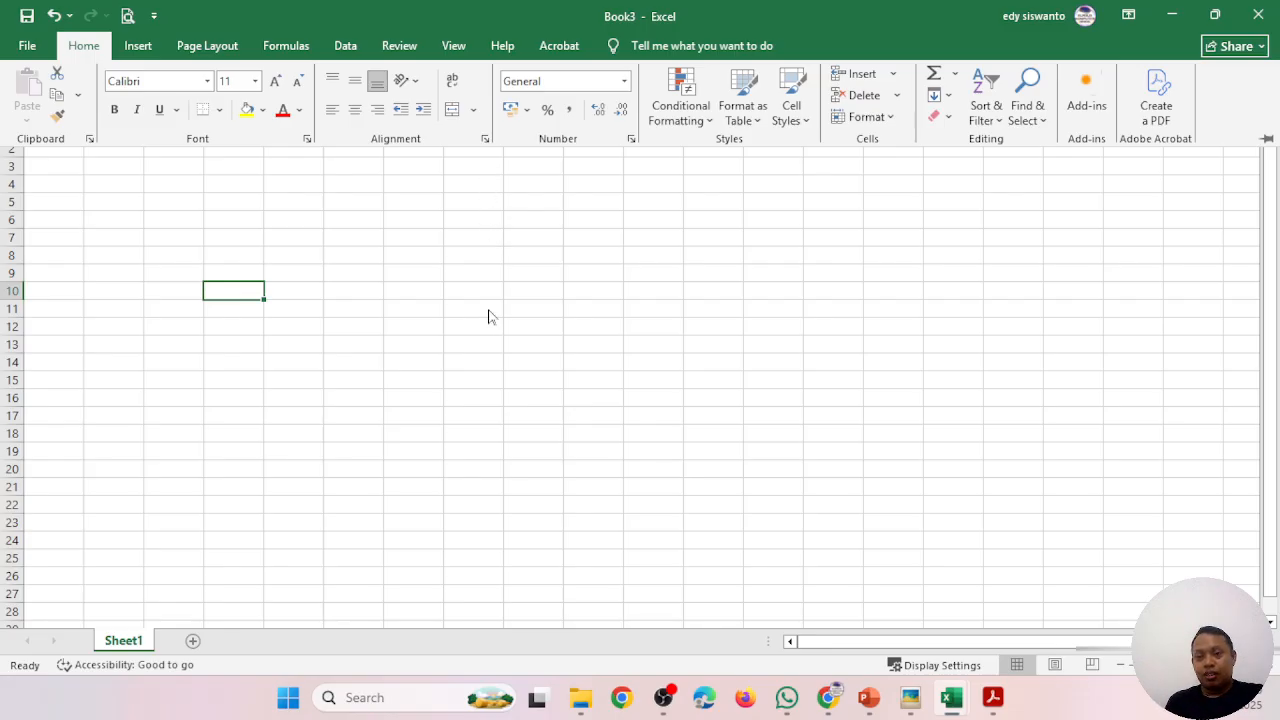
double_click(95, 47)
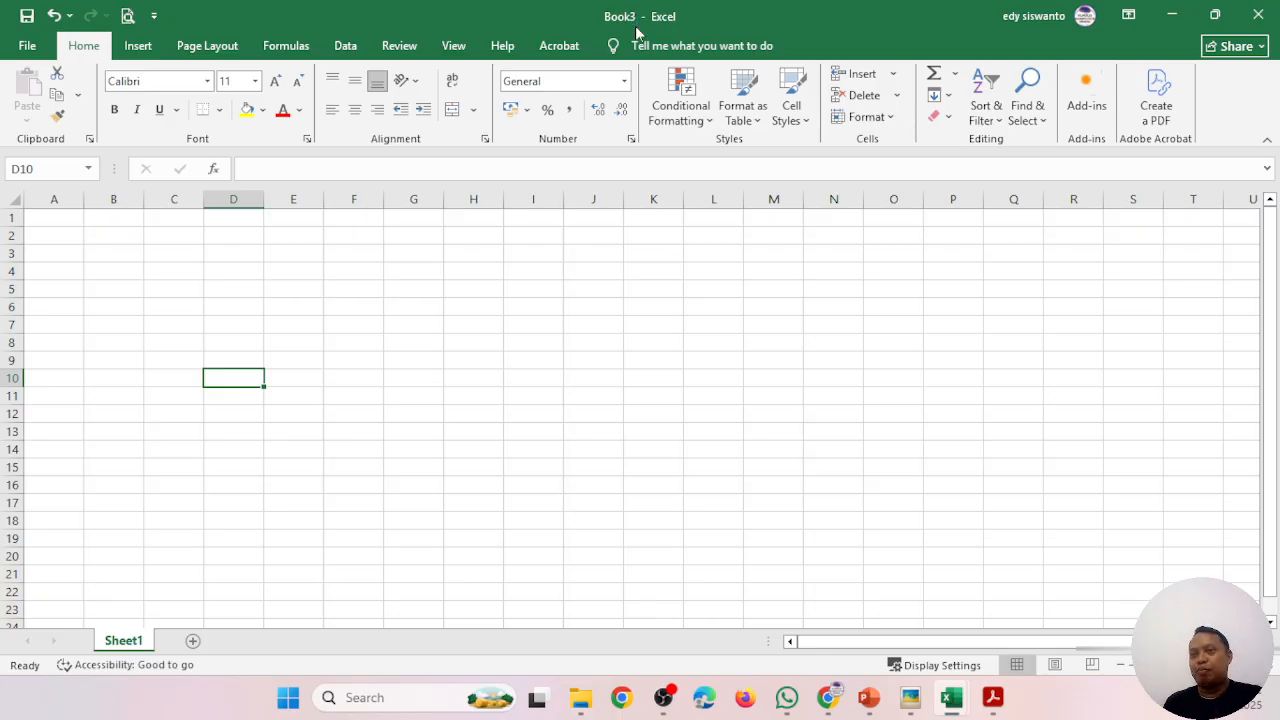
- Minimize the Book3 workbook window and bring it back on screen
click(1175, 16)
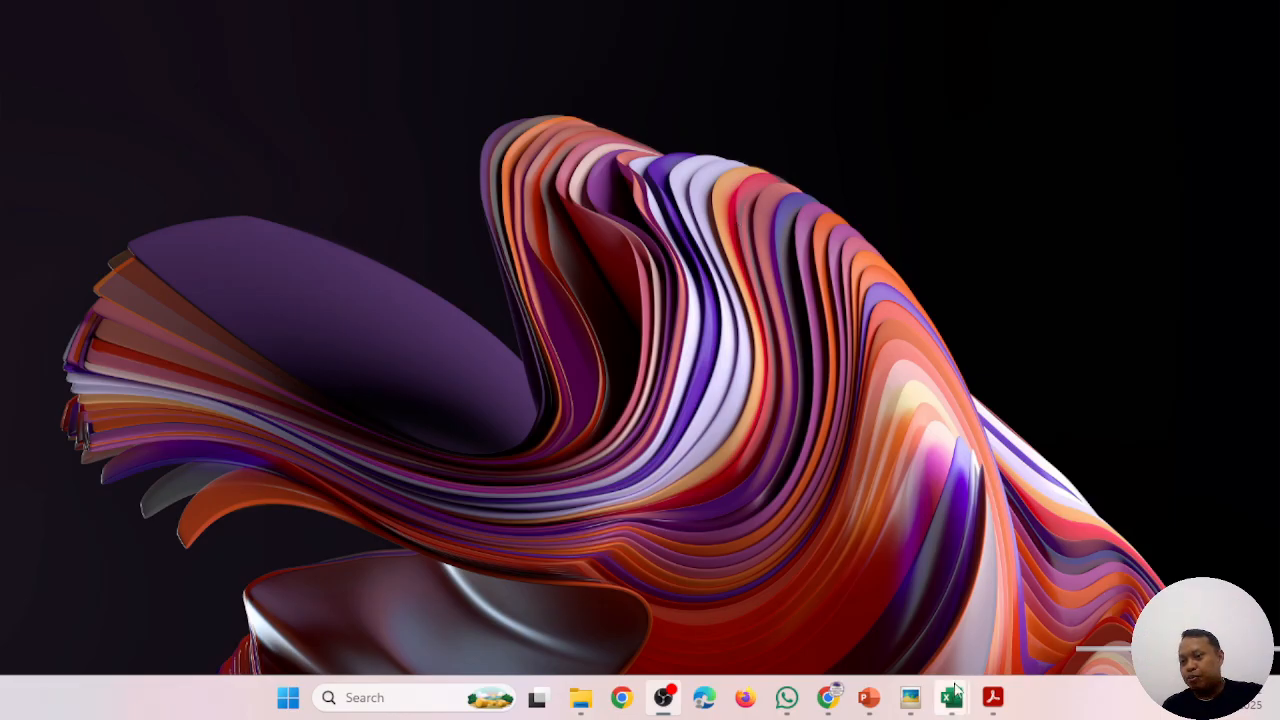
mouse_move(962, 698)
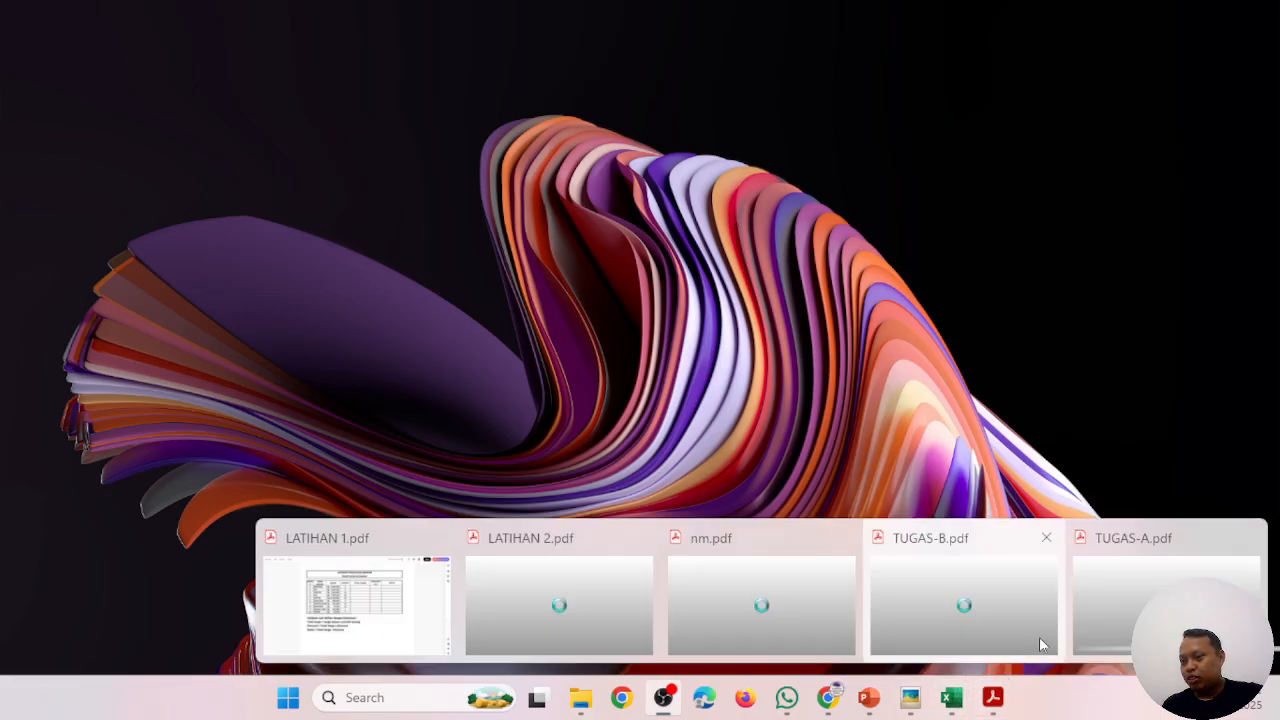
click(1043, 617)
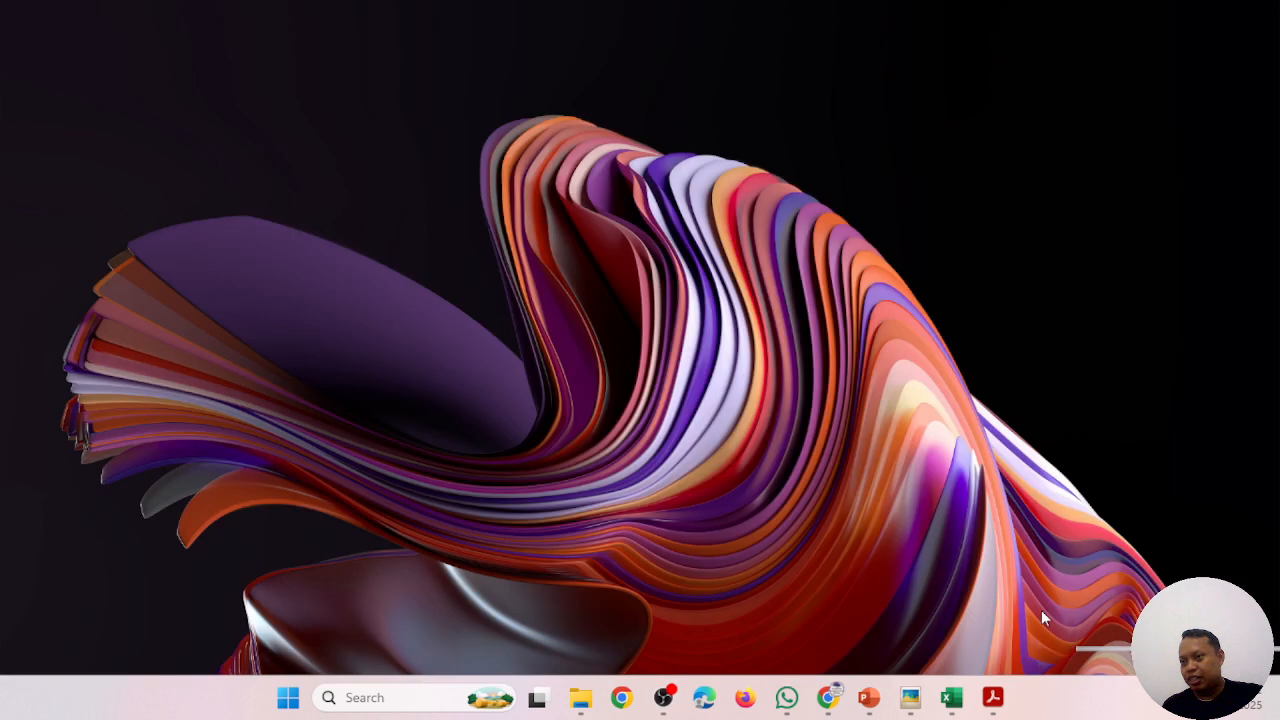
mouse_move(957, 695)
click(998, 626)
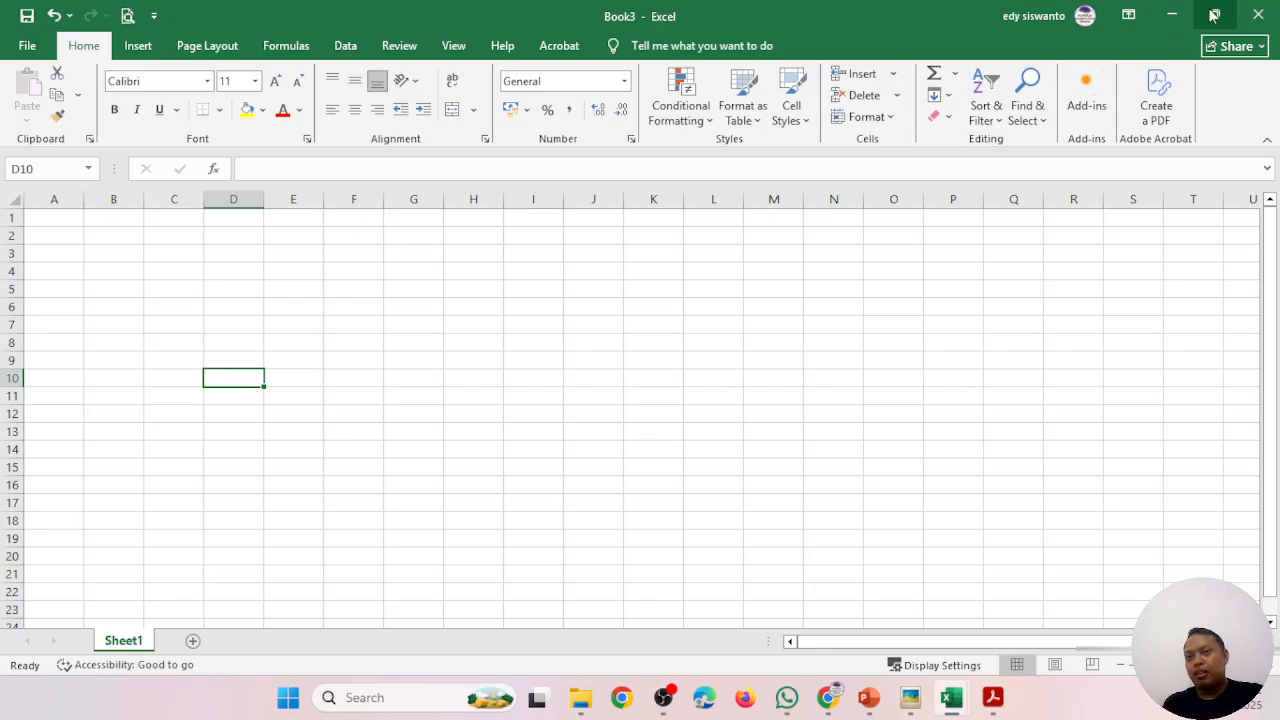
- Restore the Book3 window down to its smaller size and maximize it again
mouse_move(1213, 15)
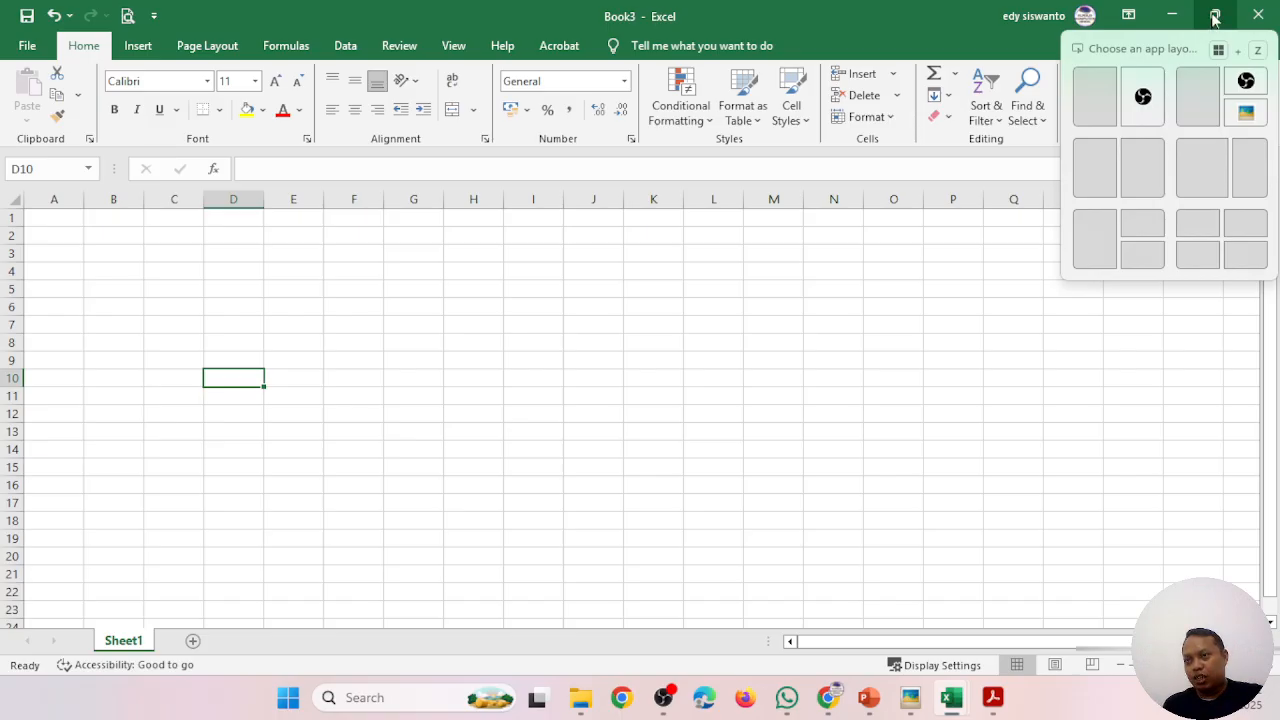
click(1215, 16)
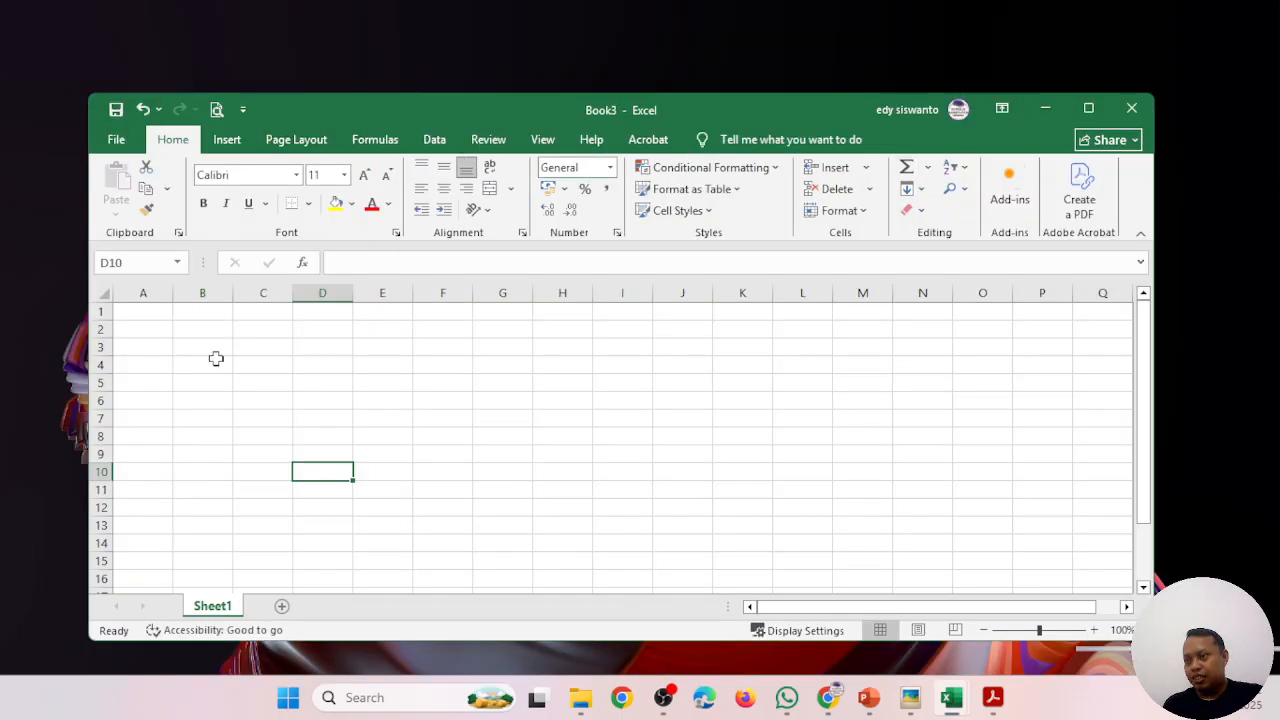
click(1093, 108)
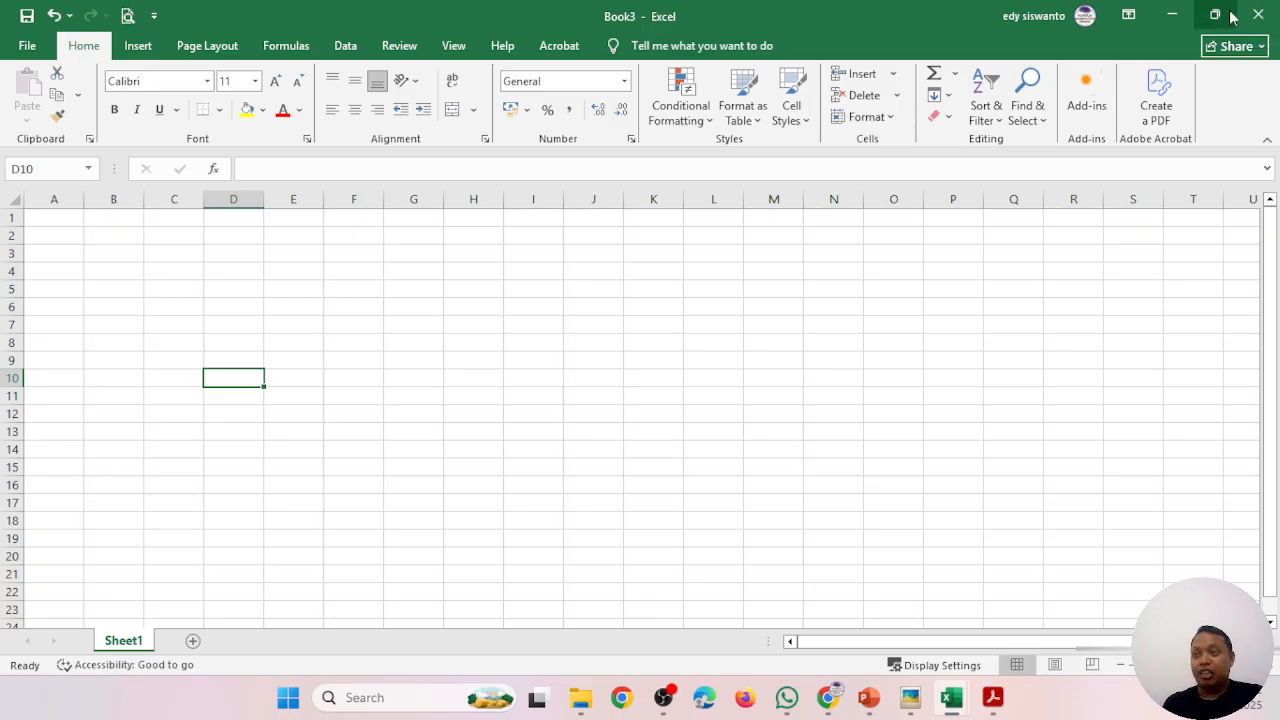
mouse_move(1234, 22)
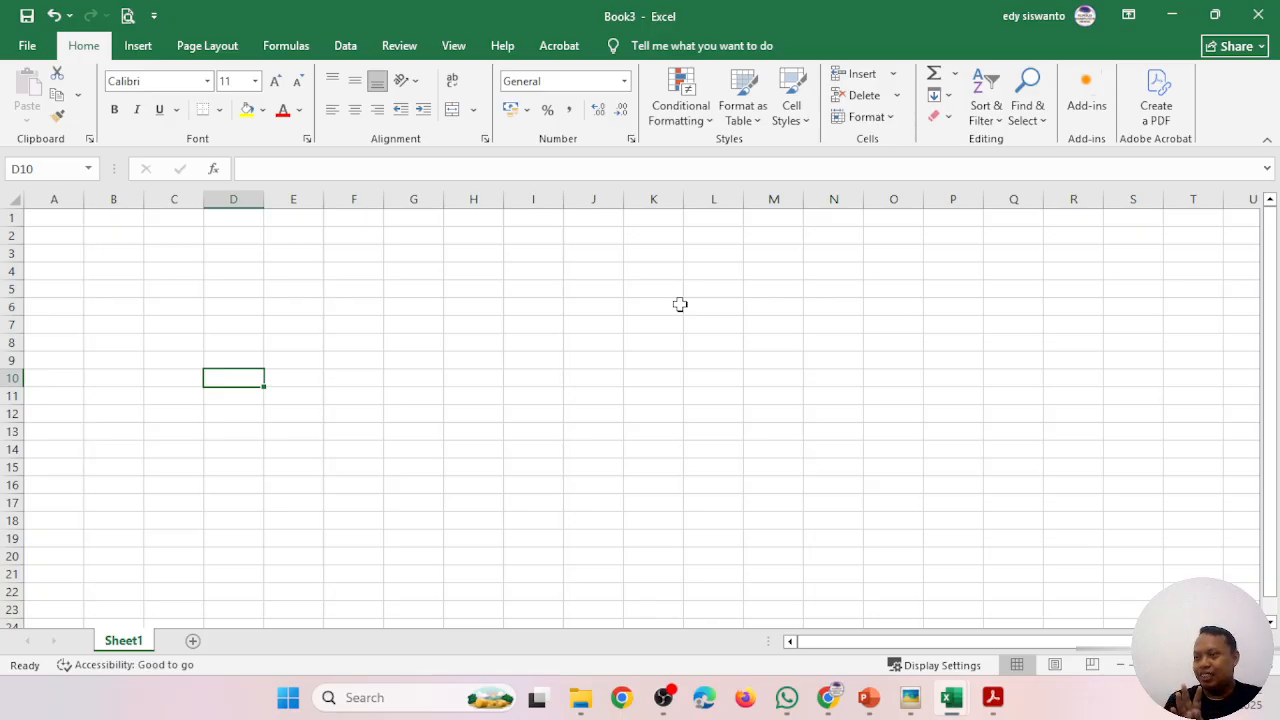
- With cell H7 selected, remove Print Preview and Print from the Quick Access Toolbar and add it back
click(468, 327)
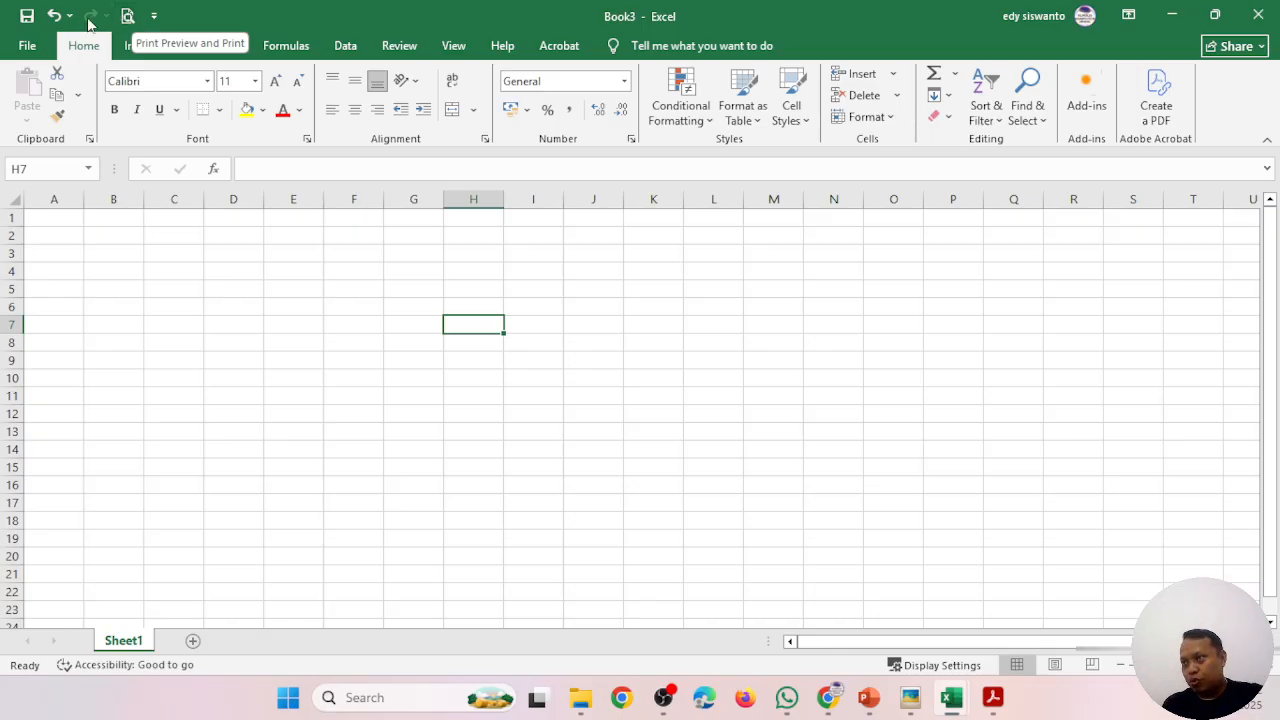
click(156, 17)
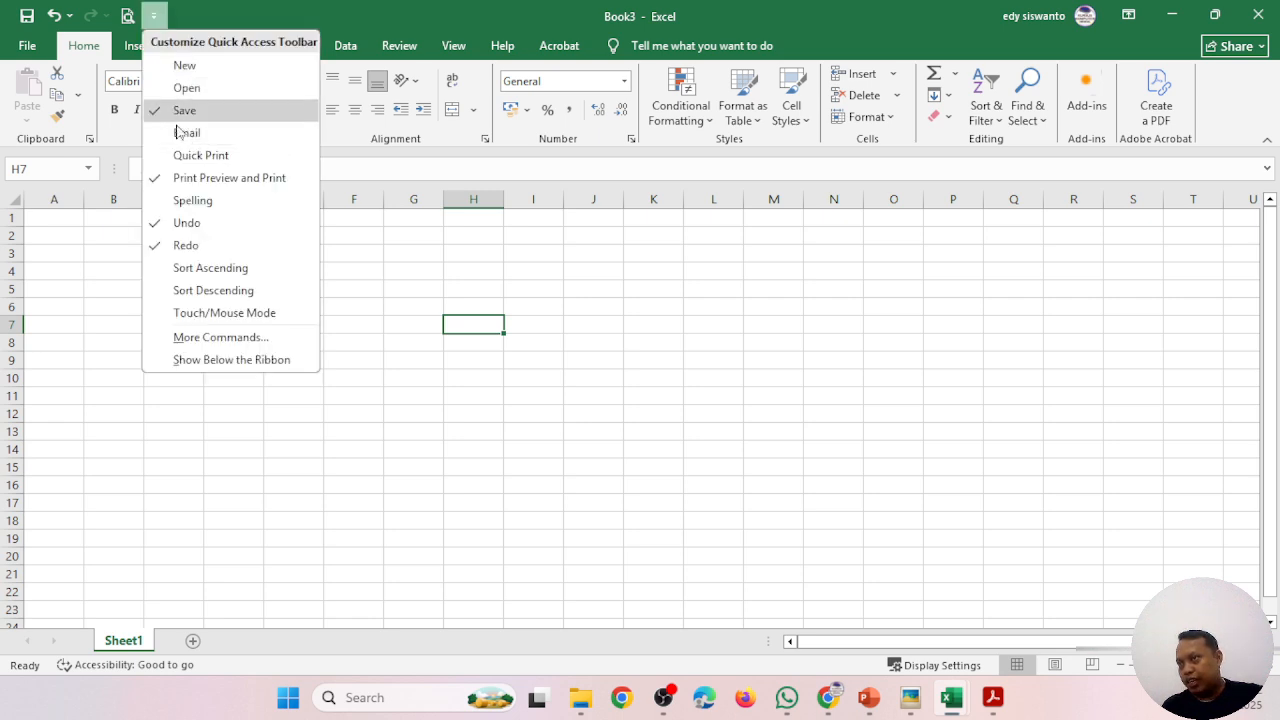
click(182, 180)
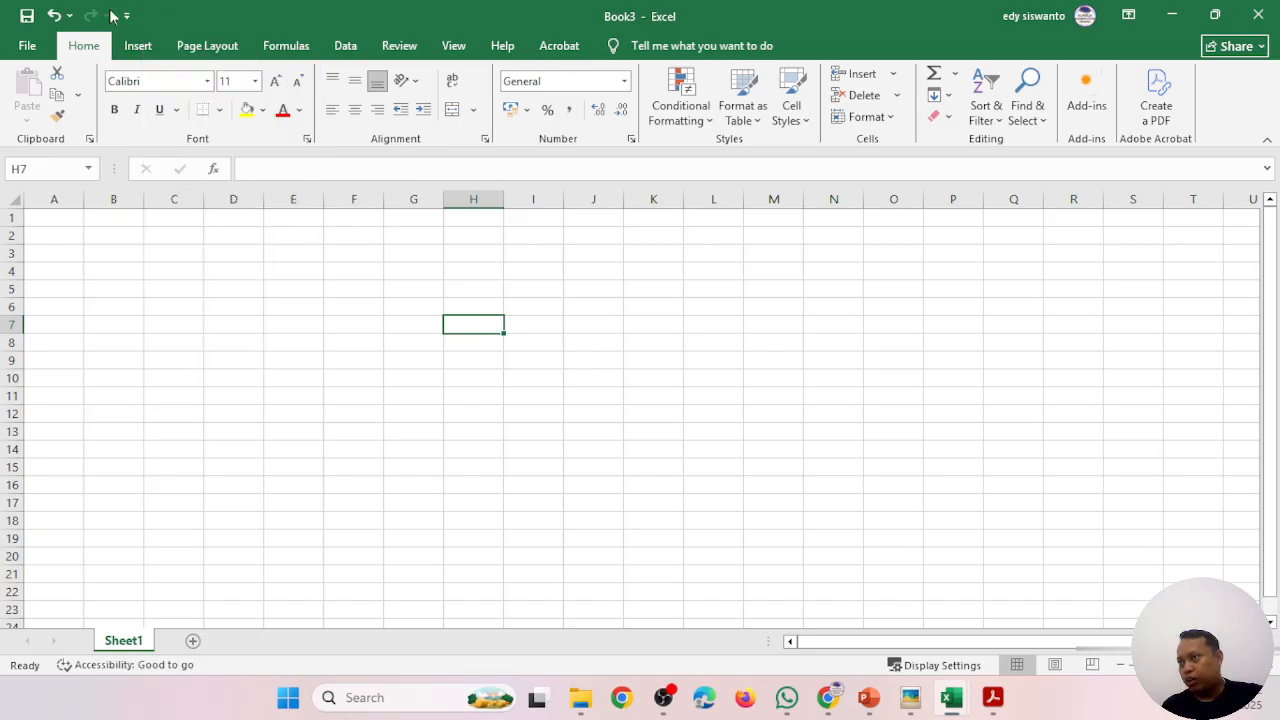
click(126, 16)
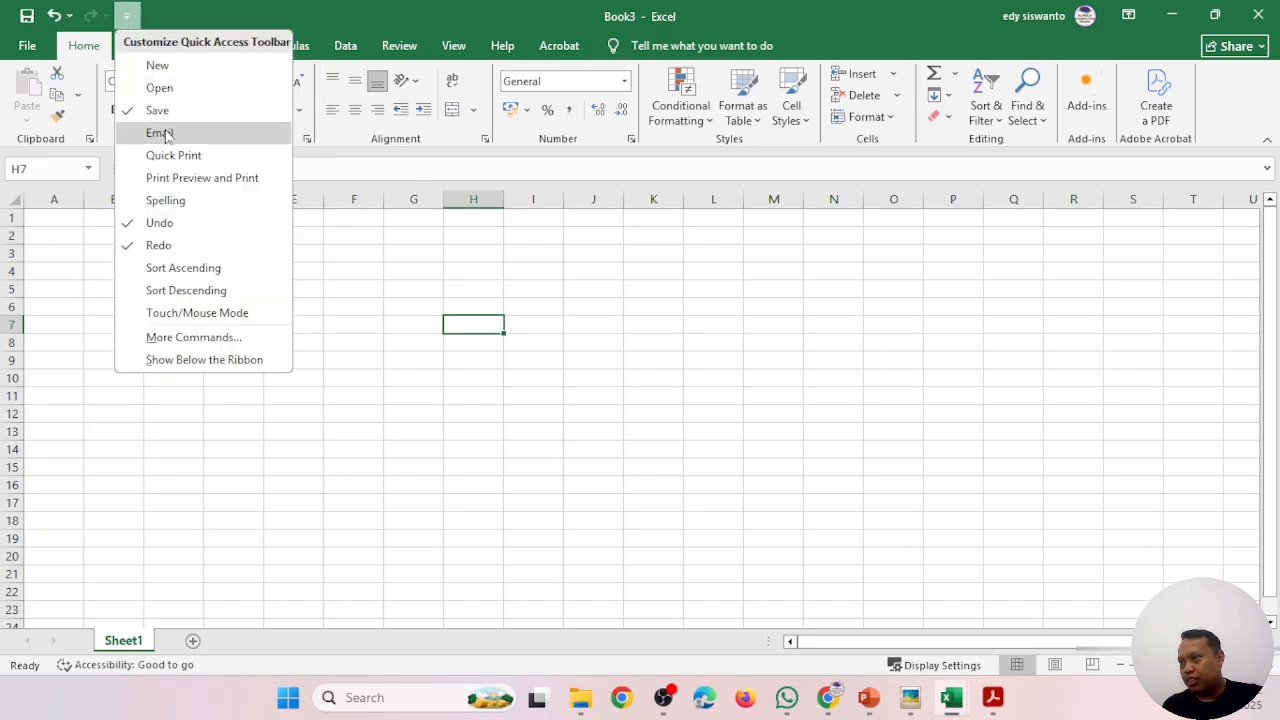
click(170, 181)
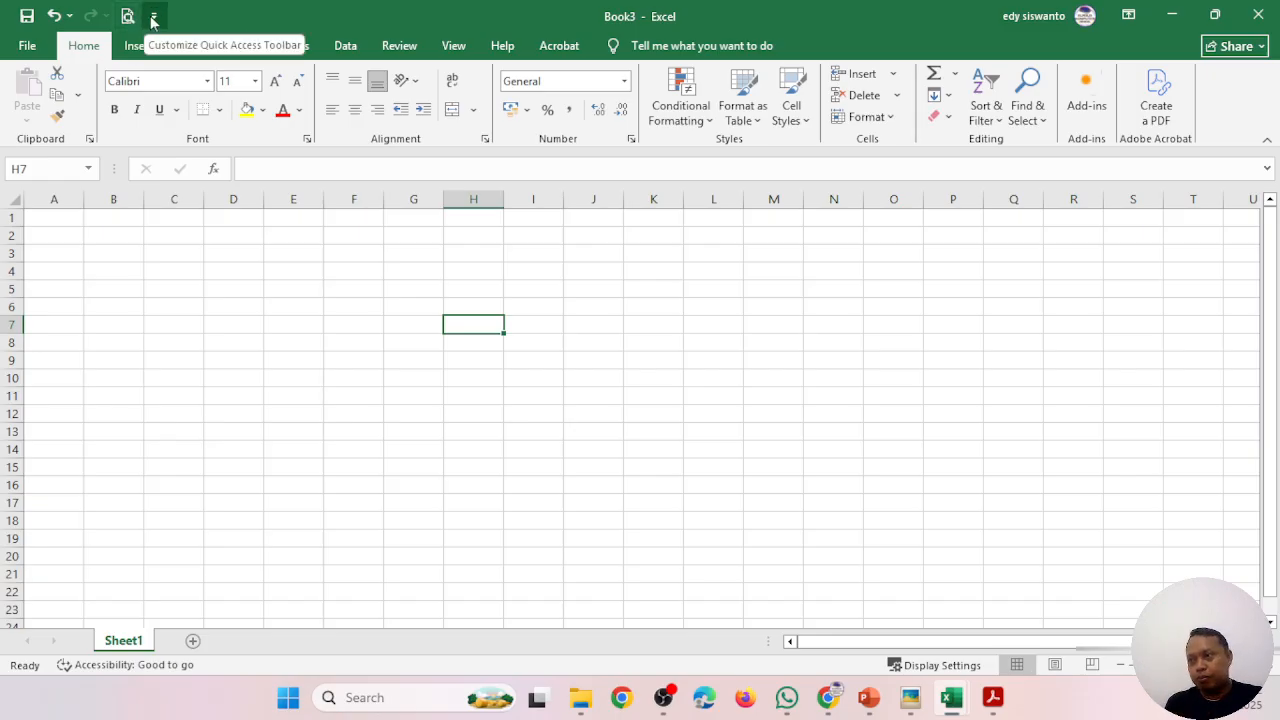
- Examine the workbook's Open, Info, Save As, Print, Share and Export pages and the extra file options, and return to the sheet
click(28, 50)
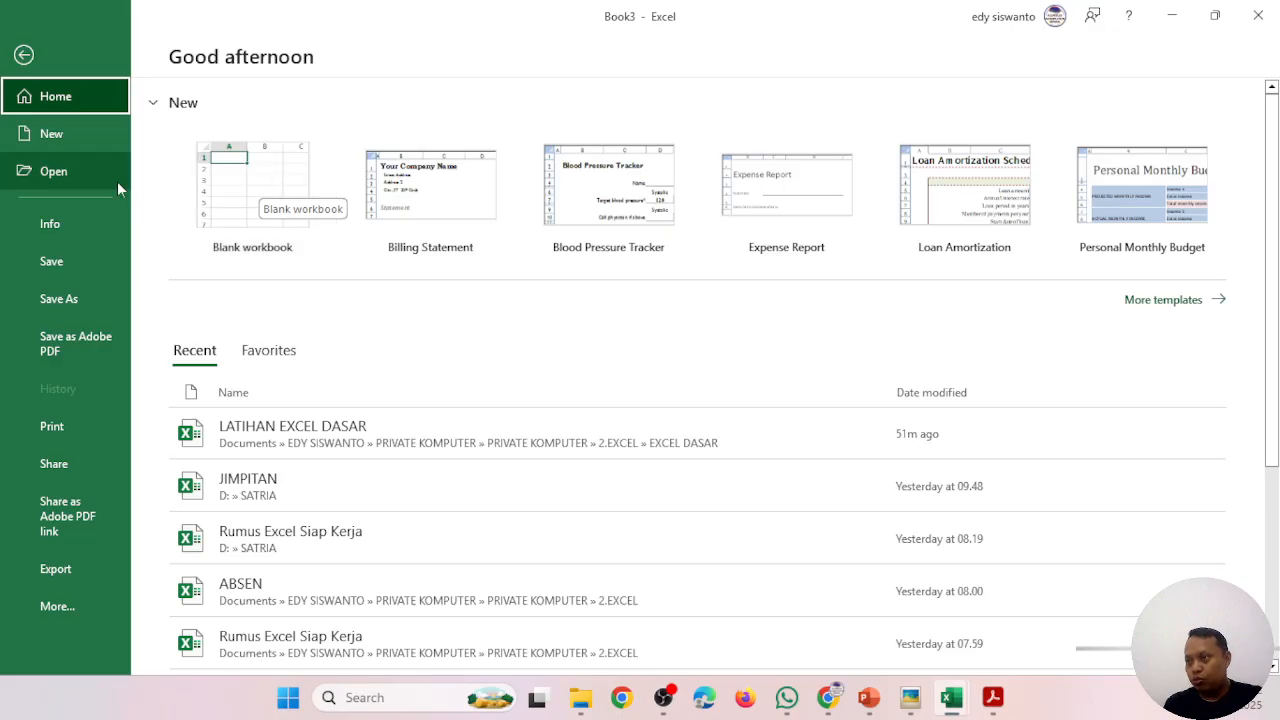
click(81, 172)
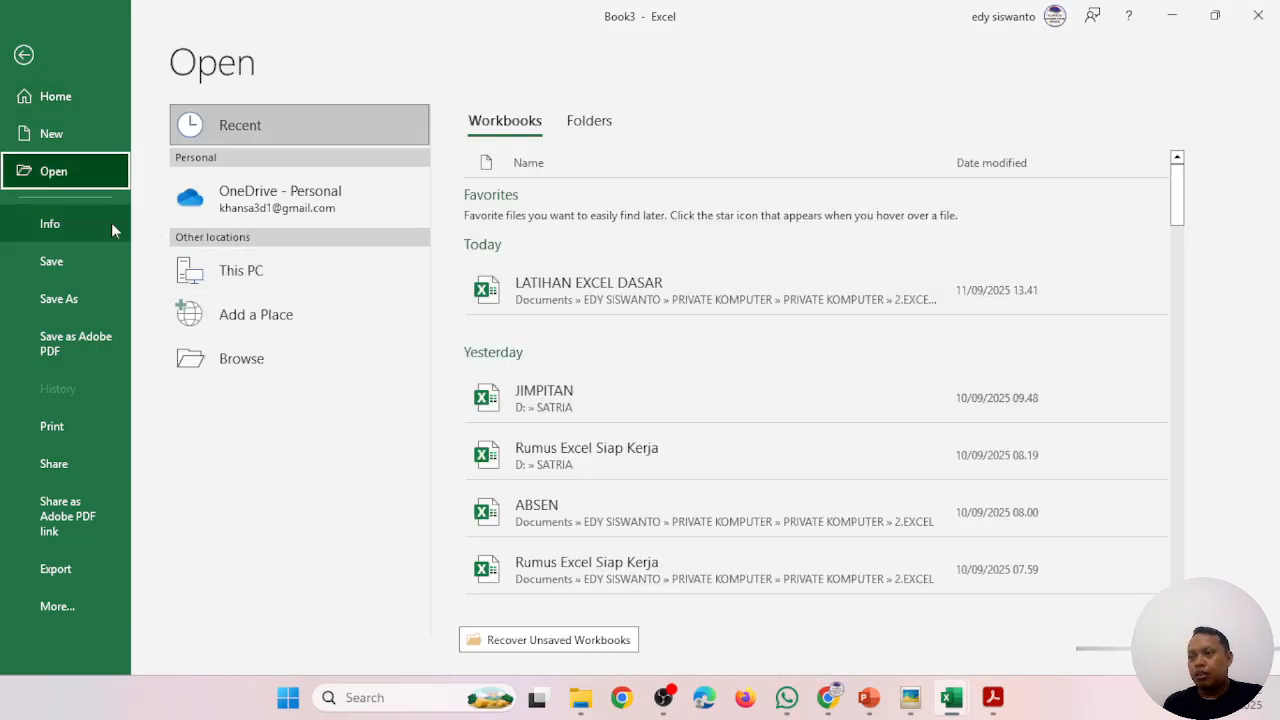
click(84, 222)
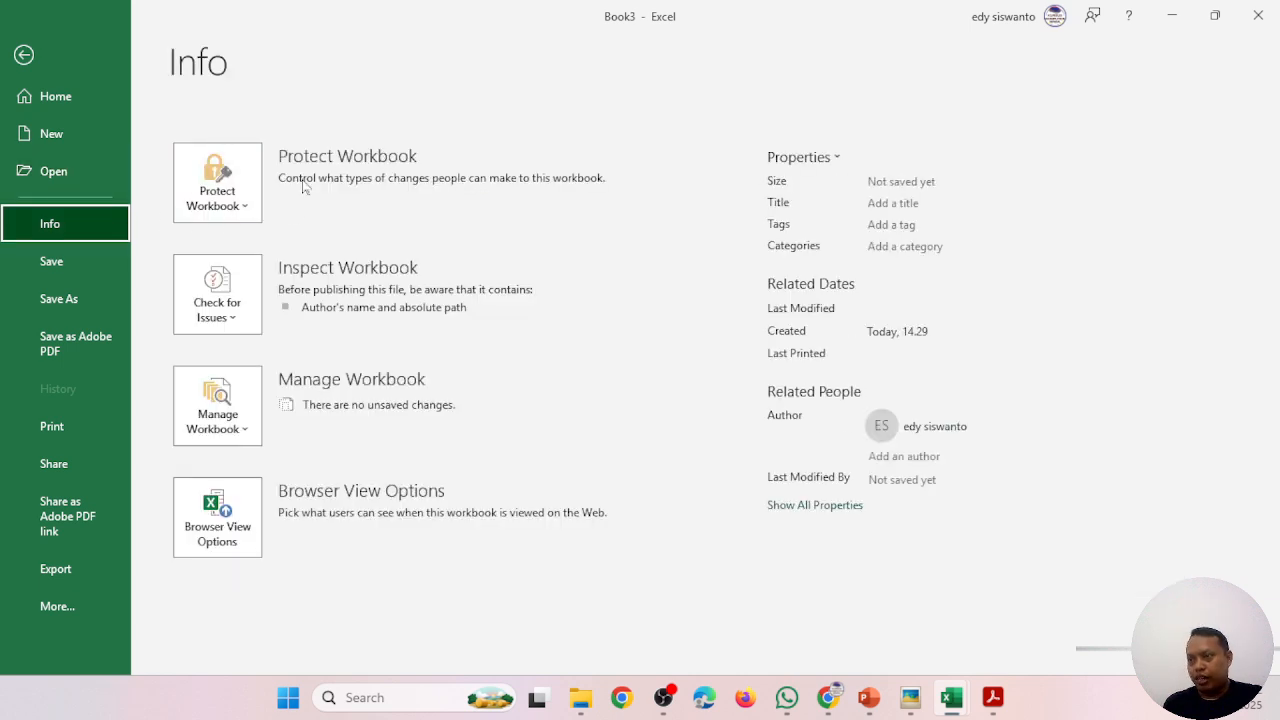
click(78, 259)
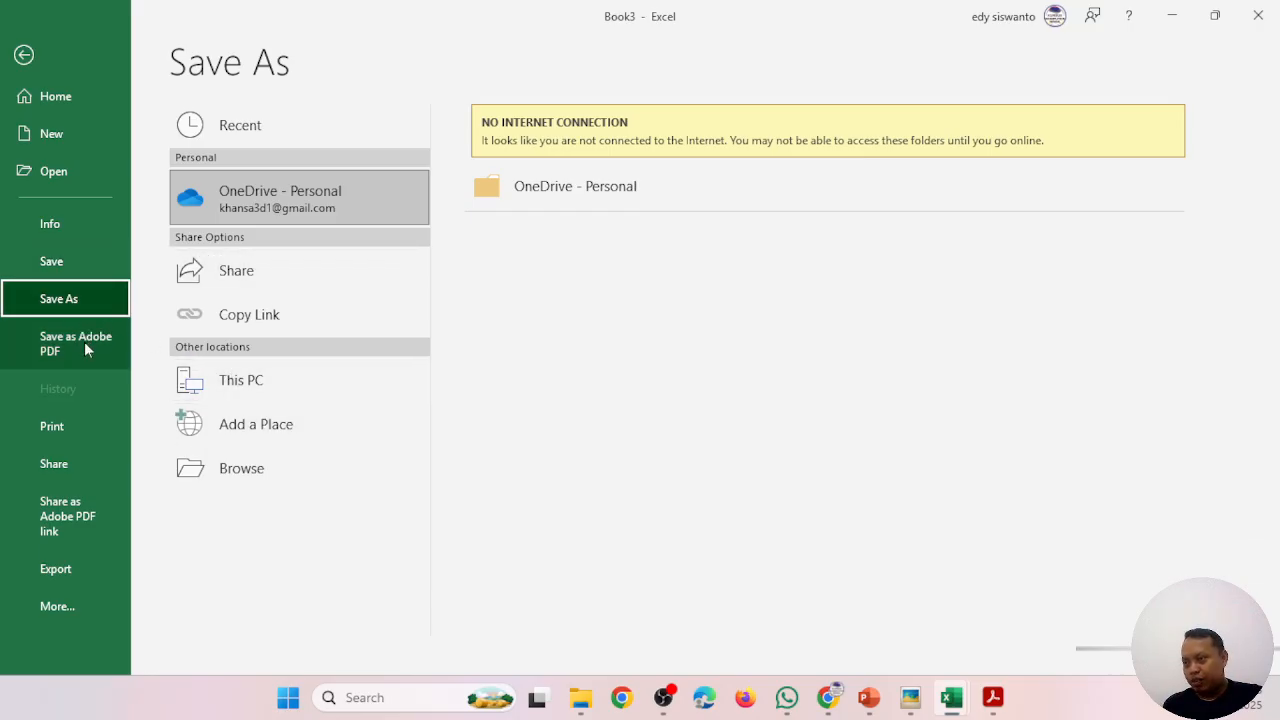
click(53, 426)
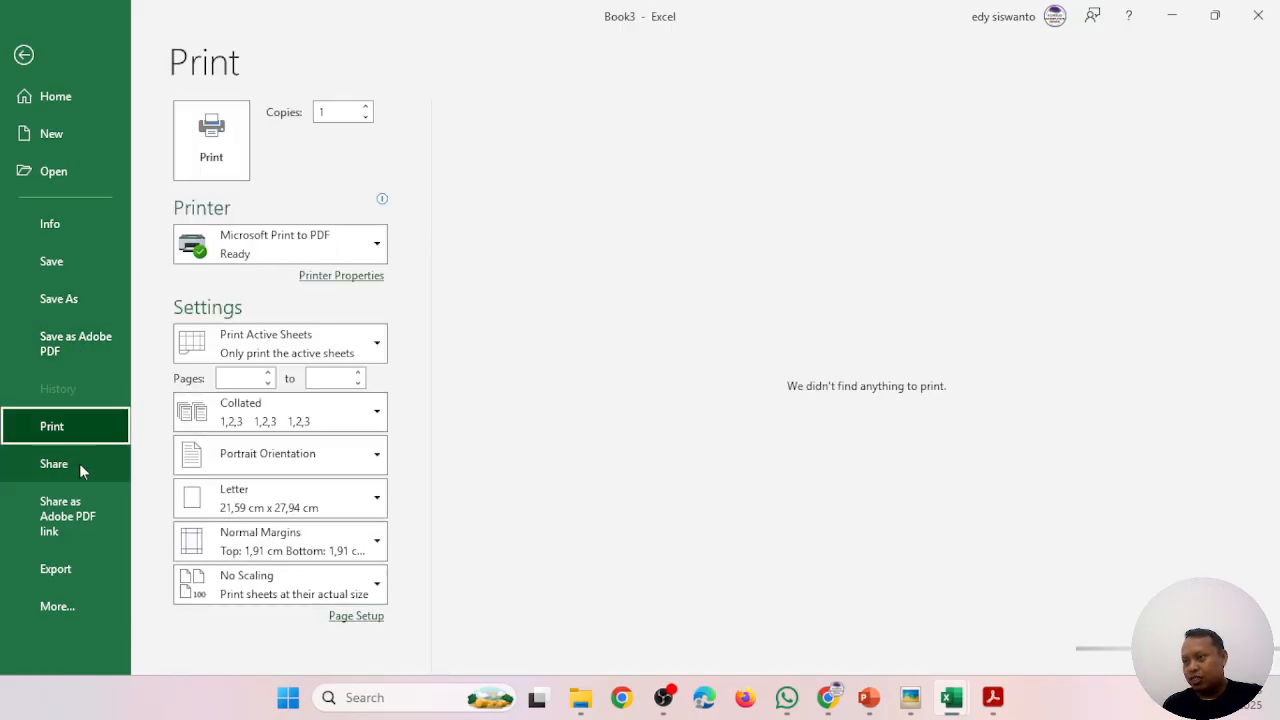
click(79, 463)
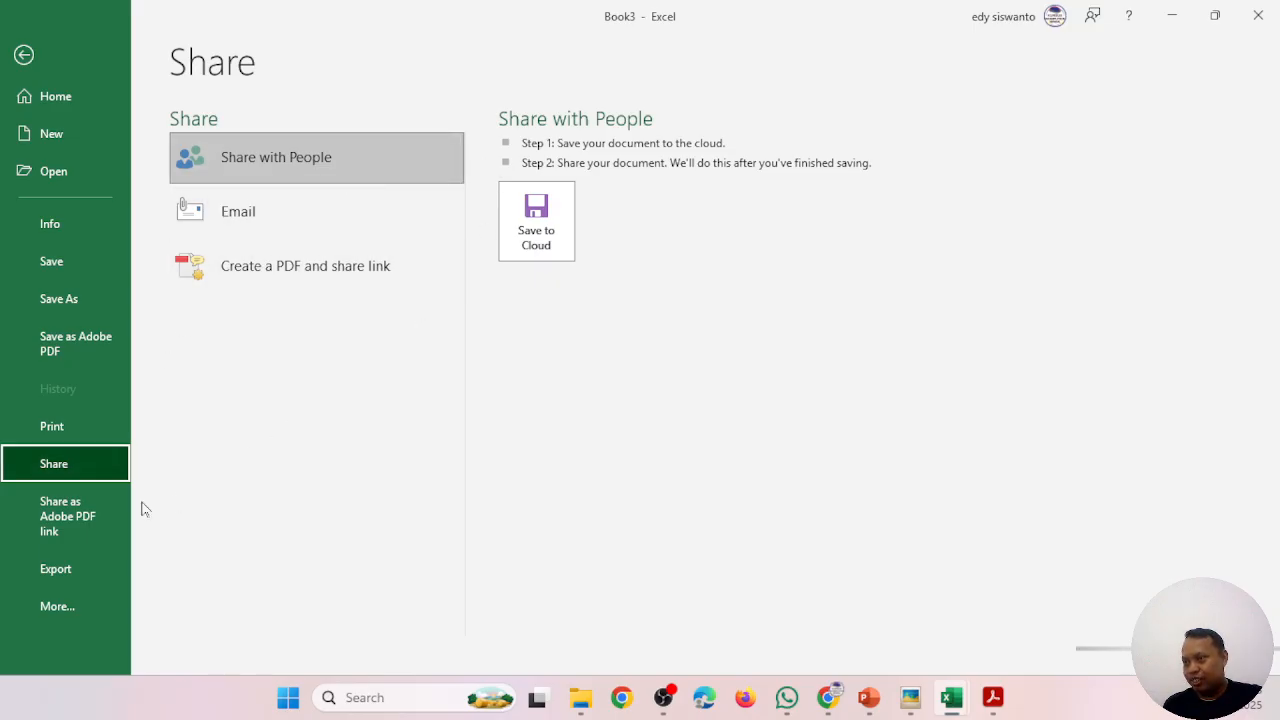
click(79, 562)
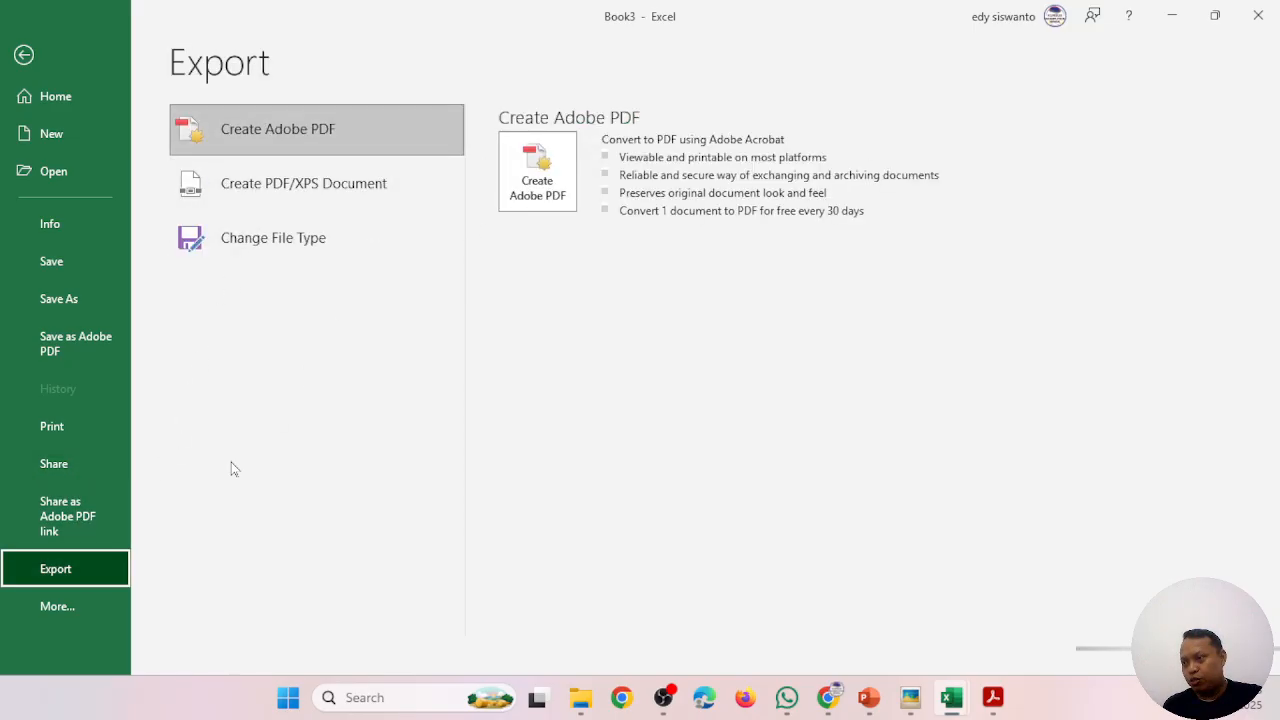
click(65, 610)
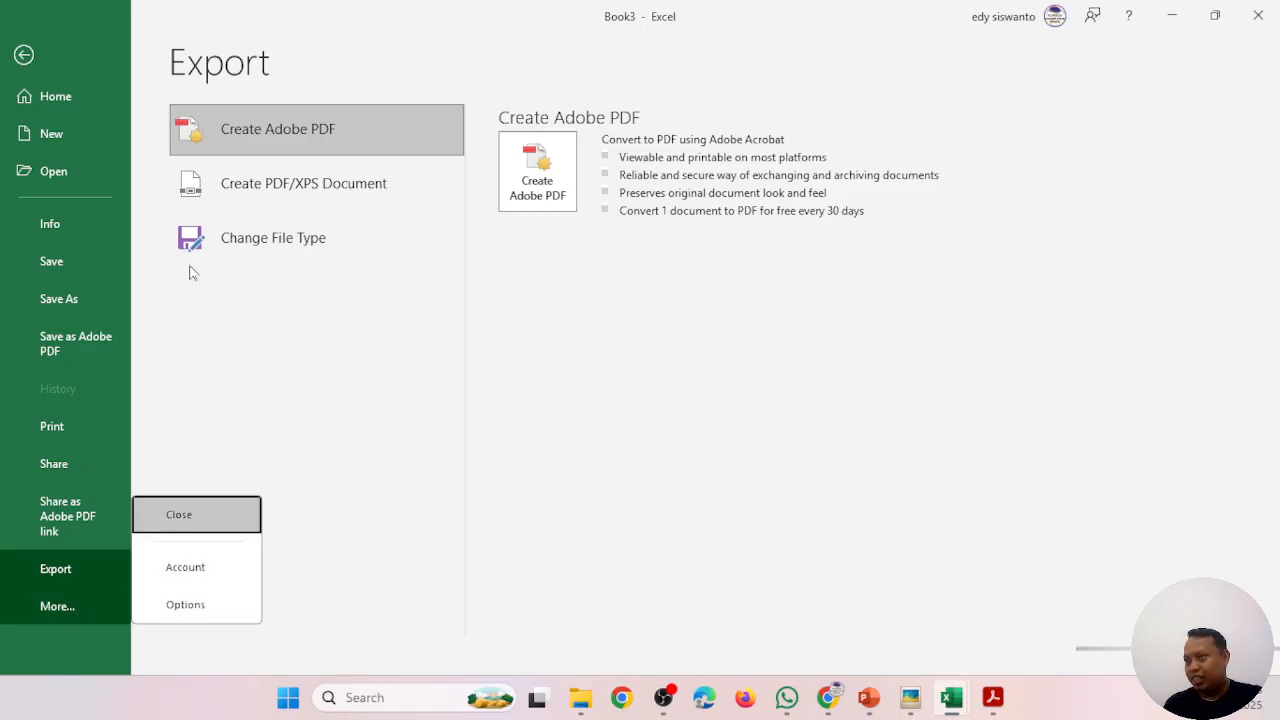
click(22, 57)
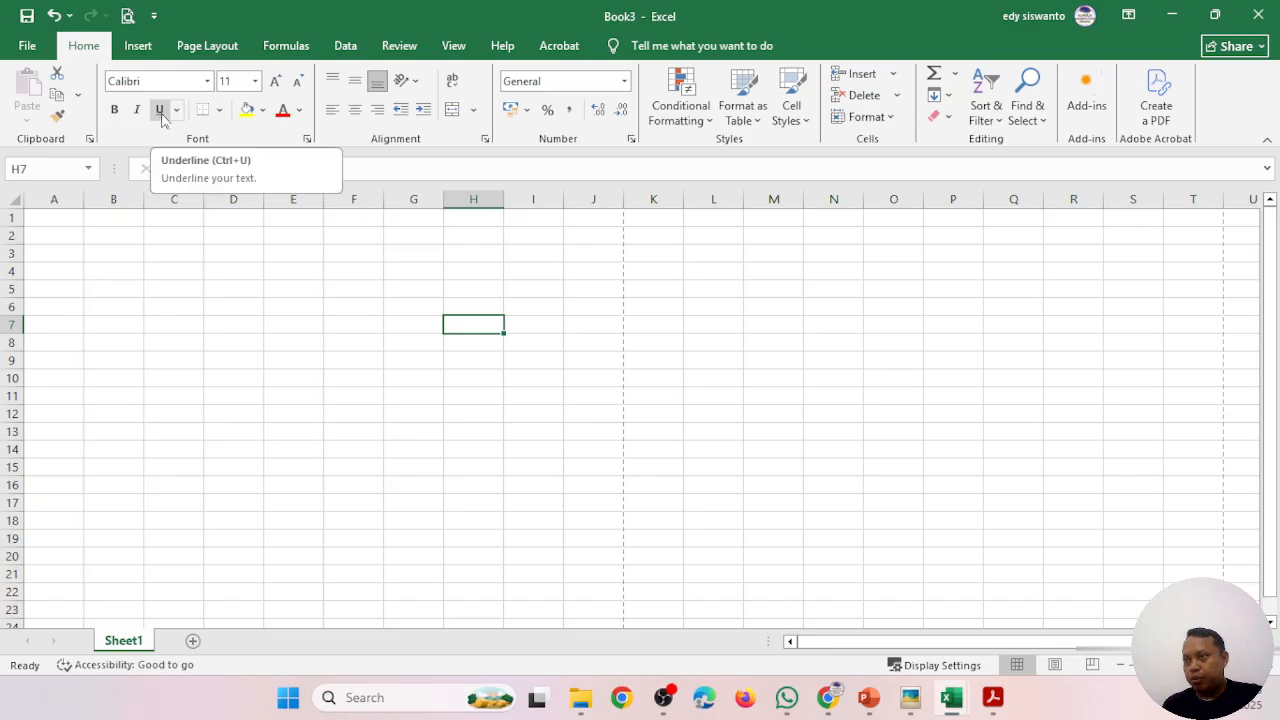
- View the available fonts and font sizes, and increase the font size of cell H7 to 14
click(206, 82)
click(206, 84)
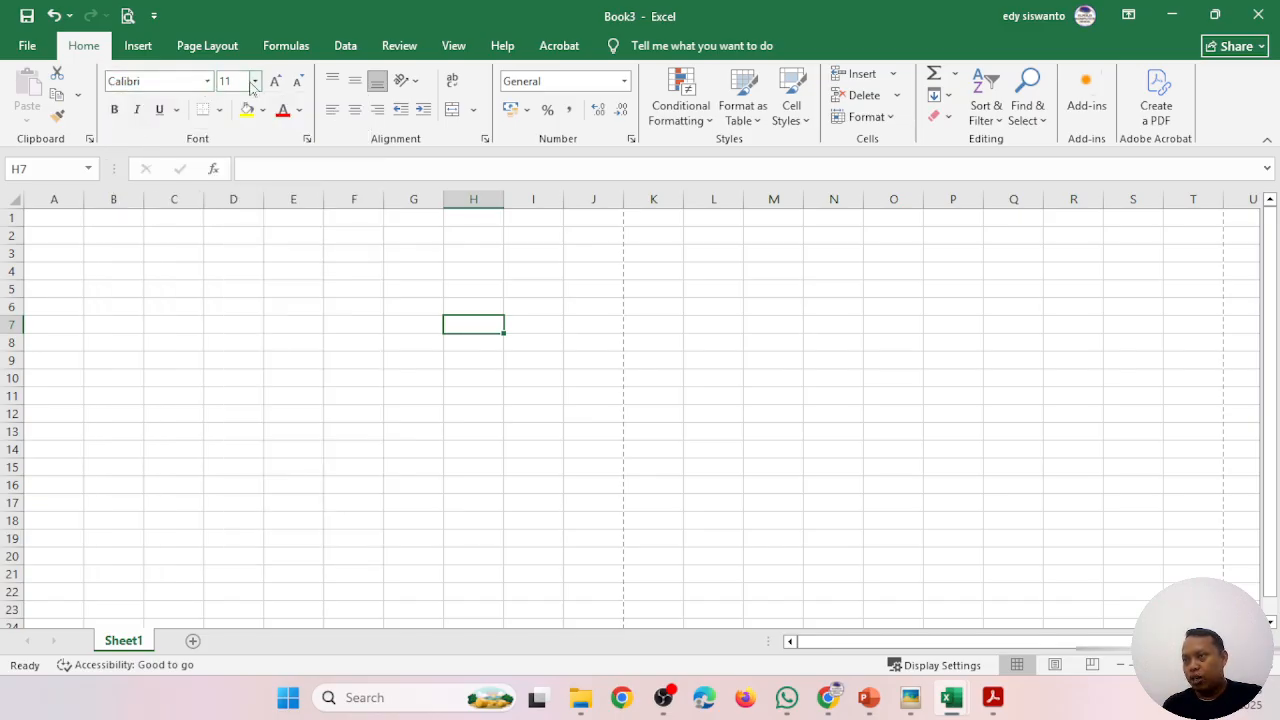
click(254, 83)
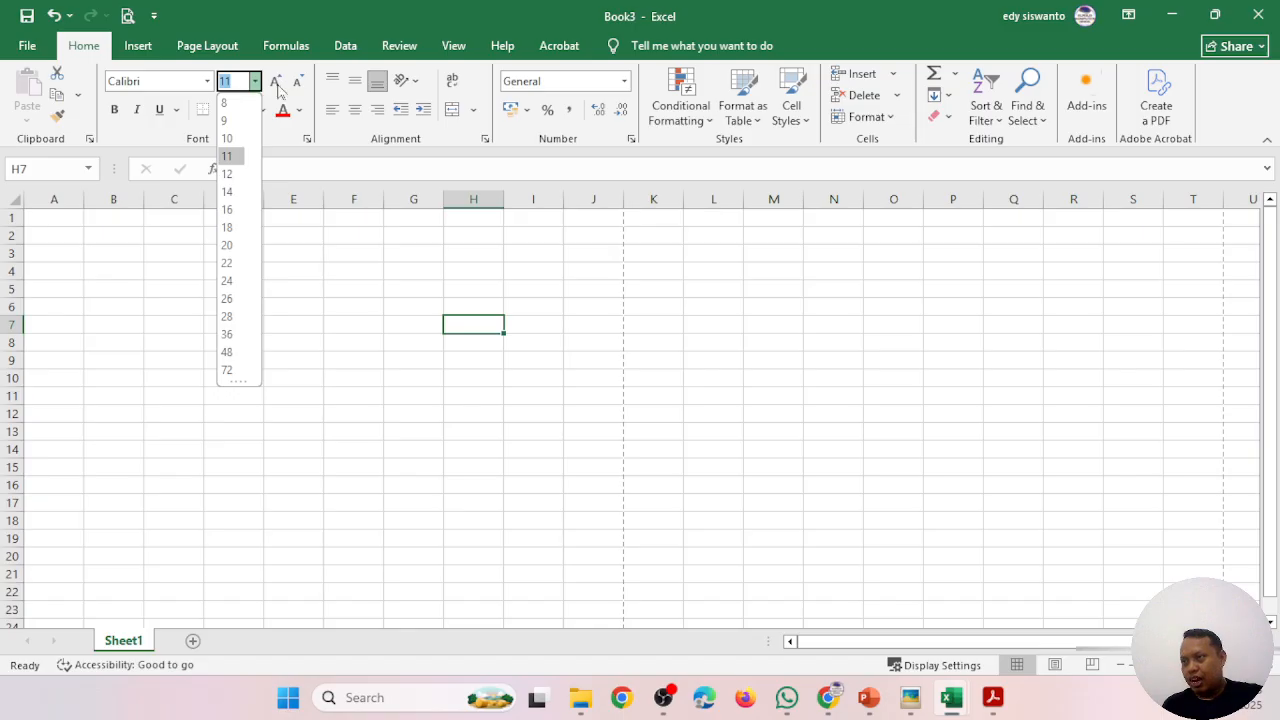
click(256, 83)
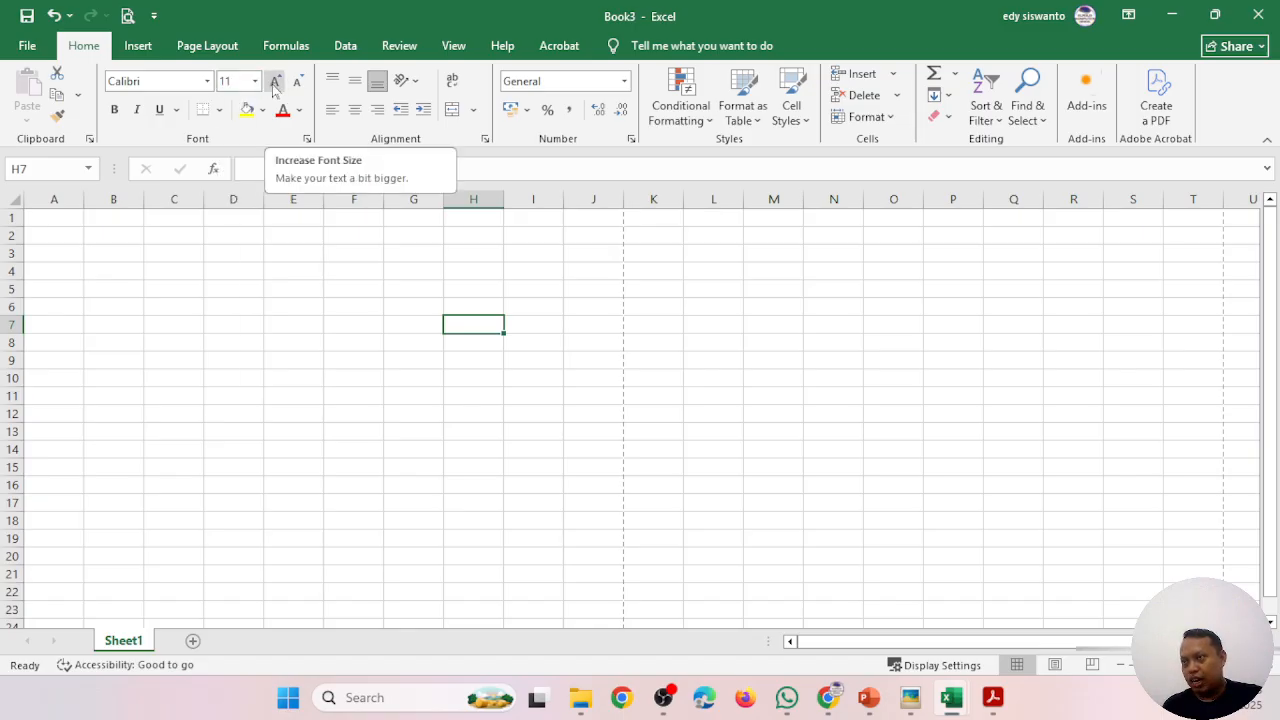
click(274, 88)
click(274, 88)
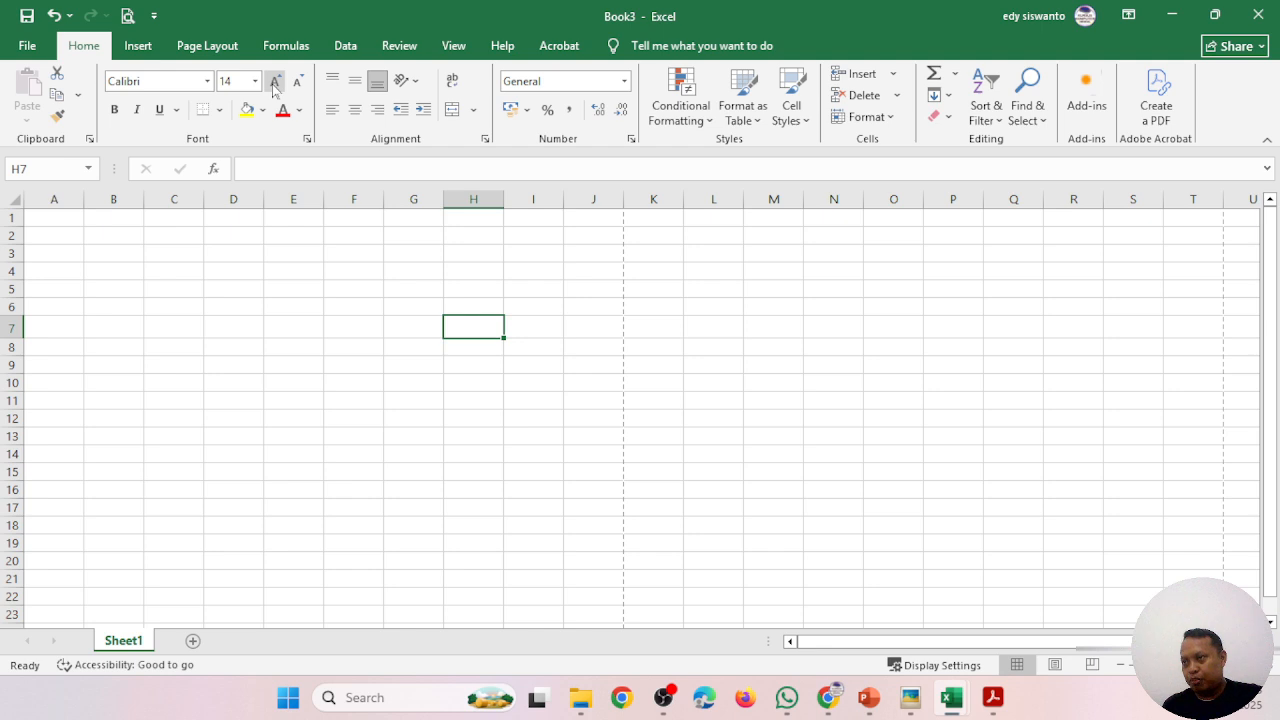
- Increase the font size of cell H7 to 18, and reduce it to 11
click(274, 88)
click(274, 88)
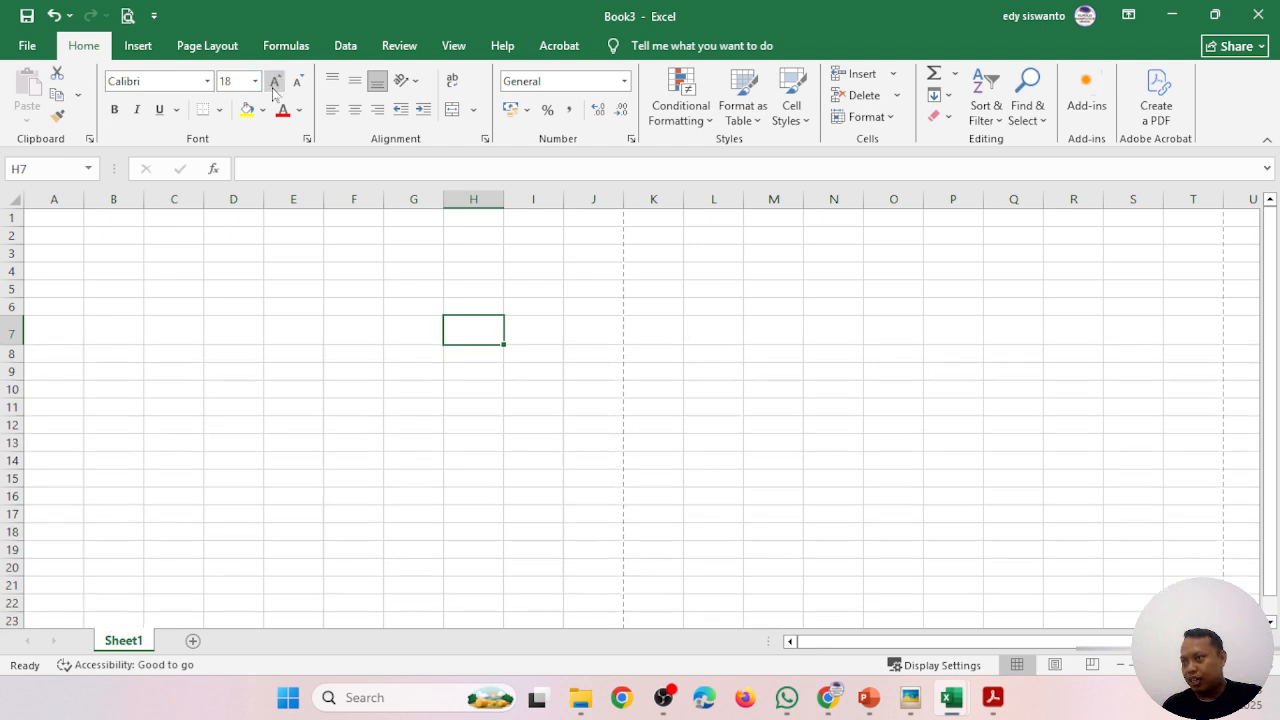
click(296, 90)
click(296, 90)
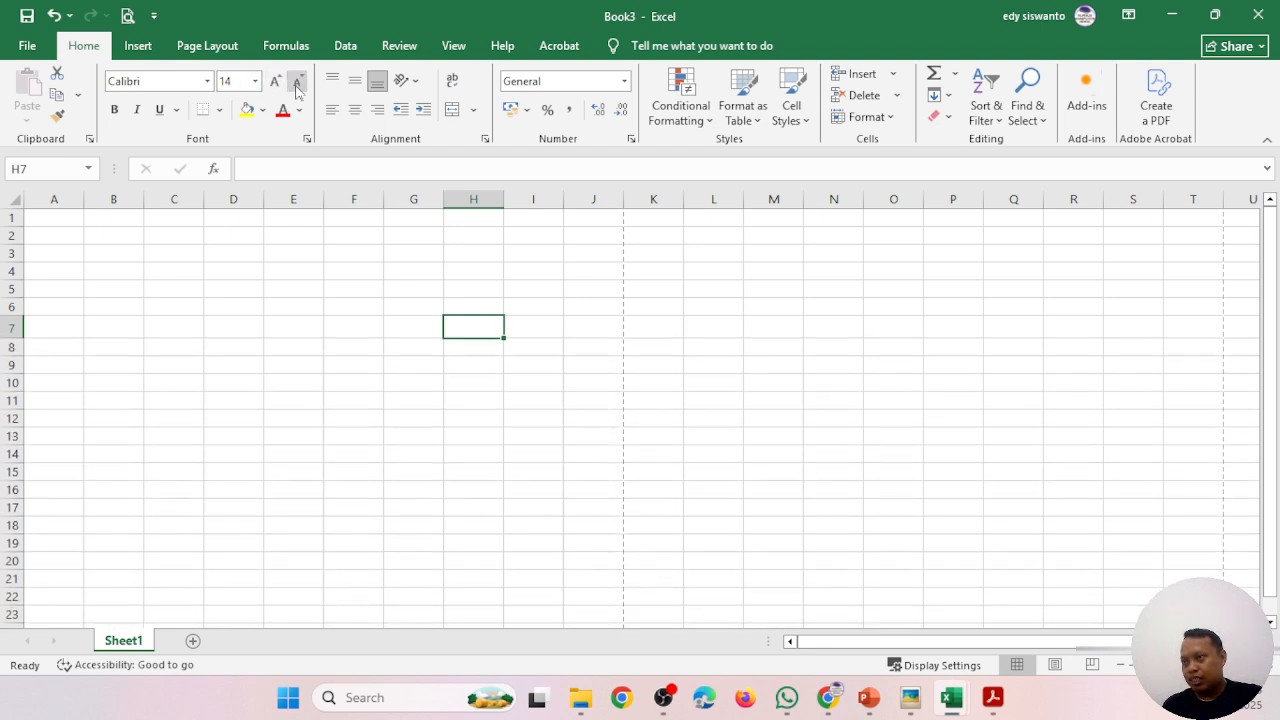
click(296, 90)
click(296, 90)
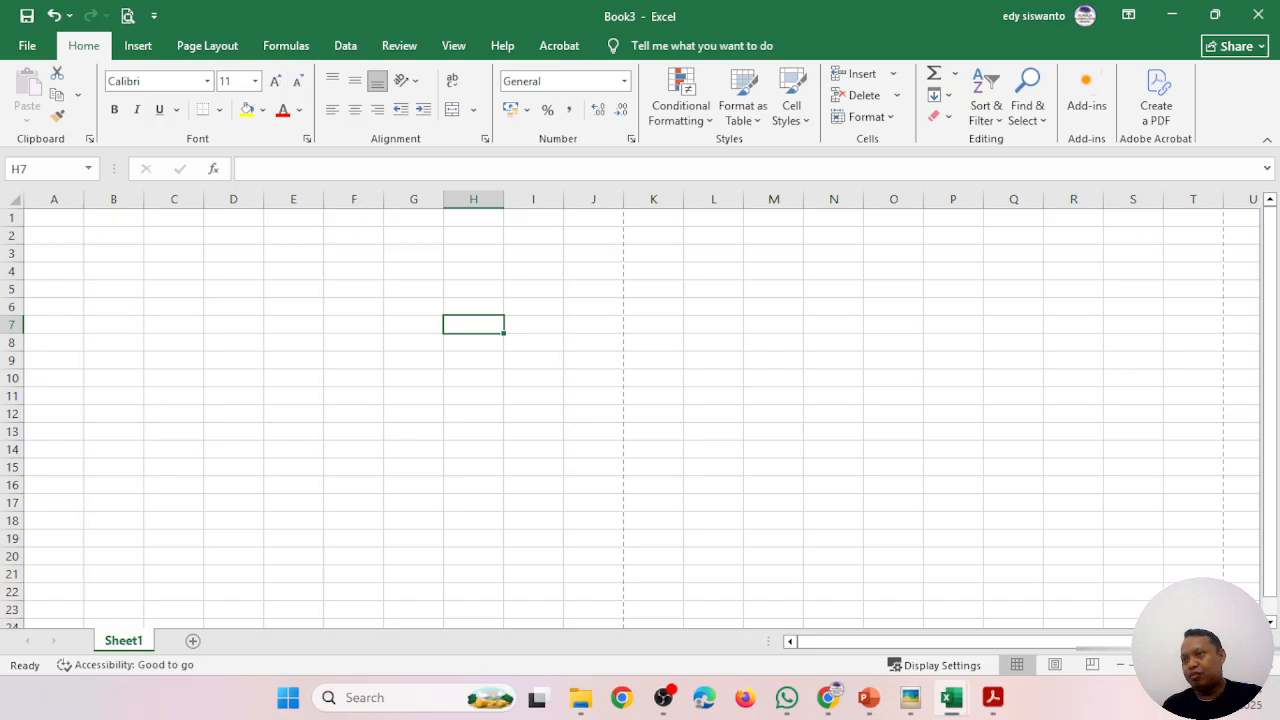
- Fill cell H7 with yellow, enter SDS in it and colour the text red
click(246, 111)
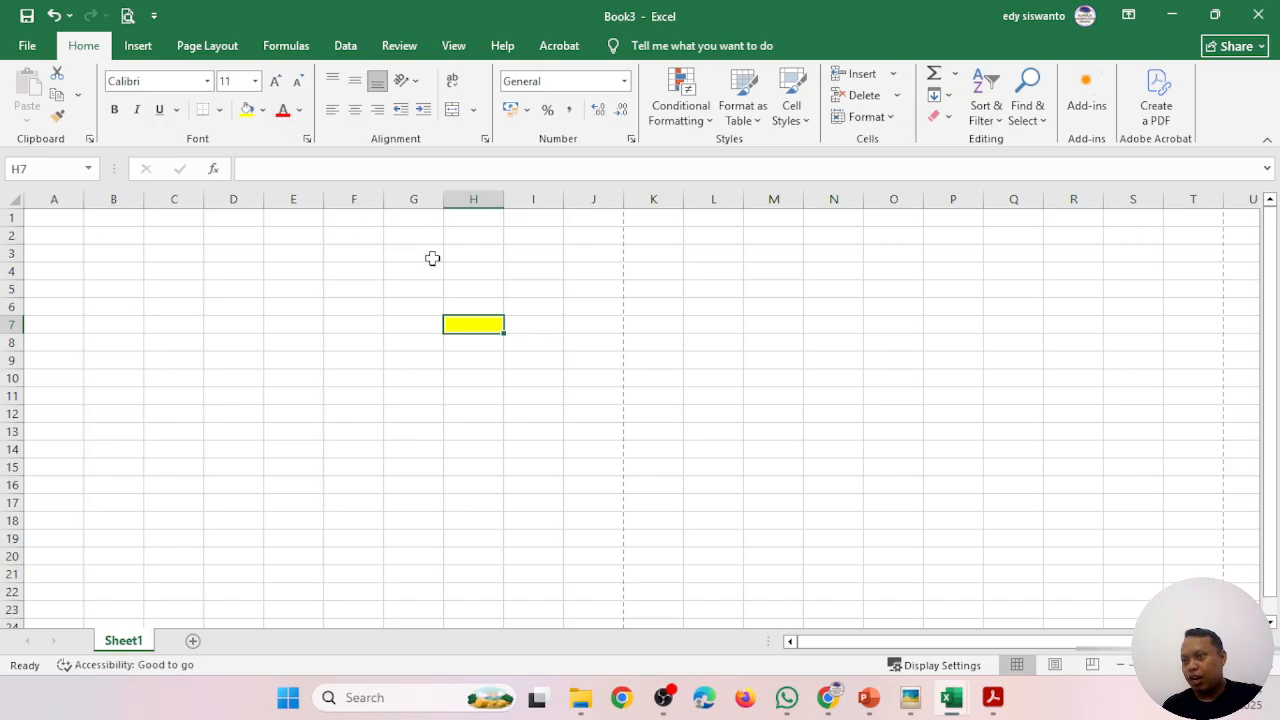
text(SDS)
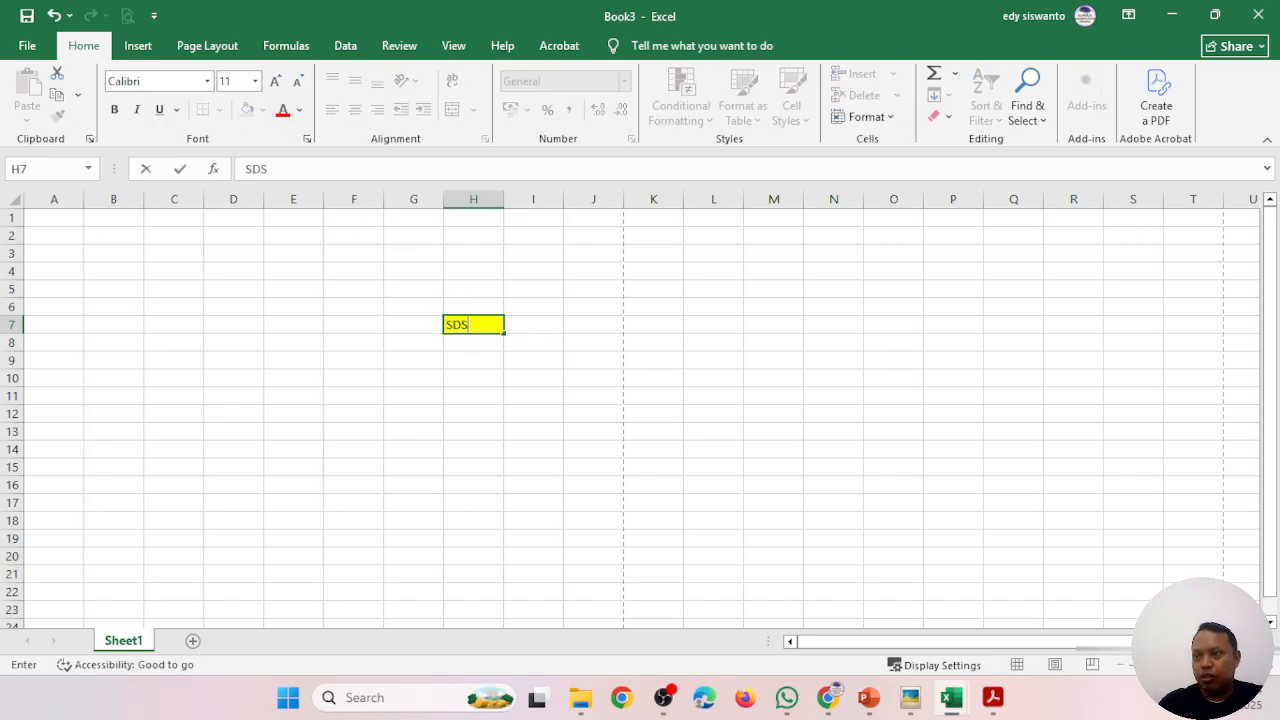
click(485, 290)
click(474, 323)
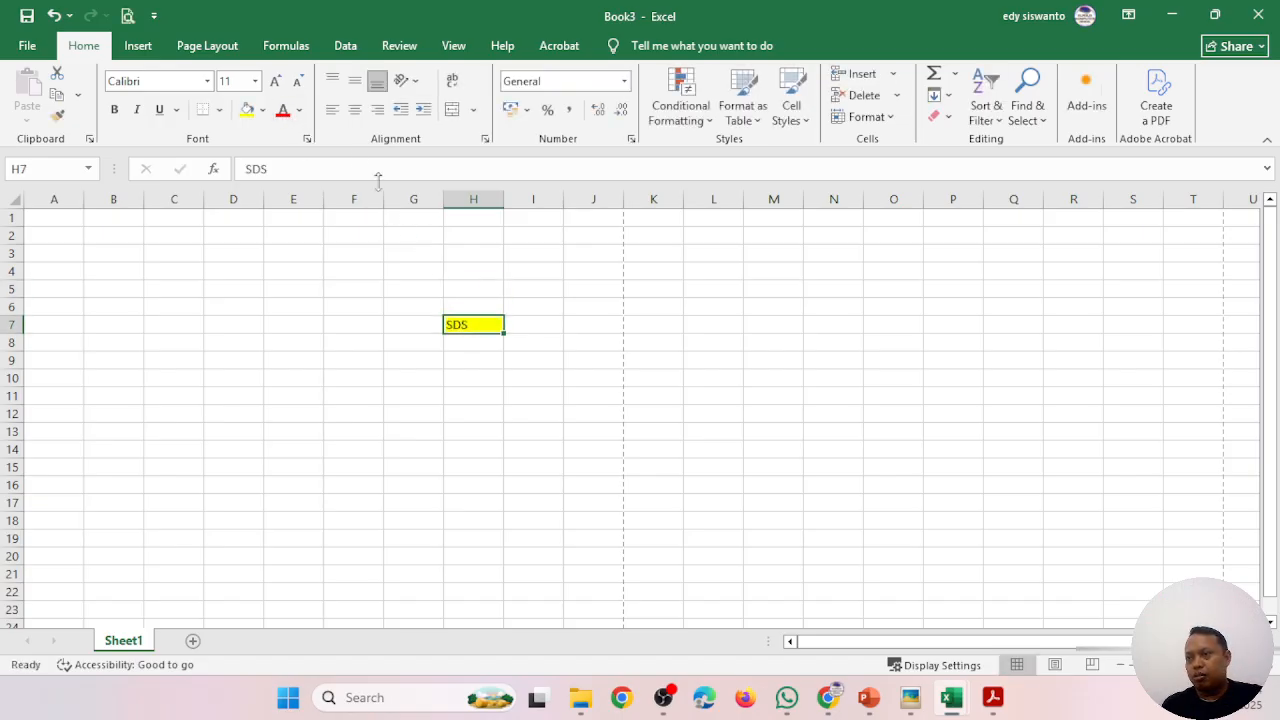
click(284, 111)
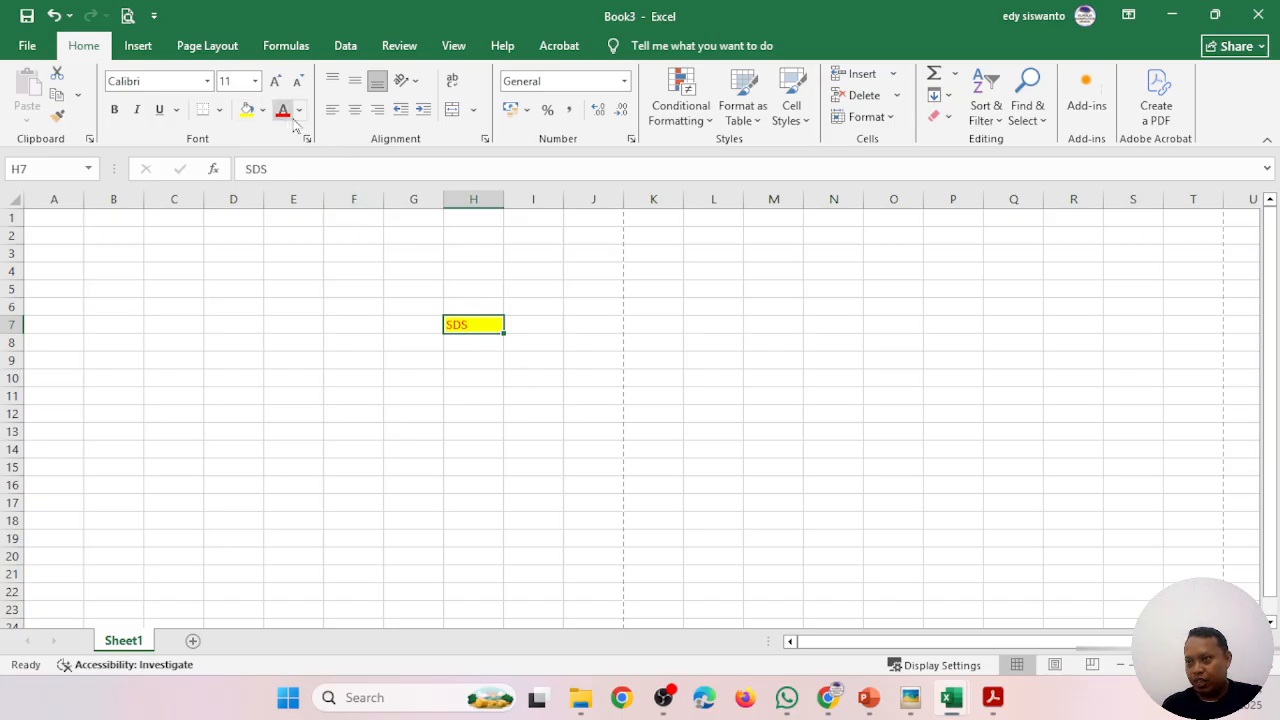
- Undo the red font colour, the SDS entry and the yellow fill in cell H7
click(54, 16)
click(54, 16)
click(54, 16)
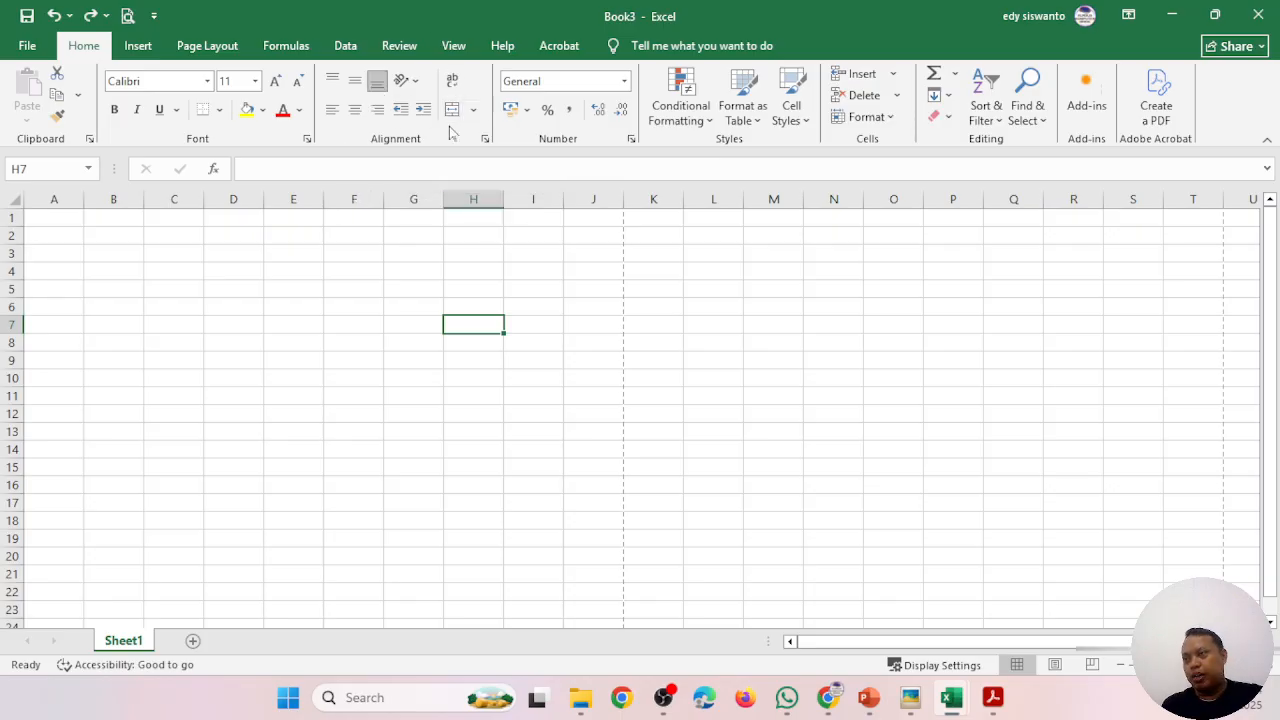
- Examine the available number formats, table styles, cell insertion options and AutoSum functions without applying any
click(624, 83)
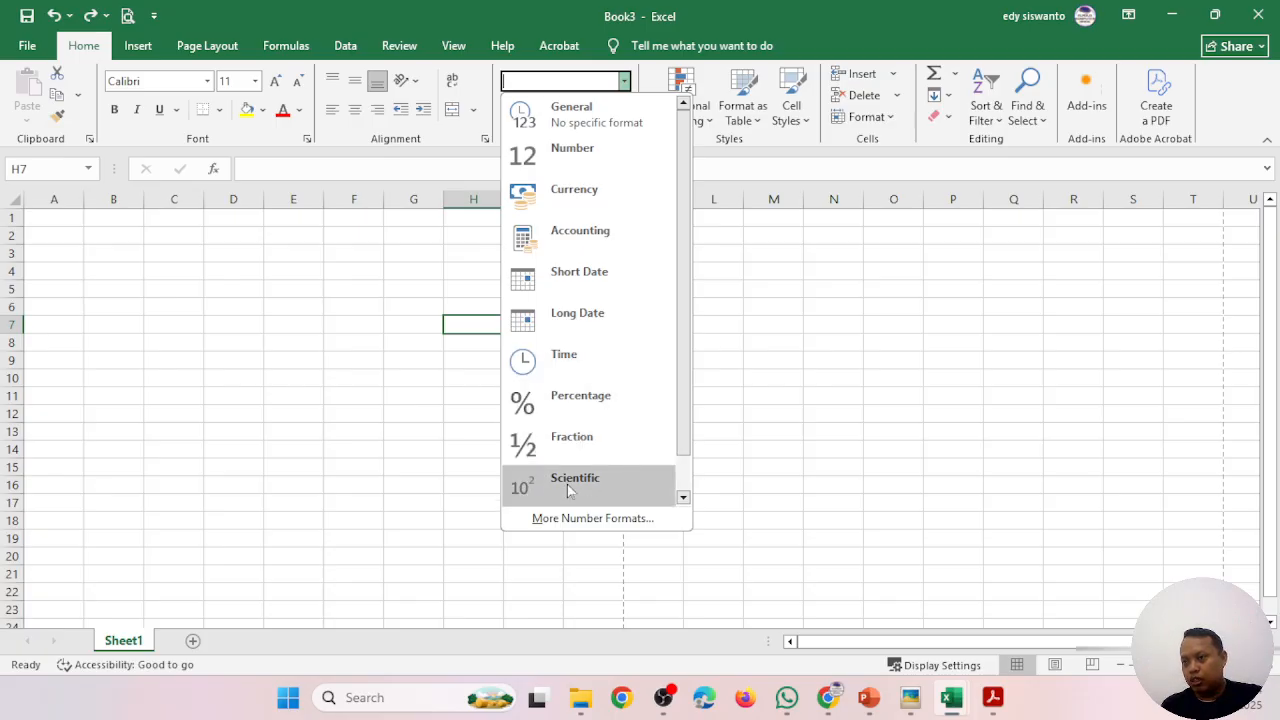
scroll(614, 449, down, 1)
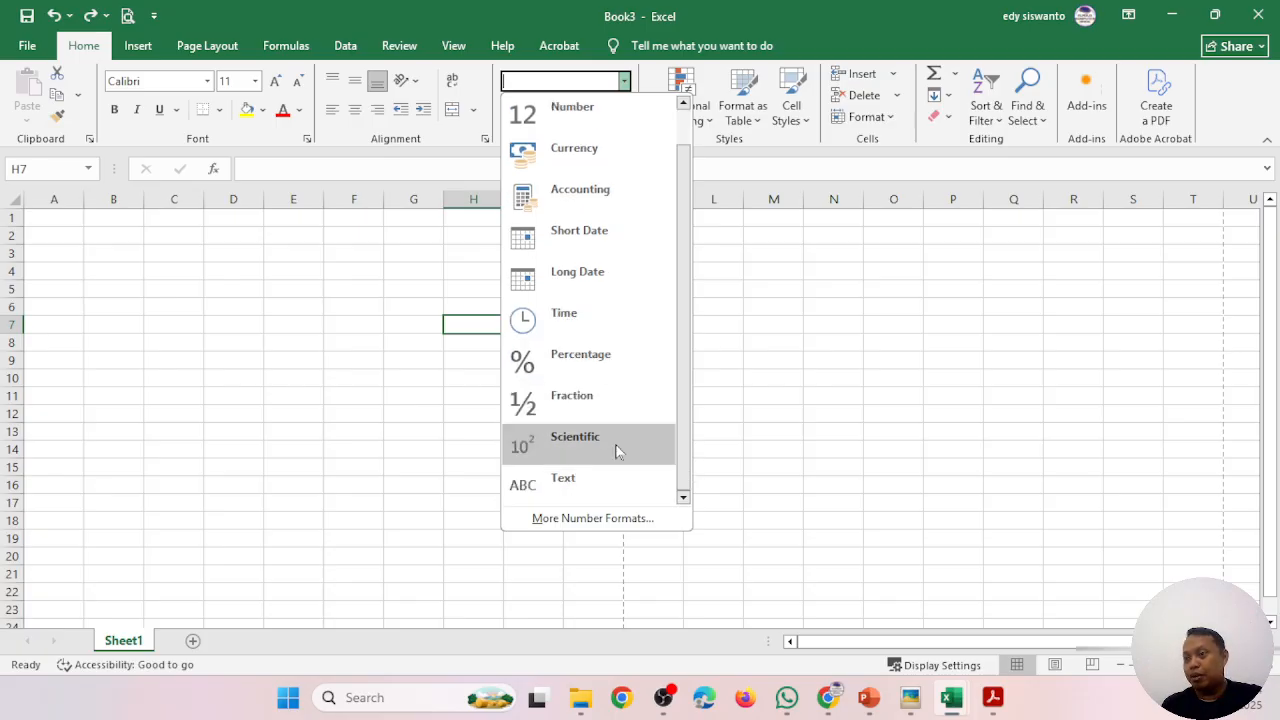
scroll(620, 433, up, 1)
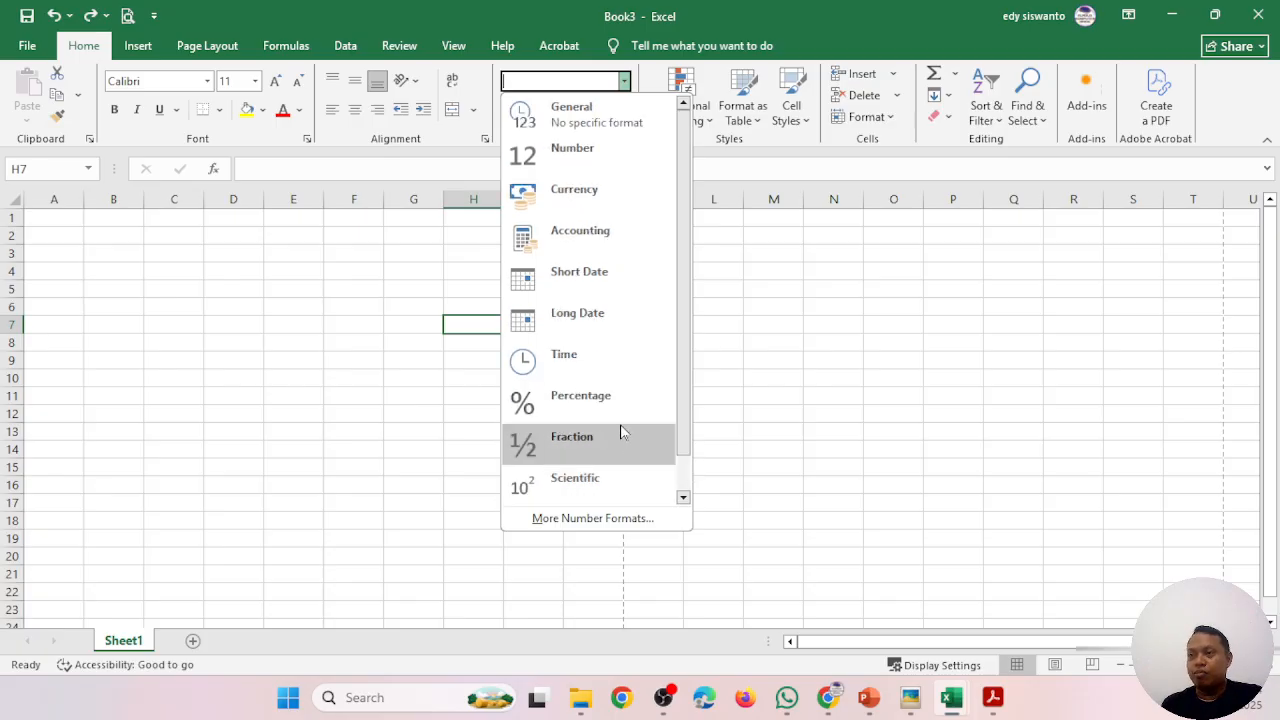
click(624, 81)
click(744, 118)
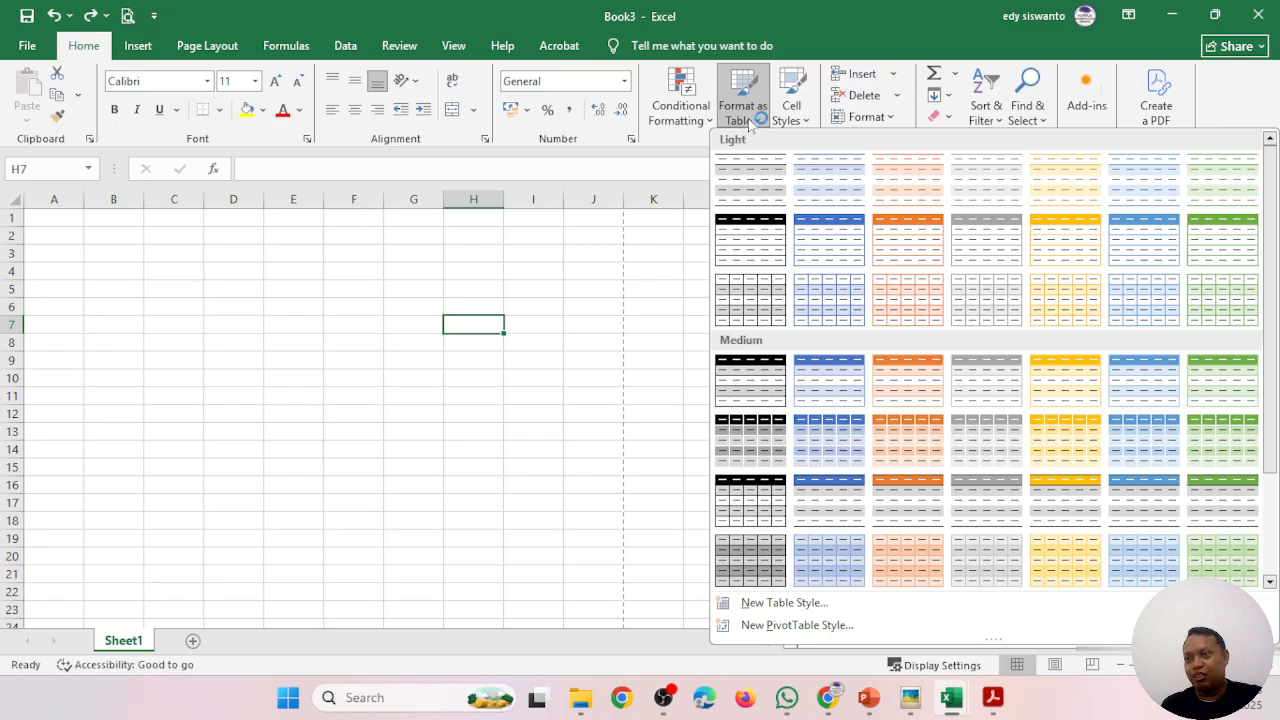
click(748, 118)
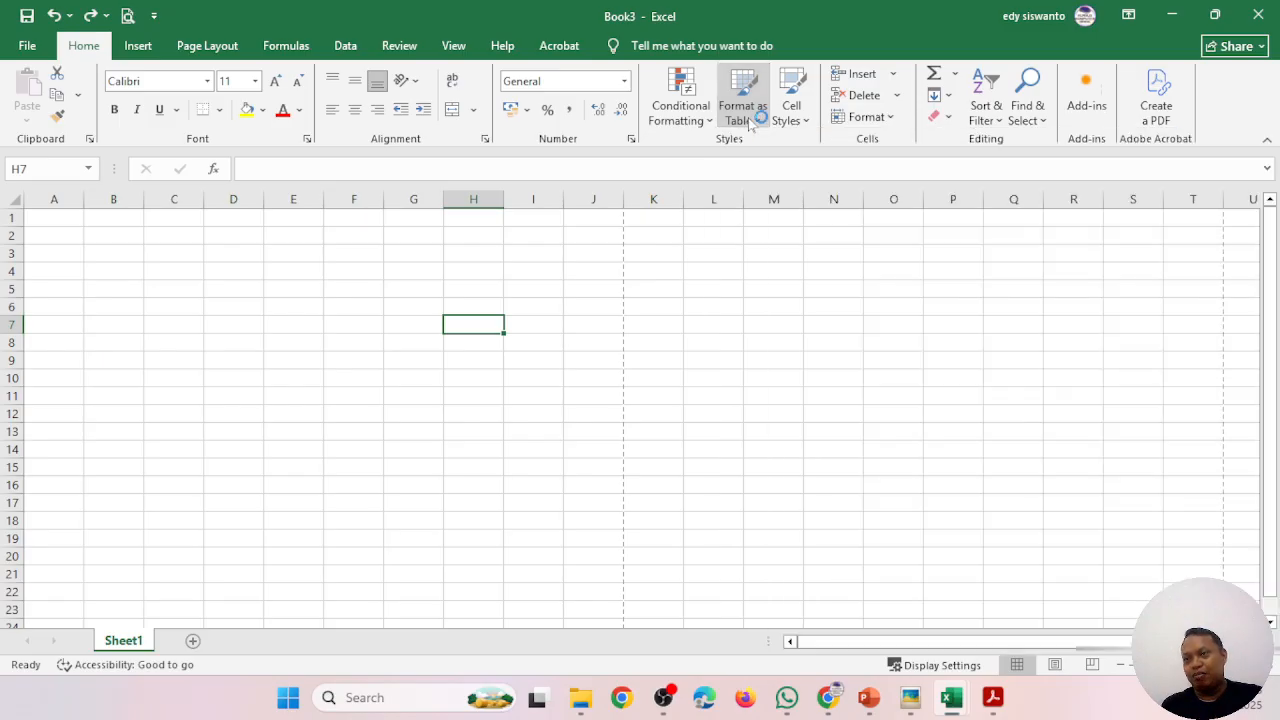
click(893, 74)
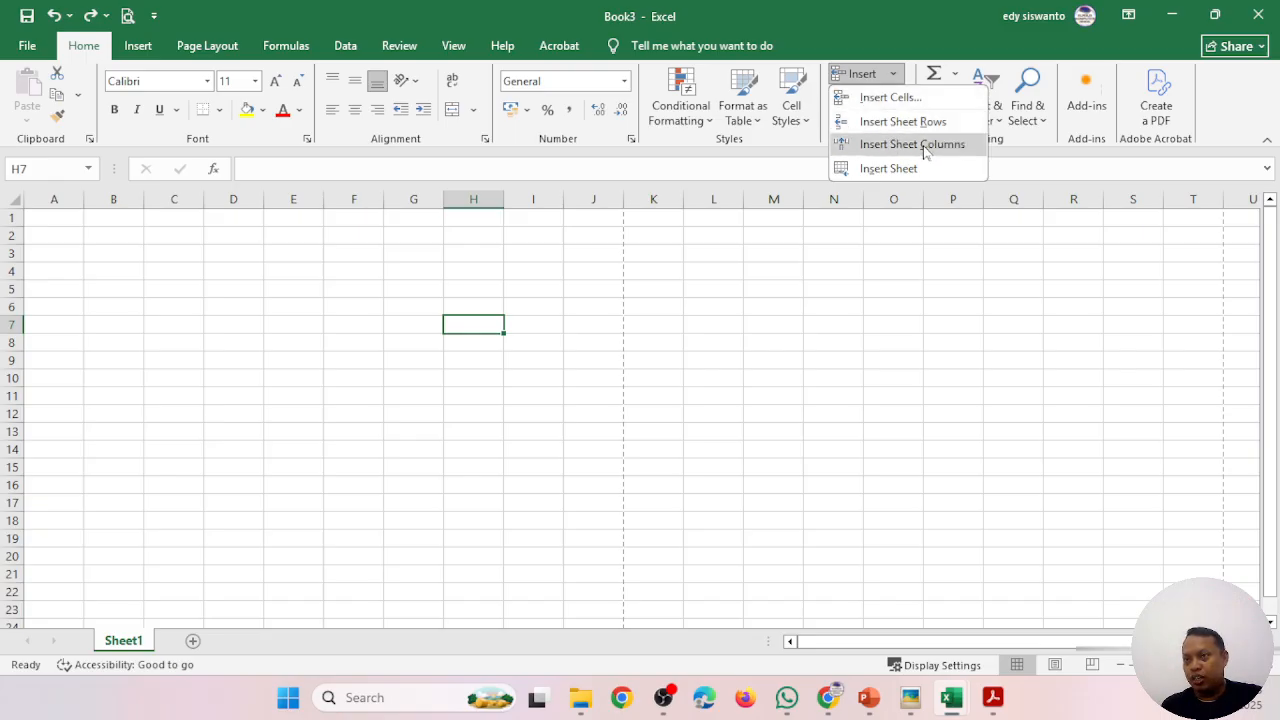
click(892, 74)
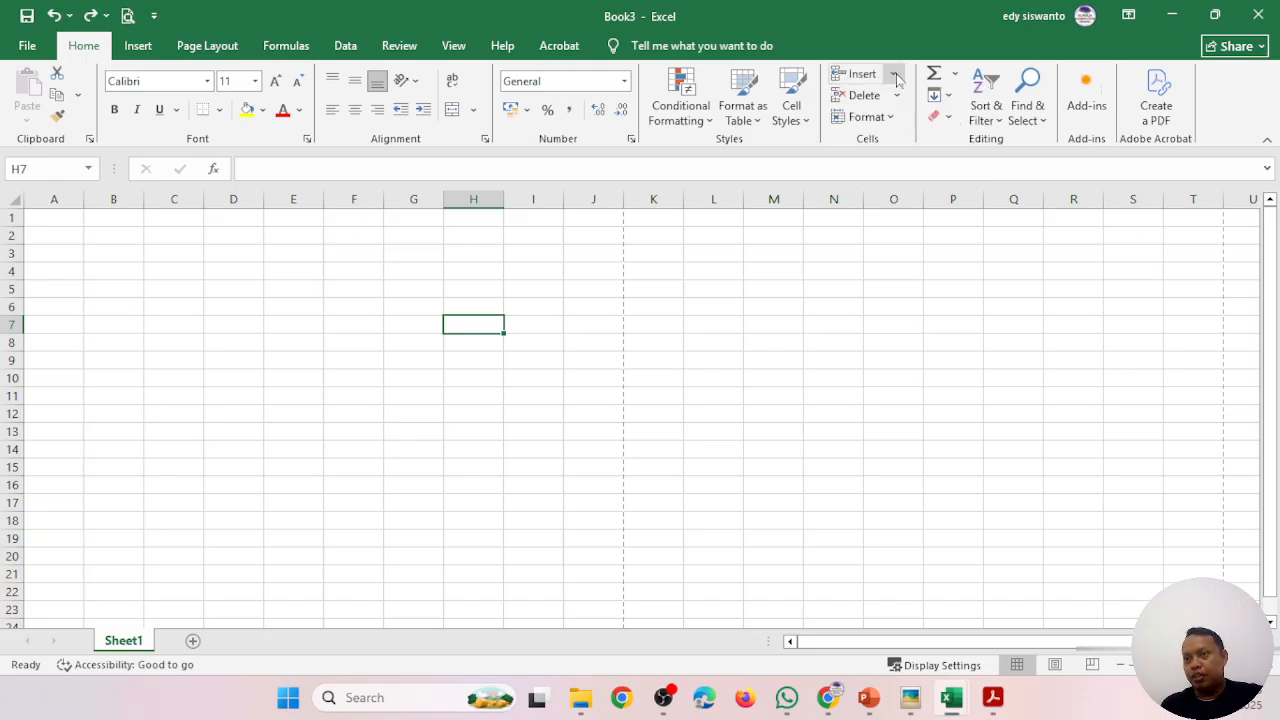
click(955, 74)
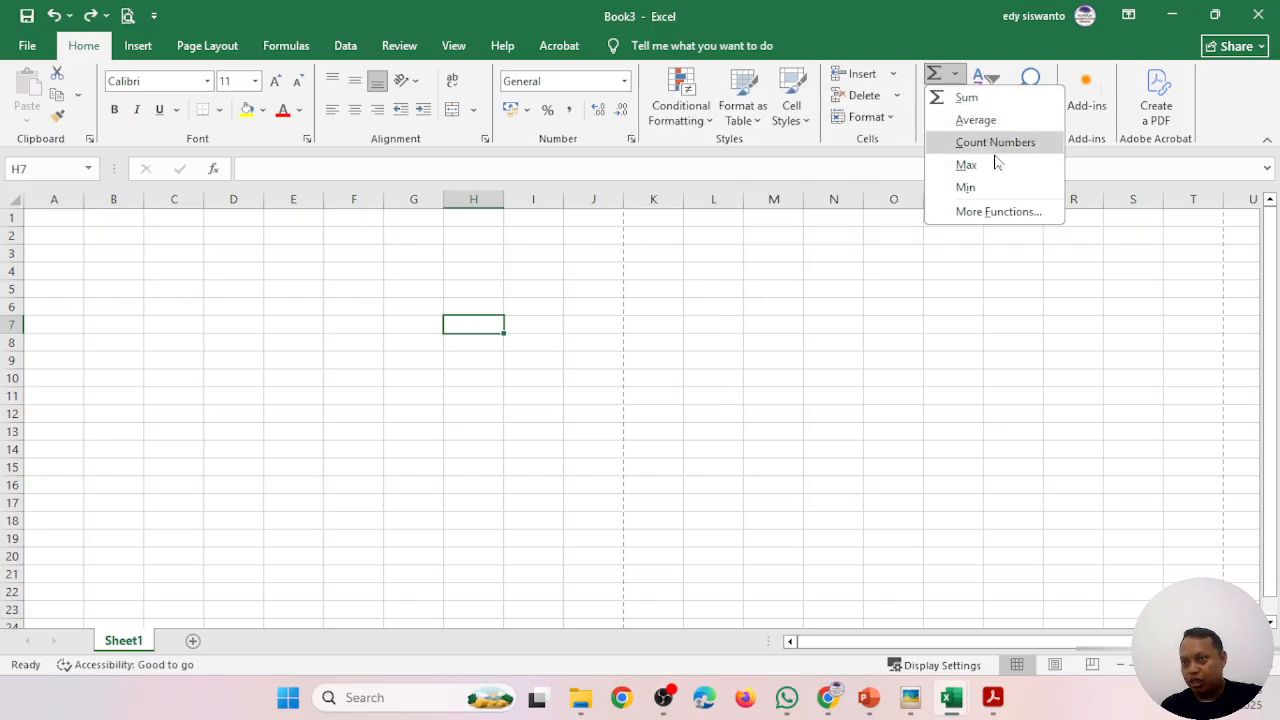
click(979, 35)
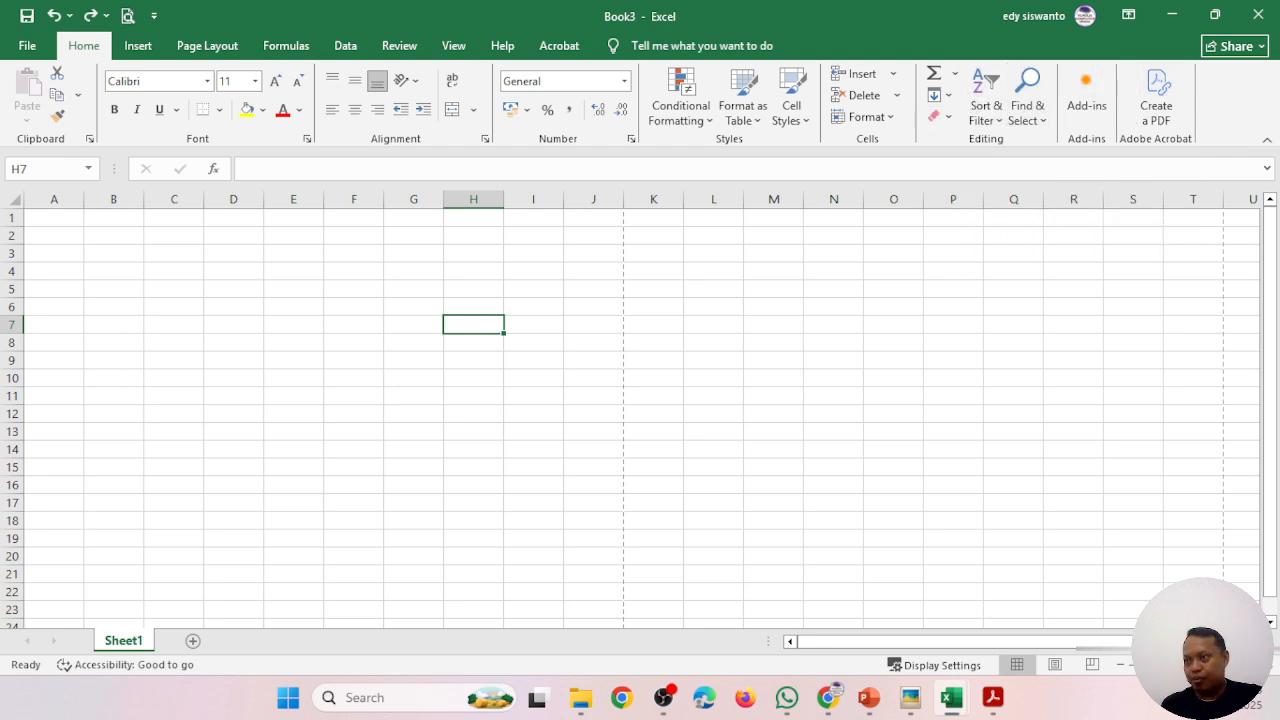
- Select cell D6, each of columns A to D one by one, and rows 1 and 2 individually
click(242, 312)
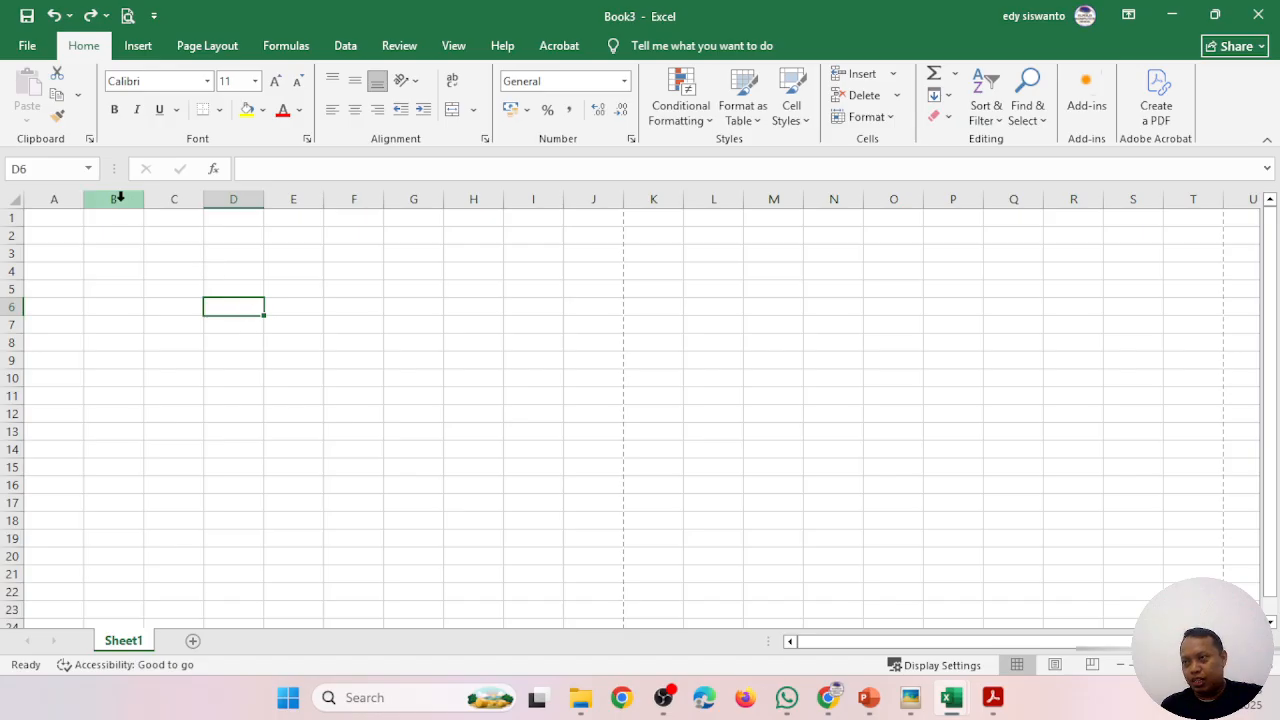
click(62, 198)
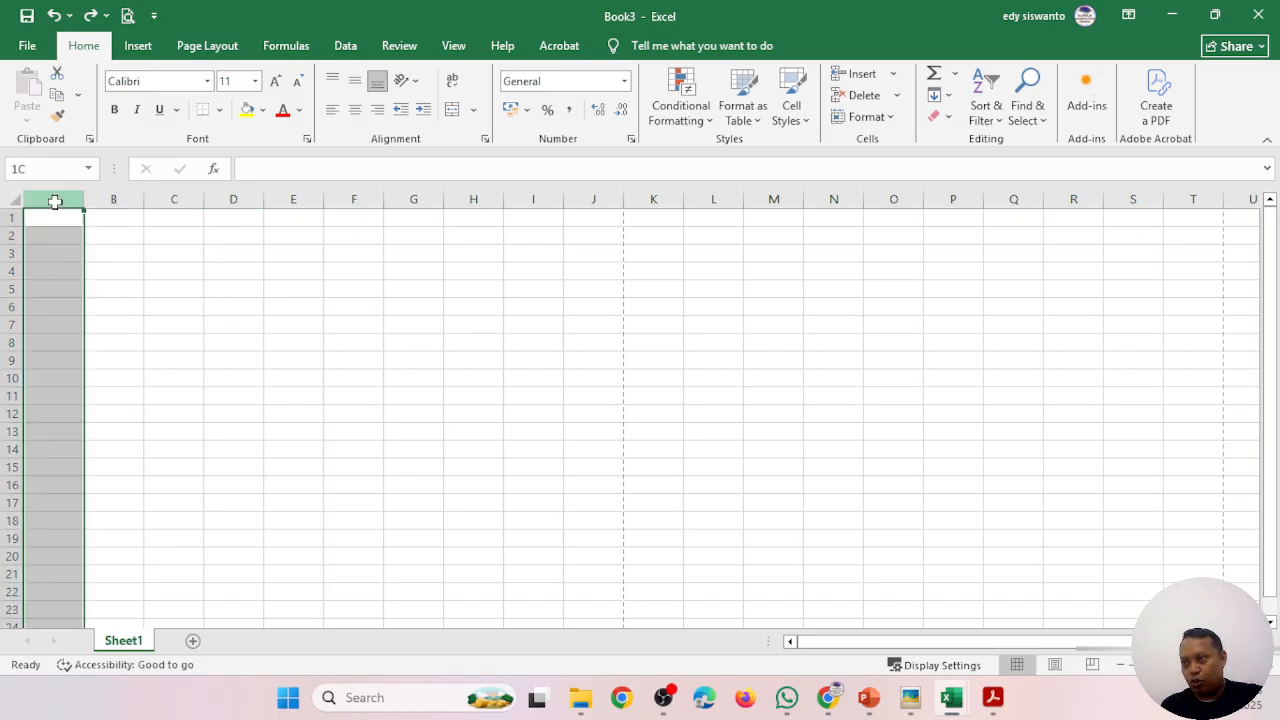
click(114, 200)
click(174, 199)
click(231, 200)
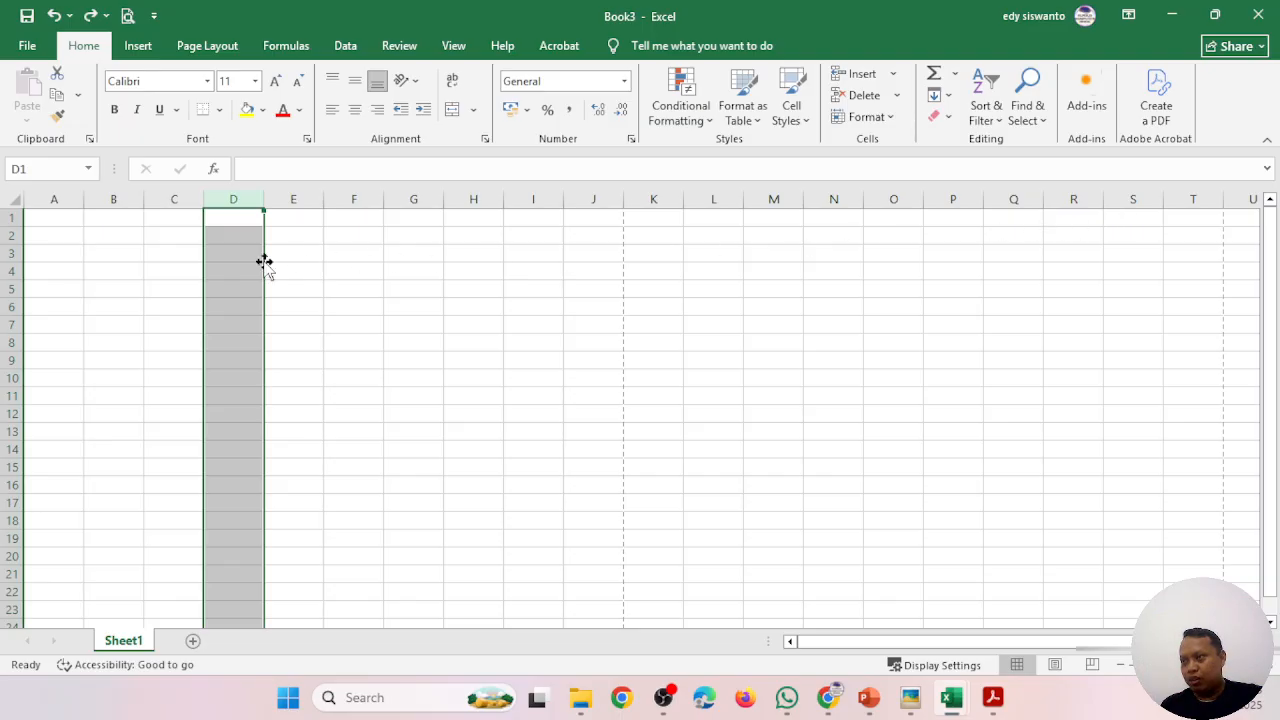
click(11, 216)
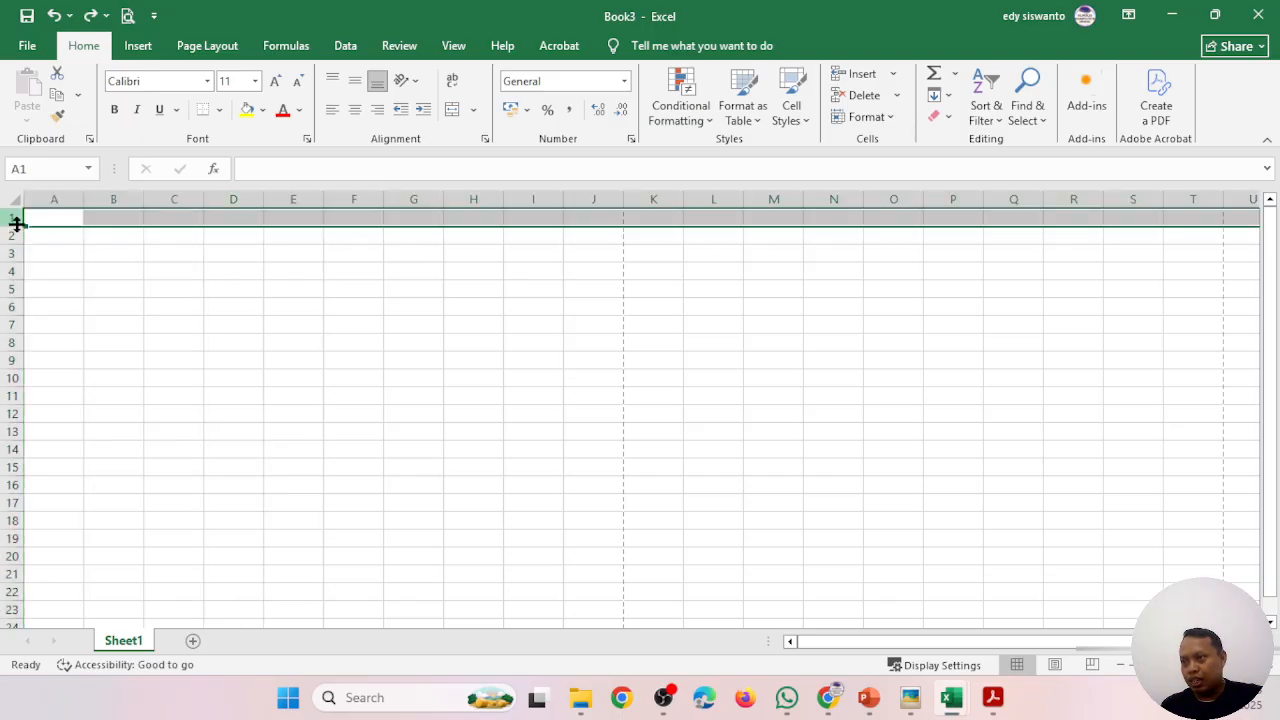
click(11, 235)
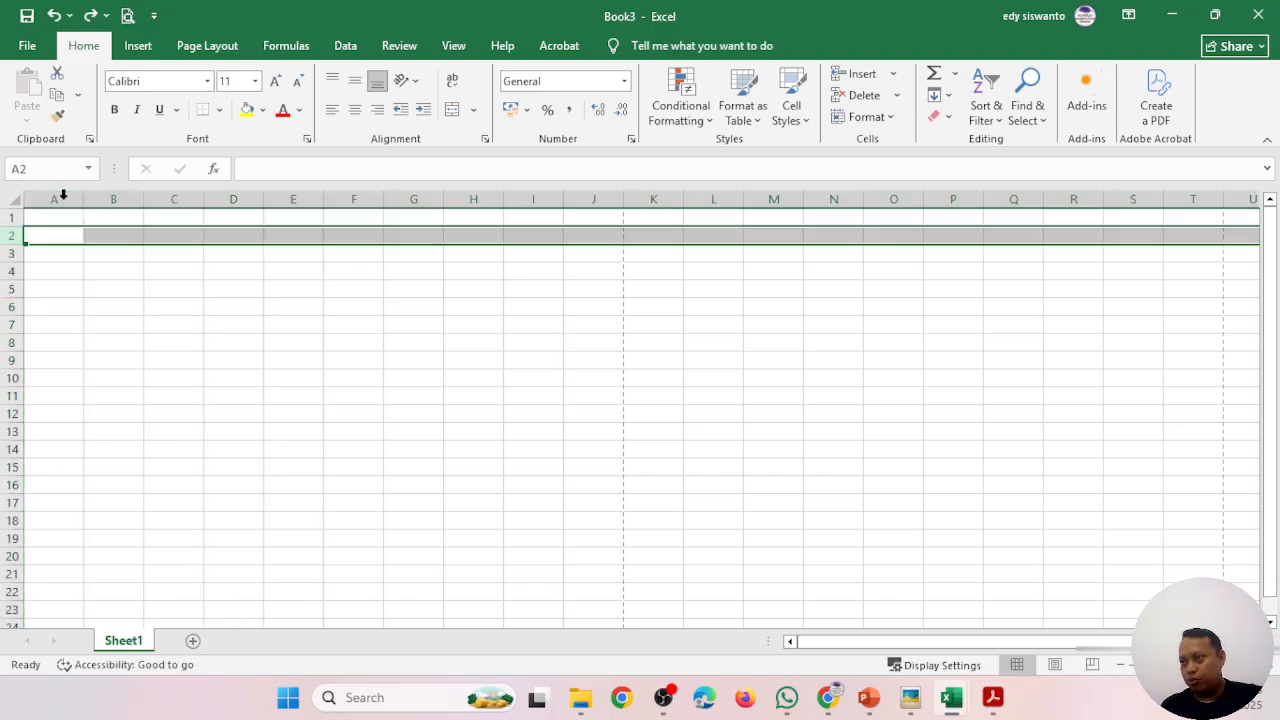
- Select columns A through M together, select rows 1 through 17 together, and return to single cell F9
drag(60, 198, 766, 192)
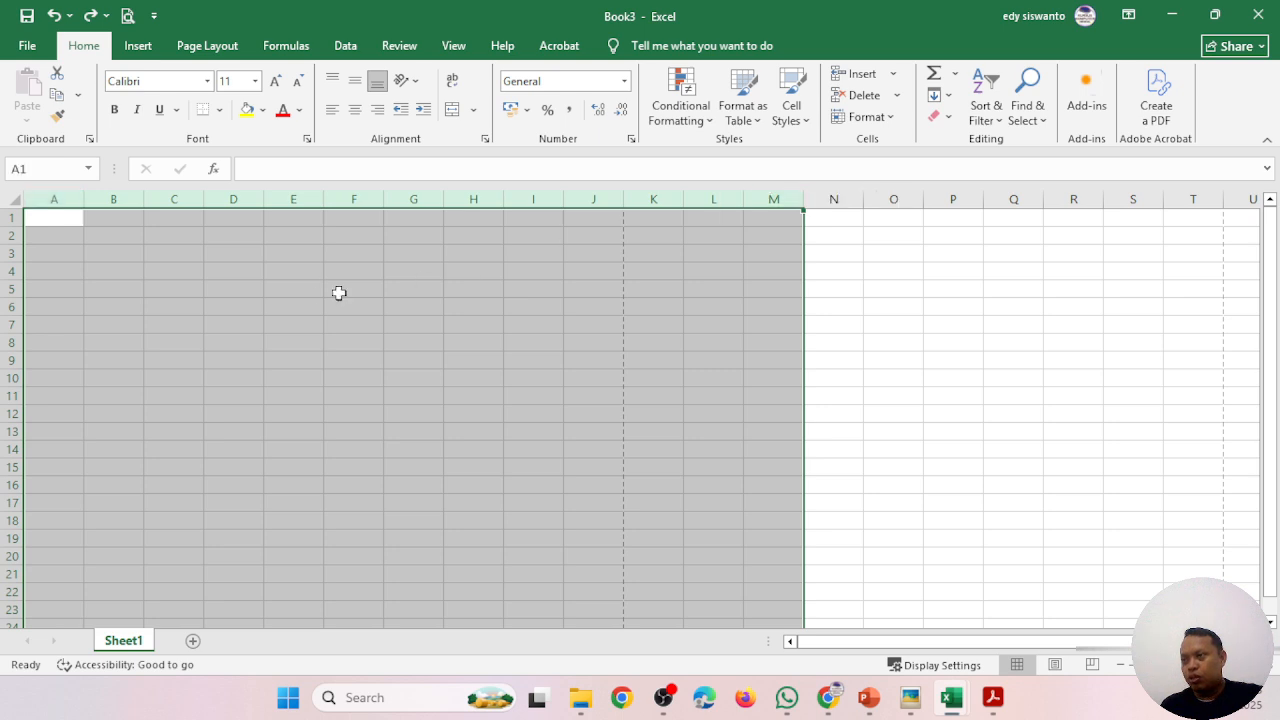
click(320, 292)
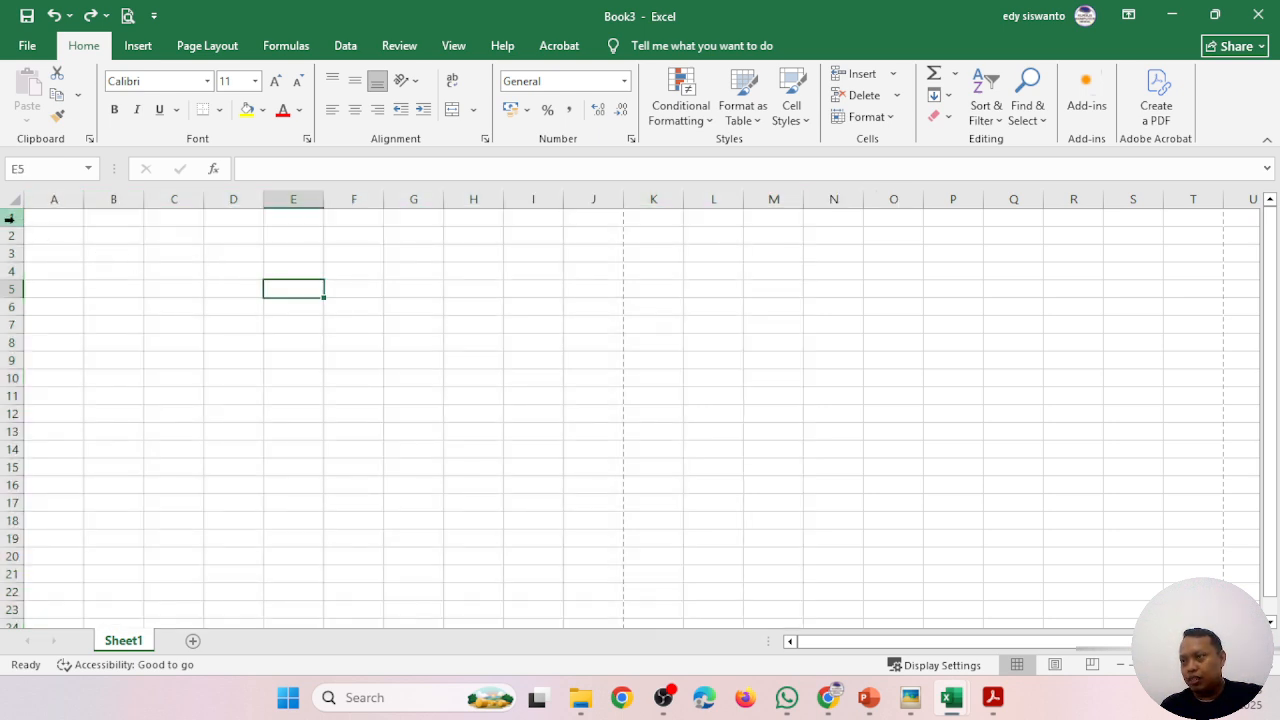
drag(11, 216, 7, 511)
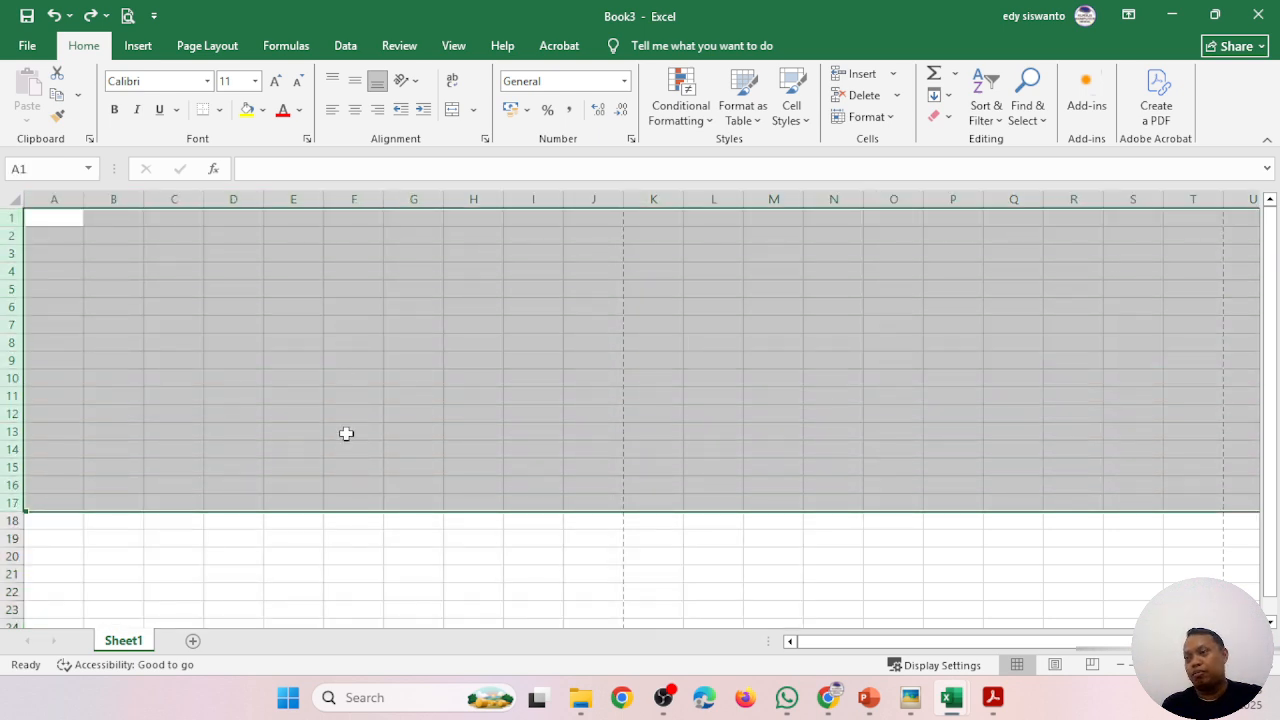
click(340, 372)
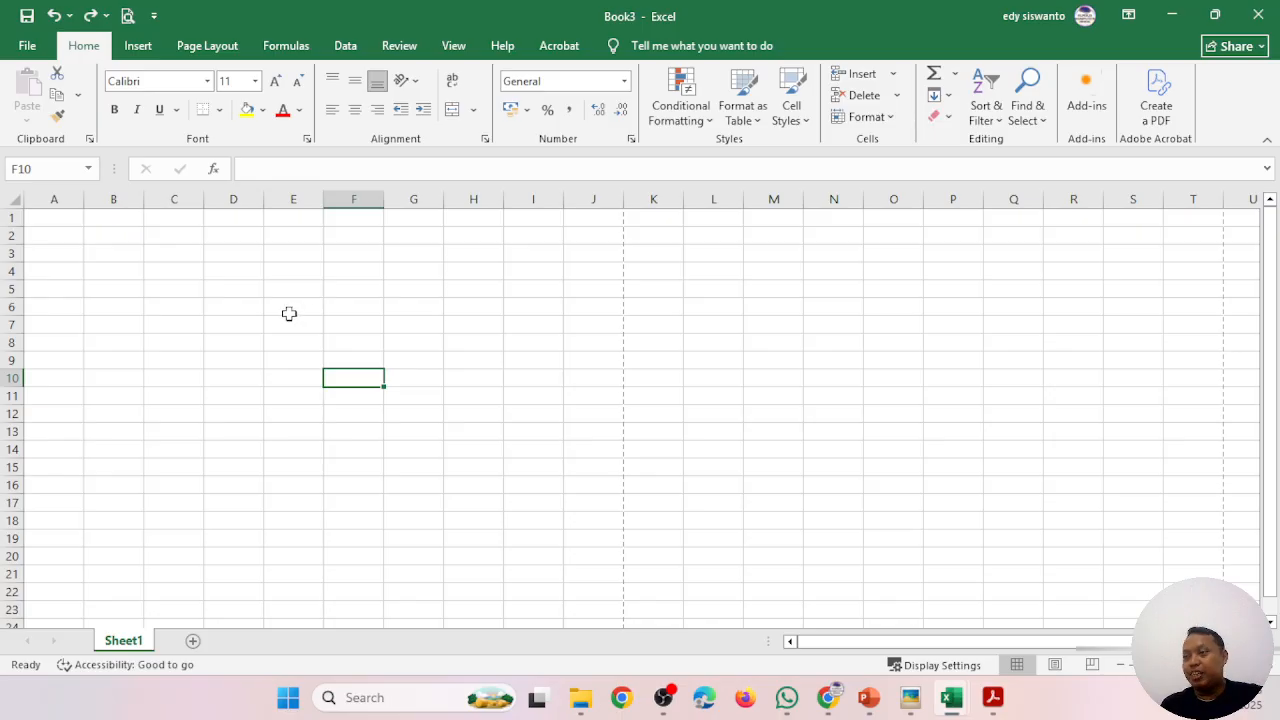
drag(317, 311, 383, 311)
click(363, 360)
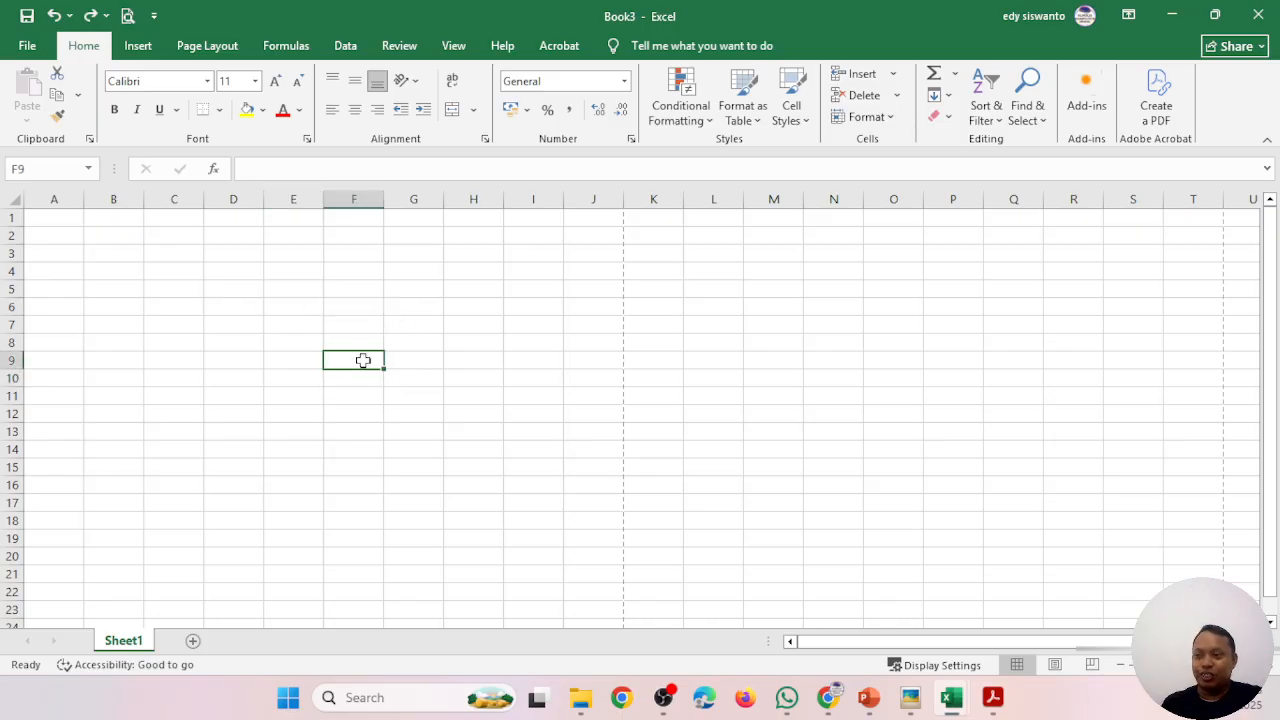
- Add a second worksheet, select cell D13 in it and switch back and forth between it and Sheet1
click(193, 642)
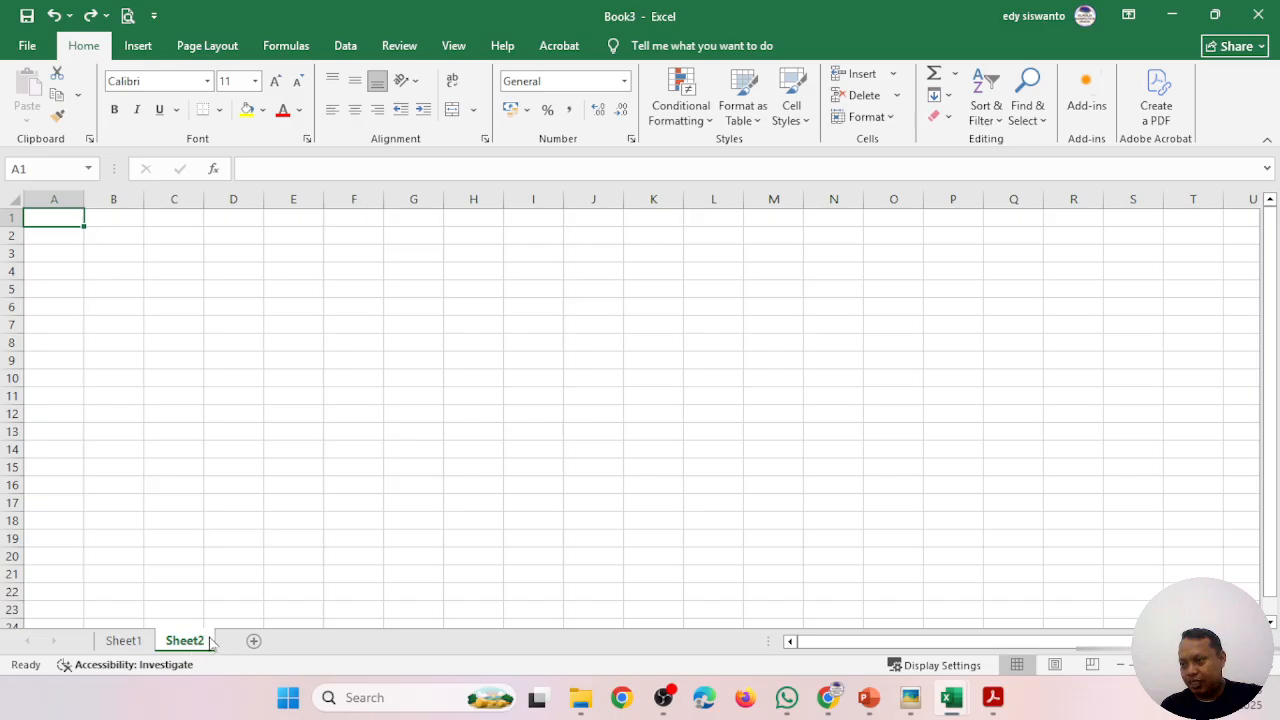
click(255, 430)
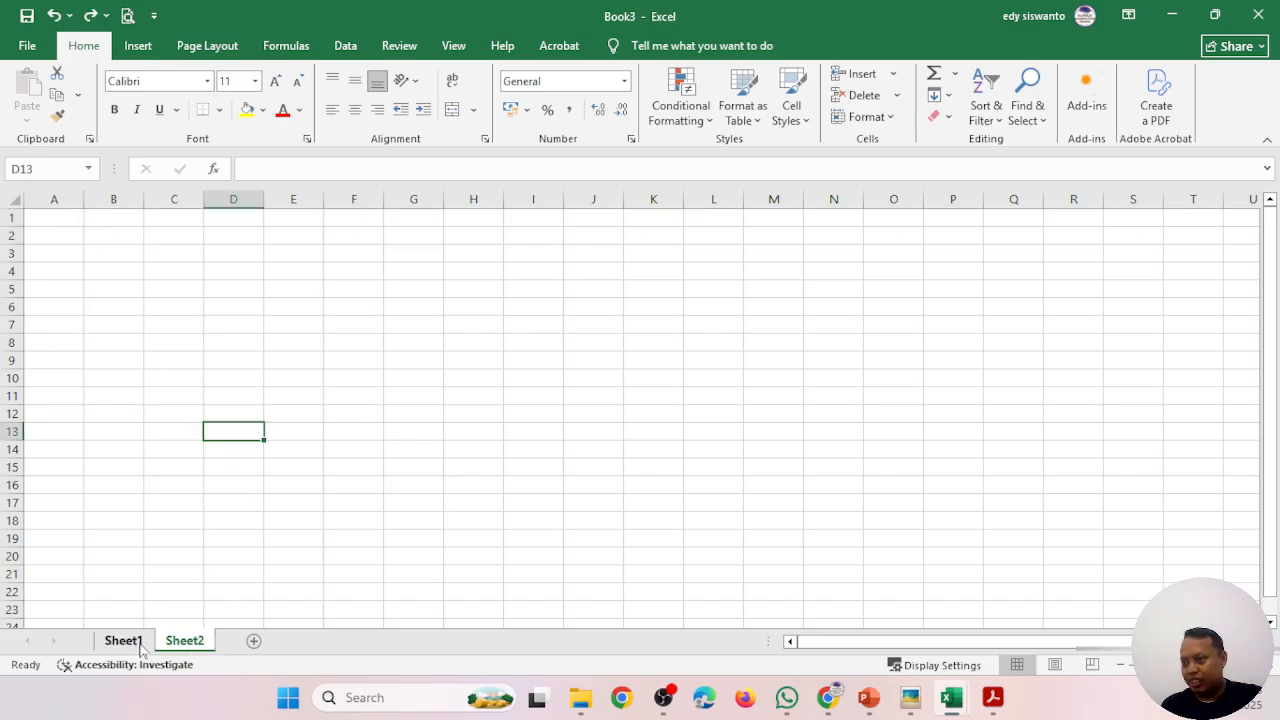
click(130, 645)
click(188, 645)
click(135, 645)
click(184, 645)
- Delete the Sheet2 worksheet
right_click(192, 645)
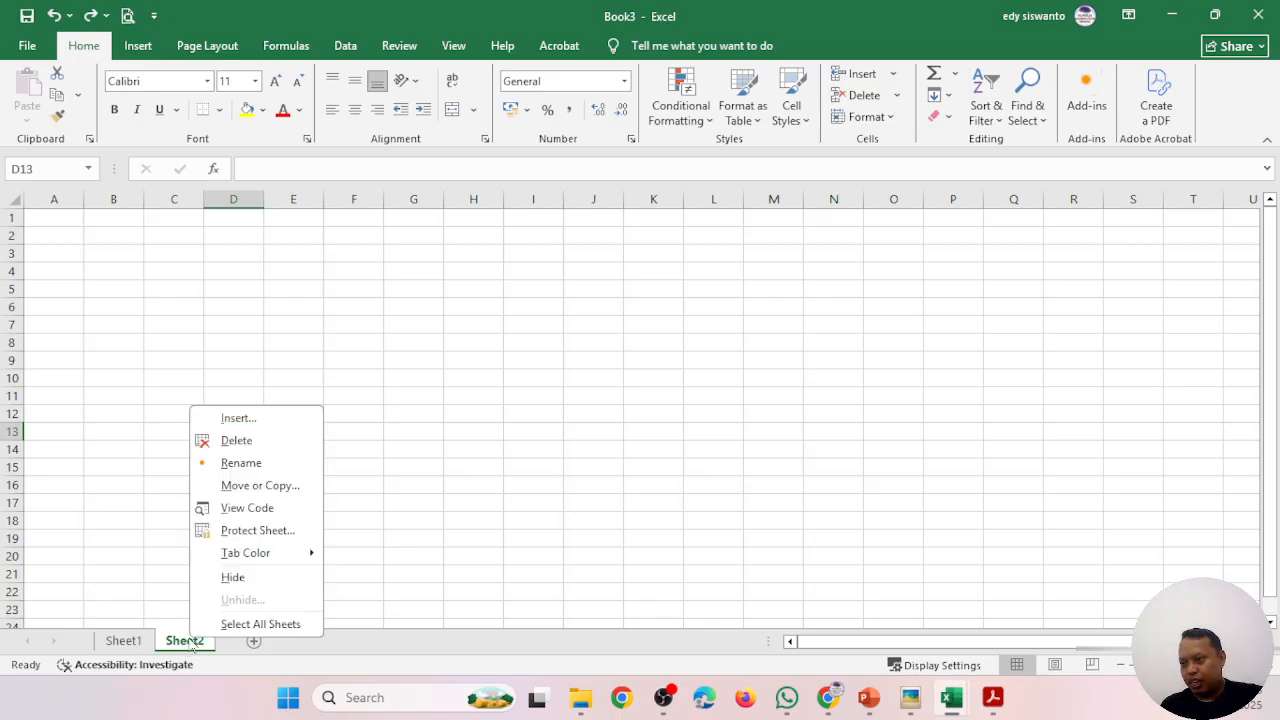
click(267, 447)
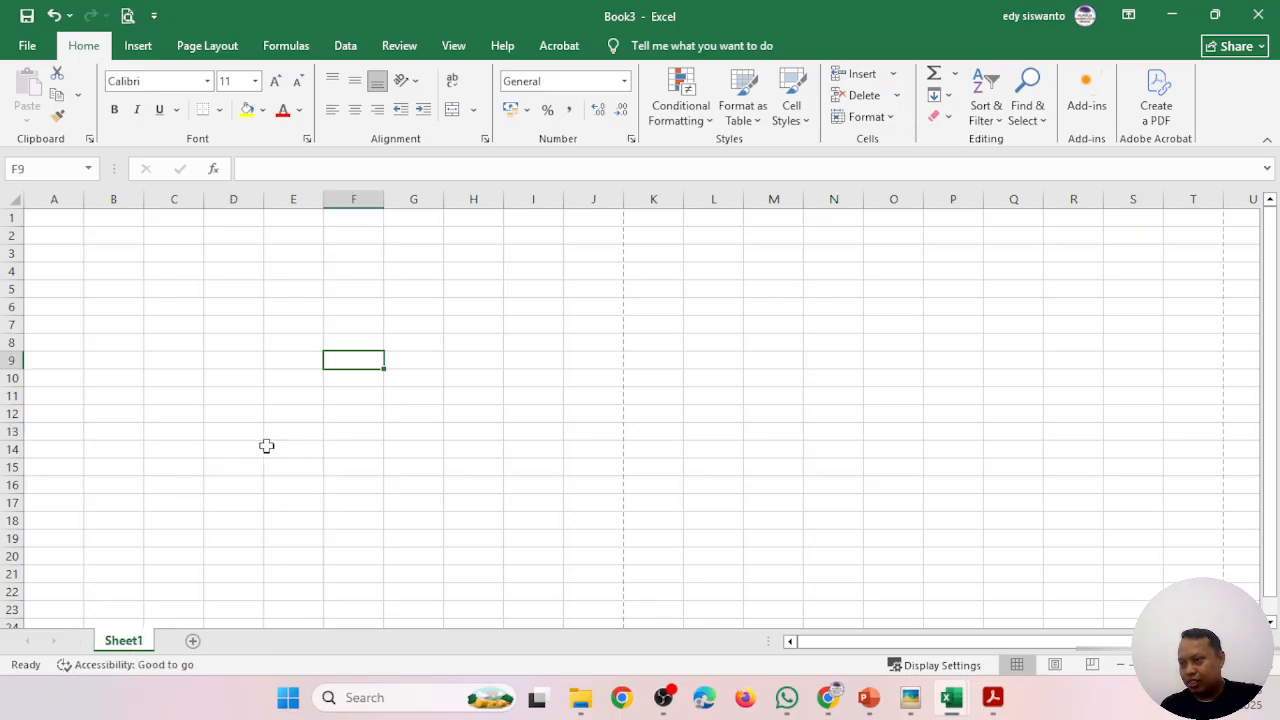
- View the sheet options for Sheet1, open its name for editing, and leave it by selecting cell G19
right_click(132, 645)
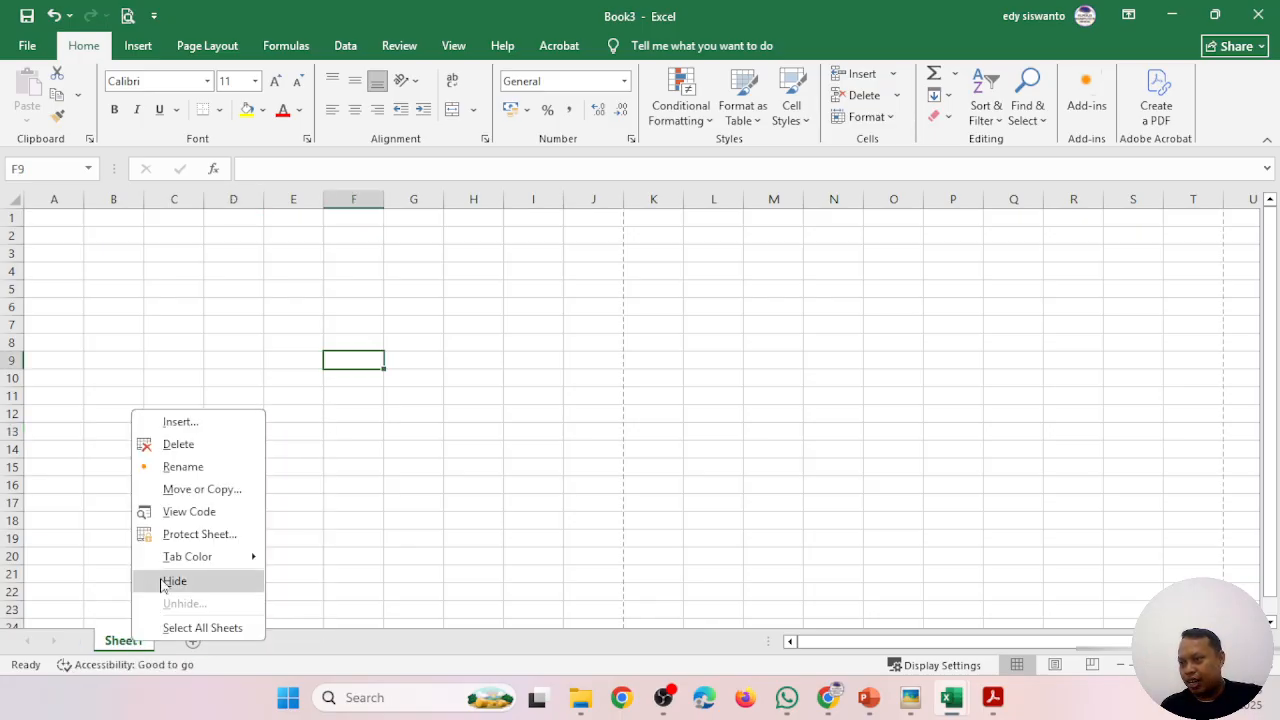
click(116, 646)
double_click(122, 641)
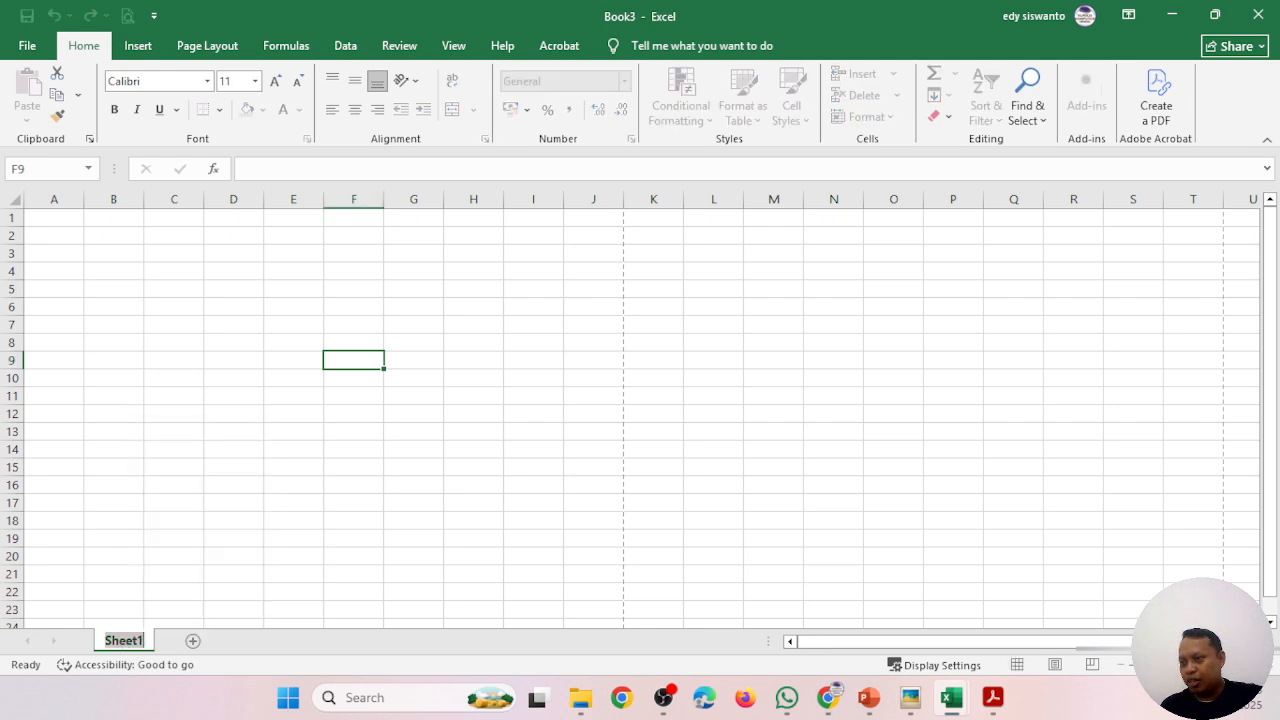
click(409, 541)
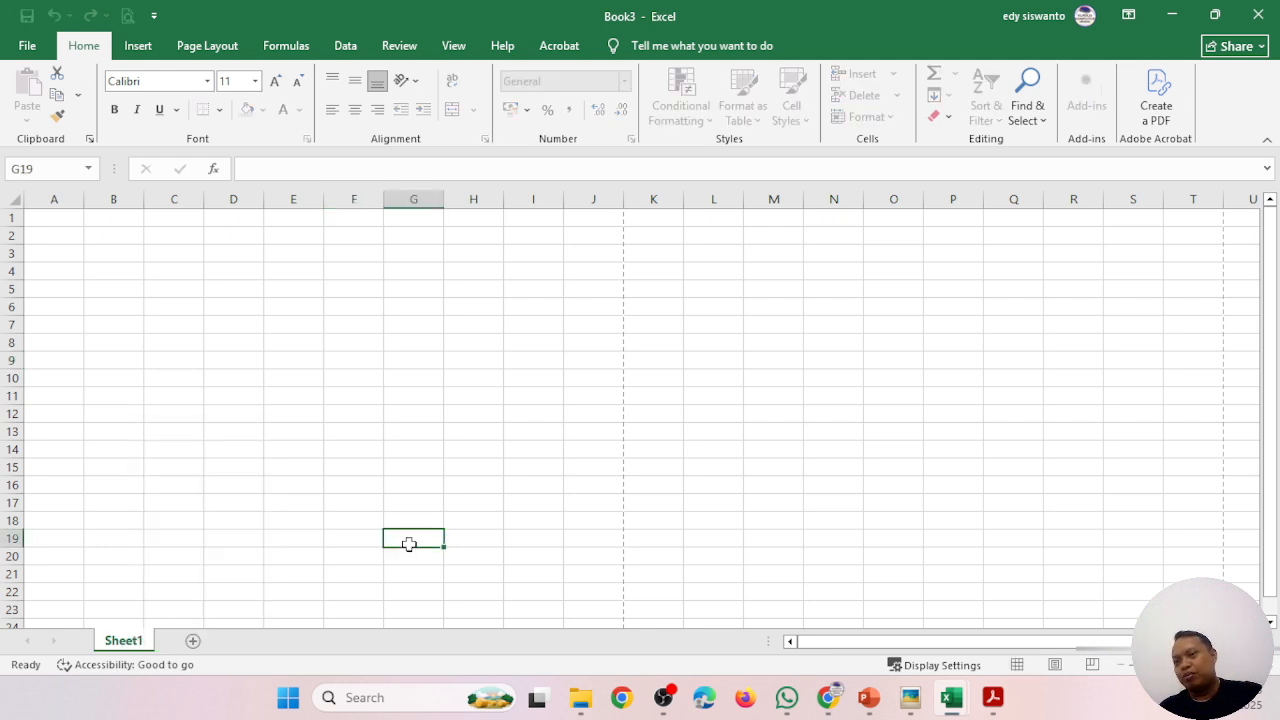
drag(1274, 296, 1266, 372)
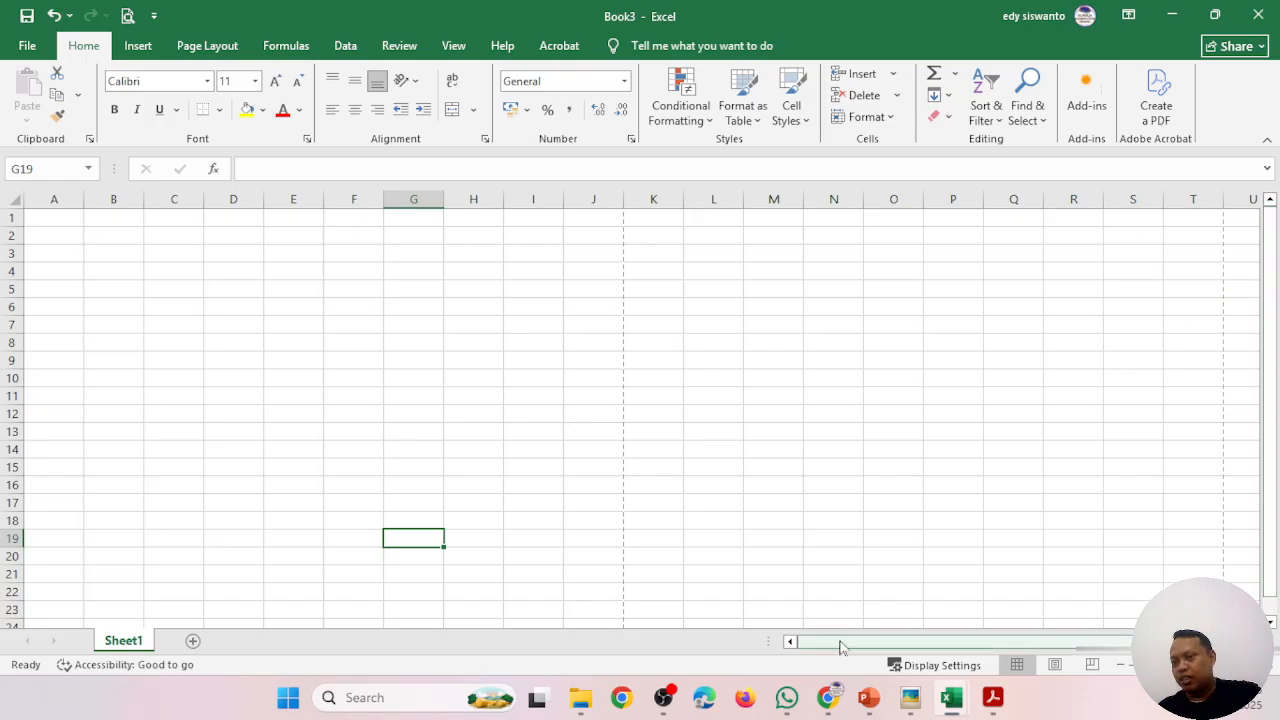
- Zoom the worksheet out two levels, restore the original magnification, and enlarge the sheet to 170%
drag(840, 648, 795, 642)
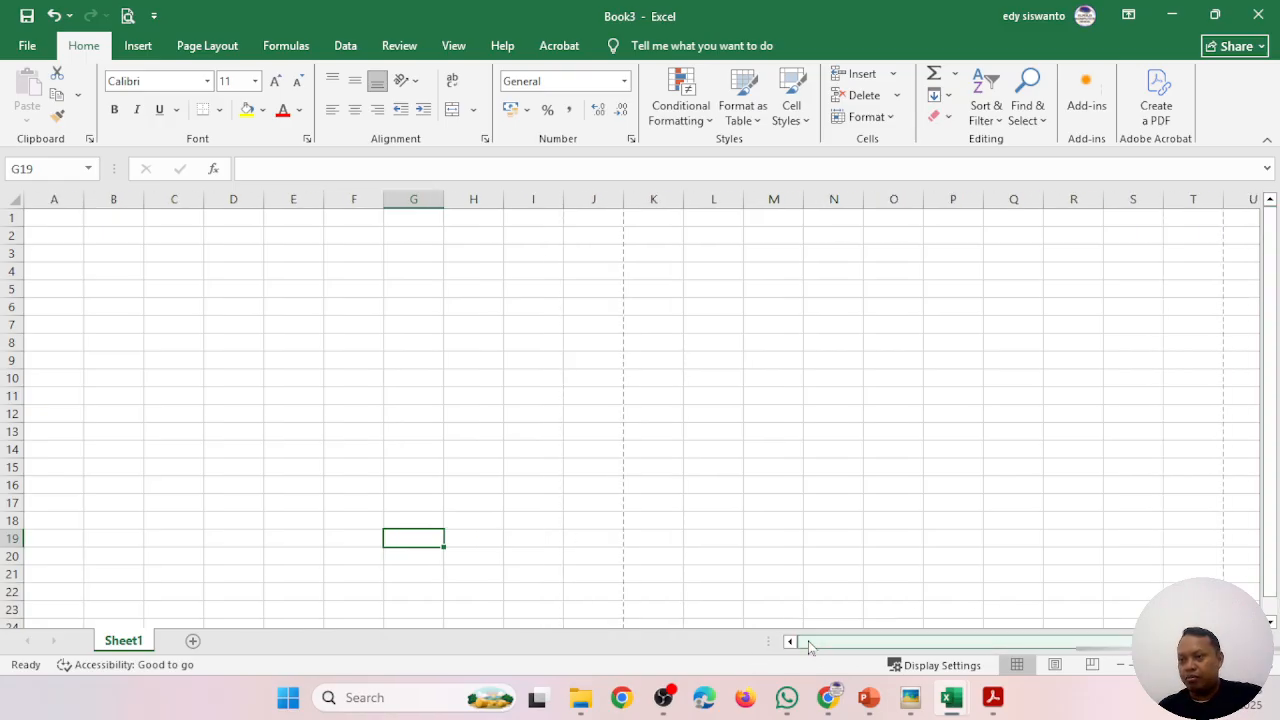
click(1121, 666)
click(1121, 666)
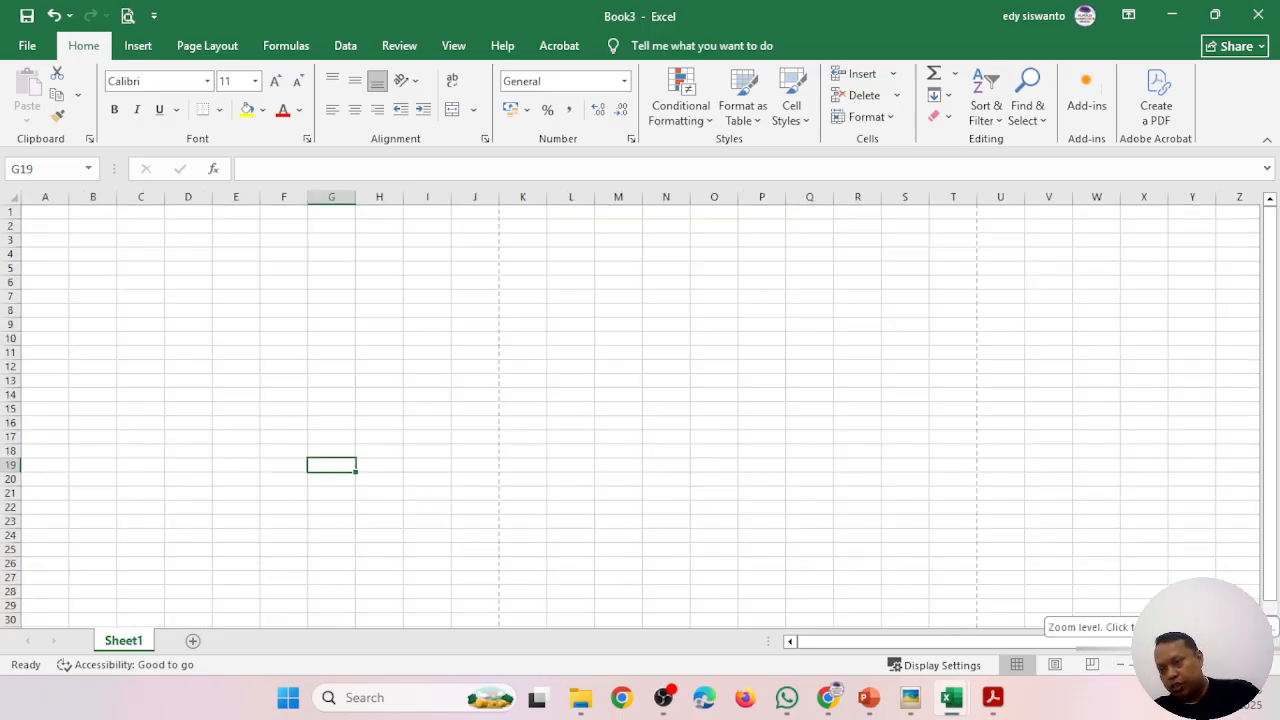
click(1262, 665)
click(1262, 665)
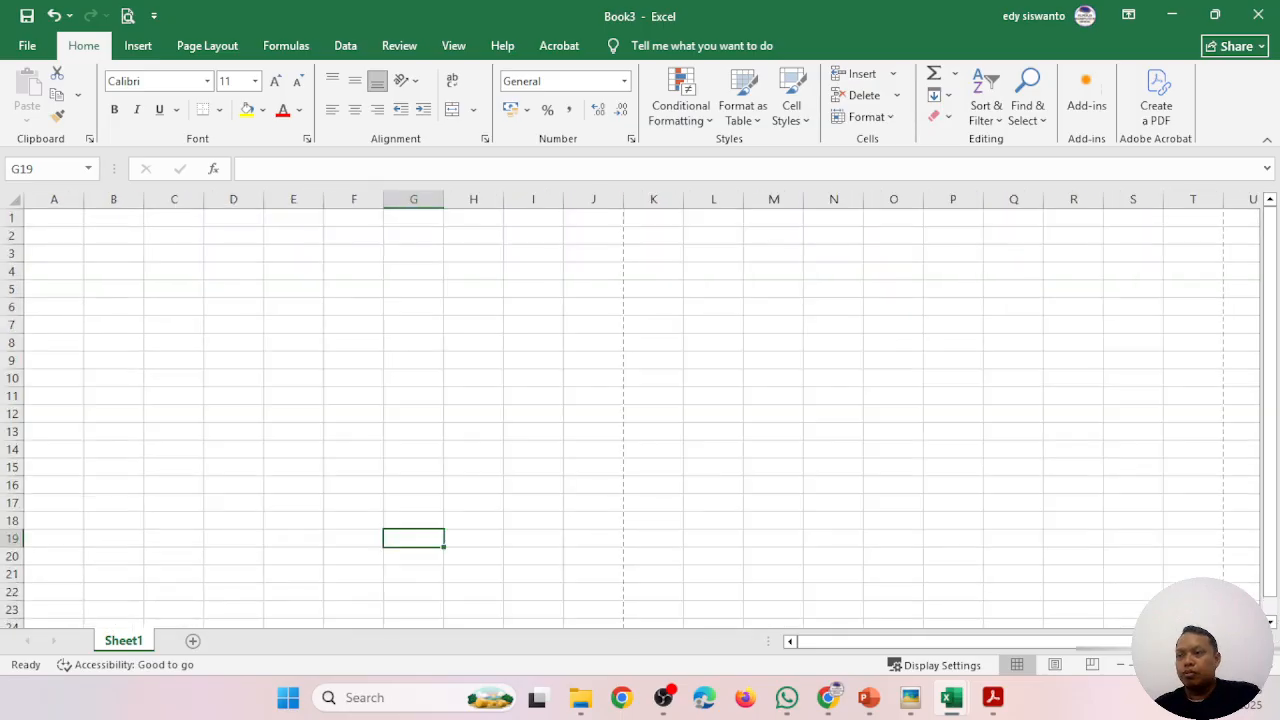
click(1262, 665)
click(1262, 665)
click(1262, 665)
click(1262, 665)
click(1262, 665)
click(1262, 665)
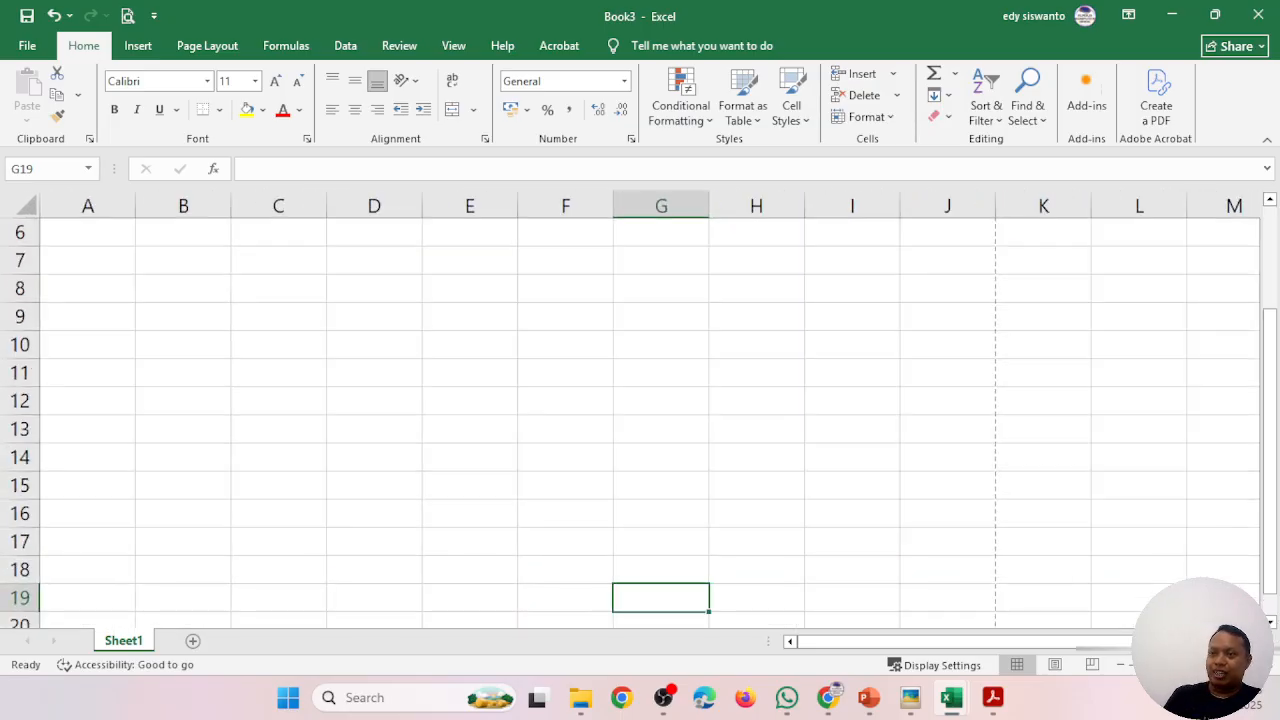
click(1262, 665)
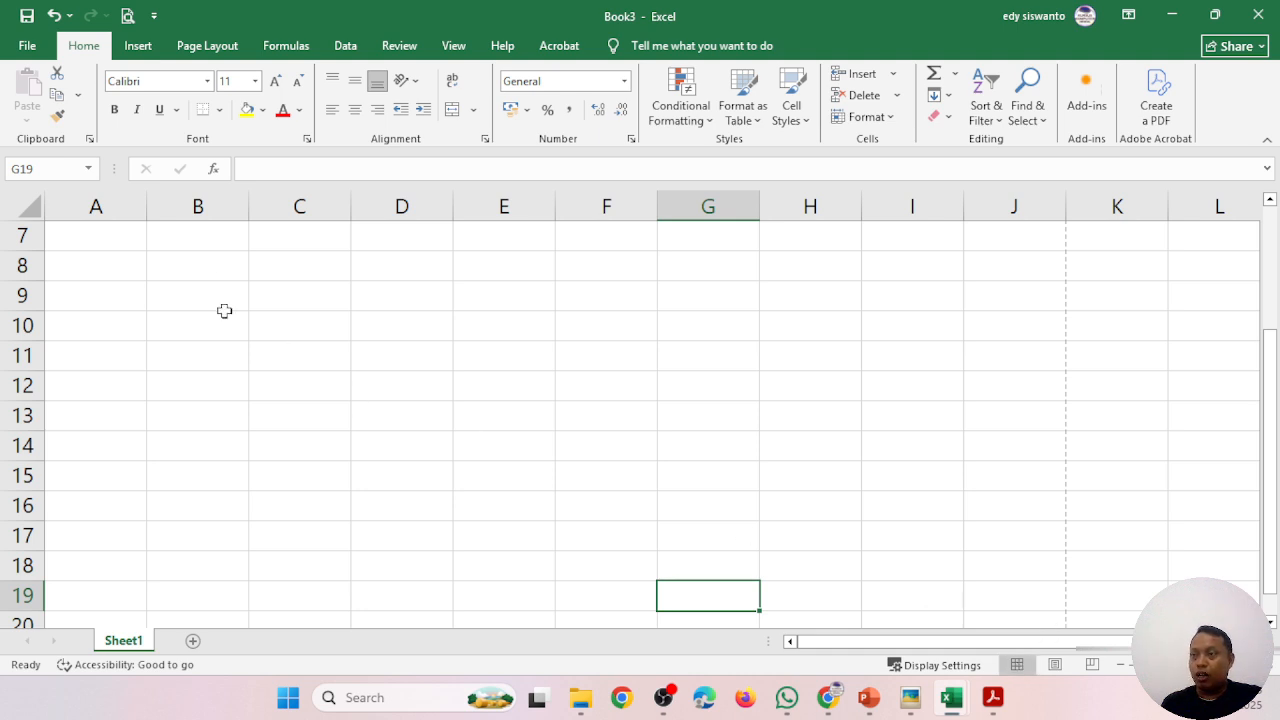
- Return to the first rows of the sheet and select cell A1, followed by cell B2
click(205, 268)
scroll(190, 320, up, 2)
click(87, 232)
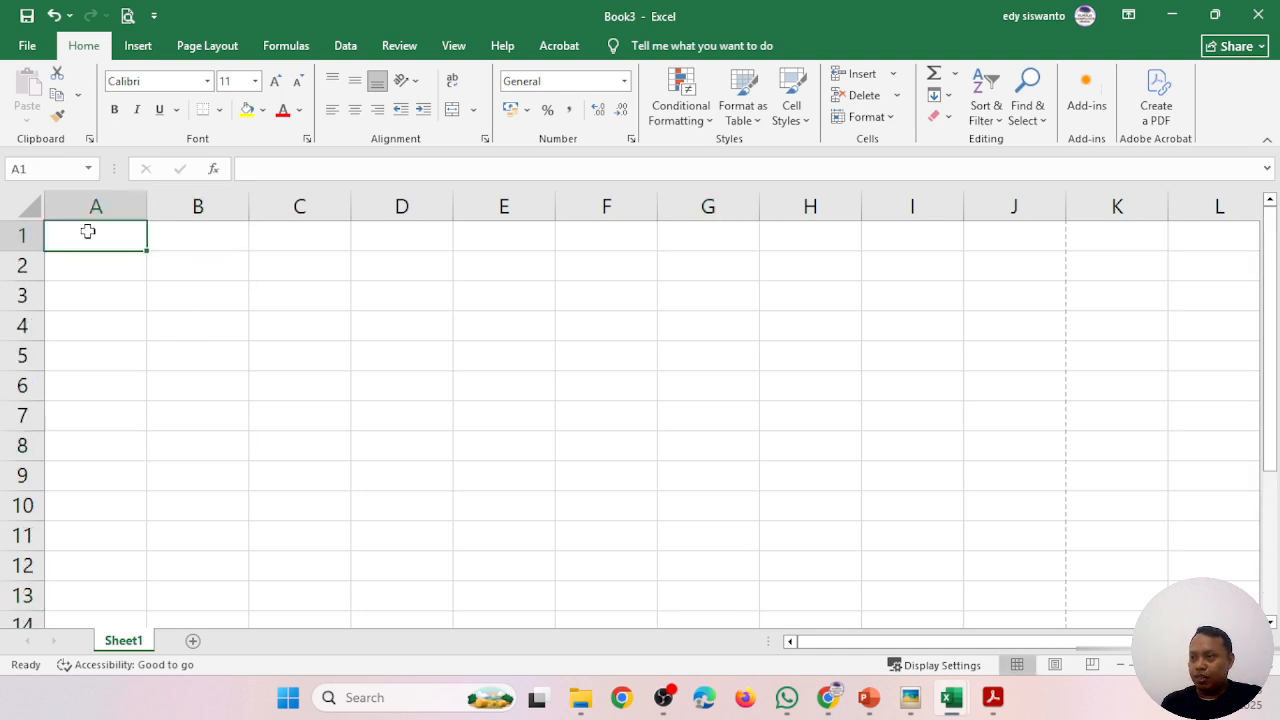
click(222, 258)
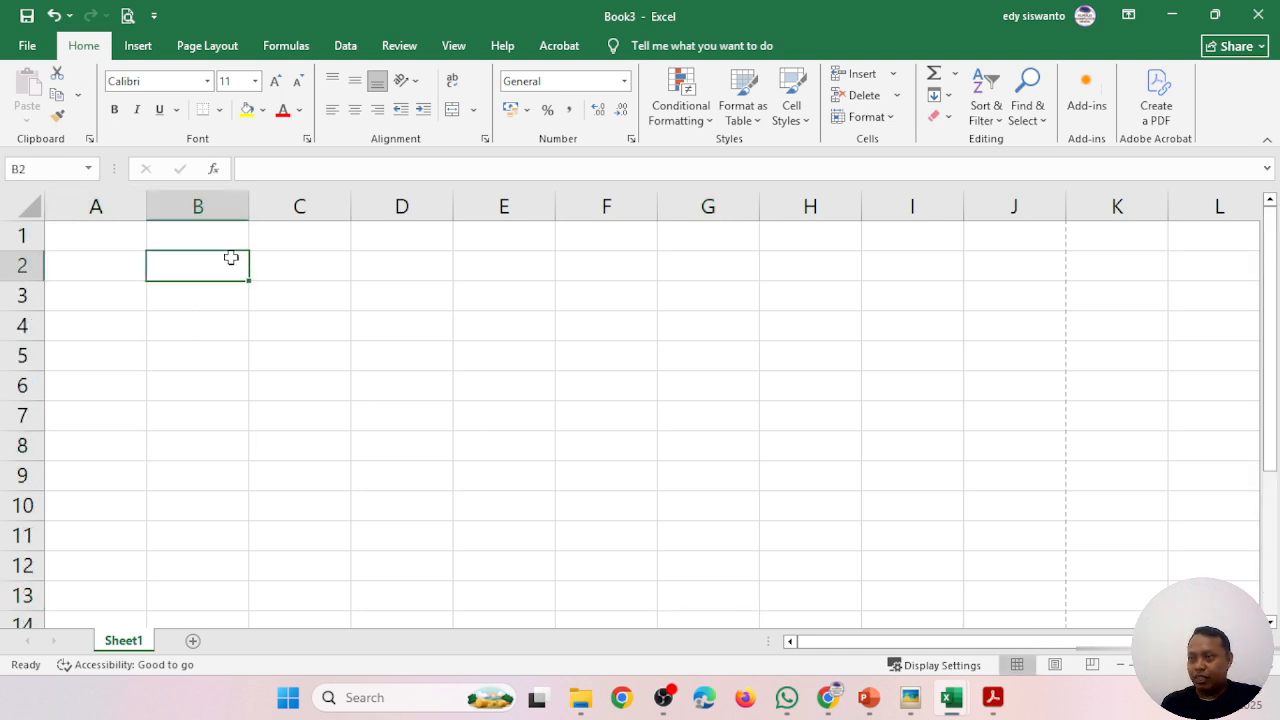
- Show the sheet in Page Layout view and select a few cells on the first page, ending on F7
click(1055, 665)
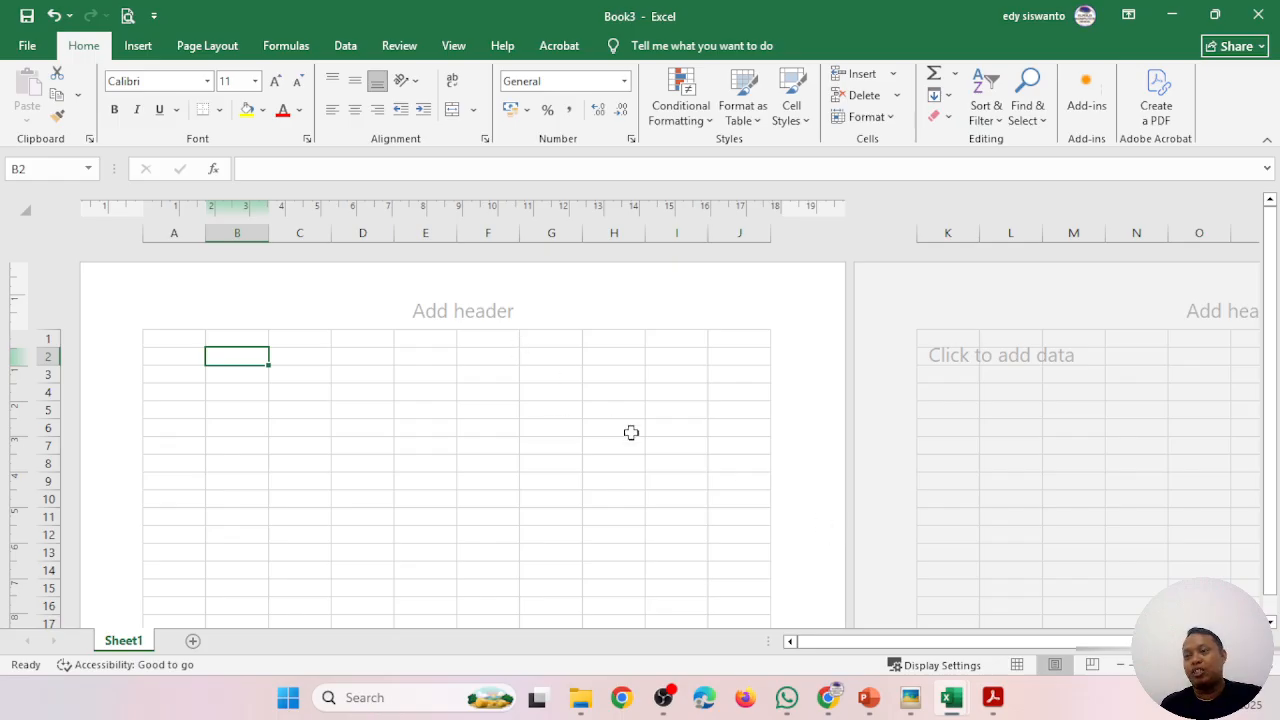
click(369, 424)
click(255, 423)
click(480, 448)
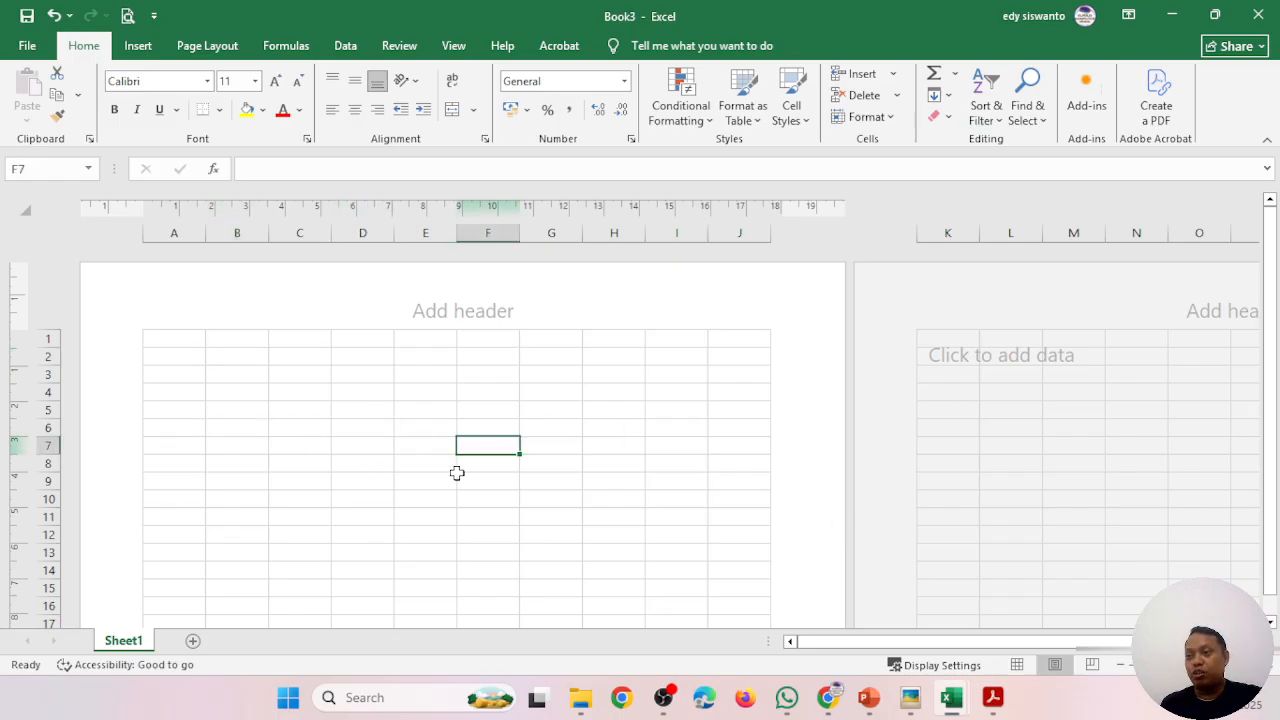
- Show the sheet in Page Break Preview, select cell C6, and return to Normal view
click(1093, 665)
click(116, 261)
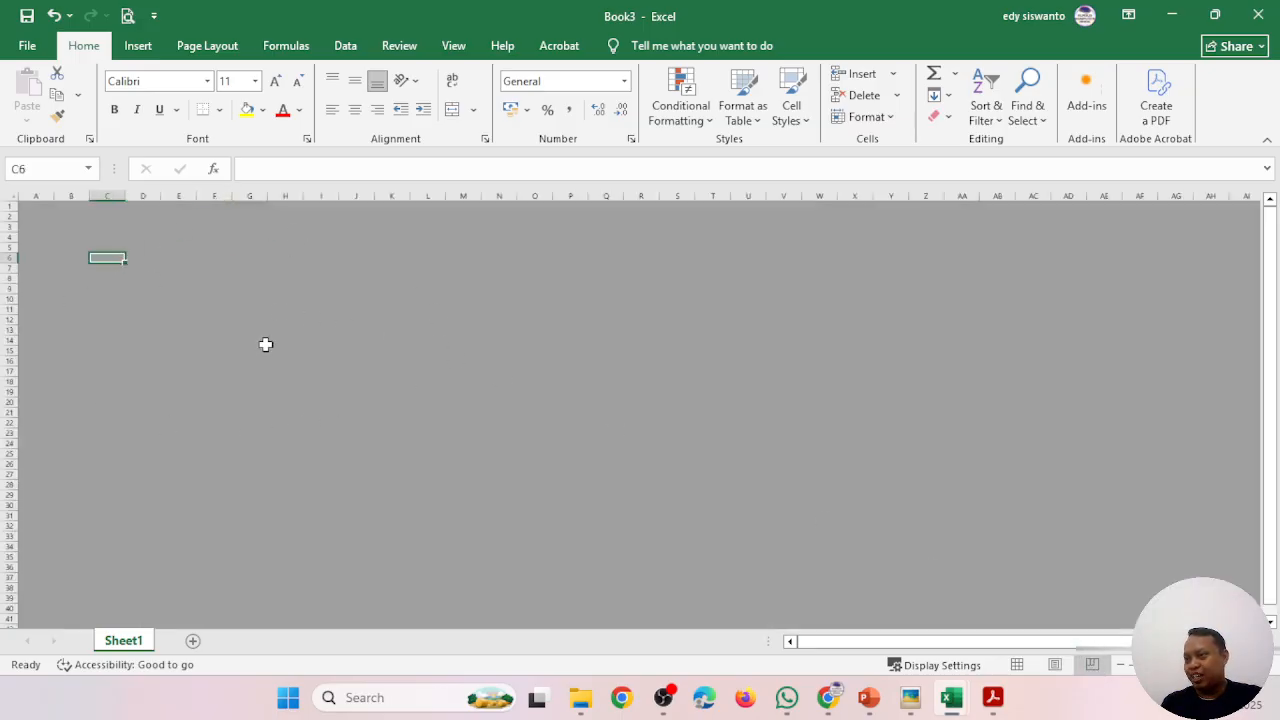
click(1016, 665)
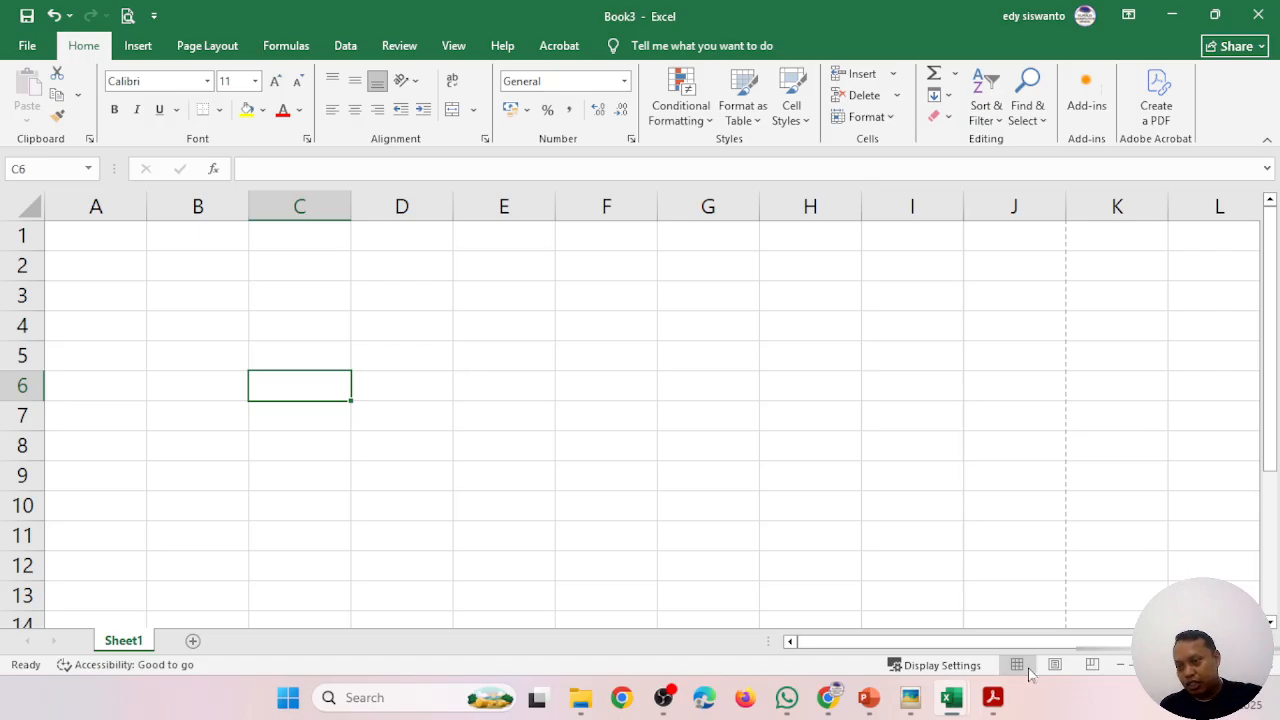
- Compare Page Layout view and Page Break Preview with Normal view once more, ending in Normal view
click(1054, 665)
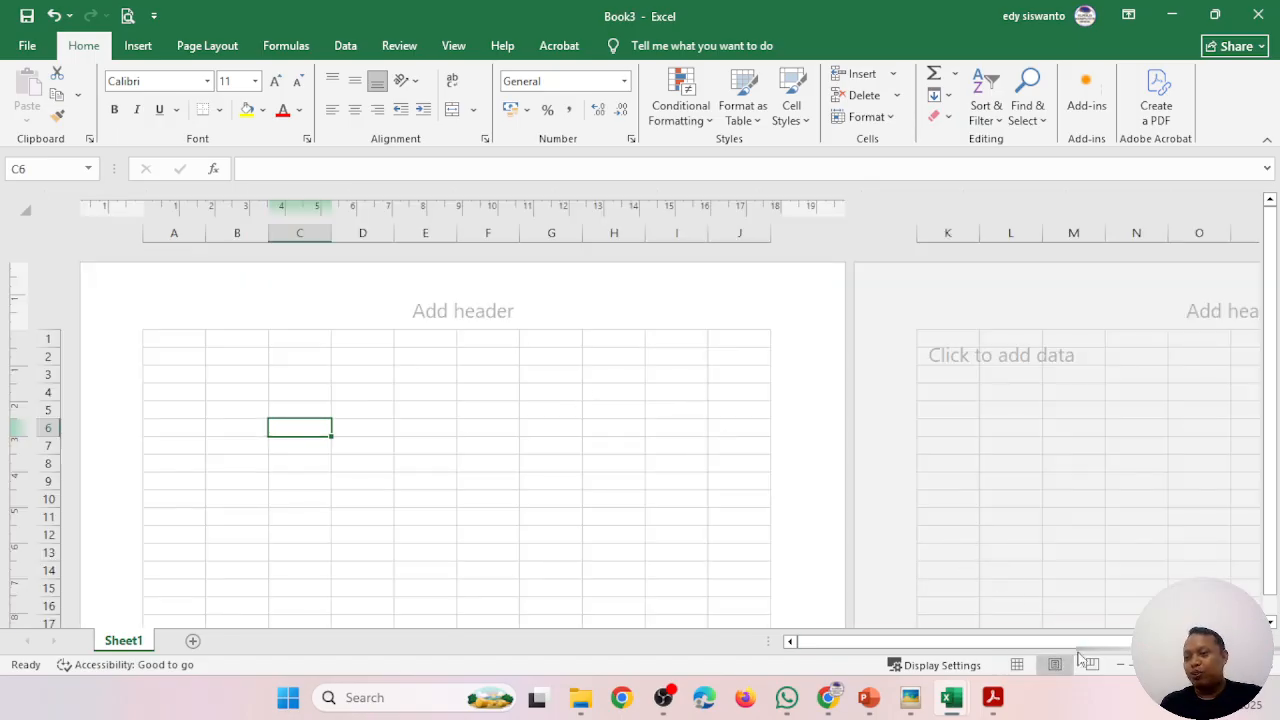
click(1017, 665)
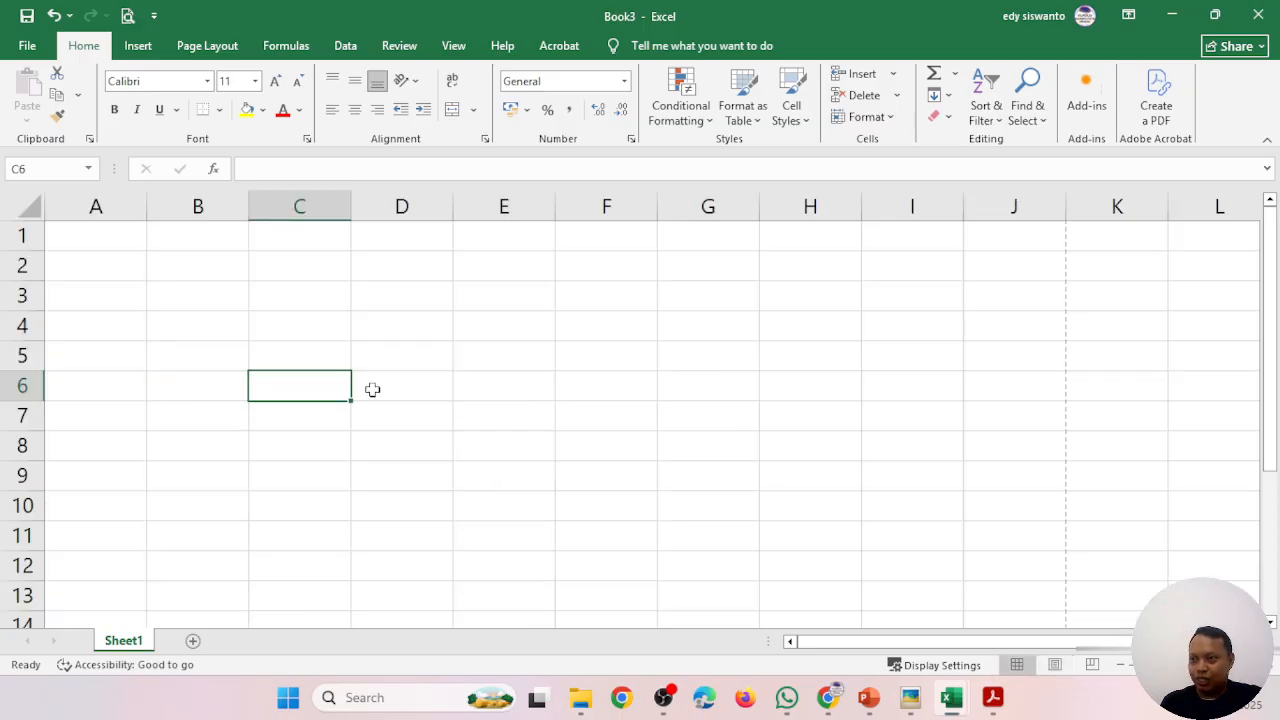
click(1054, 666)
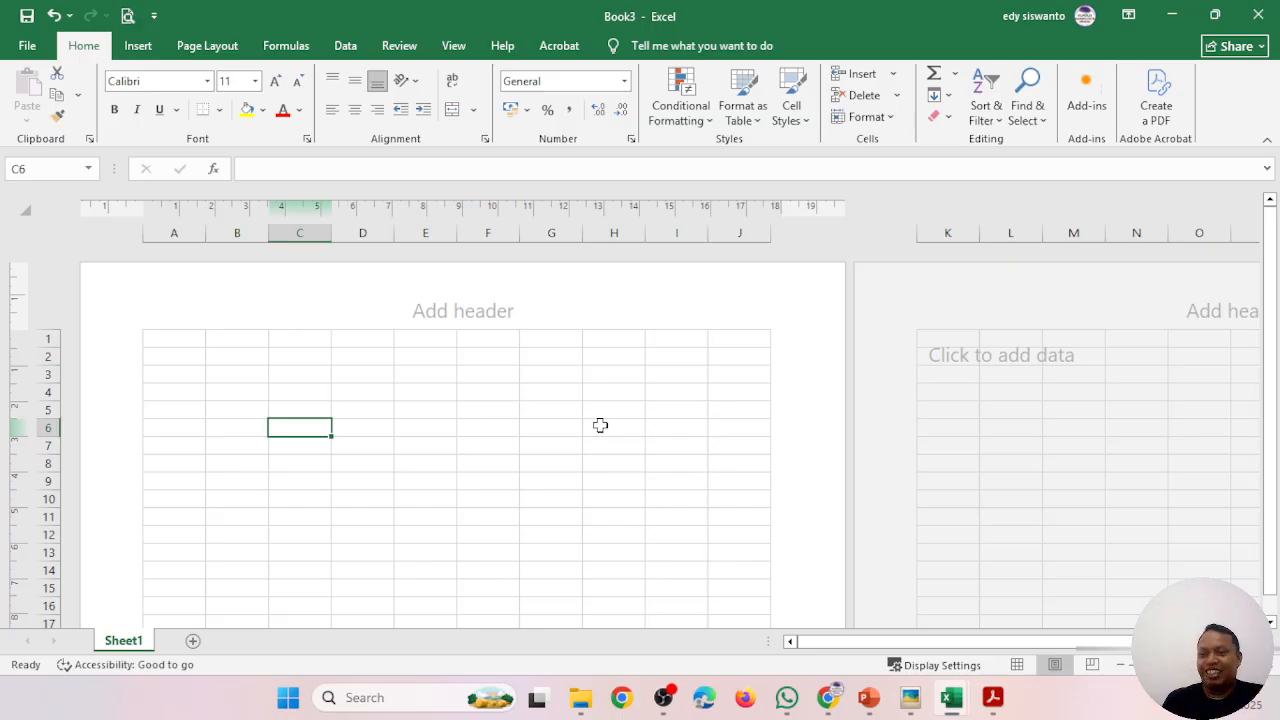
click(1092, 665)
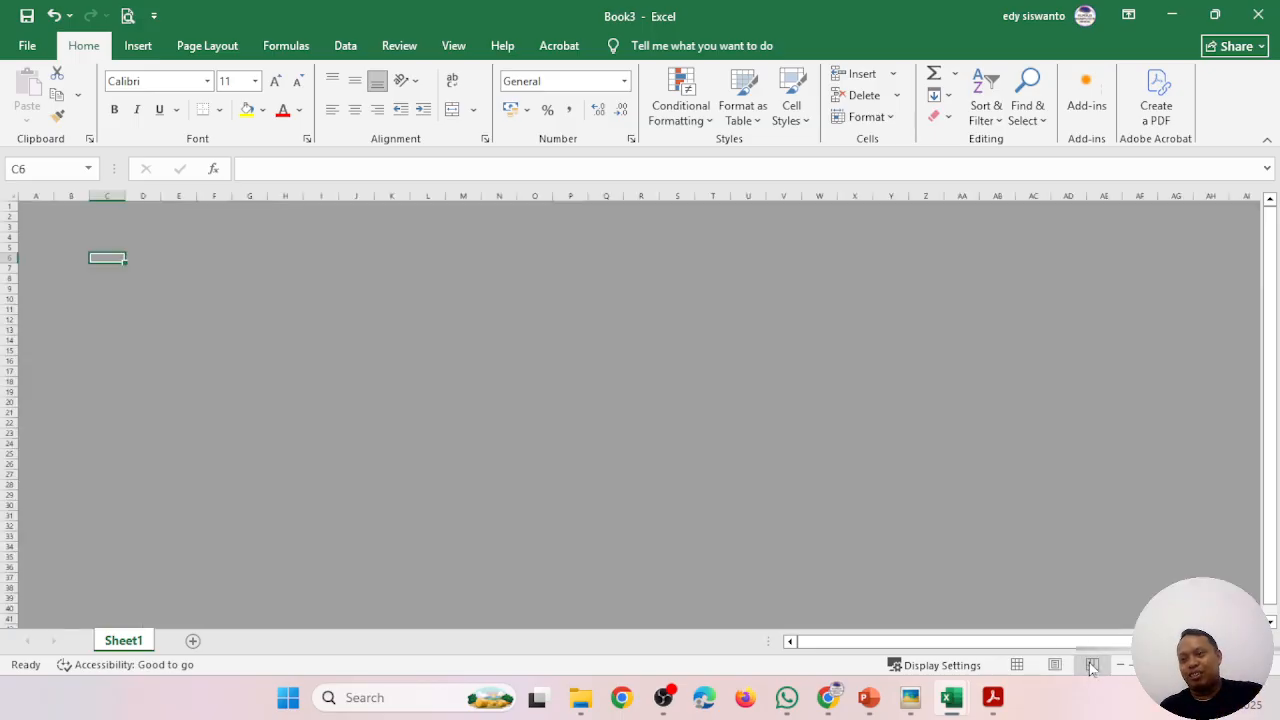
click(1016, 665)
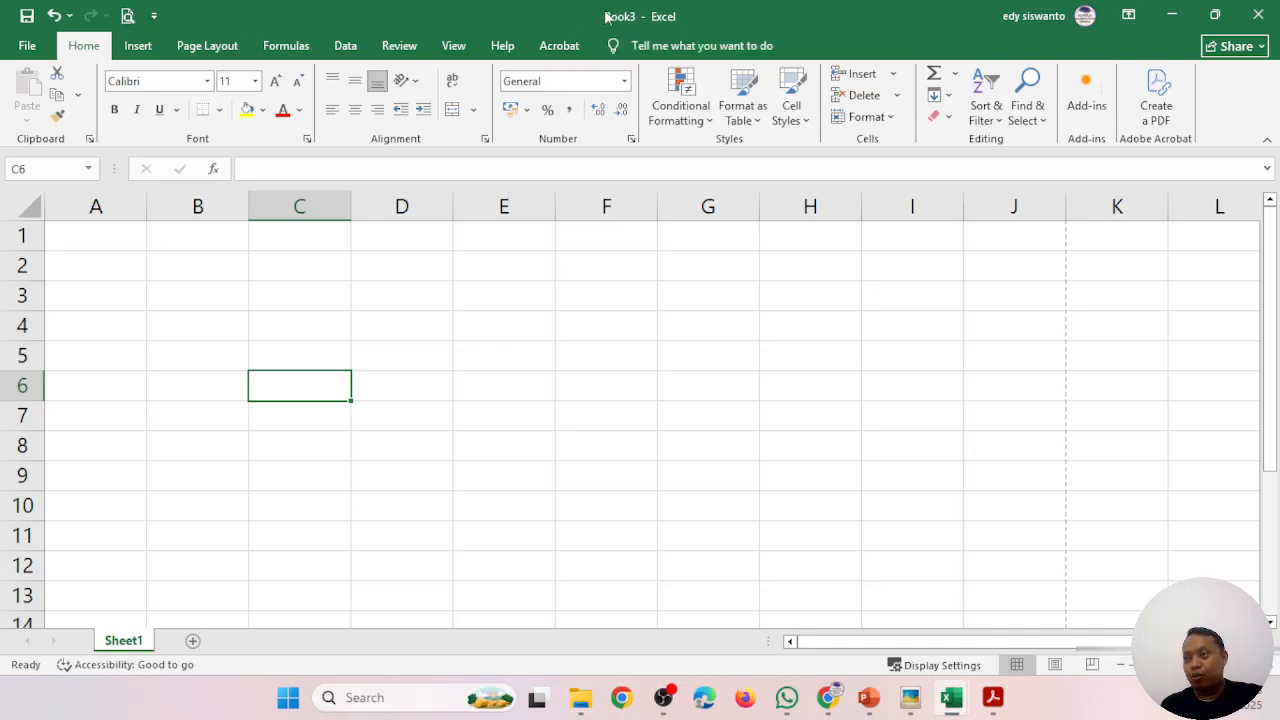
- Snap the Excel window to one half of the screen and the ltihan.jpg picture viewer to the other half
click(997, 698)
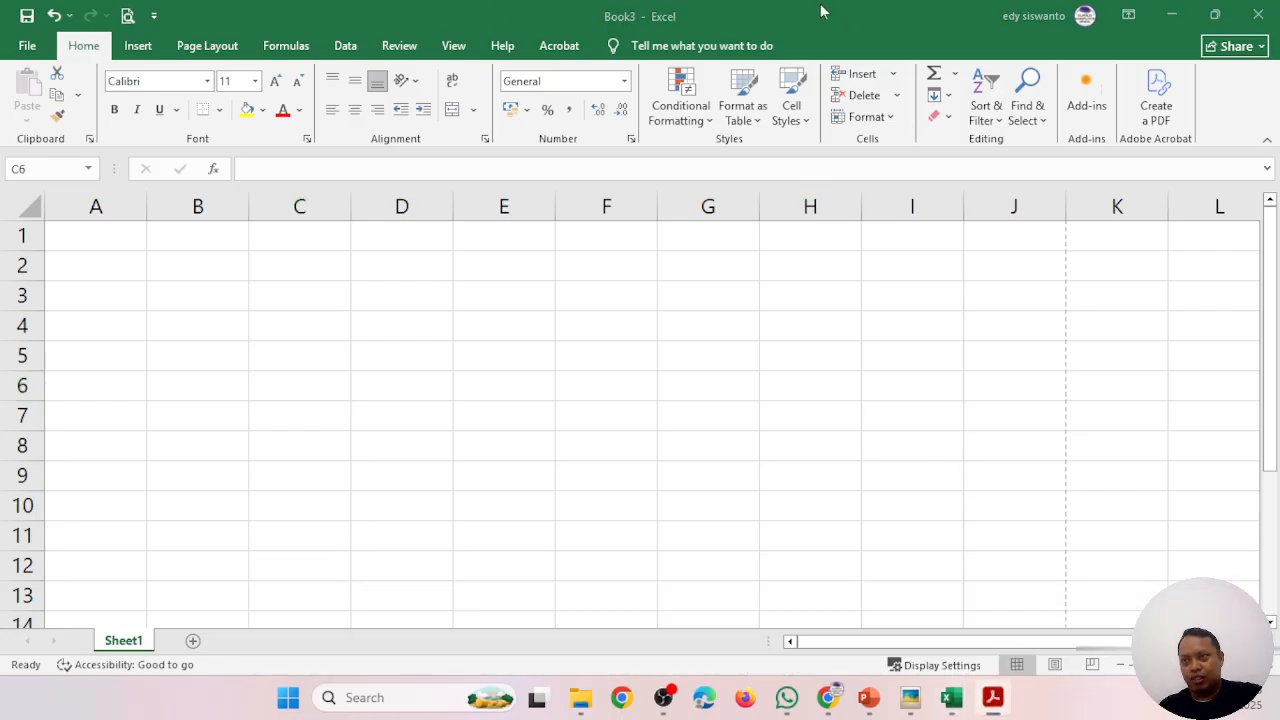
drag(821, 8, 25, 164)
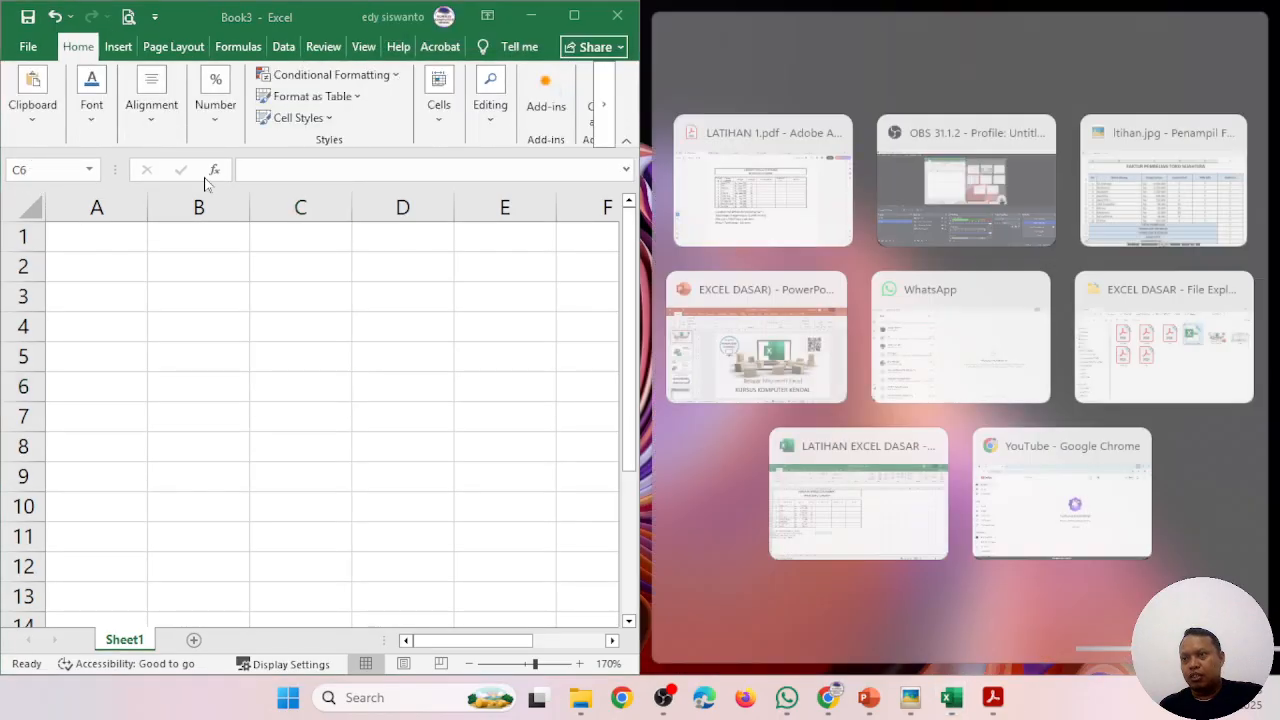
click(1155, 220)
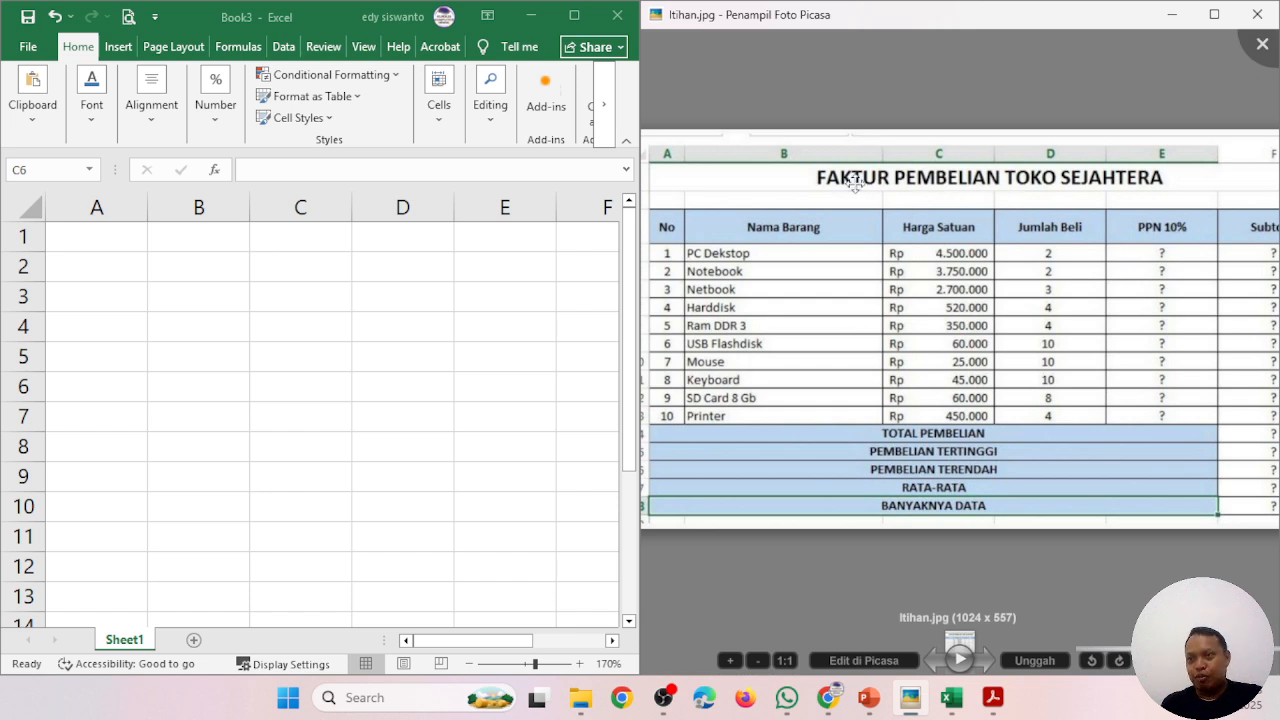
- Select cell A1 and then cell B3 in the worksheet beside the invoice picture
click(101, 236)
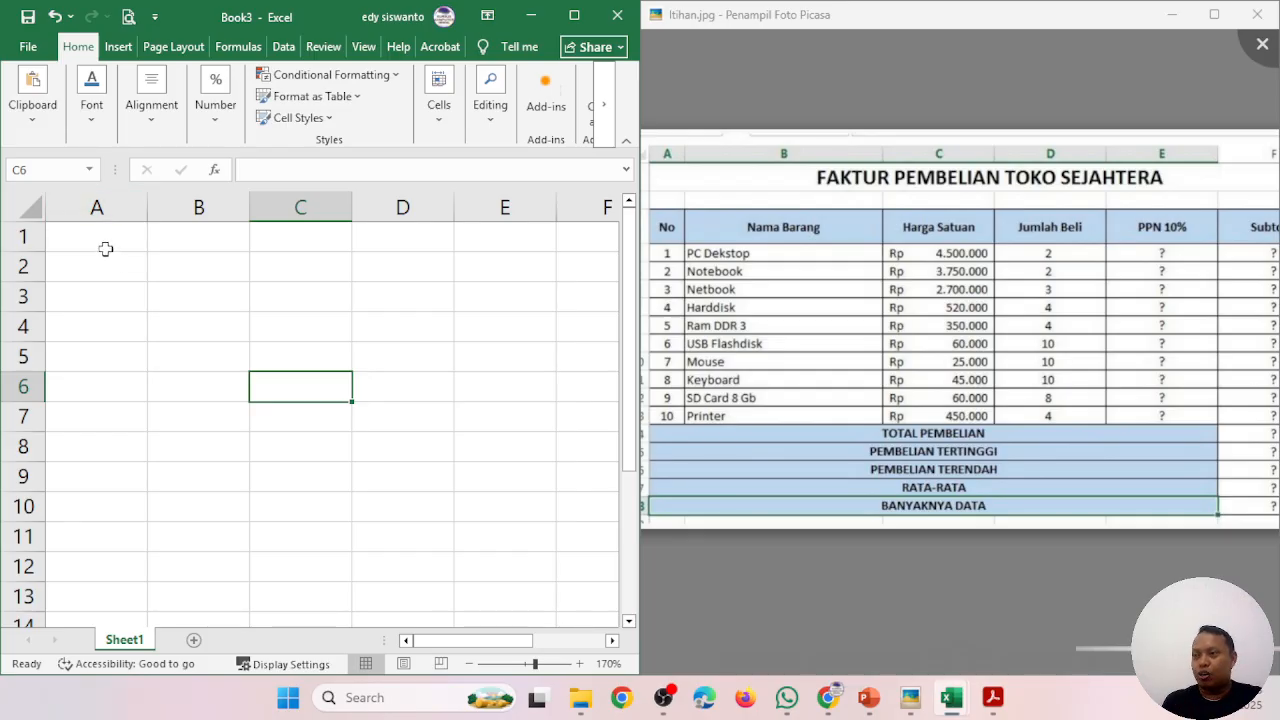
click(105, 242)
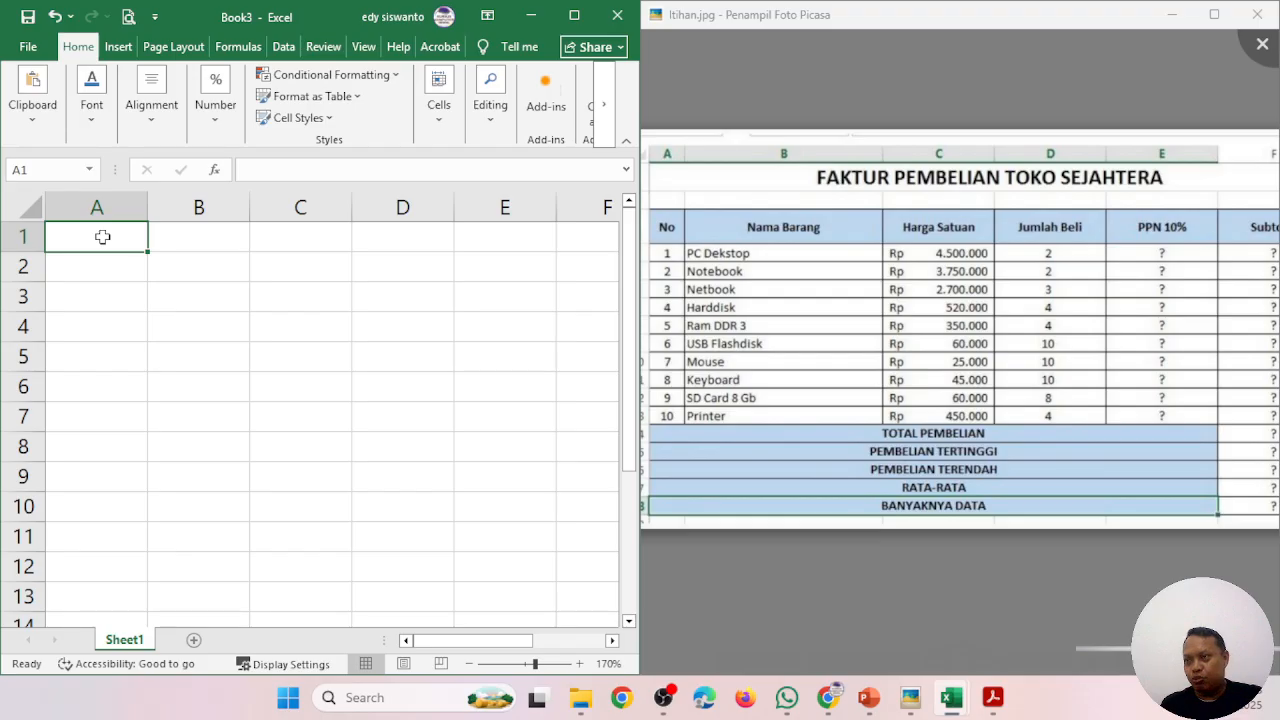
click(195, 305)
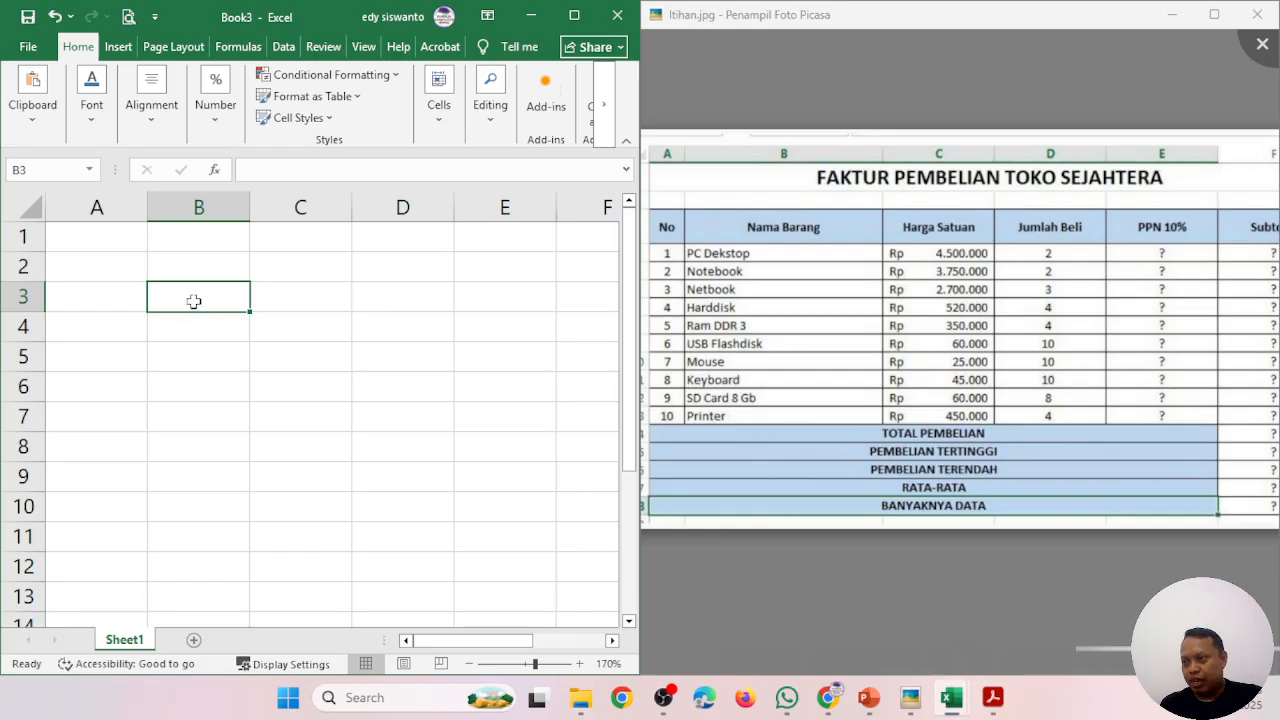
- Maximize the Excel window and select cells B4, H8 and A1 in turn
click(574, 15)
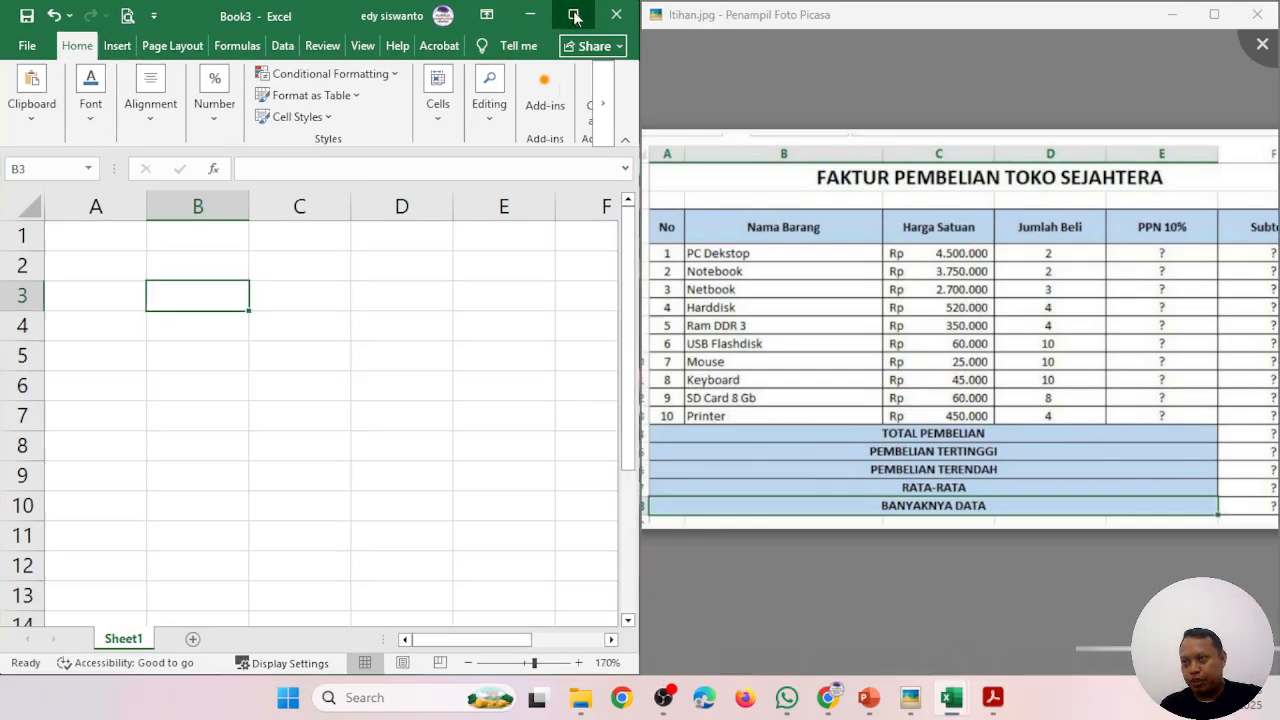
click(213, 330)
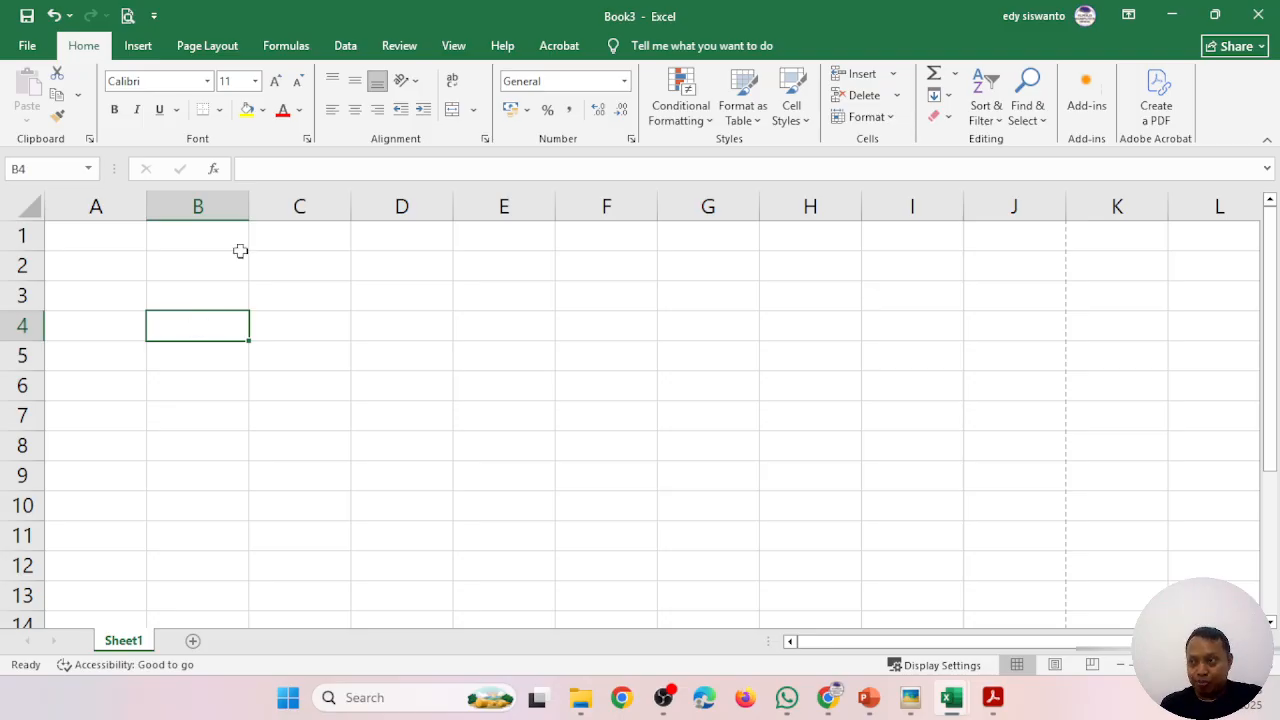
click(831, 448)
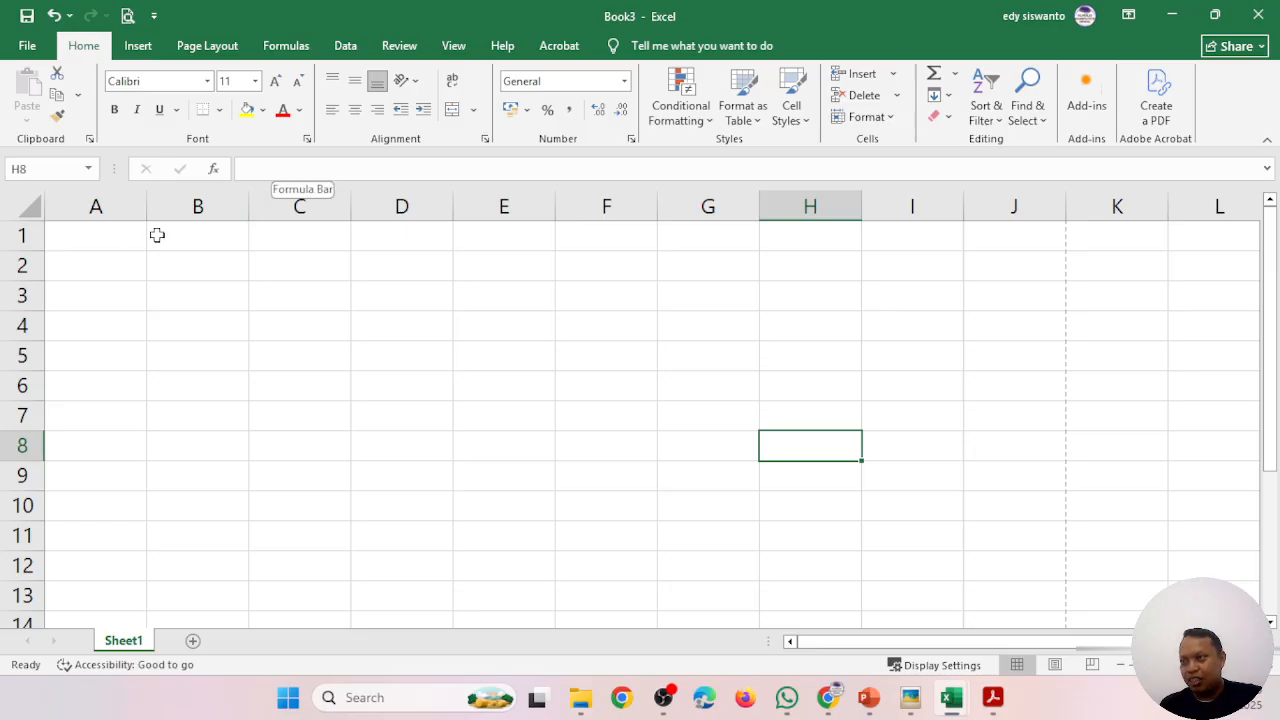
click(108, 234)
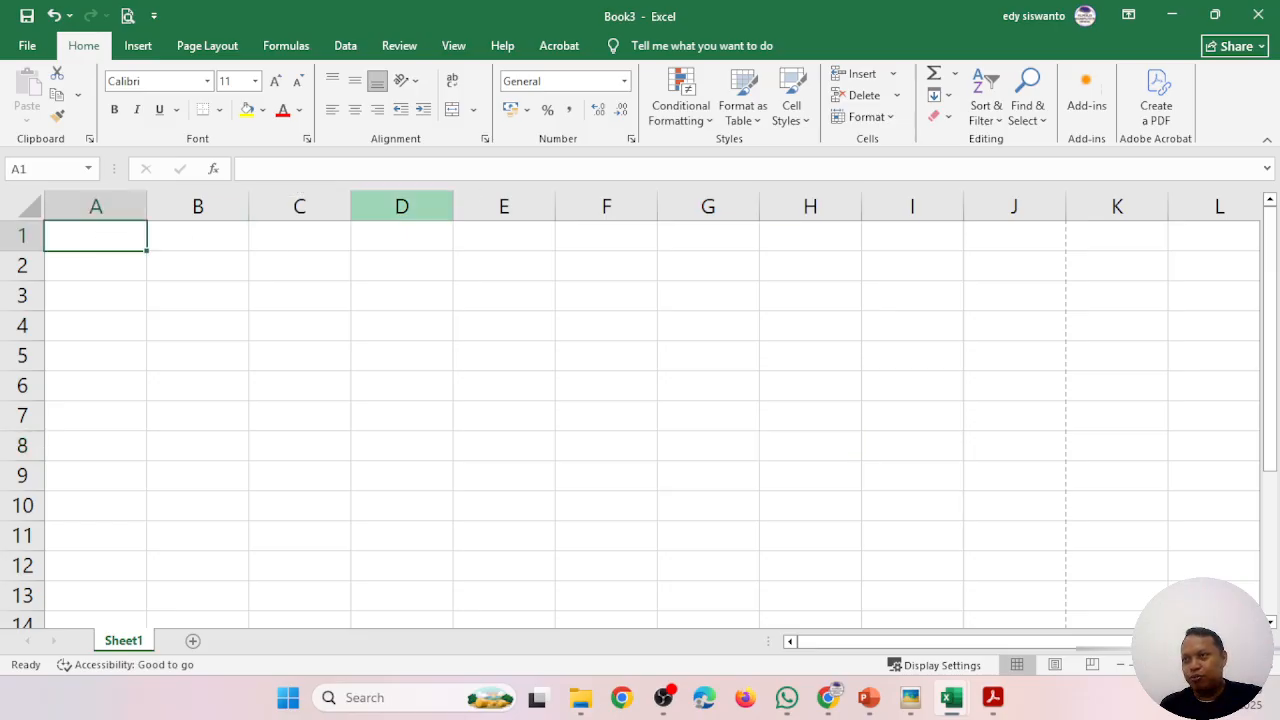
- Snap Excel beside the ltihan.jpg picture again and shift the invoice image to show its row numbers
drag(680, 14, 232, 232)
drag(55, 95, 34, 243)
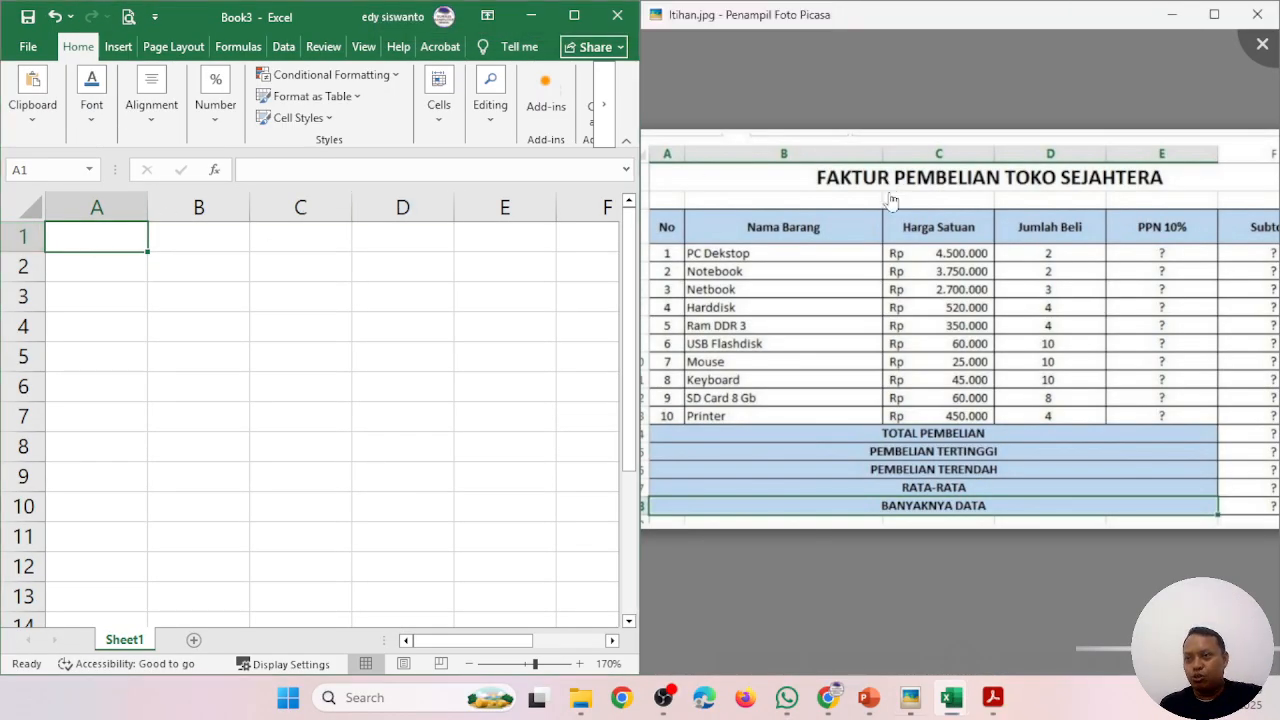
drag(889, 203, 898, 207)
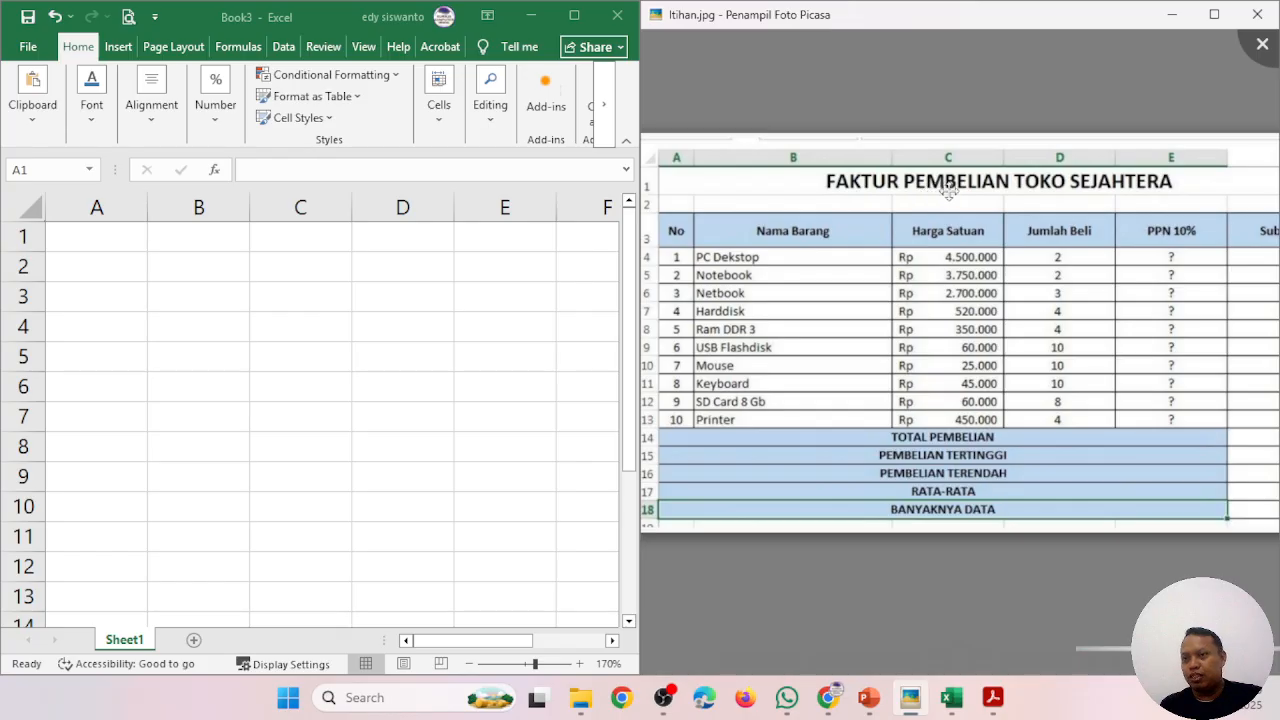
- Enter the title FAKTUR PEMBELIAN TOKO SEJAHTERA in cell A1 and move on to cell A3
click(97, 240)
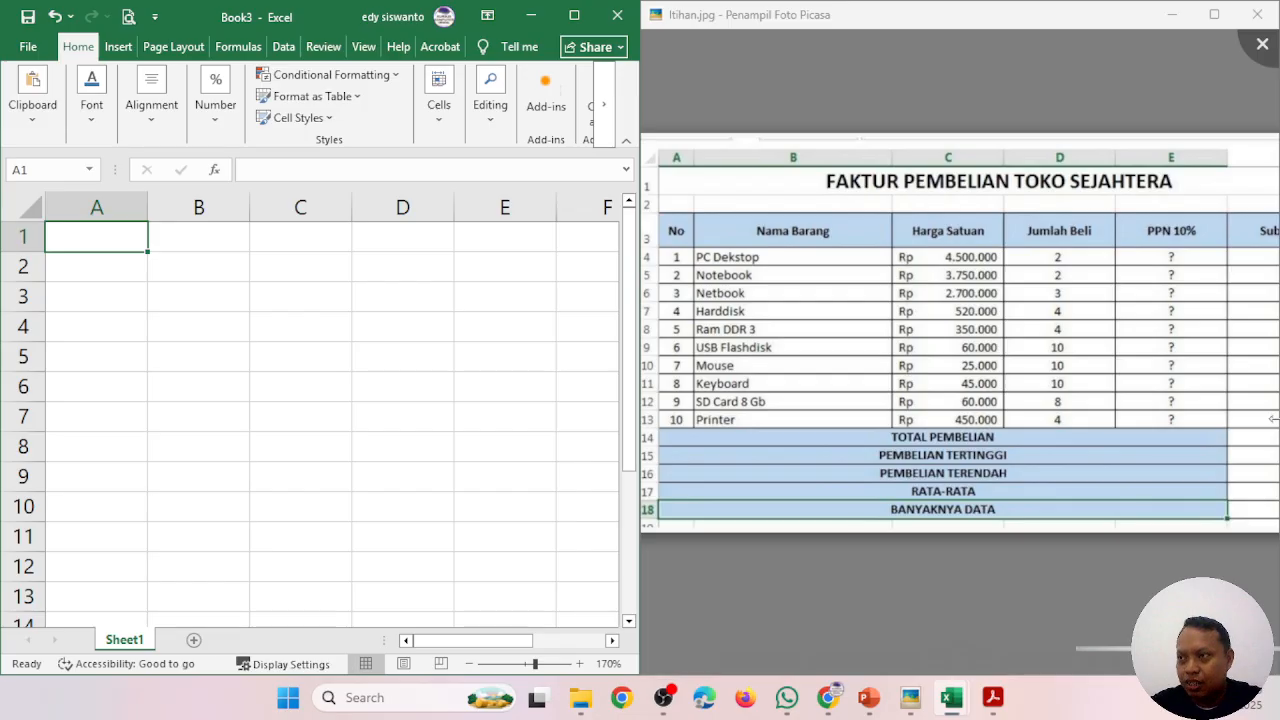
text(FAK)
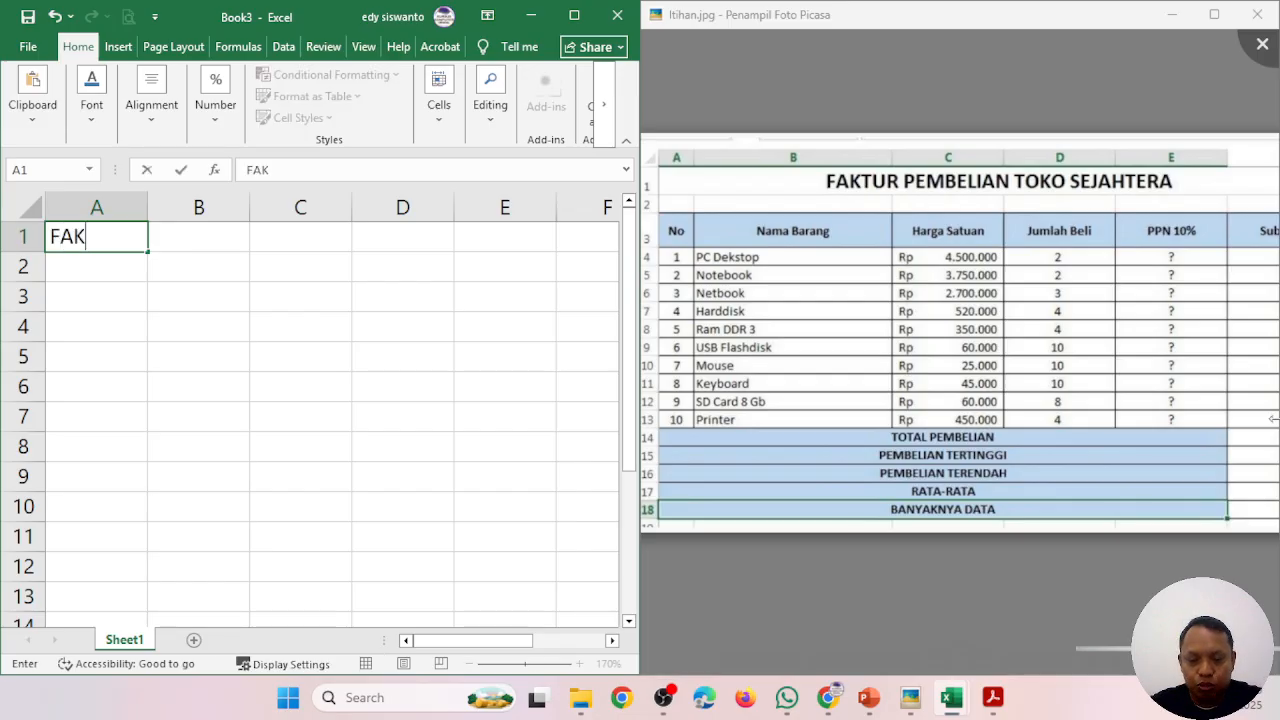
text(TUR PEMBELIAN)
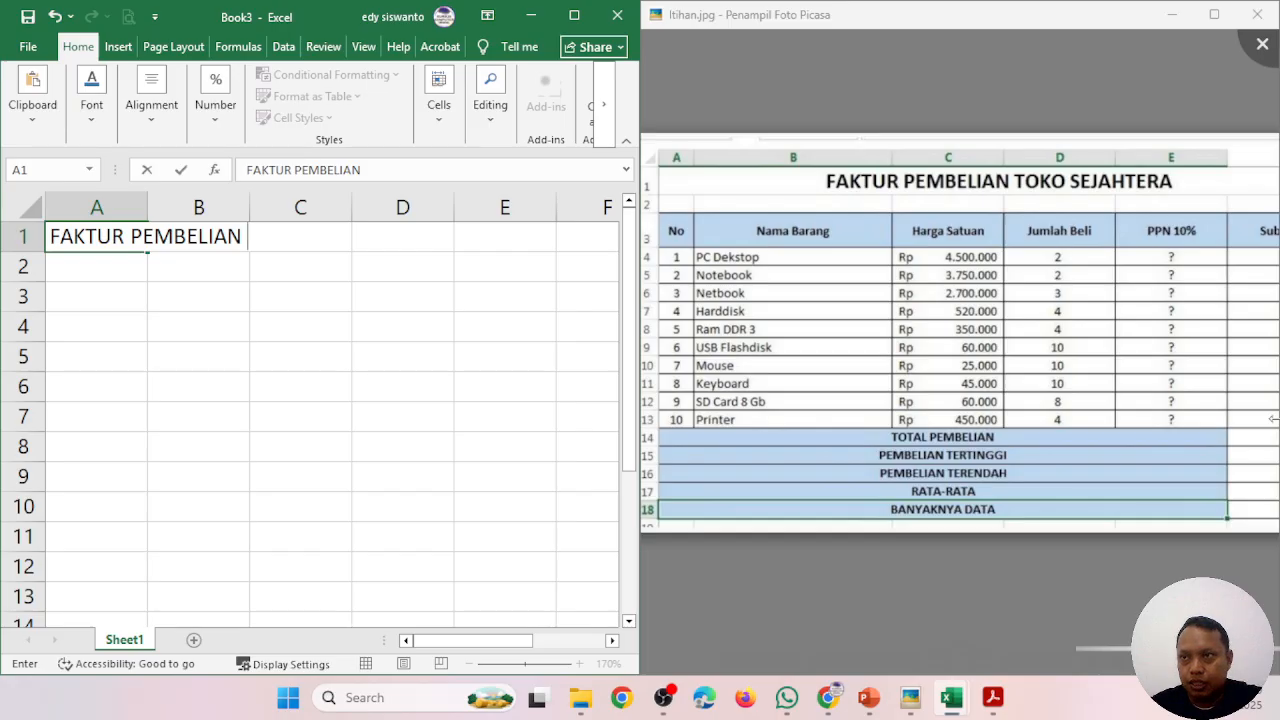
text( TOKO )
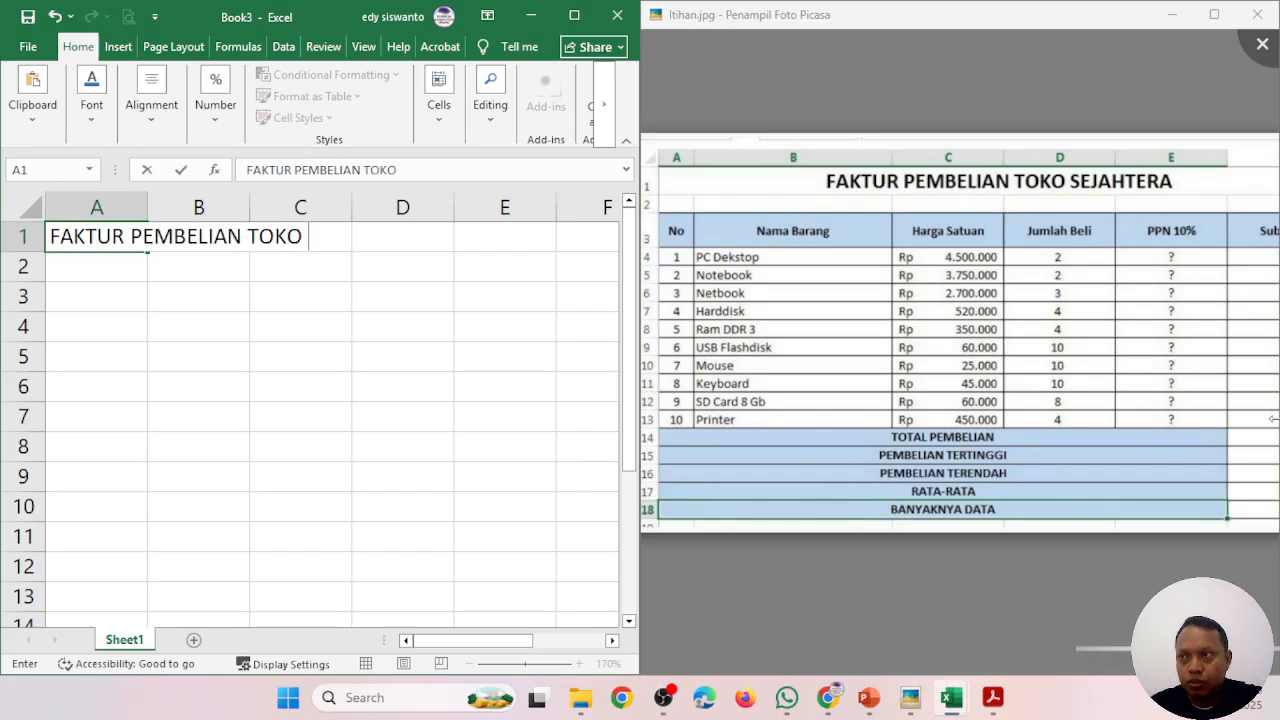
text(SEJAHTERA)
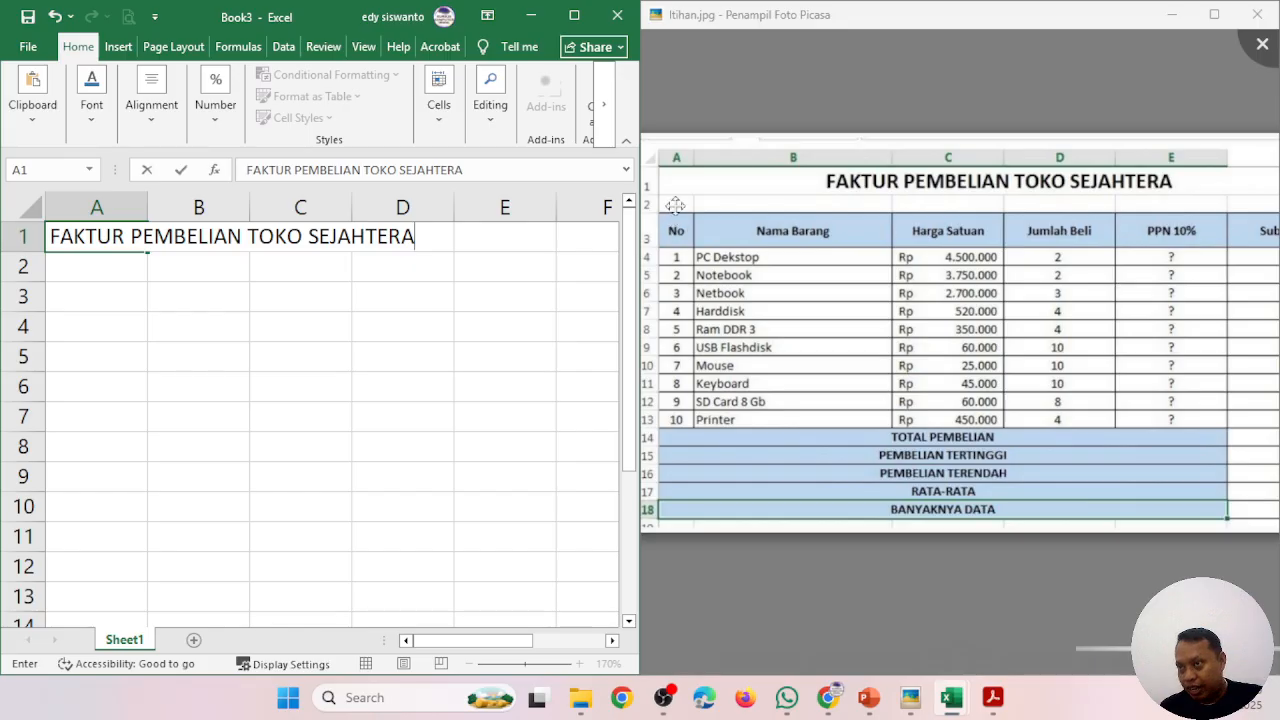
mouse_move(902, 540)
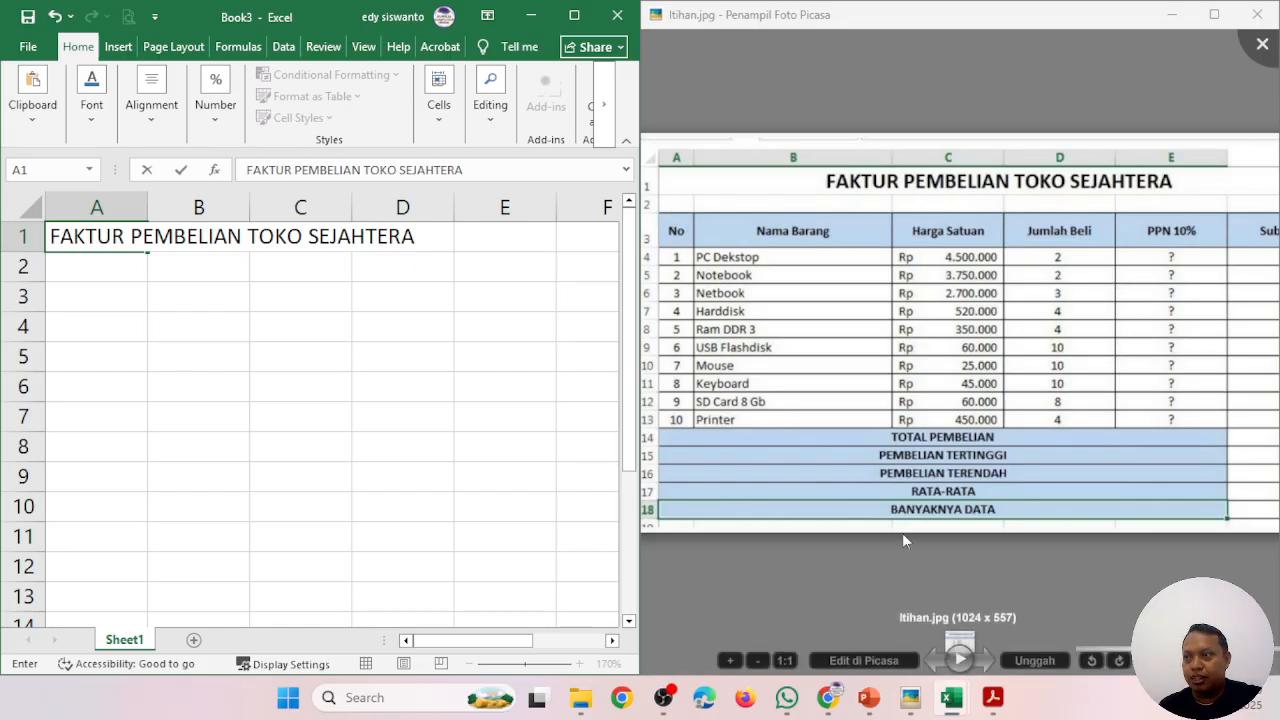
key(Return)
key(Return)
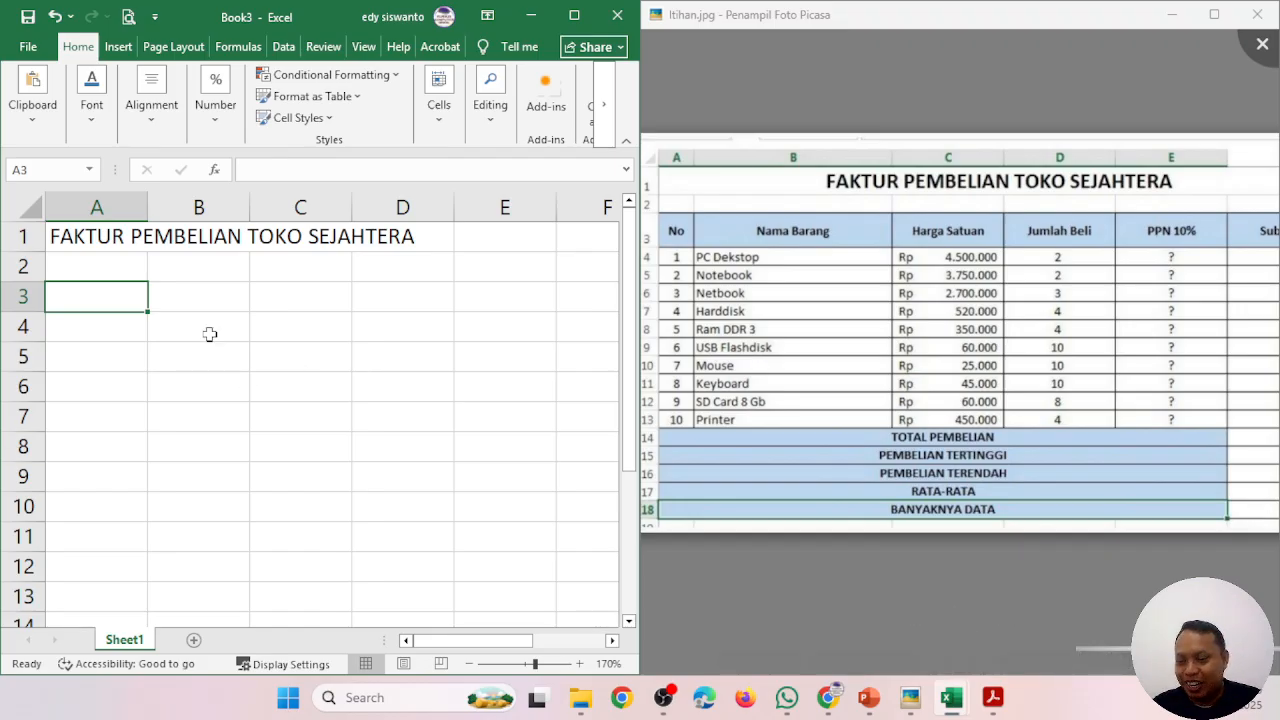
- Enter the column headings NO in cell A3 and NAMA BARANG in cell B3
ctrl+scroll(210, 334, down, 3)
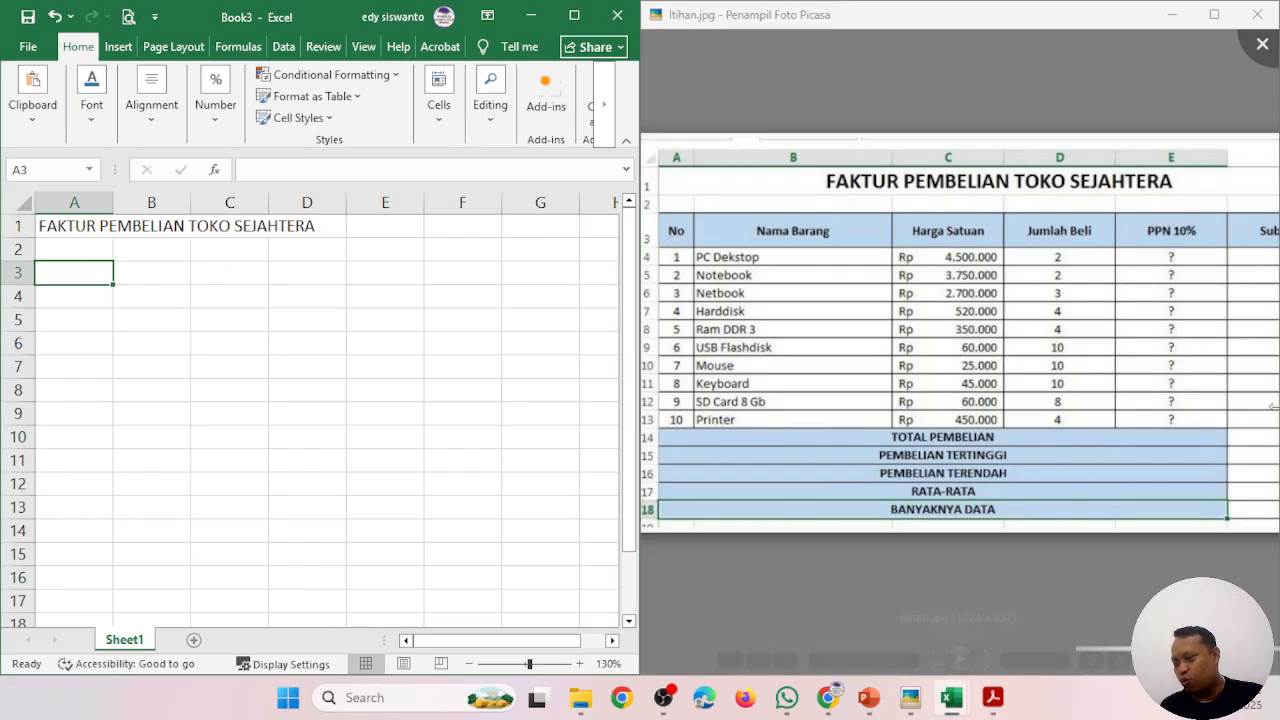
text(NO)
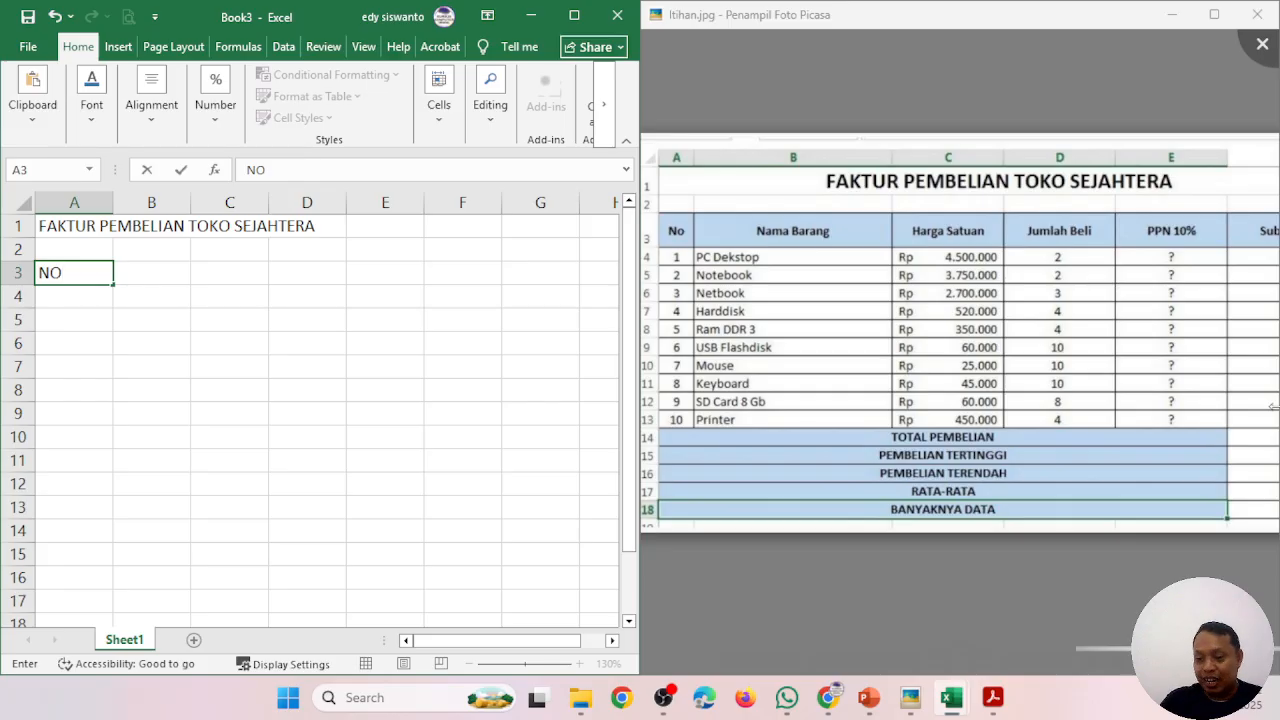
key(Tab)
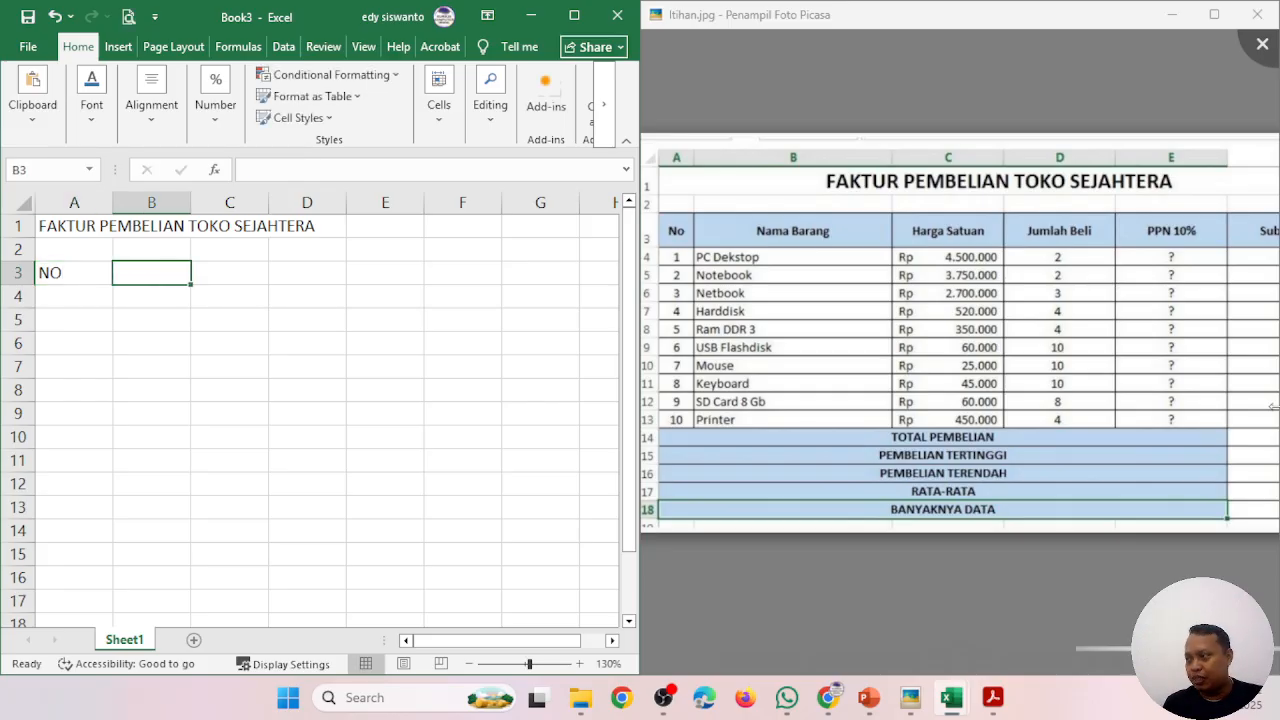
text(NAMA )
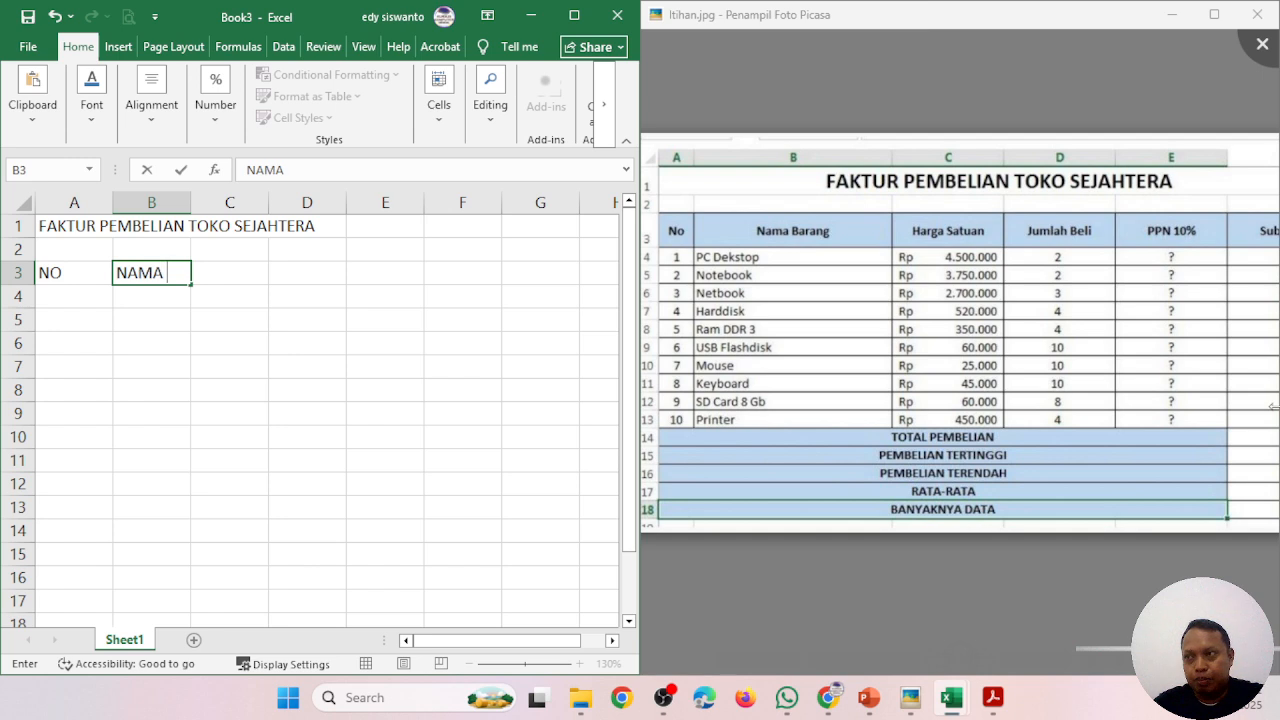
text(BARANG)
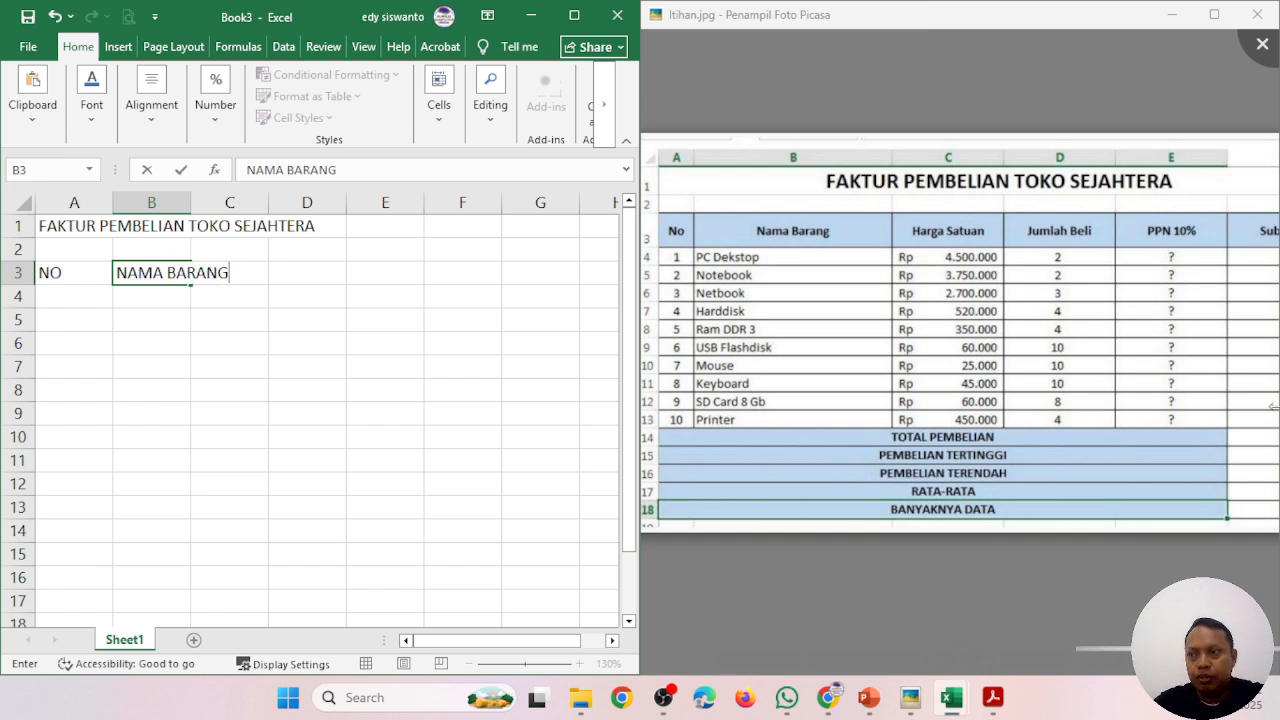
key(Tab)
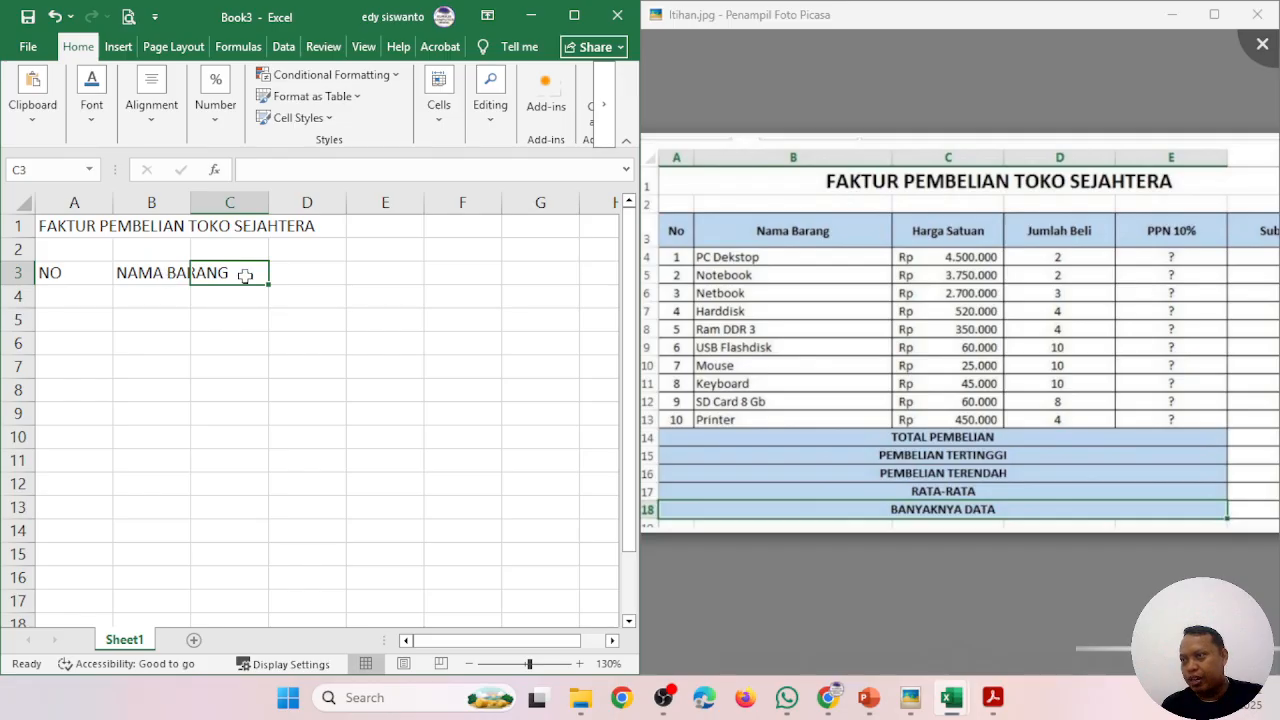
- Widen column B so the NAMA BARANG heading fits inside its cell with some spare room
click(153, 270)
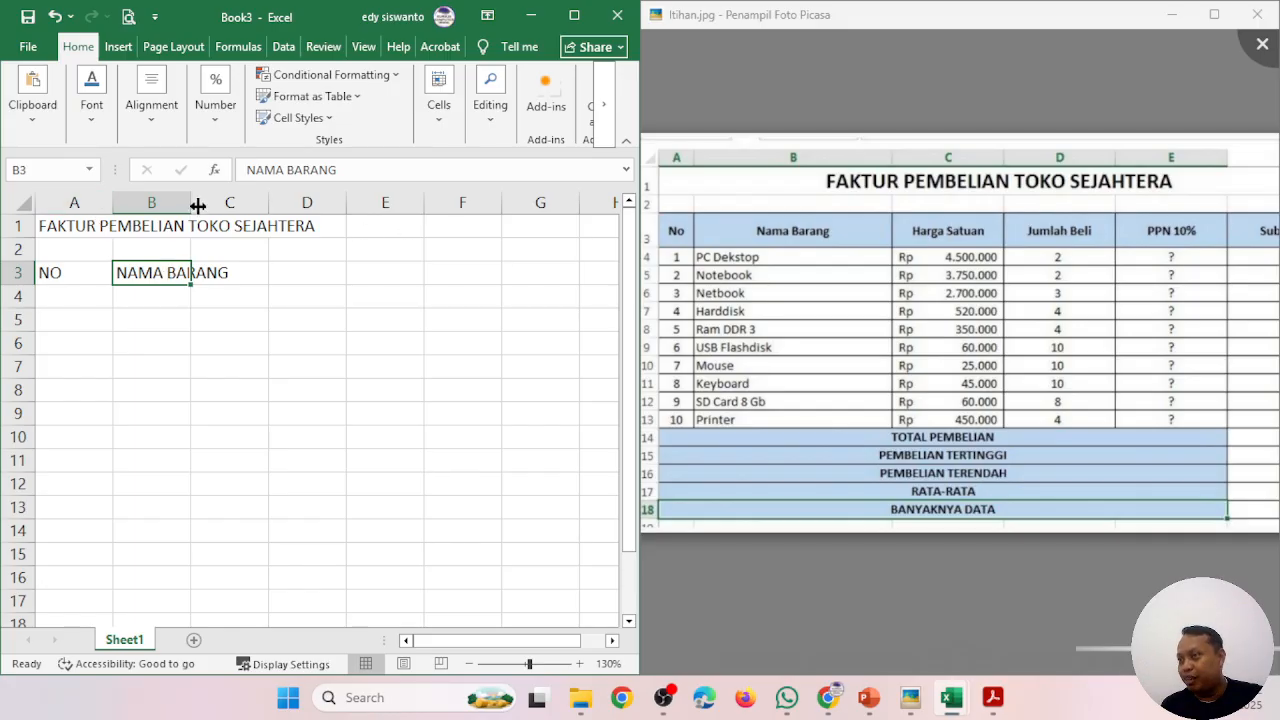
drag(197, 203, 265, 211)
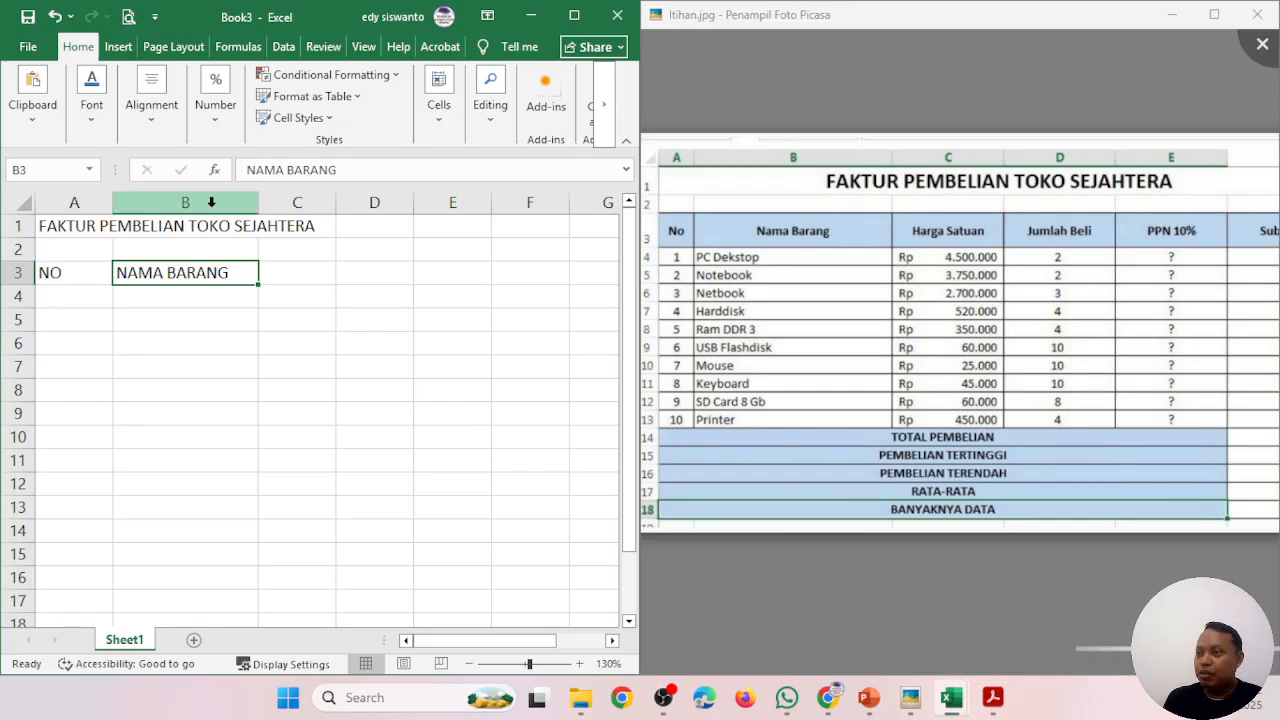
drag(255, 203, 266, 206)
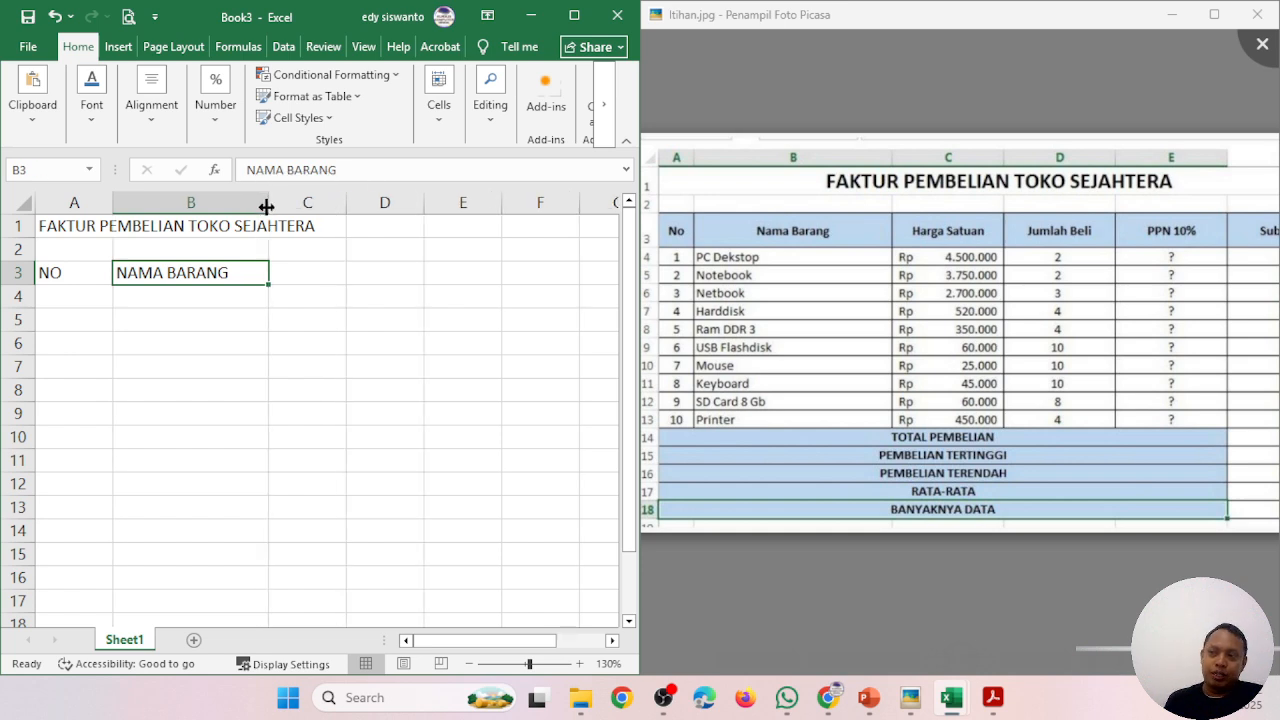
mouse_move(266, 205)
mouse_down()
mouse_move(215, 205)
mouse_move(274, 208)
mouse_up()
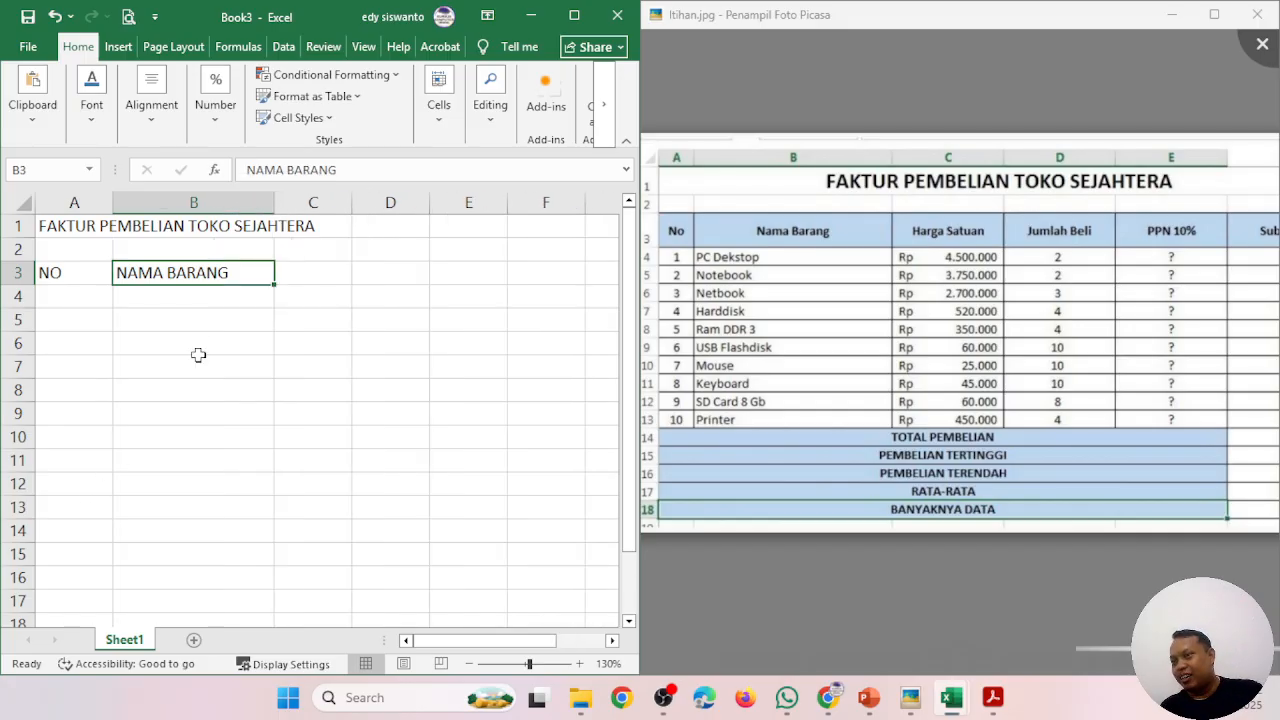
- Enter the column headings HARGA SATUAN in cell C3 and JUMLAH BELI in cell D3
click(315, 273)
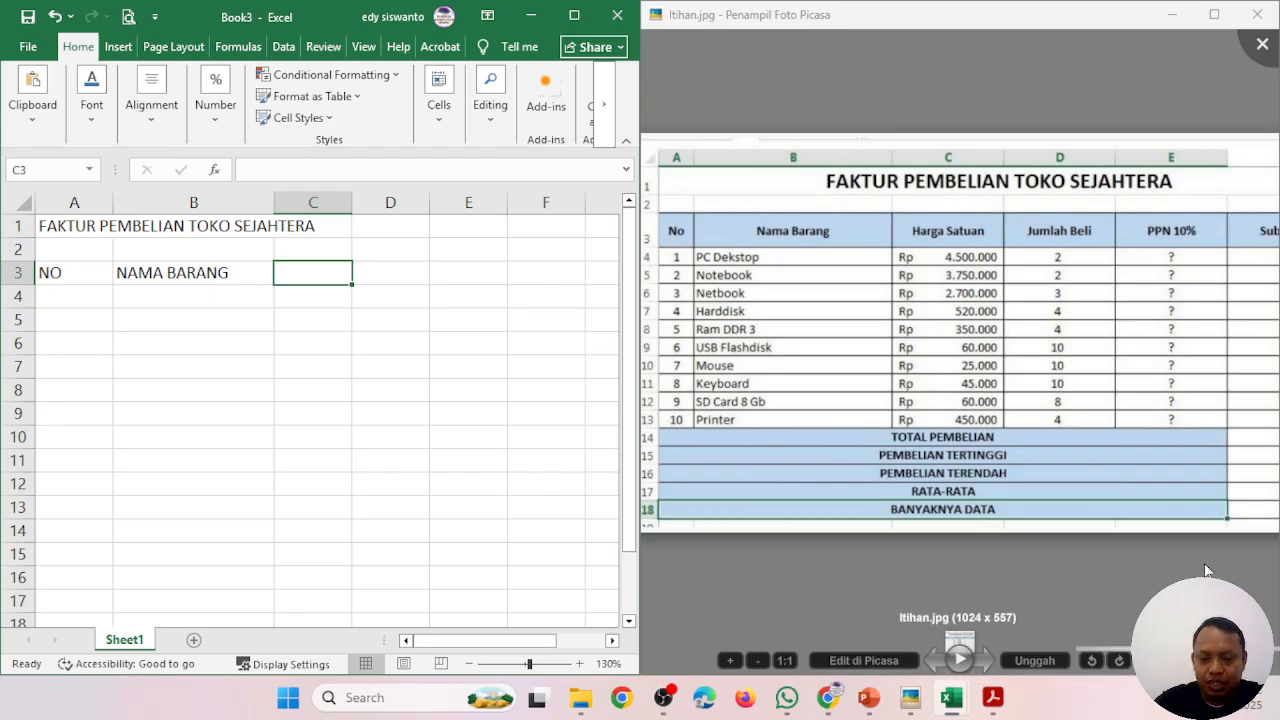
text(HA)
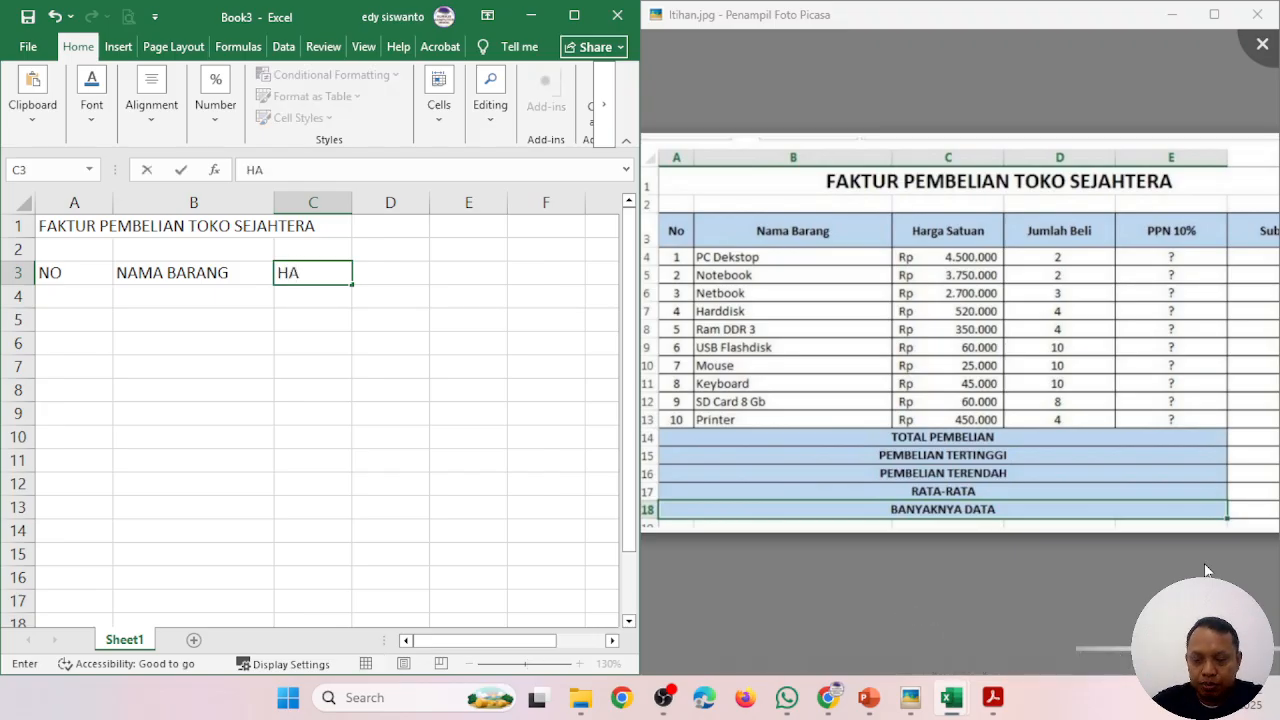
text(RGA SATUAN)
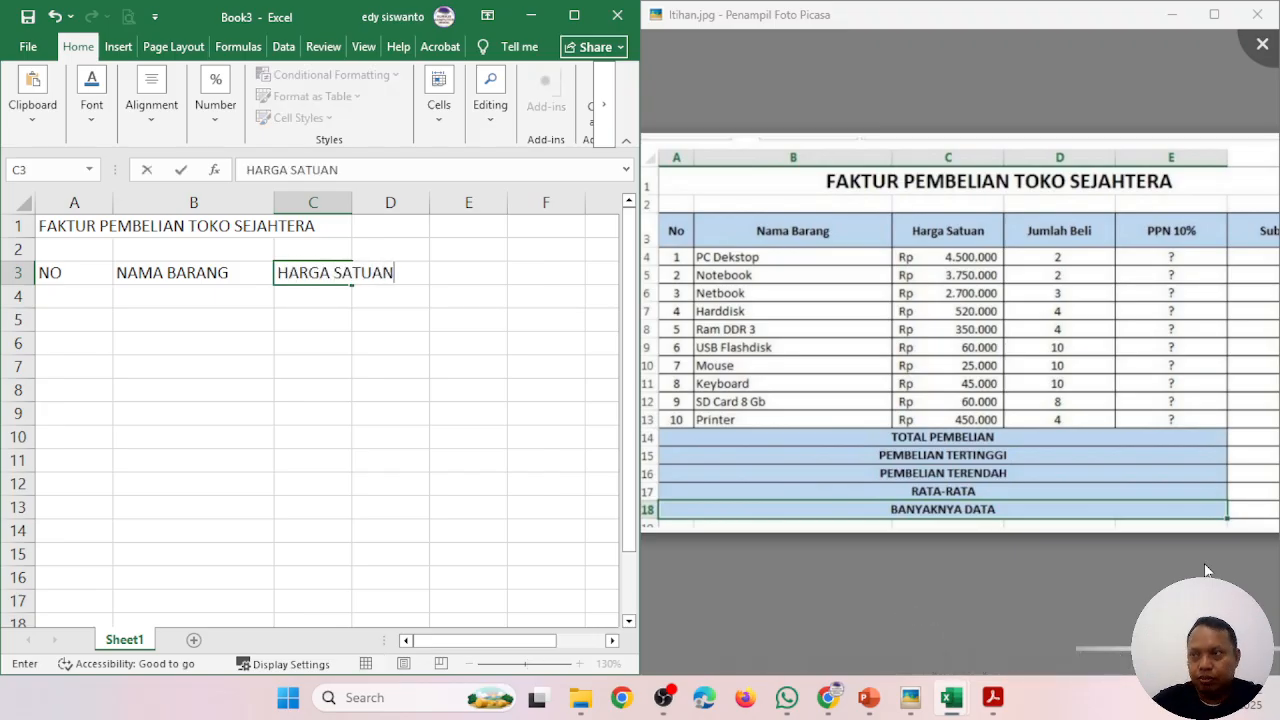
key(Tab)
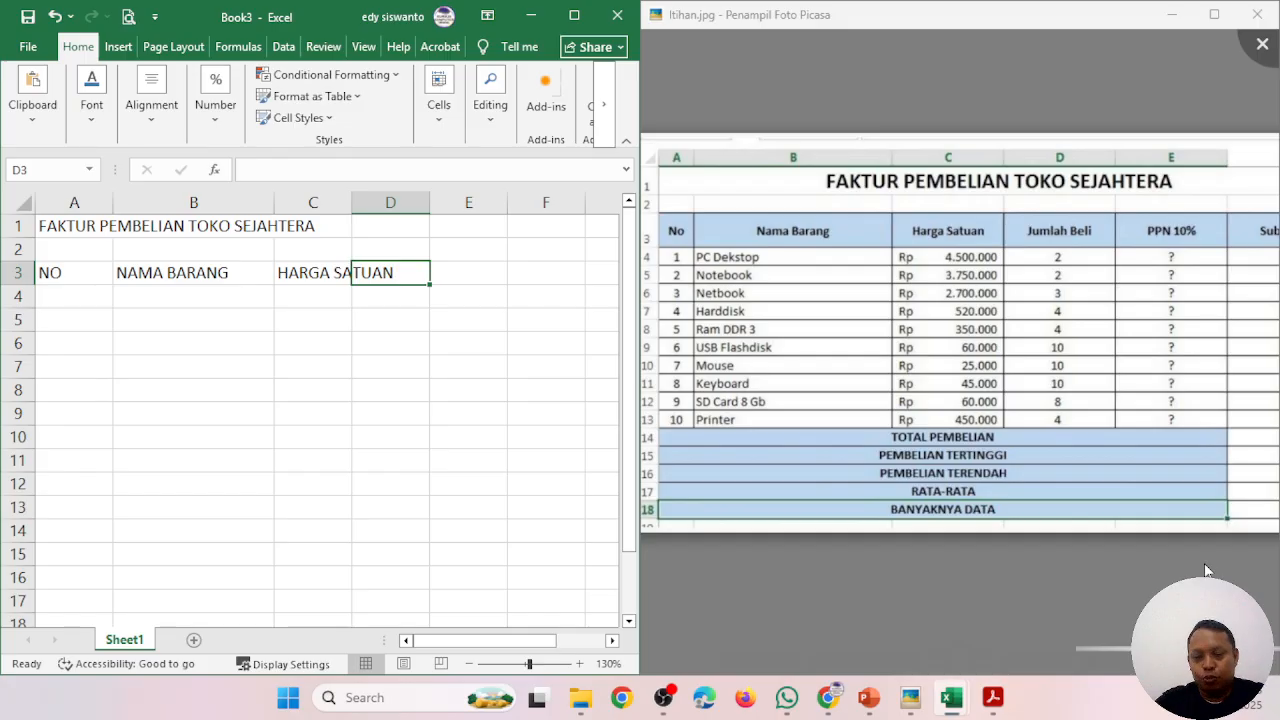
text(JUMLAH BE)
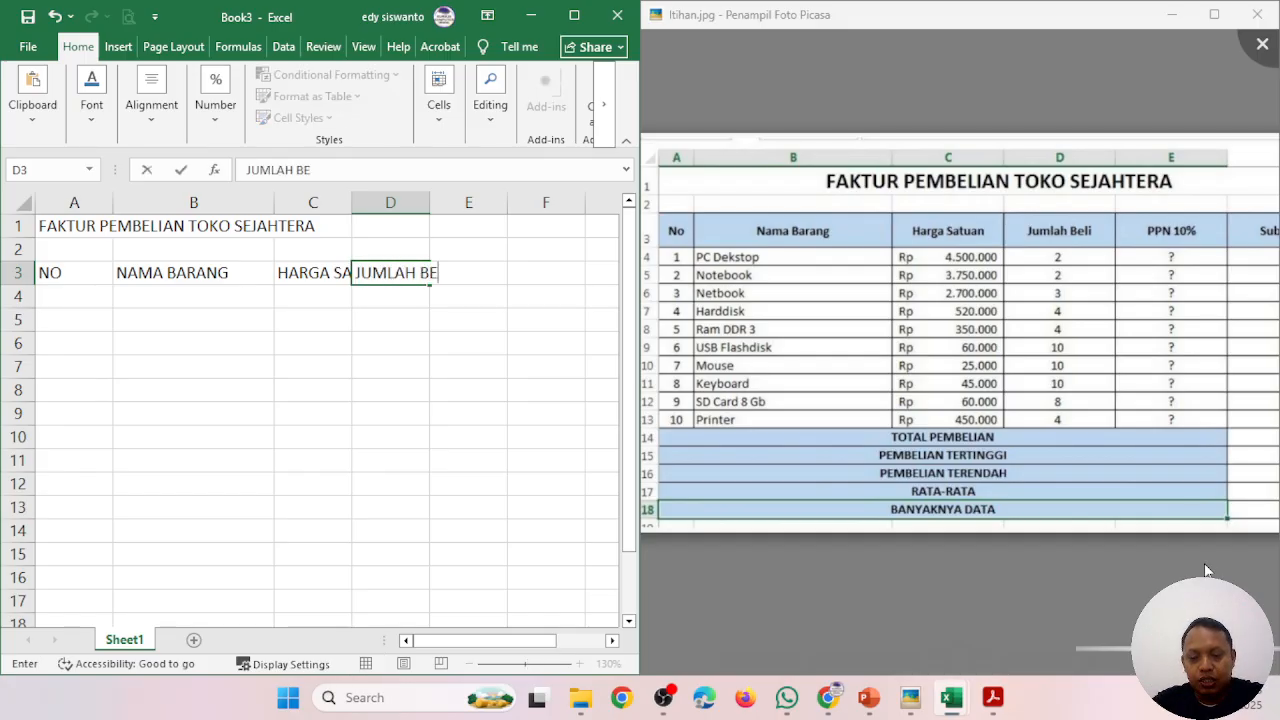
text(LI)
key(Tab)
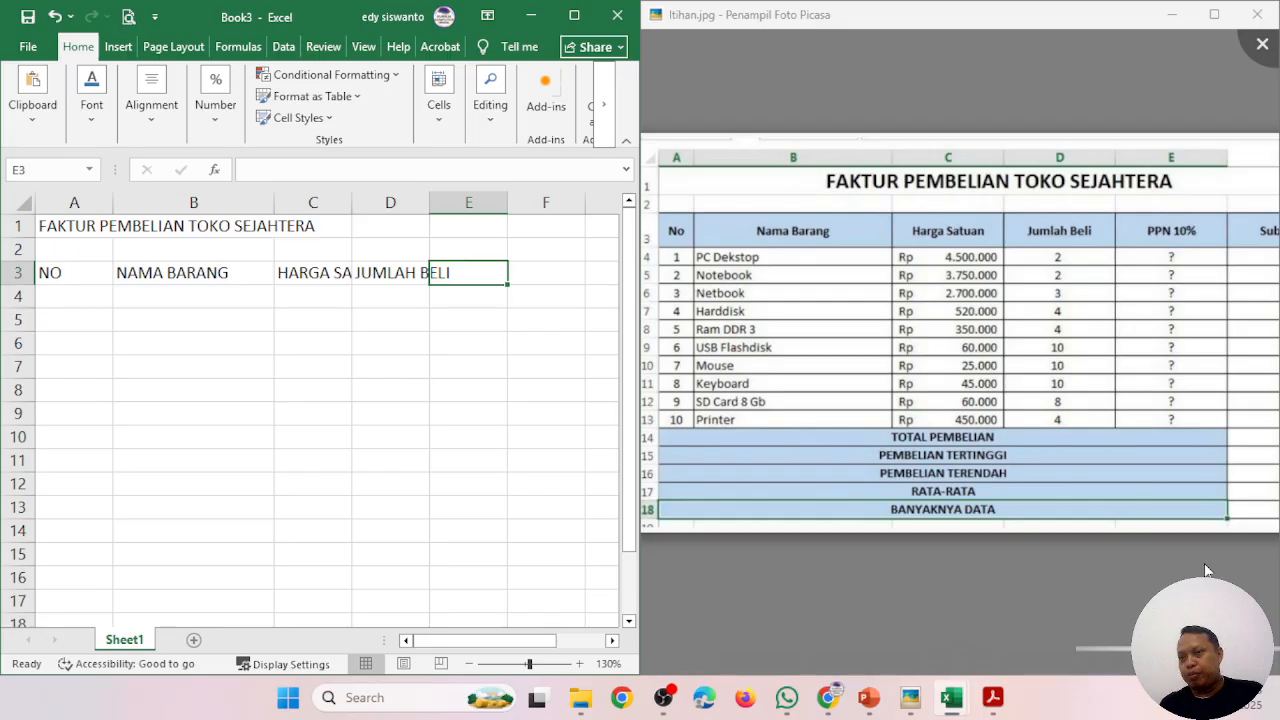
- Enter the column headings PPN10% in cell E3 and TOTAL in cell F3
text(PPN)
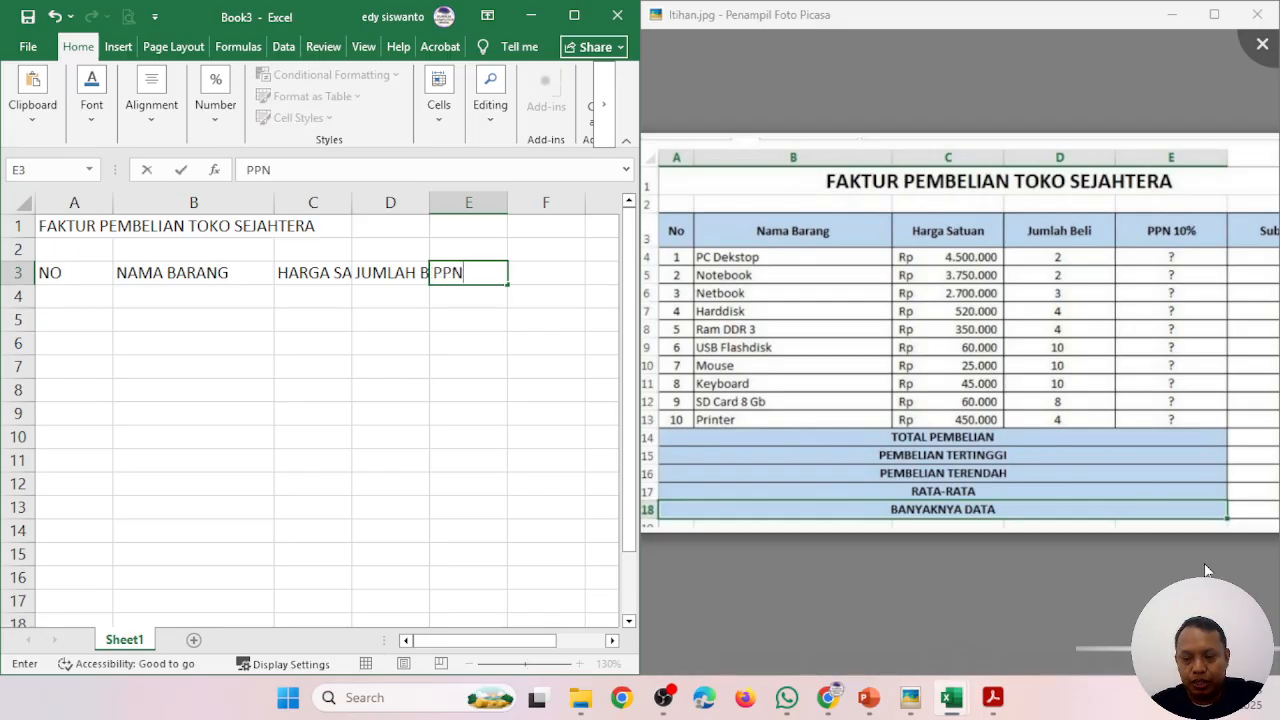
text(10%)
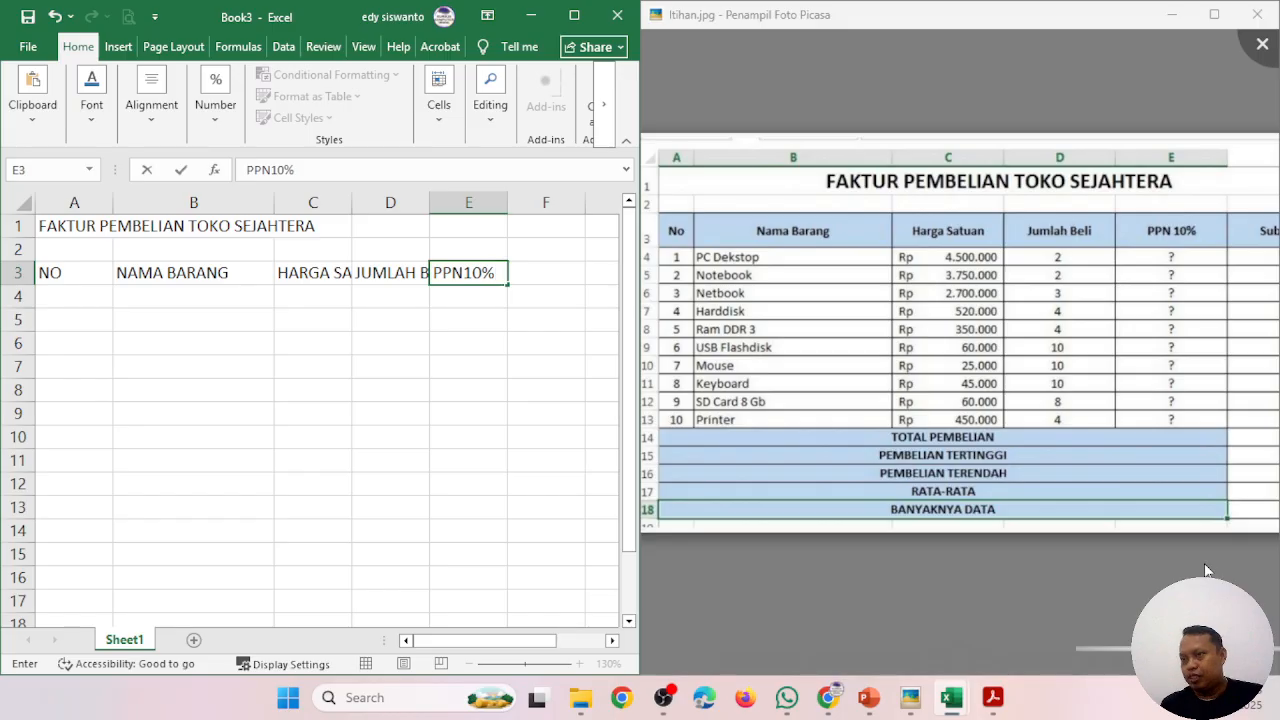
key(Tab)
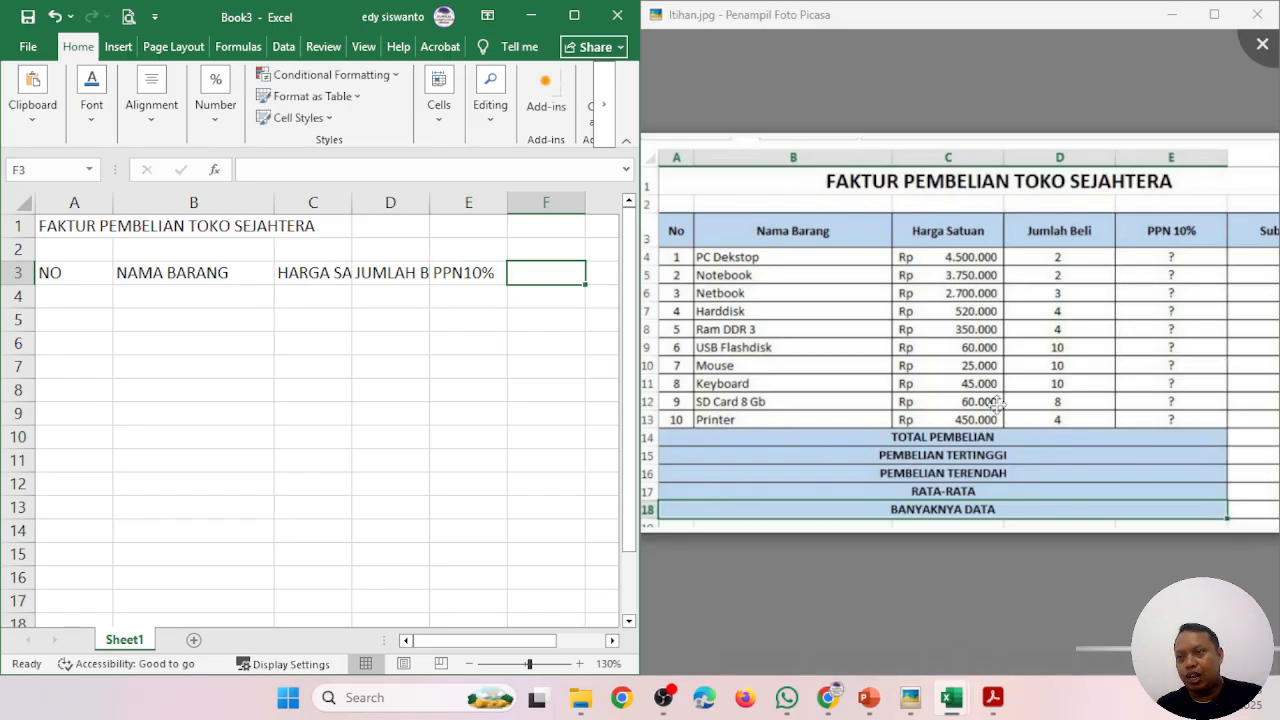
drag(1070, 343, 1008, 355)
scroll(1008, 355, down, 3)
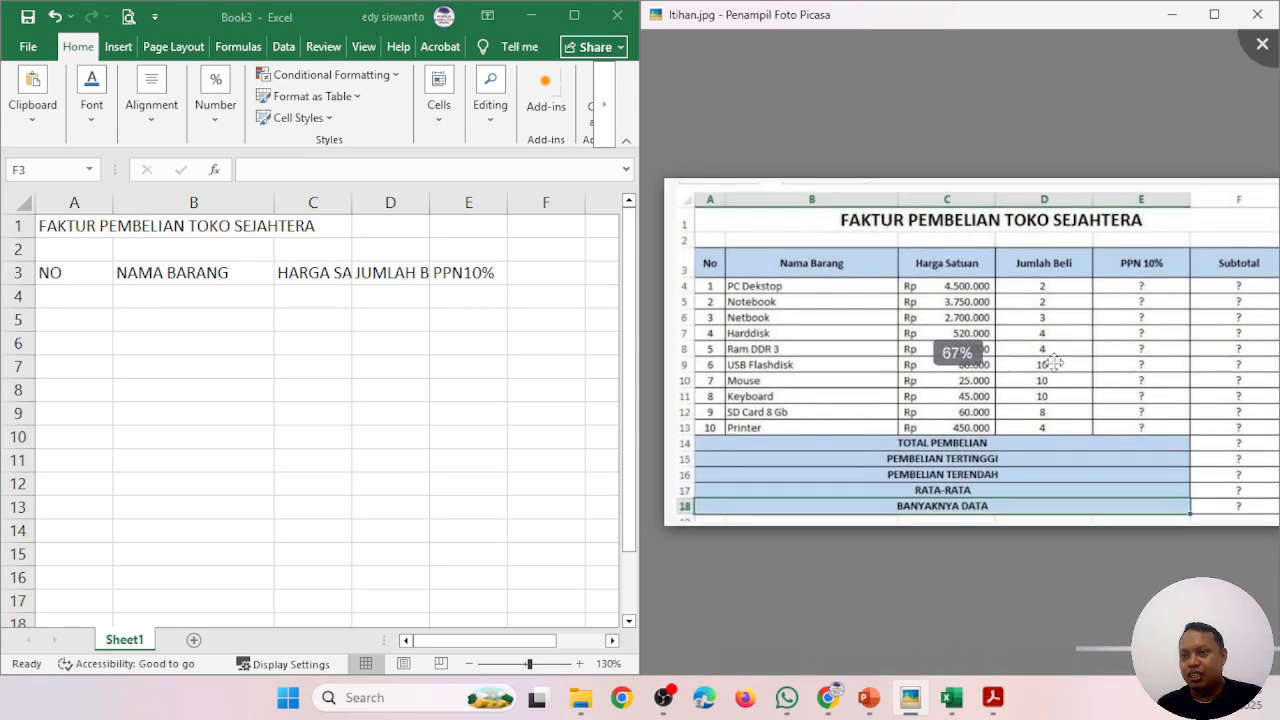
scroll(1052, 362, down, 1)
click(550, 282)
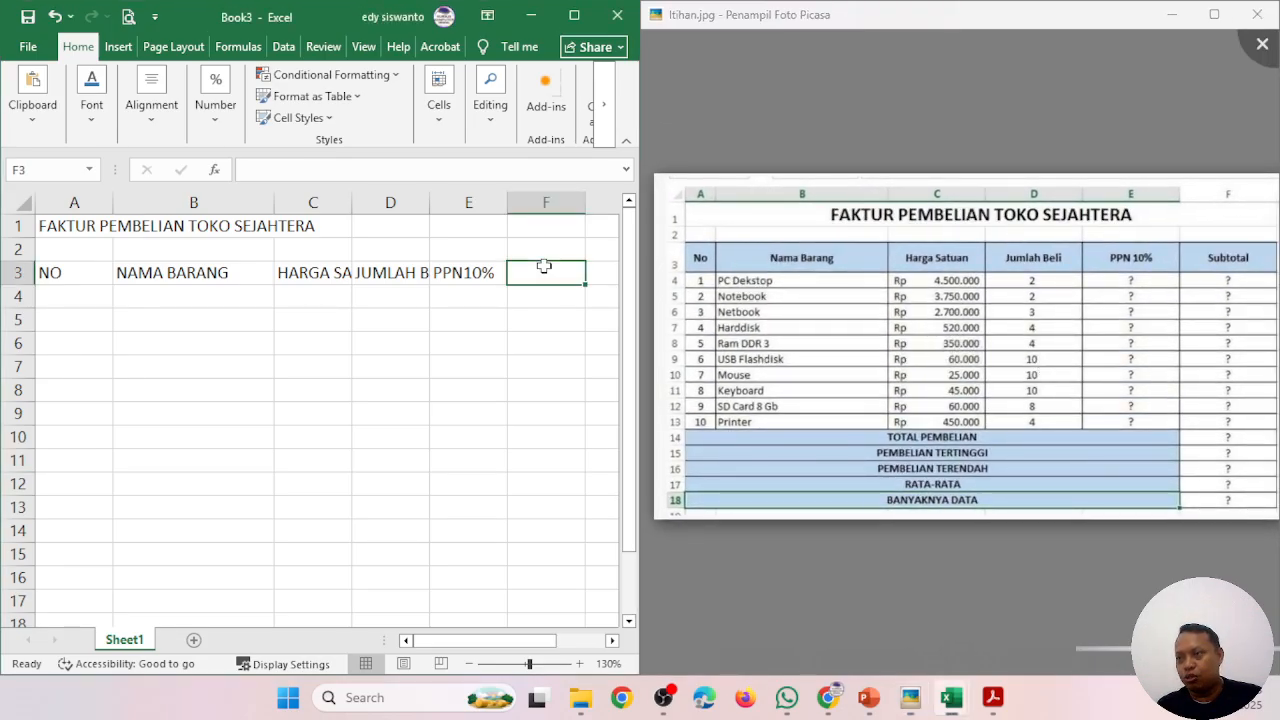
text(TOTAL)
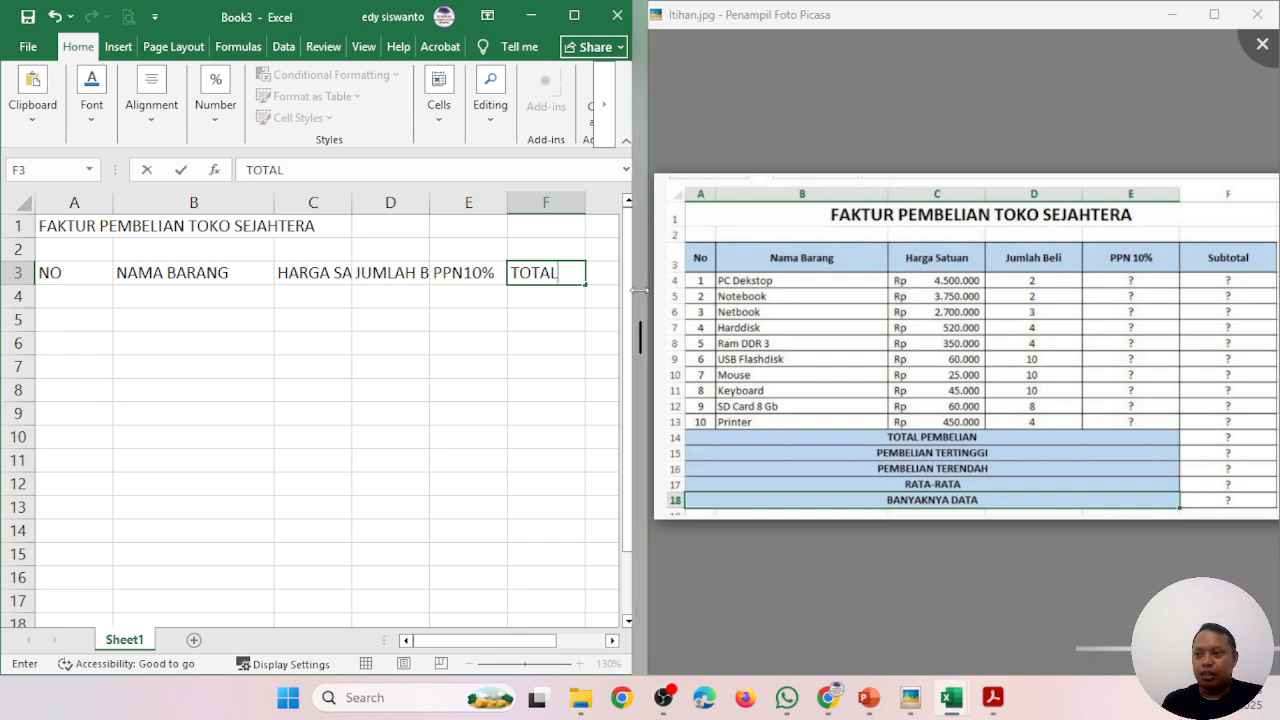
- Widen the Excel window, then centre the headings in A3:F3 horizontally and vertically and wrap their text
drag(640, 289, 990, 320)
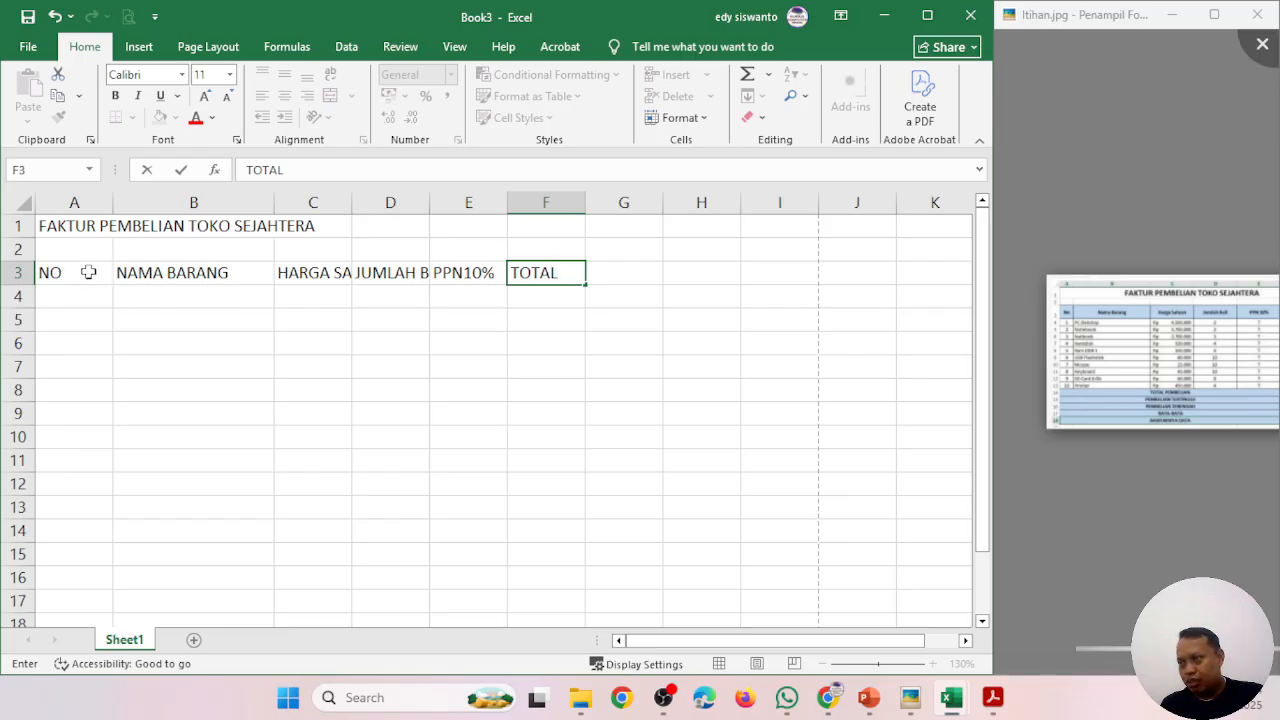
drag(70, 272, 520, 270)
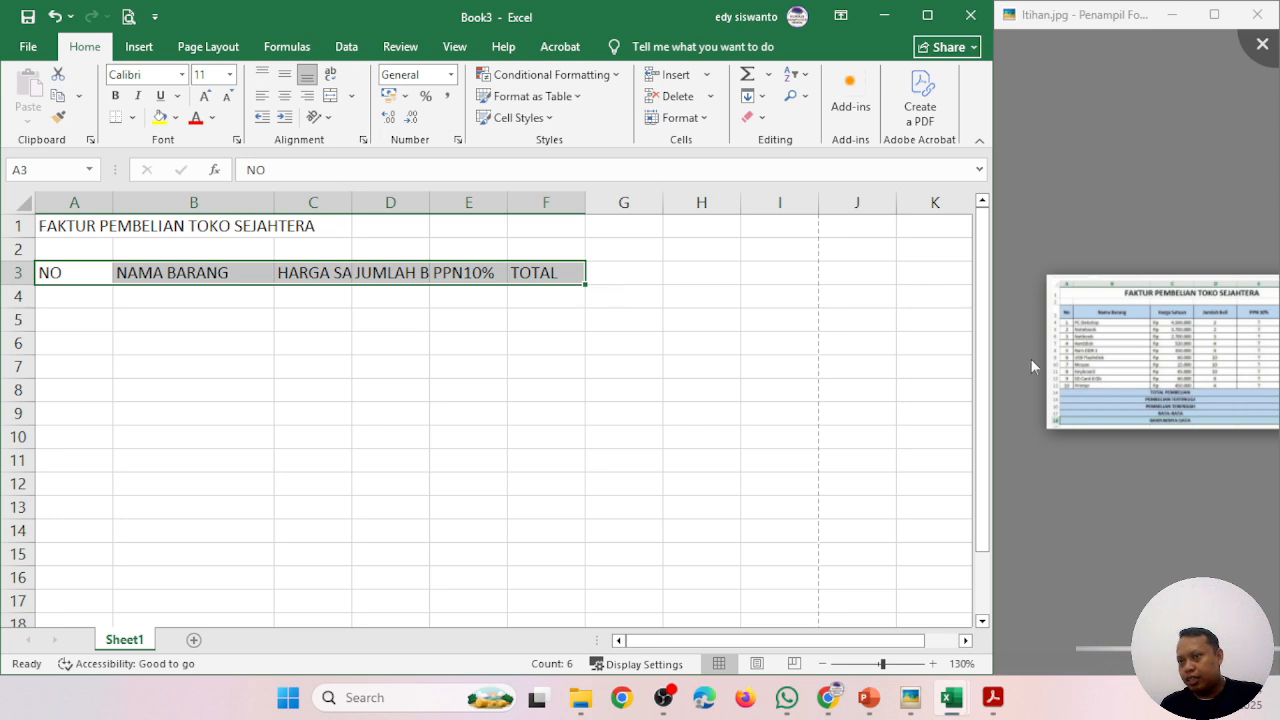
drag(992, 358, 1234, 409)
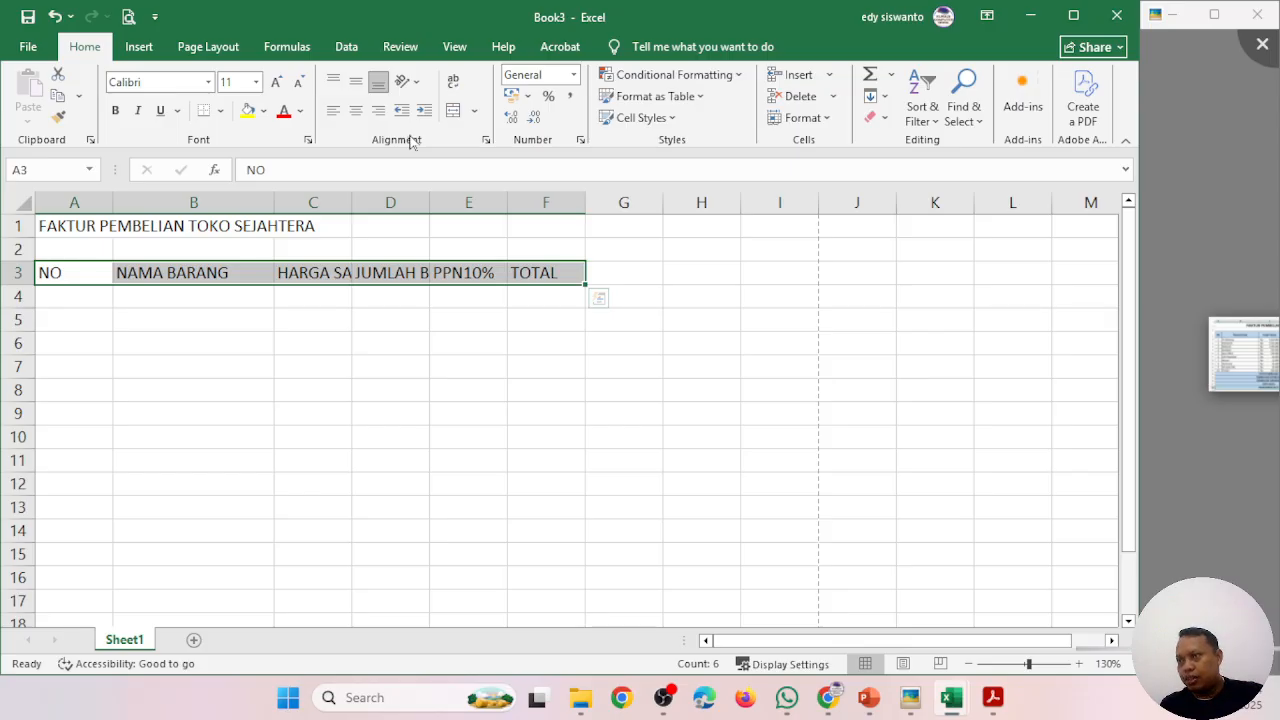
click(357, 113)
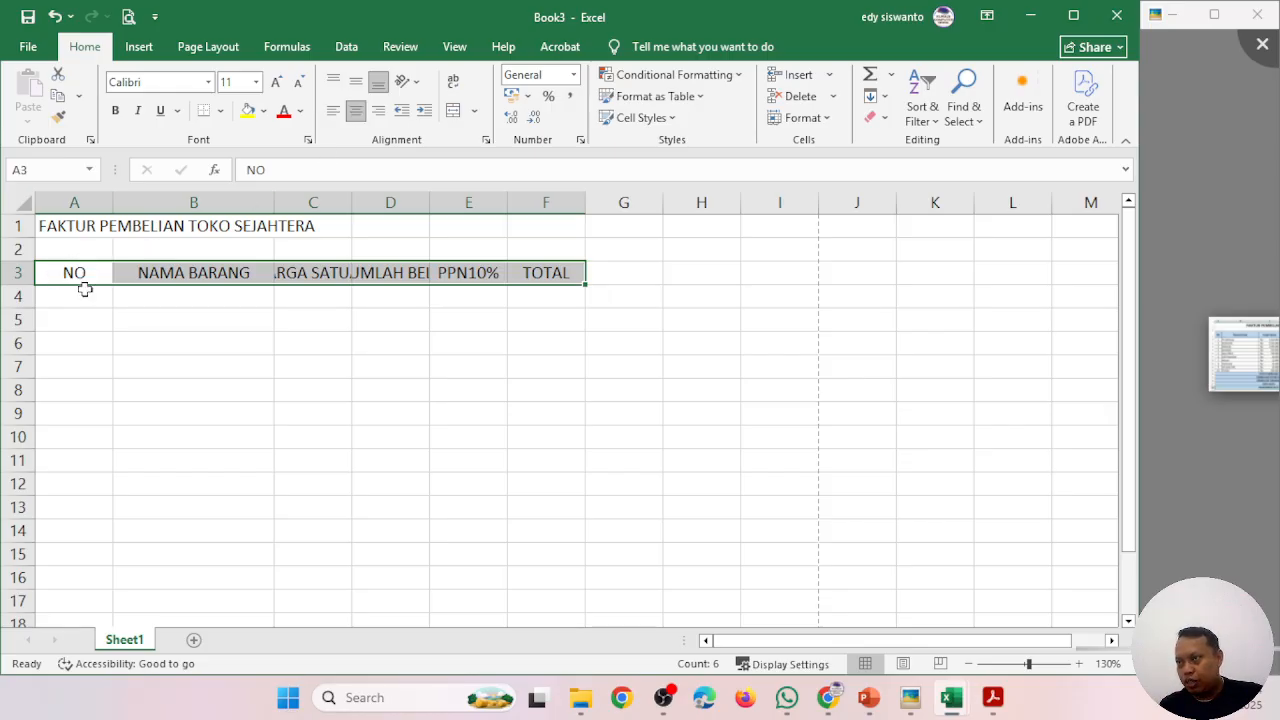
click(356, 88)
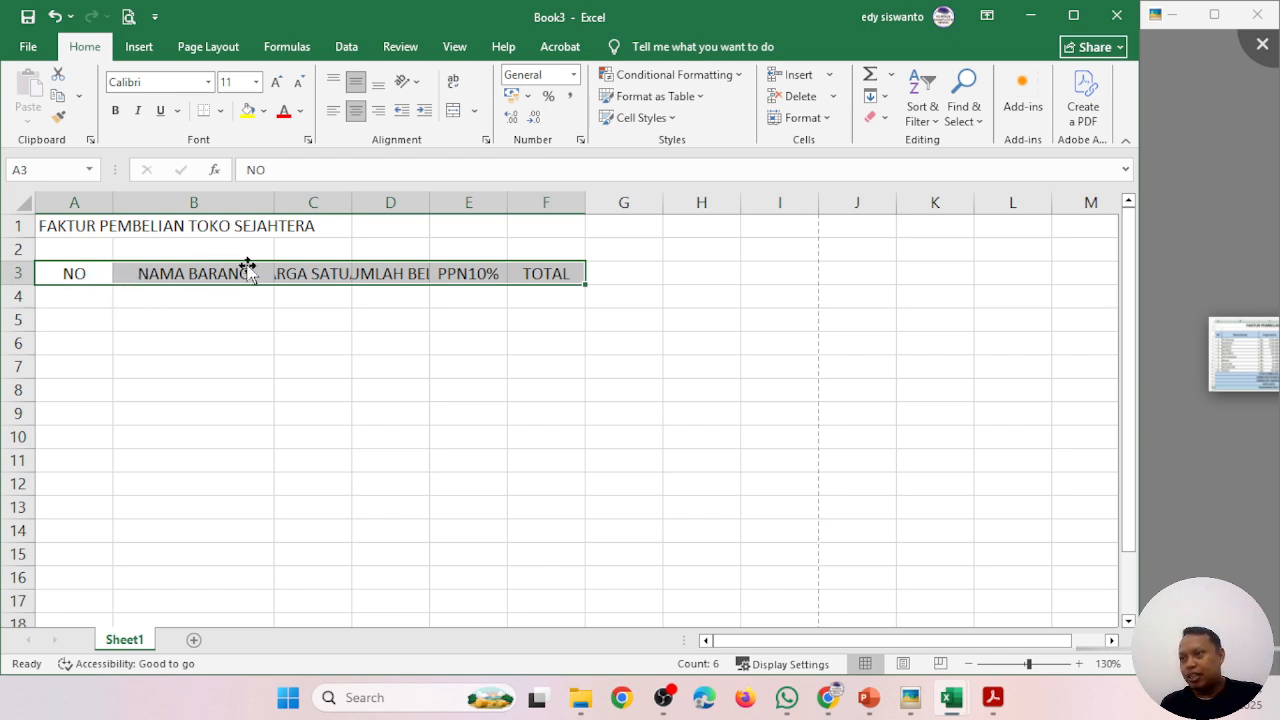
click(455, 84)
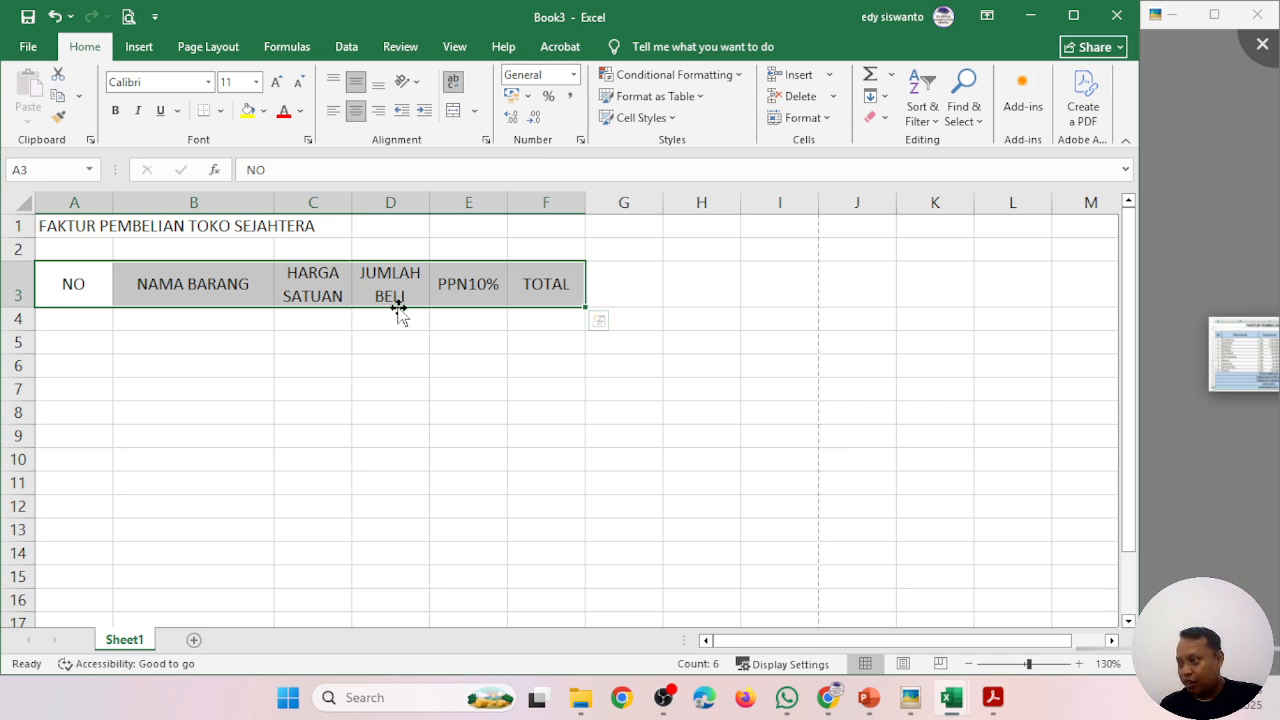
- Widen columns C, D, E and F, narrow column A, and shrink the Excel window to uncover the invoice picture
mouse_move(430, 205)
mouse_down()
mouse_move(500, 226)
mouse_move(486, 203)
mouse_move(452, 203)
mouse_up()
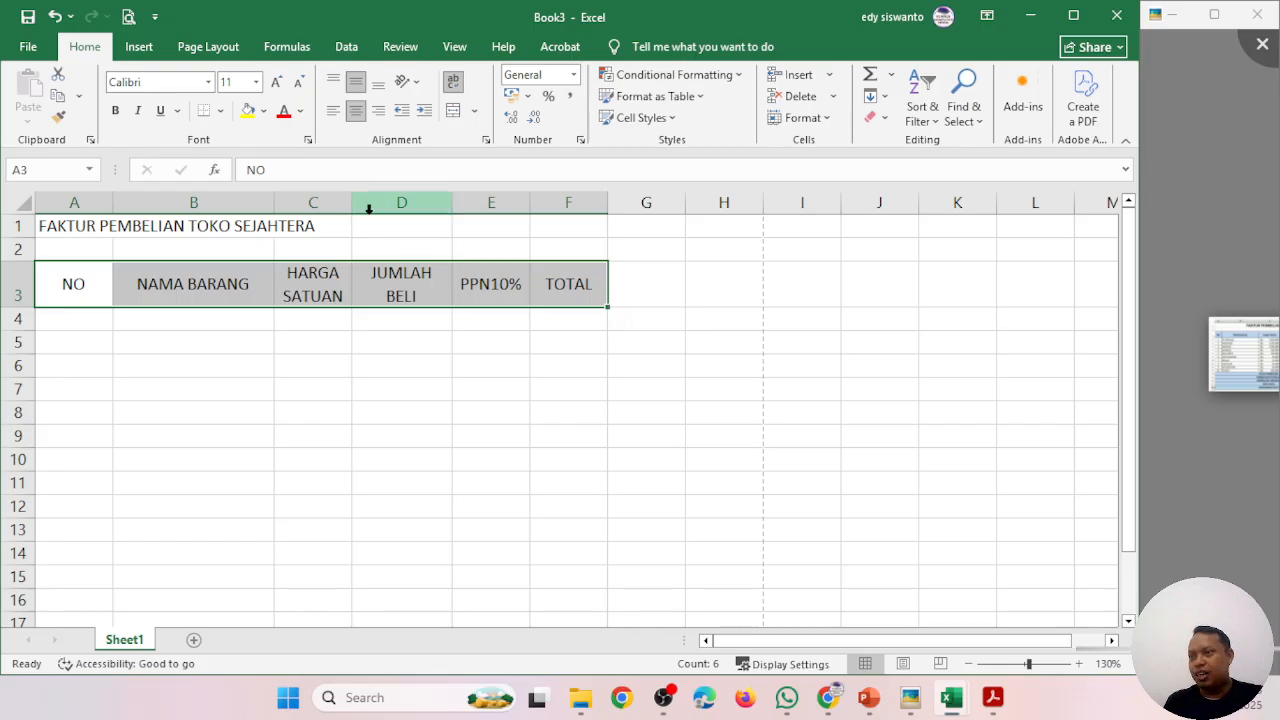
drag(354, 203, 424, 230)
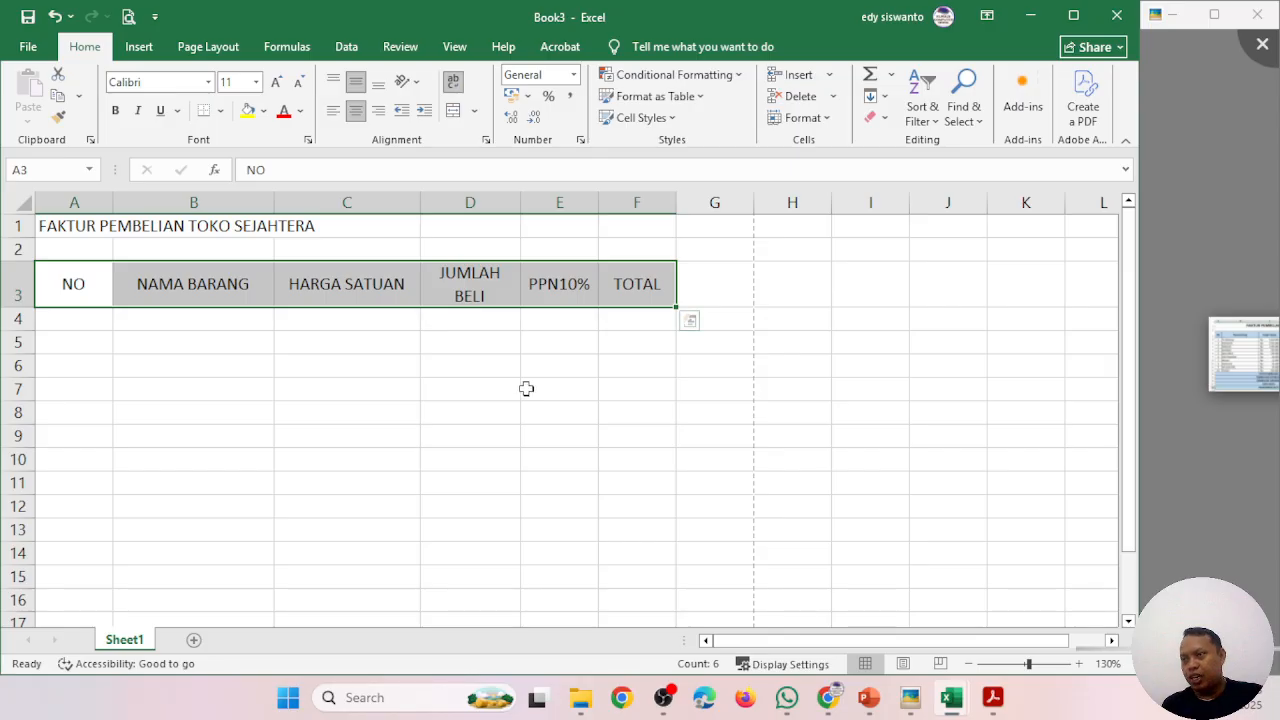
drag(113, 203, 86, 198)
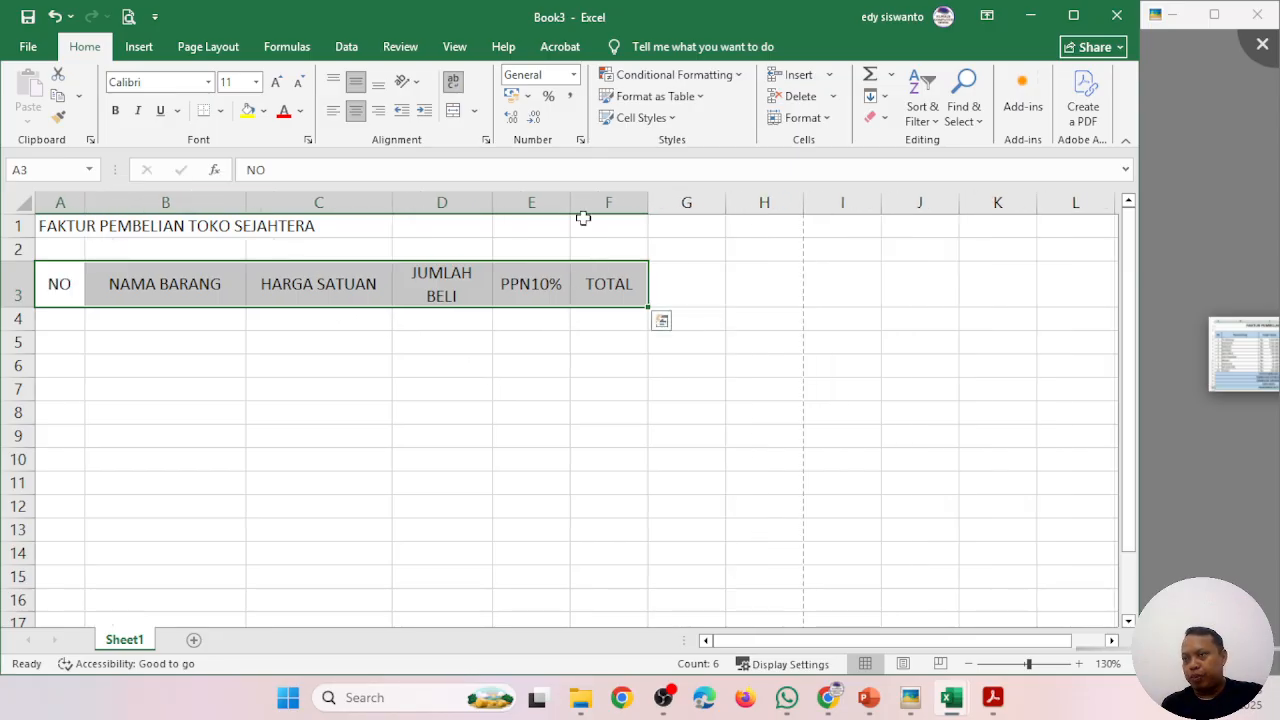
drag(572, 205, 597, 210)
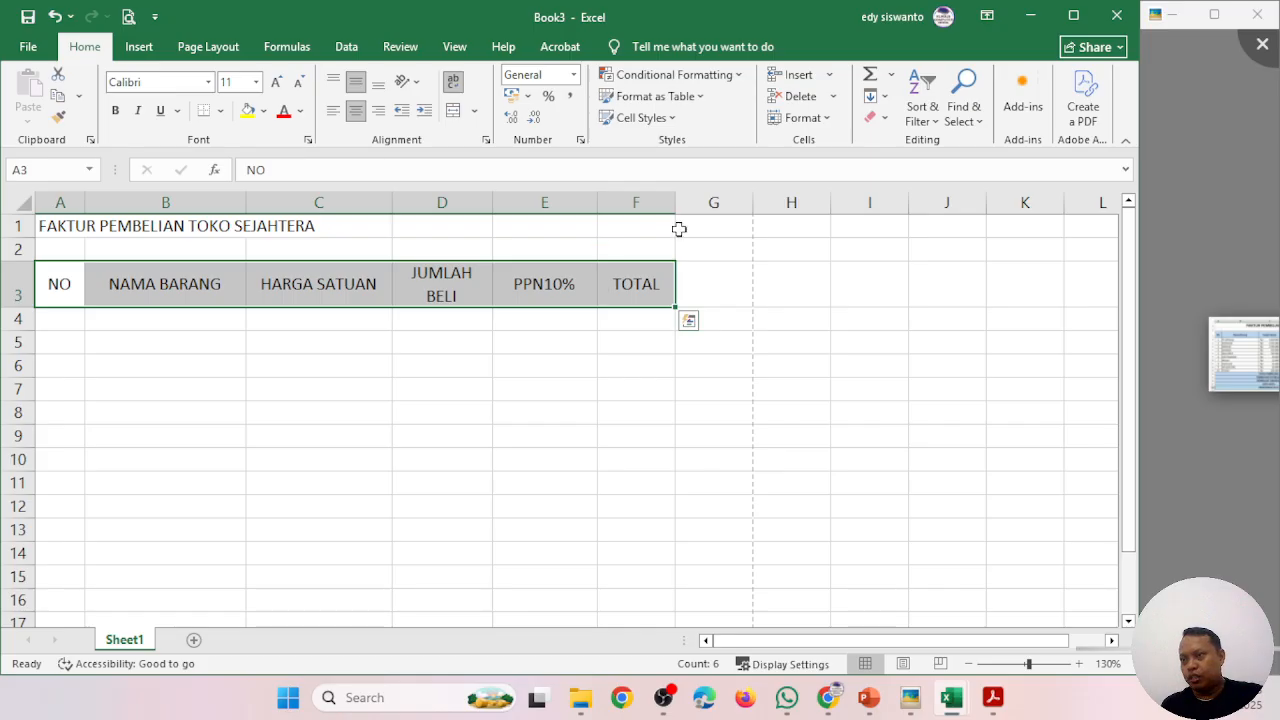
drag(675, 203, 741, 218)
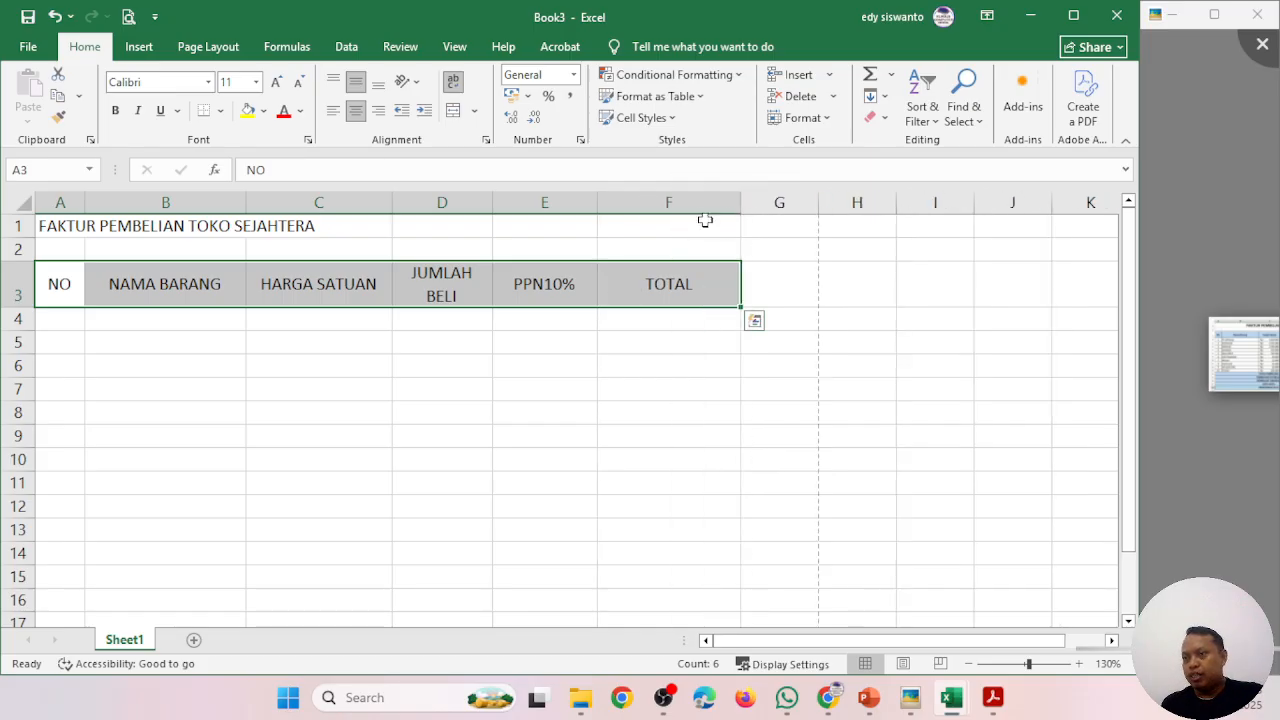
drag(597, 203, 611, 212)
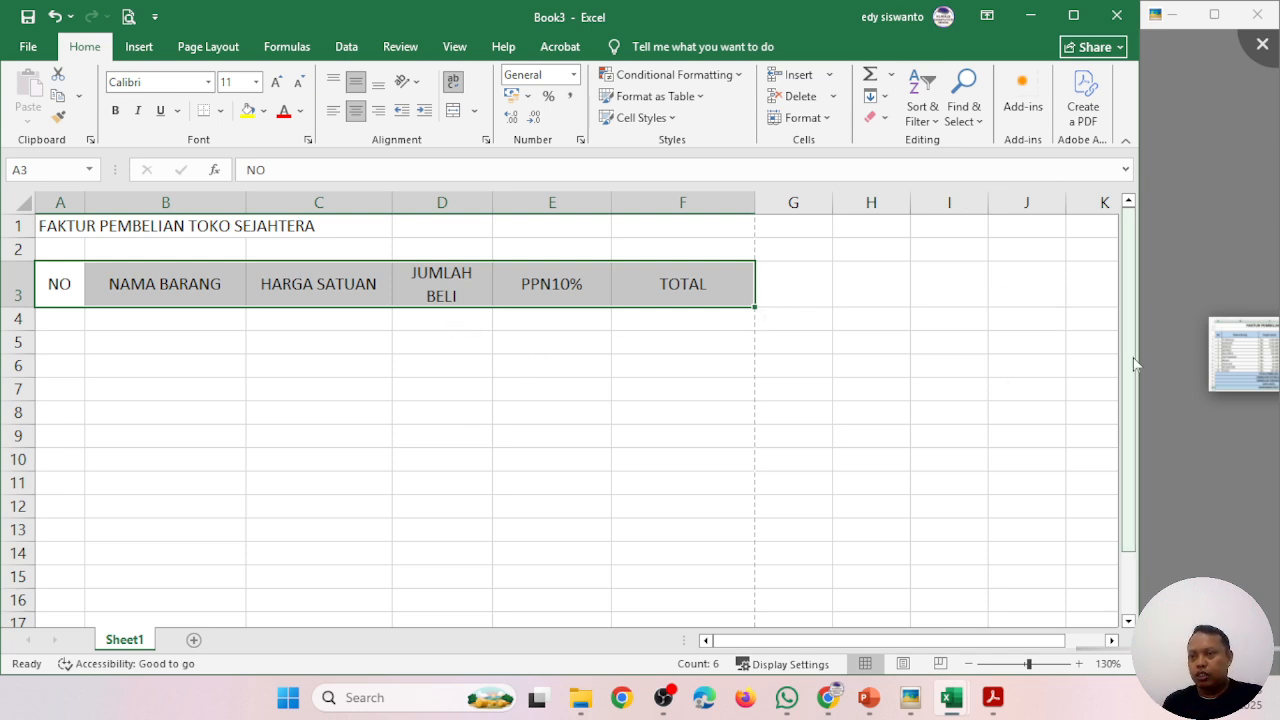
drag(1136, 362, 702, 449)
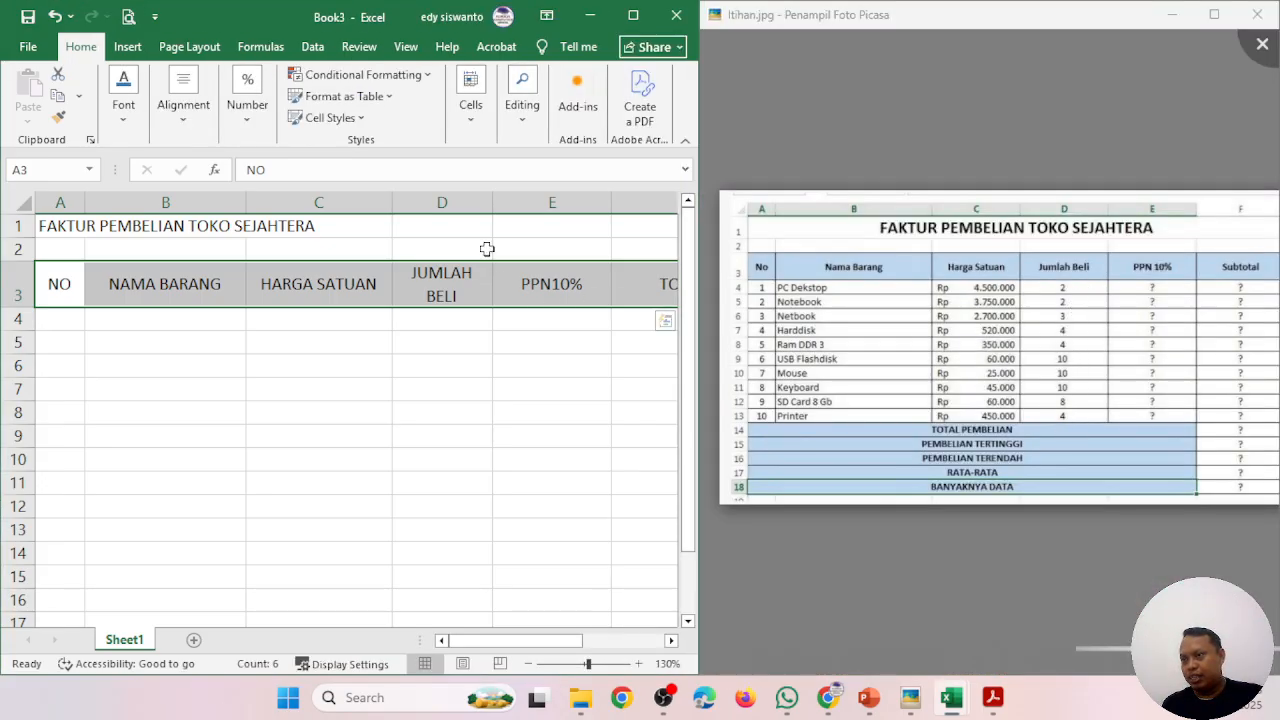
- Zoom the worksheet out to 110% and open the JUMLAH BELI heading in cell D3 to inspect its text
click(529, 664)
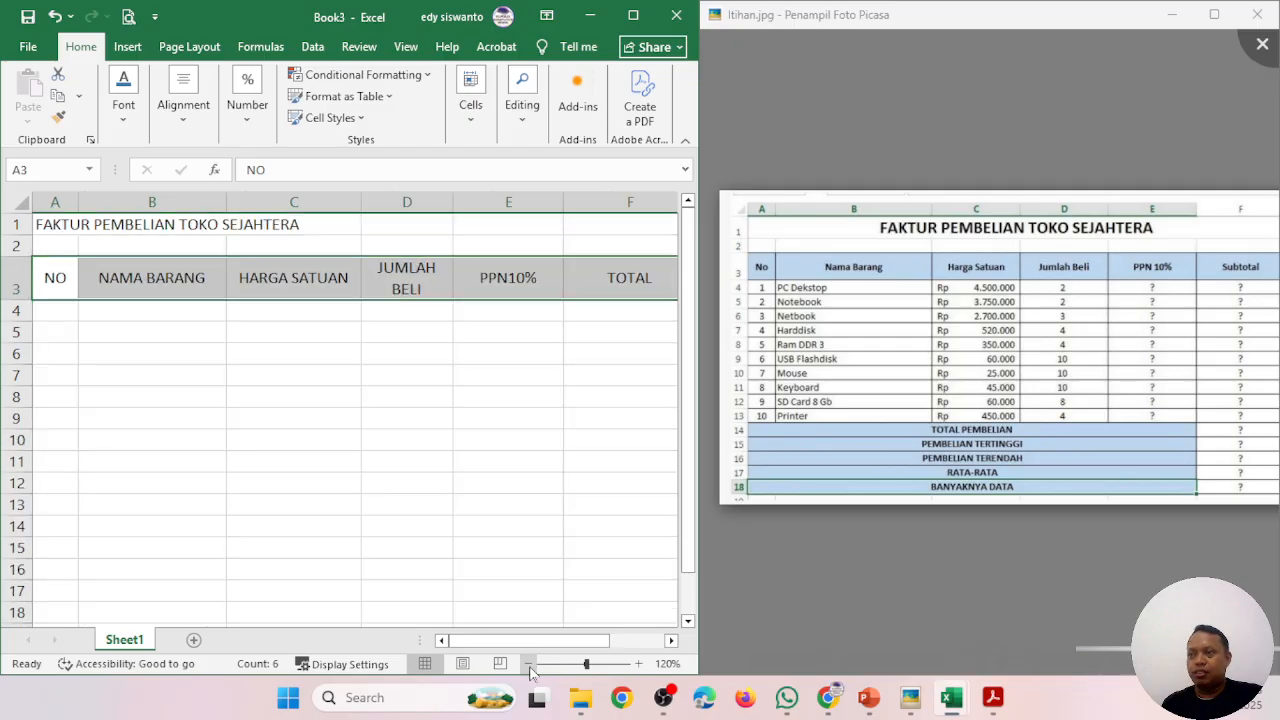
click(529, 664)
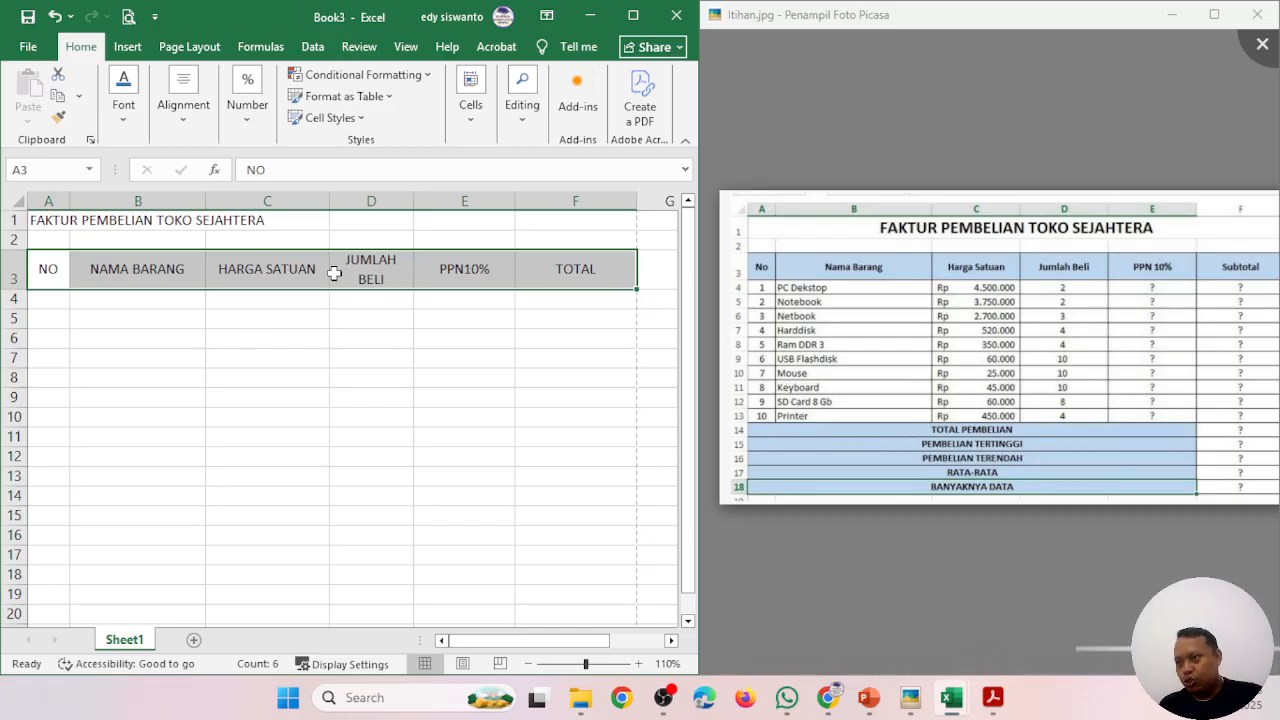
click(374, 272)
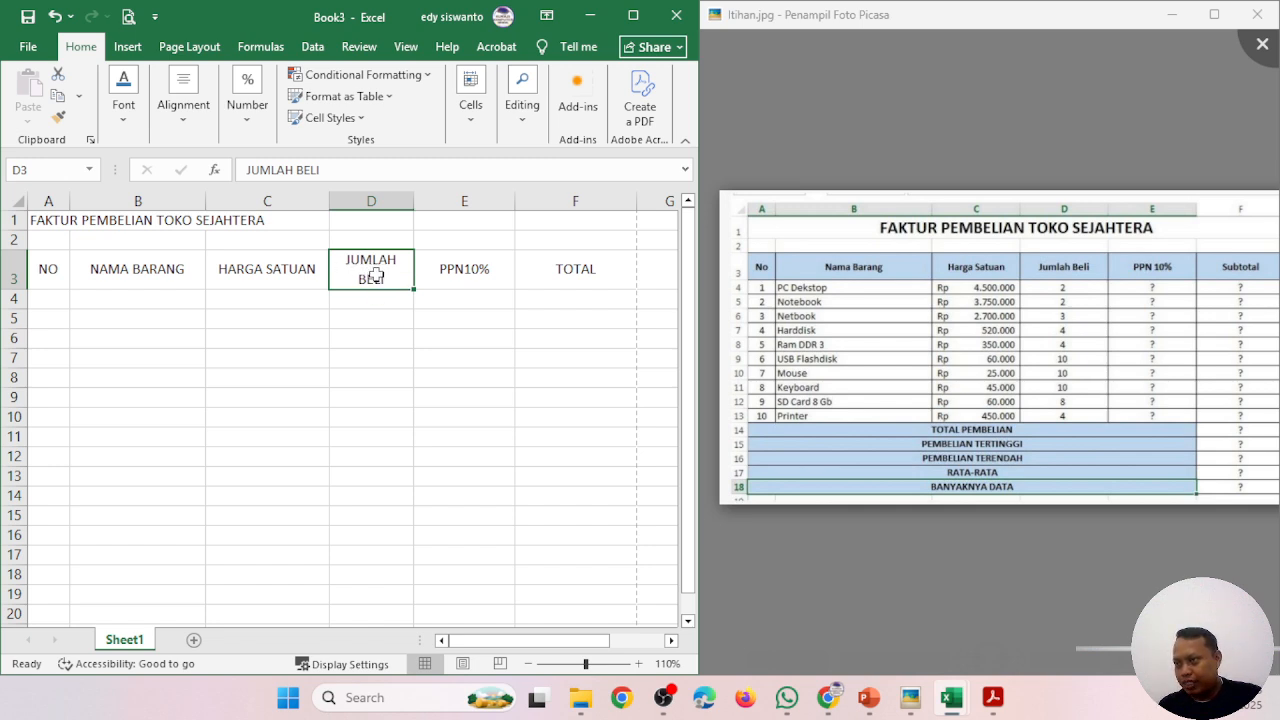
double_click(362, 264)
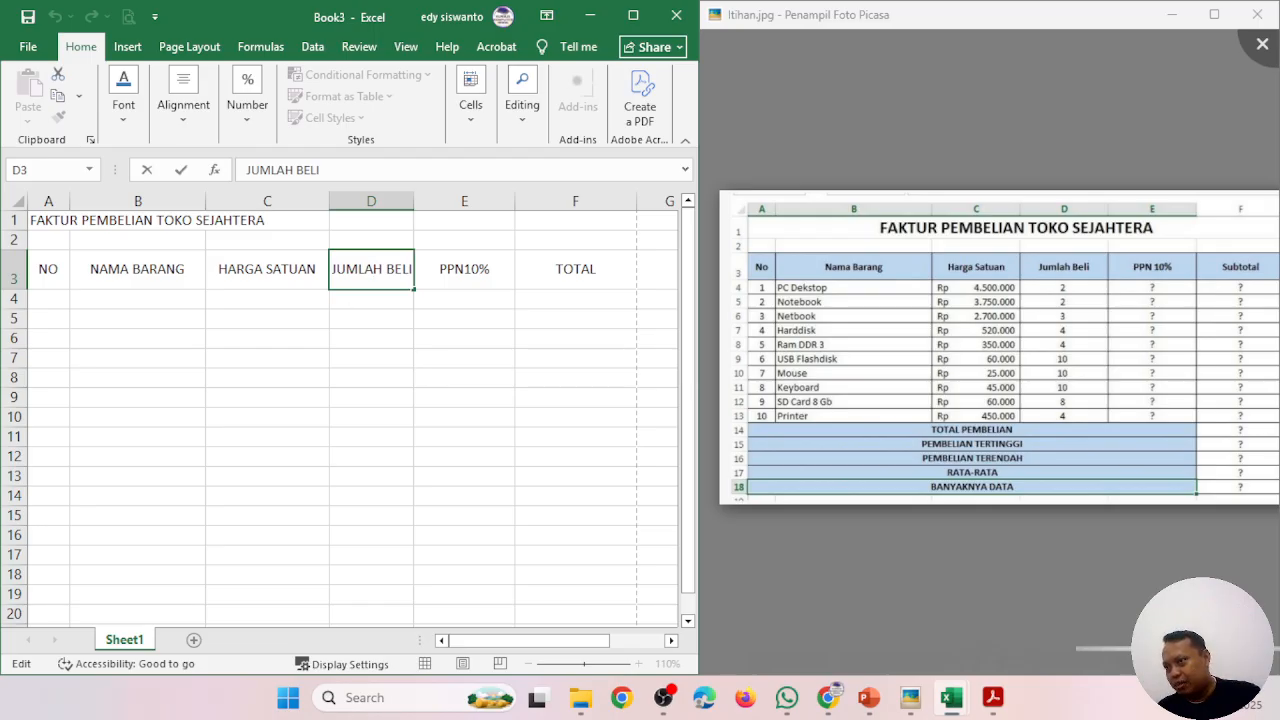
click(332, 270)
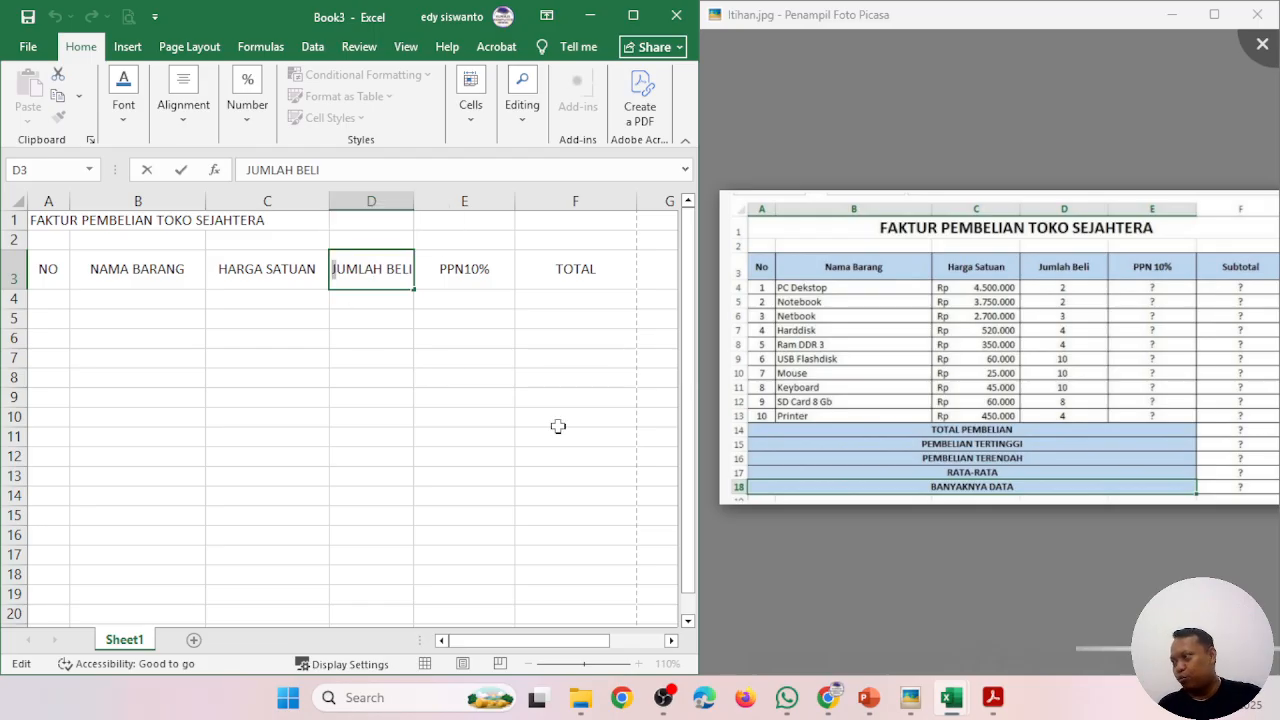
key(Return)
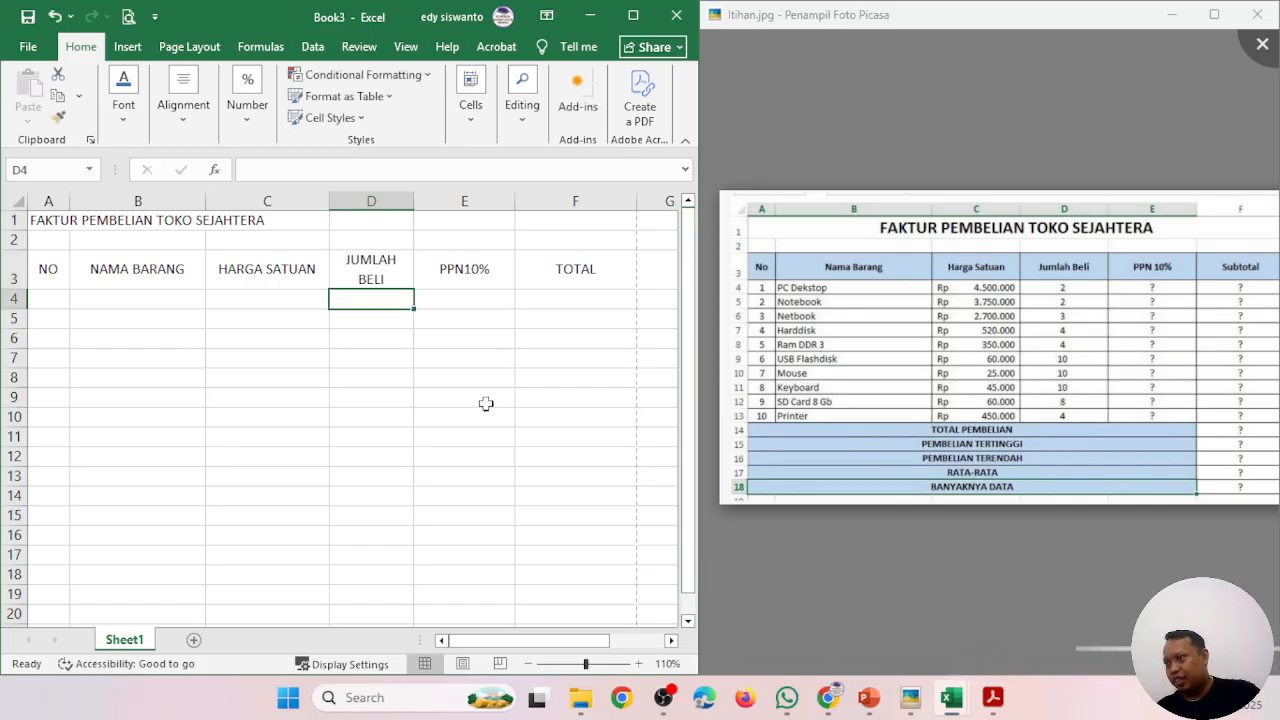
- Check the alignment and wrapping settings of the headings in A3:F3 and increase the height of row 3
drag(48, 278, 560, 278)
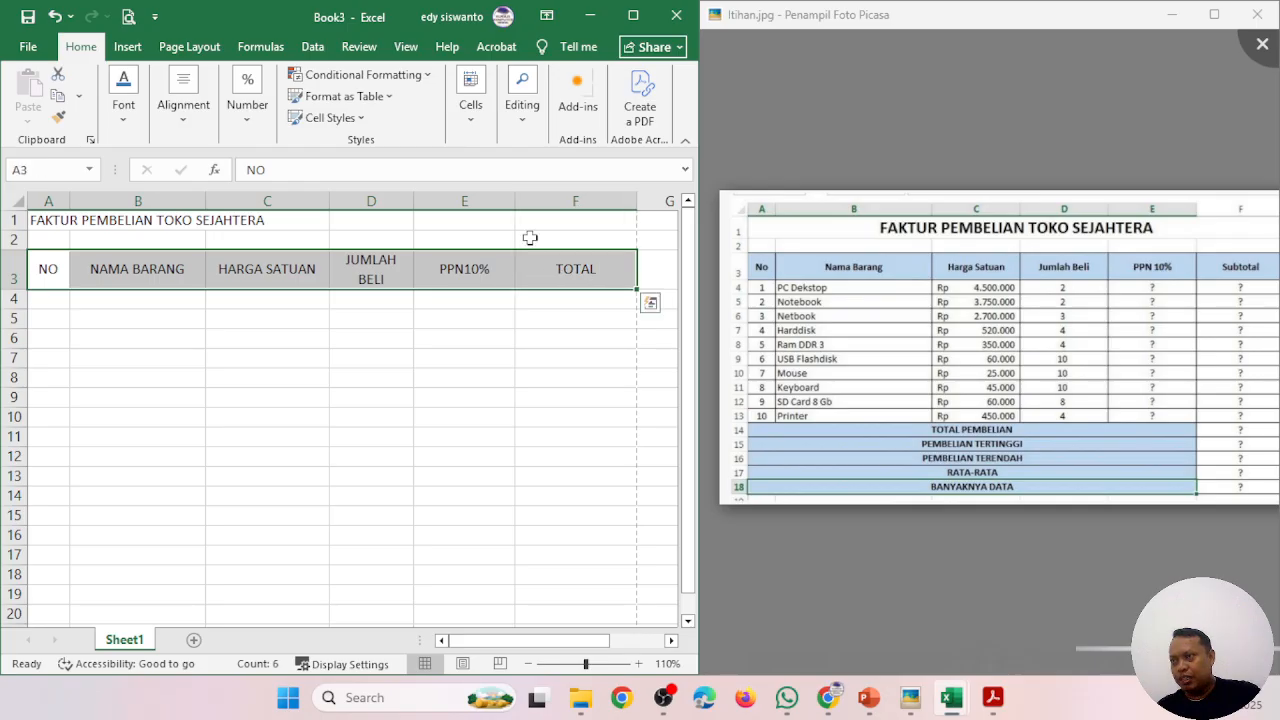
click(183, 108)
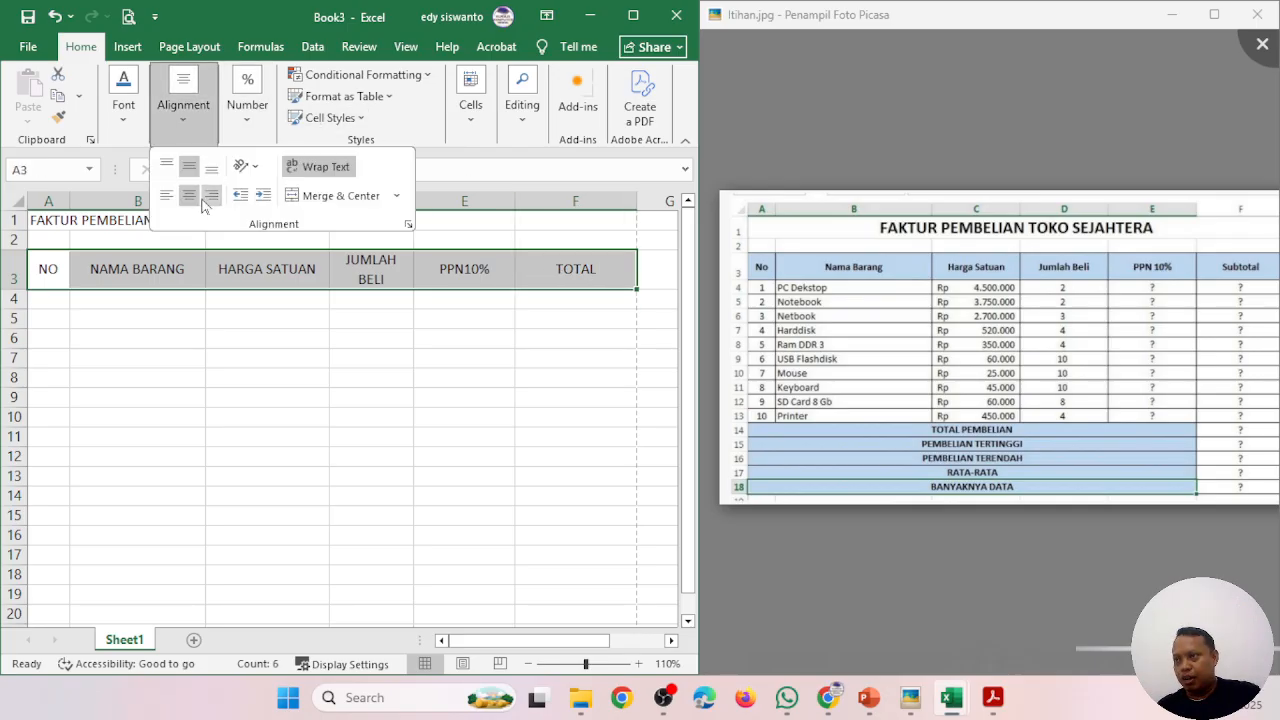
click(336, 172)
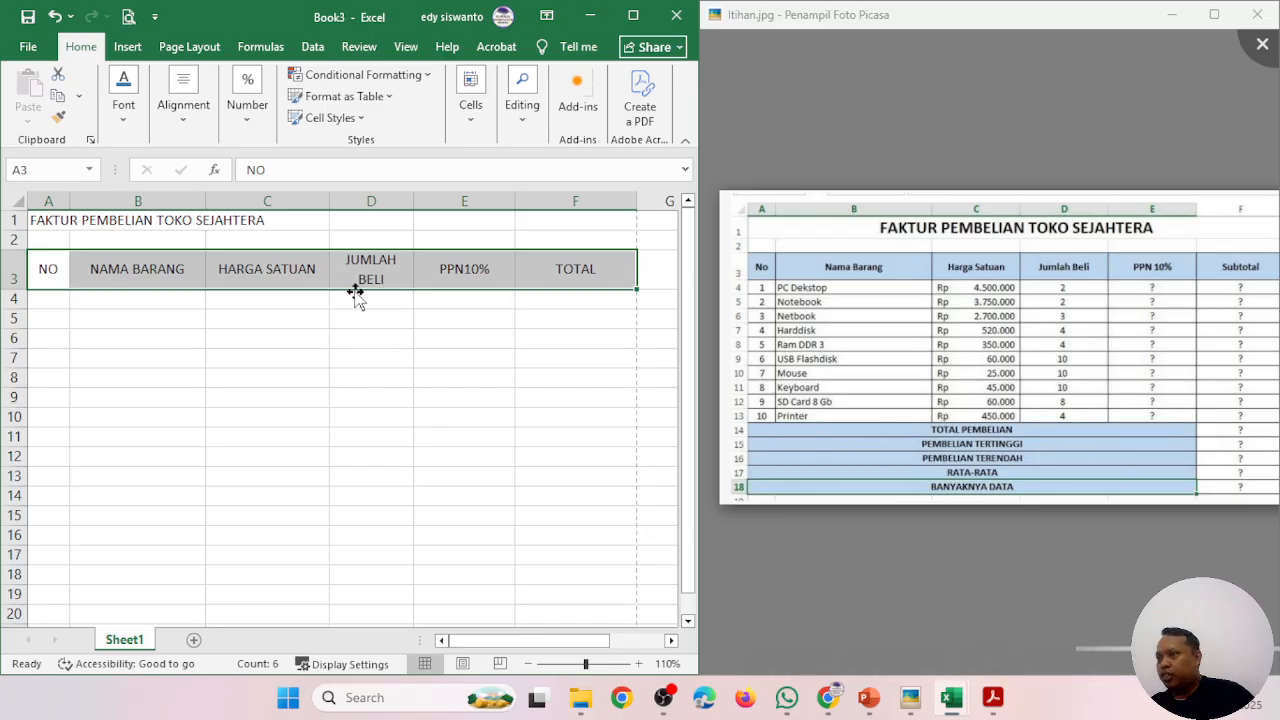
click(122, 270)
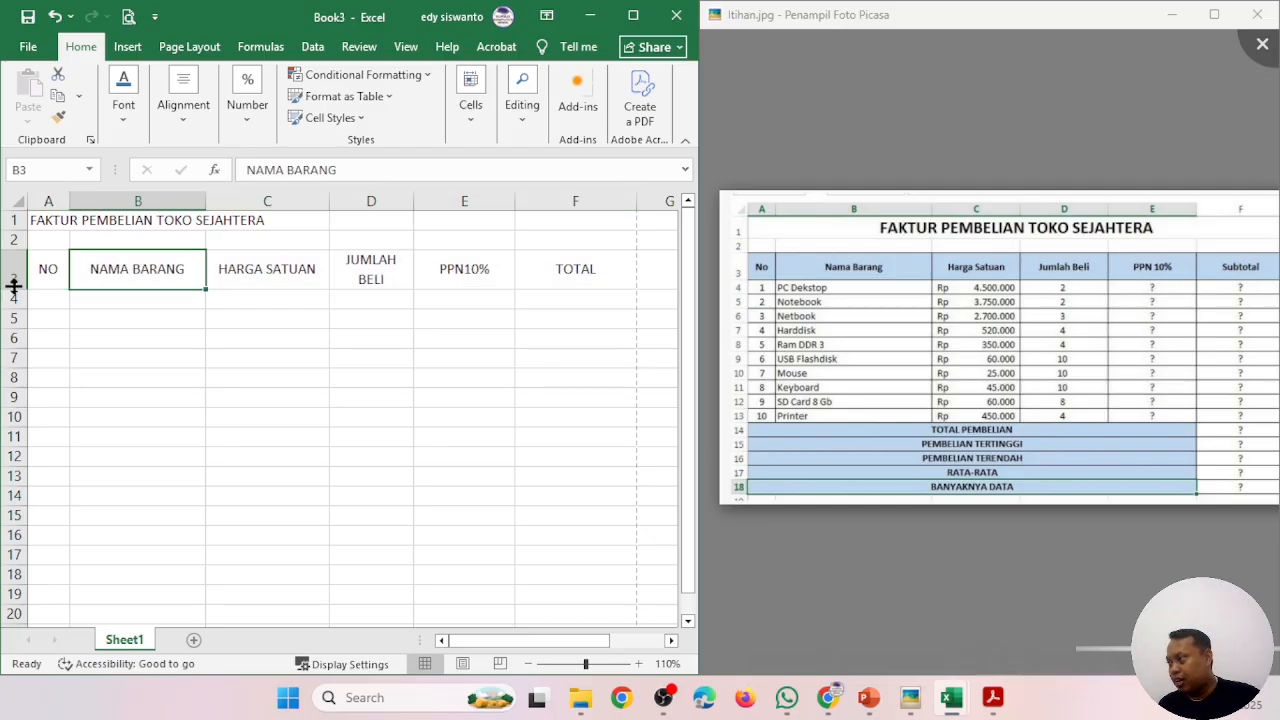
drag(14, 286, 14, 302)
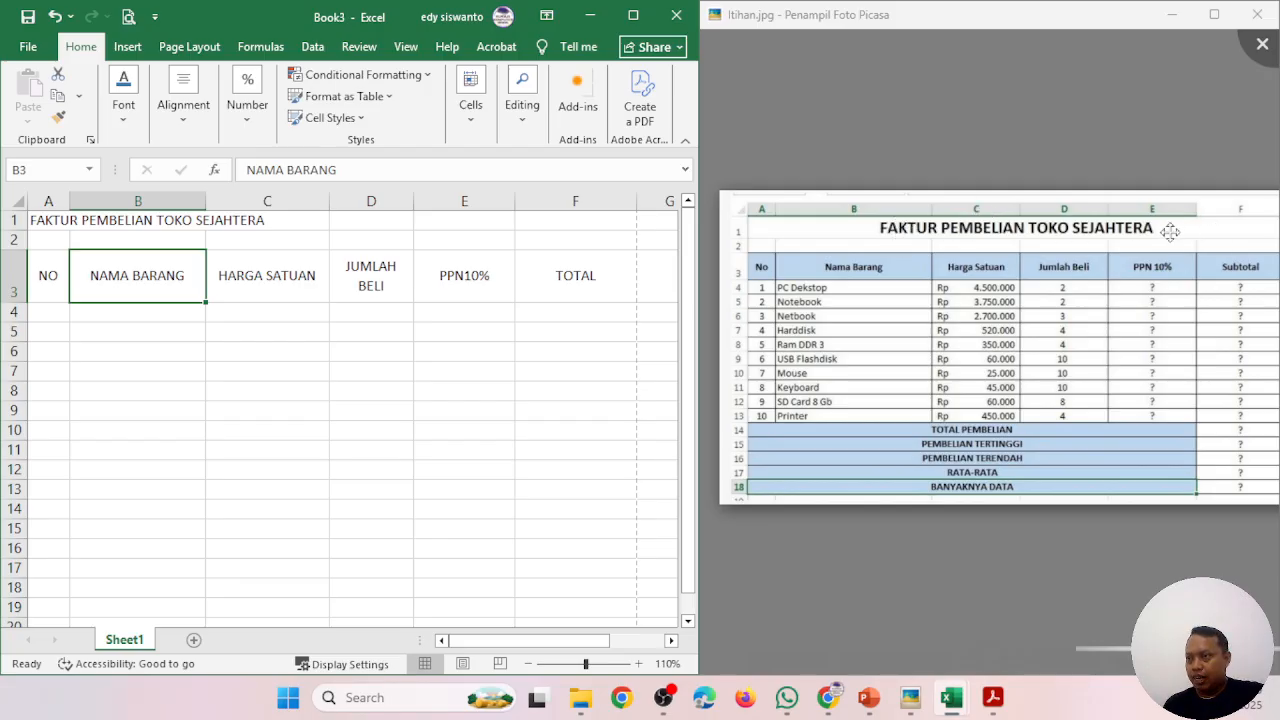
- Widen the Excel window, then merge A1:F1 with Merge Across and centre the invoice title horizontally
click(52, 221)
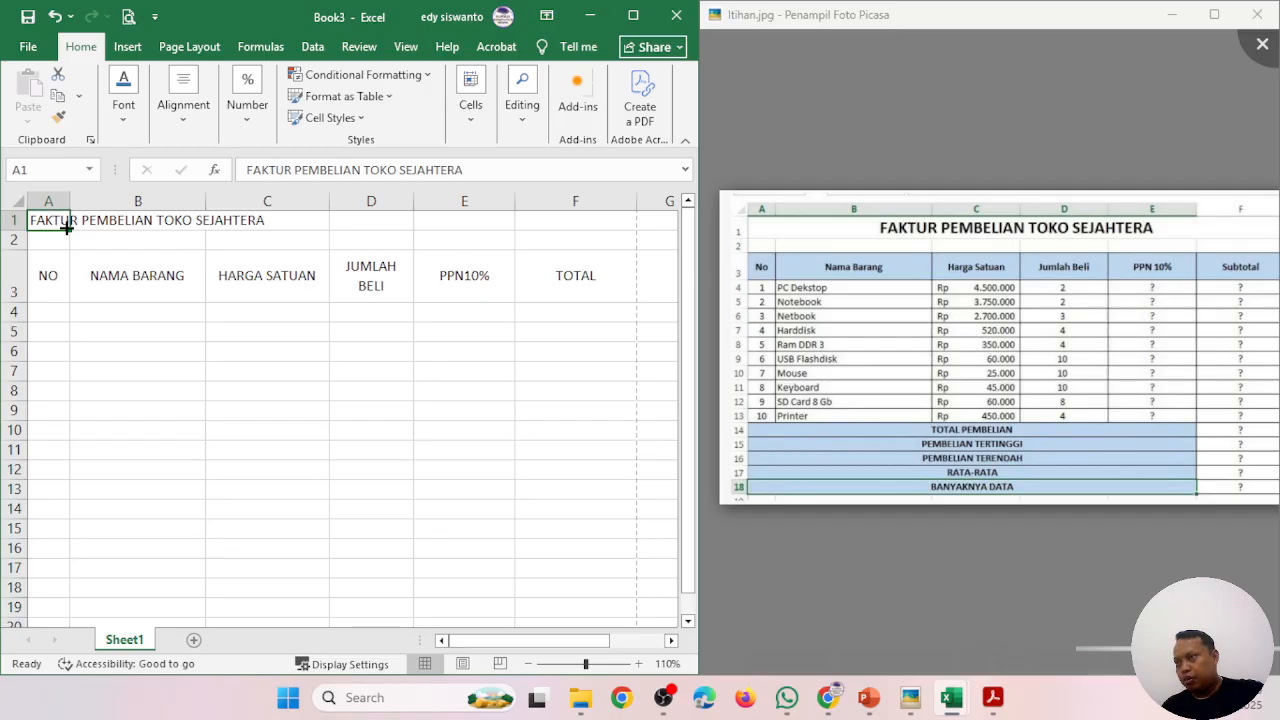
drag(50, 219, 544, 219)
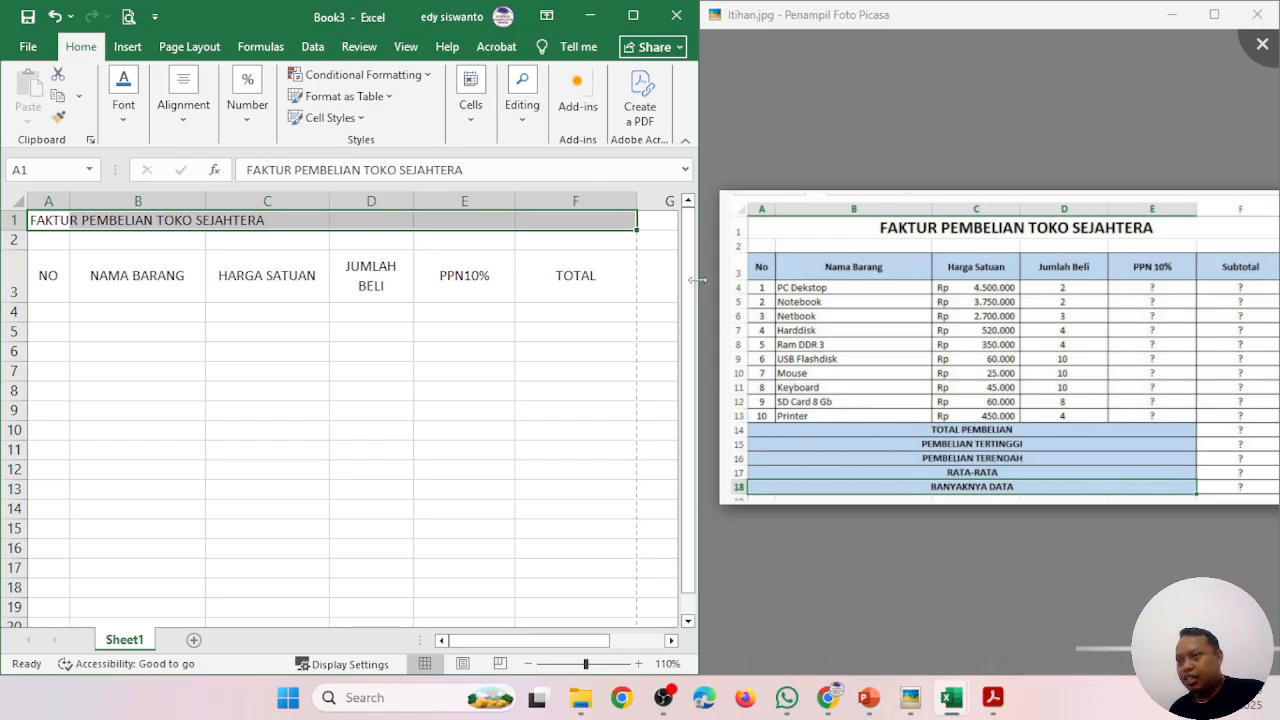
drag(697, 280, 960, 320)
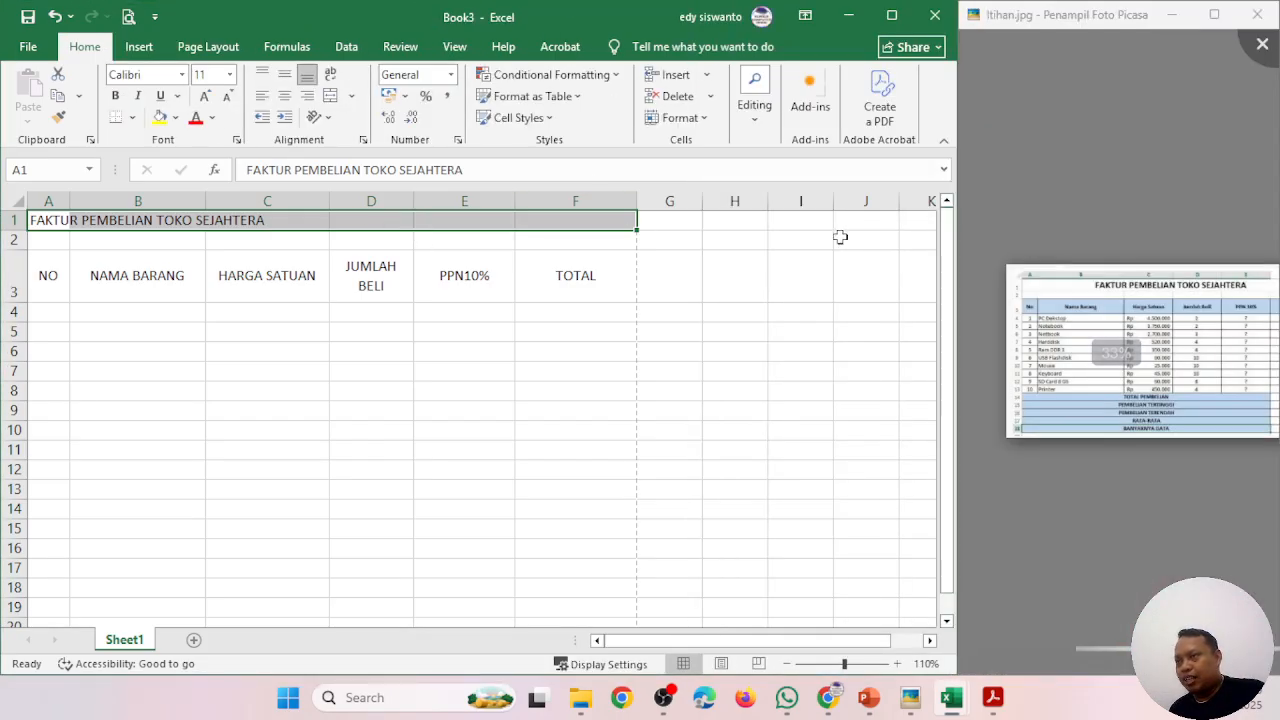
drag(958, 276, 1141, 290)
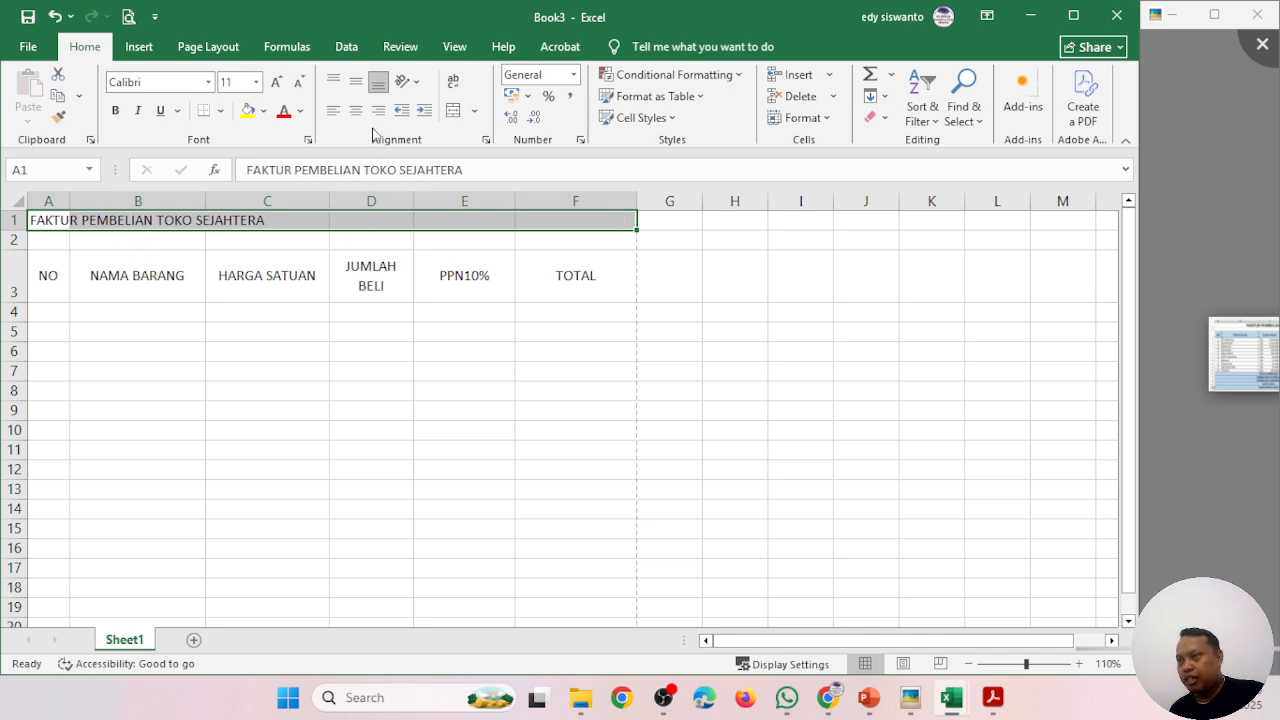
click(477, 112)
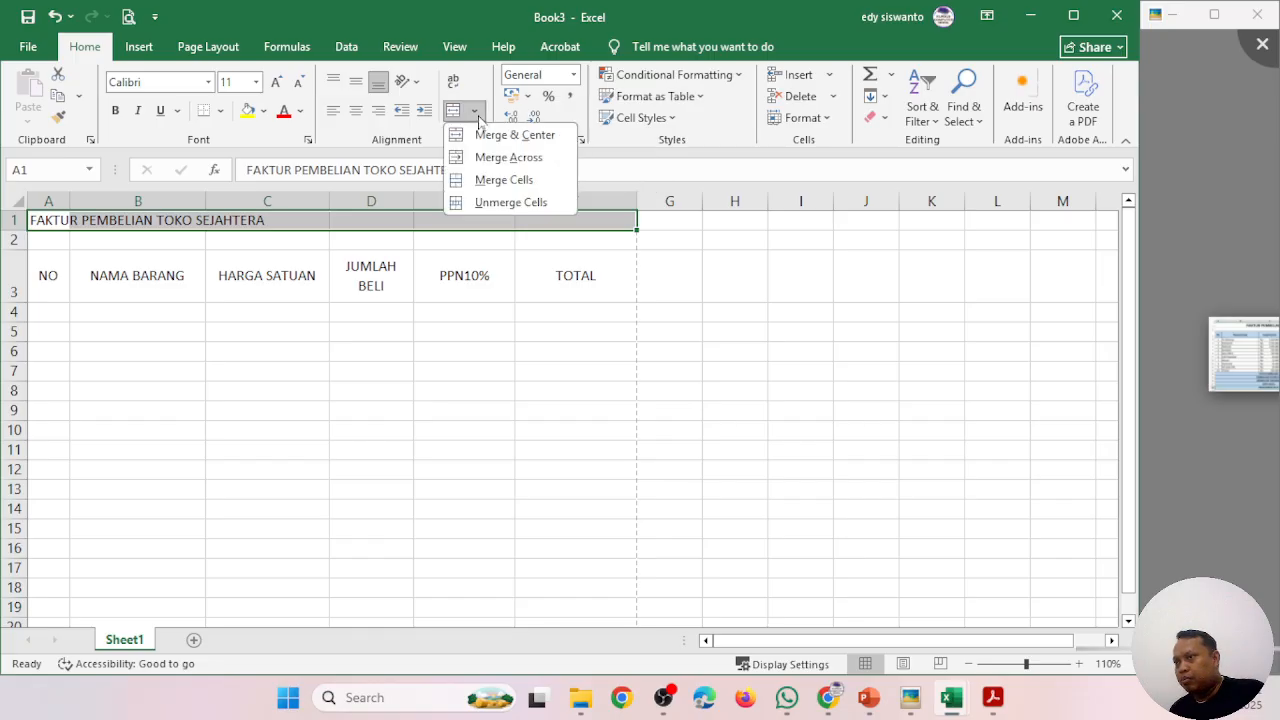
click(556, 158)
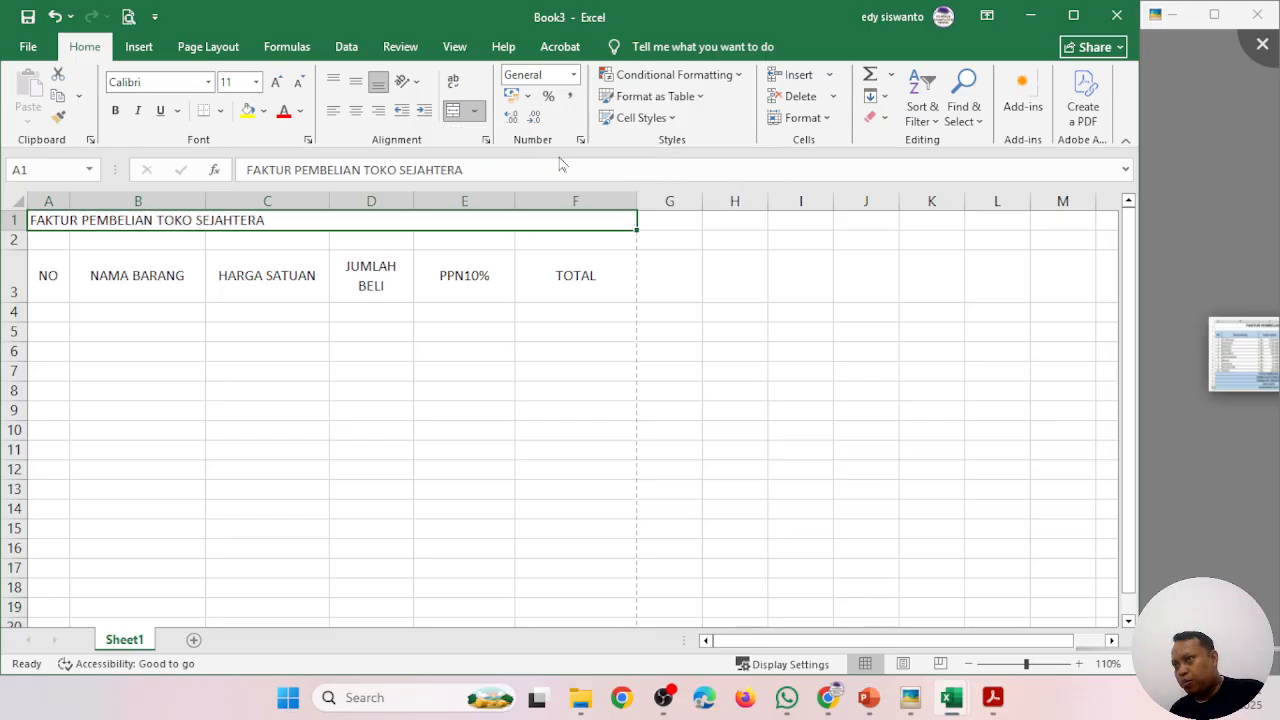
click(358, 112)
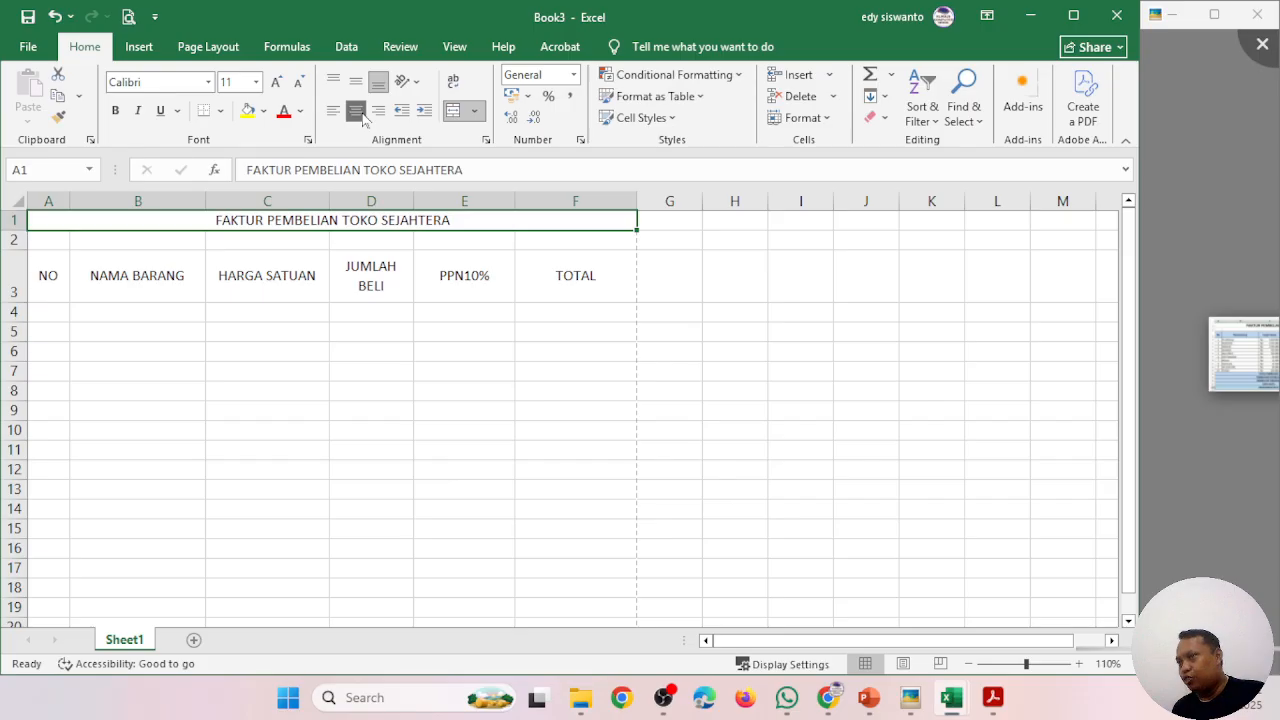
- Make the invoice title in A1 bold and set its font size to 18
click(118, 113)
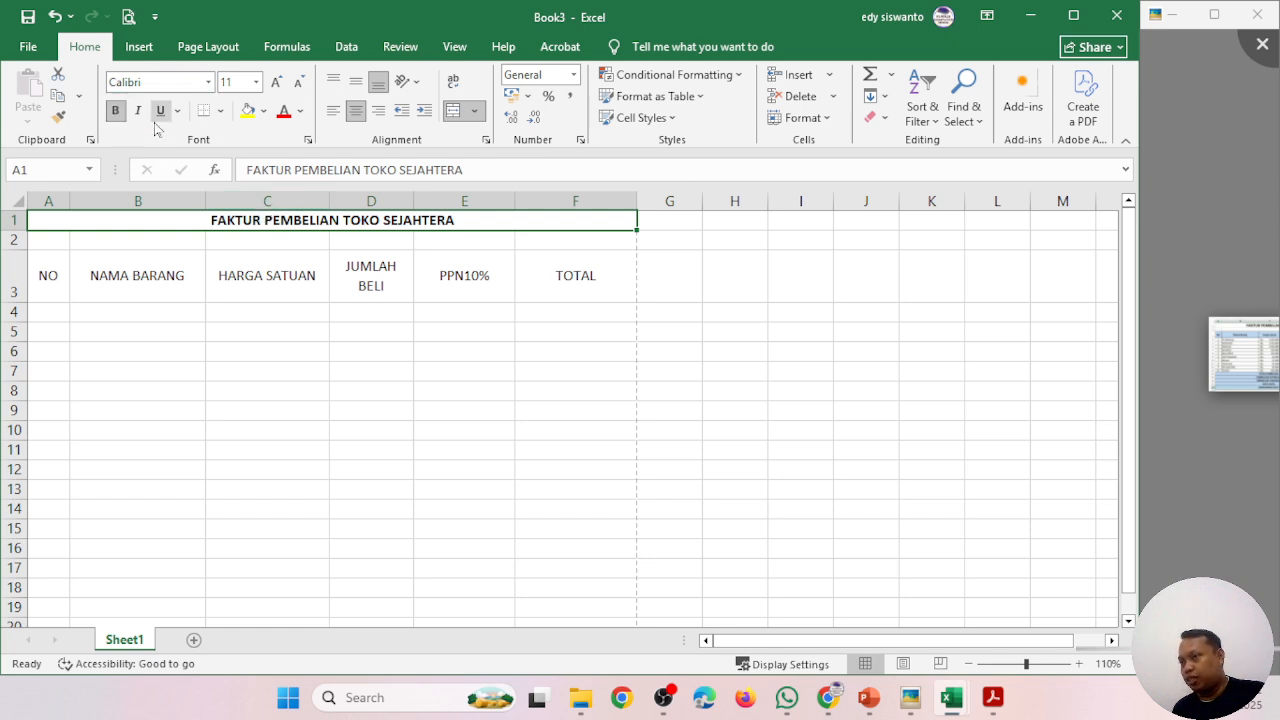
click(277, 82)
click(277, 82)
click(277, 82)
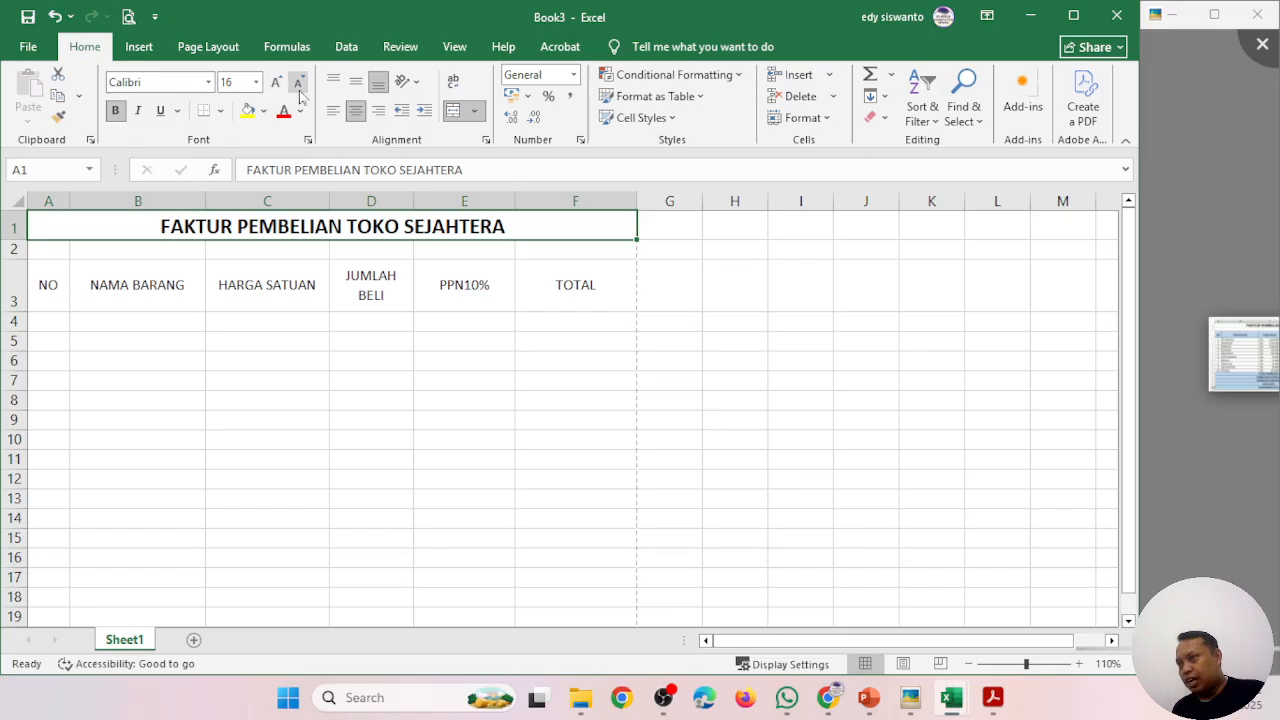
click(297, 84)
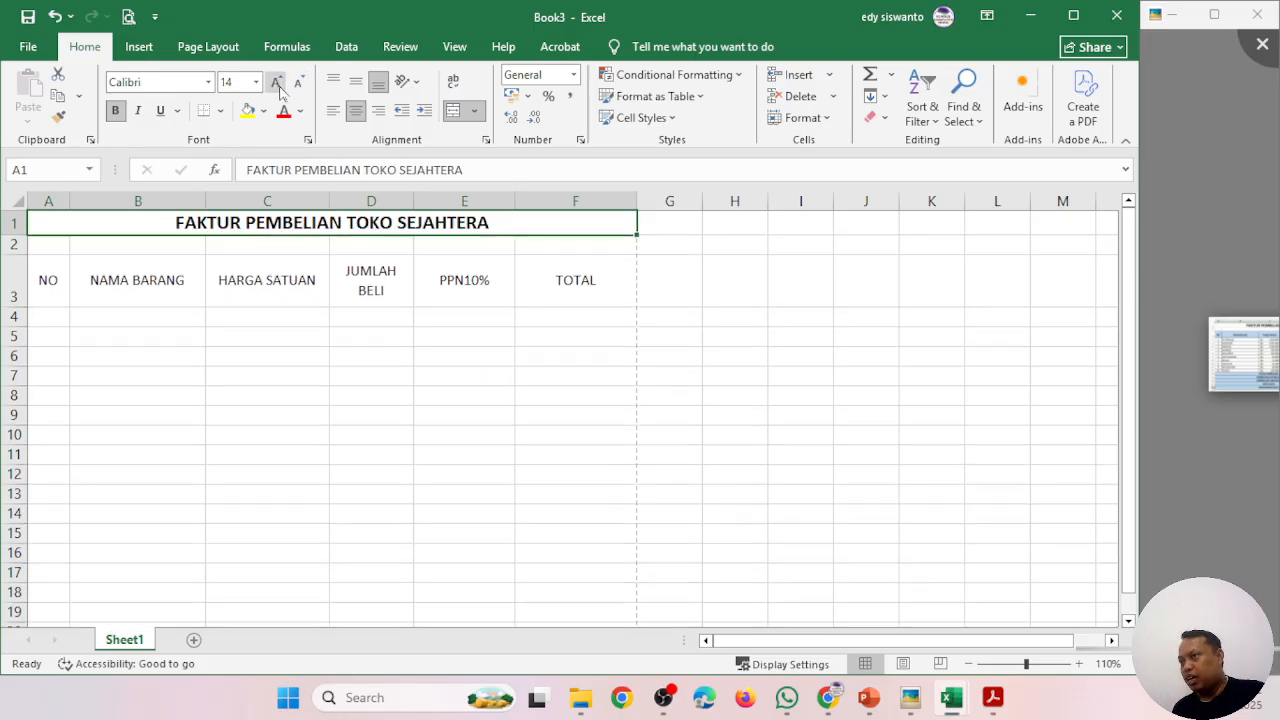
click(277, 82)
click(277, 82)
click(277, 82)
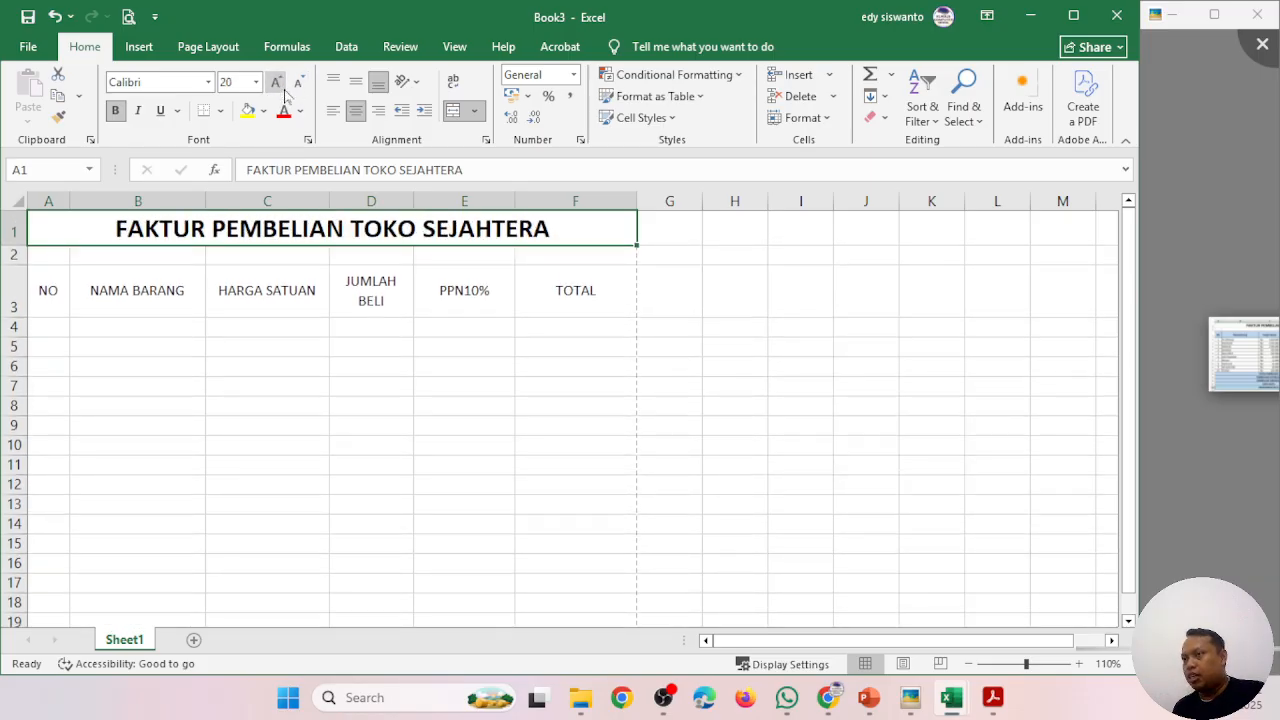
click(297, 84)
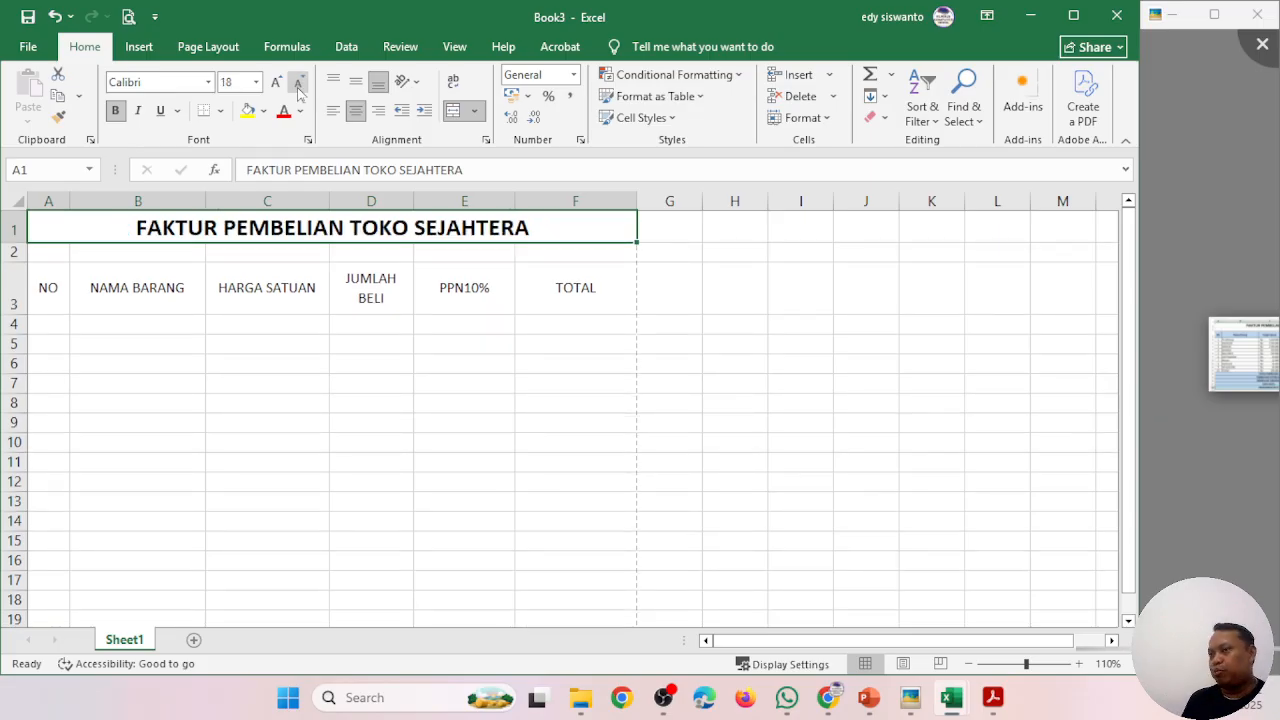
- Change the invoice title's font to Algerian and its font colour to the standard purple
click(208, 82)
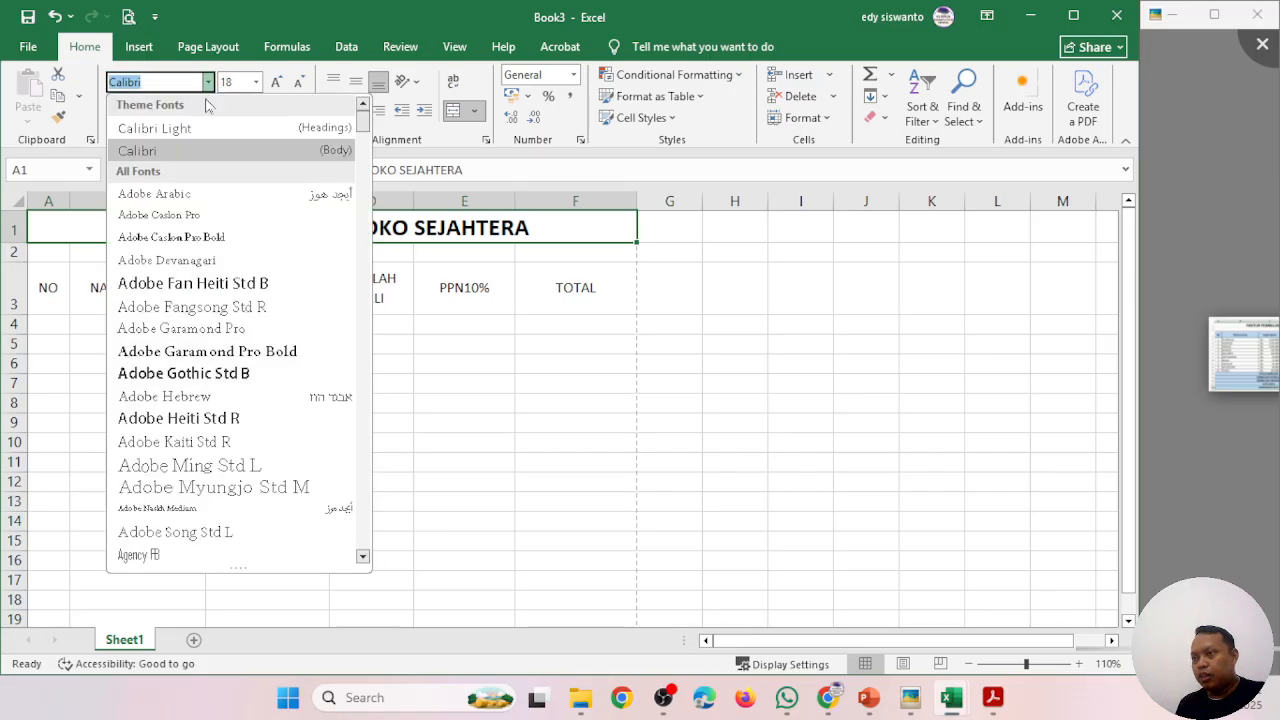
scroll(256, 390, down, 3)
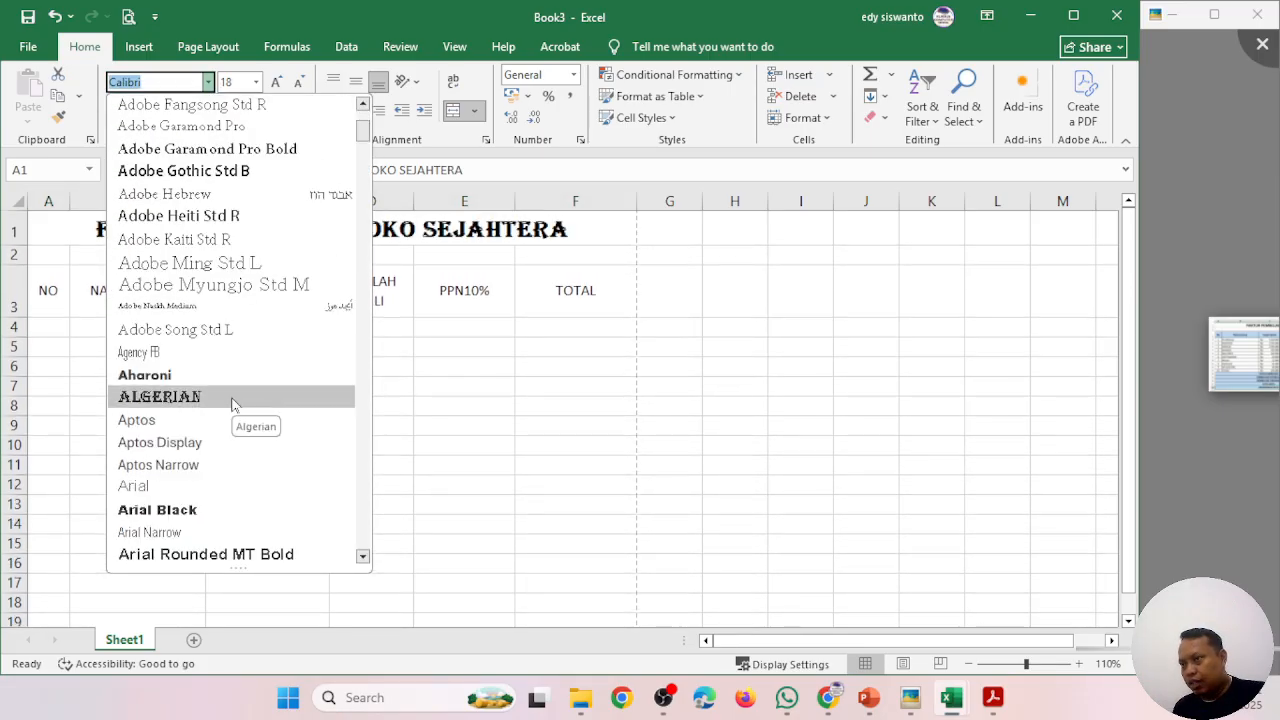
click(232, 397)
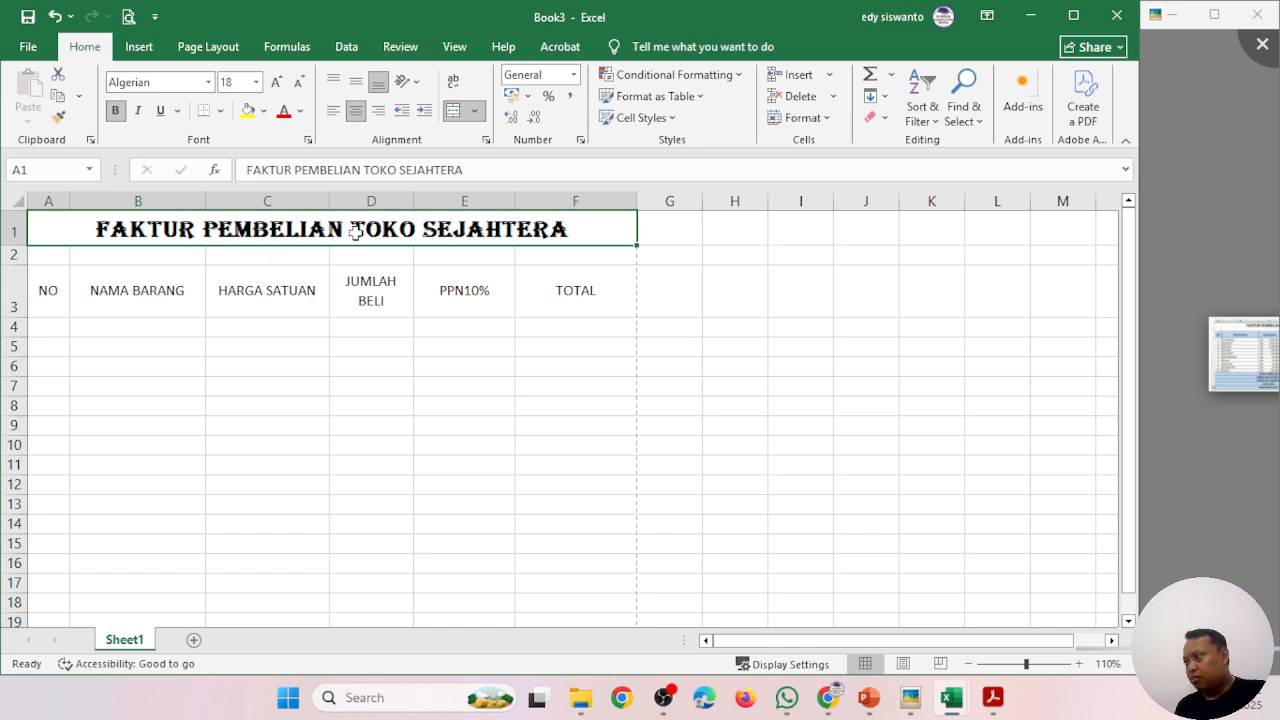
click(301, 112)
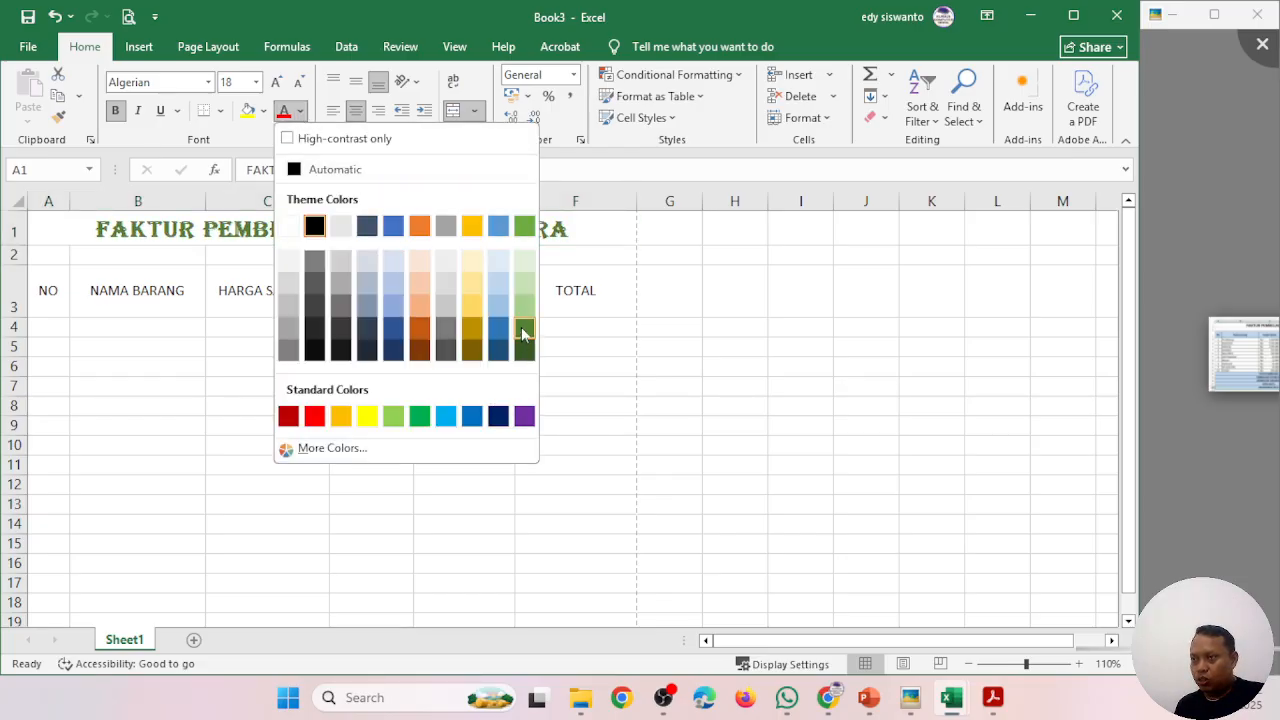
click(524, 416)
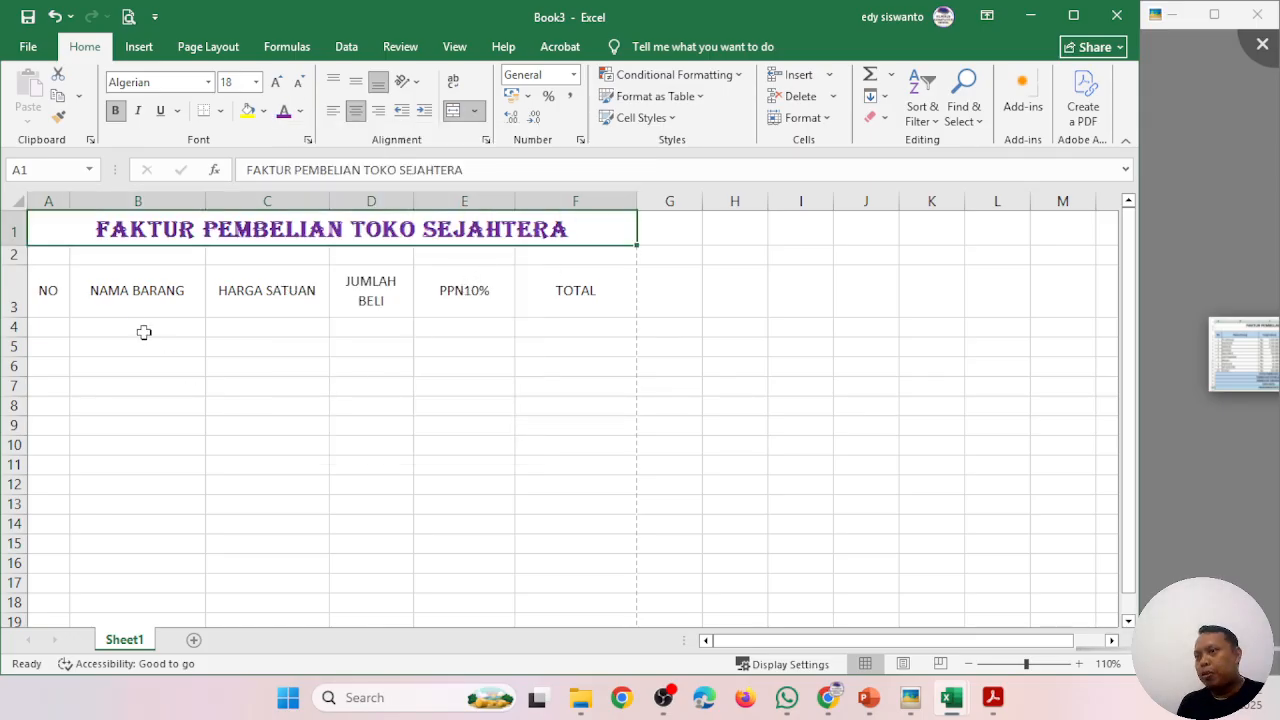
- Make the column headings in A3:F3 bold and change their font to Adobe Song Std L
drag(52, 288, 573, 266)
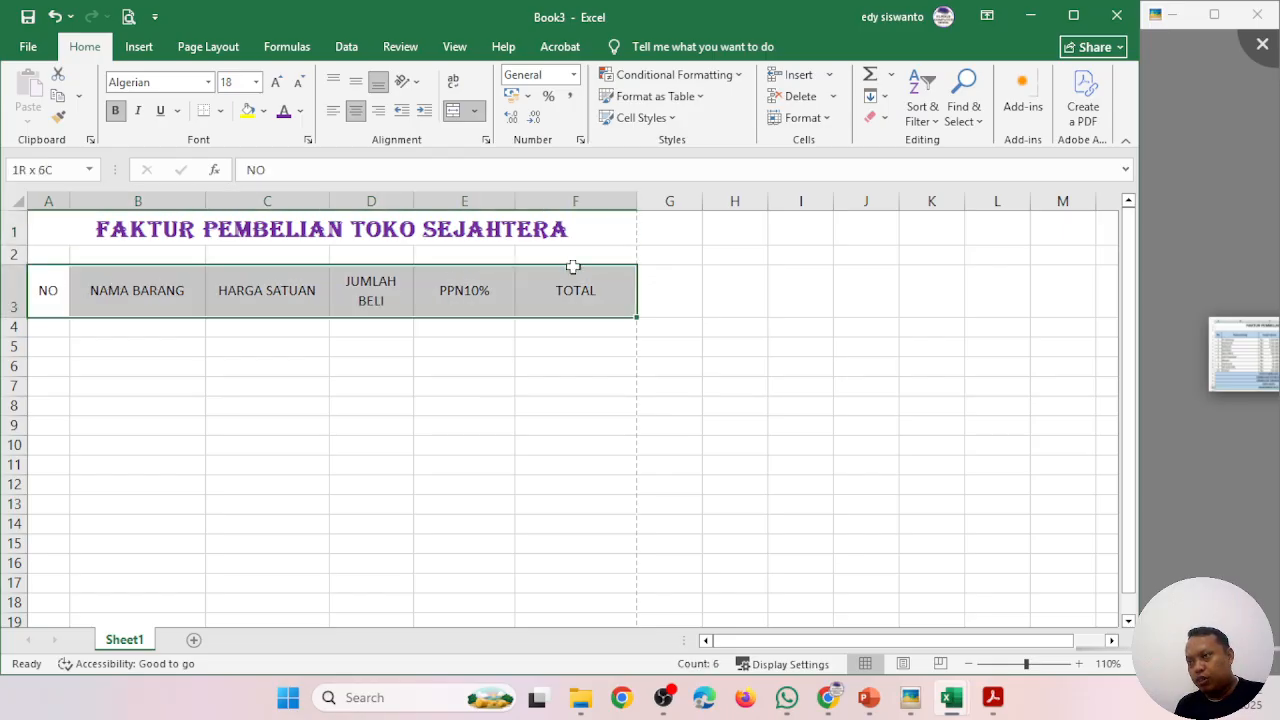
click(115, 110)
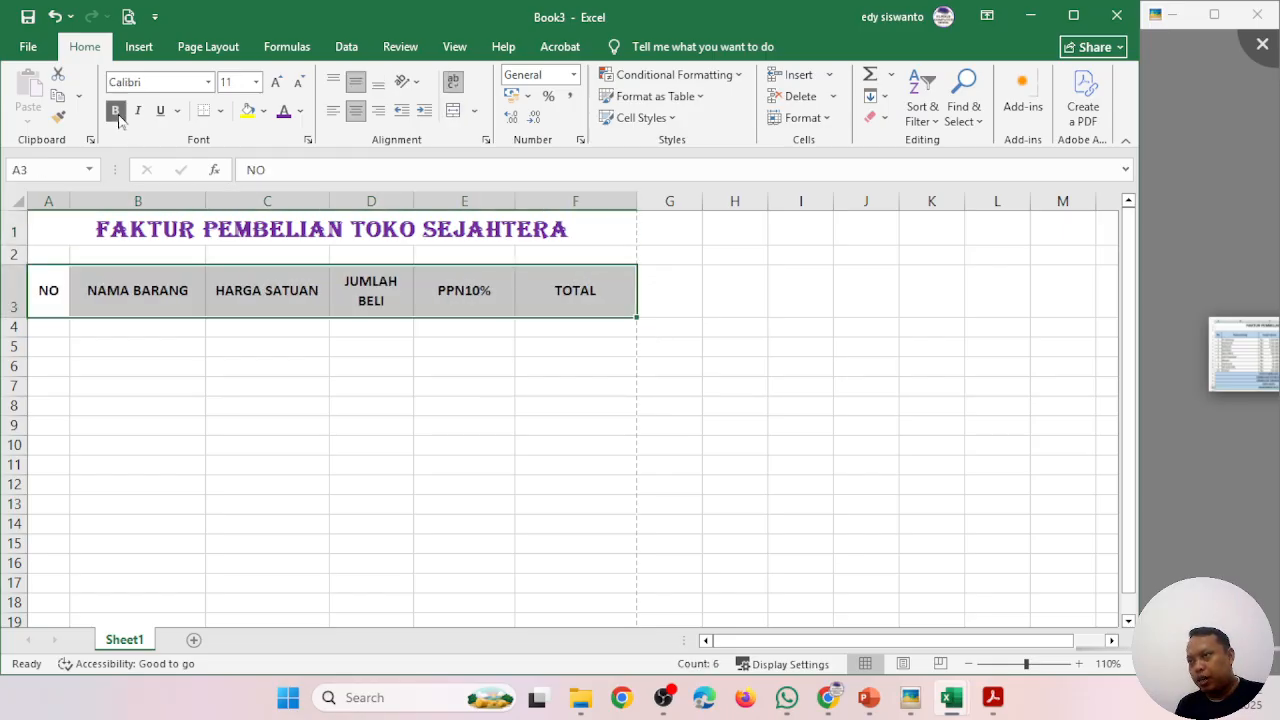
click(208, 82)
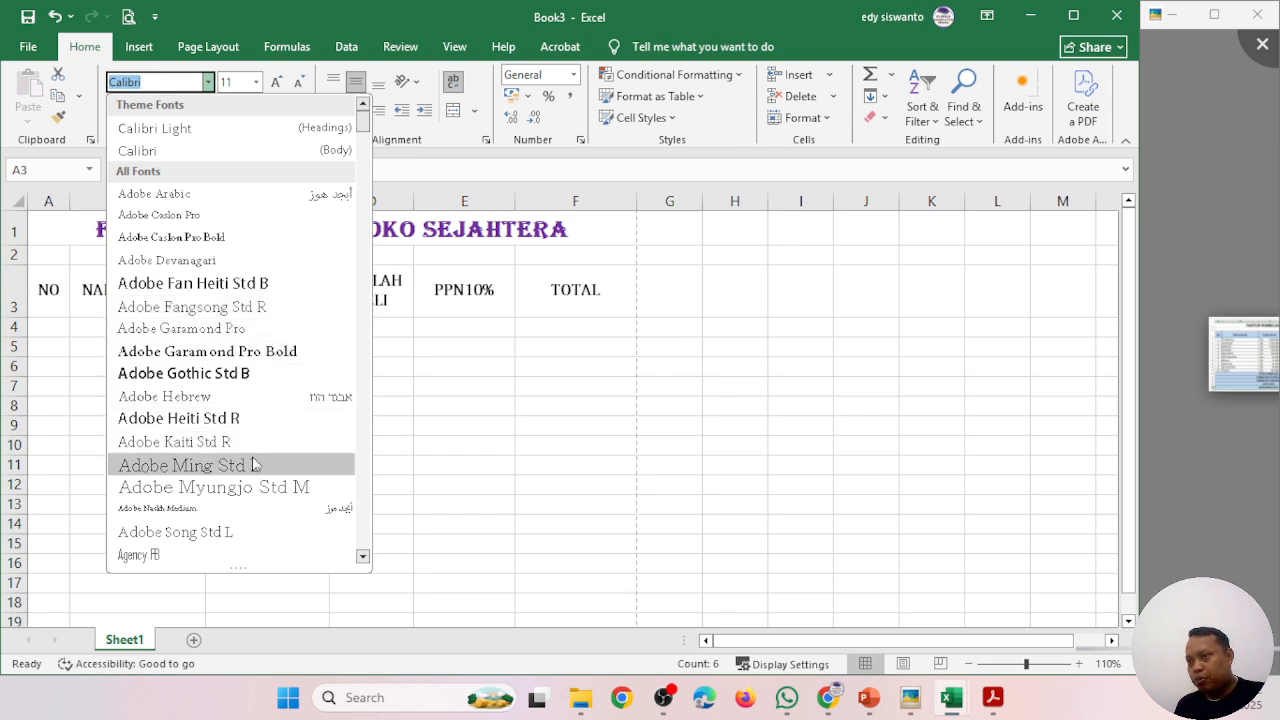
click(246, 533)
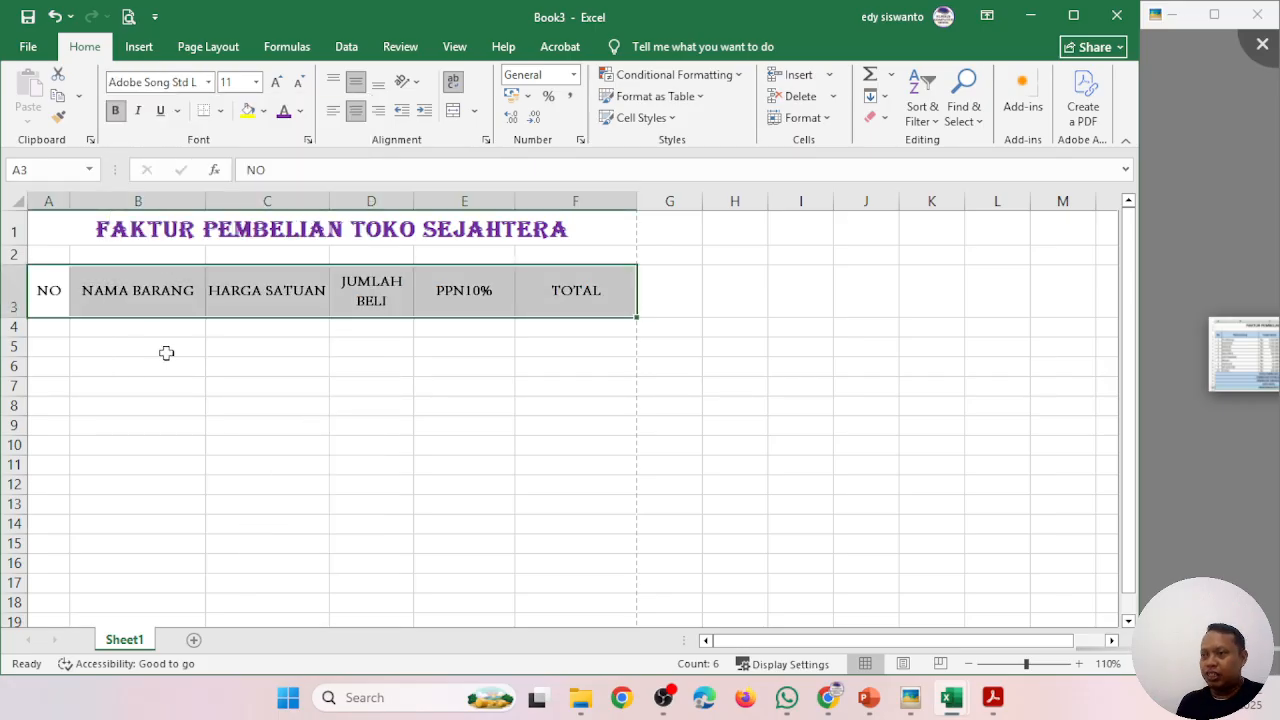
click(59, 326)
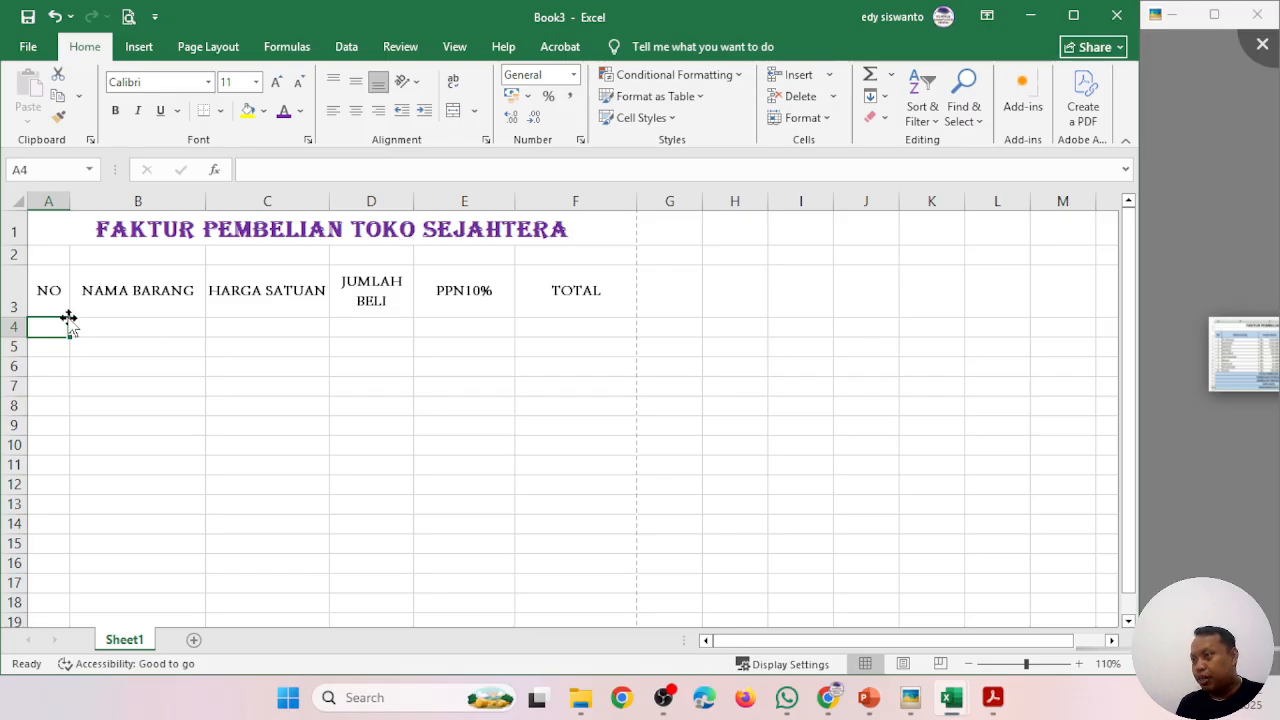
drag(52, 294, 560, 294)
right_click(240, 297)
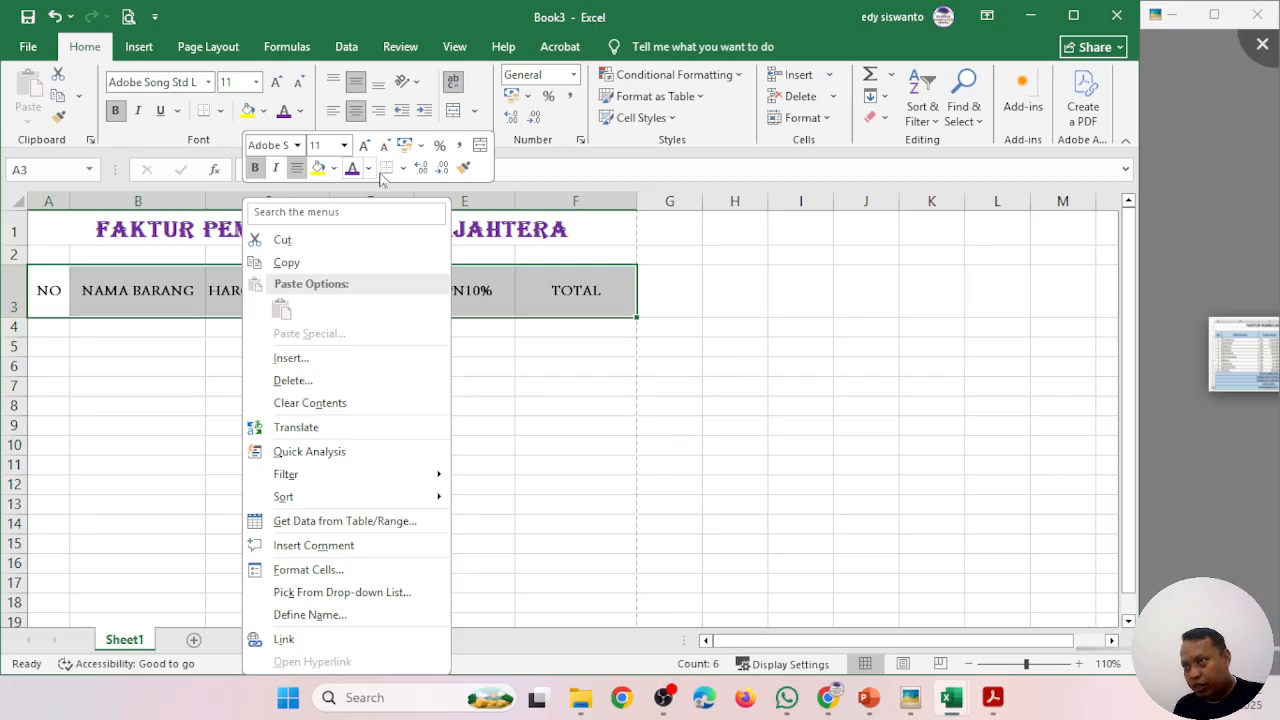
click(542, 290)
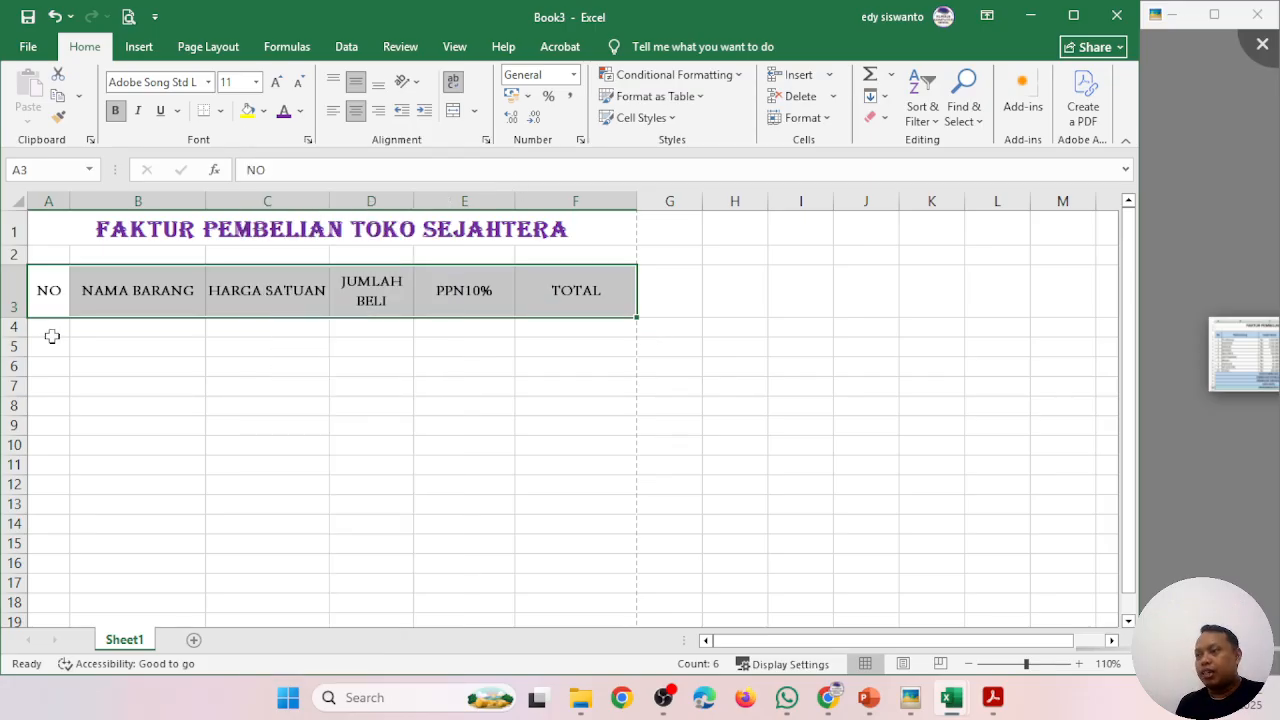
- Narrow the Excel window beside the reference picture and enlarge the picture so its item rows are readable
click(48, 330)
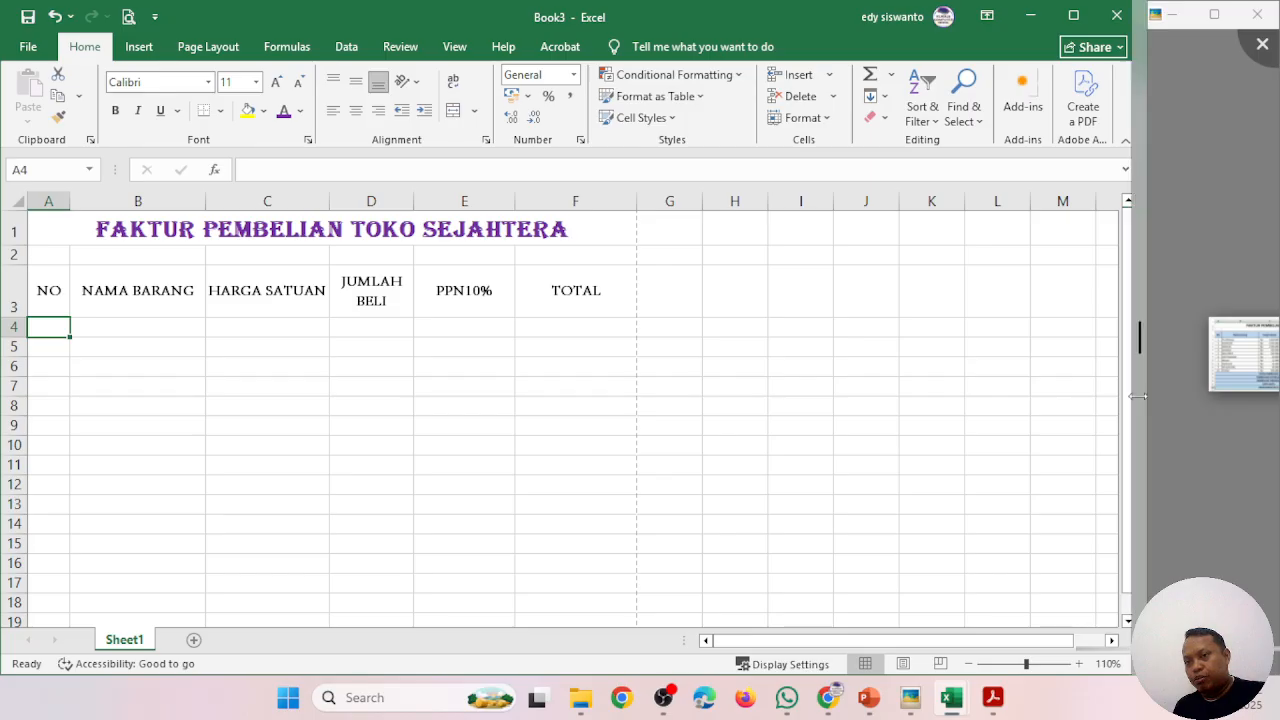
drag(1126, 389, 730, 398)
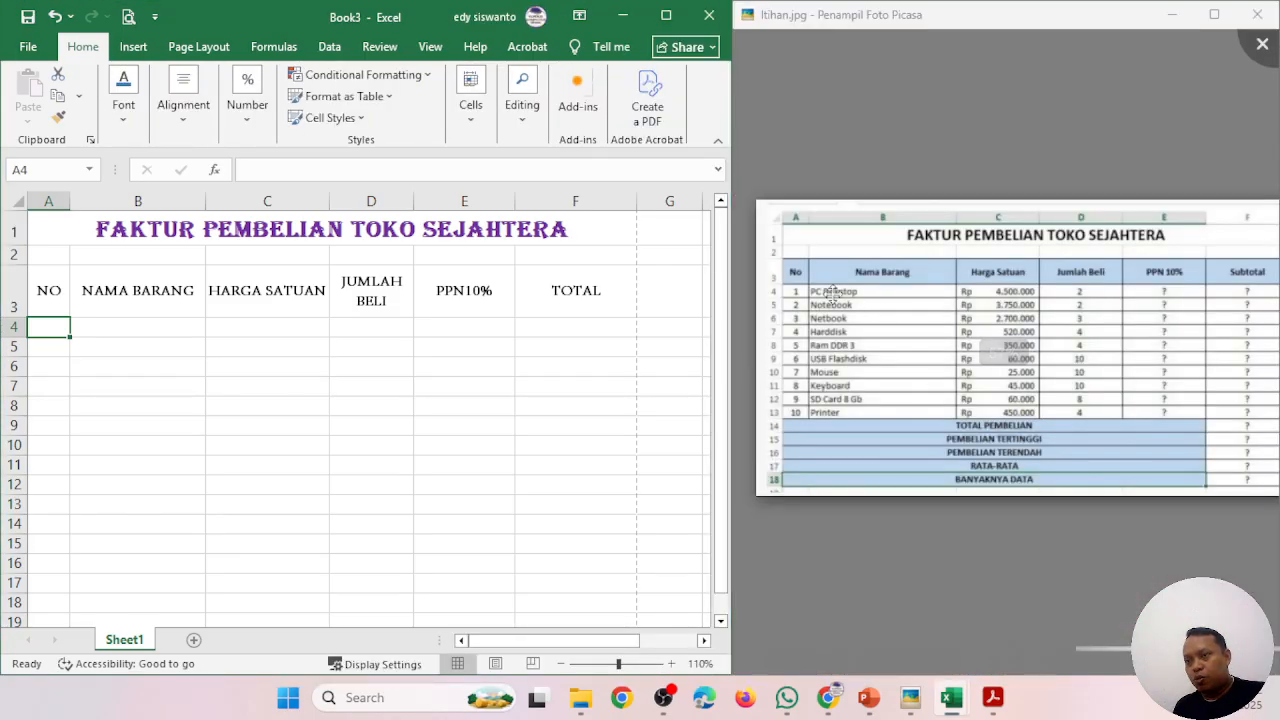
scroll(842, 342, up, 3)
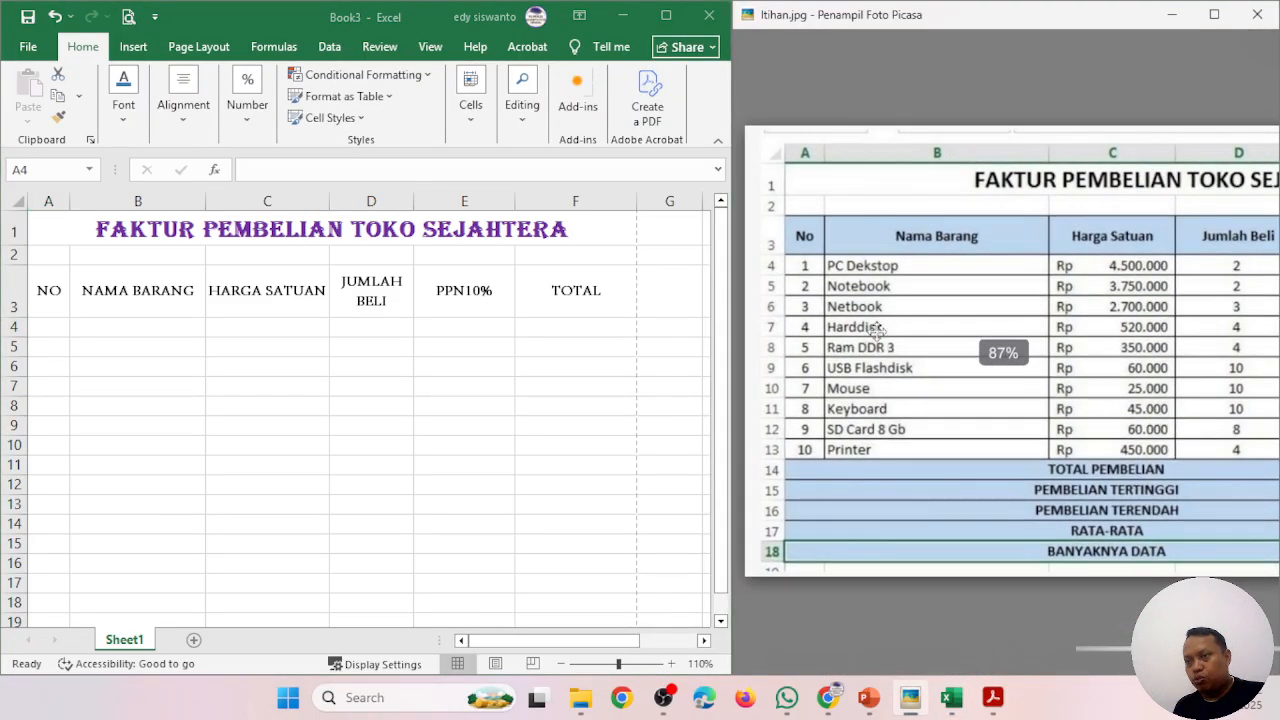
- Enter 1 and 2 in A4:A5 and fill the number series down to 10 in A13
click(48, 327)
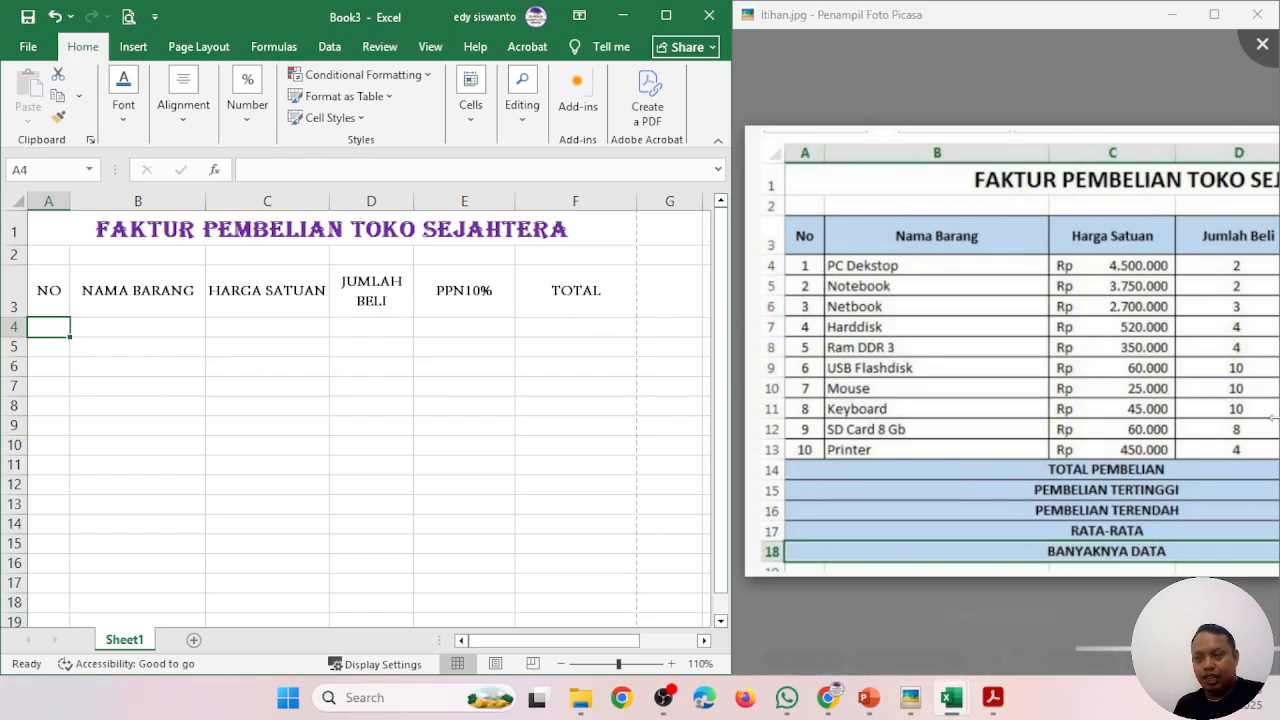
text(1)
key(Return)
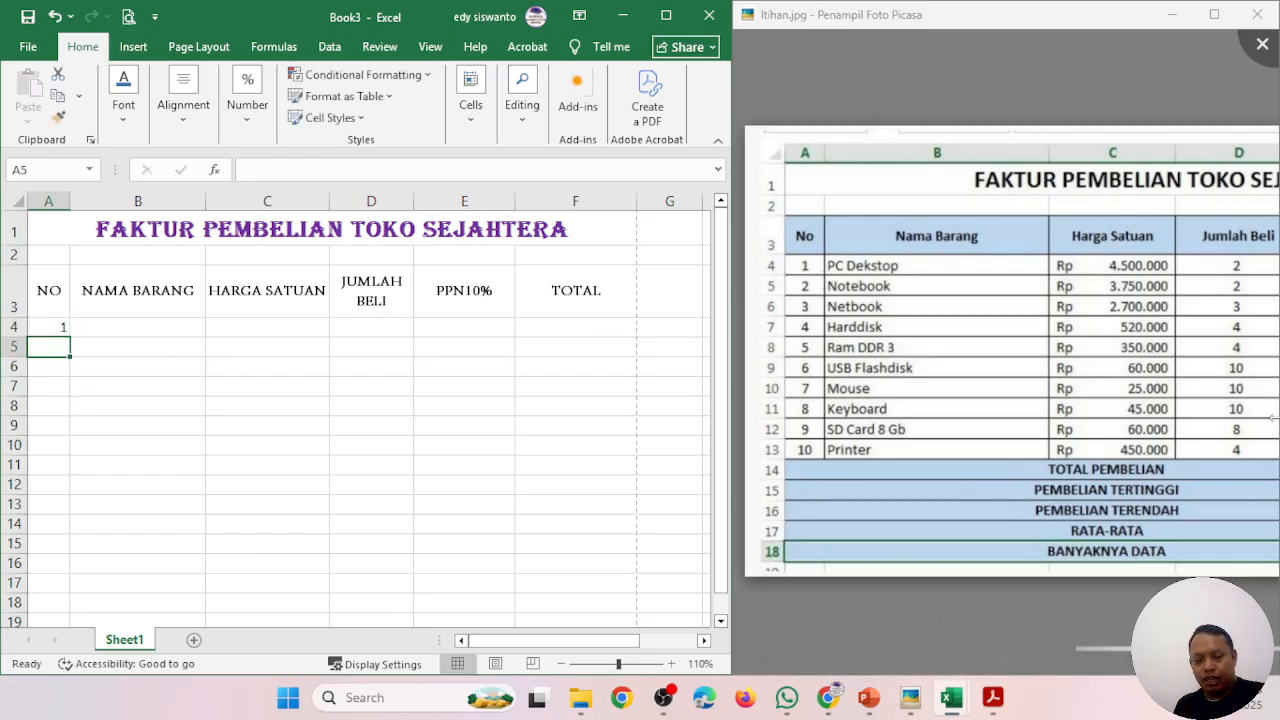
text(2)
key(Return)
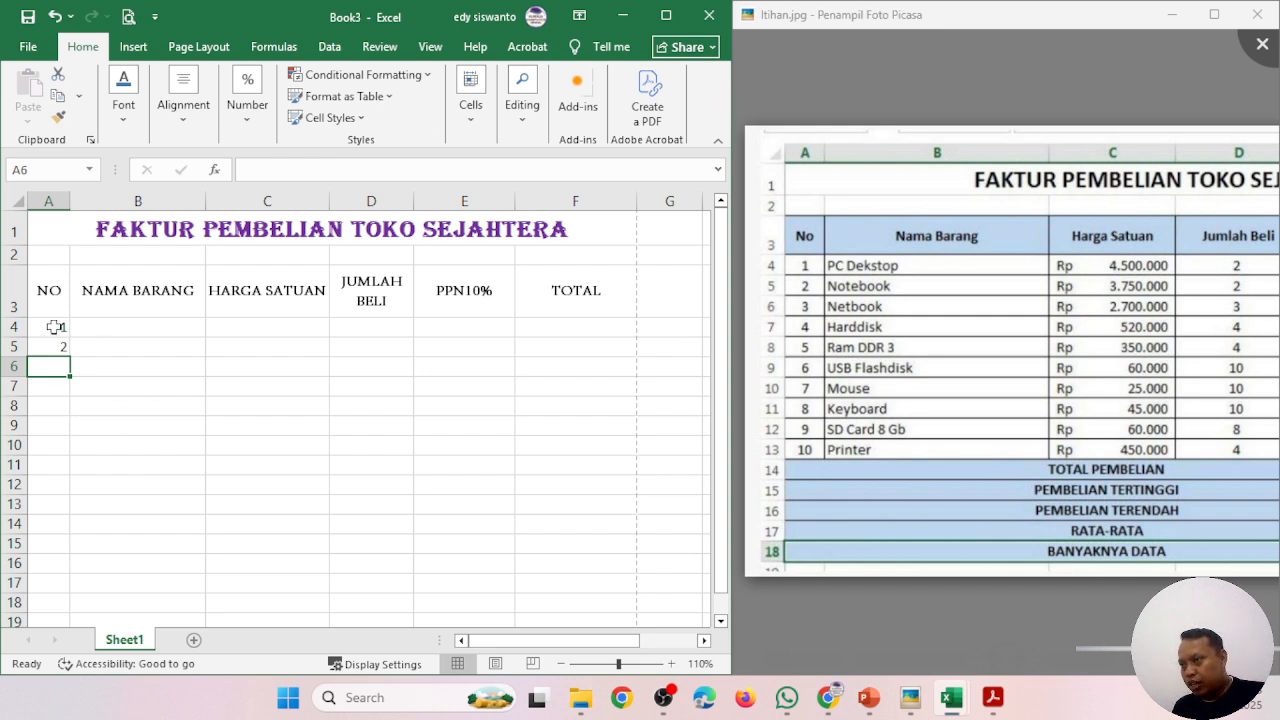
drag(54, 326, 55, 349)
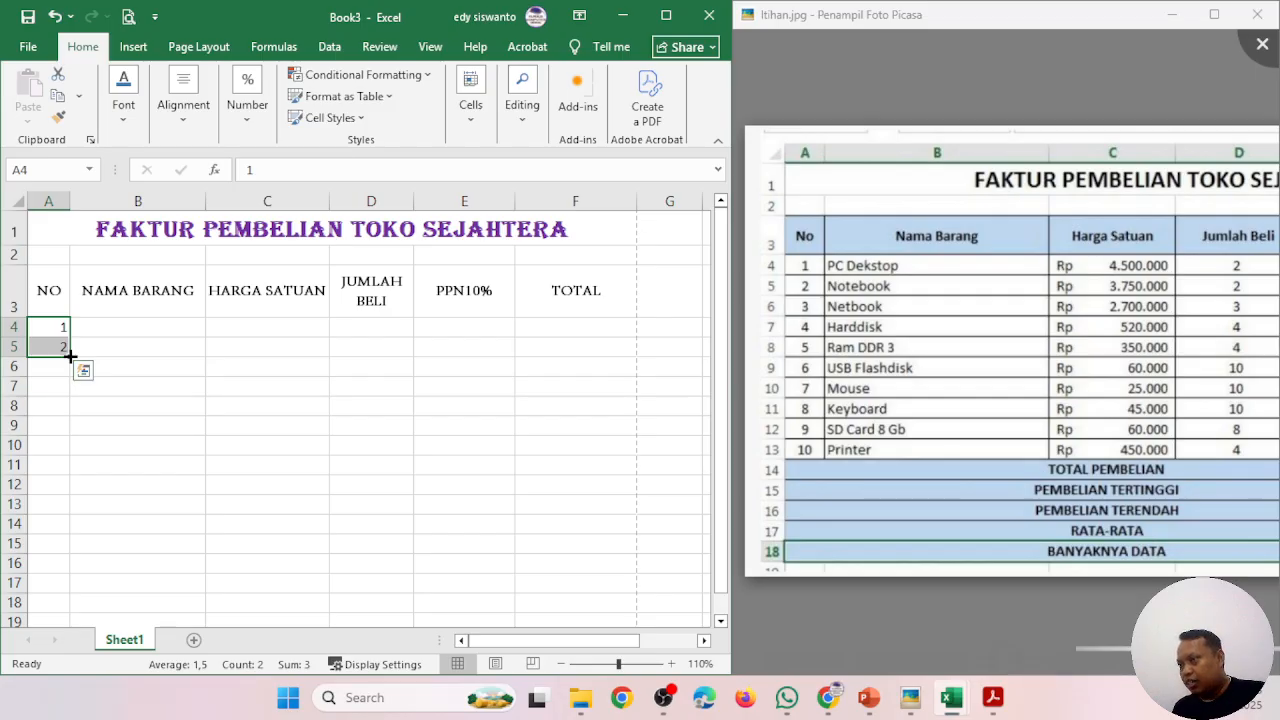
drag(70, 355, 72, 513)
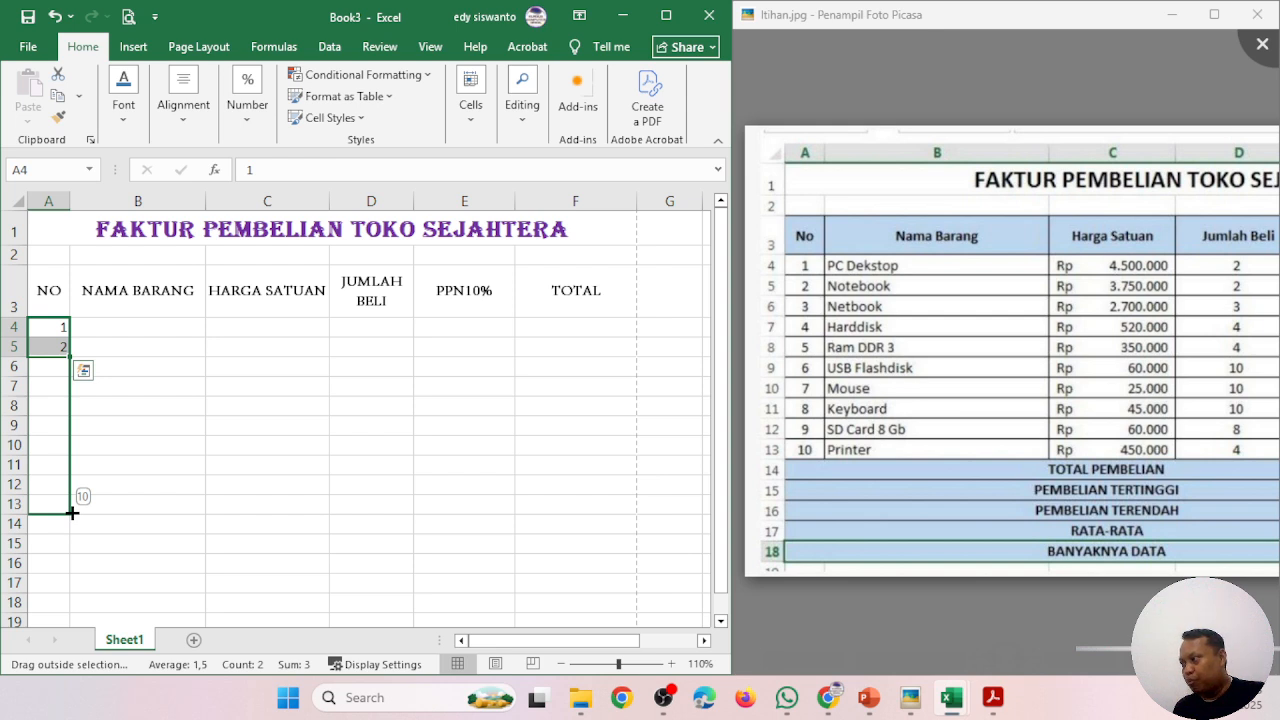
drag(72, 513, 72, 513)
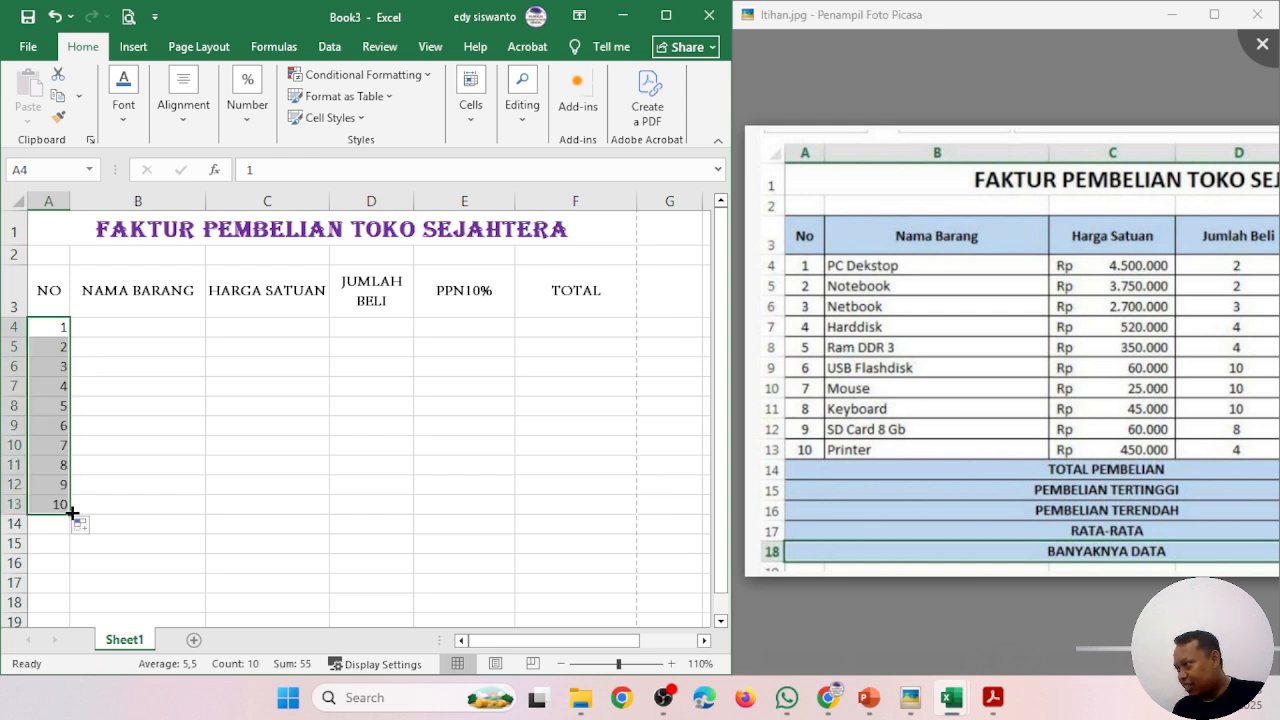
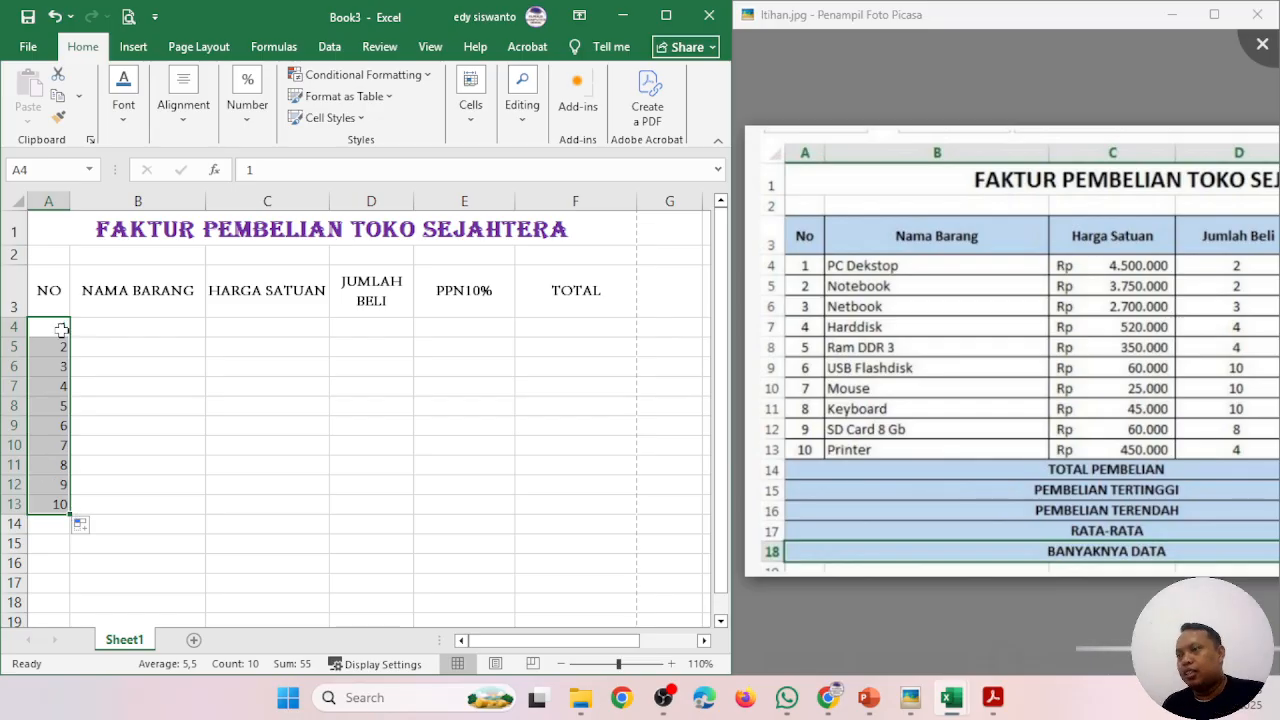
- Centre the row numbers in A4:A13 horizontally
drag(49, 327, 18, 510)
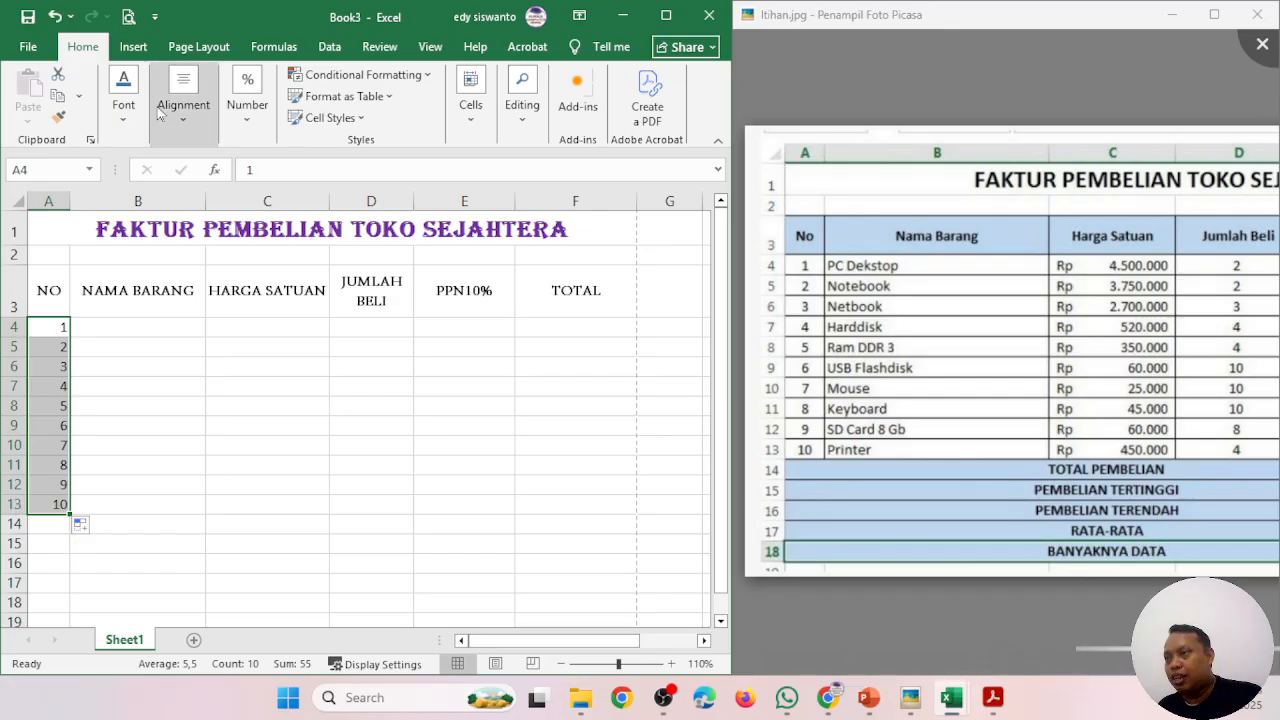
click(183, 127)
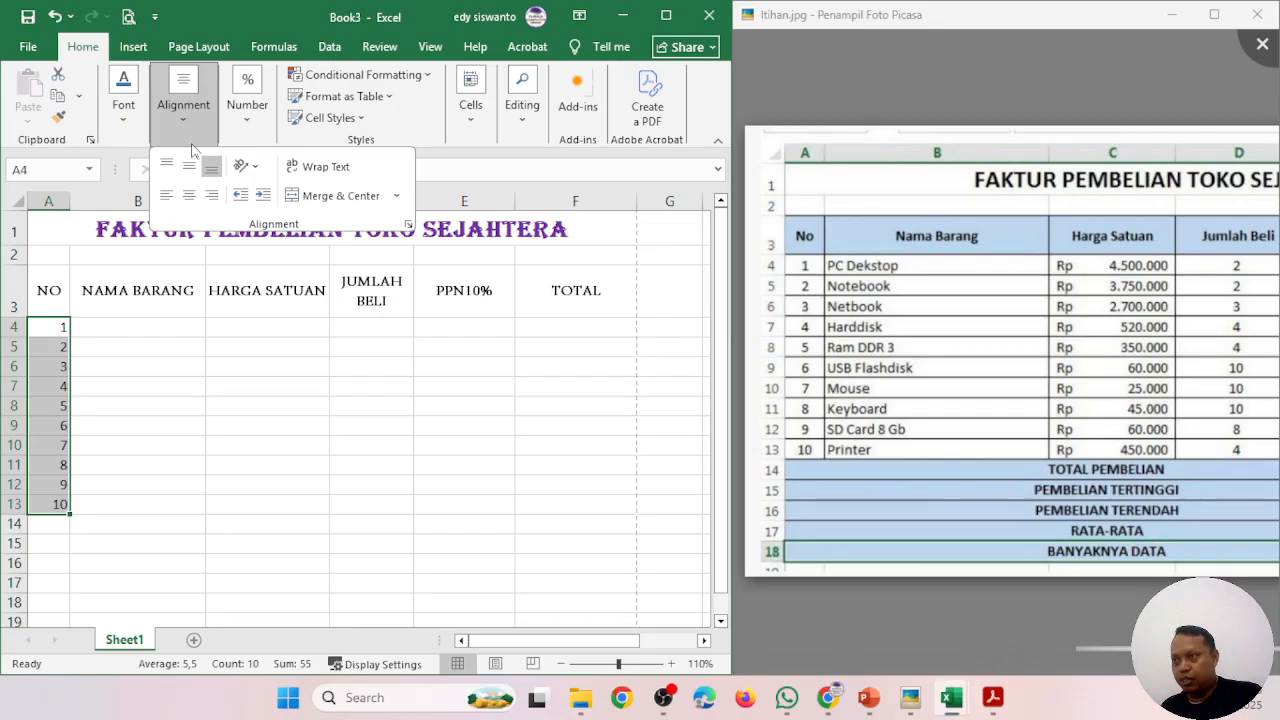
click(189, 196)
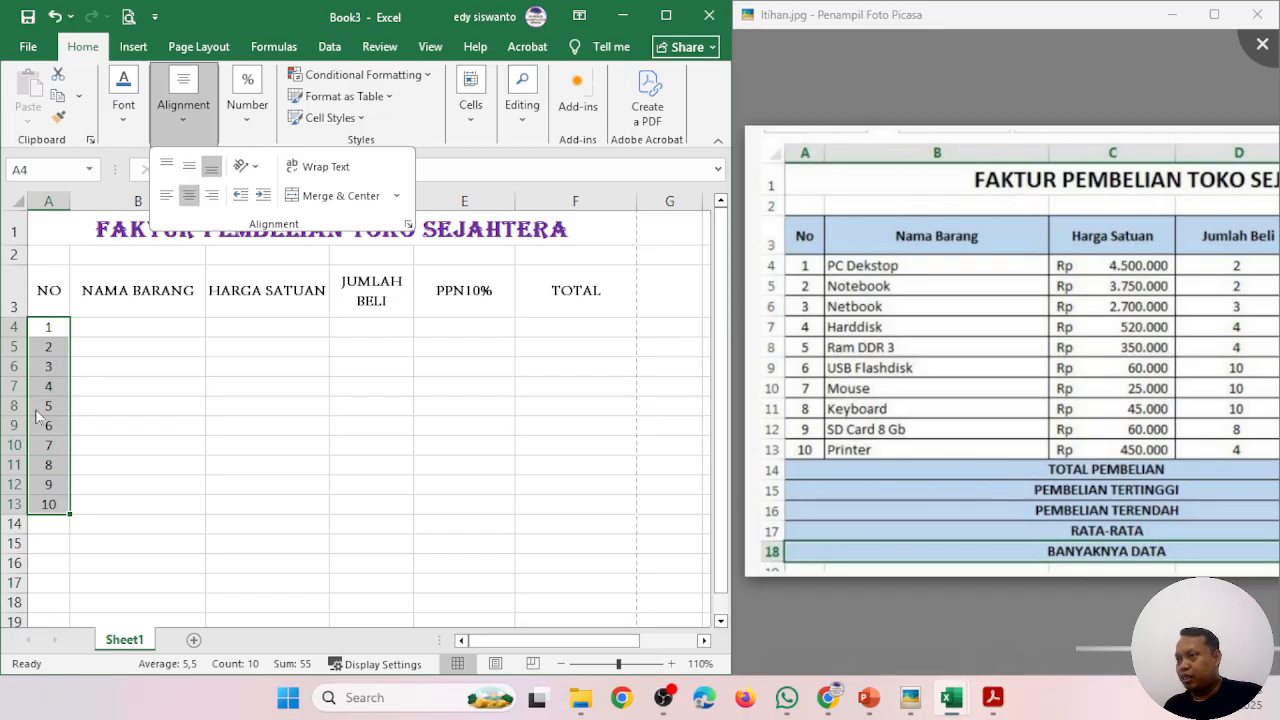
click(134, 318)
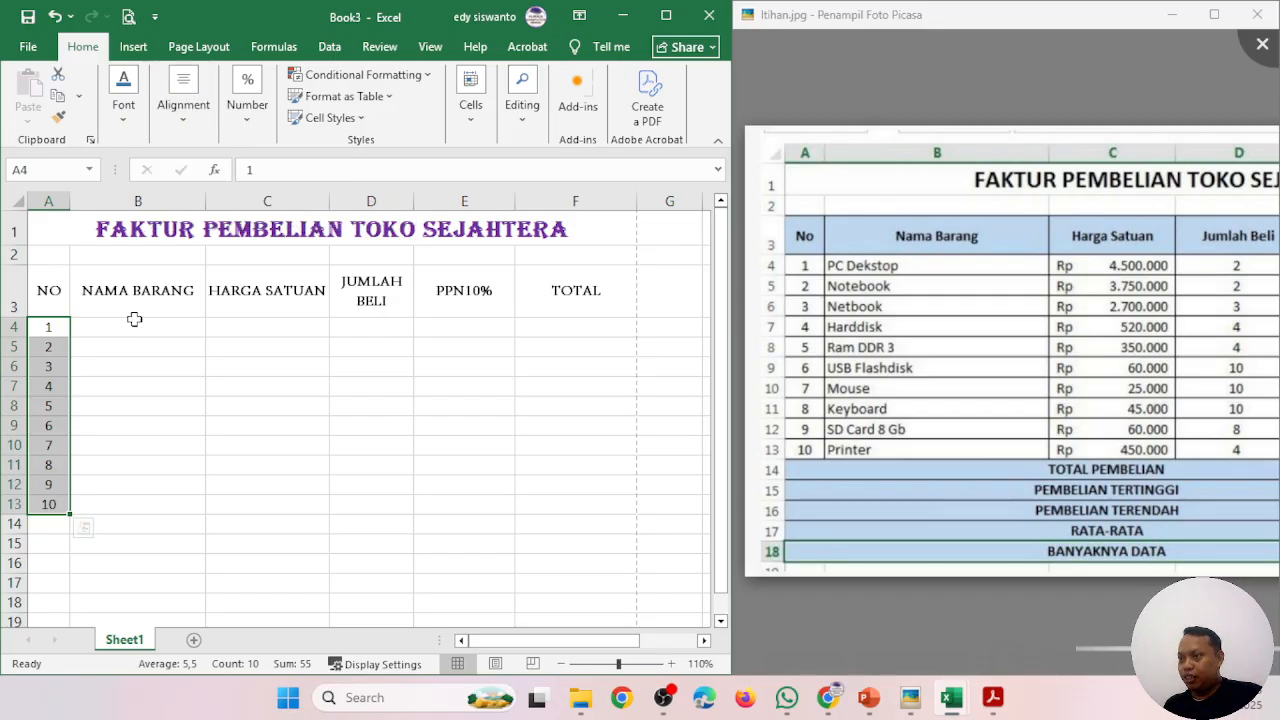
- Enter 1 and 3 in B4:B5 and fill the odd-number series down to B13
click(105, 327)
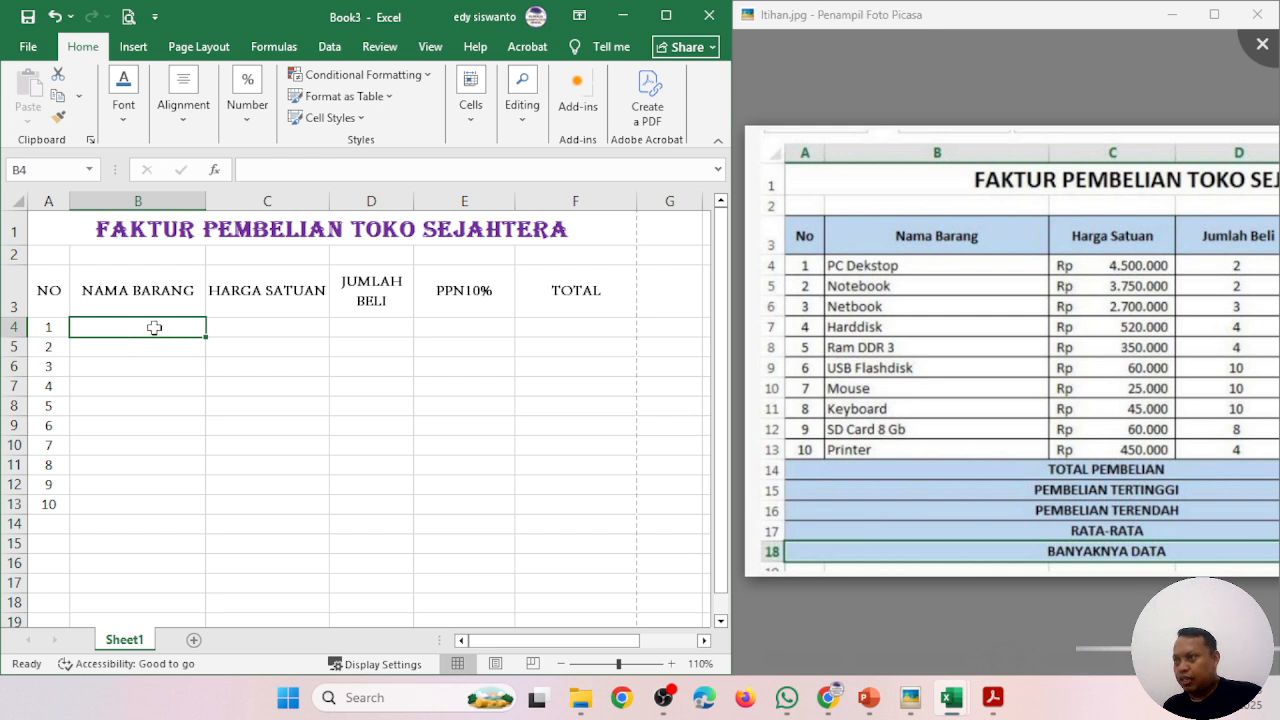
text(1)
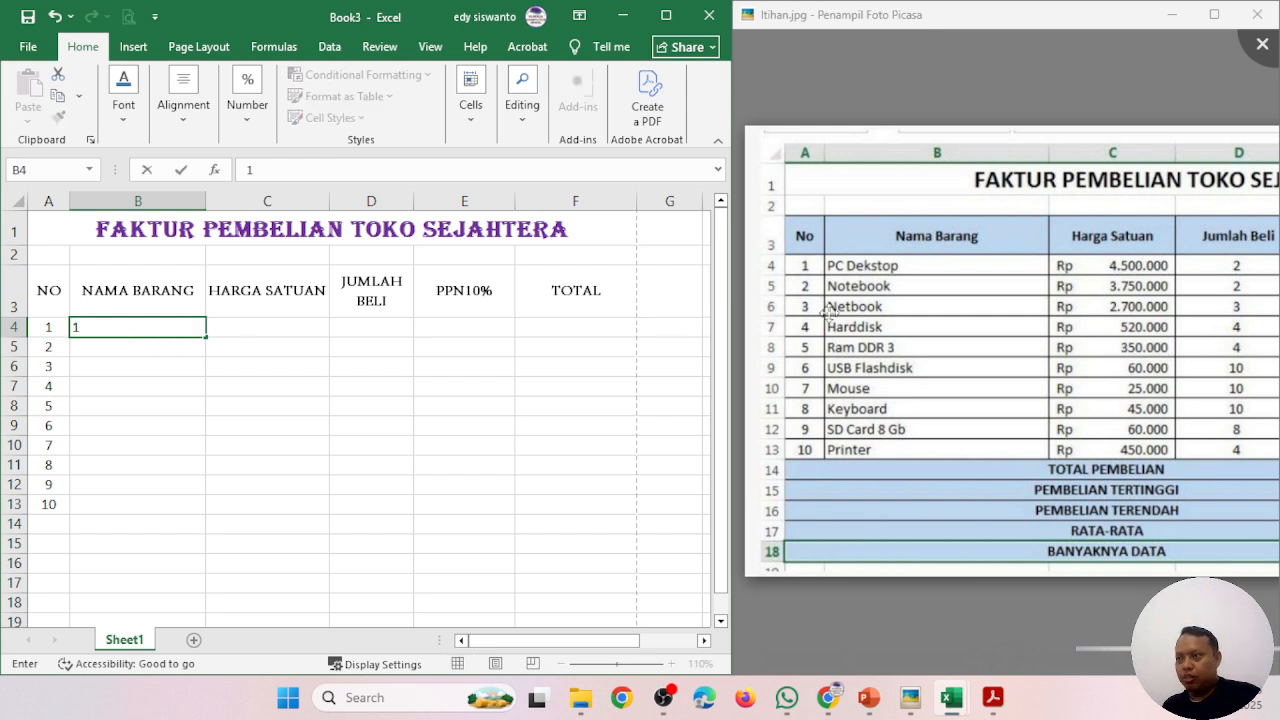
key(Return)
text(3)
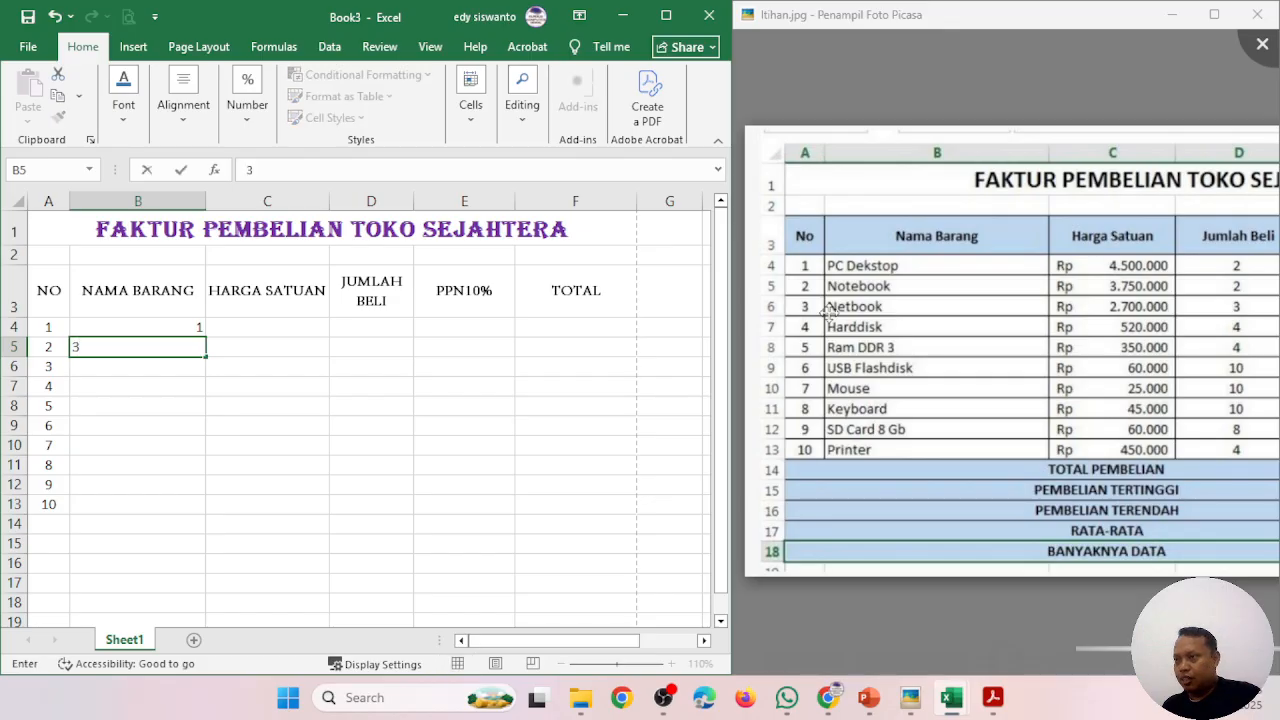
key(Return)
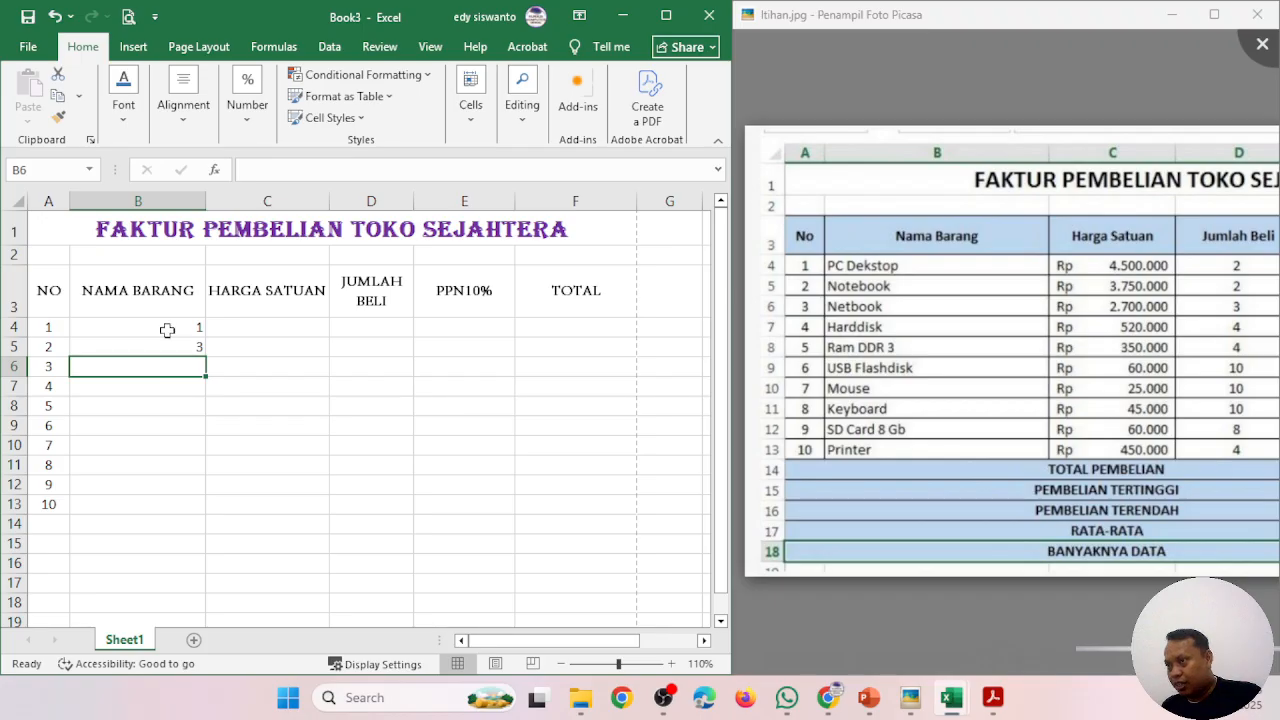
drag(167, 330, 212, 482)
drag(210, 510, 210, 510)
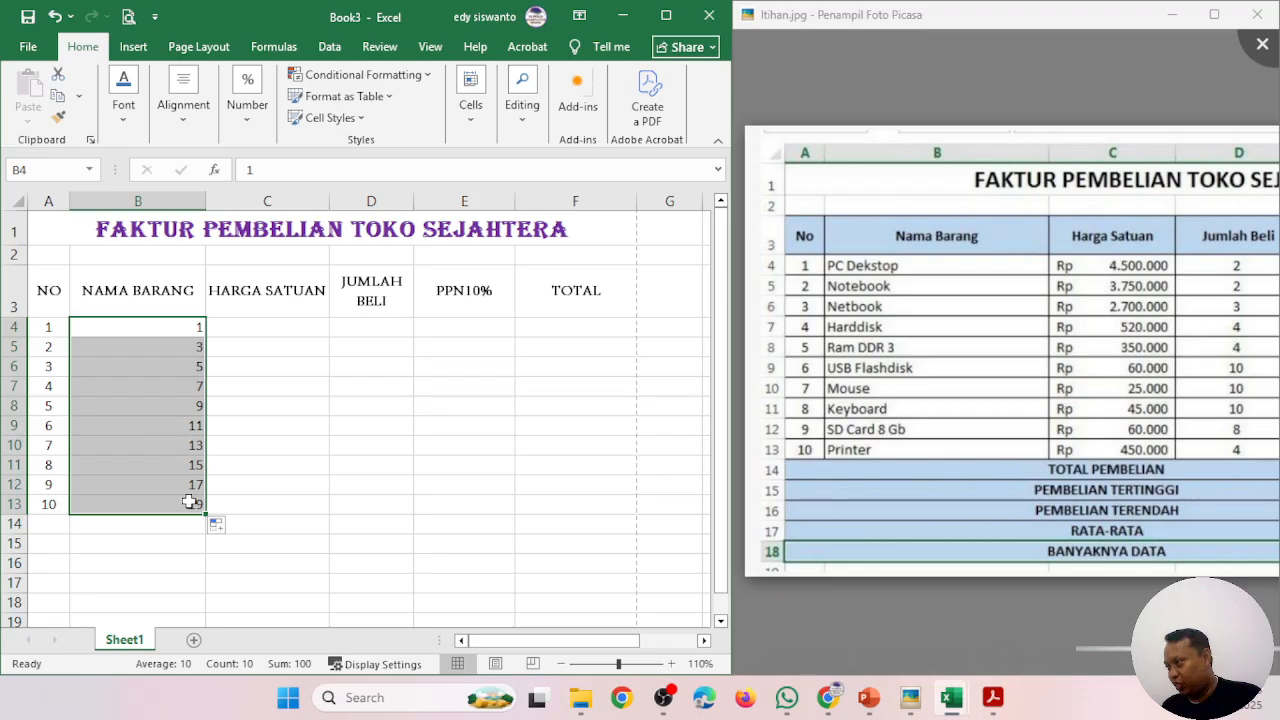
- Undo the odd-number fill and both starting values in the NAMA BARANG column
click(56, 17)
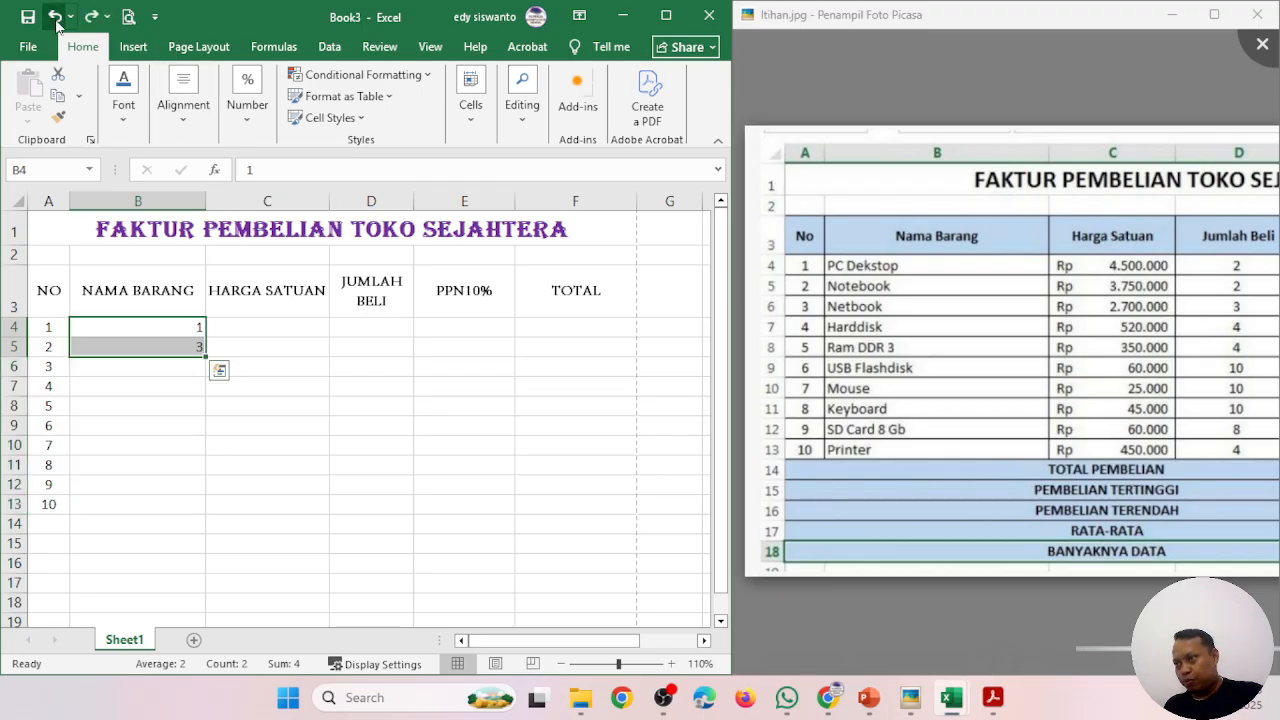
click(55, 17)
click(56, 17)
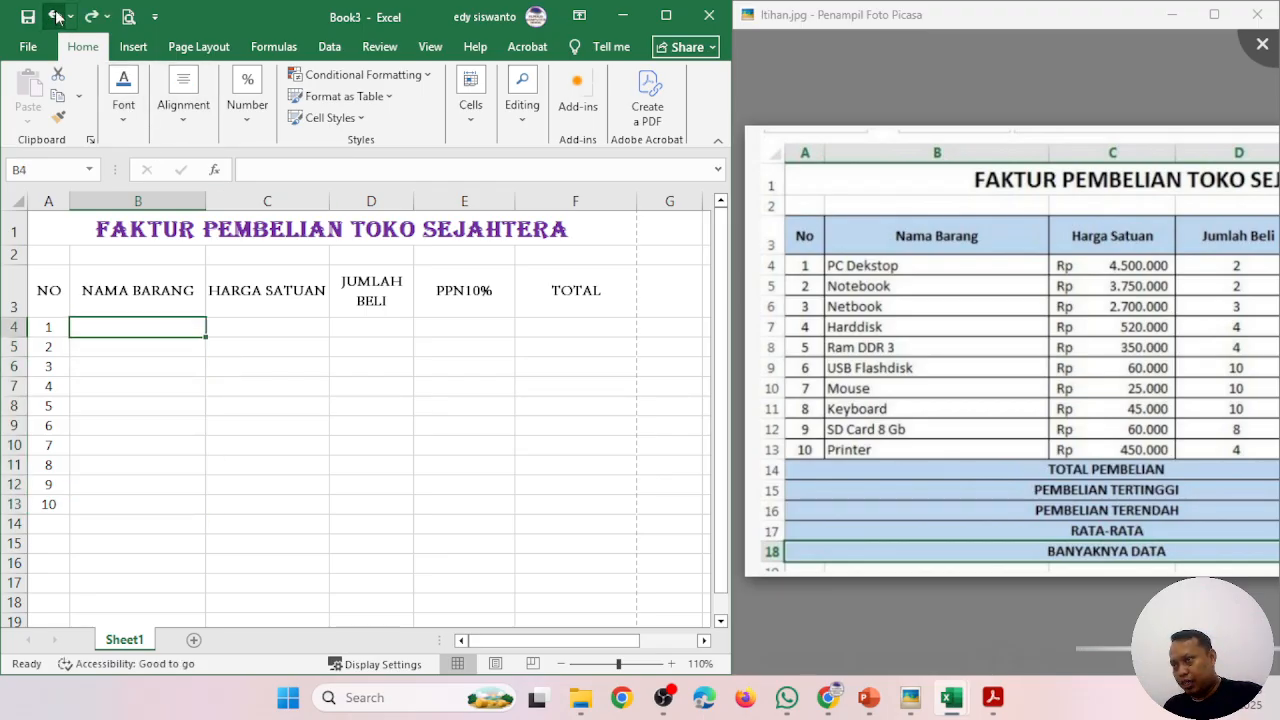
- Enter 0 and 2 in B4:B5 and fill the even-number series down to B13
text(0)
key(Return)
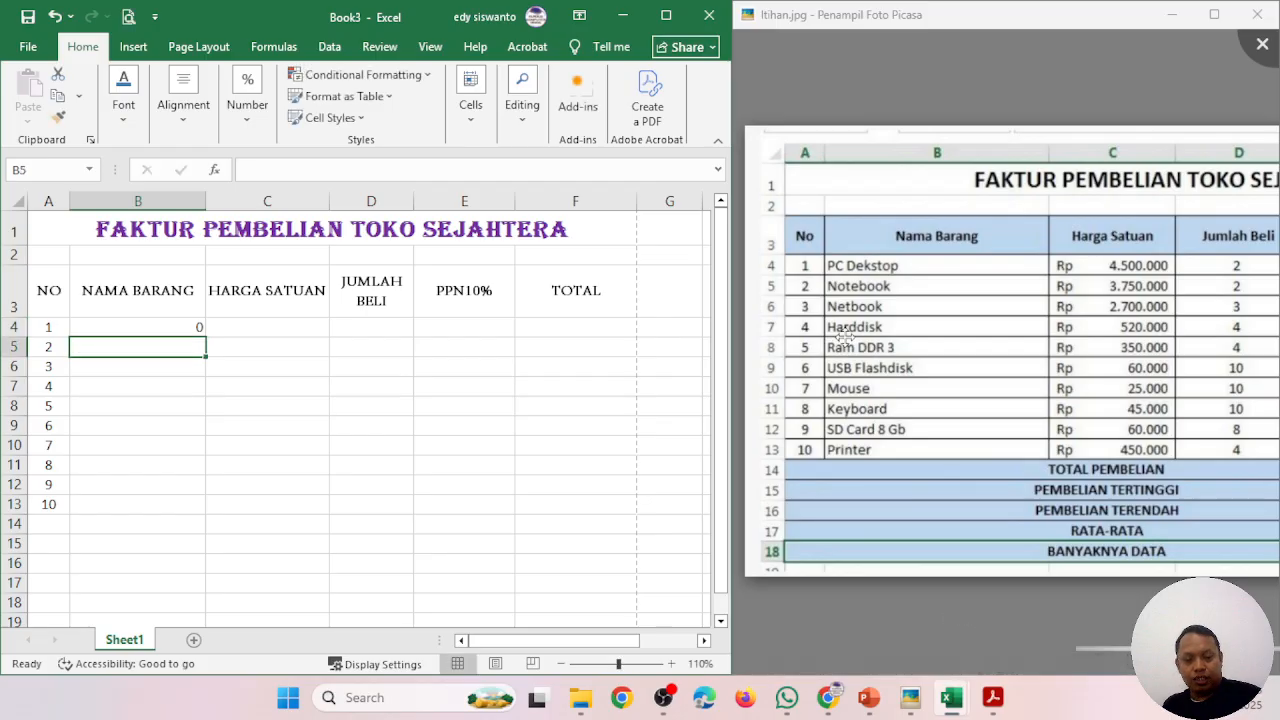
text(2)
key(Return)
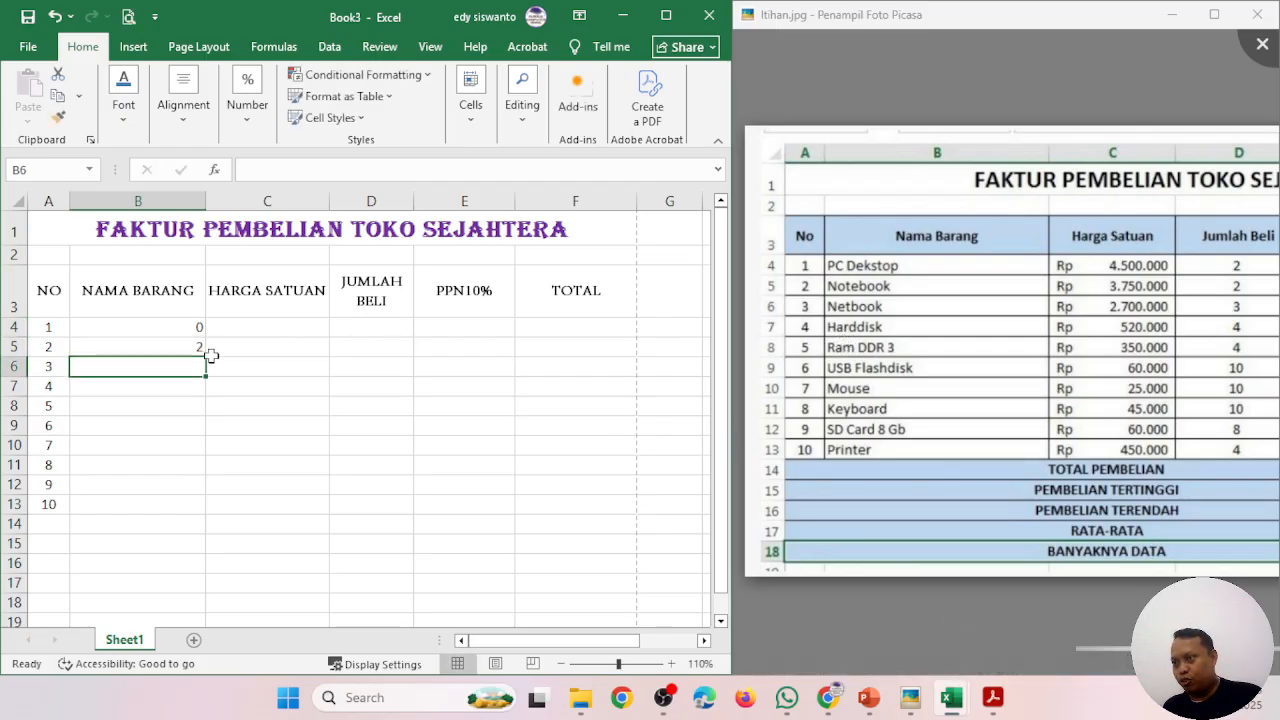
drag(176, 328, 204, 512)
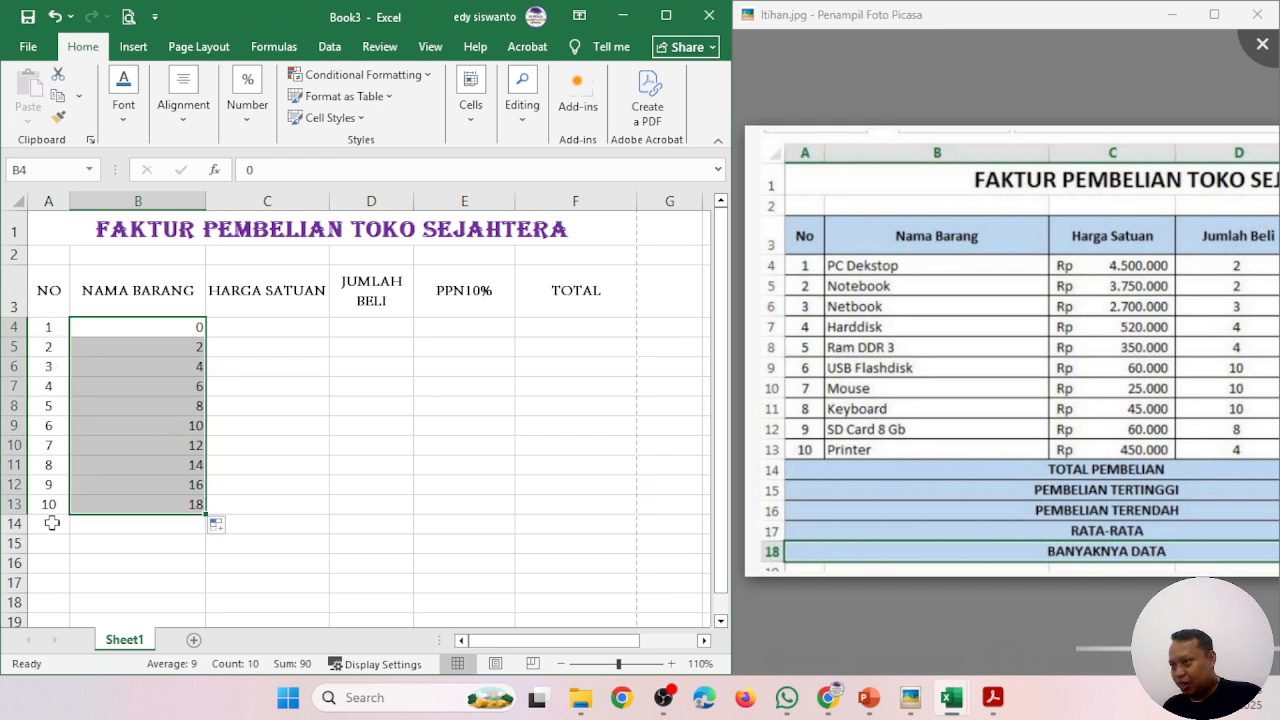
- Undo the even-number fill and both starting values in the NAMA BARANG column
click(55, 16)
click(55, 16)
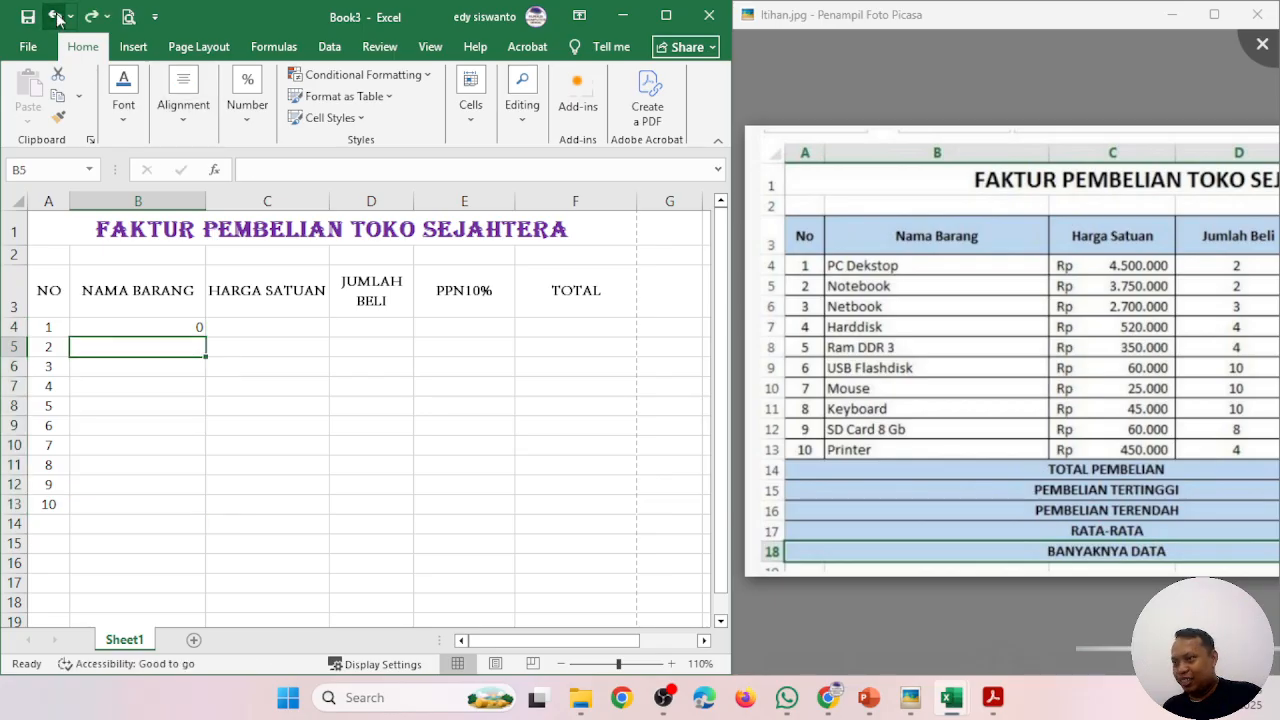
click(55, 16)
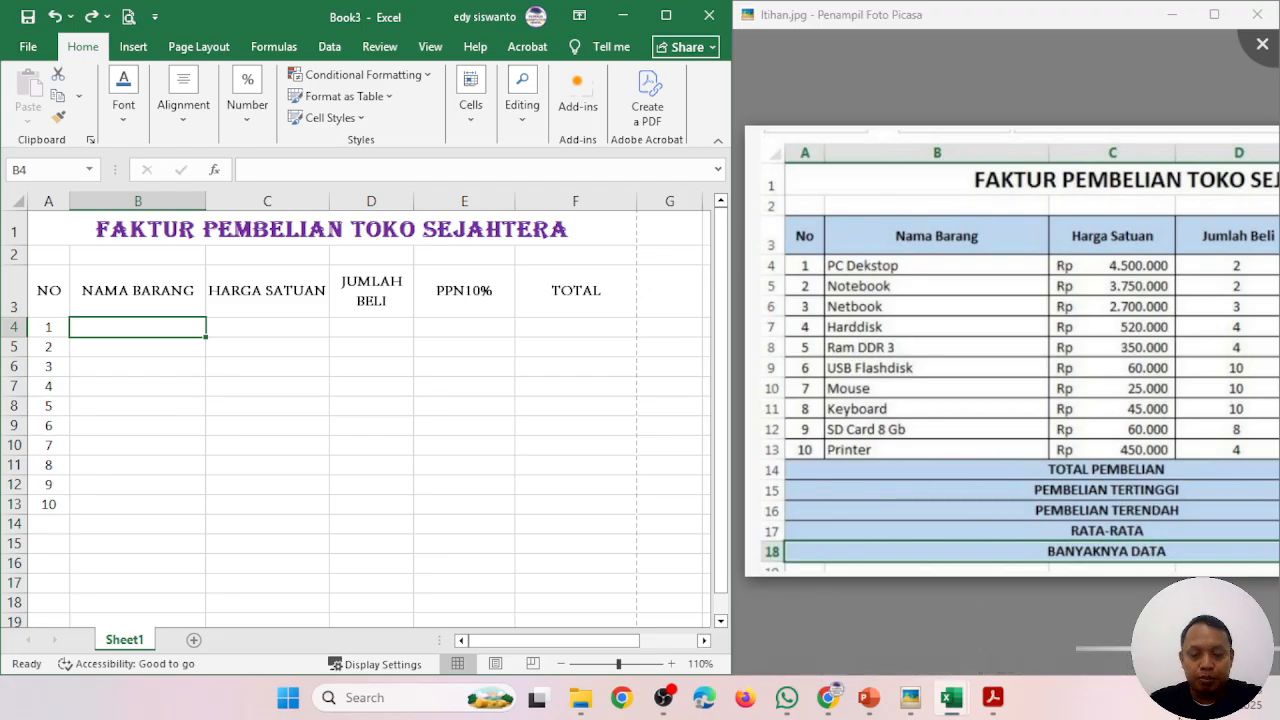
- Enter the item names PC DESKTOP, NOTEBOOK and NETBOOK in B4:B6 of the NAMA BARANG column
text(PC DE)
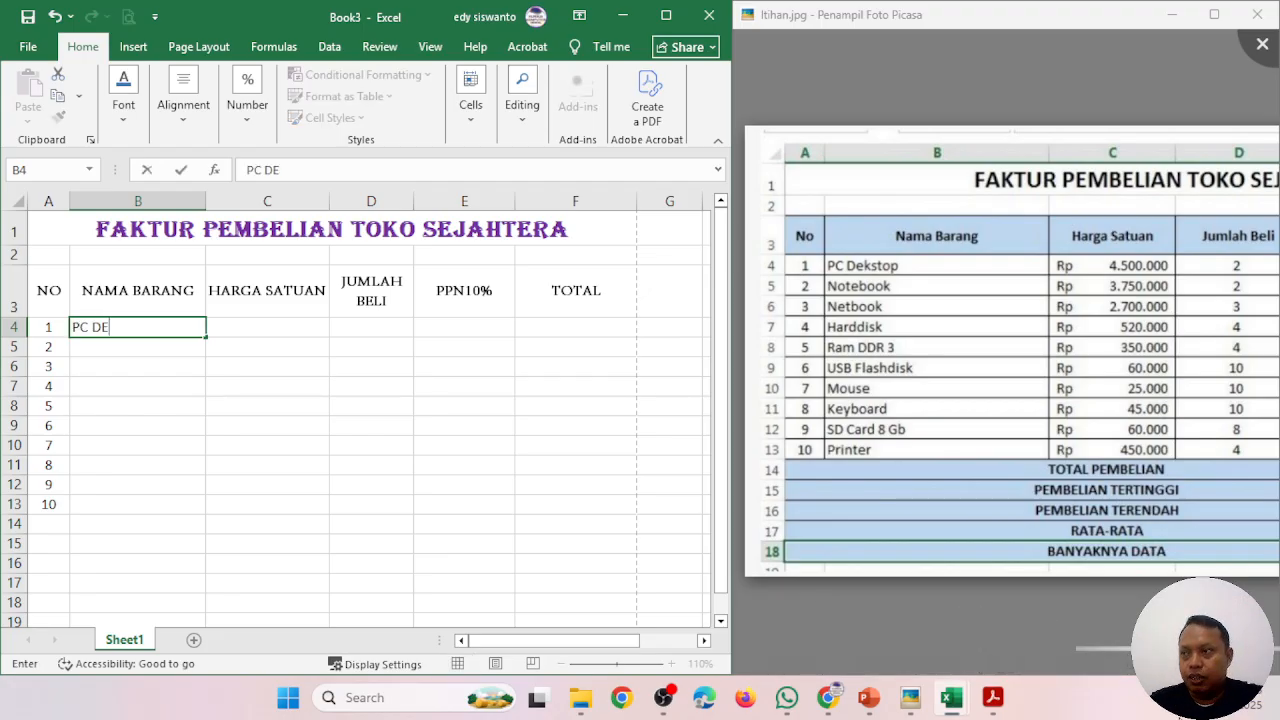
text(SKTOP)
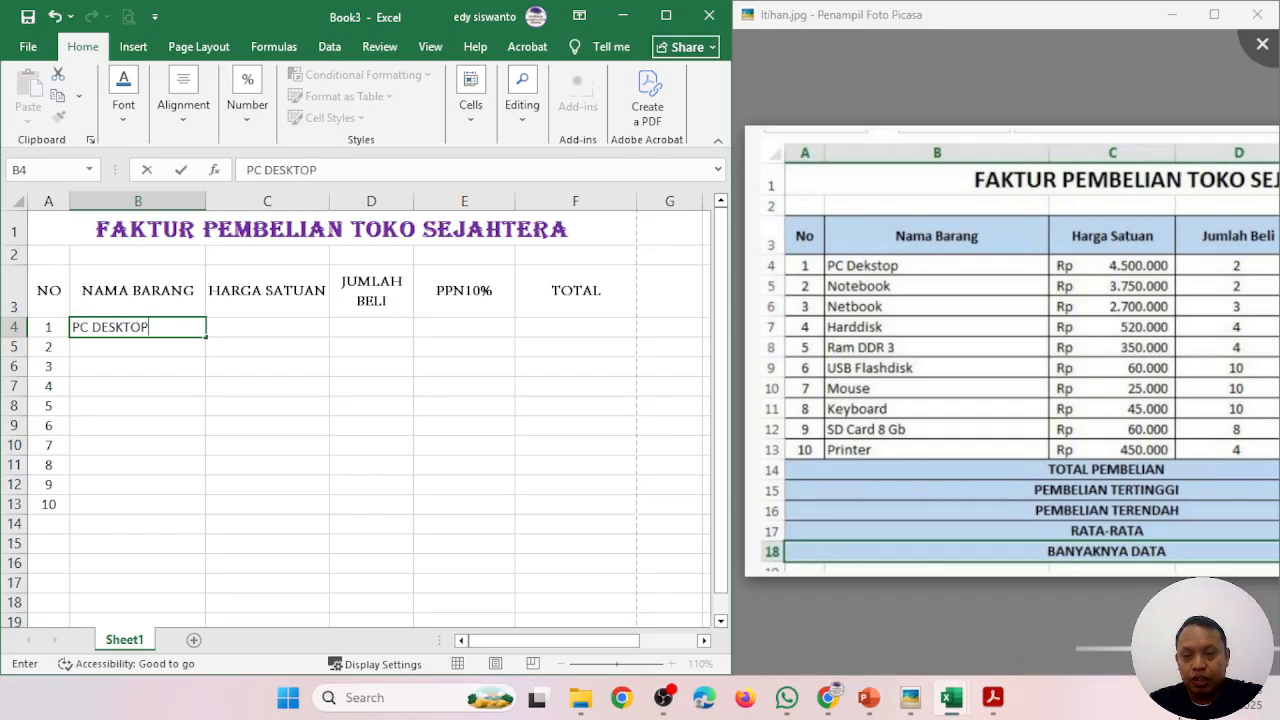
key(Return)
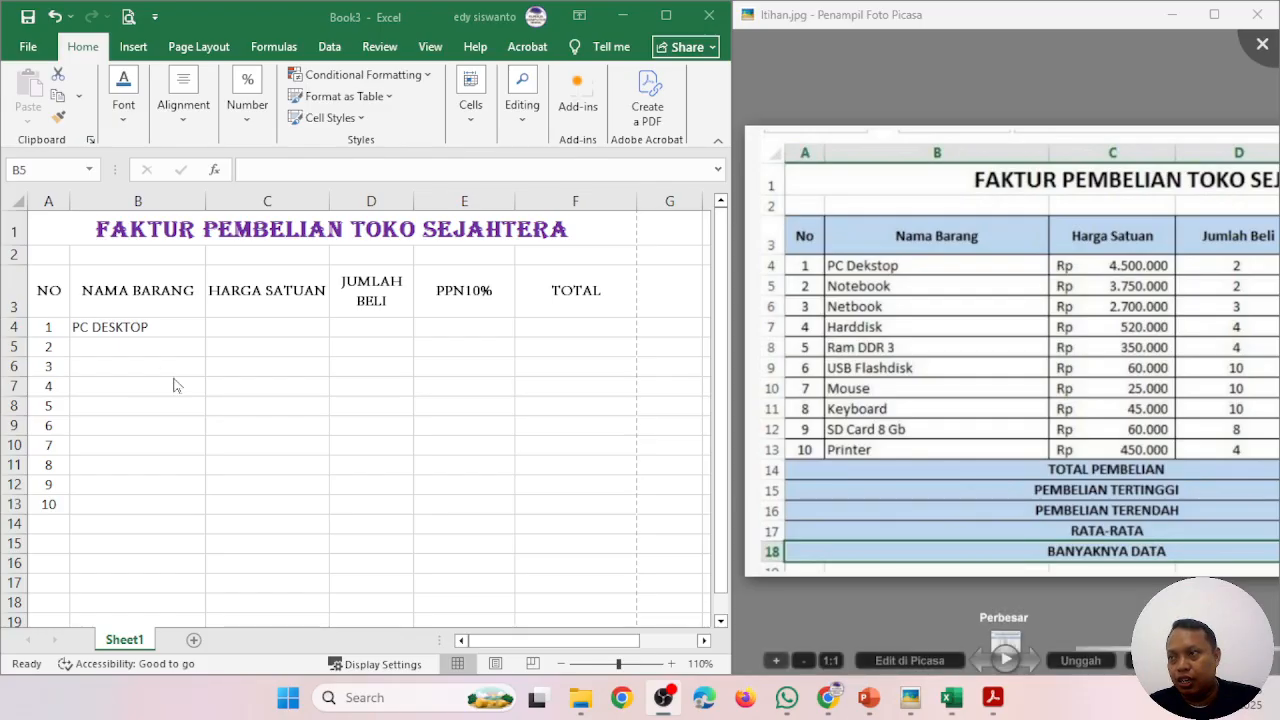
click(150, 344)
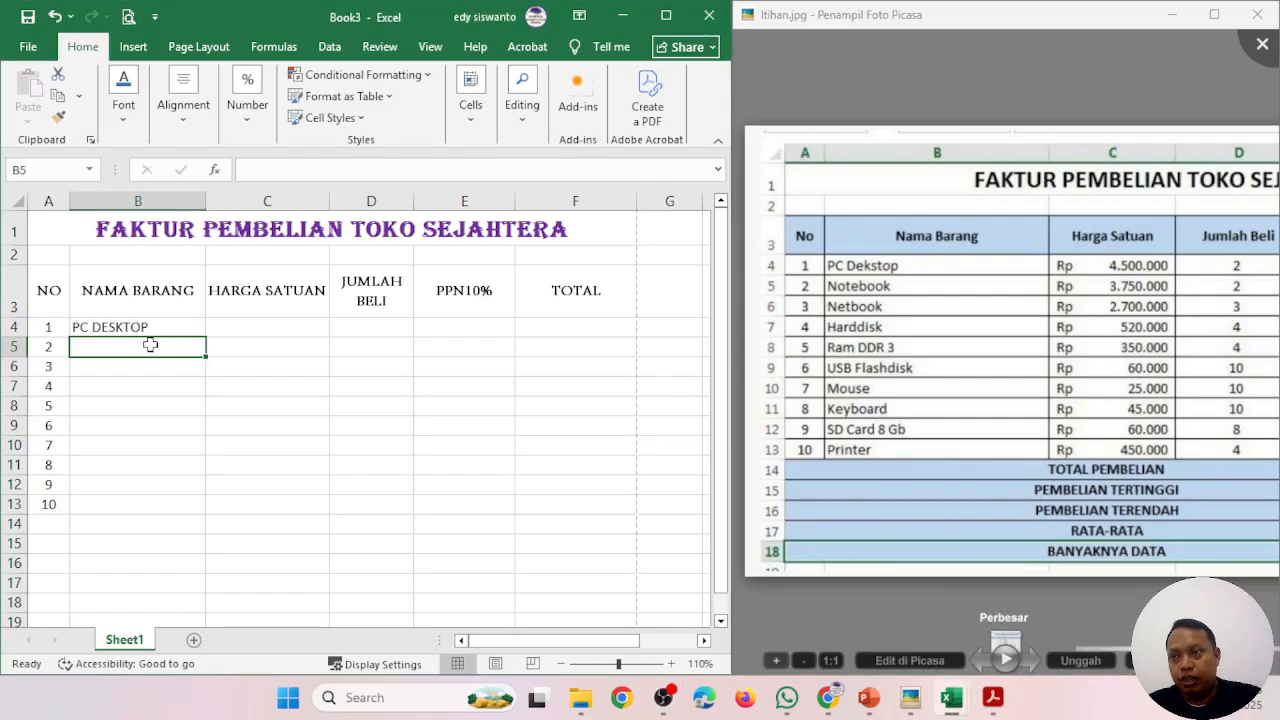
text(NOTE)
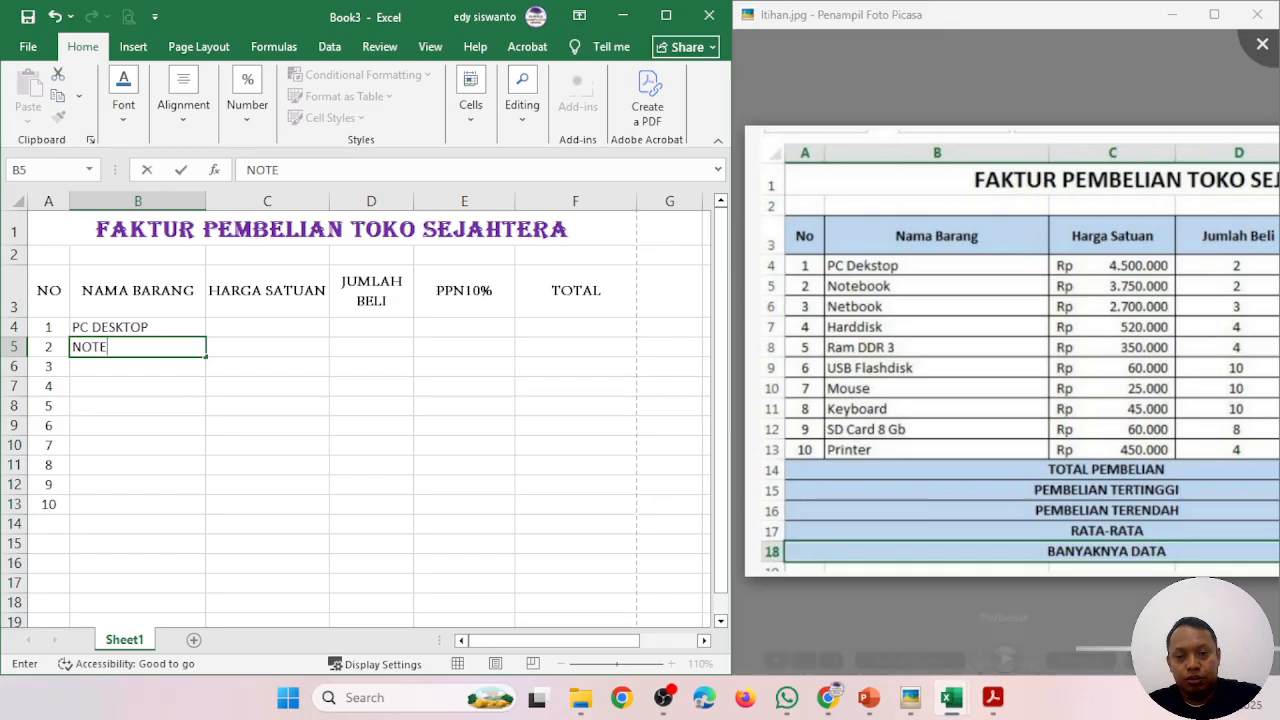
text(BOOK)
key(Return)
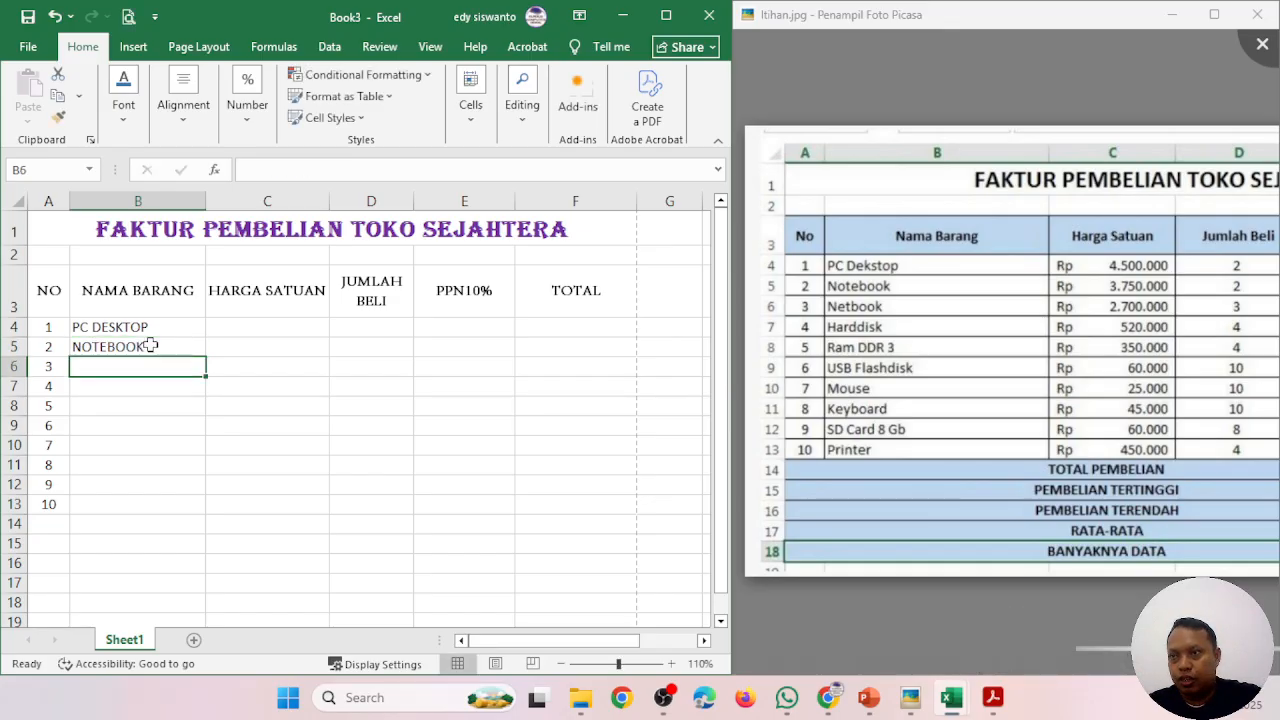
text(NETBOOK)
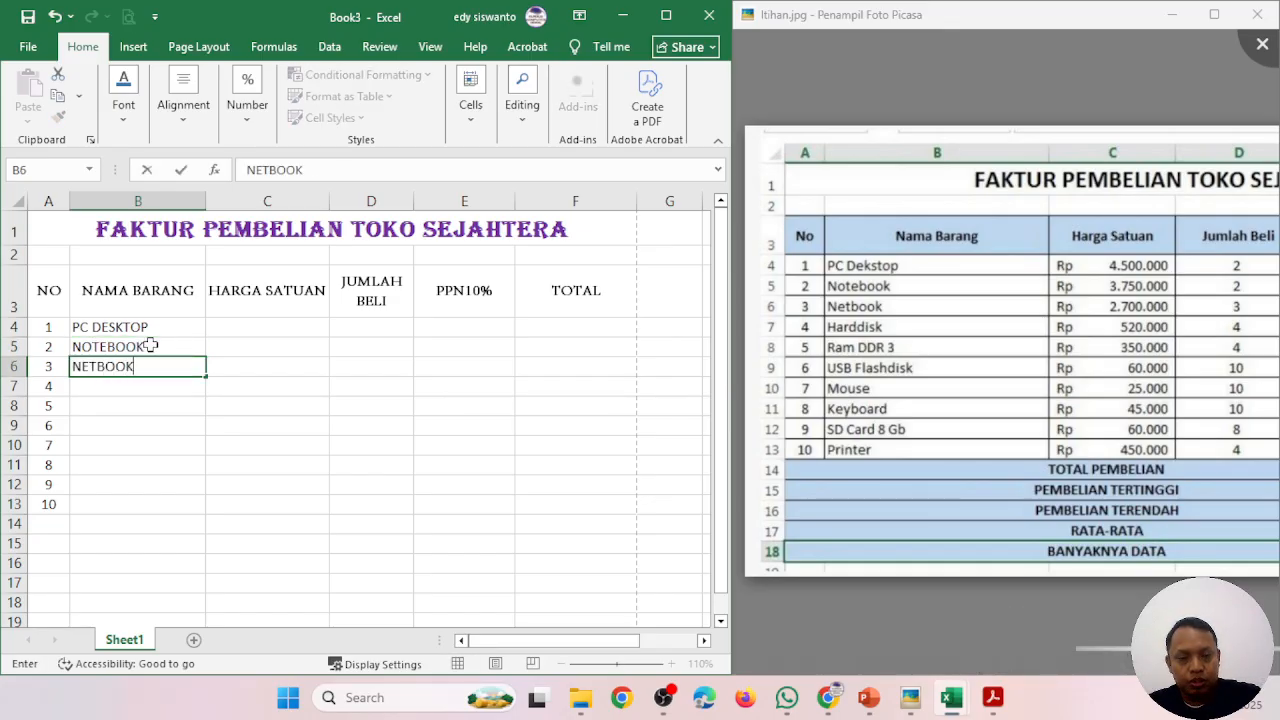
key(Return)
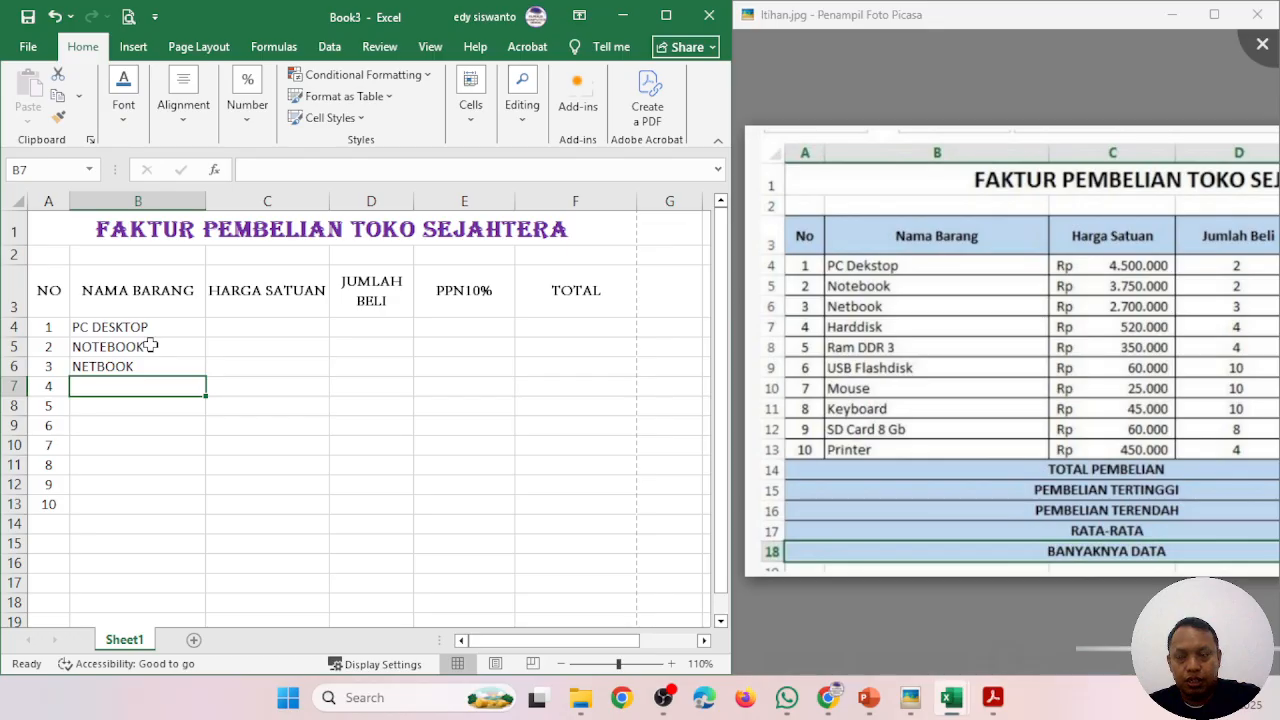
- Enter HARDISK, RAM DDR 3 and USB FLASDISK in B7:B9 for items 4 to 6
text(HARDISK)
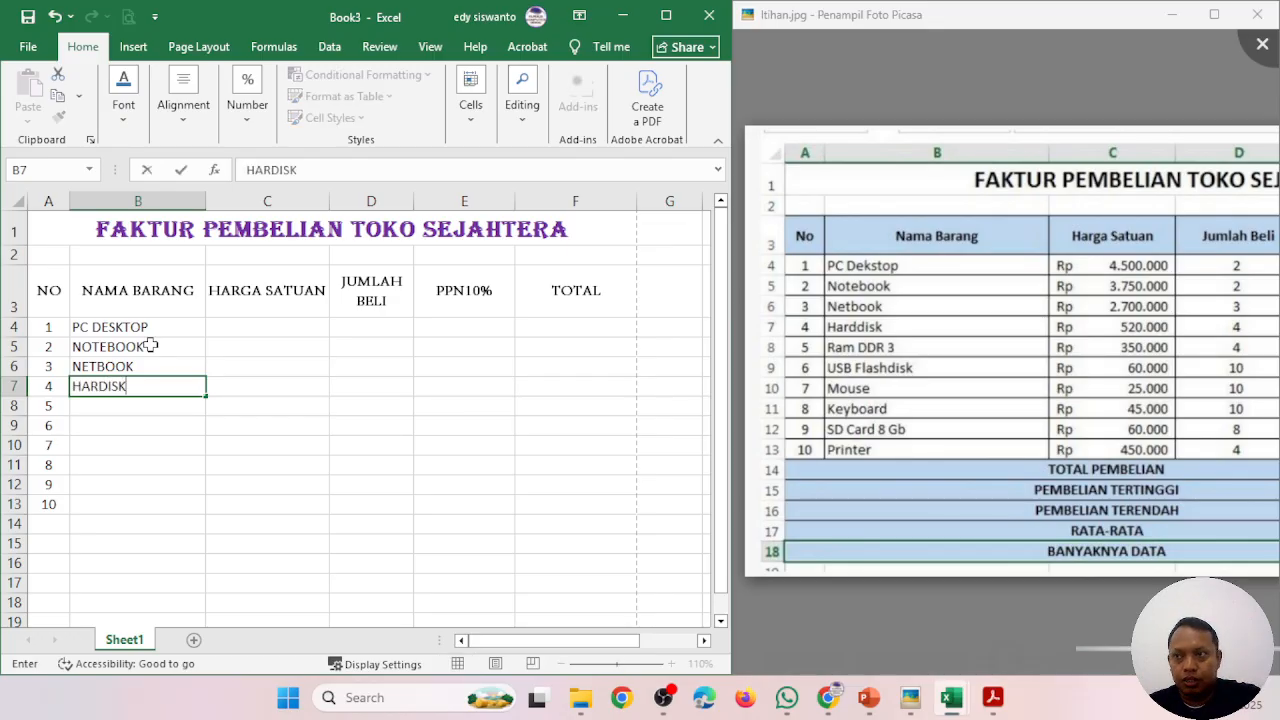
key(Return)
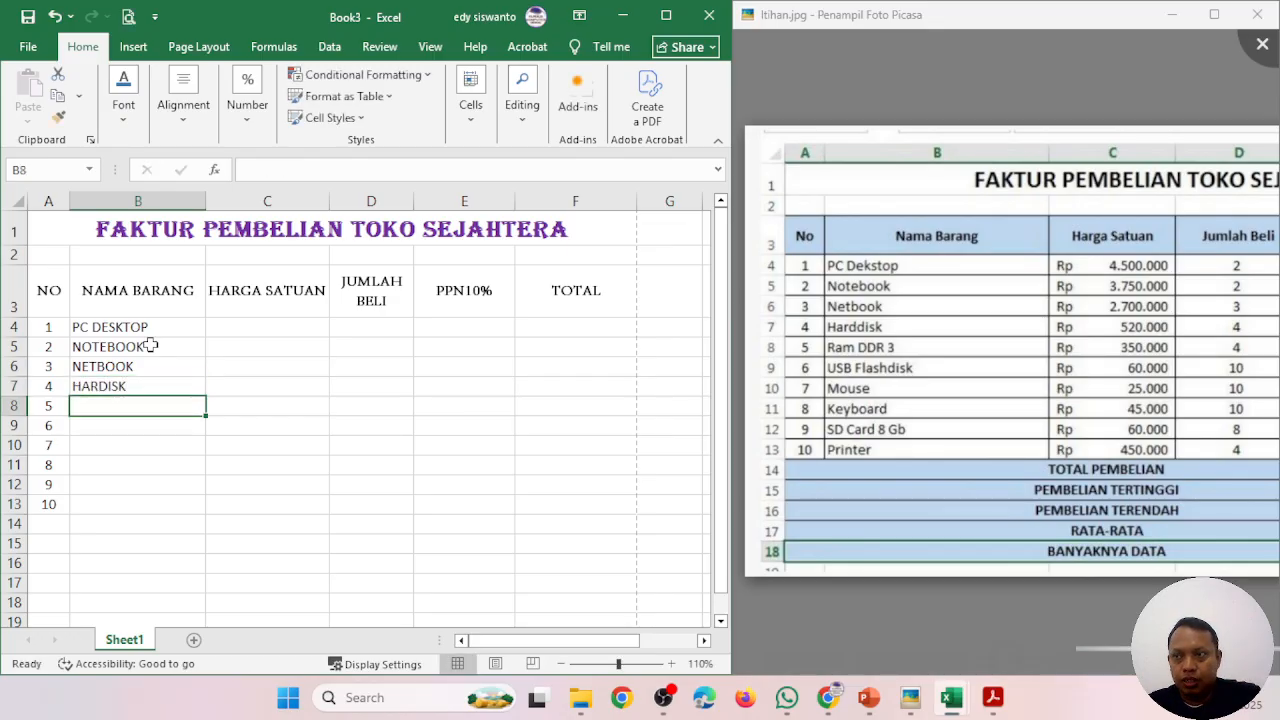
text(RAM DD)
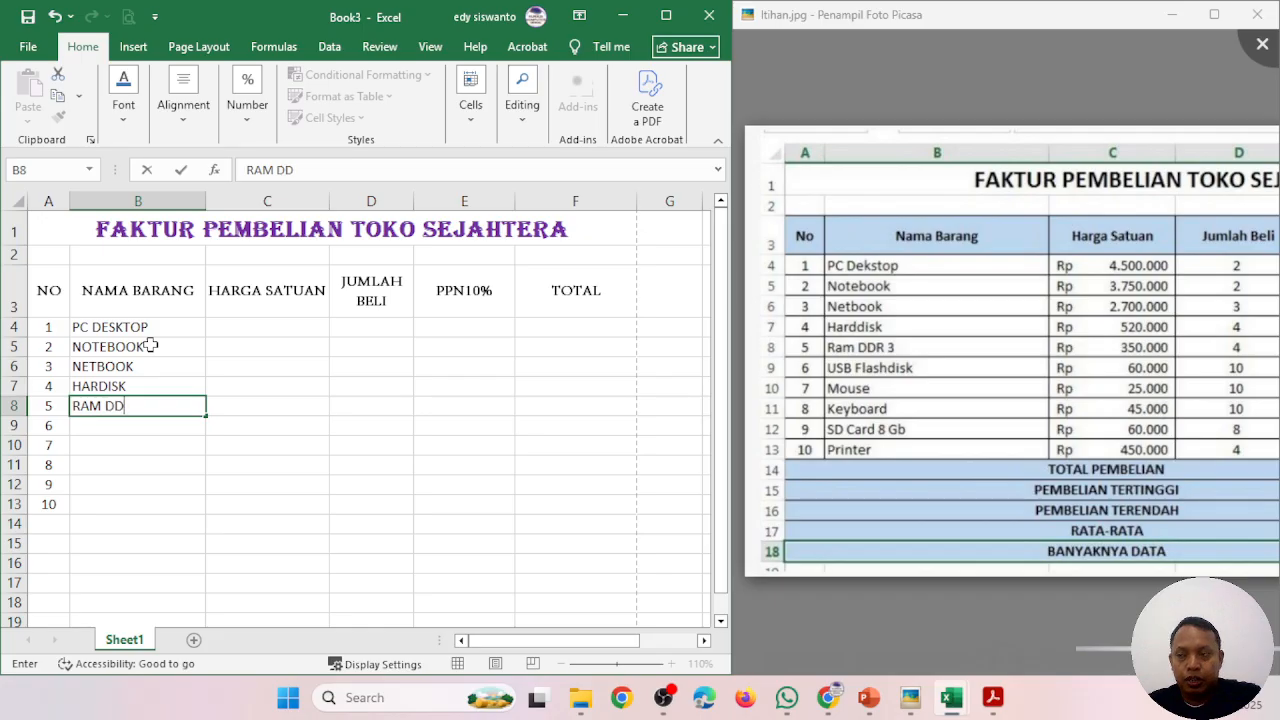
text(R 3)
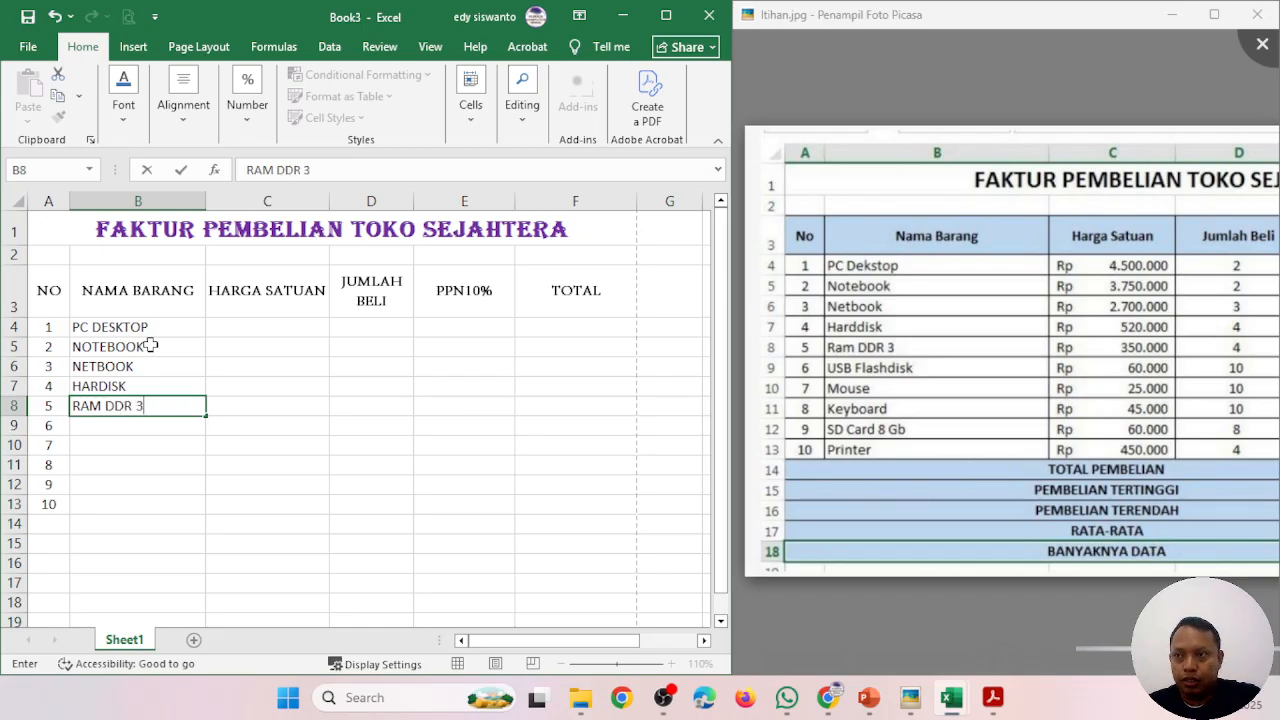
key(Return)
text(USB)
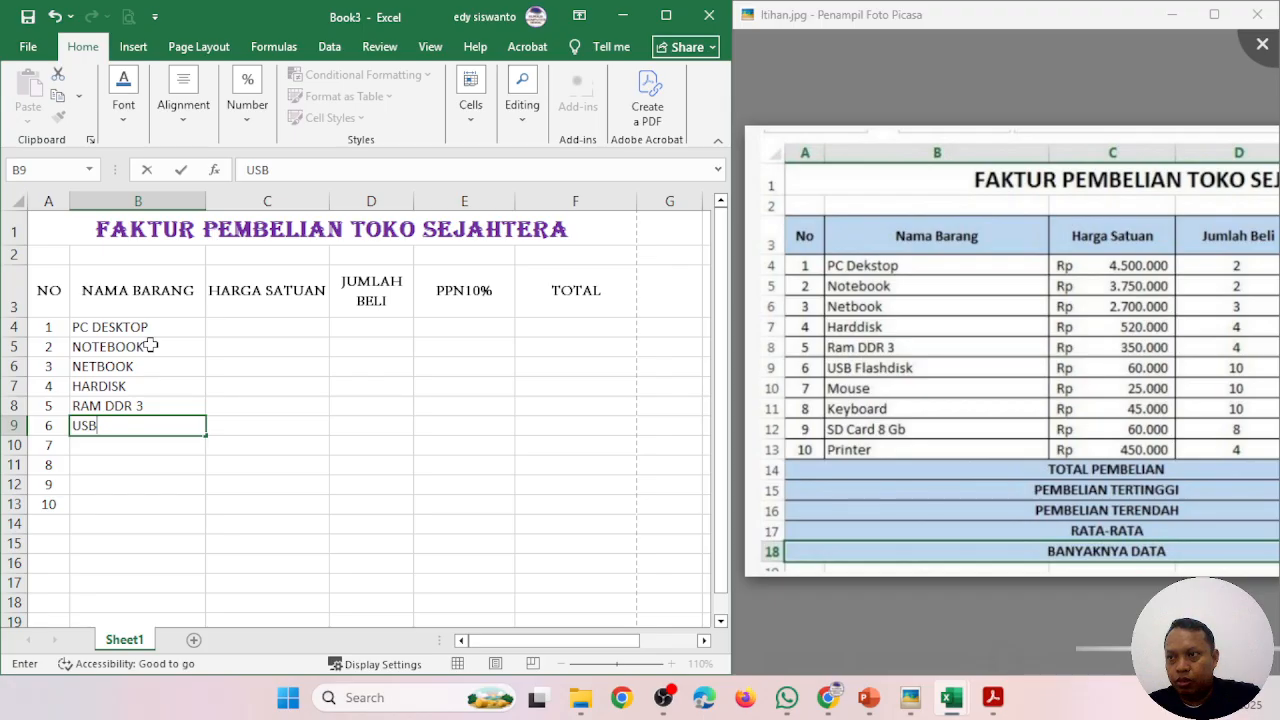
text( FLASDISK)
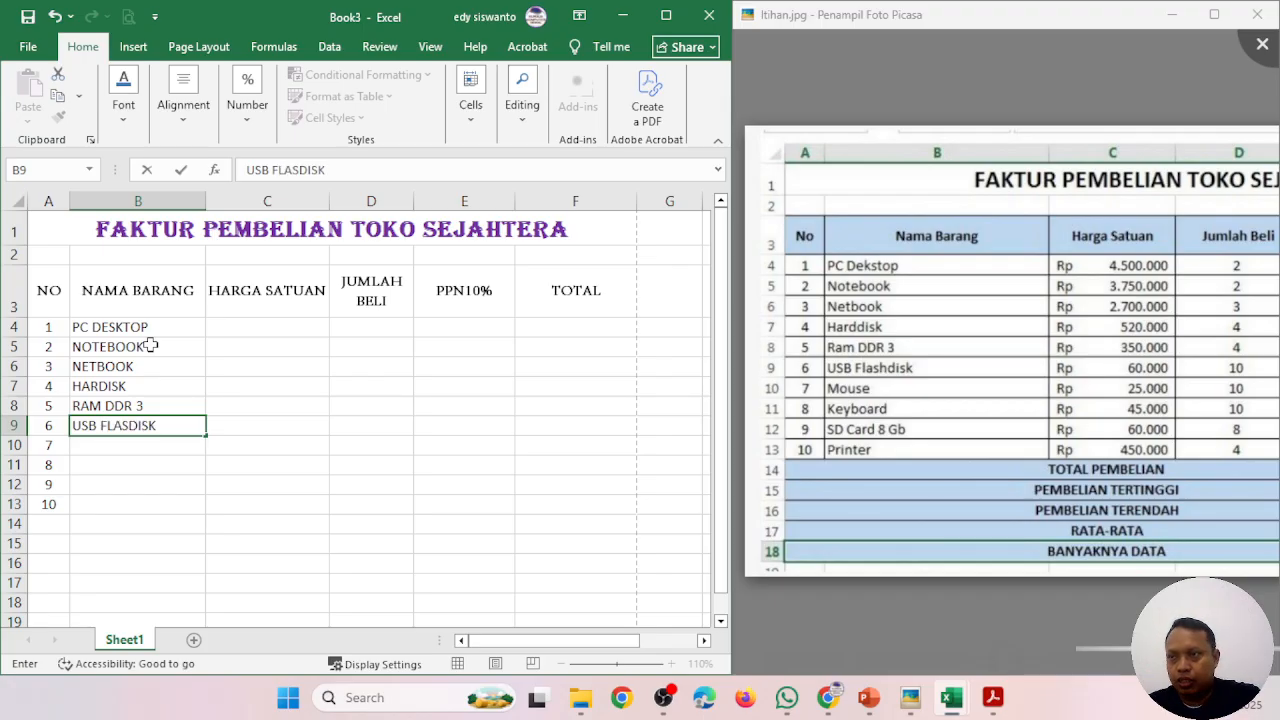
key(Return)
- Enter MOUSE, KEYBOAED, SD CARD 8 GB and PRINTER in B10:B13 for items 7 to 10
text(MOUSE)
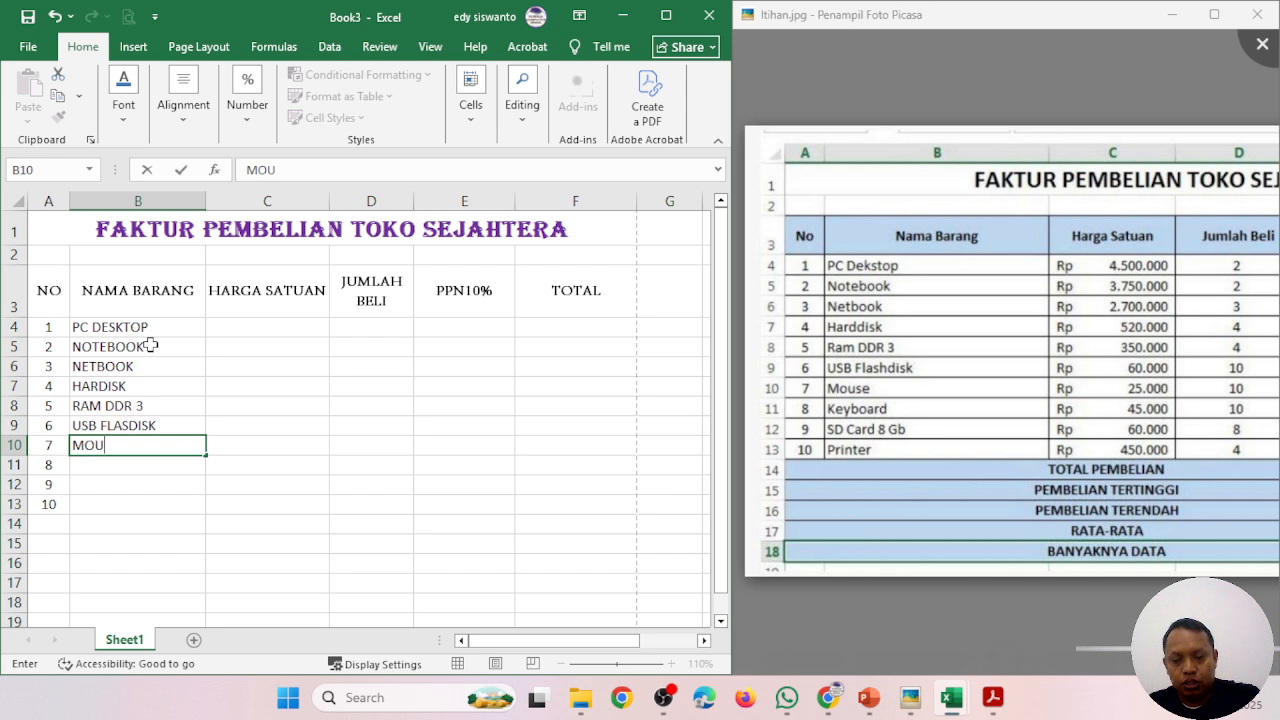
key(Return)
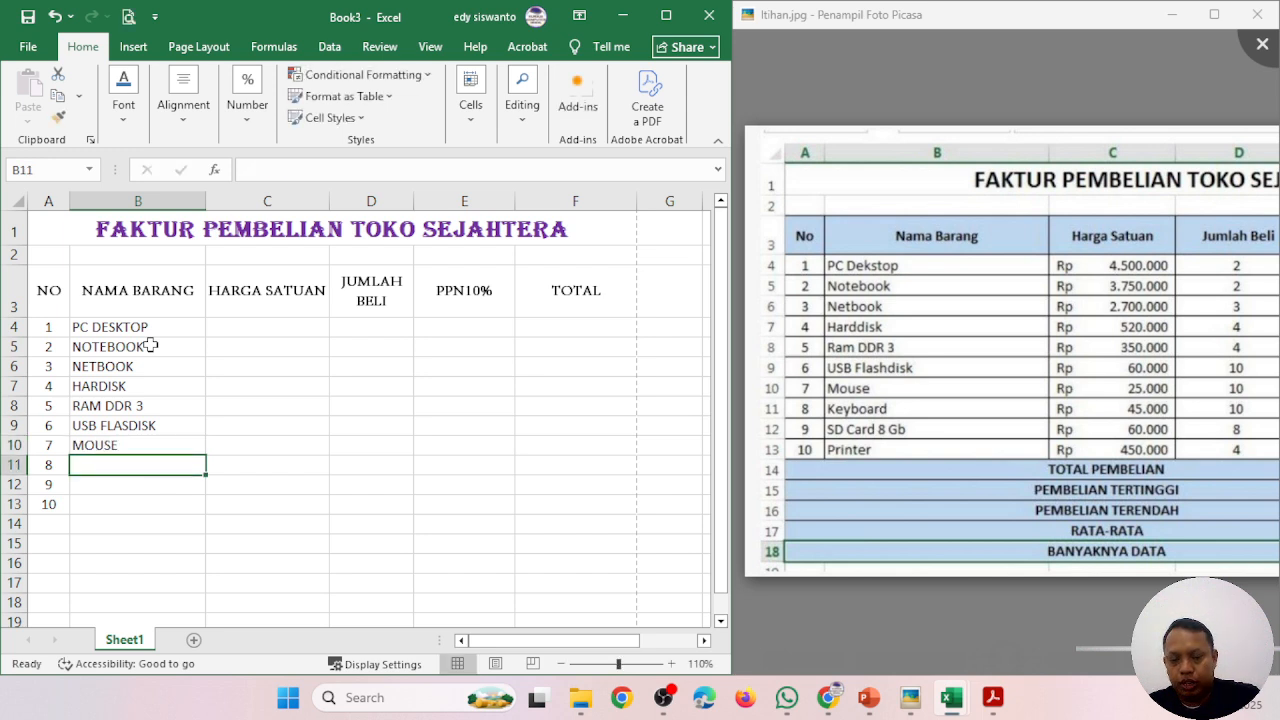
text(KEYBOAED)
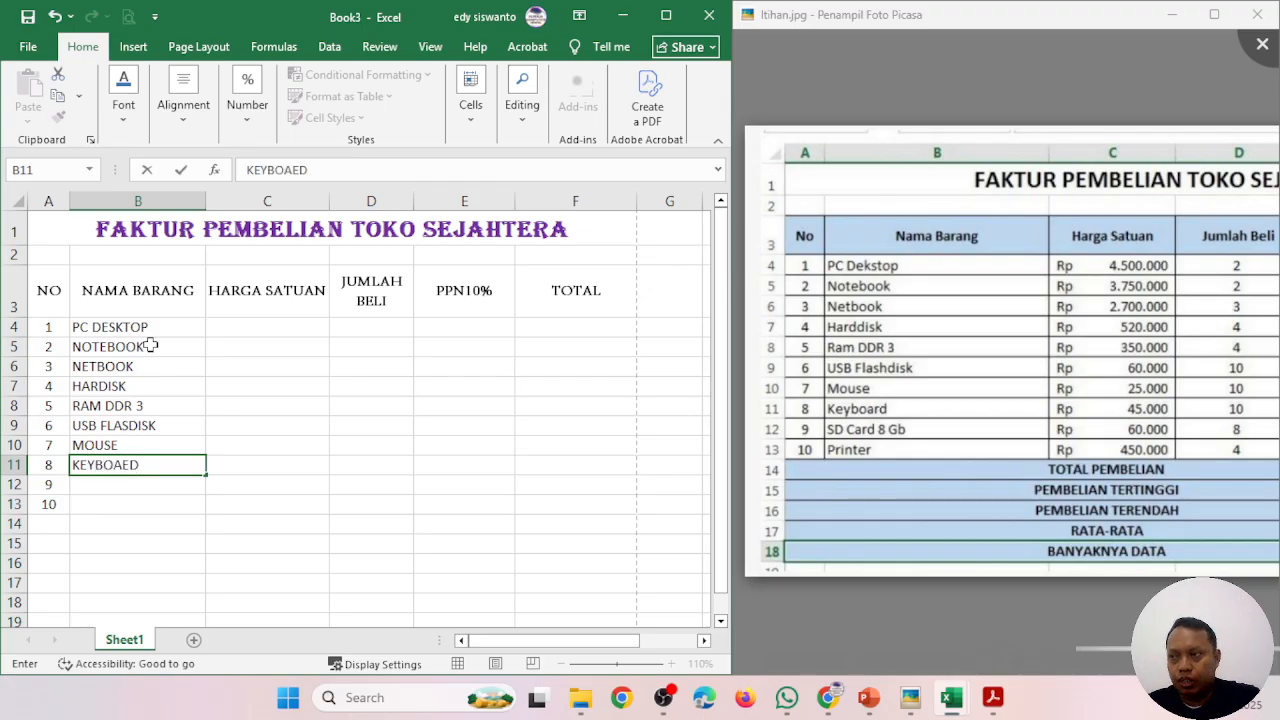
key(Return)
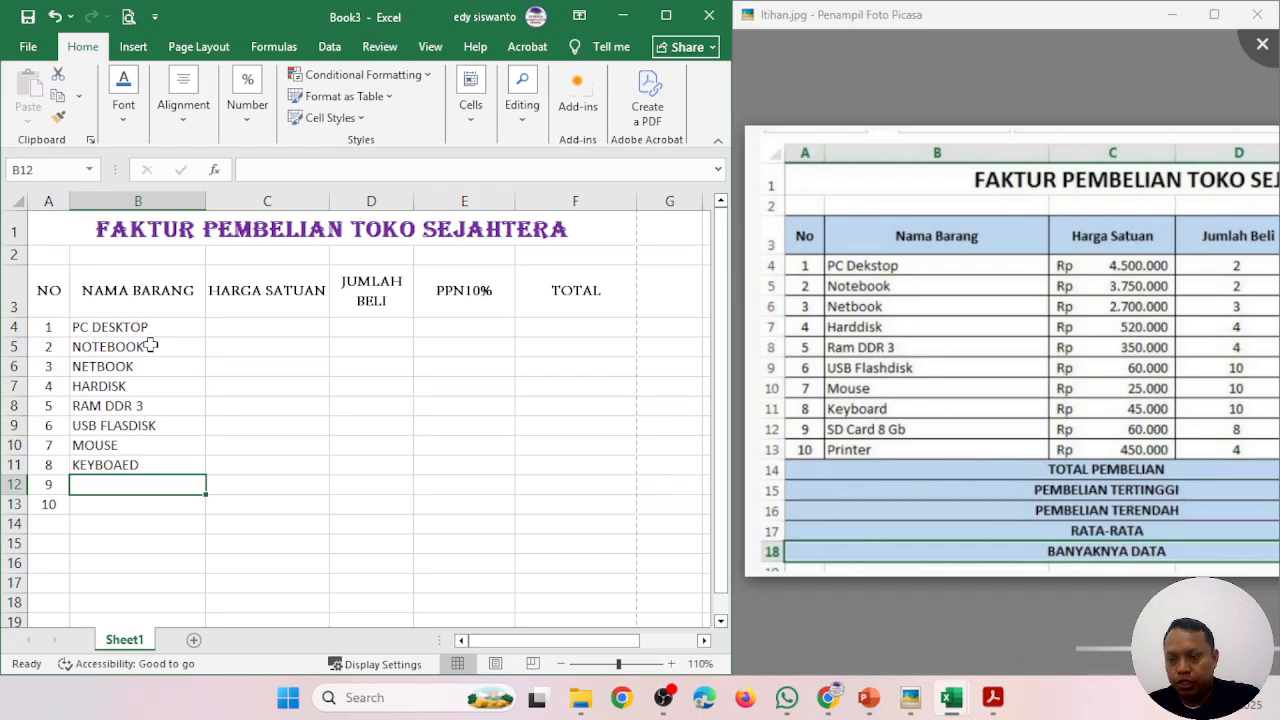
text(SD CARD)
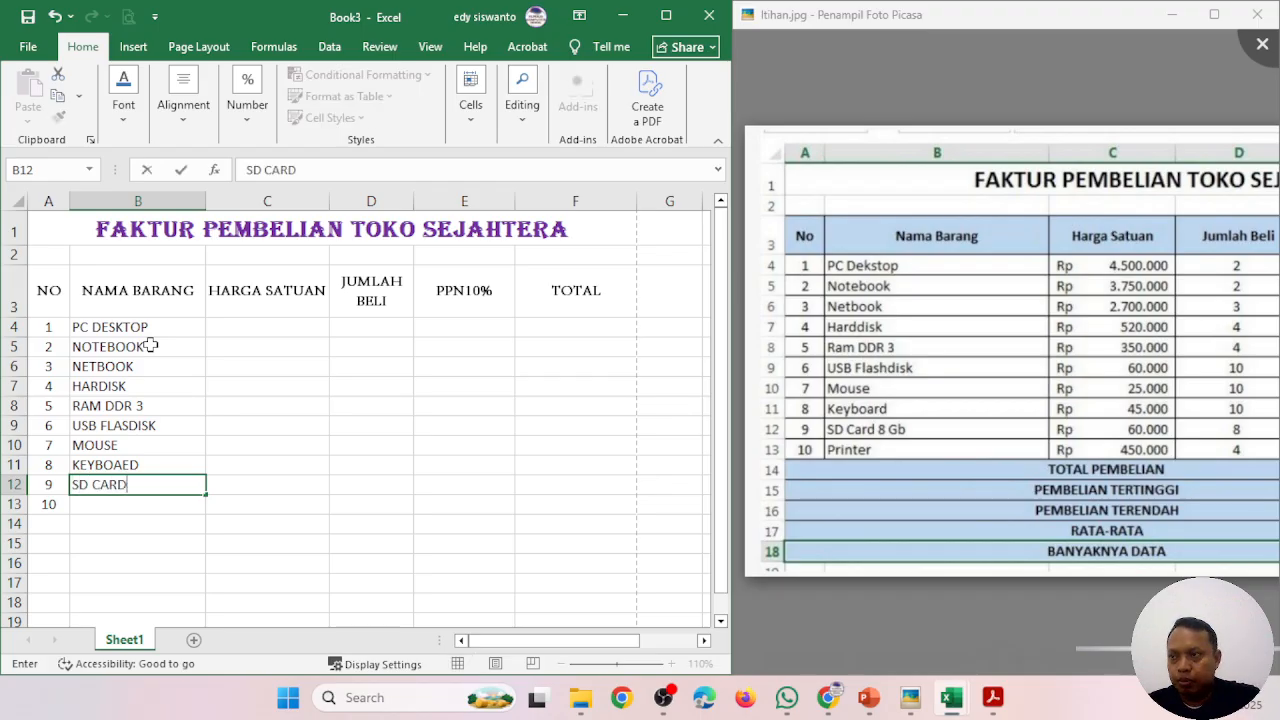
text( 8 GB)
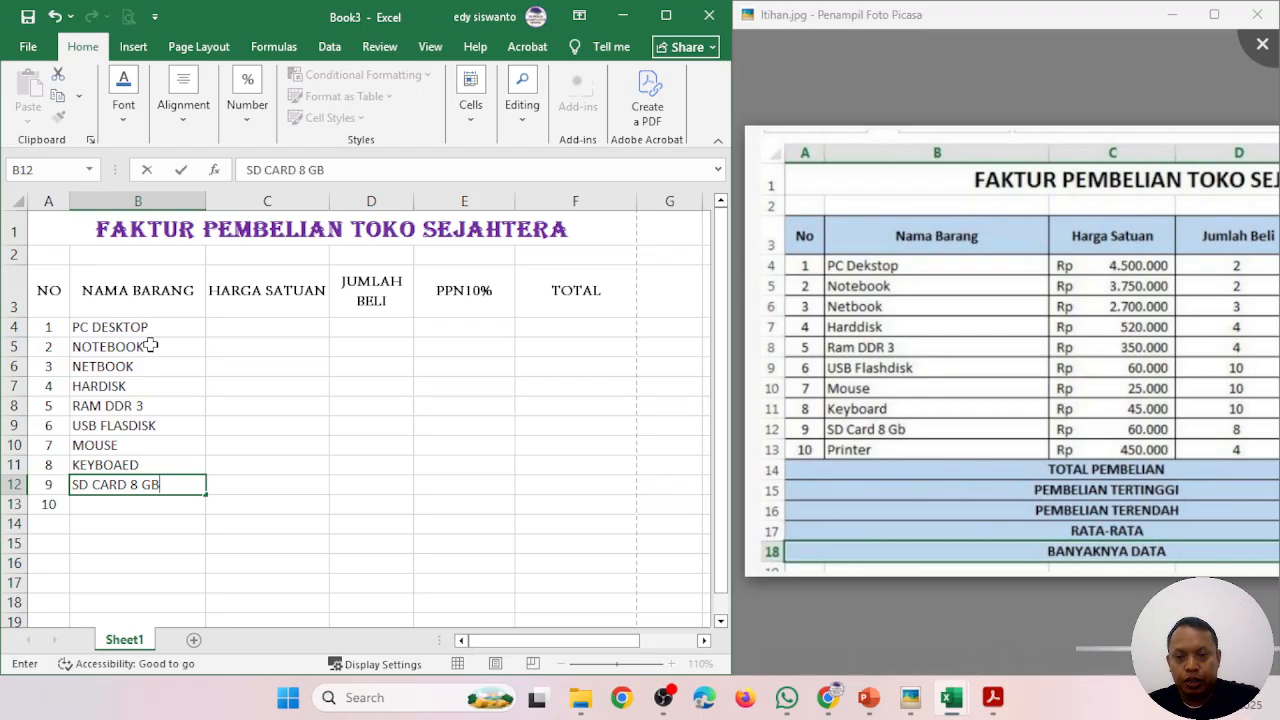
key(Return)
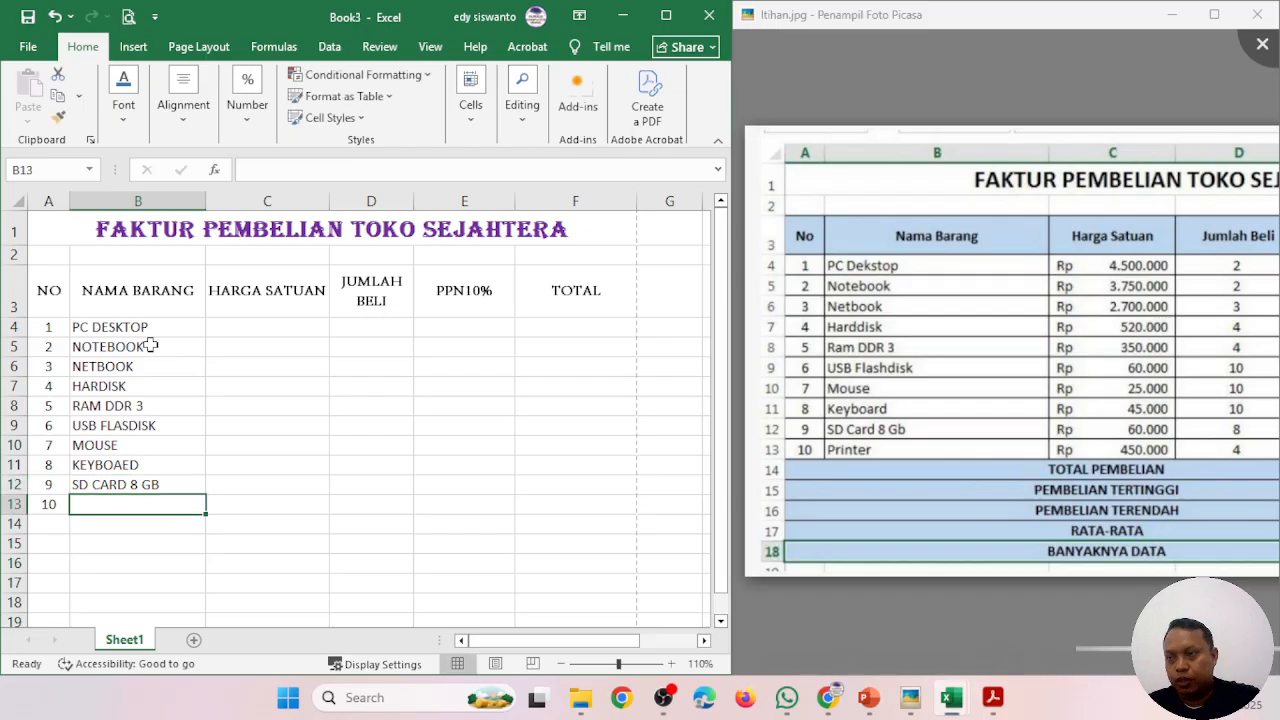
text(PRINTER)
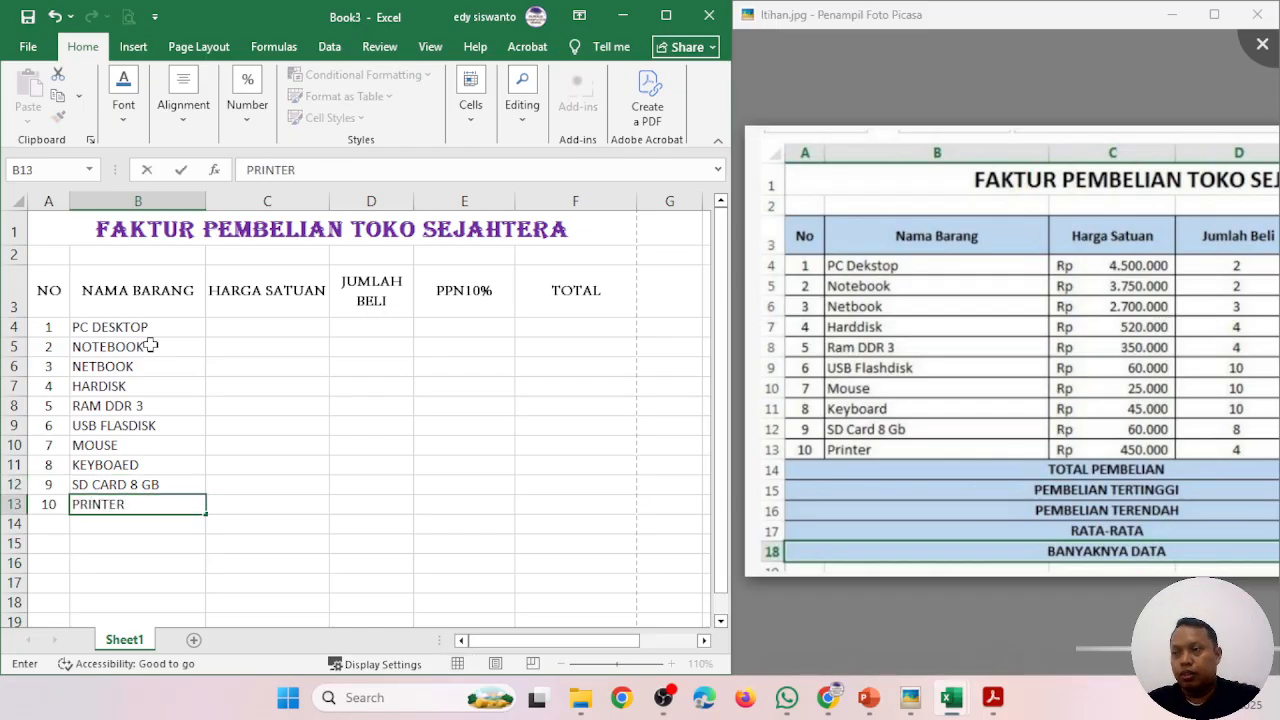
key(Return)
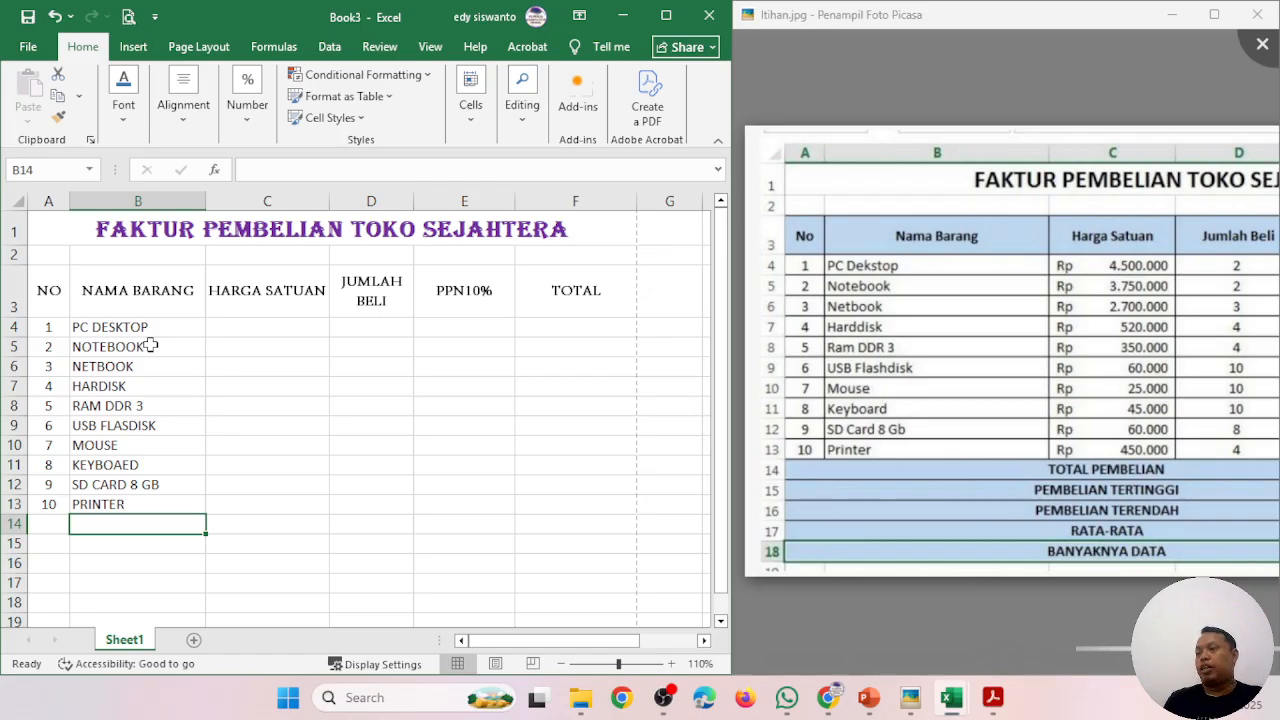
- Apply the Accounting number format to the HARGA SATUAN cells C4:C13
click(285, 327)
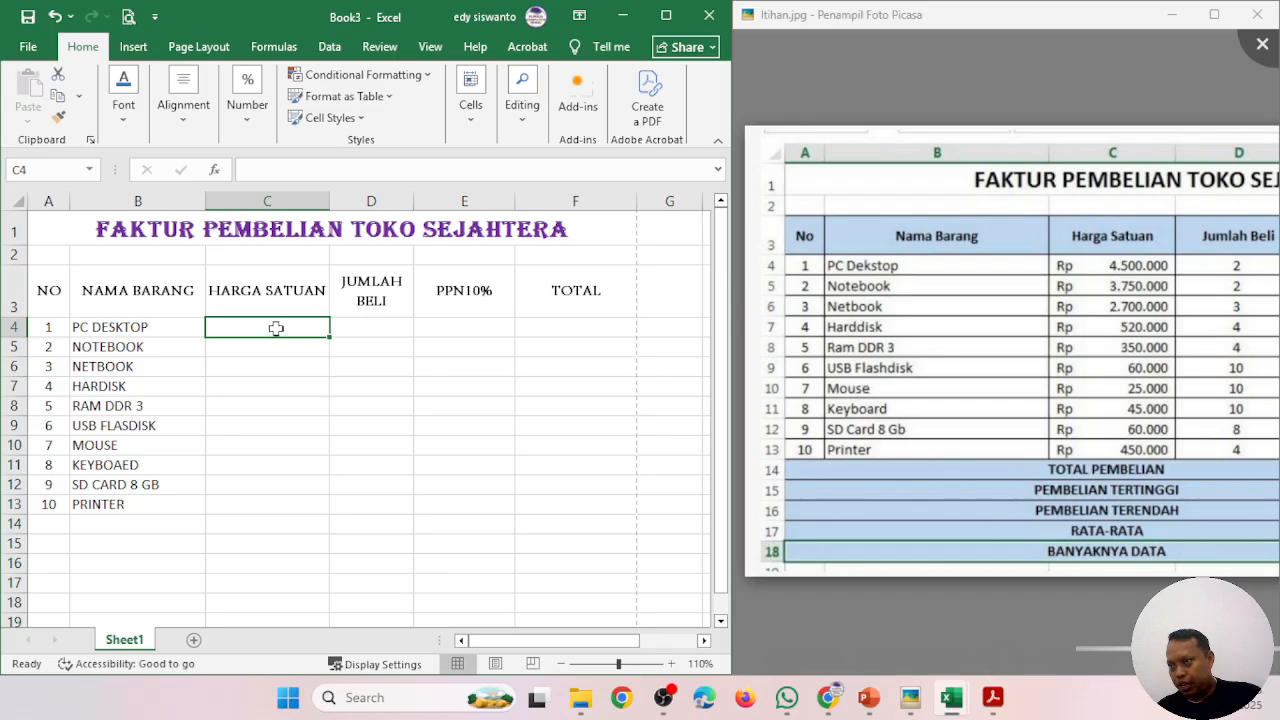
drag(276, 328, 281, 505)
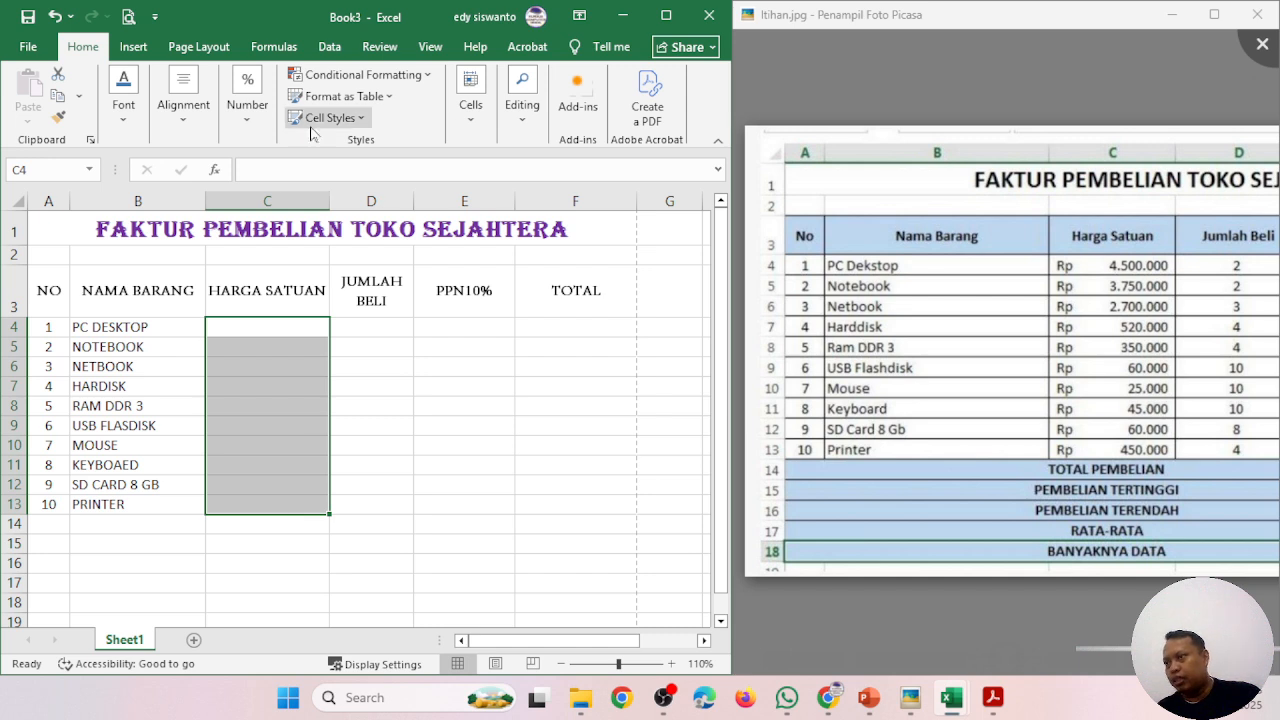
click(241, 118)
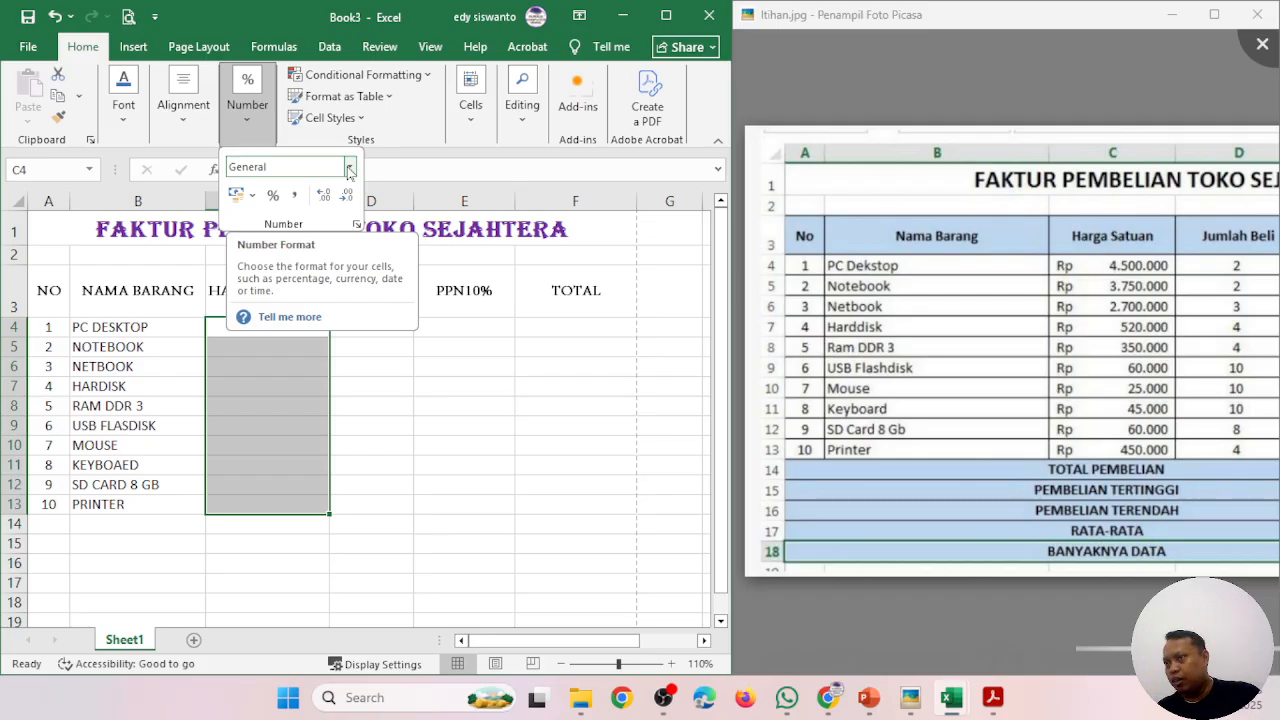
click(349, 171)
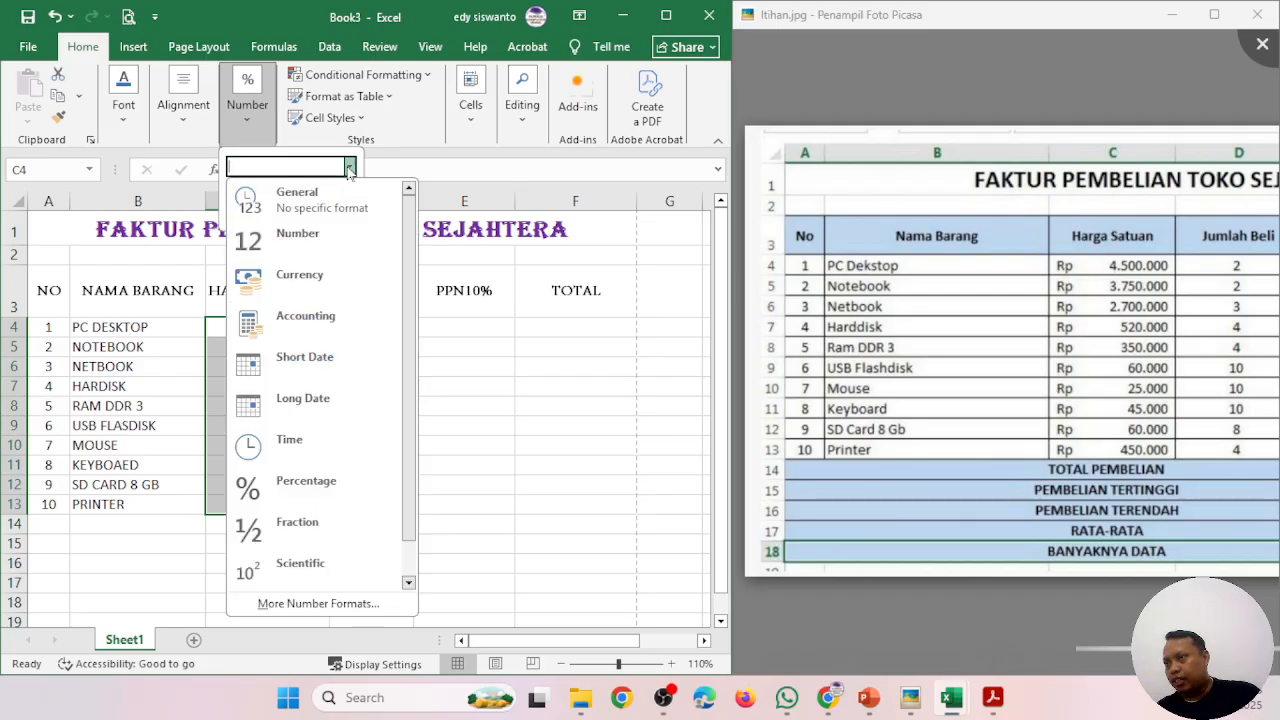
click(328, 318)
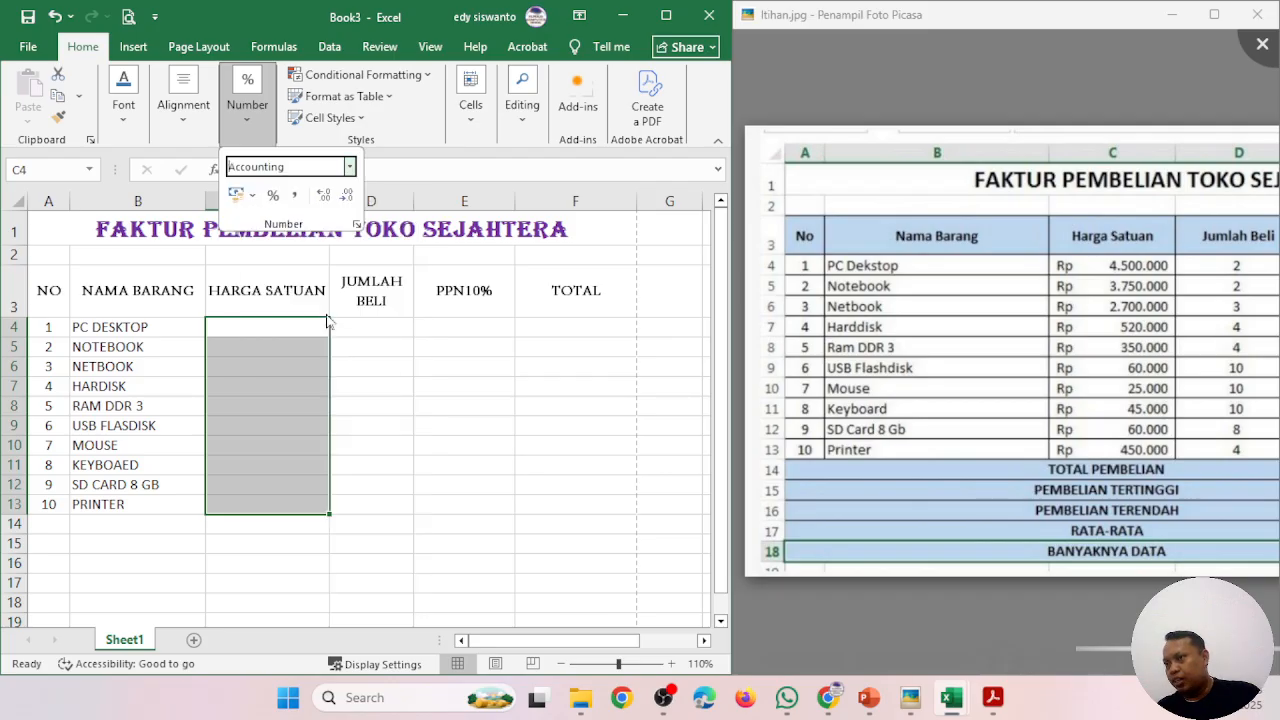
click(257, 324)
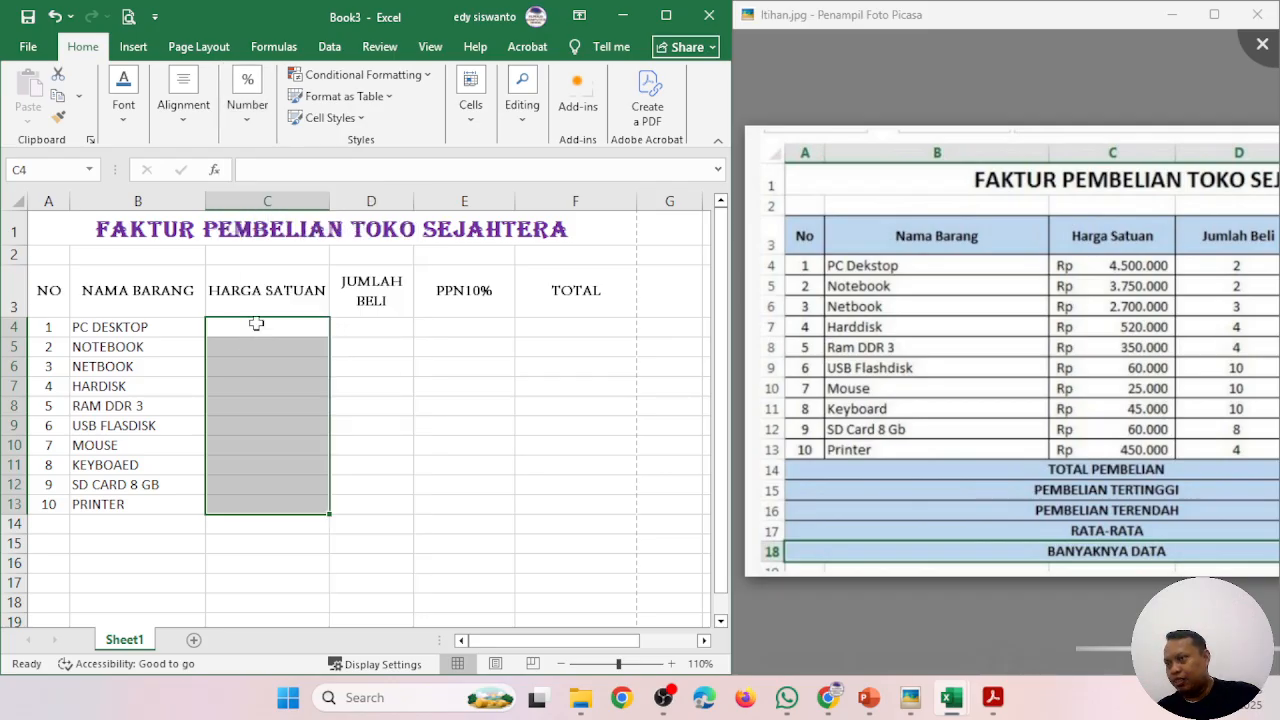
- Enter the unit prices 4500000, 3750000 and 2700000 in C4:C6 of the HARGA SATUAN column
click(257, 324)
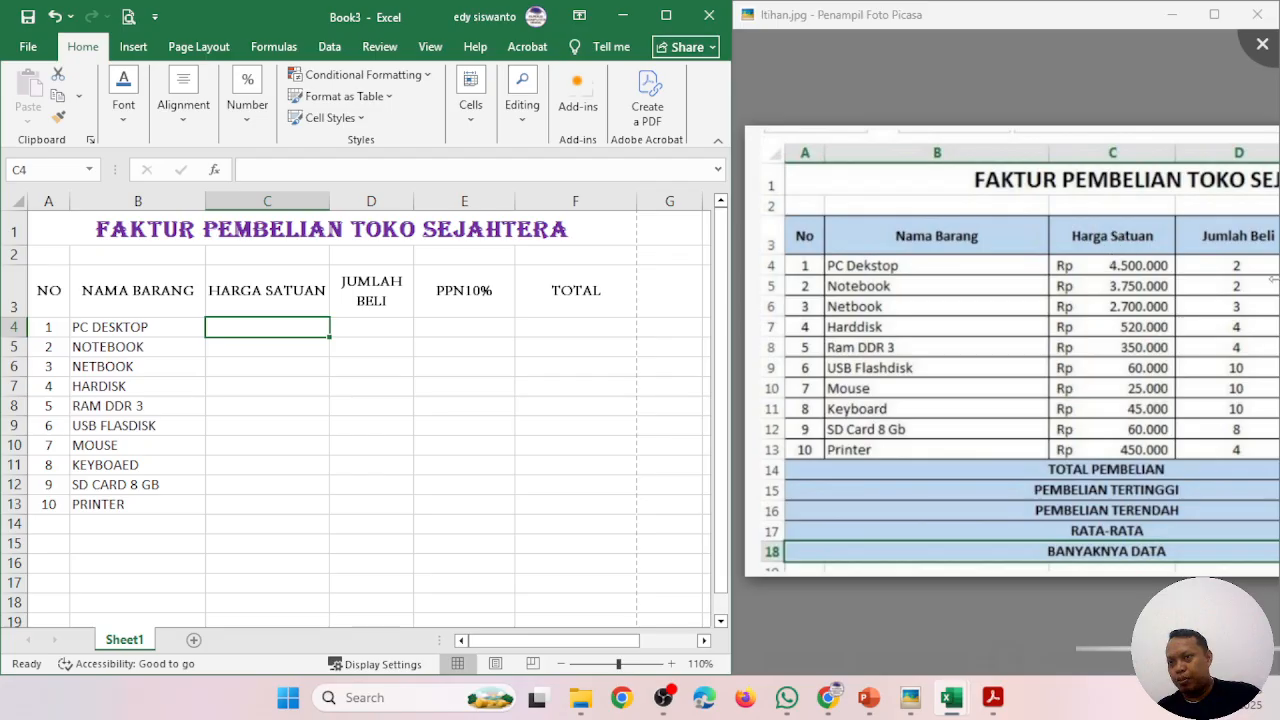
text(45)
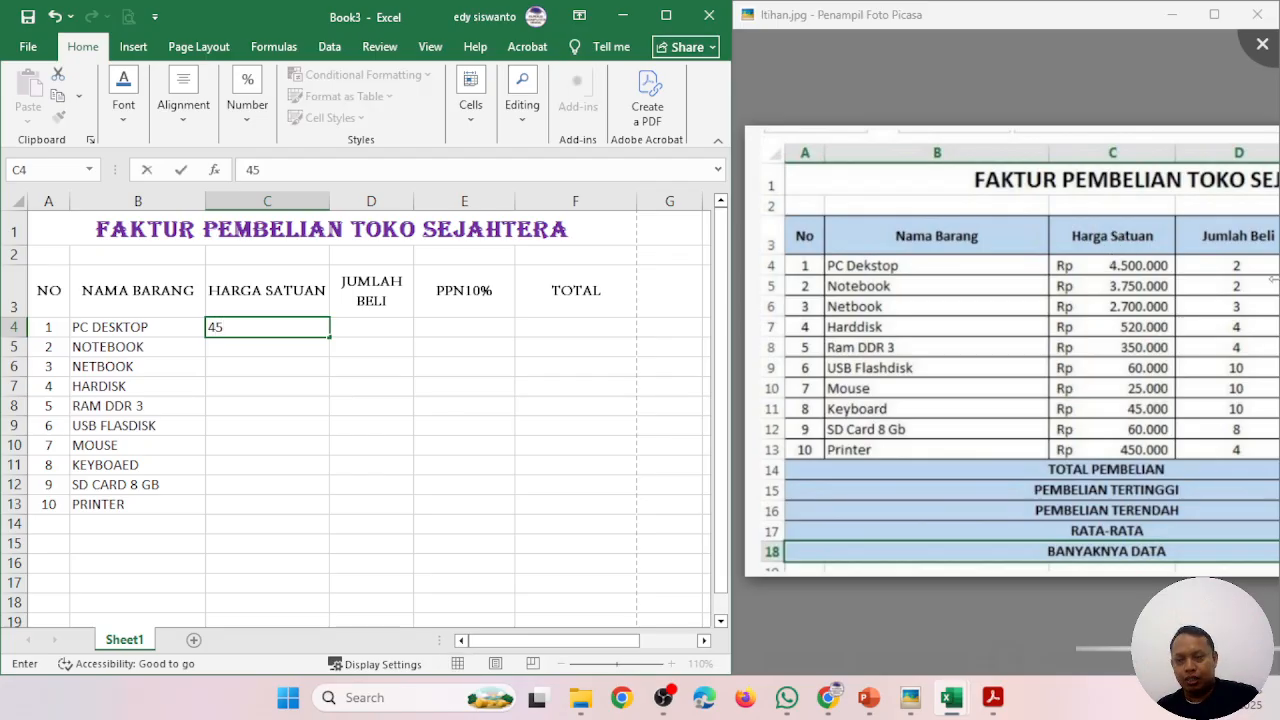
text(00000)
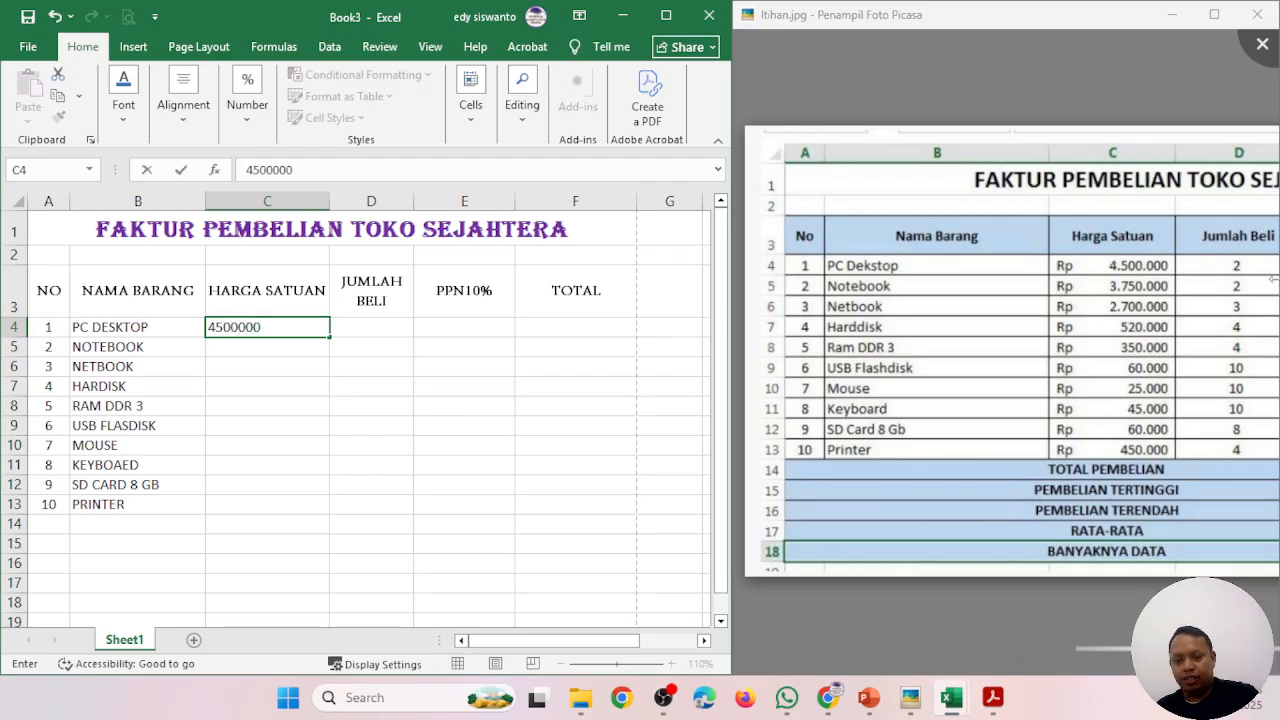
key(Return)
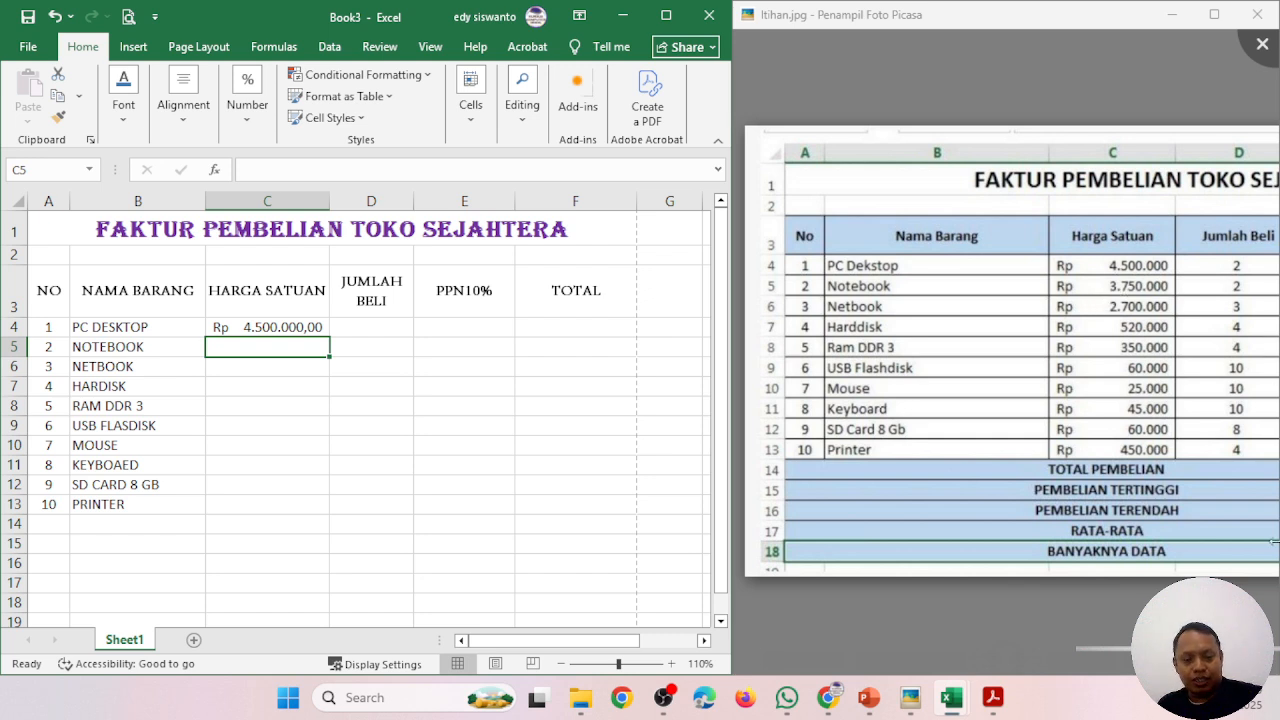
text(3750)
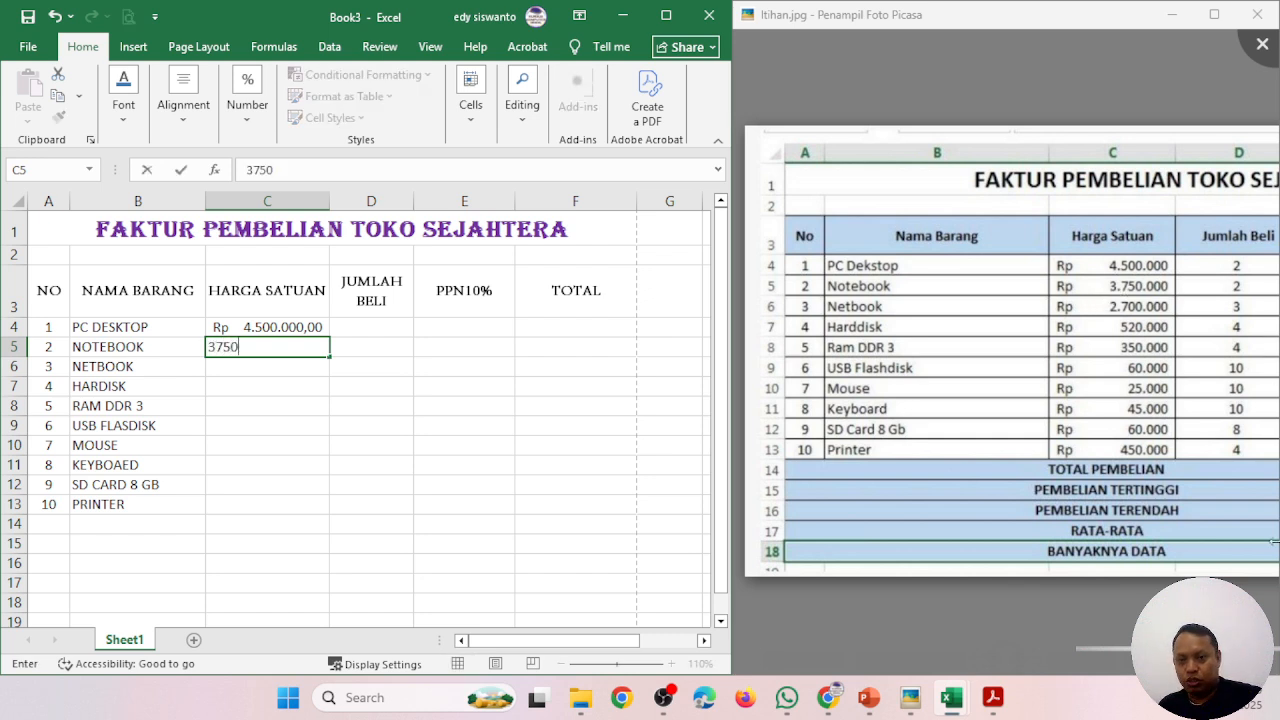
text(000)
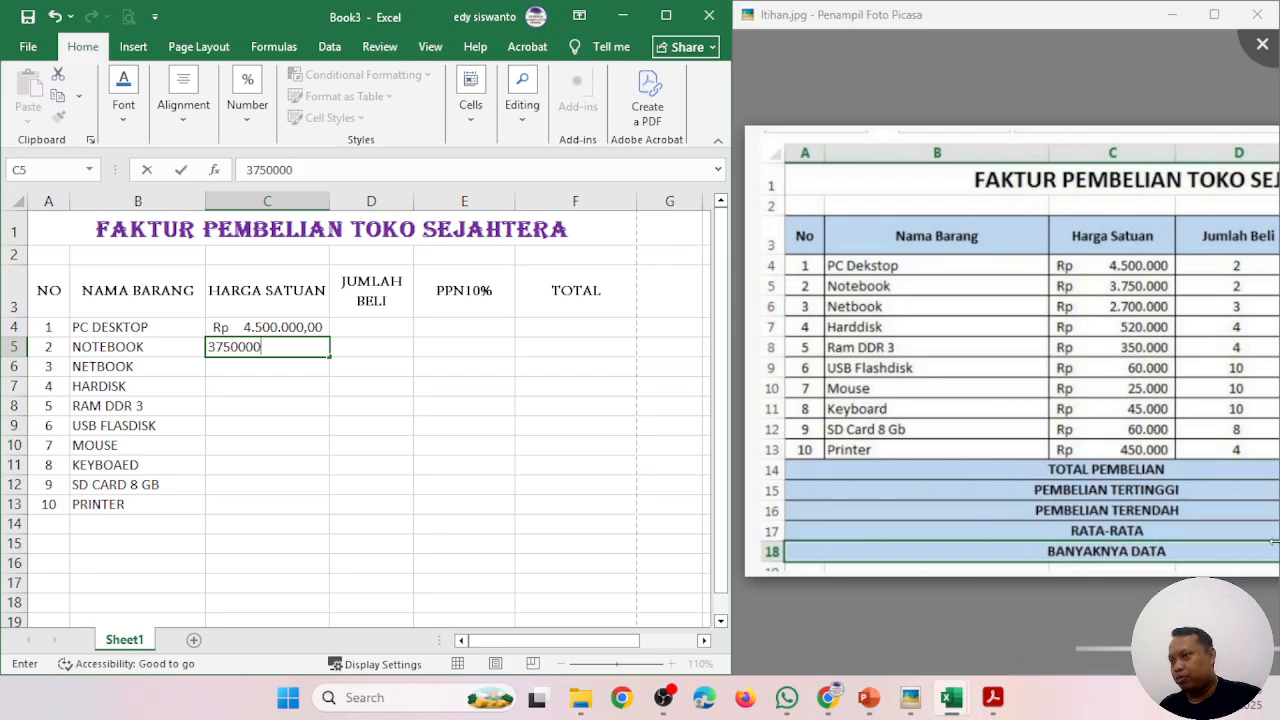
key(Return)
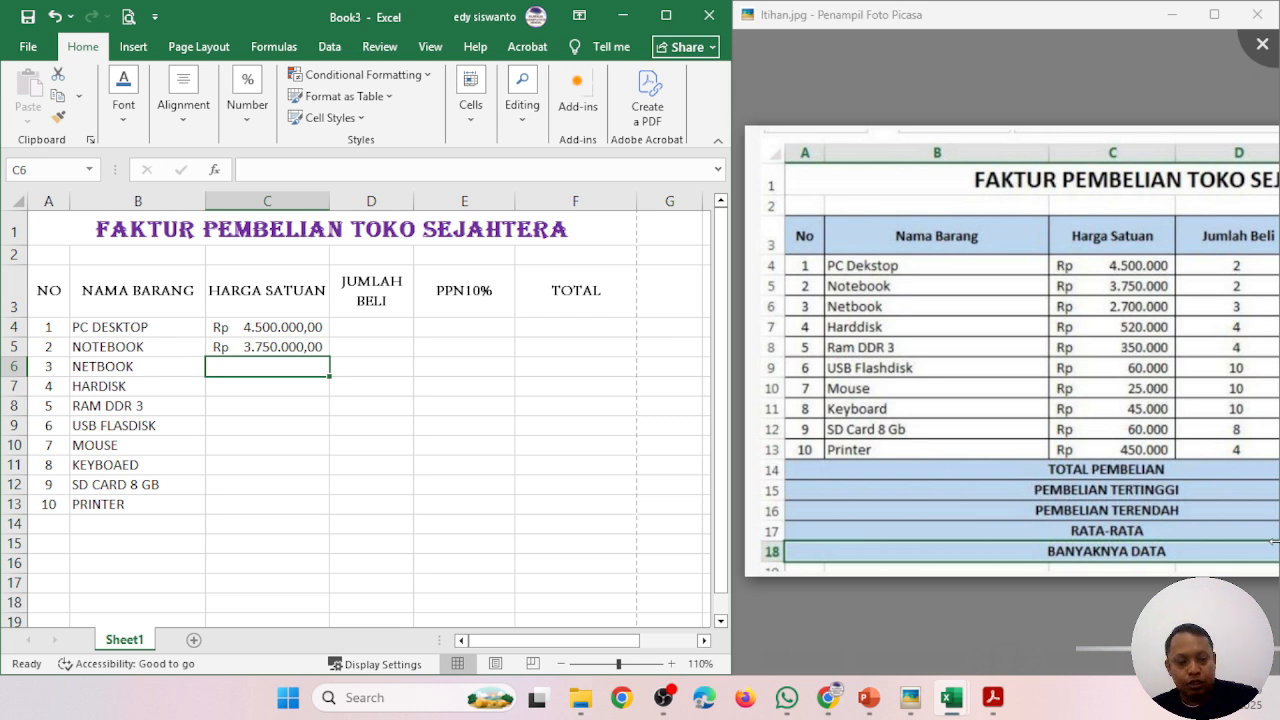
text(2.700.000)
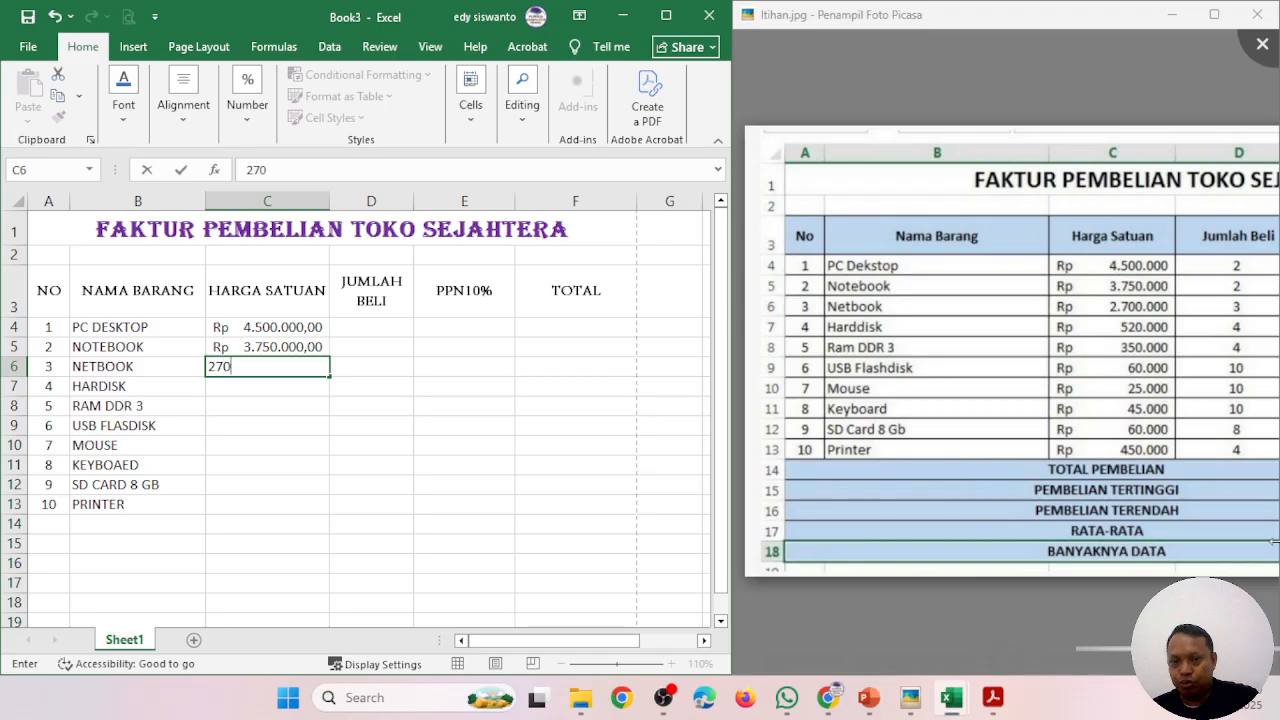
key(Return)
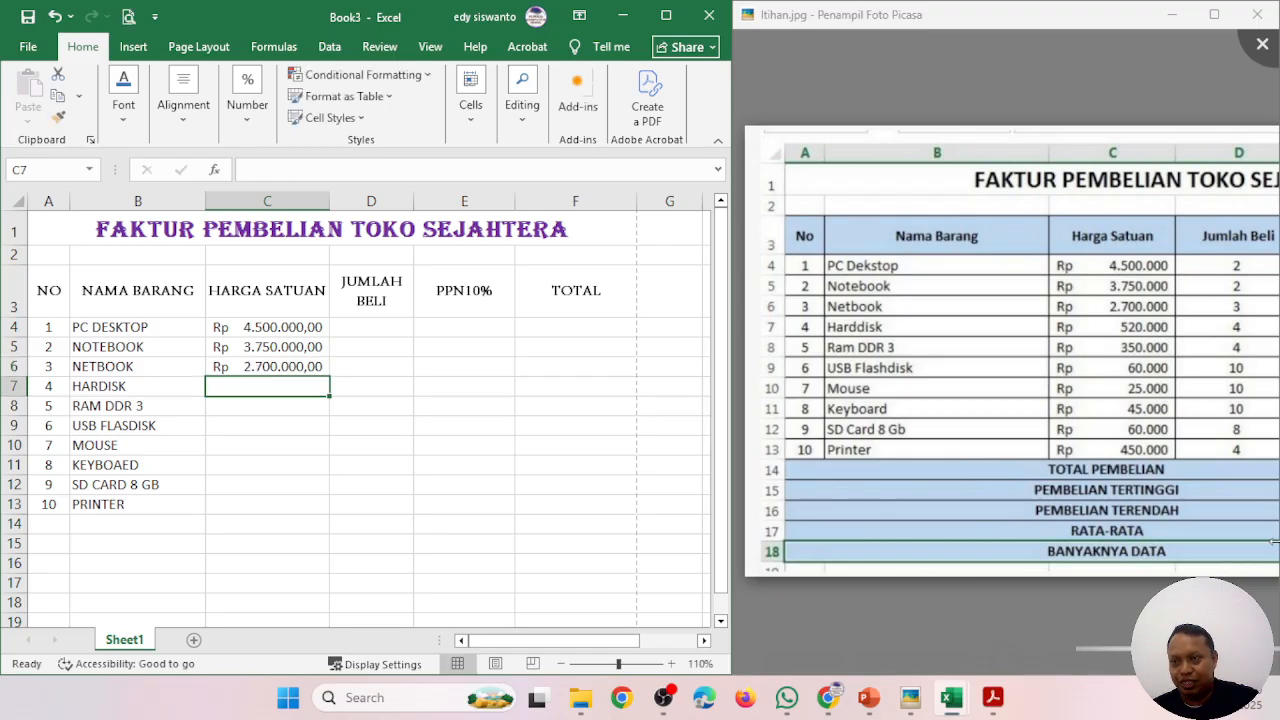
- Enter the unit prices 520000, 350000 and 60000 in C7:C9 for HARDISK, RAM DDR 3 and USB FLASDISK
text(520000)
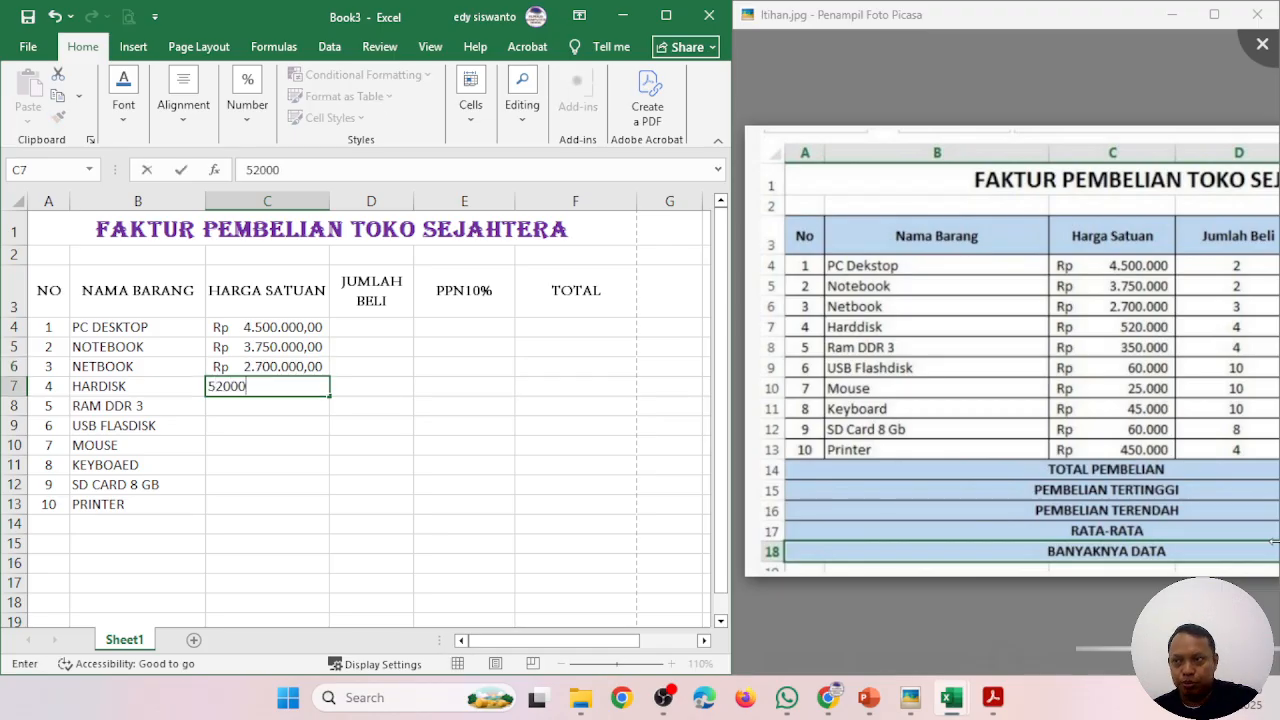
key(Return)
text(350000)
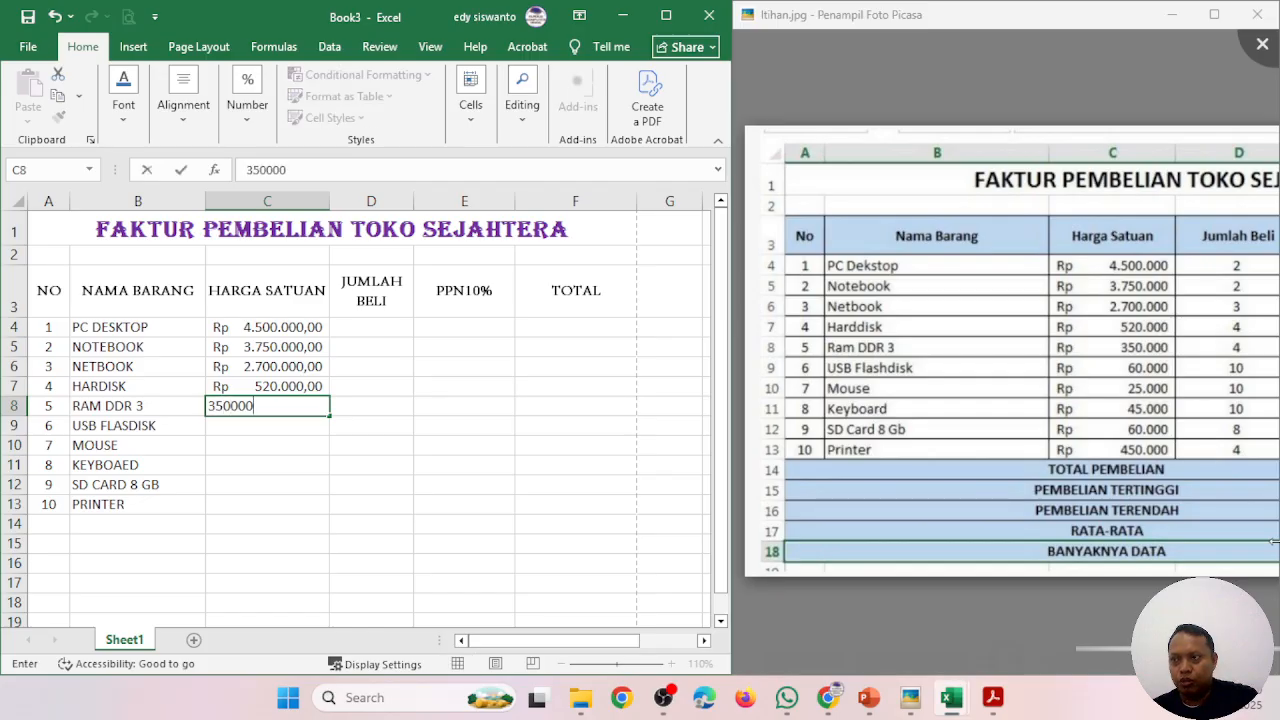
key(Return)
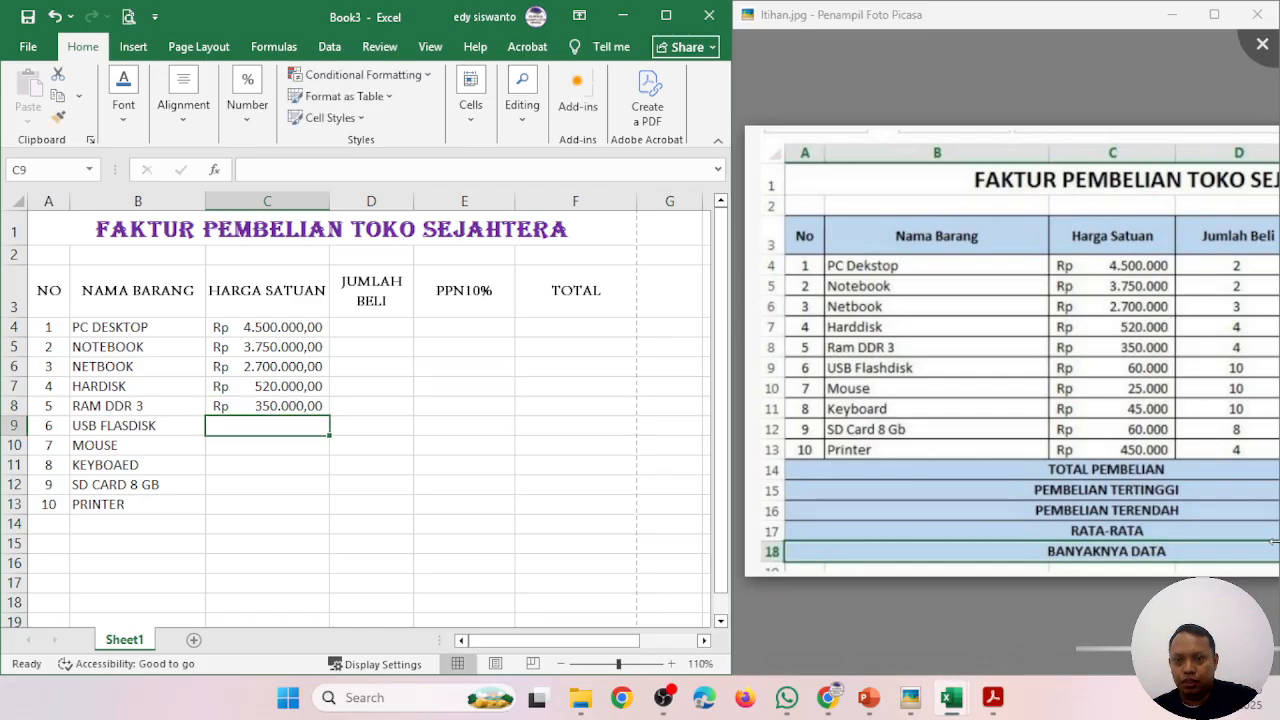
text(60000)
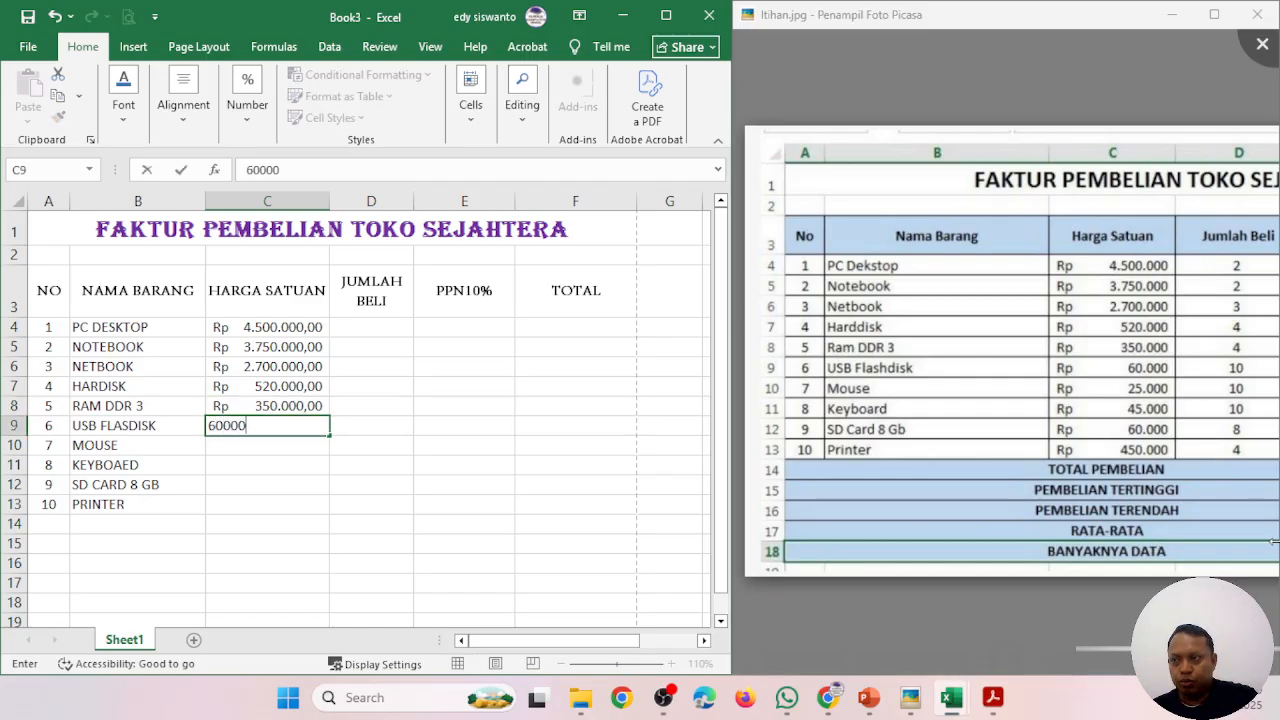
key(Return)
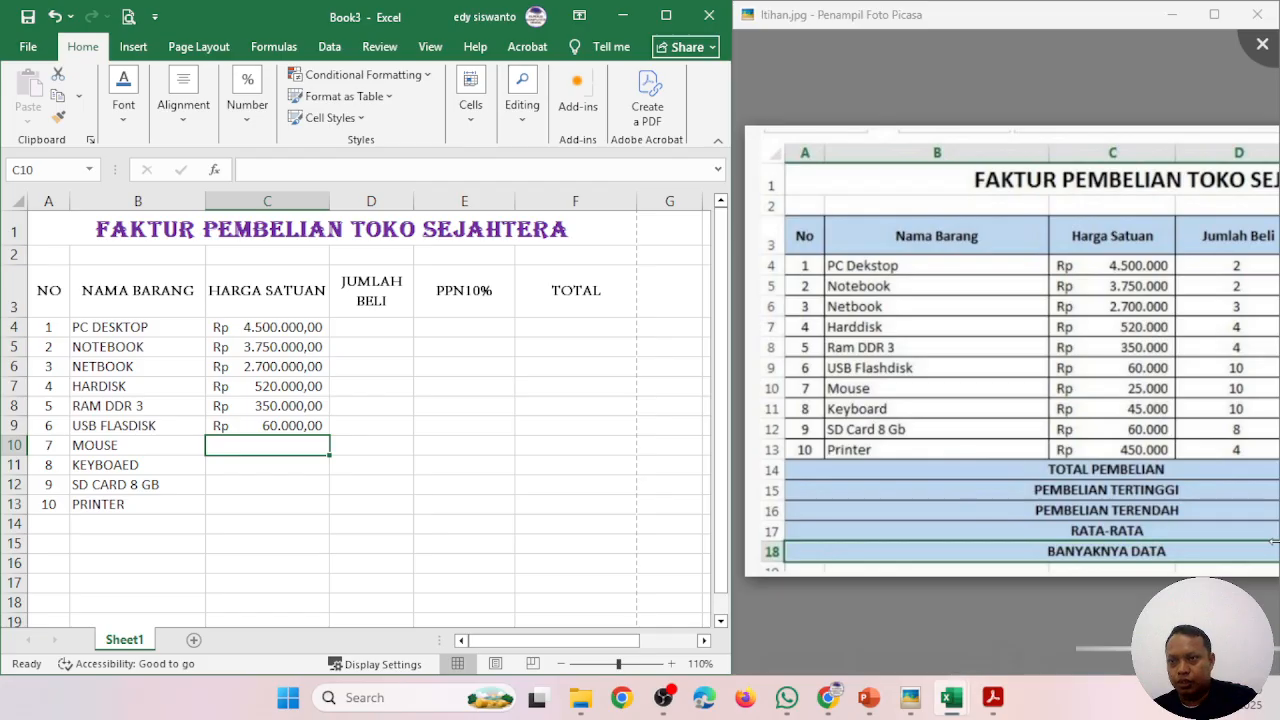
- Enter the unit prices 25000, 45000, 60000 and 450000 in C10:C13 for items 7 to 10
text(25000)
key(Return)
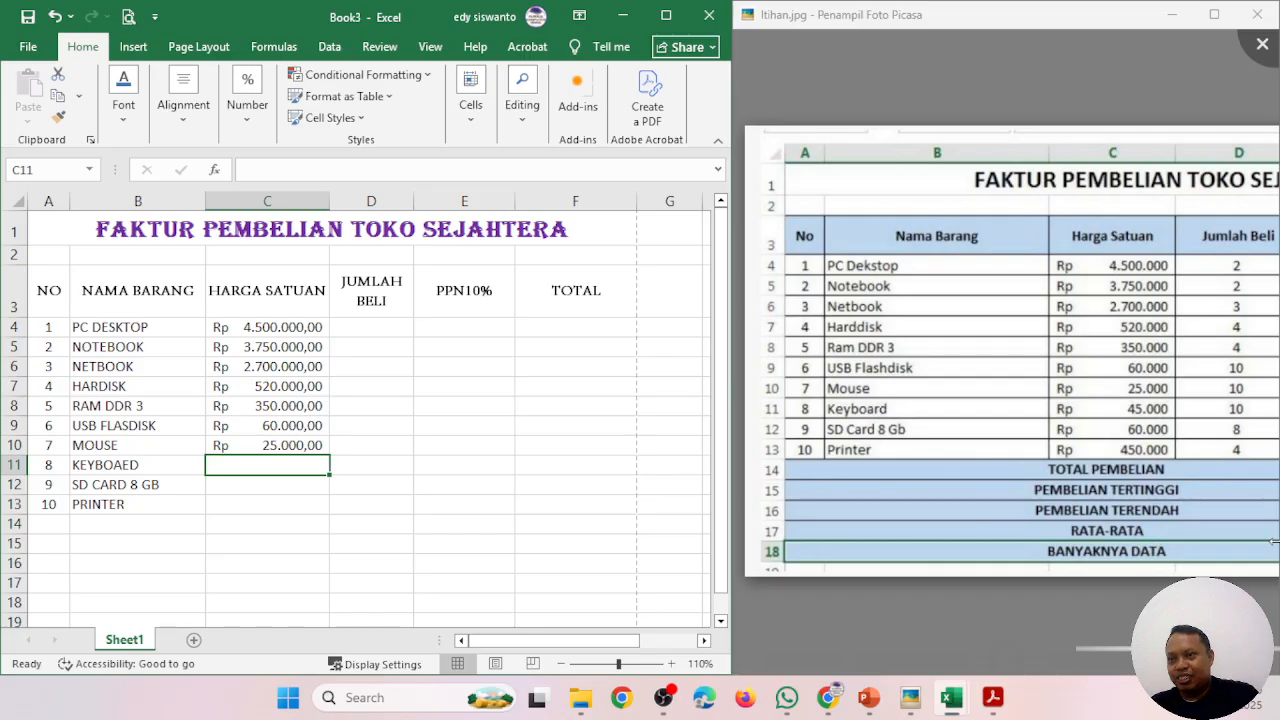
text(45000)
key(Return)
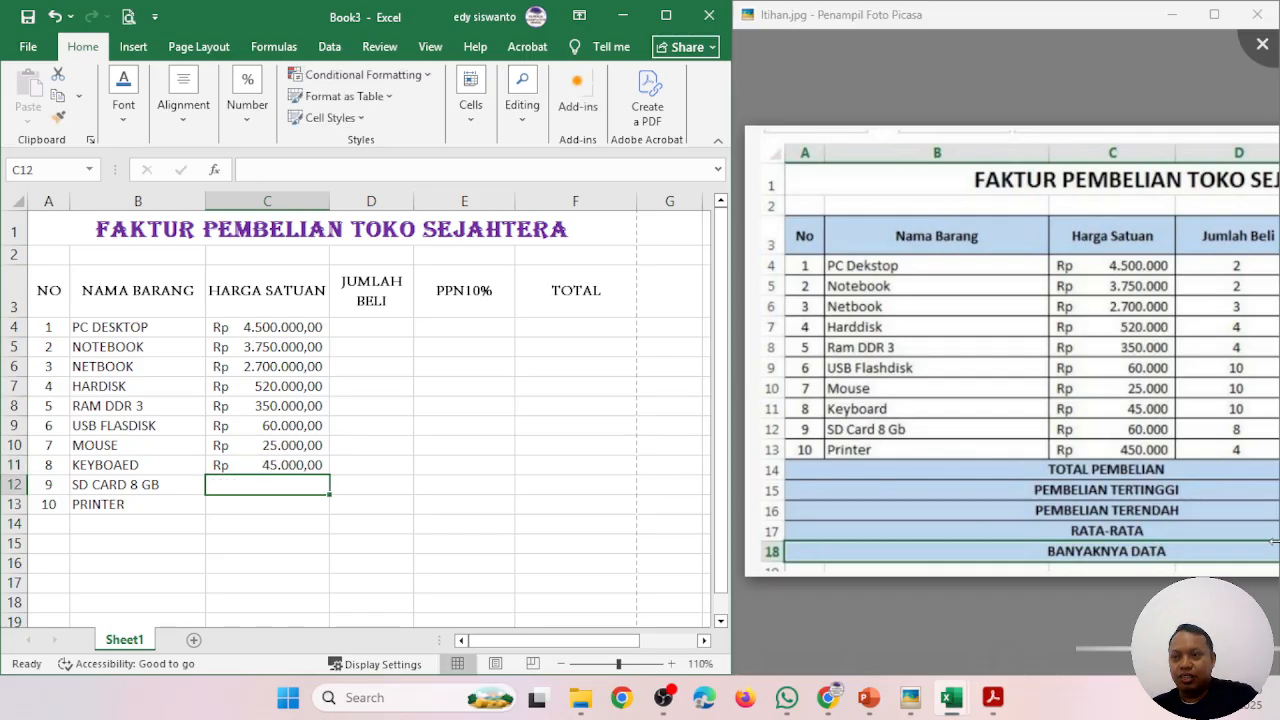
text(60000)
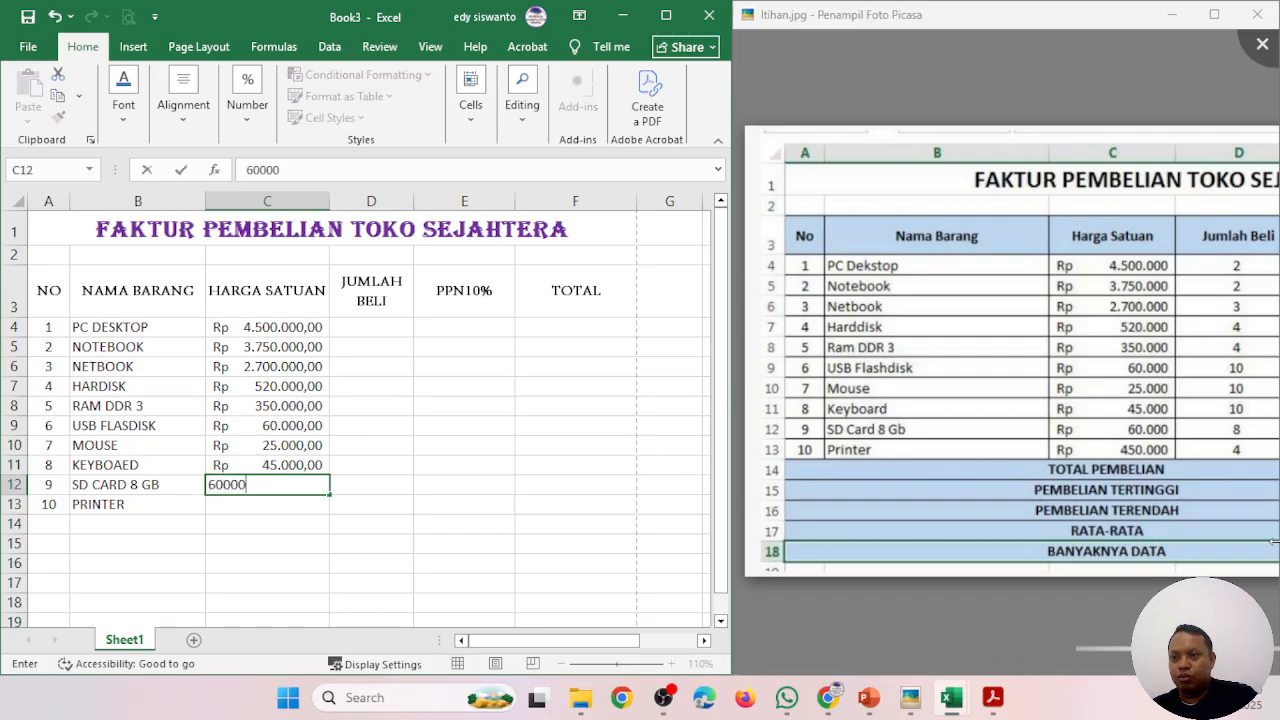
key(Return)
text(450.00)
key(Return)
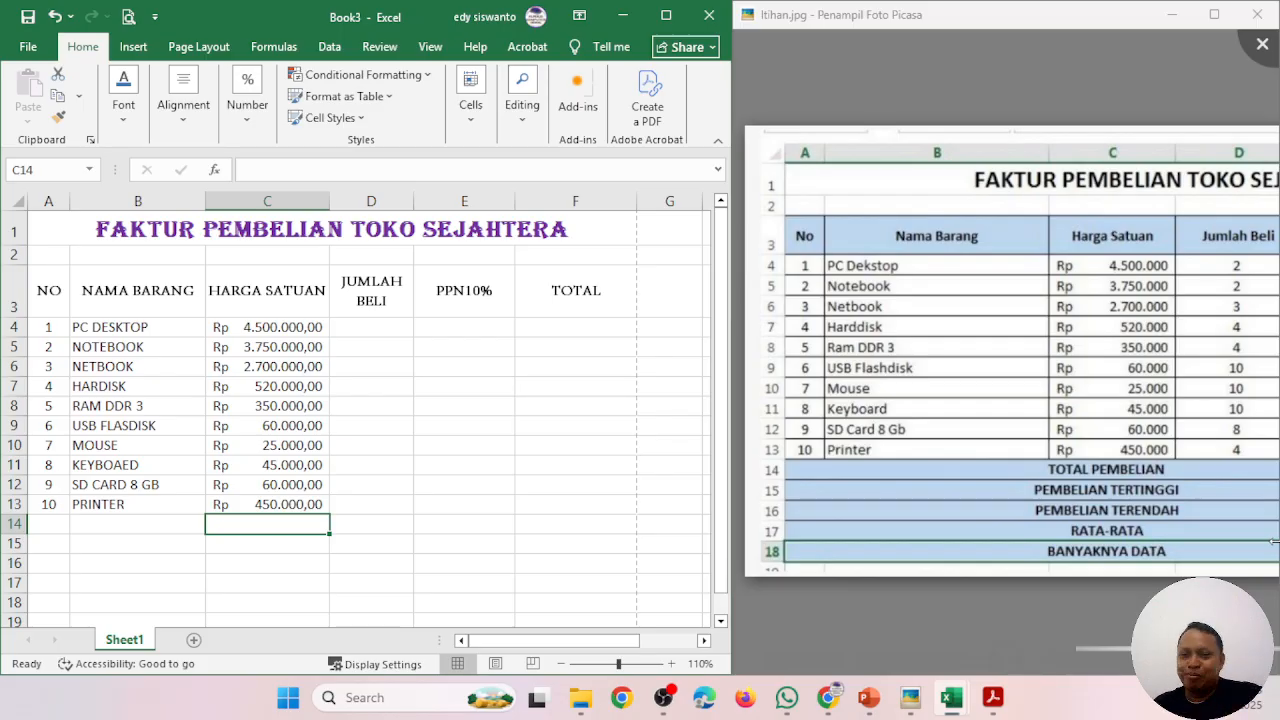
- Bring the reference picture's Jumlah Beli column into view and enter quantities 2, 2, 3 and 4 in D4:D7
click(380, 330)
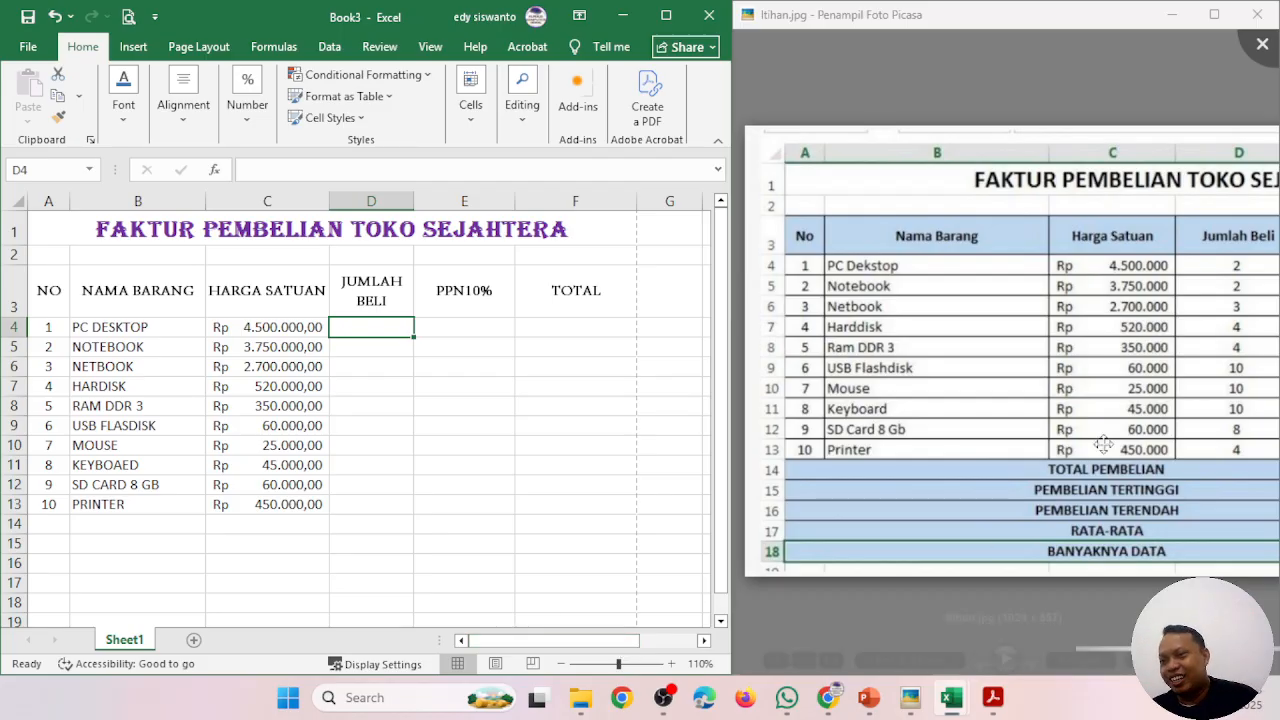
drag(1114, 443, 1038, 437)
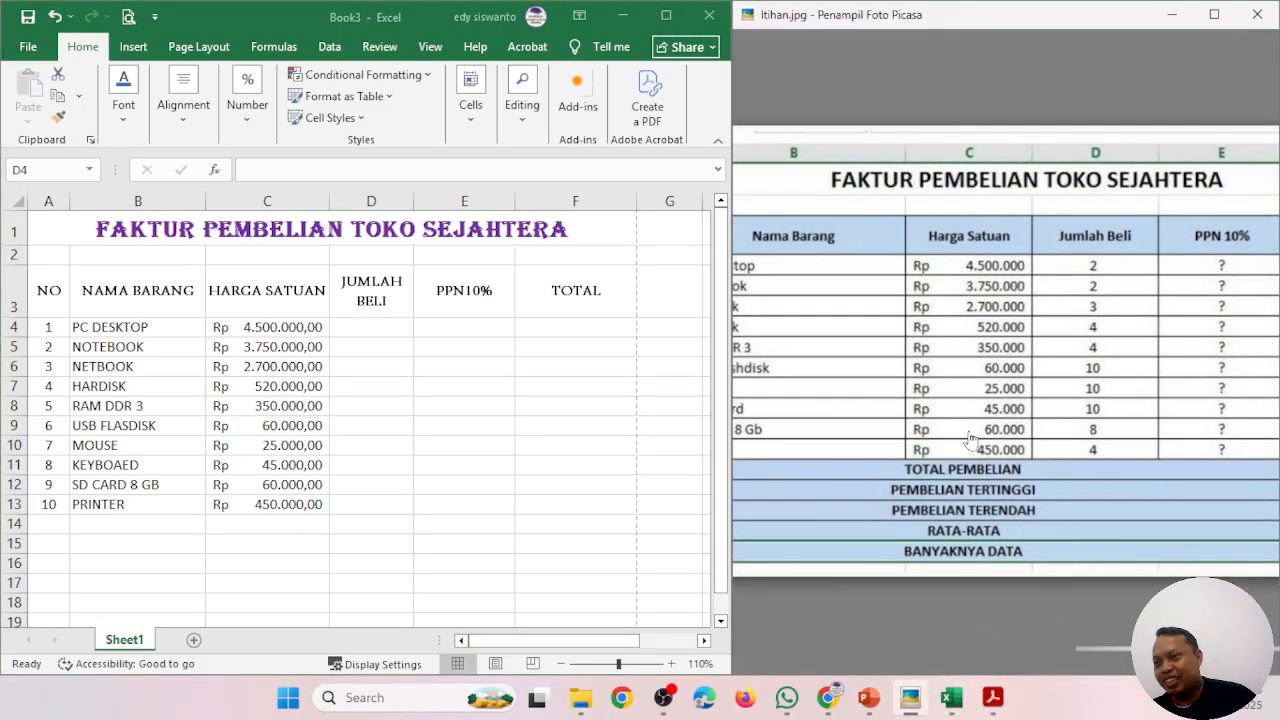
click(367, 333)
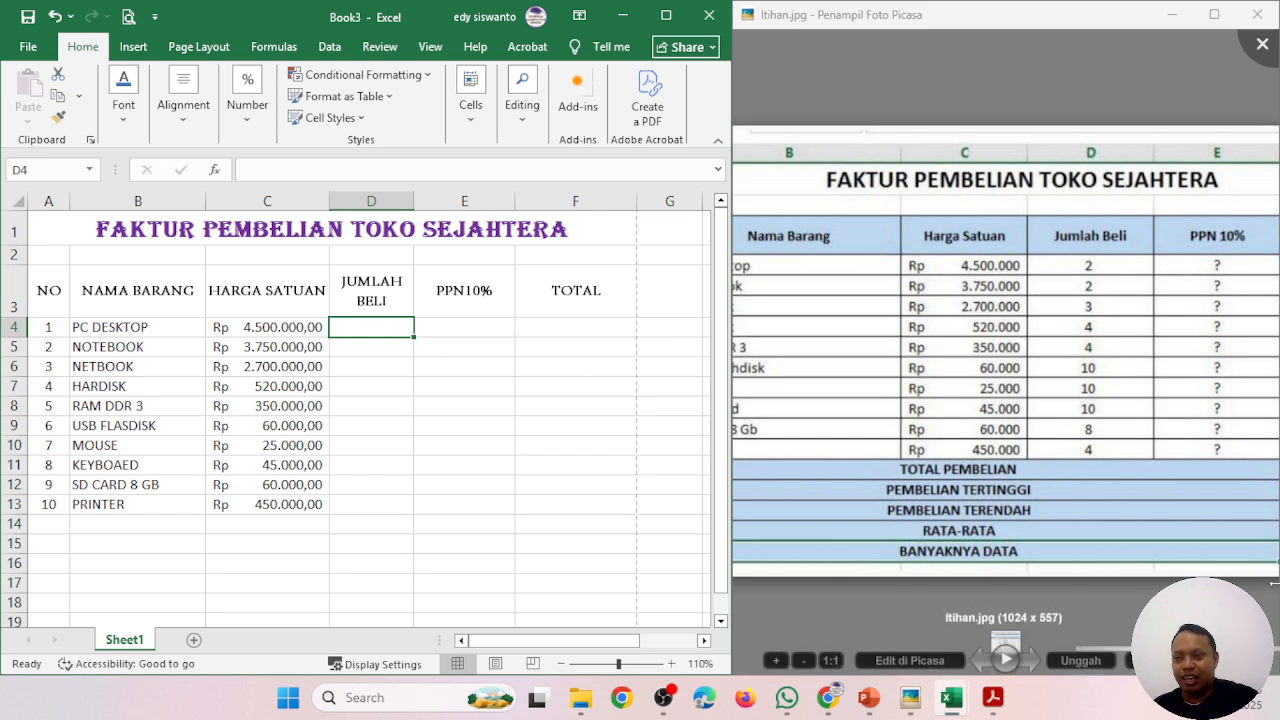
text(2)
key(Return)
text(2)
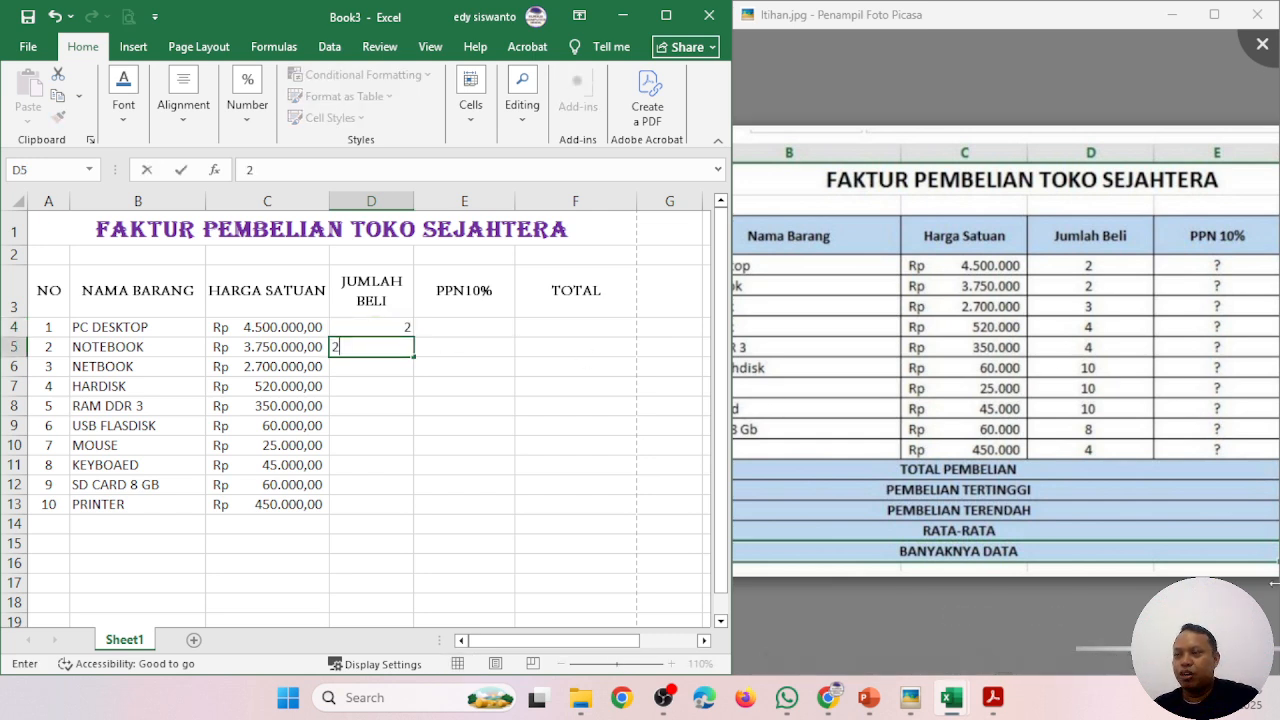
key(Return)
text(3)
key(Return)
text(4)
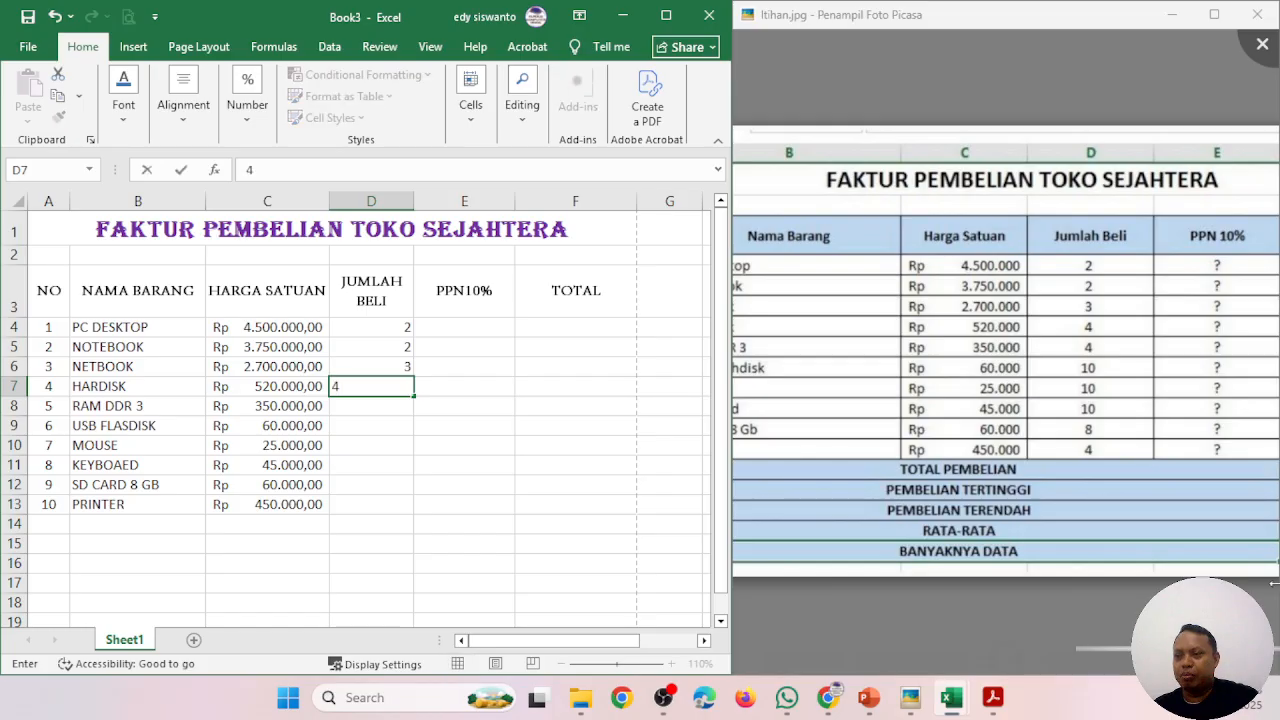
key(Return)
- Enter the quantities 4, 10, 10, 10, 8 and 4 in D8:D13 of the JUMLAH BELI column
text(4)
key(Return)
text(10)
key(Return)
text(10)
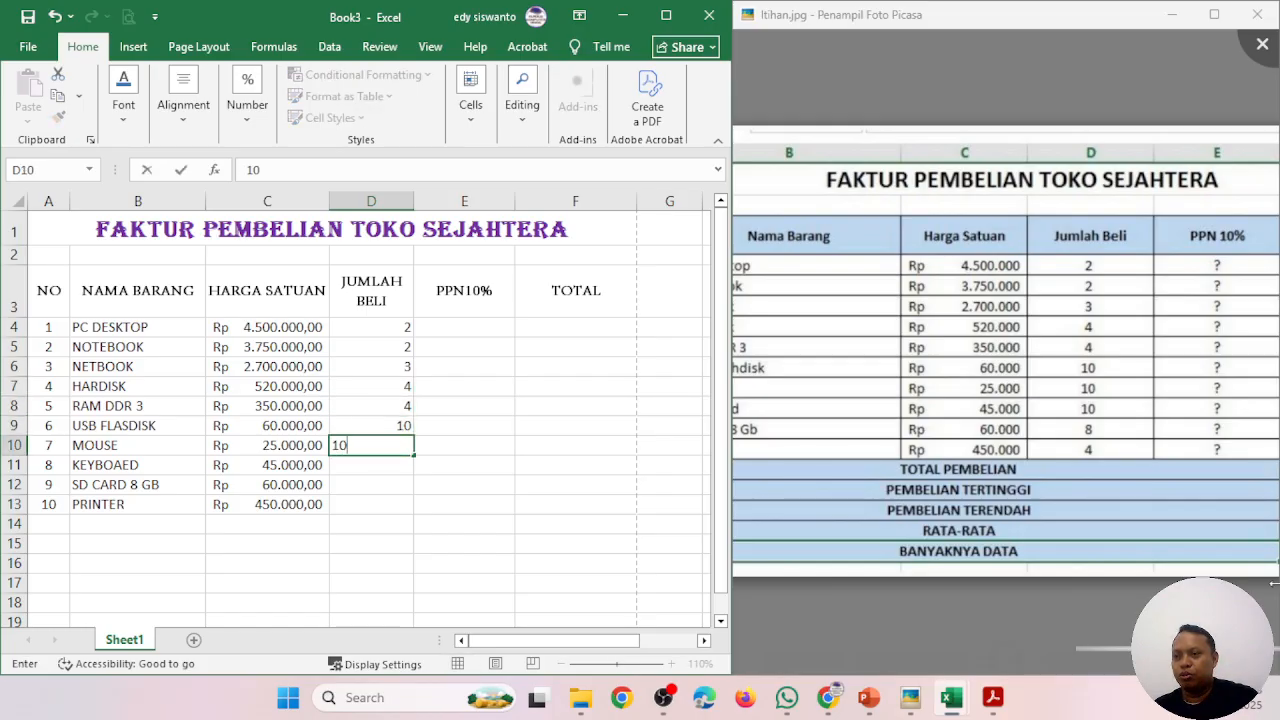
key(Return)
text(10)
key(Return)
text(8)
key(Return)
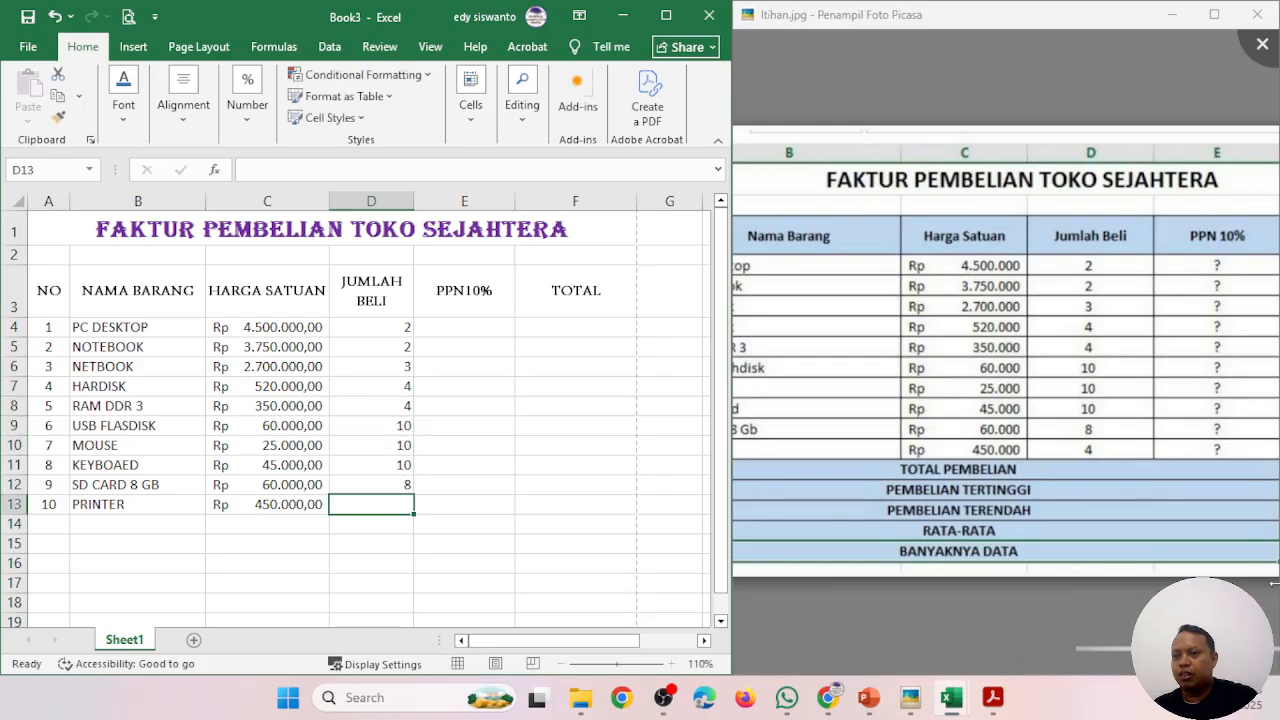
text(4)
key(Return)
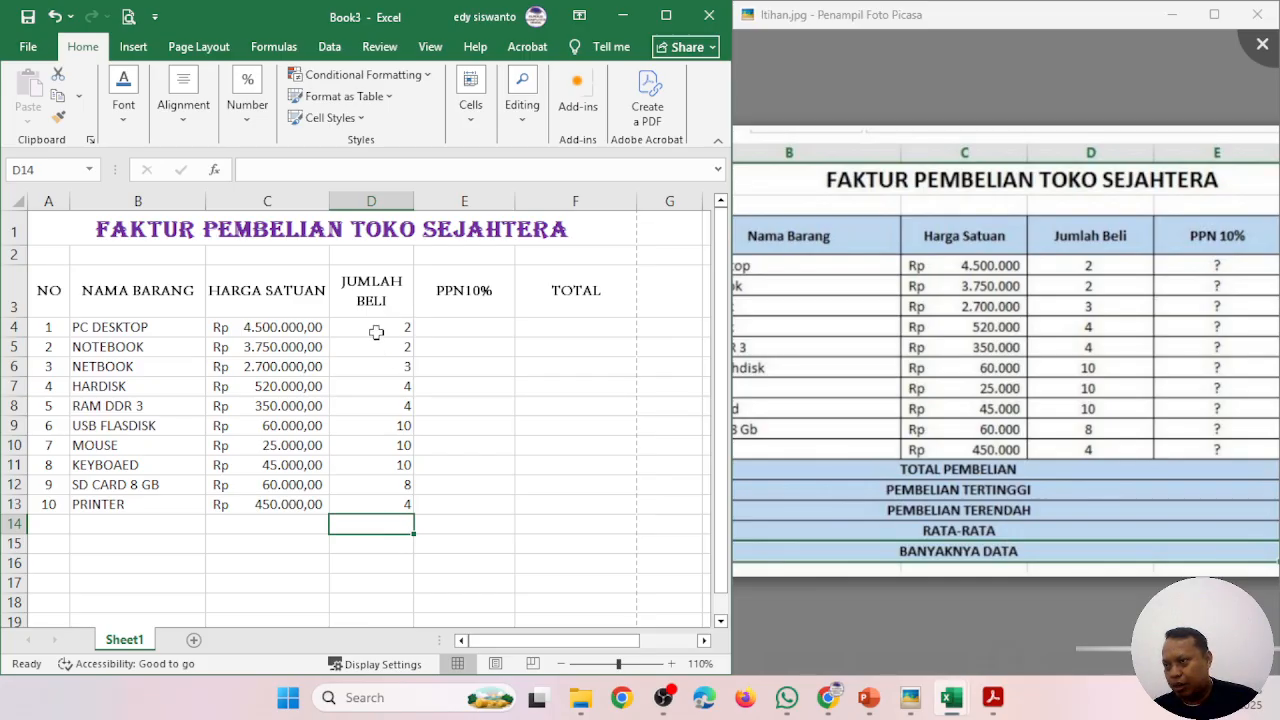
- Centre the JUMLAH BELI quantities in D4:D13 horizontally and select the first PPN10% cell, E4
drag(375, 329, 371, 504)
click(183, 100)
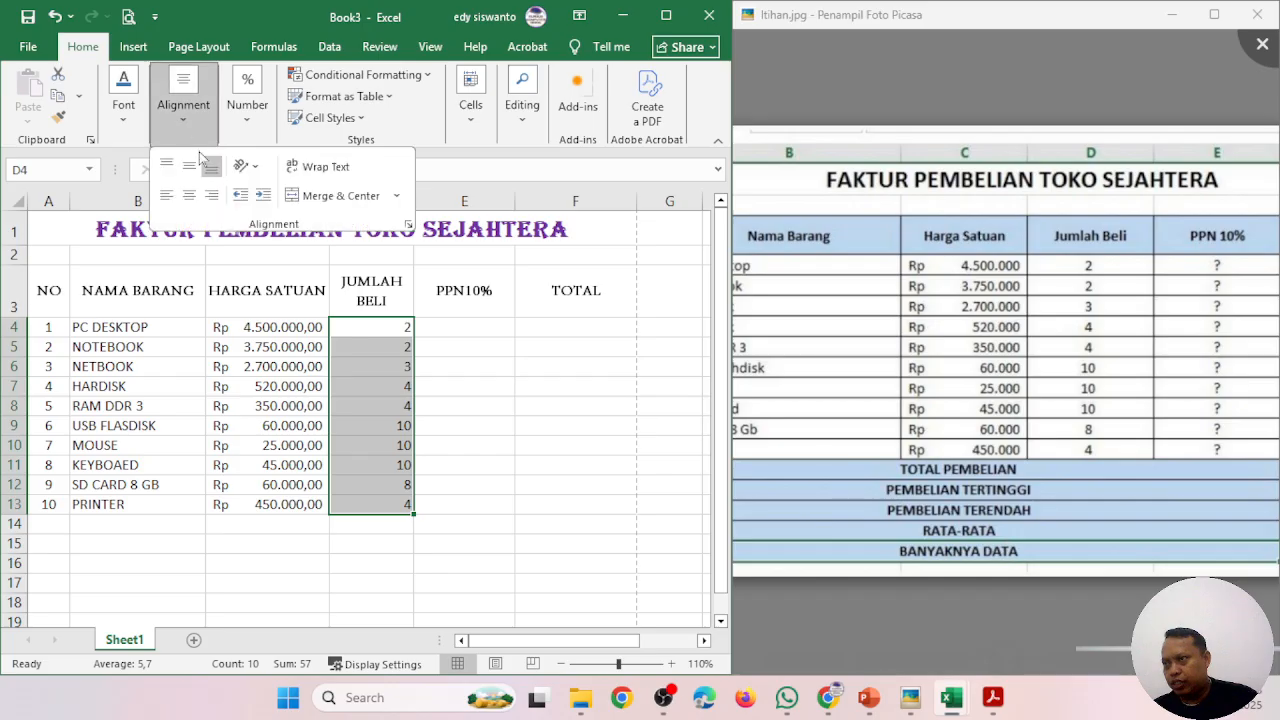
click(190, 195)
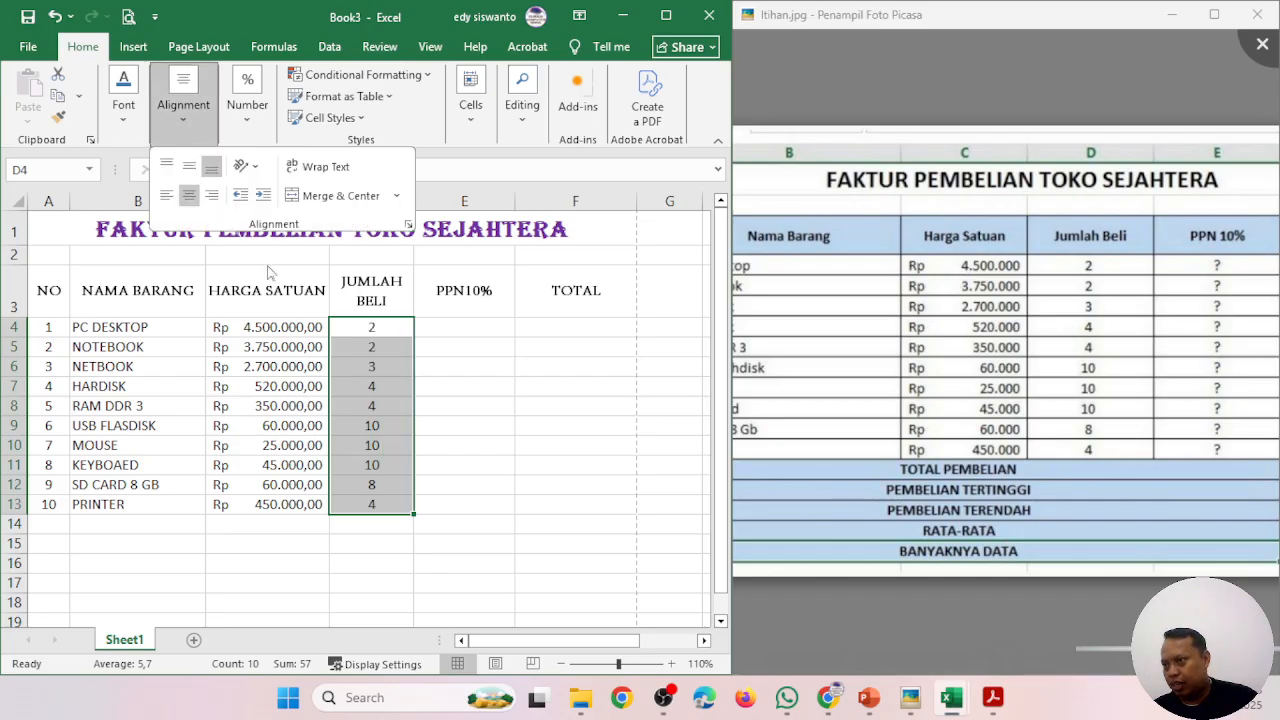
click(473, 330)
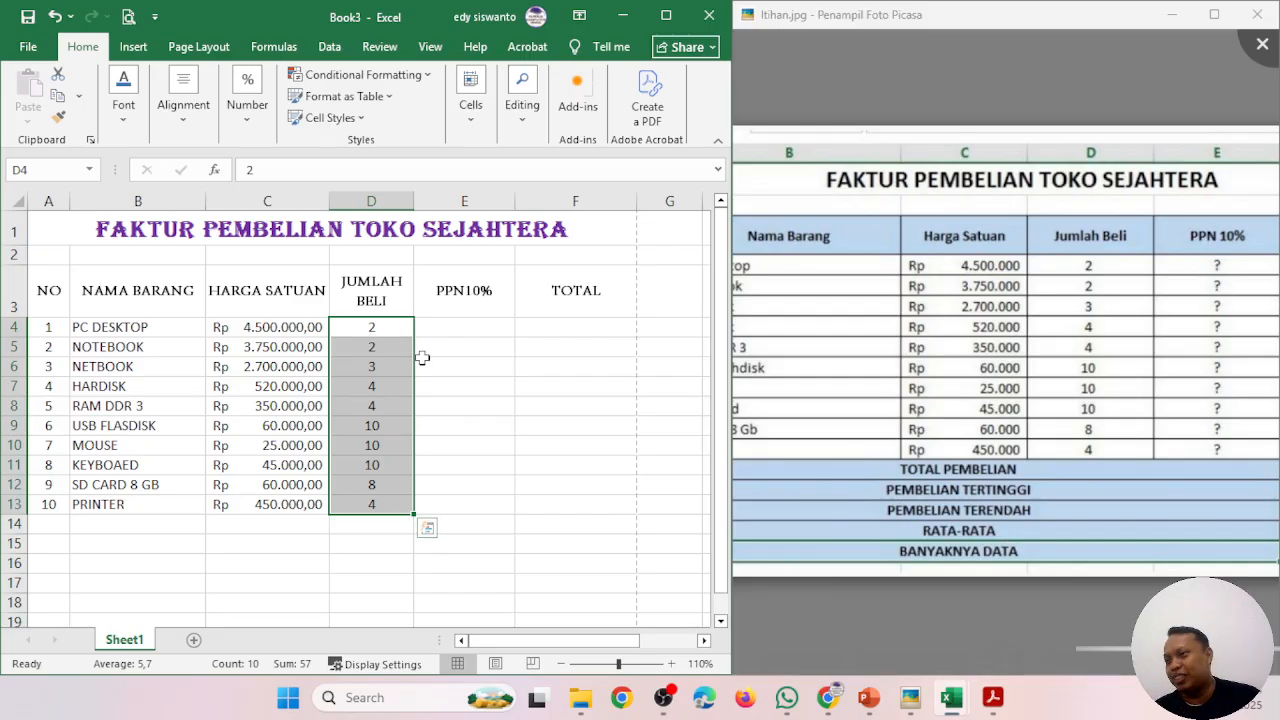
click(490, 331)
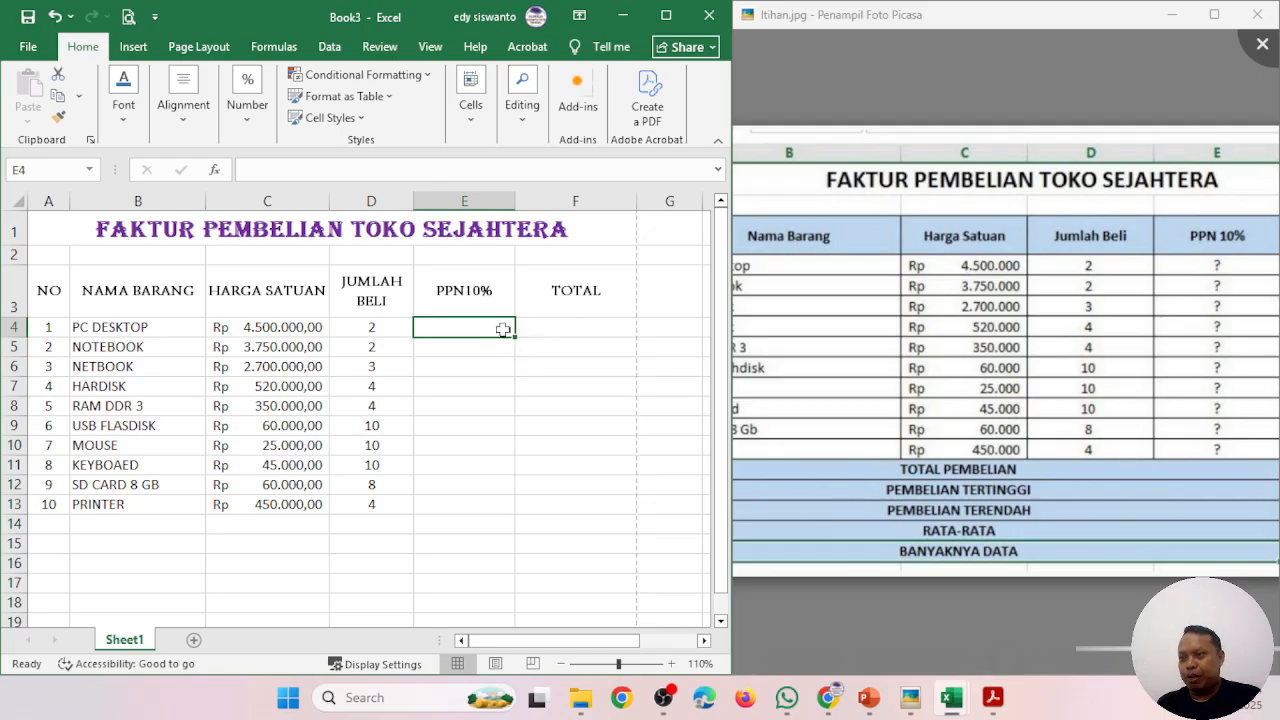
- Bring the Subtotal column of the reference invoice image into view, then maximize the workbook window with the unit prices in C4:C13 selected
drag(1240, 289, 1090, 264)
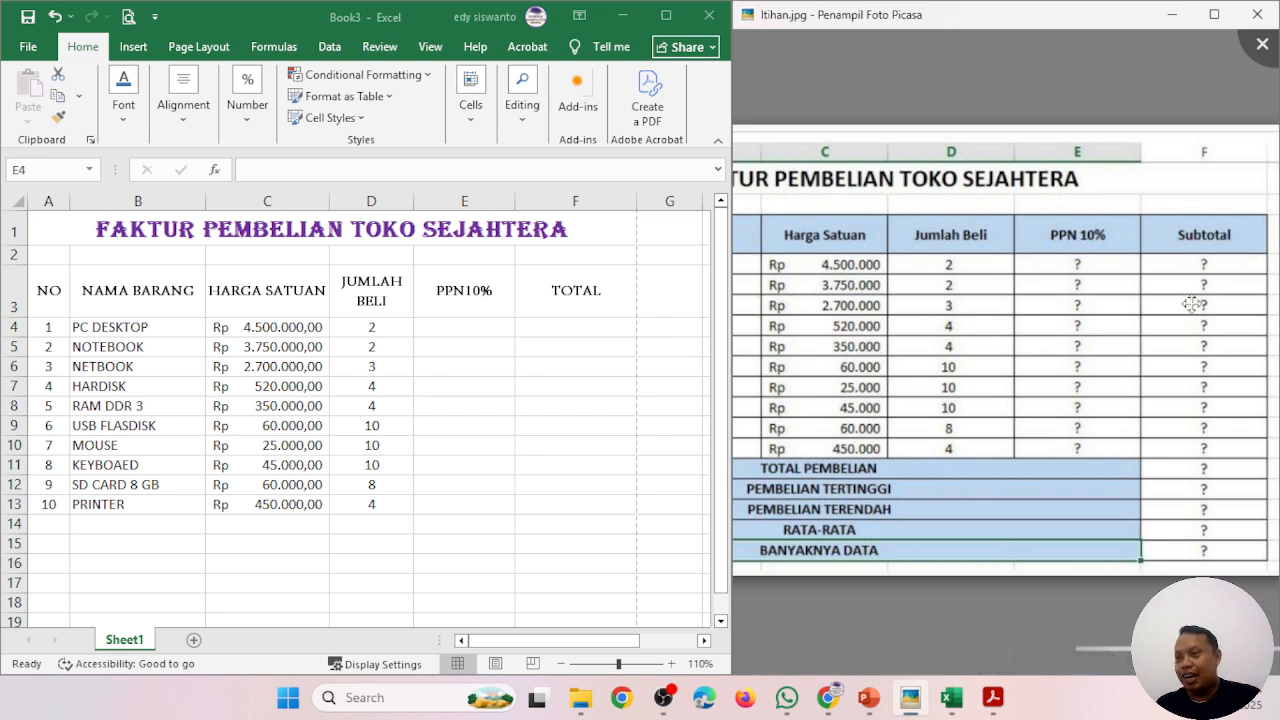
click(463, 329)
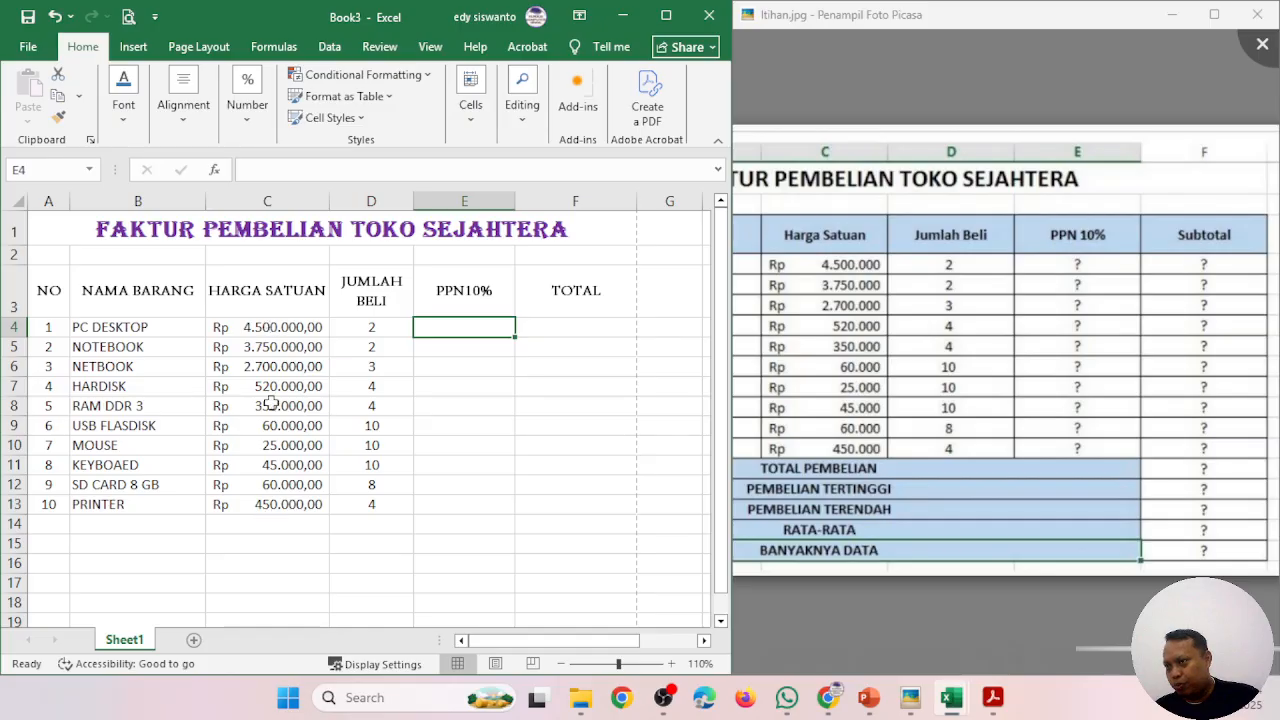
click(278, 333)
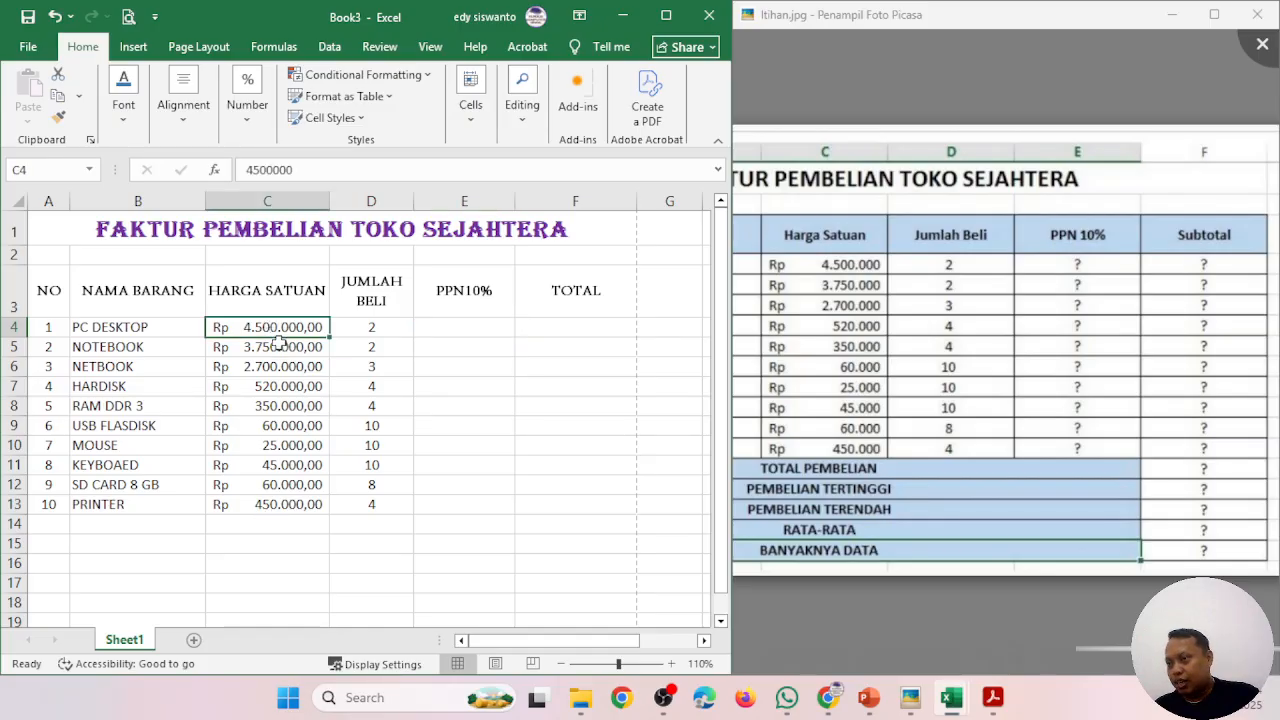
drag(278, 343, 270, 504)
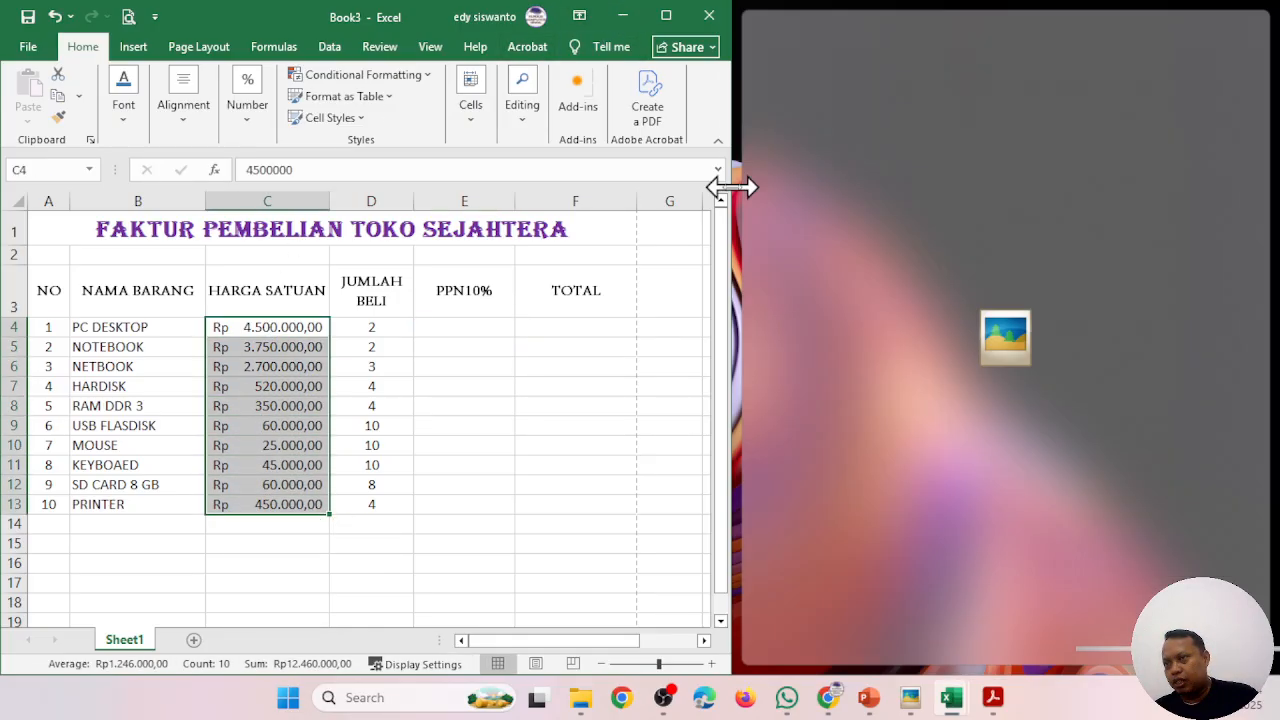
drag(731, 186, 1269, 194)
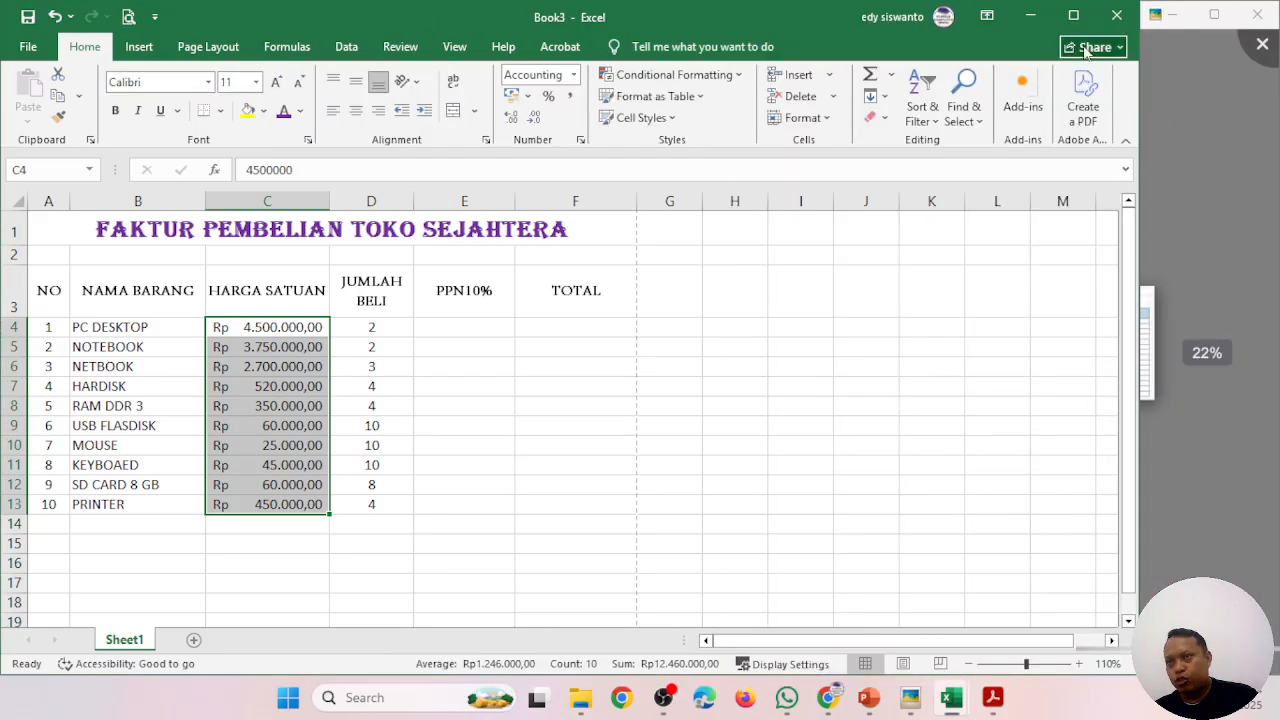
click(1070, 17)
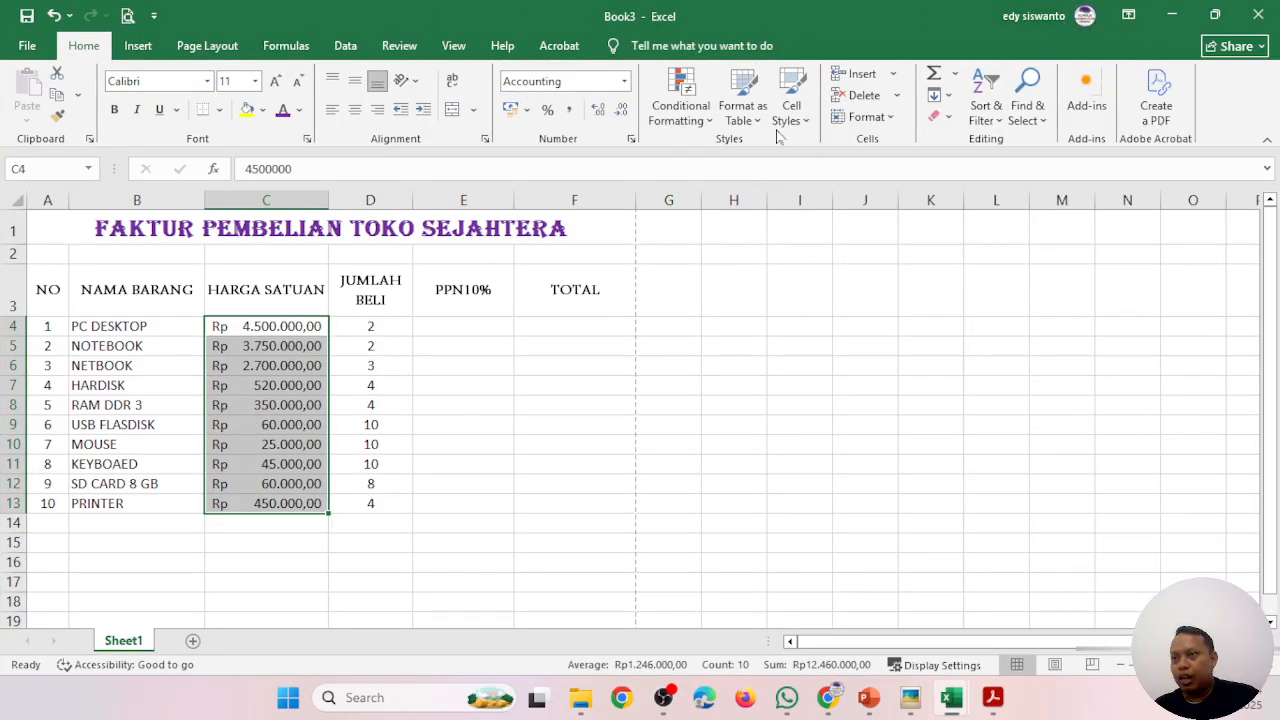
- Apply the General number format to the unit prices in C4:C13 and check the first three price cells
click(624, 81)
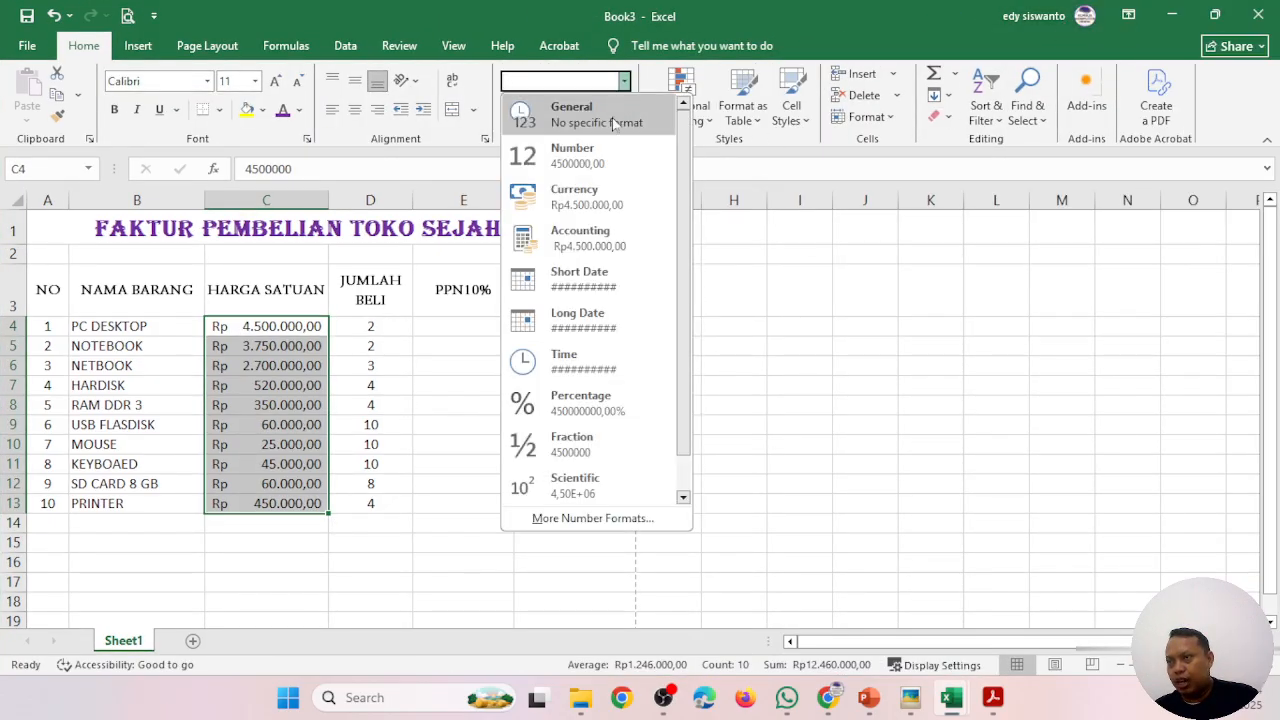
click(613, 122)
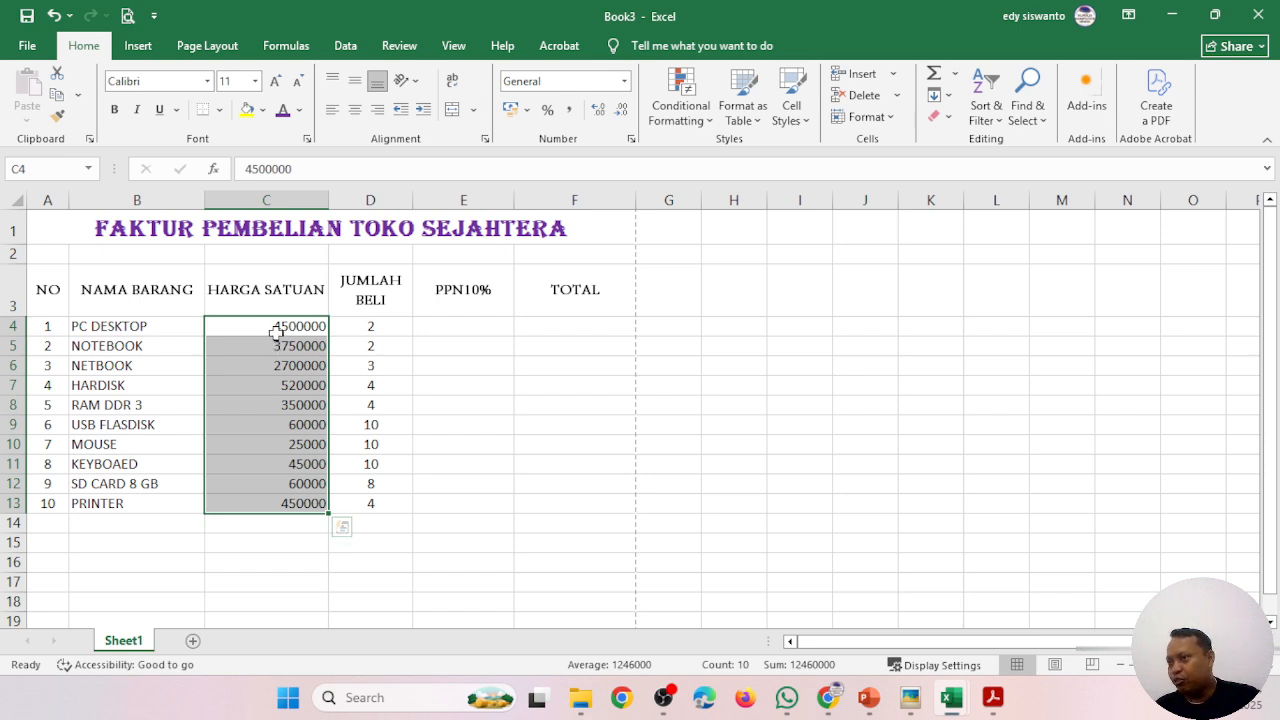
click(276, 333)
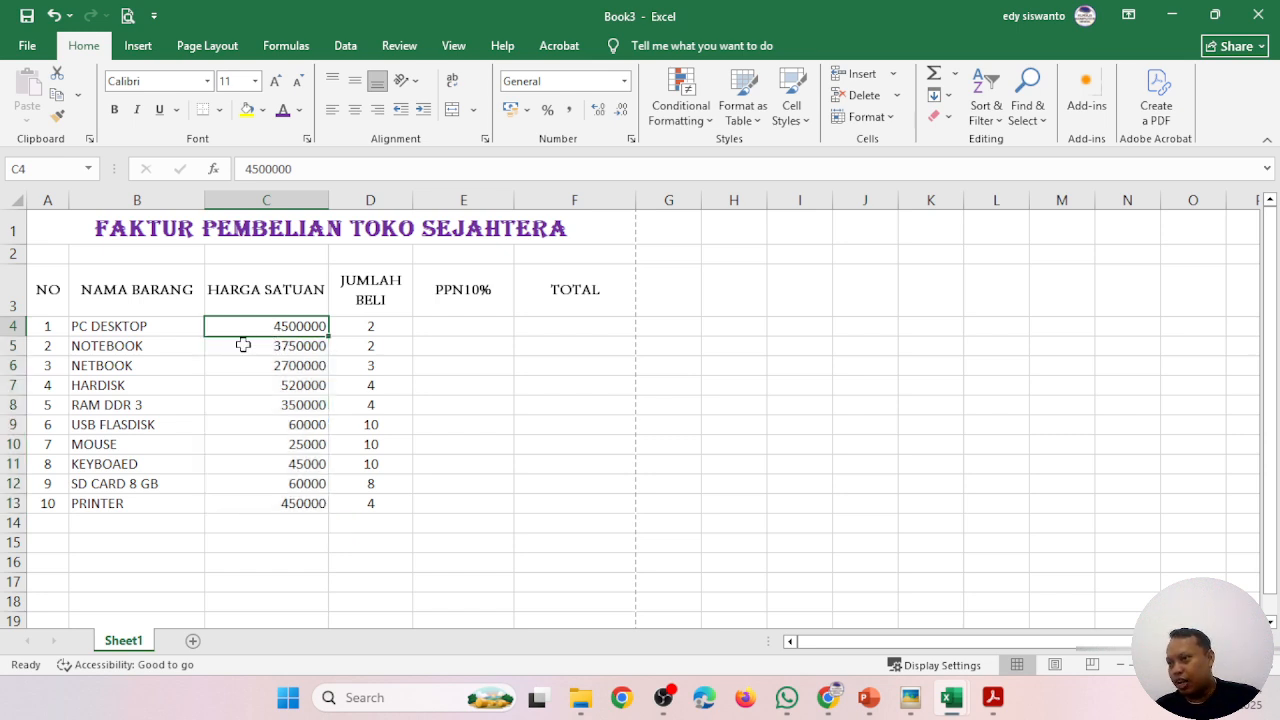
click(296, 349)
click(300, 367)
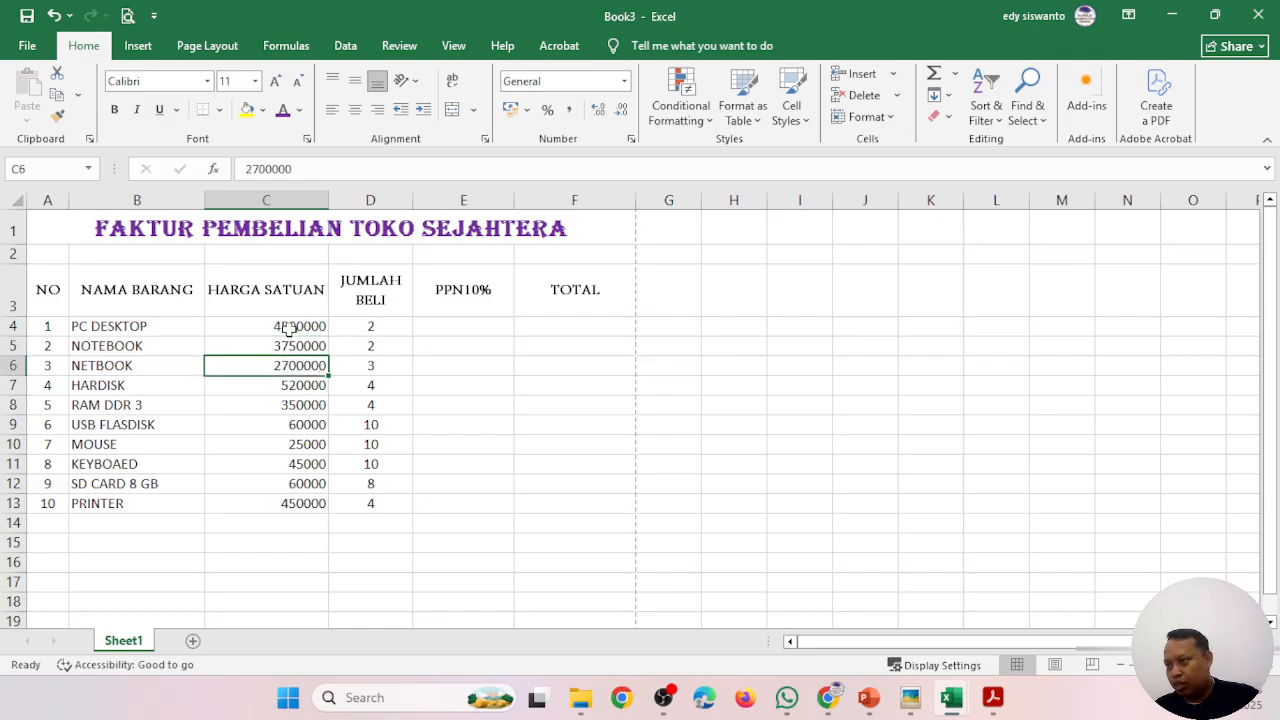
- Apply the Accounting number format to the HARGA SATUAN prices in C4:C13
drag(287, 328, 298, 505)
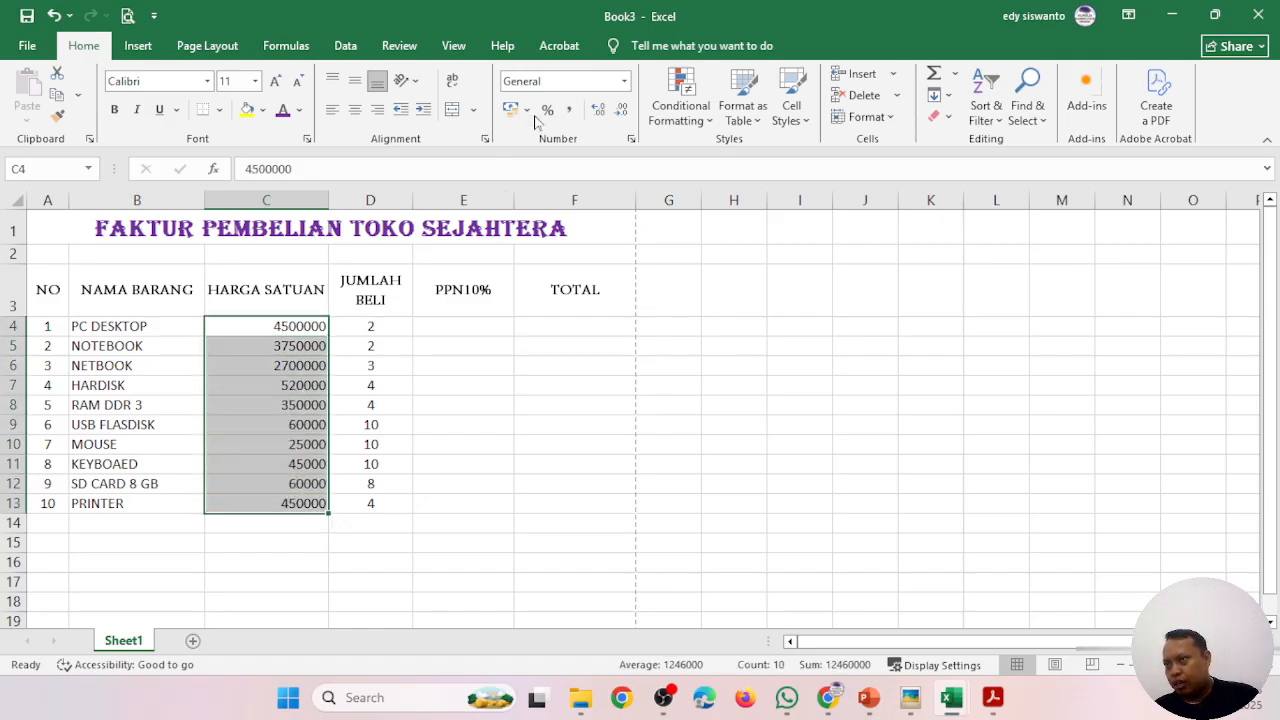
click(624, 82)
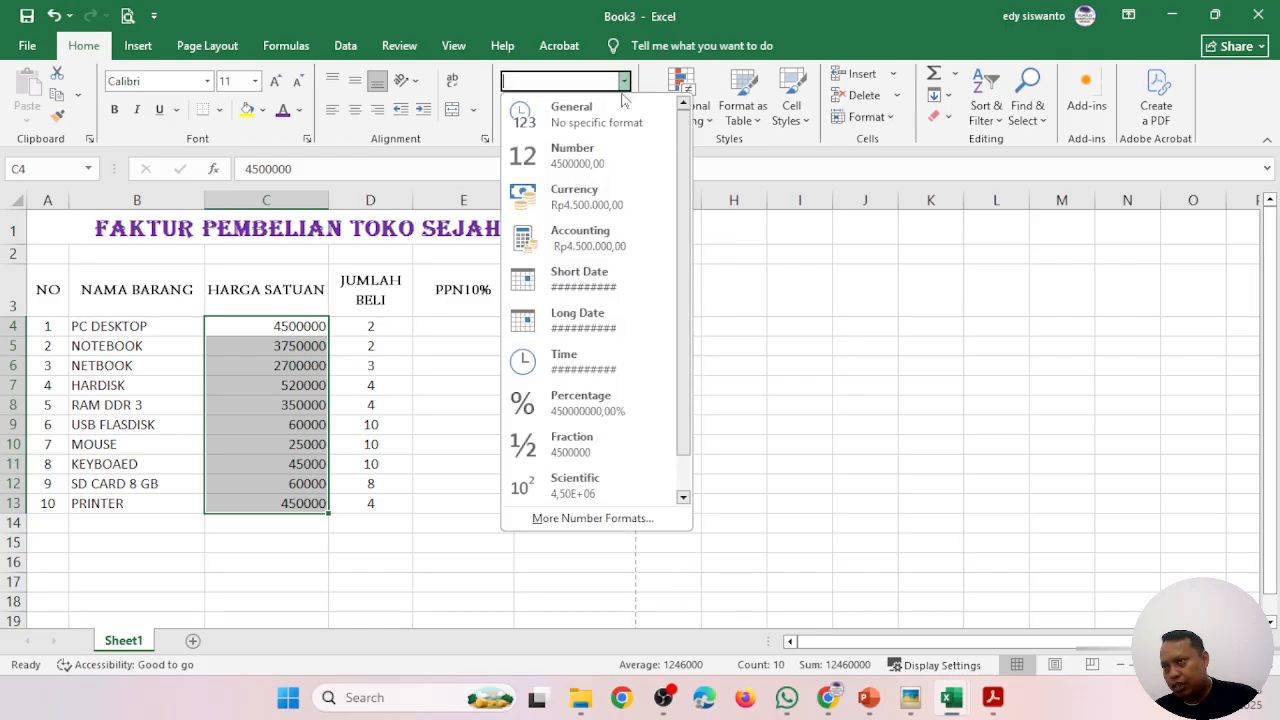
click(592, 243)
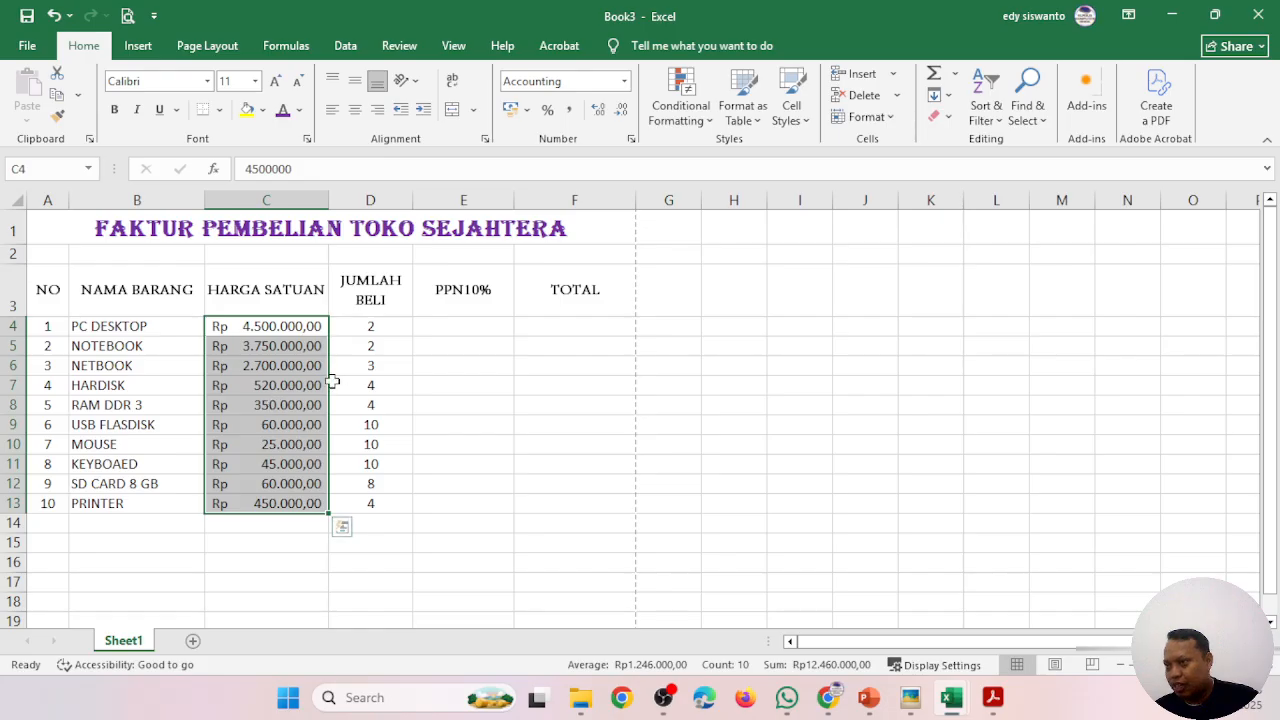
- Switch the HARGA SATUAN prices in C4:C13 to the General format and back to Accounting
click(624, 82)
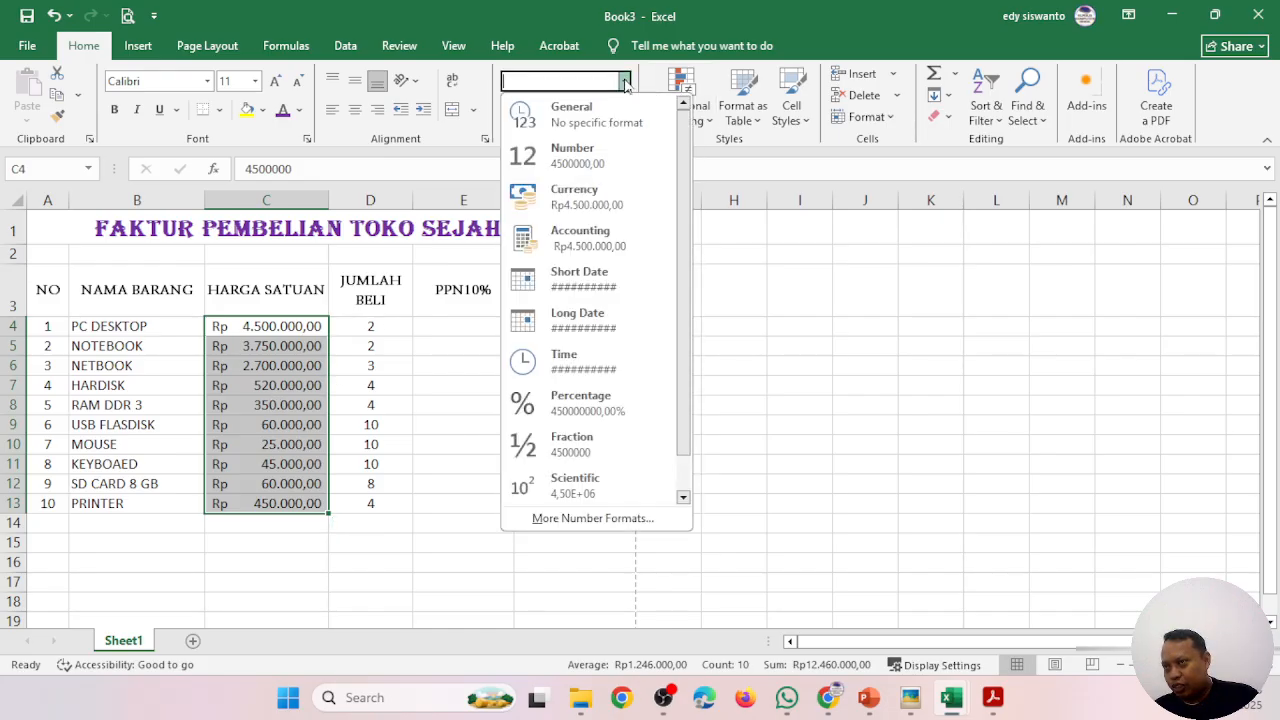
click(610, 121)
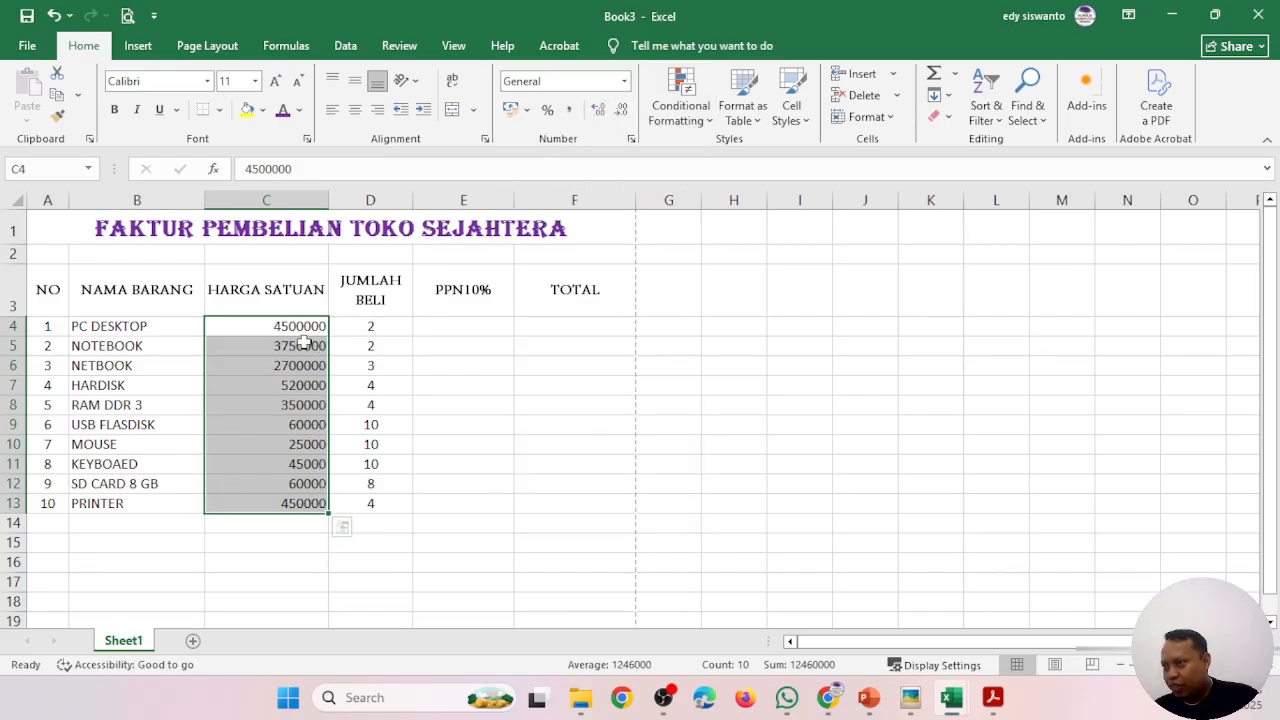
click(623, 83)
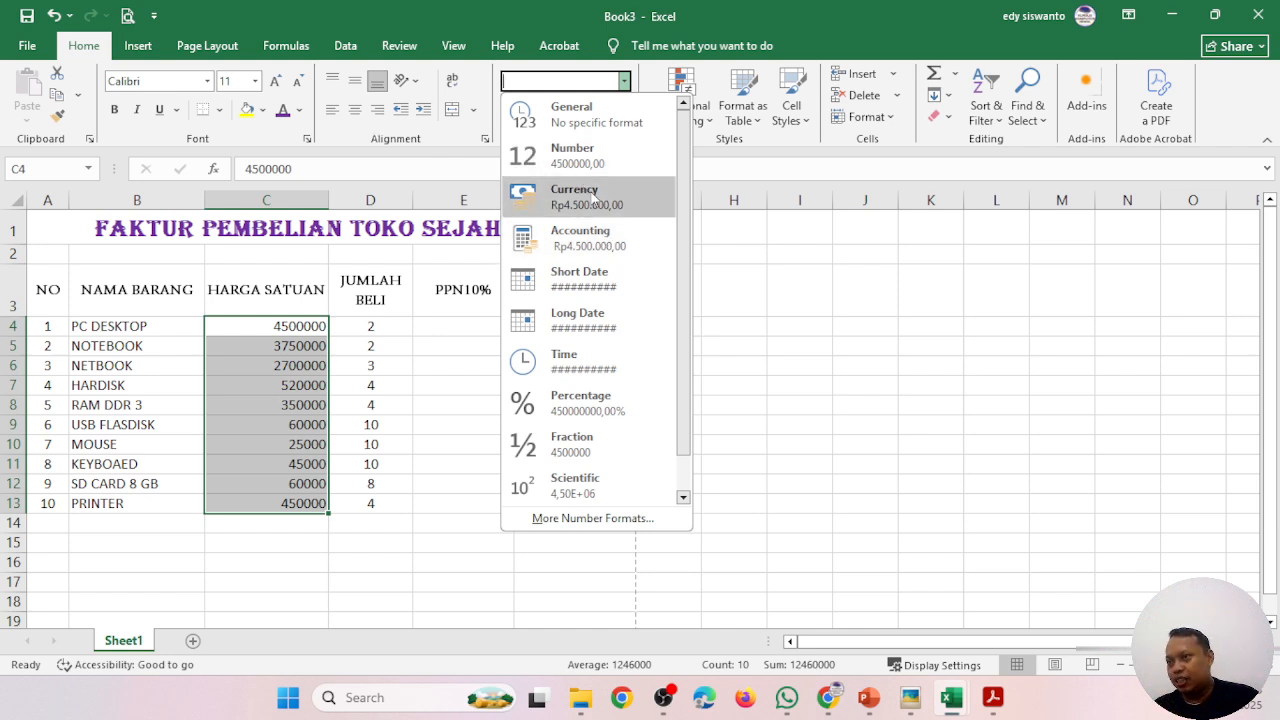
click(597, 233)
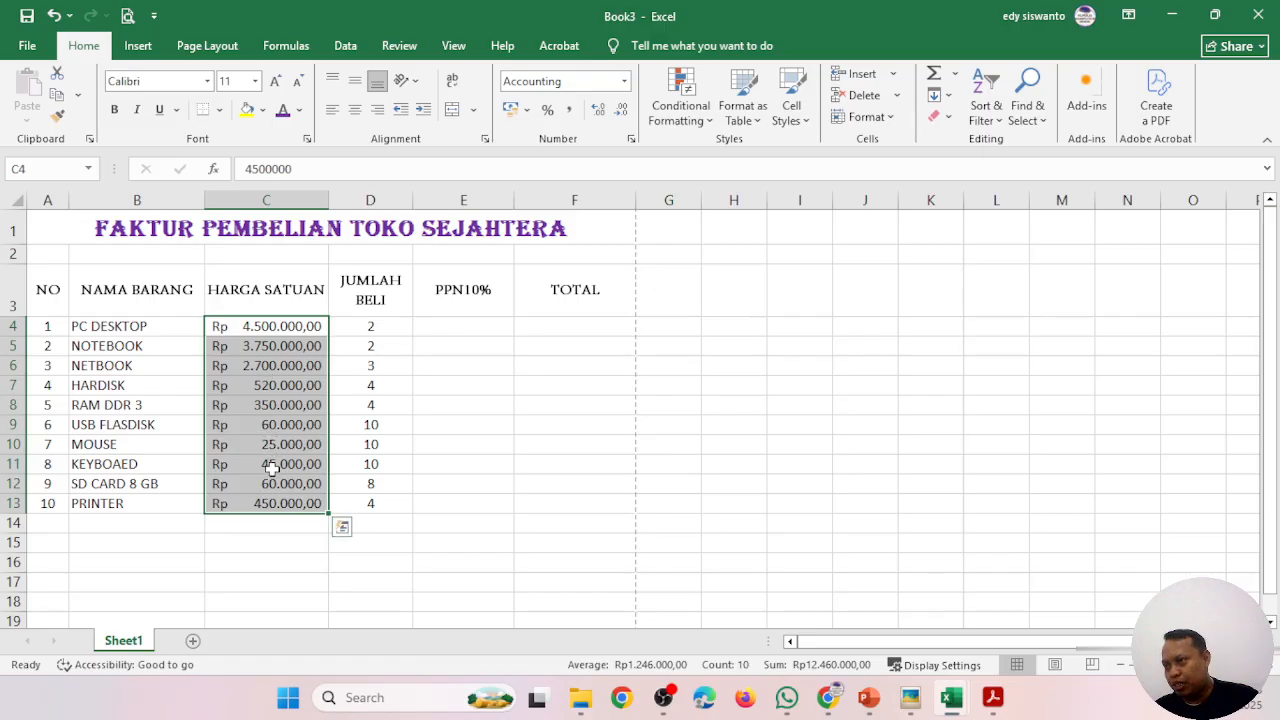
- Inspect the underlying value stored for the PC DESKTOP unit price in C4
click(271, 330)
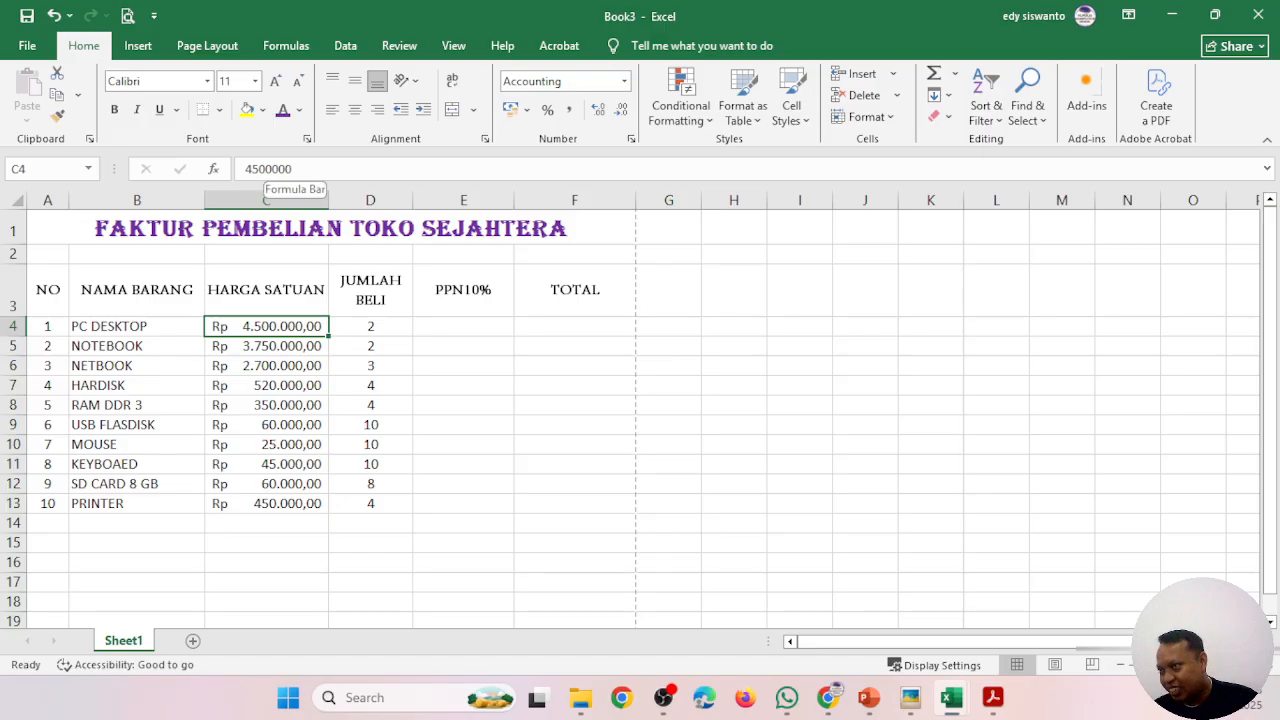
click(294, 169)
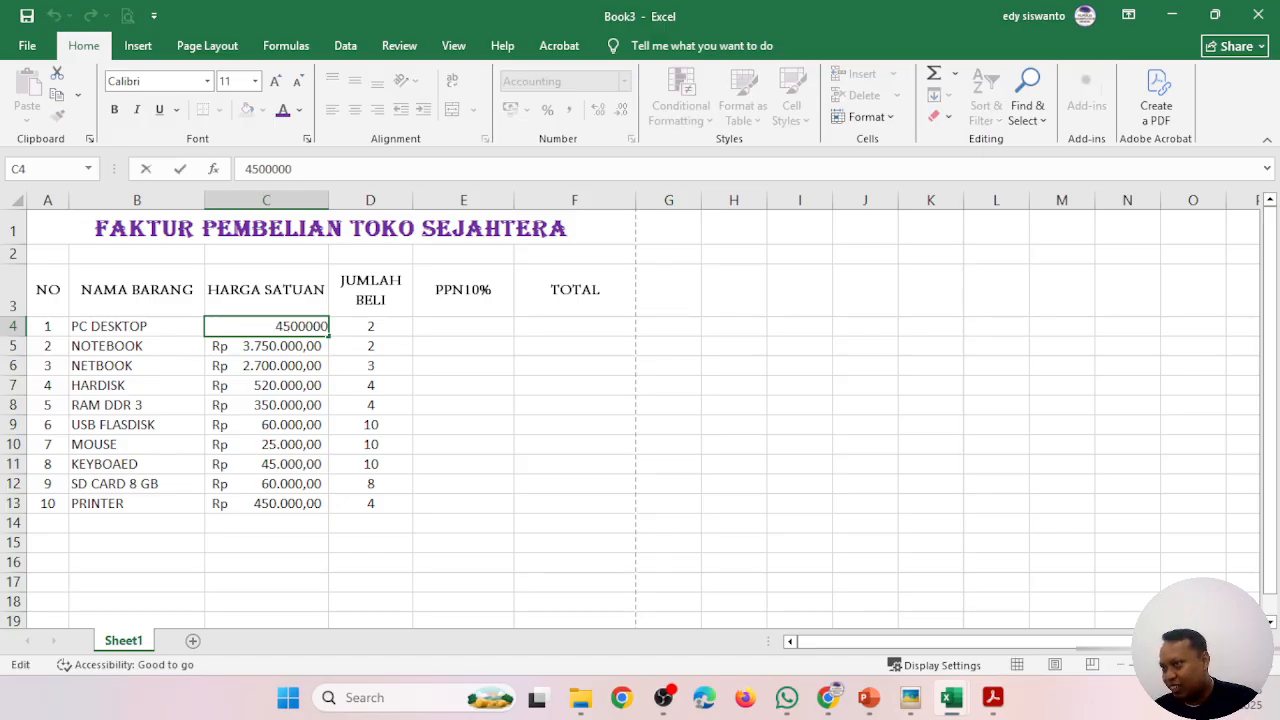
key(Return)
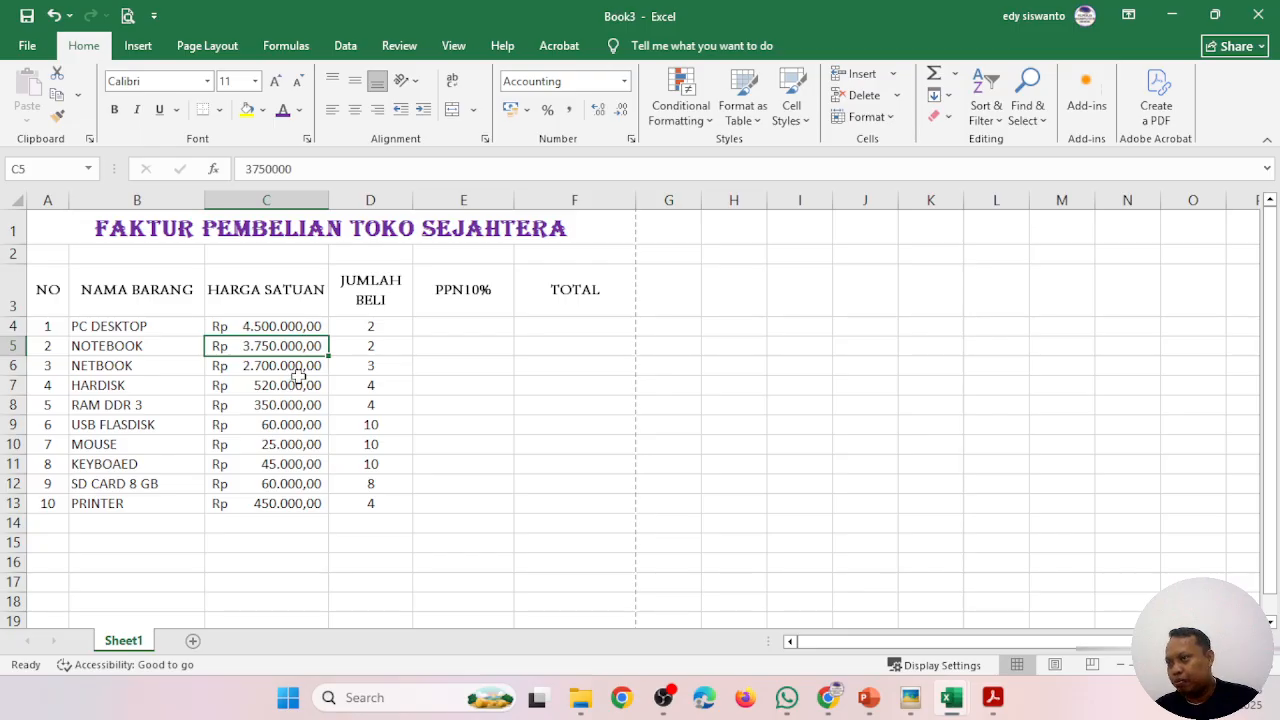
- Remove both decimal places from the HARGA SATUAN prices in C4:C13
click(290, 324)
drag(290, 324, 283, 497)
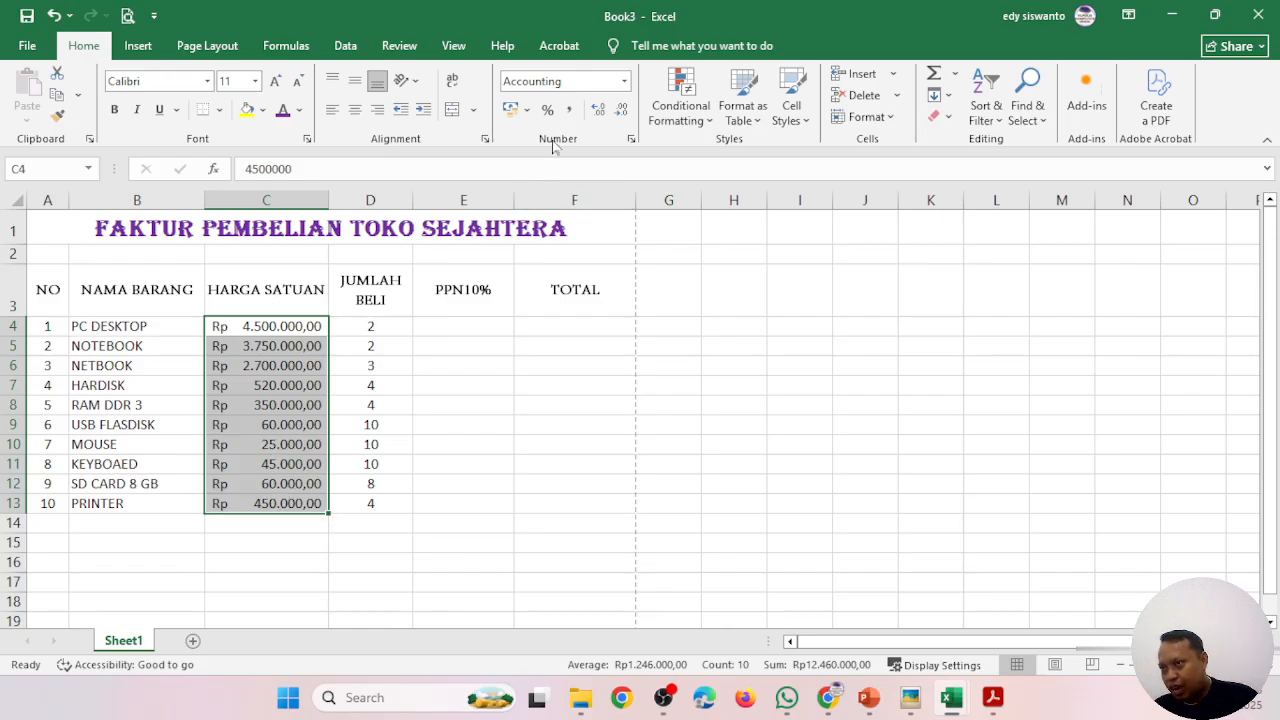
click(623, 110)
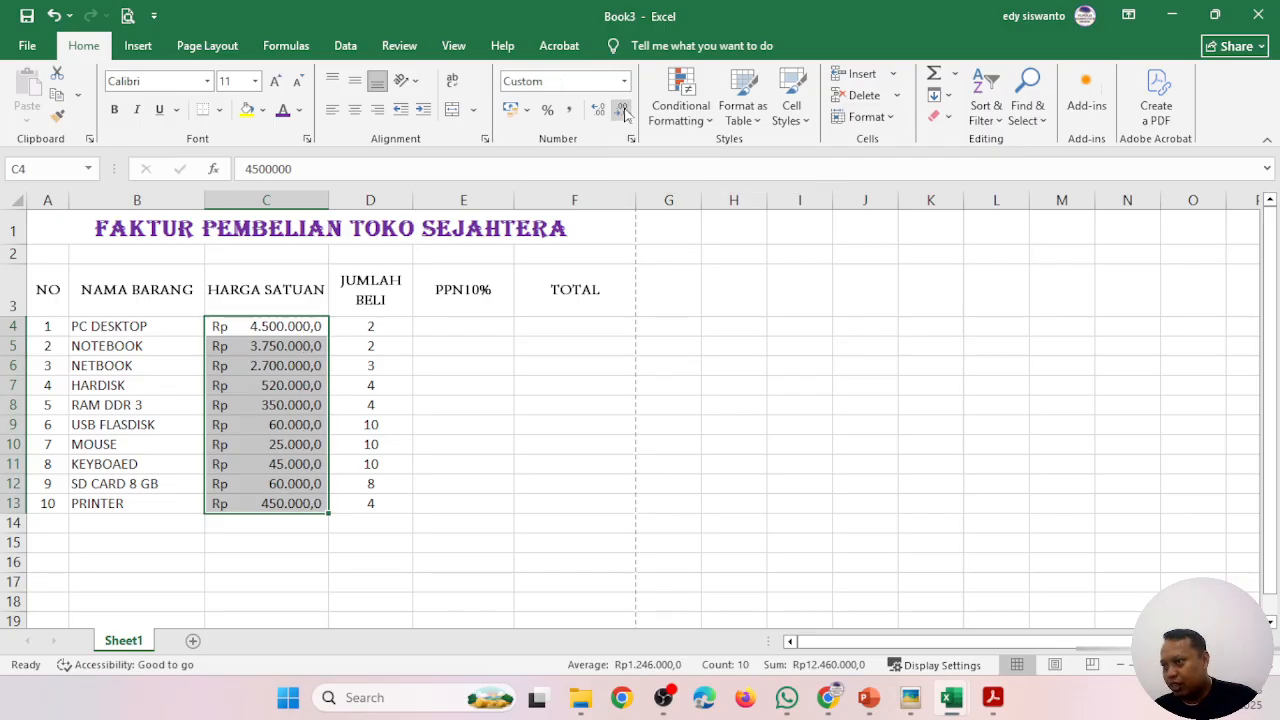
click(623, 110)
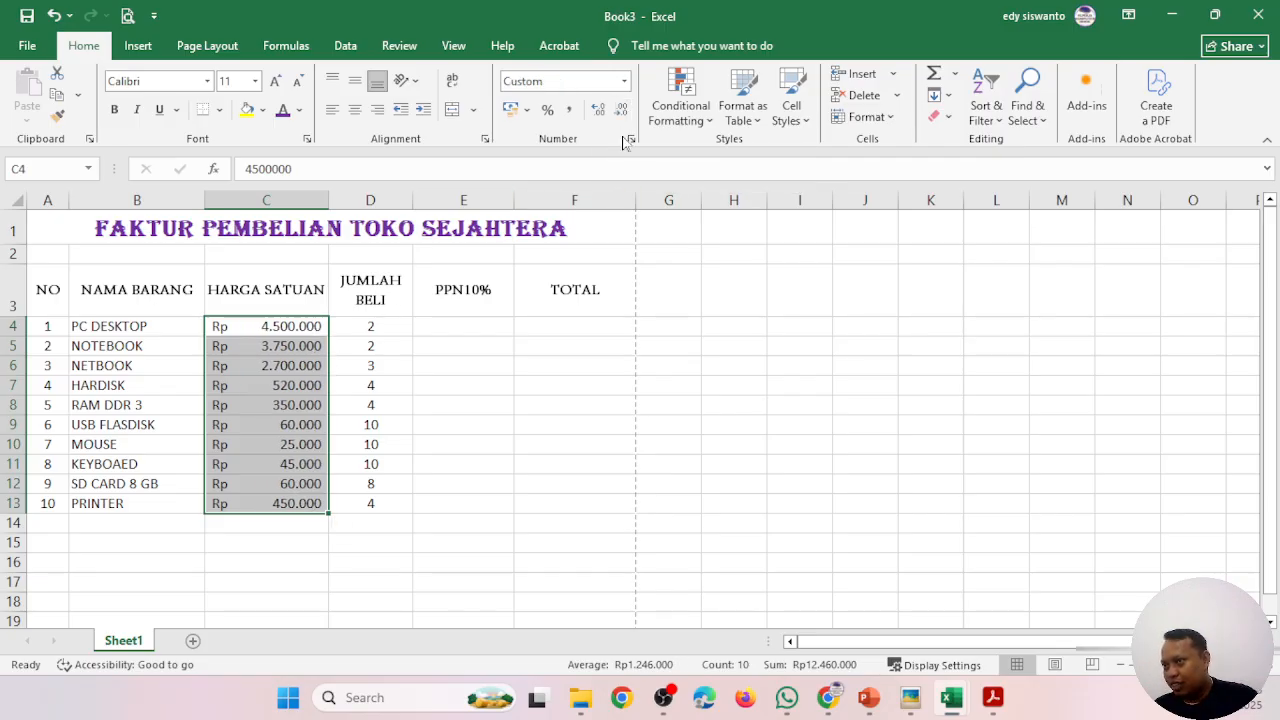
click(627, 112)
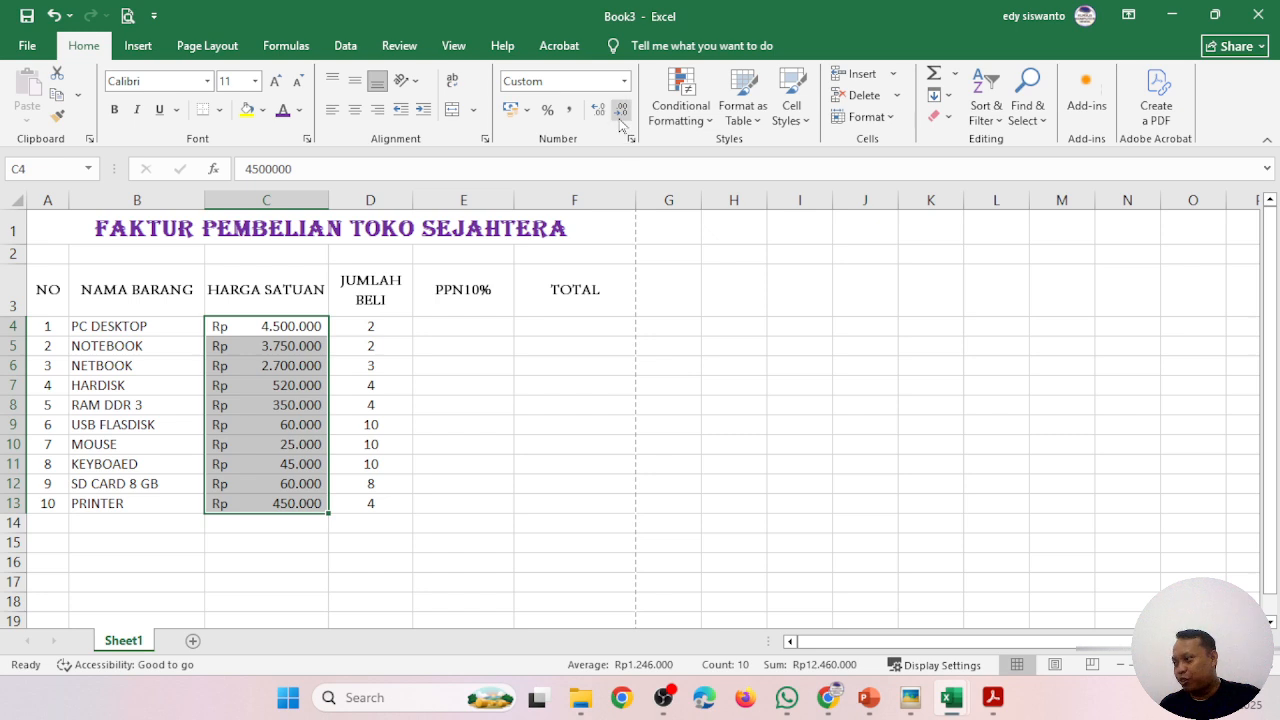
- Begin the PPN10% formula for PC DESKTOP in E4 with a reference to its unit price in C4
click(488, 326)
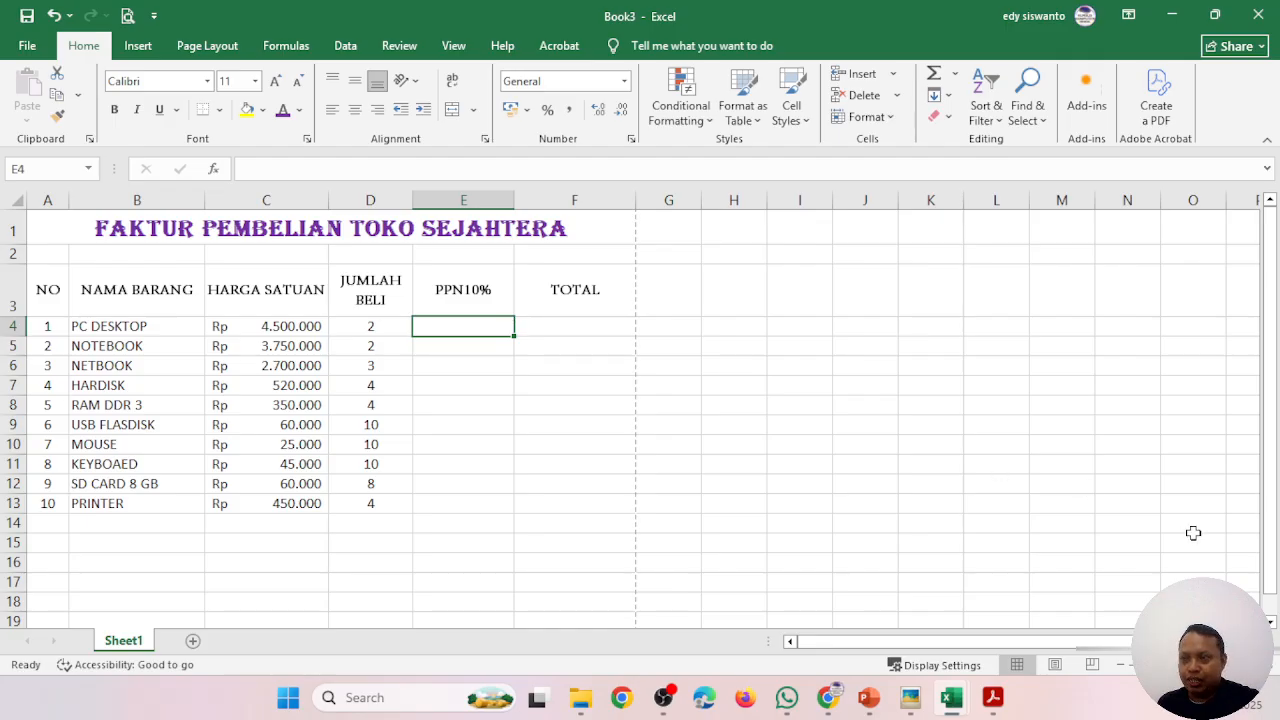
text(=)
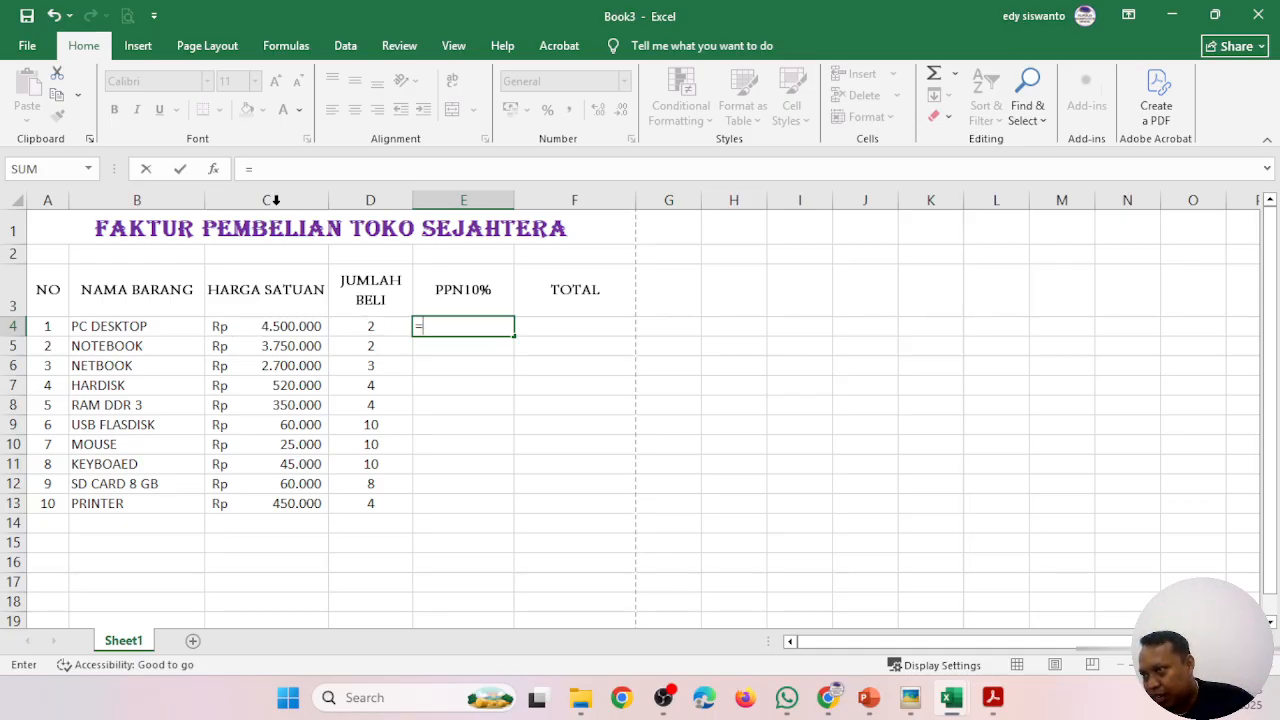
click(243, 328)
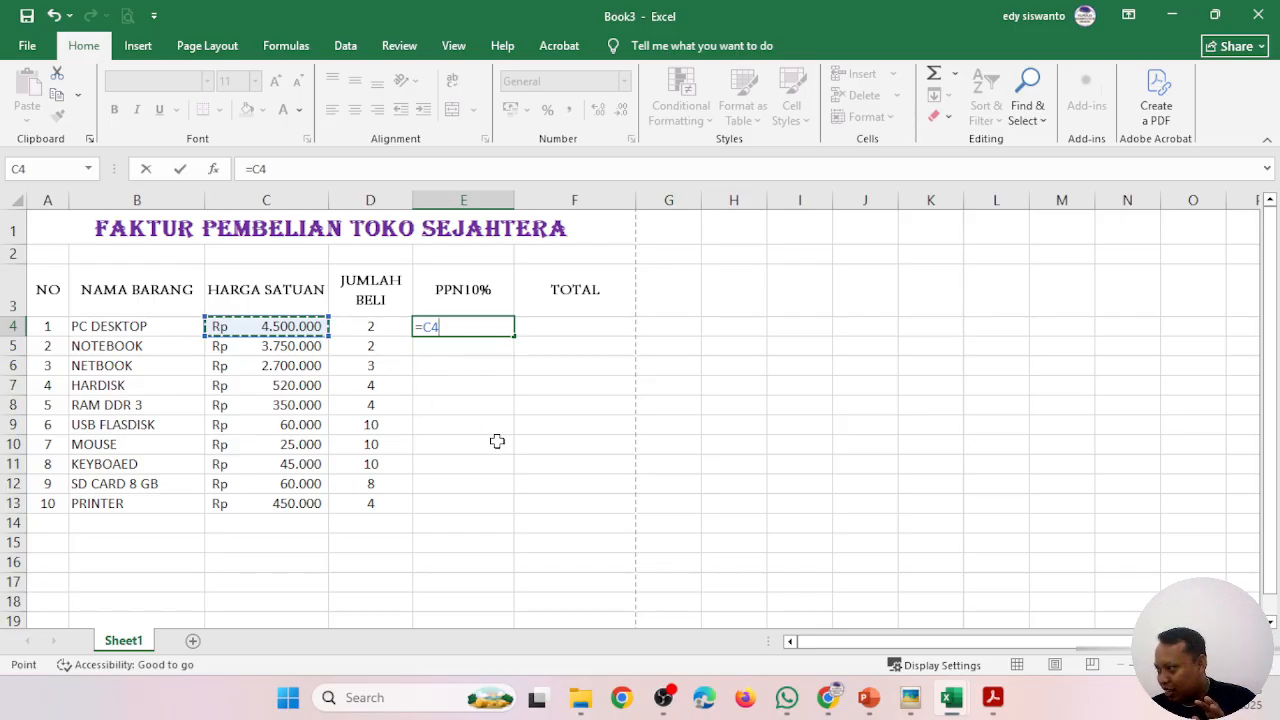
key(BackSpace)
key(BackSpace)
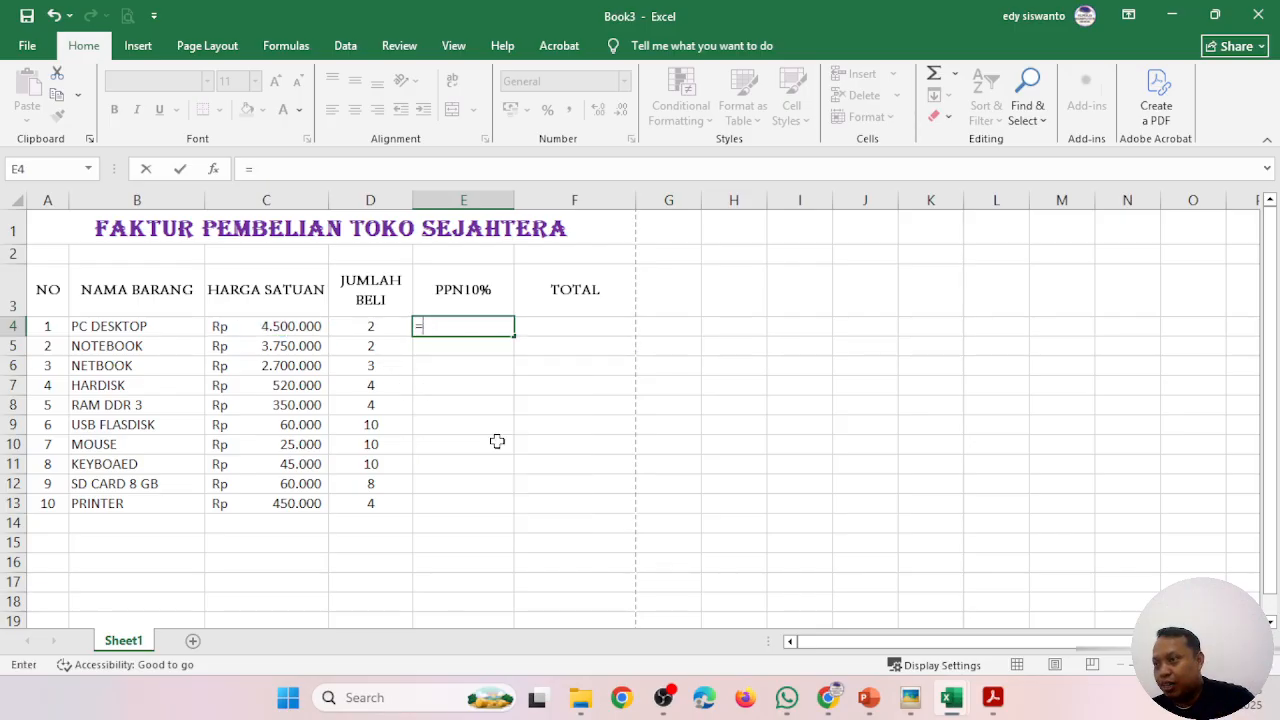
text(C)
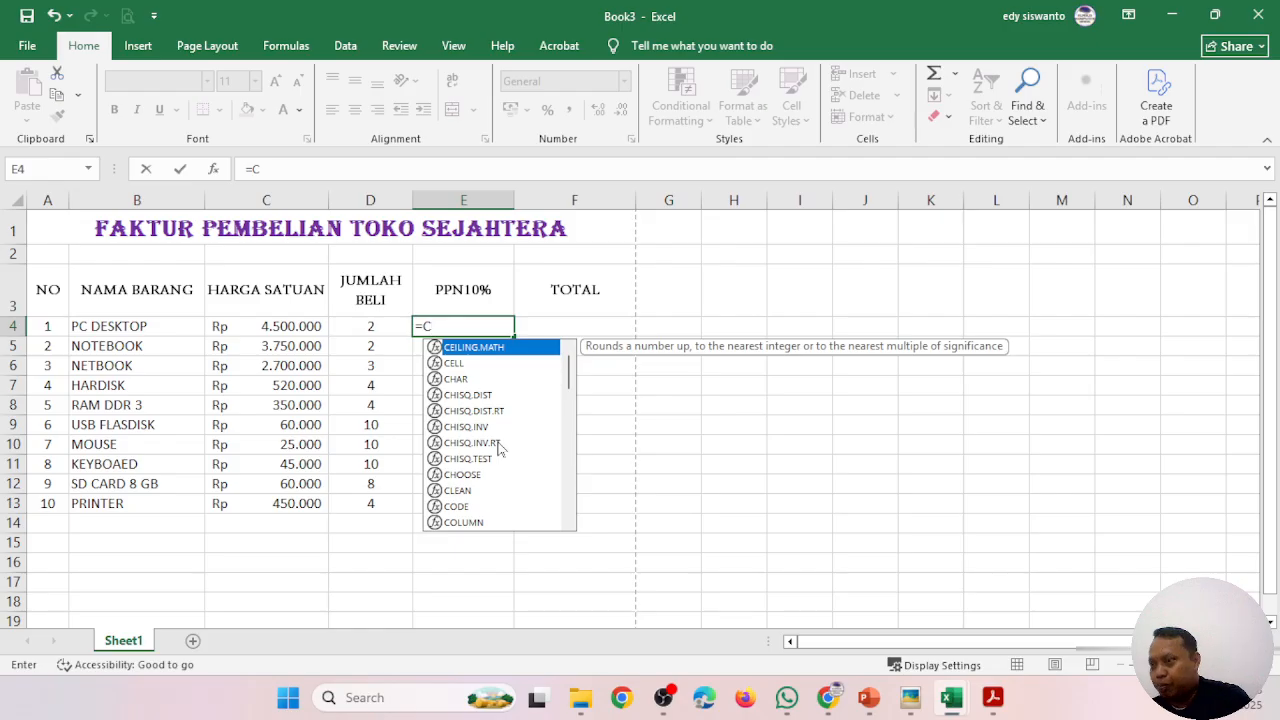
text(4)
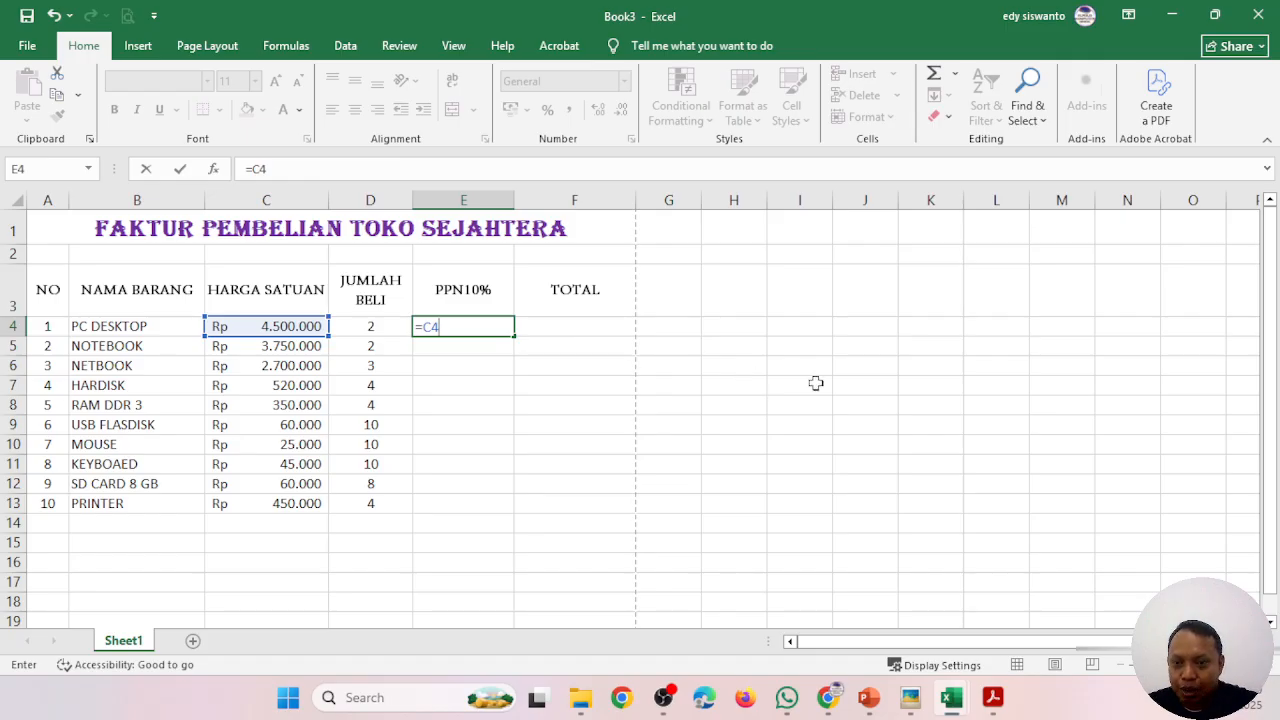
text(*)
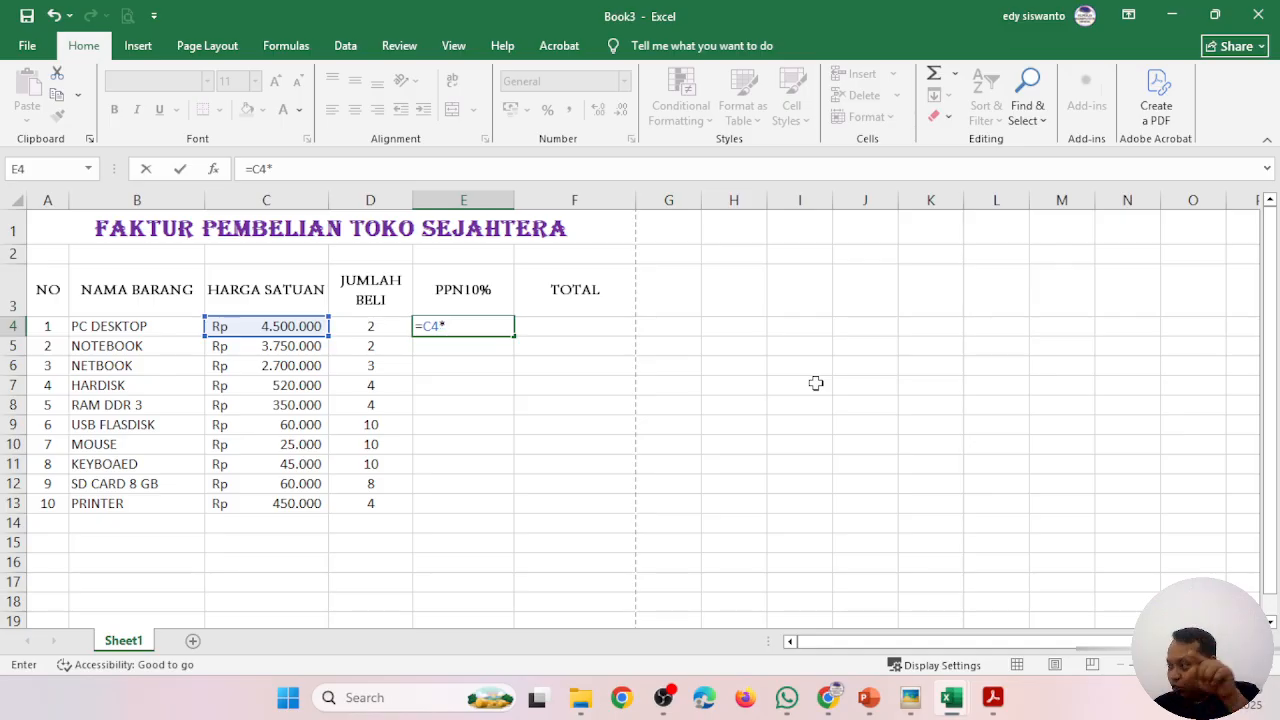
key(BackSpace)
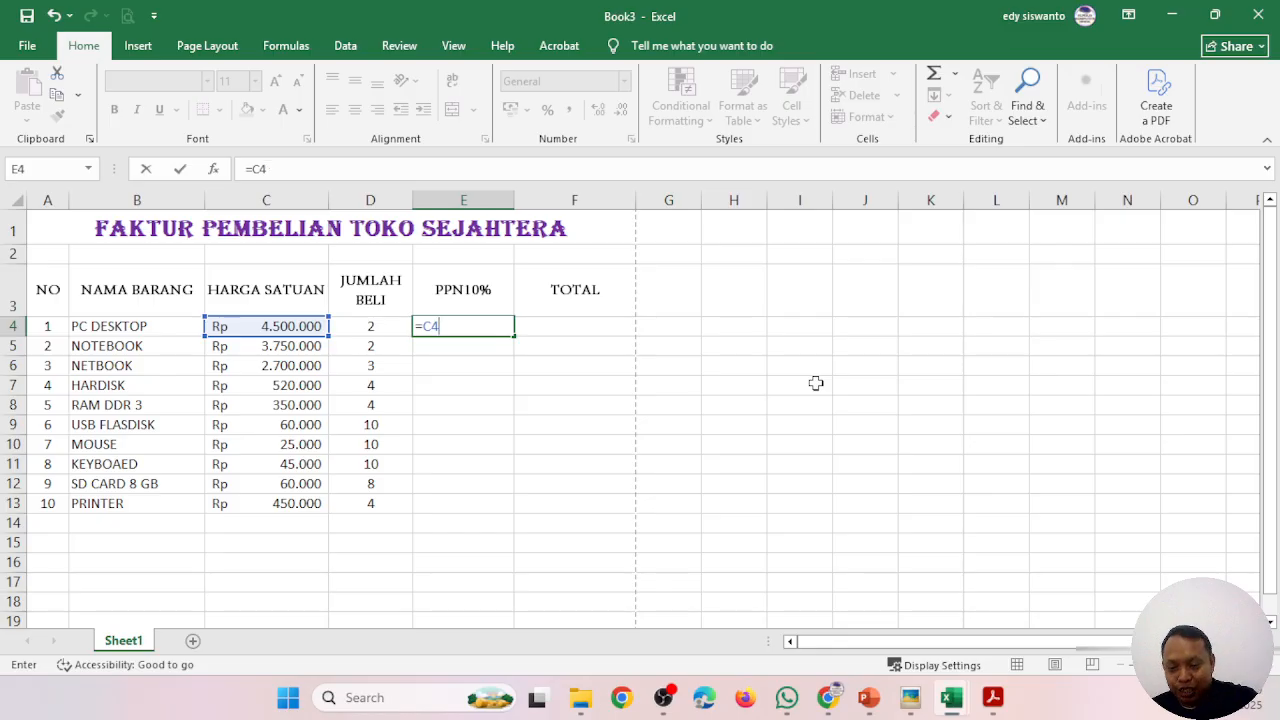
text(X)
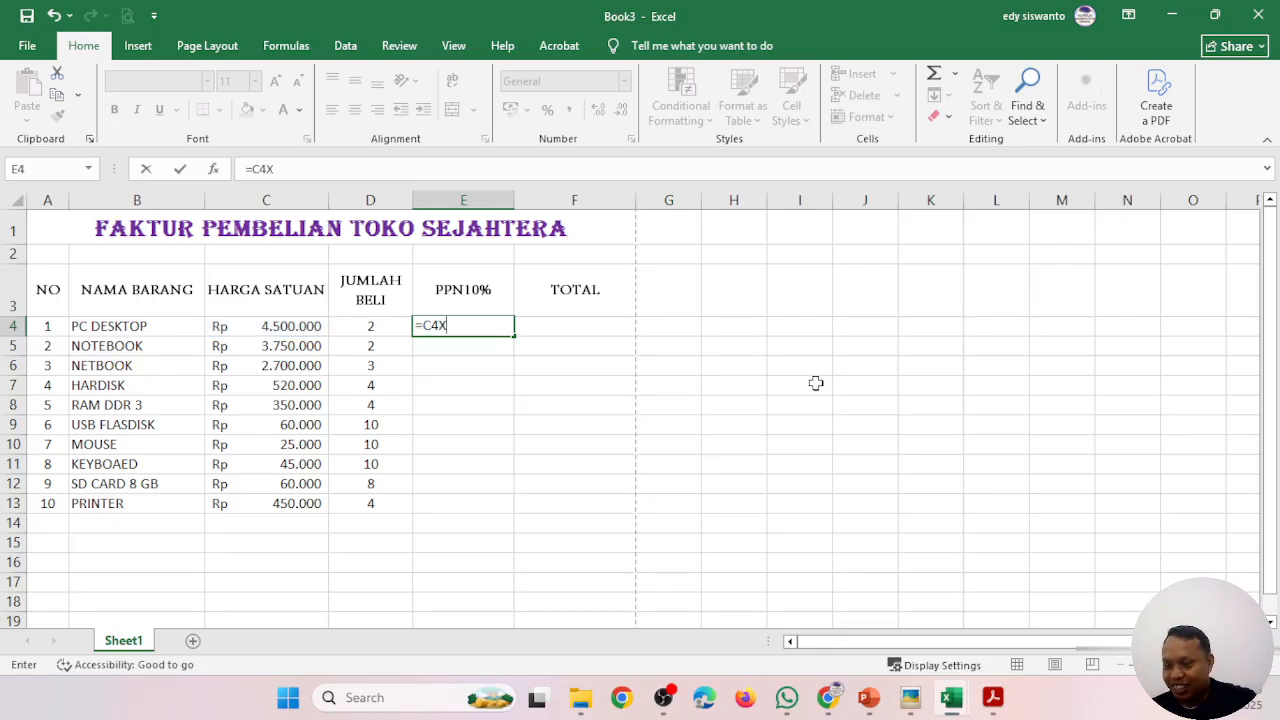
key(BackSpace)
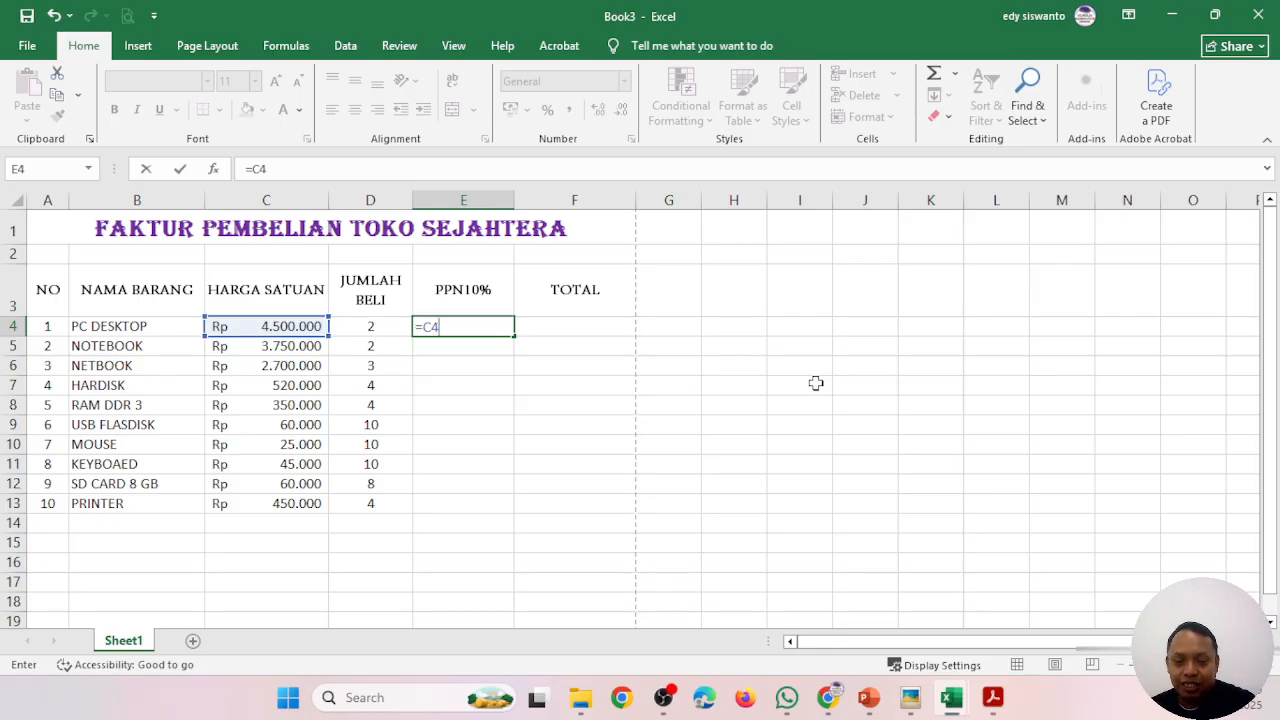
- Complete the PC DESKTOP tax formula in E4 as =C4*D4*10%
text(*)
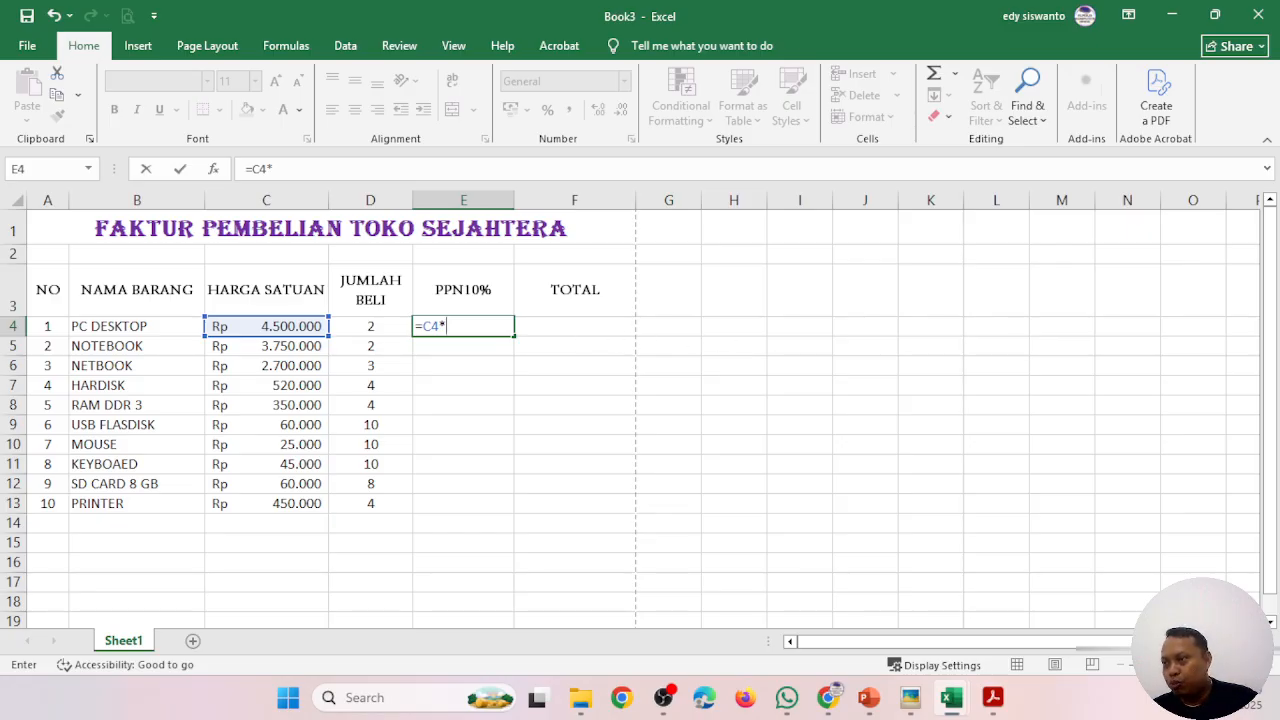
click(389, 328)
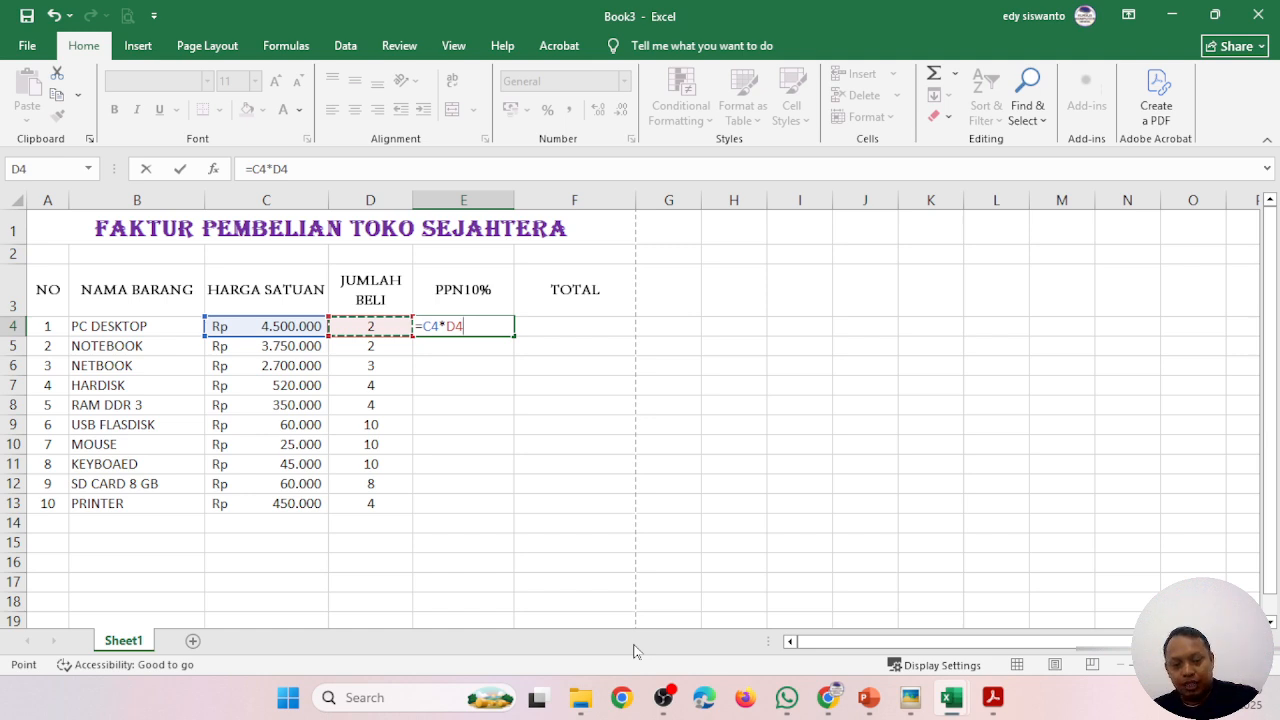
text(*)
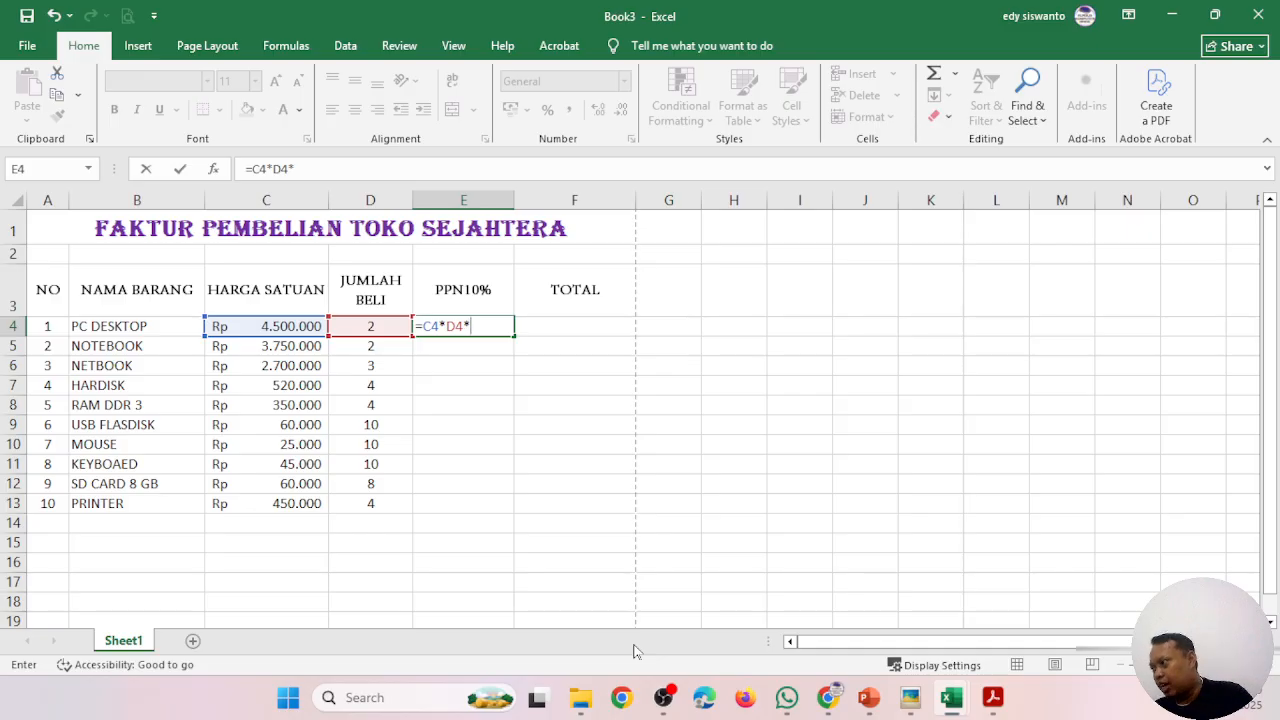
text(10)
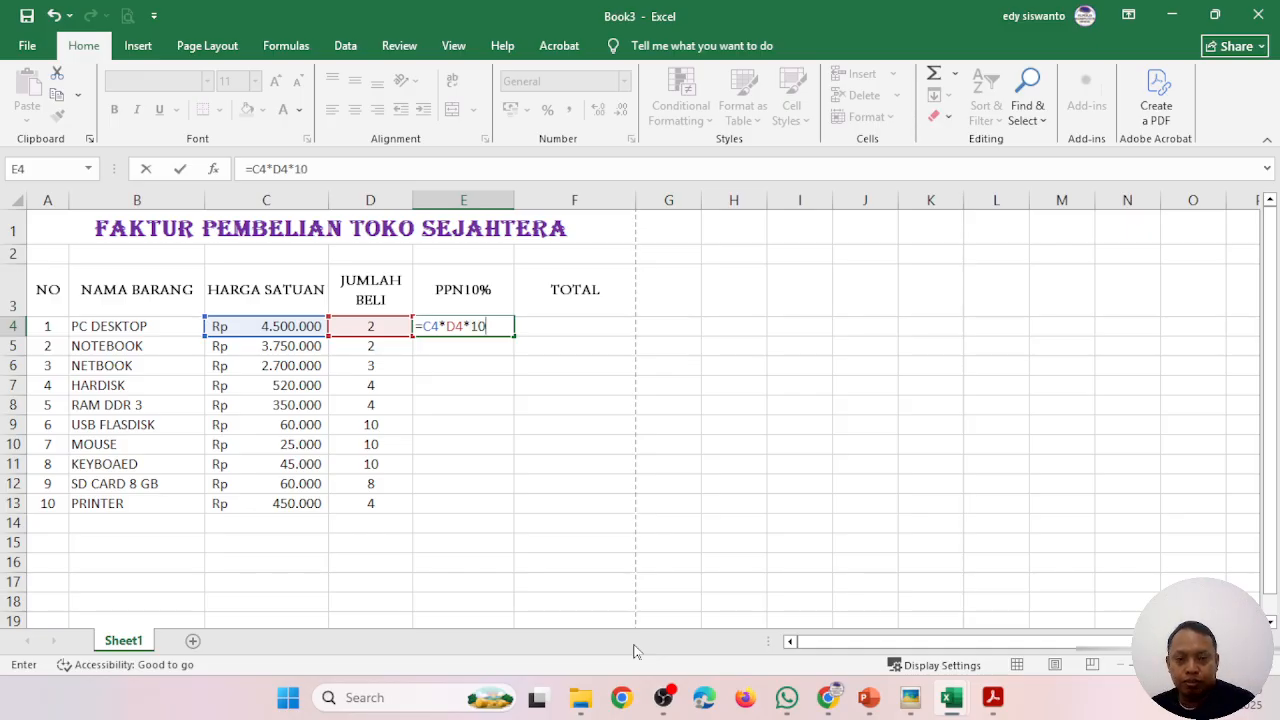
text(%)
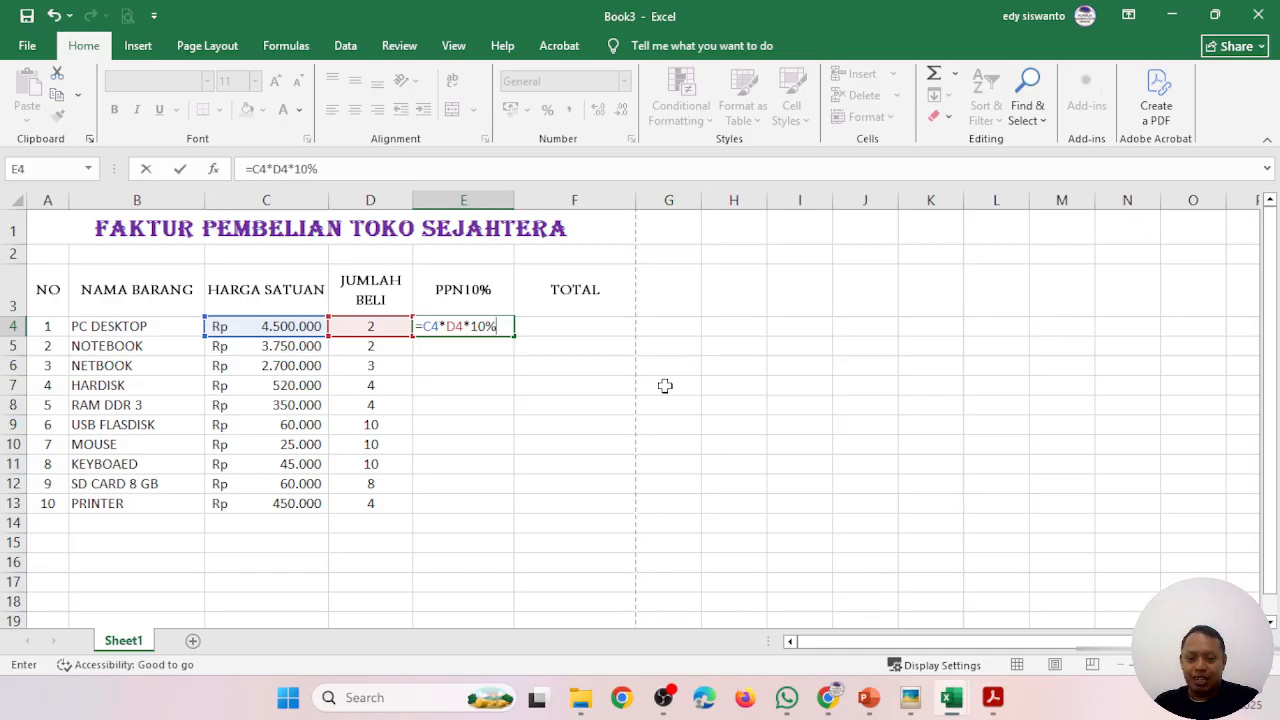
key(Return)
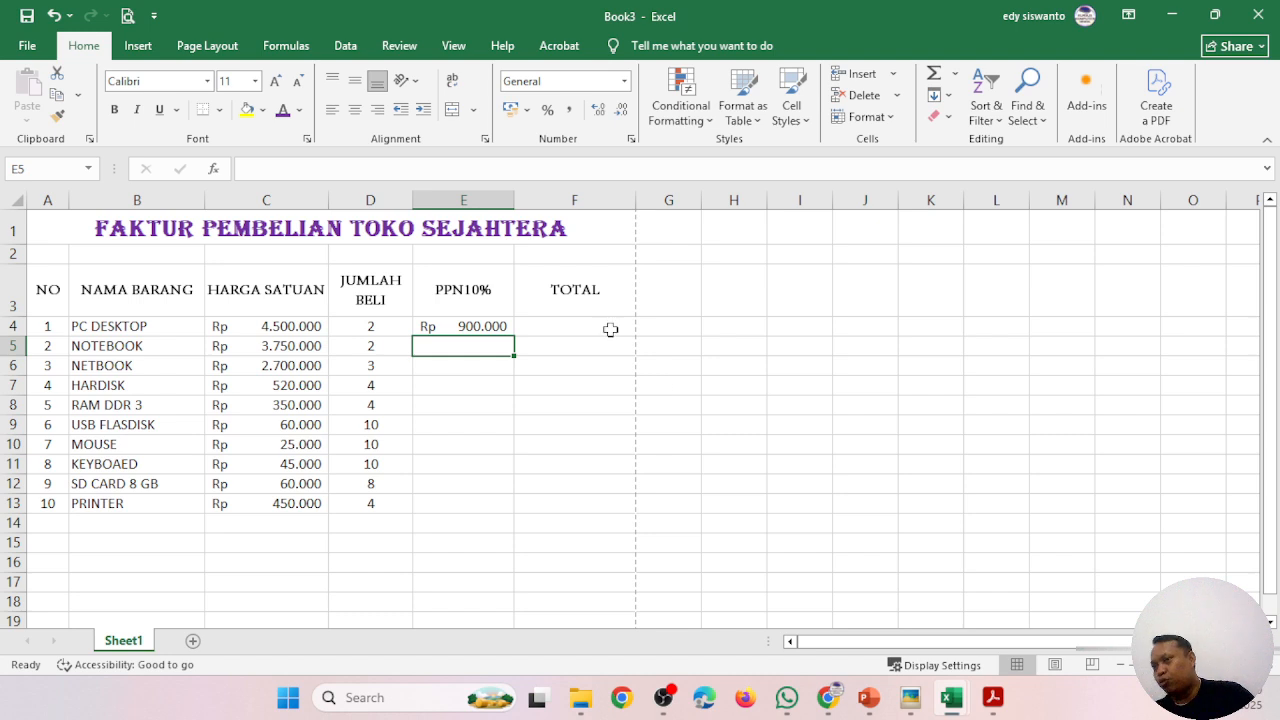
- Narrow the PPN10% column and autofit its width to the contents
drag(514, 200, 491, 201)
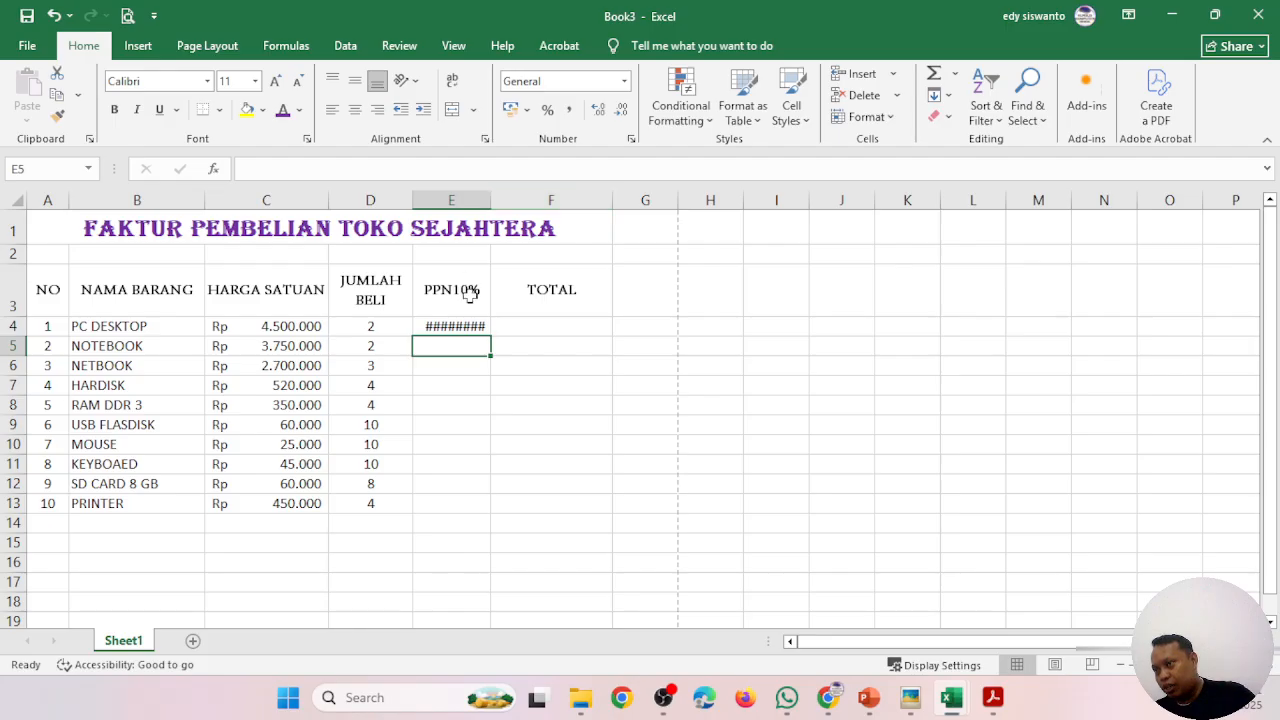
double_click(492, 202)
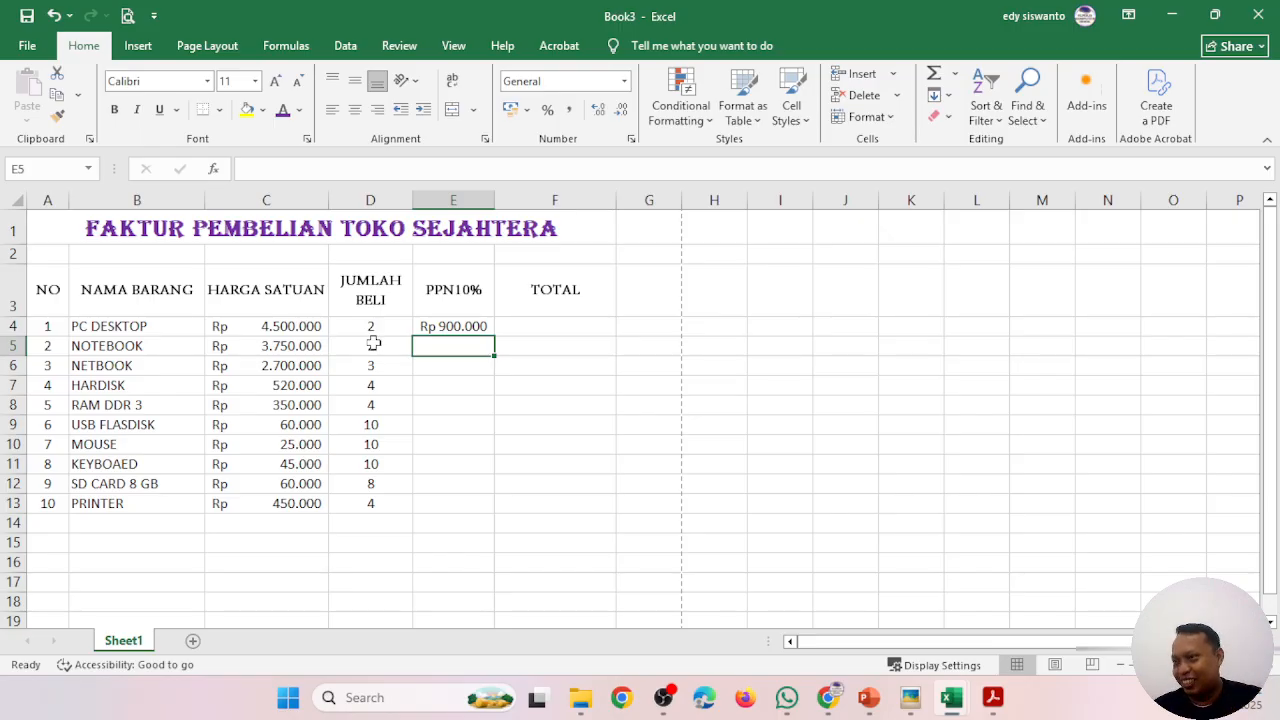
click(460, 326)
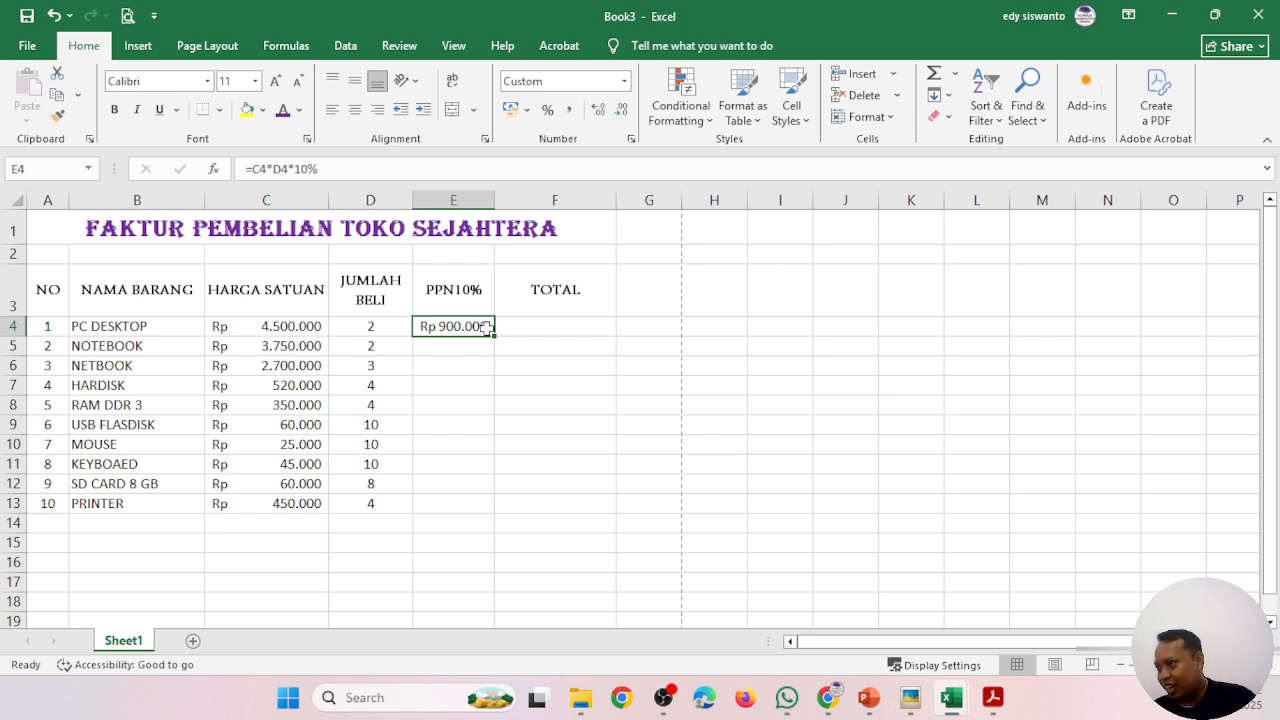
- Set the PC DESKTOP quantity in D4 to 5 and autofit the PPN10% column
click(366, 326)
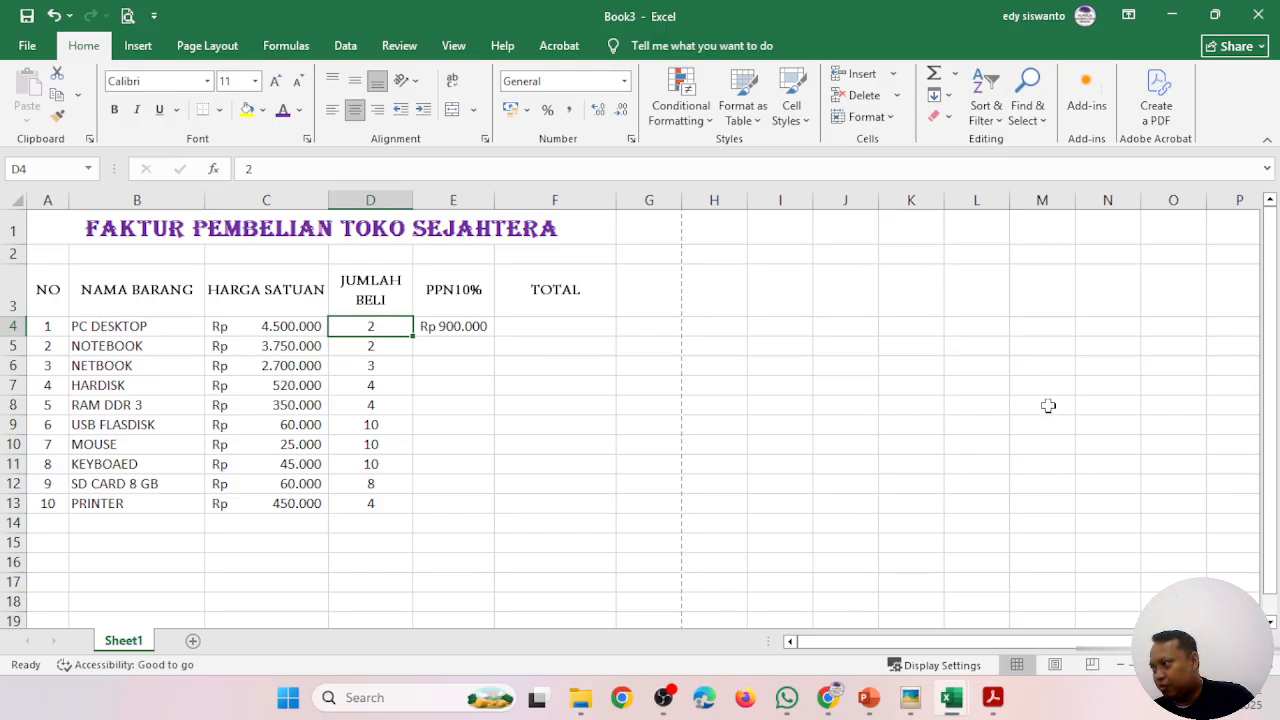
text(5)
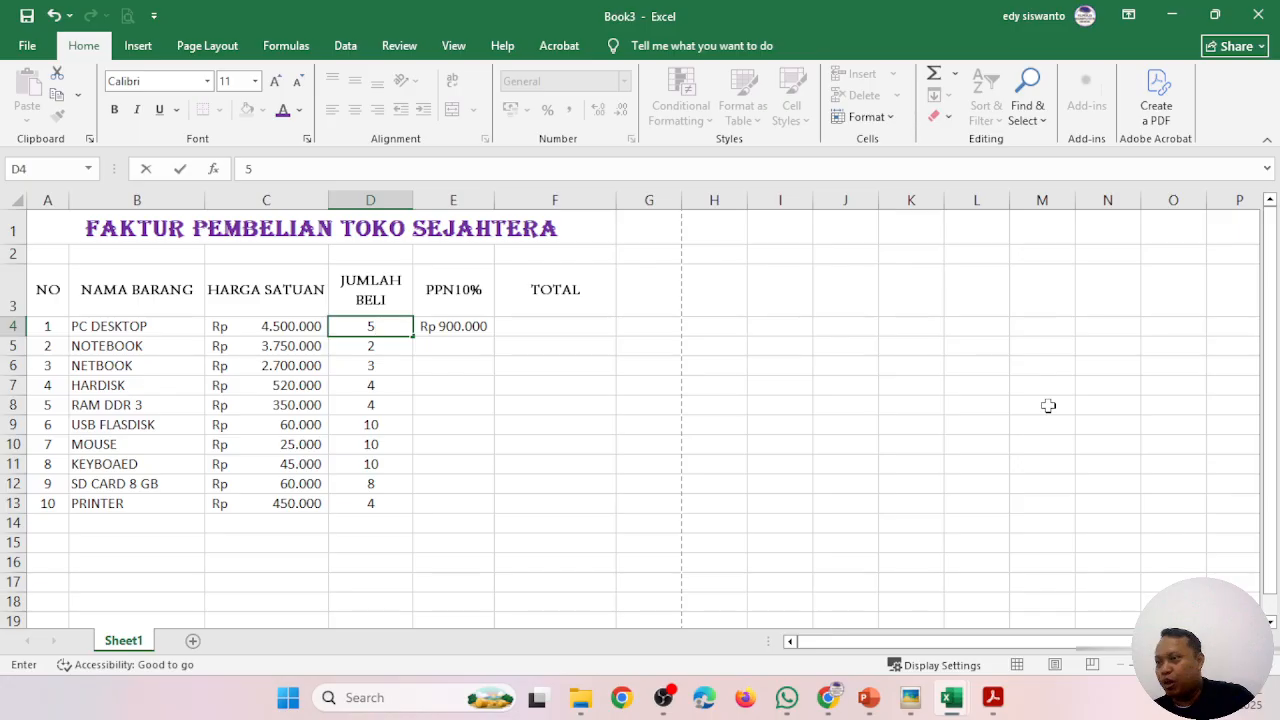
key(Return)
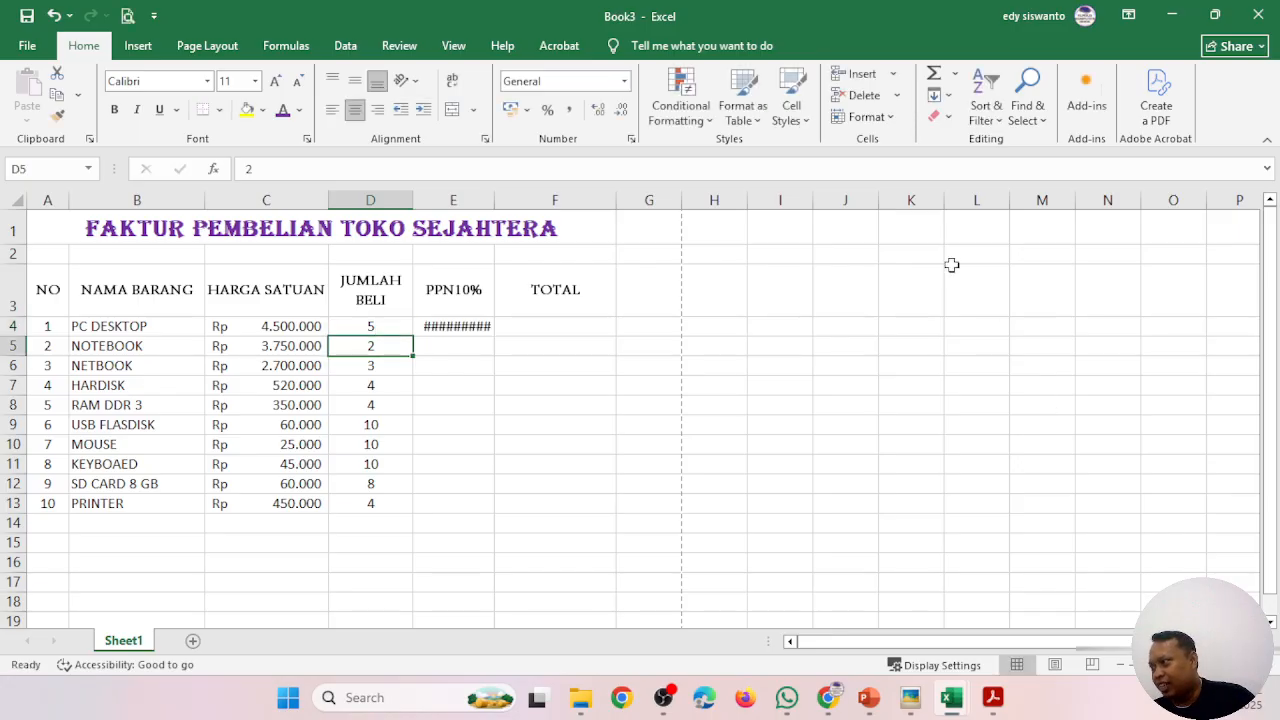
double_click(494, 201)
- Inspect the cell references used by the PC DESKTOP tax formula in E4
click(465, 327)
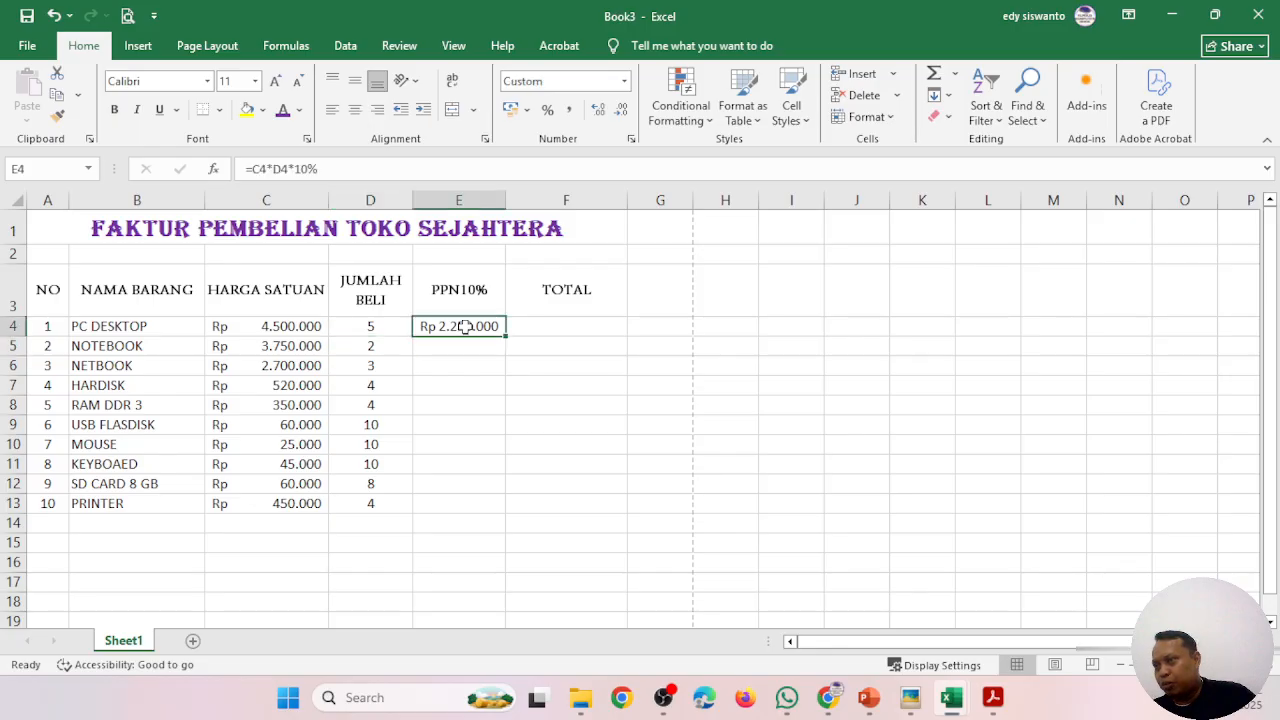
double_click(443, 327)
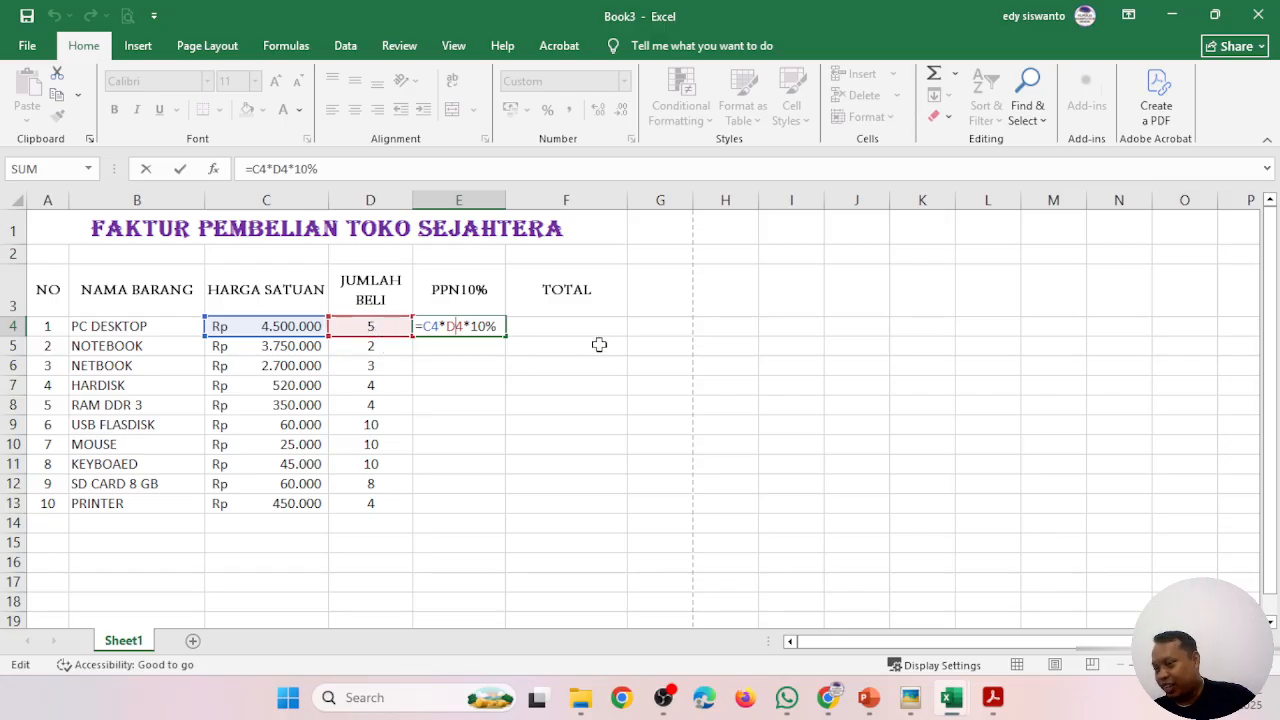
key(Return)
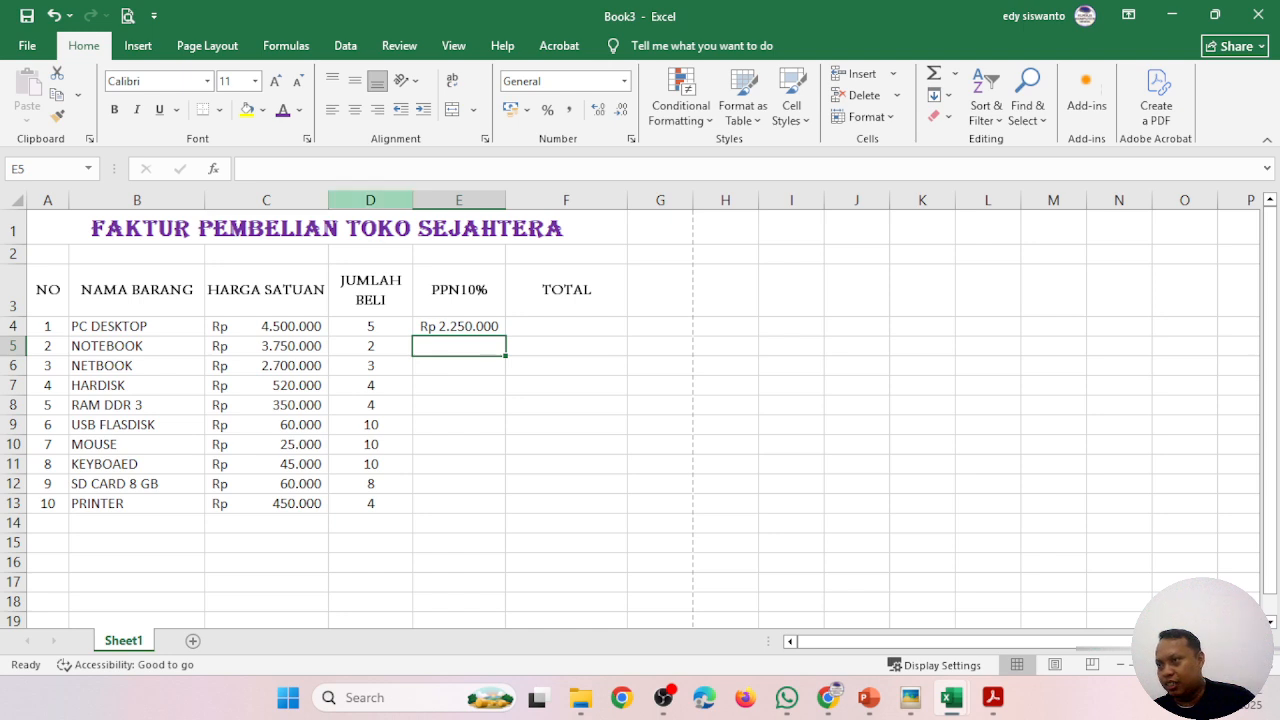
- Undo the last PPN10% column autofit and the PC DESKTOP quantity change
click(57, 15)
click(56, 15)
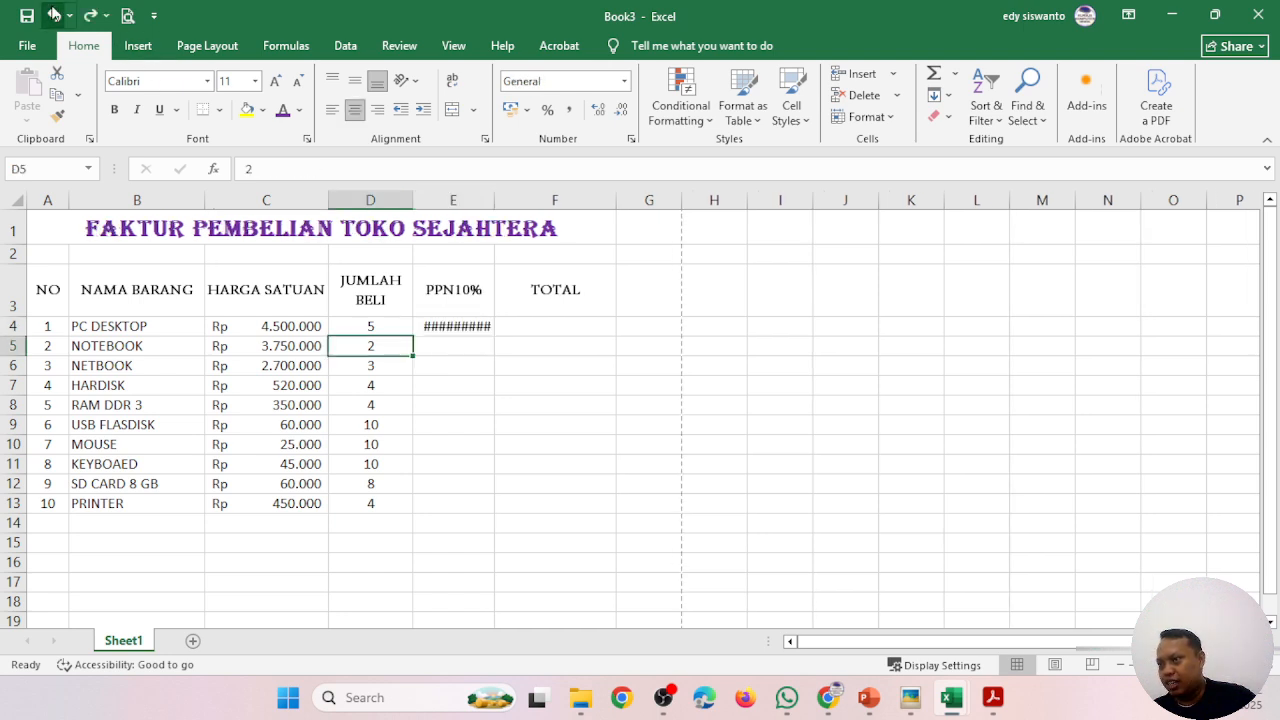
click(54, 15)
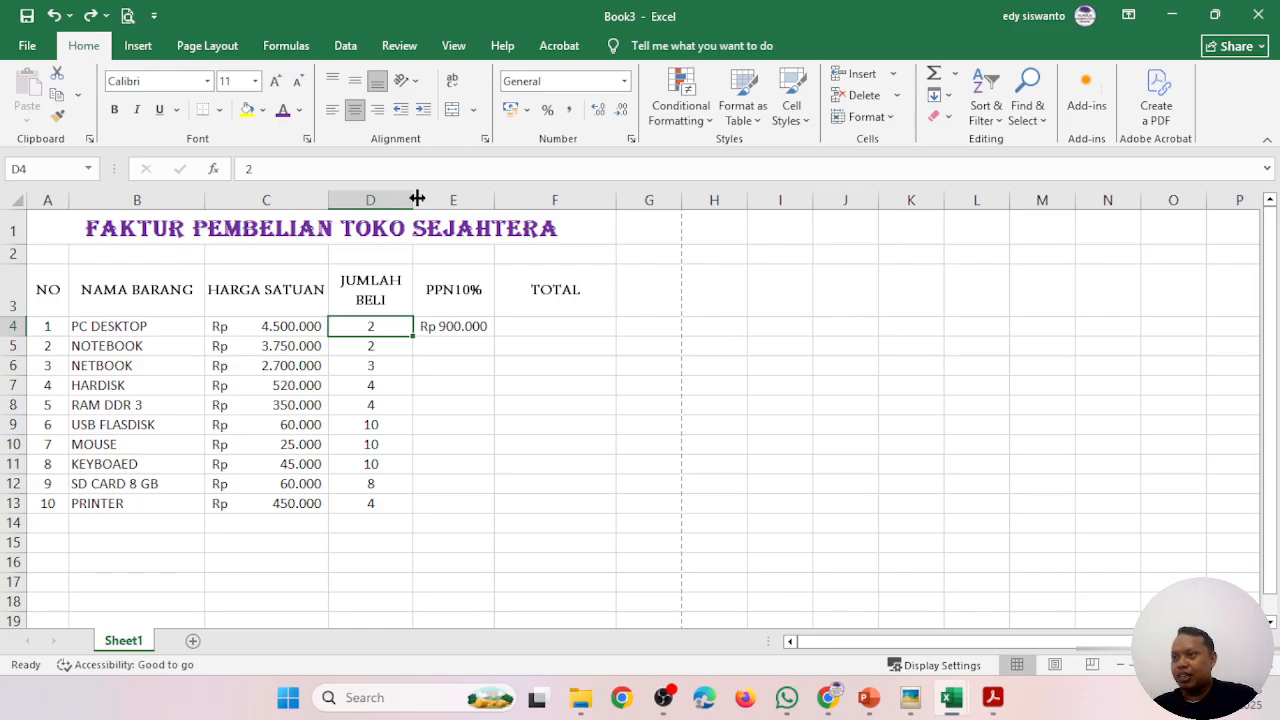
- Widen the PPN10% column and fill the formula from E4 down through E13
drag(496, 200, 532, 207)
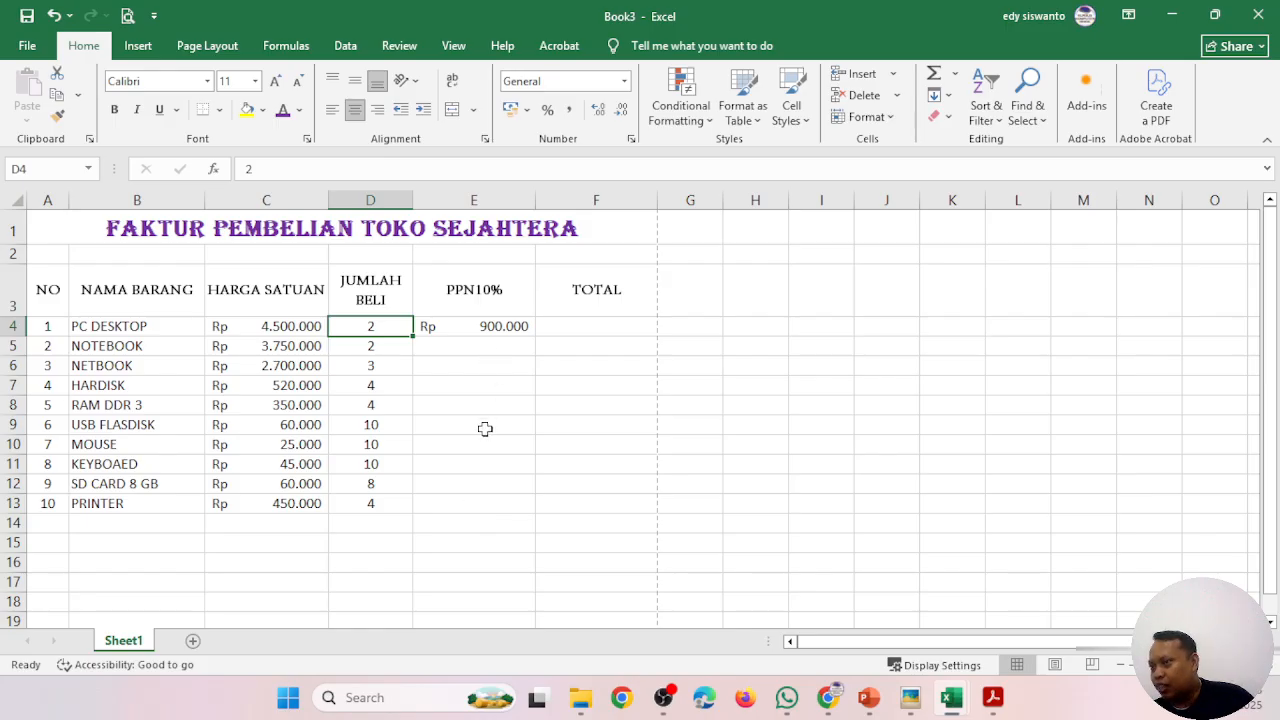
click(452, 326)
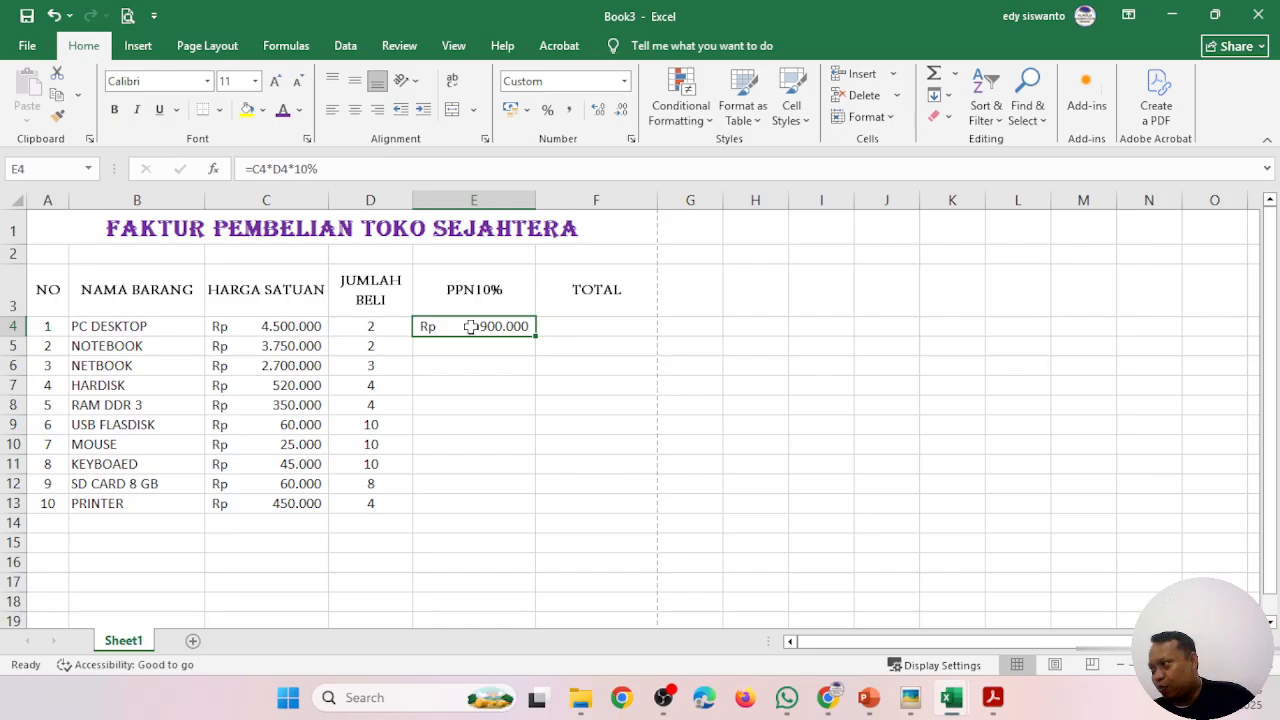
double_click(536, 336)
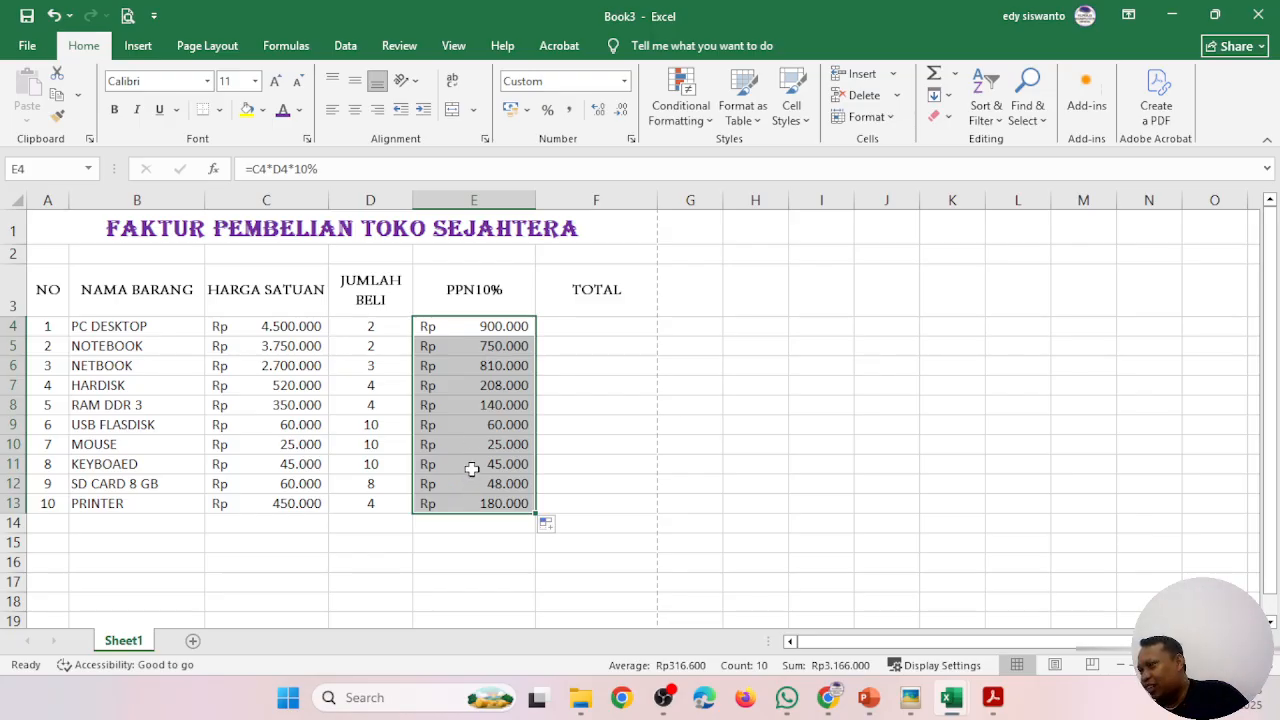
- Examine the filled NOTEBOOK tax formula in E5 and the USB FLASDISK price and quantity in C9:D9
click(471, 346)
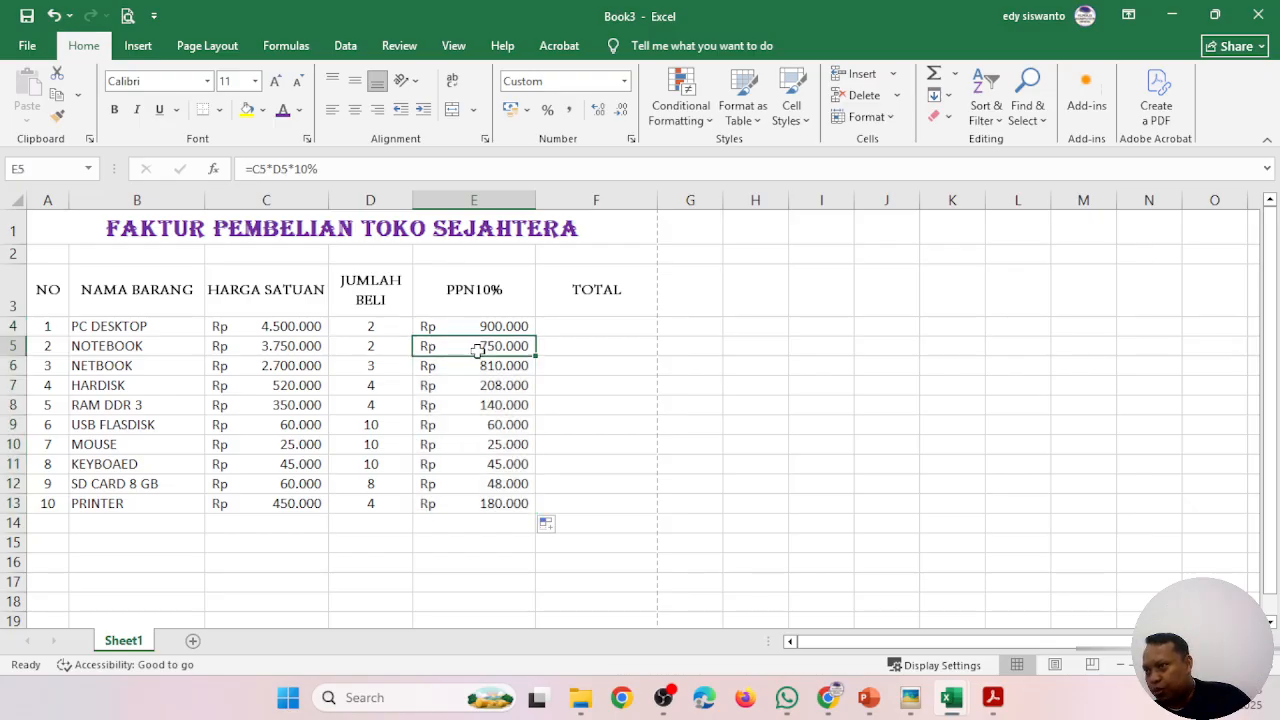
double_click(474, 346)
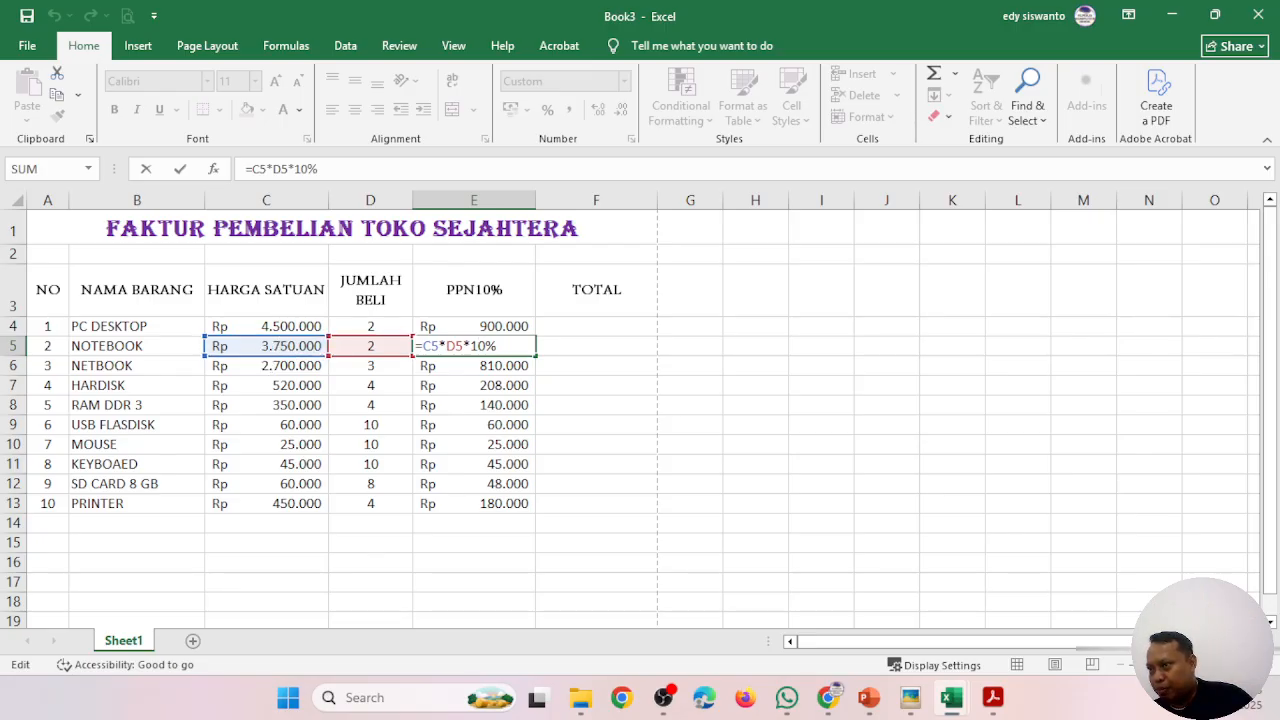
drag(470, 346, 497, 346)
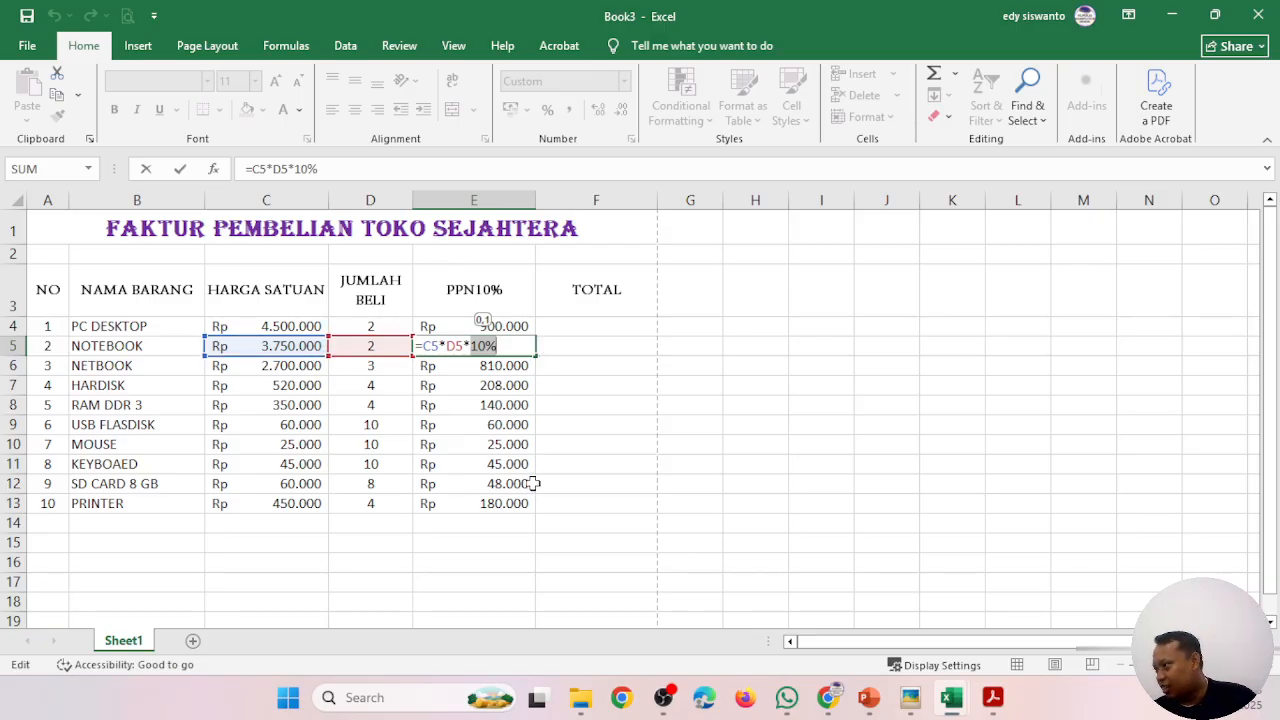
key(Return)
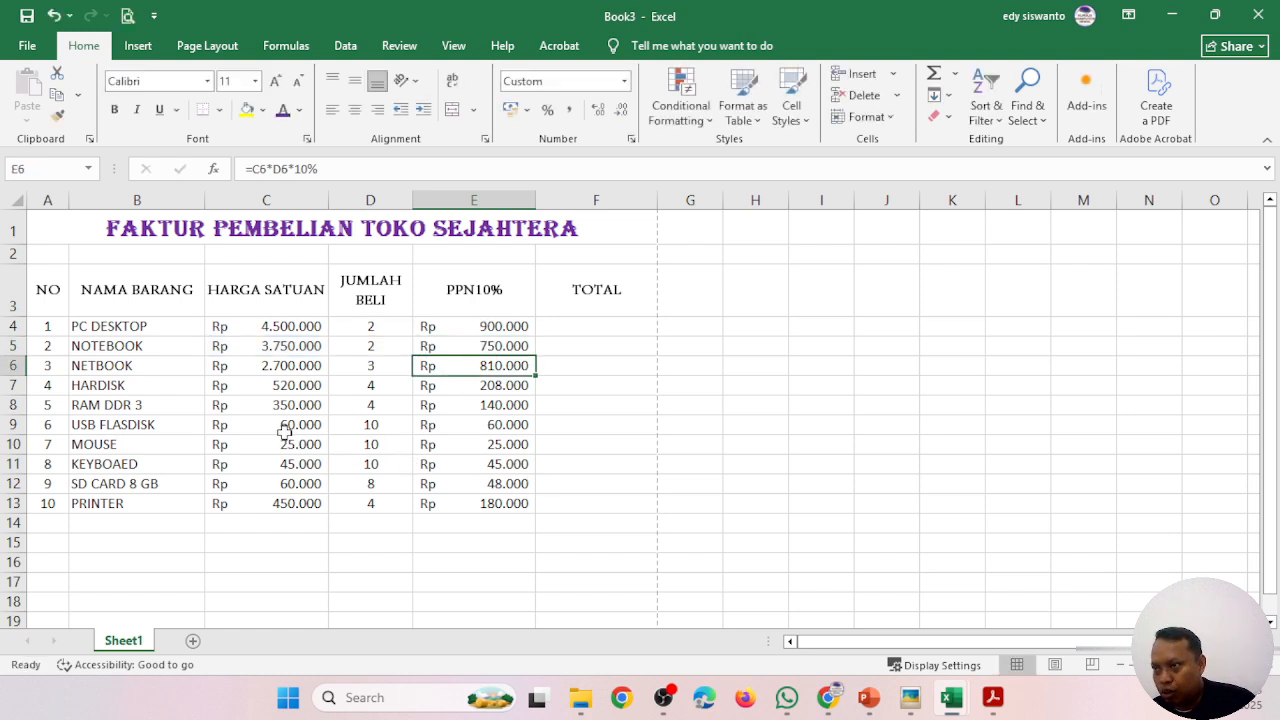
drag(285, 430, 374, 425)
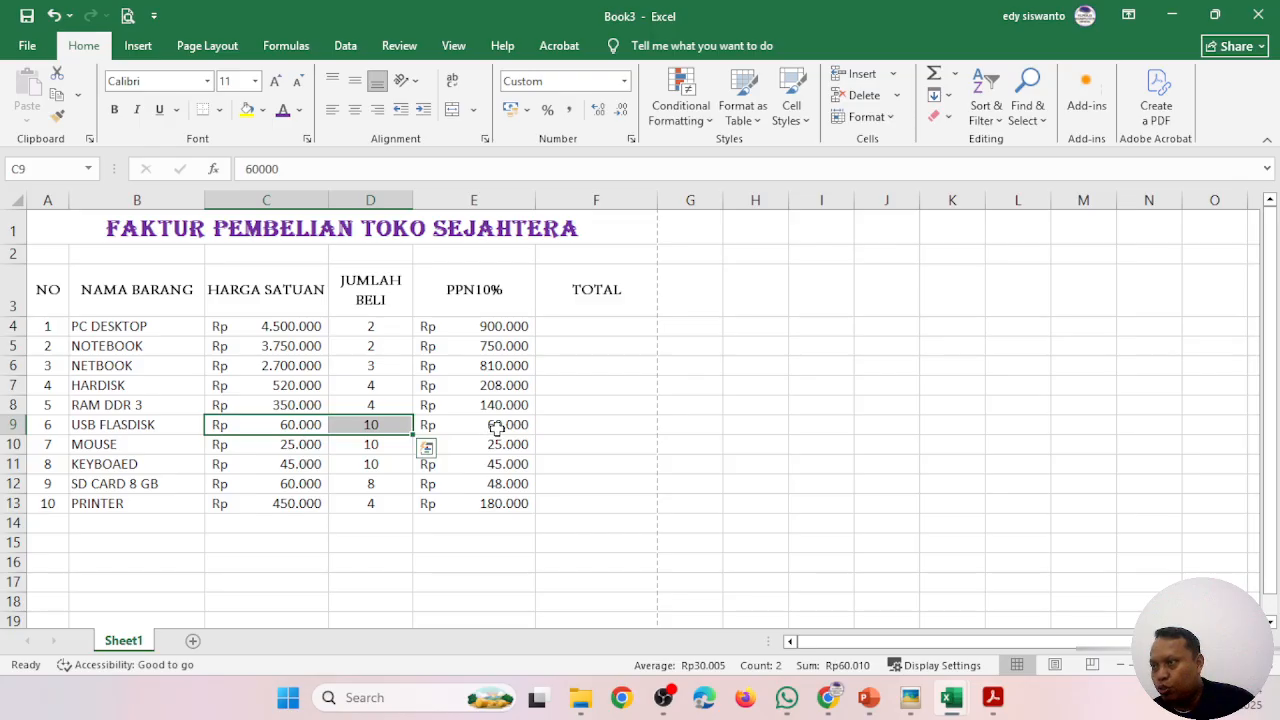
- Examine the USB FLASDISK tax formula in E9 against its price and quantity, and the PC DESKTOP entries in B4:E4
click(489, 430)
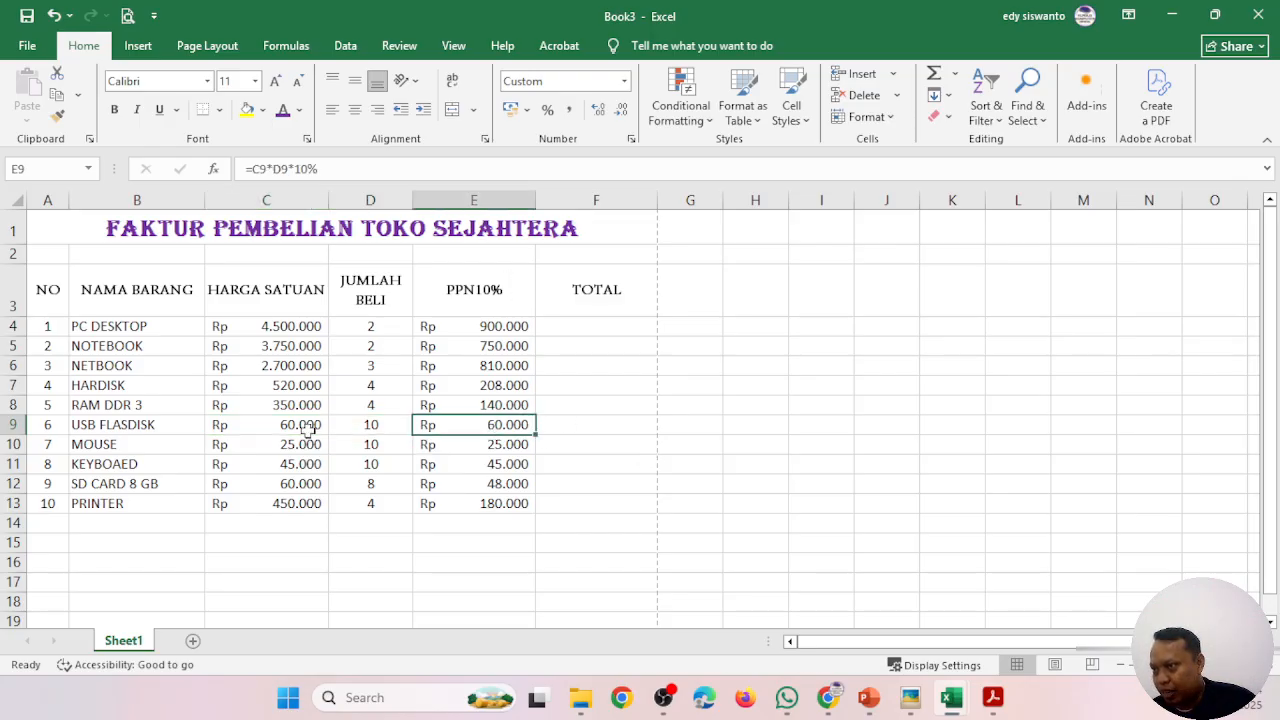
drag(306, 424, 389, 430)
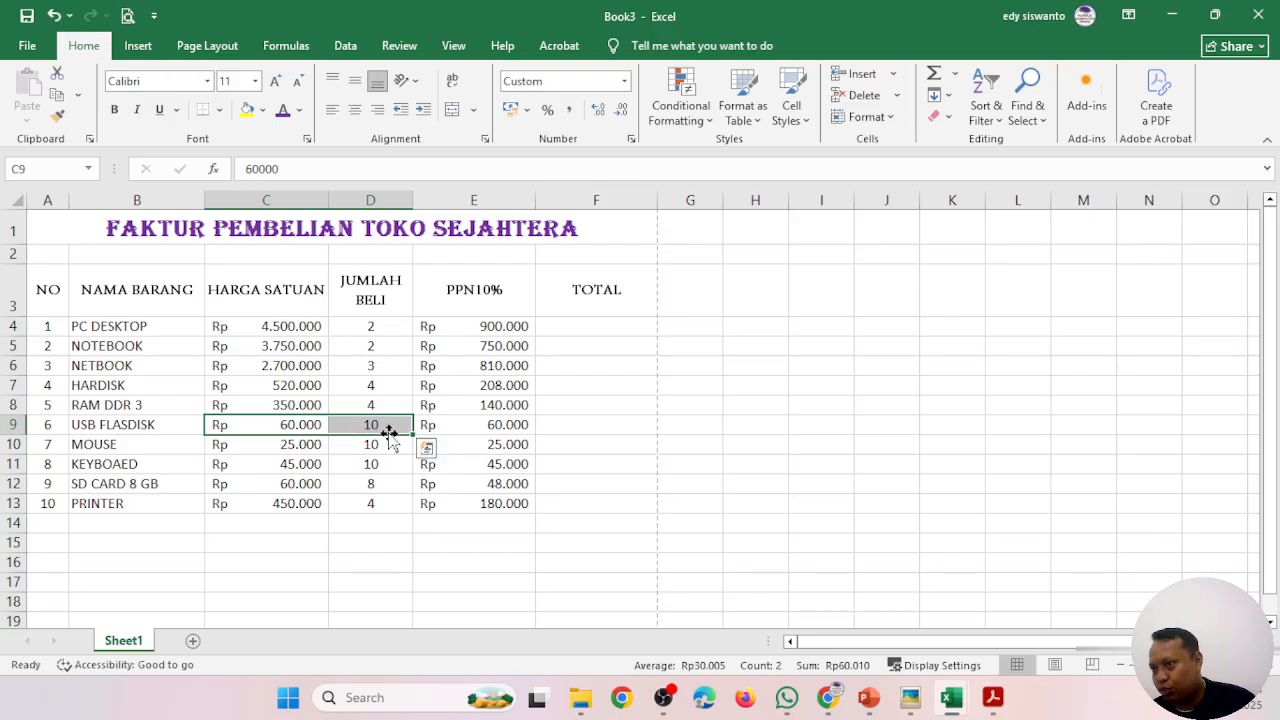
click(471, 426)
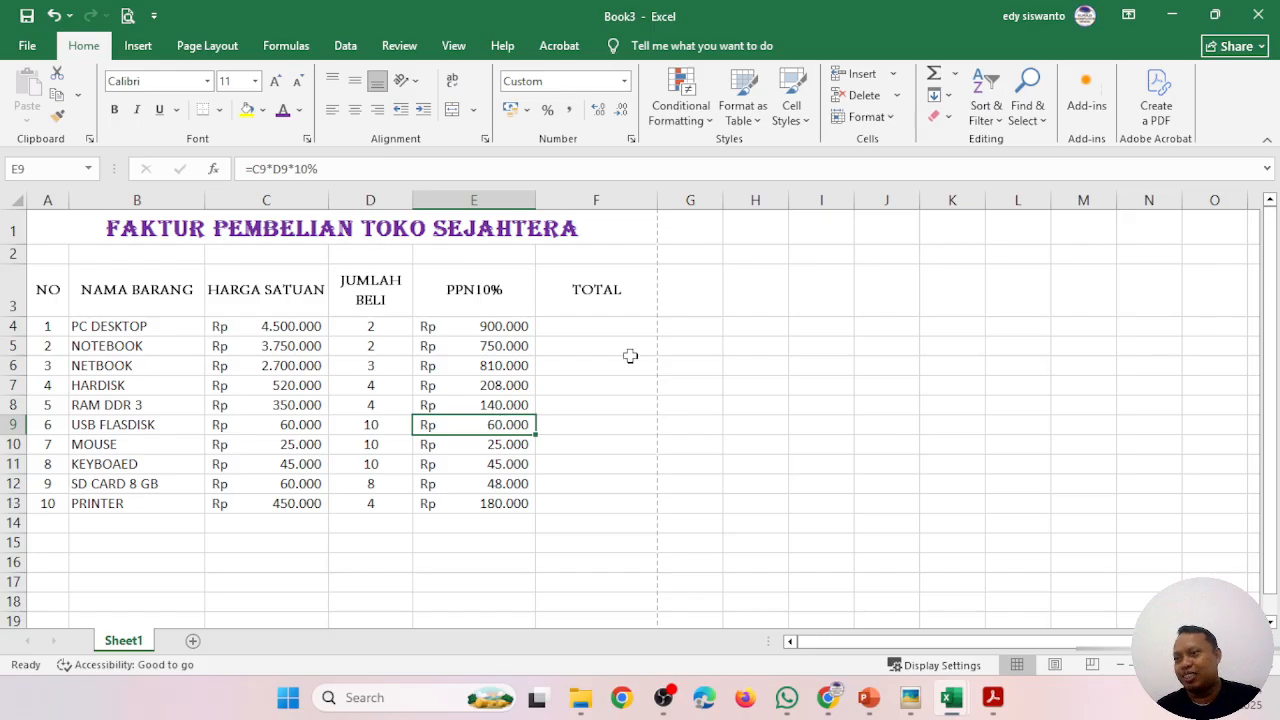
click(591, 330)
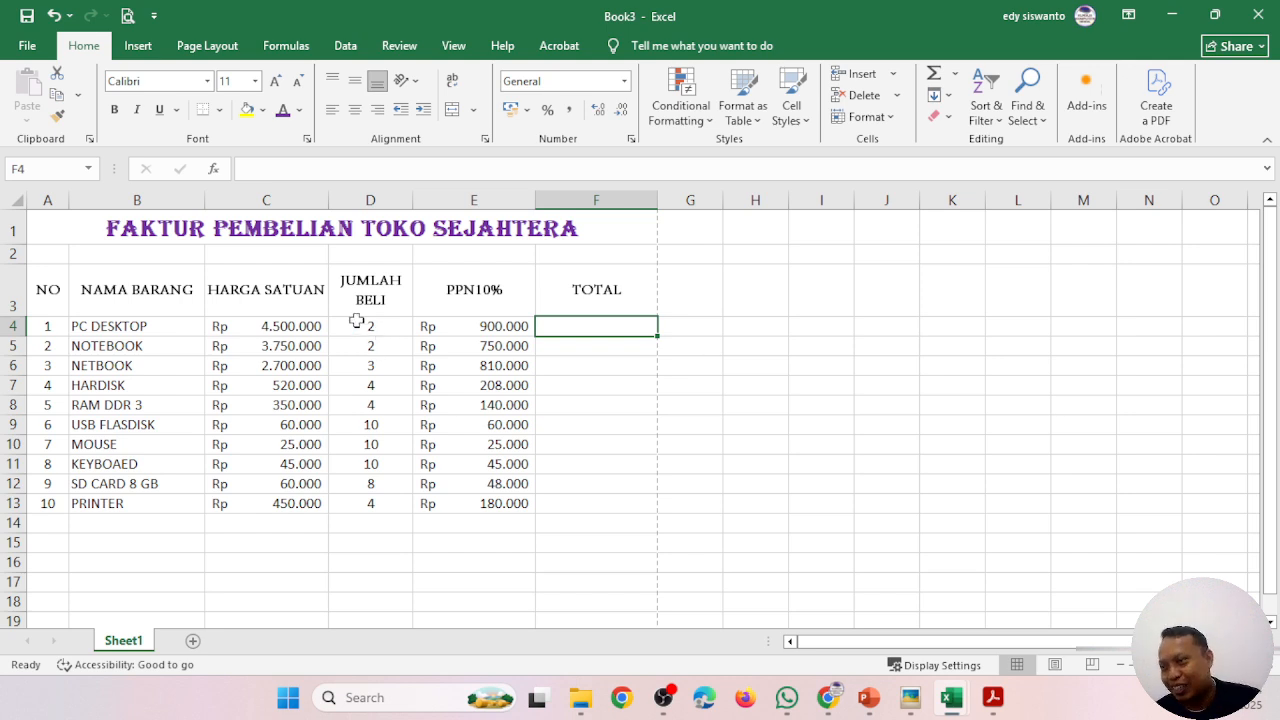
click(137, 328)
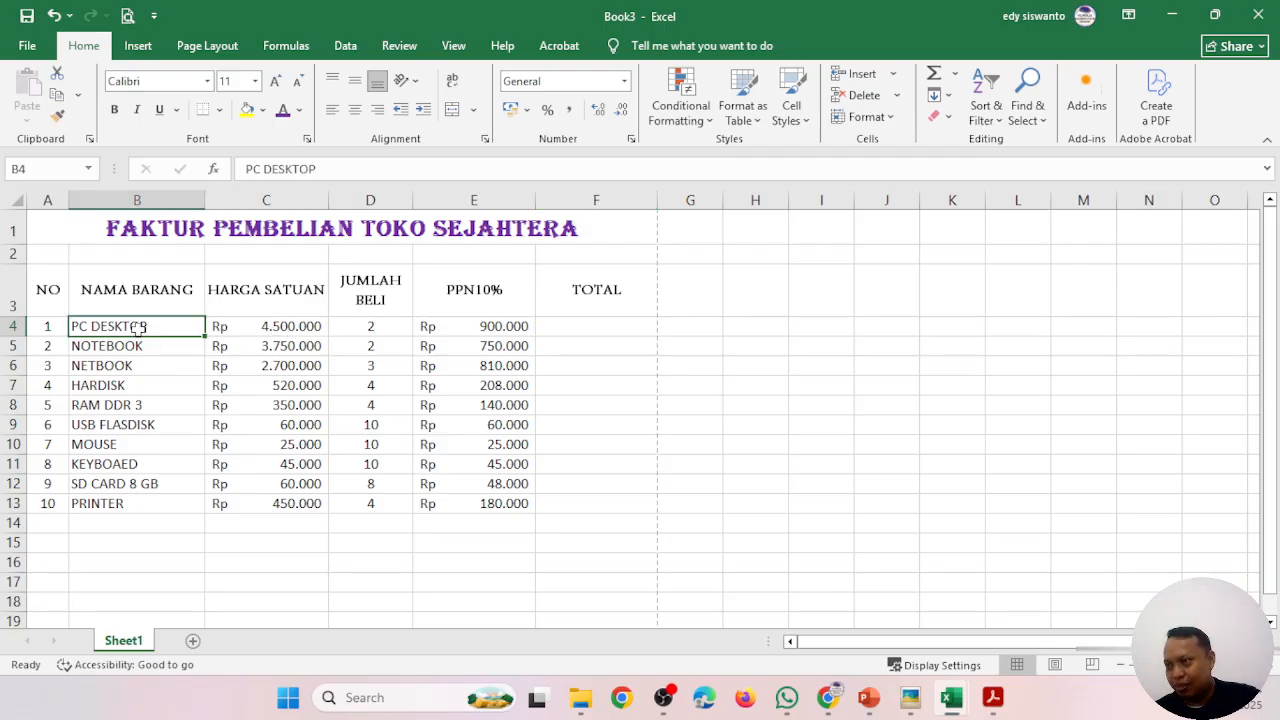
click(247, 328)
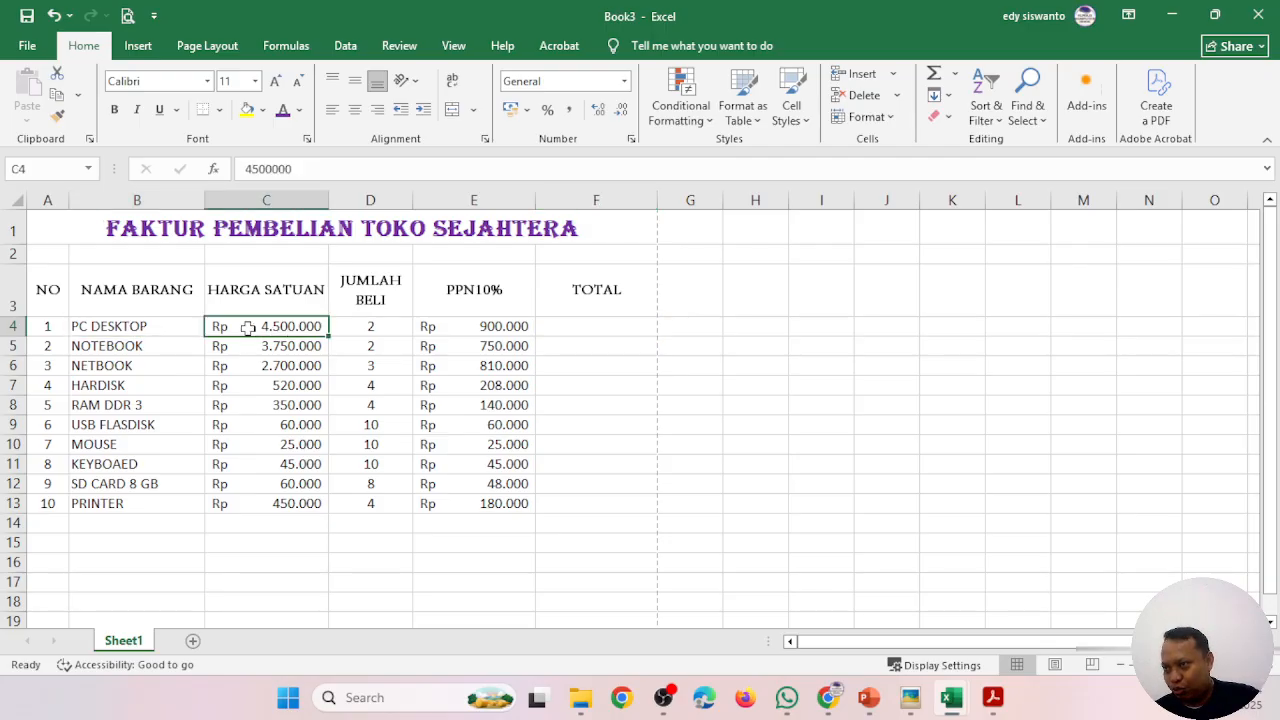
click(389, 328)
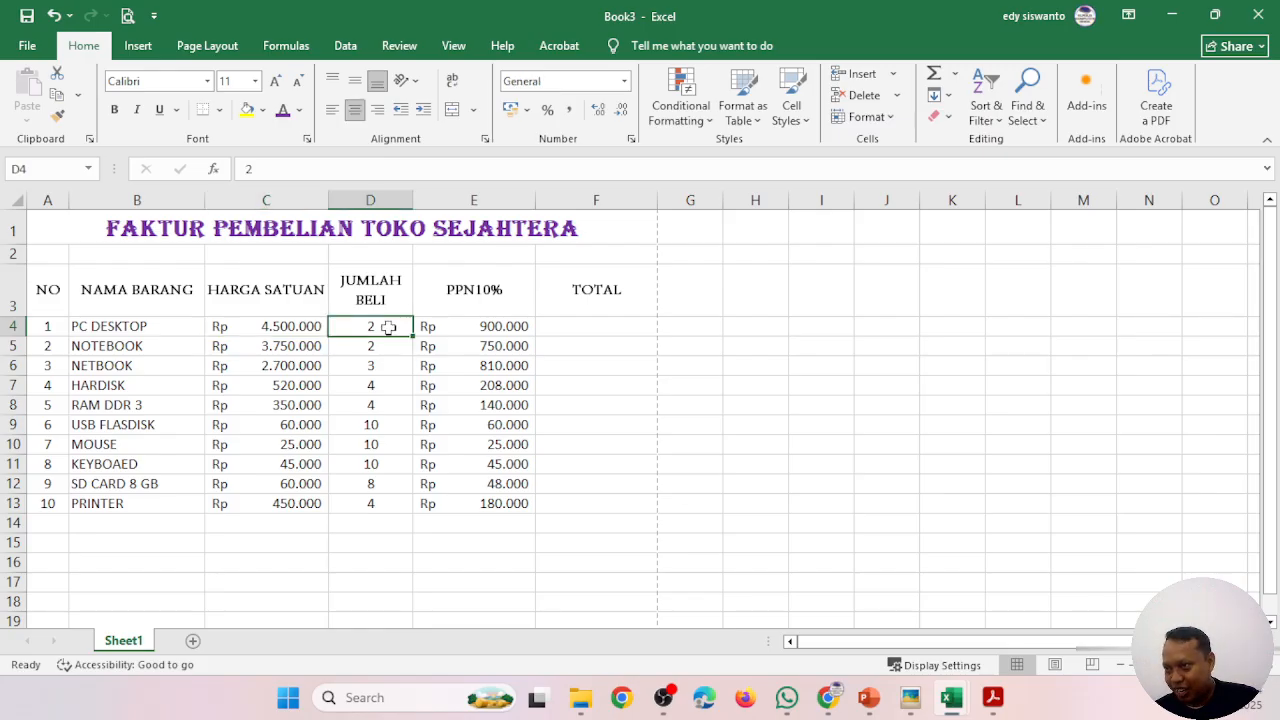
click(514, 326)
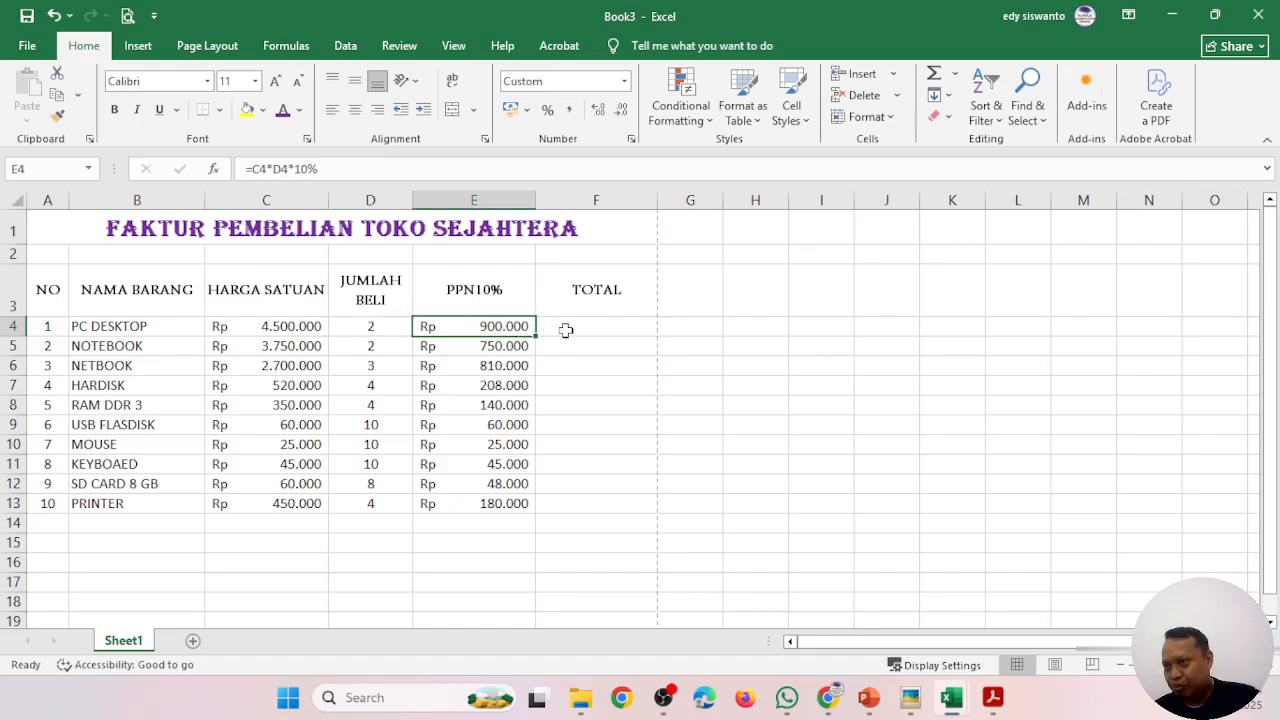
- Enter the formula =C4*D4-E4 in F4 to calculate the PC DESKTOP total
click(589, 330)
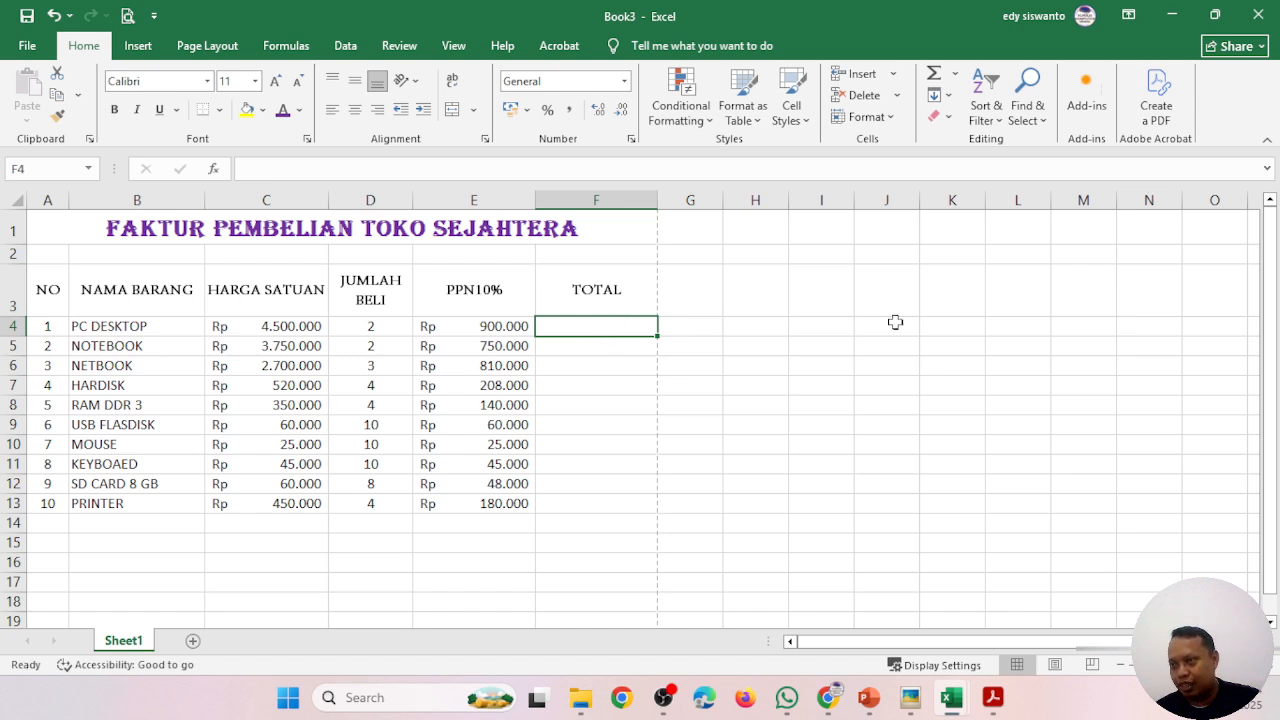
text(=)
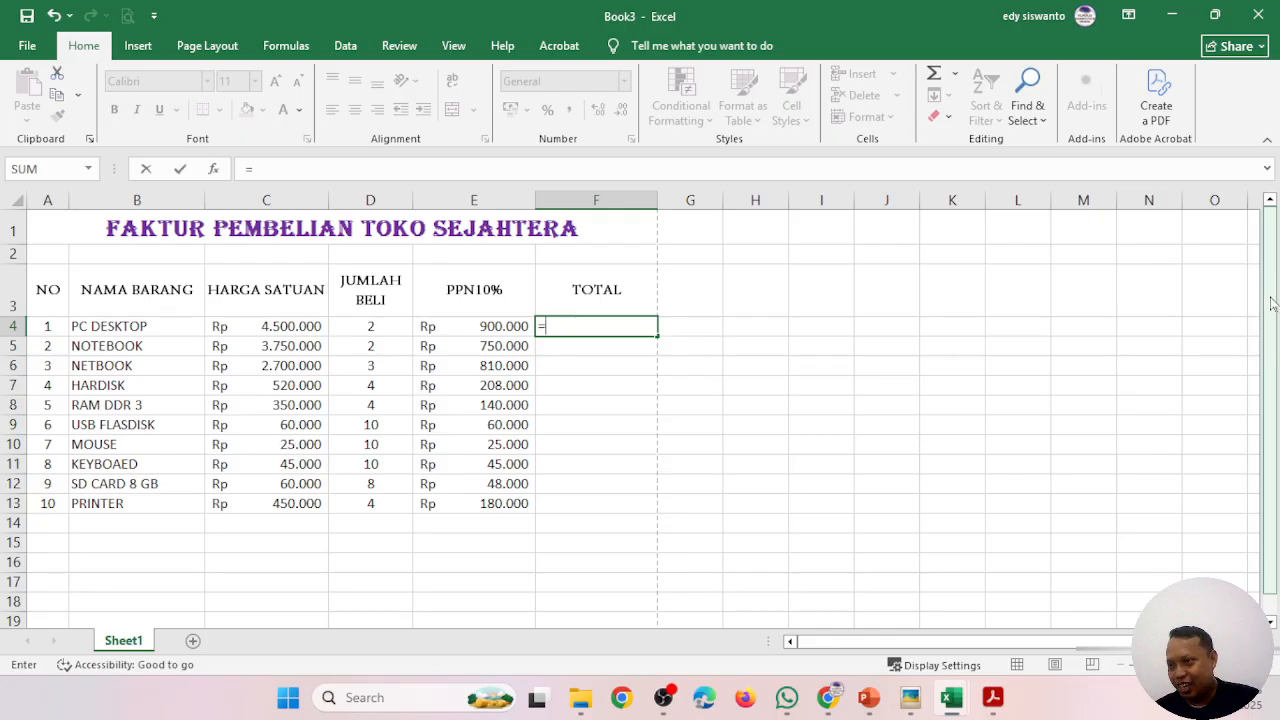
click(280, 327)
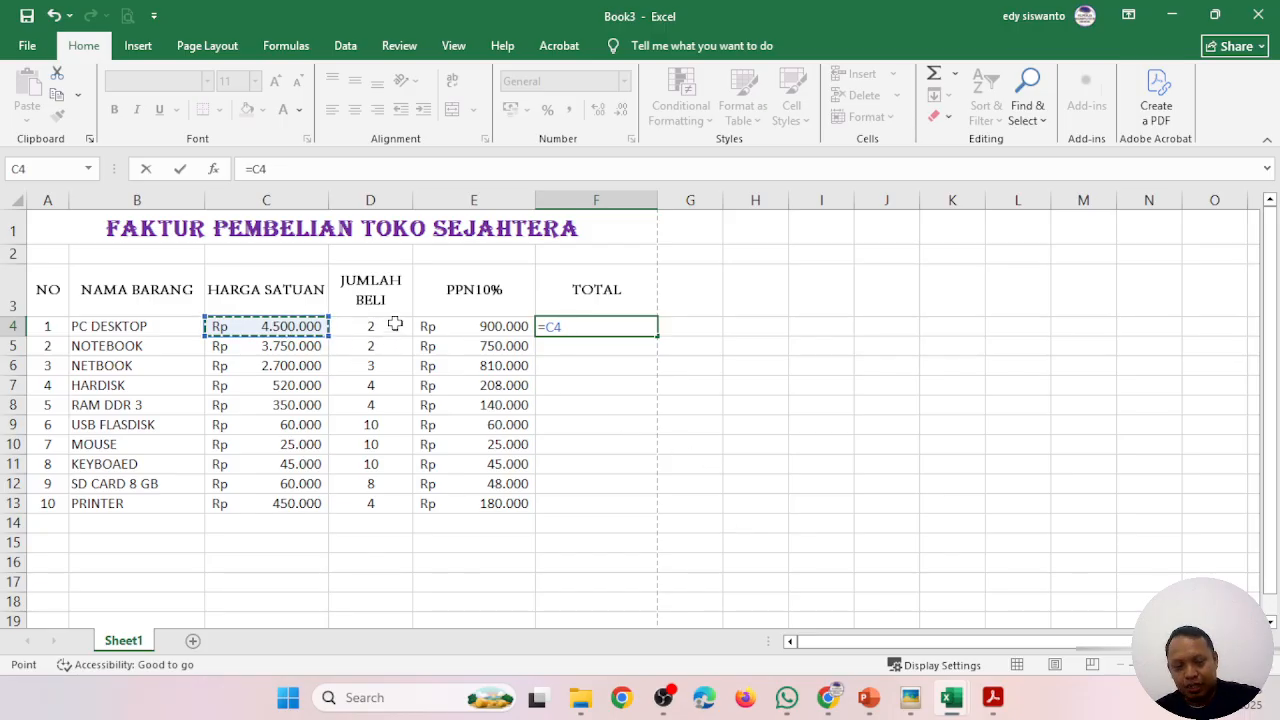
text(*)
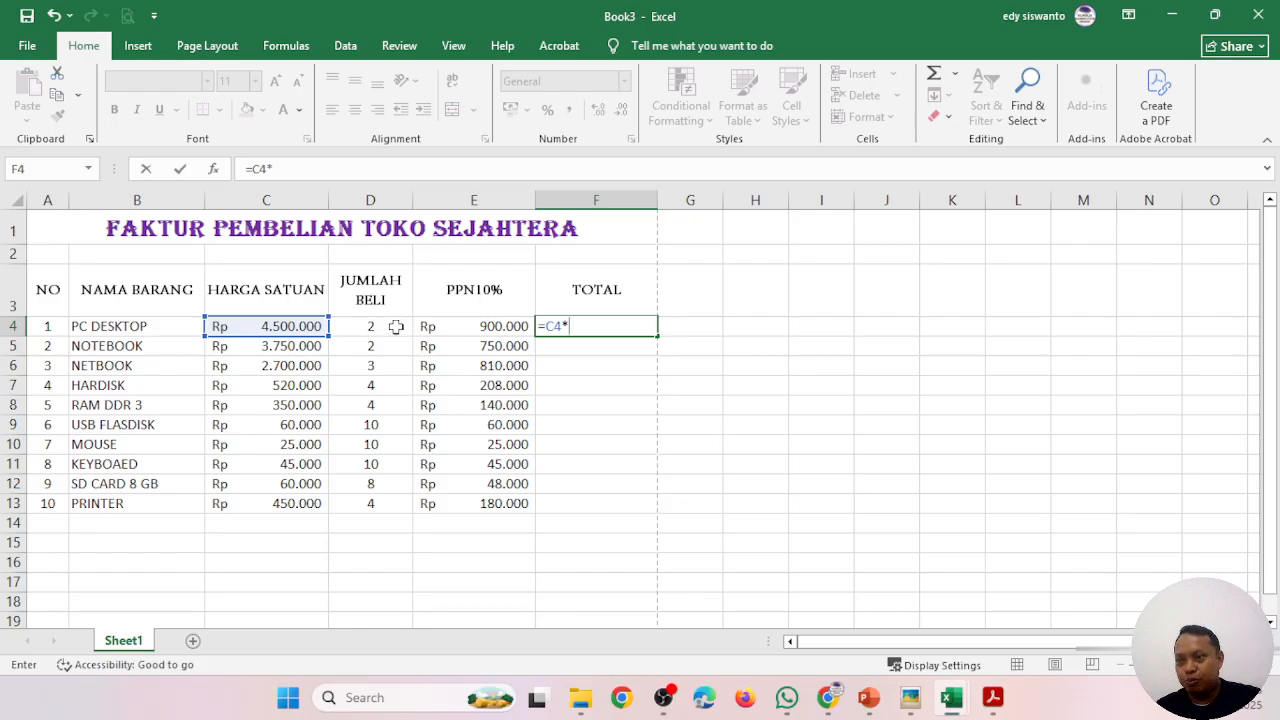
click(395, 325)
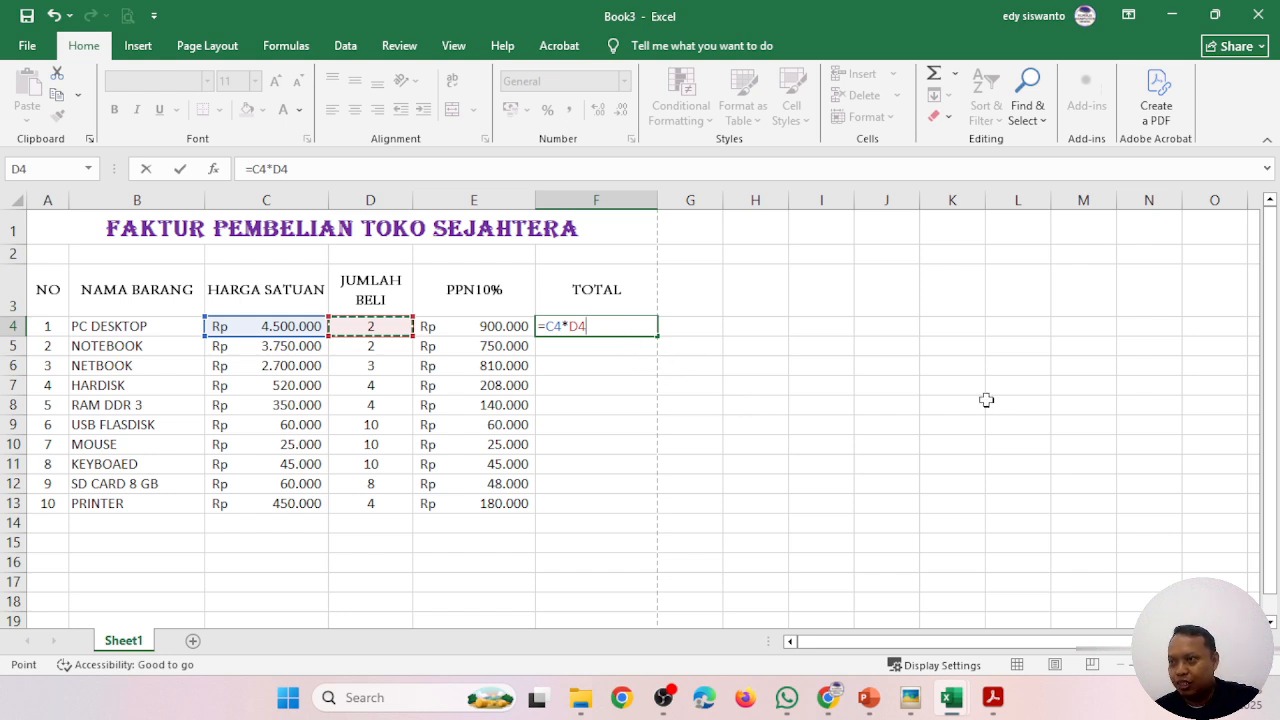
text(-)
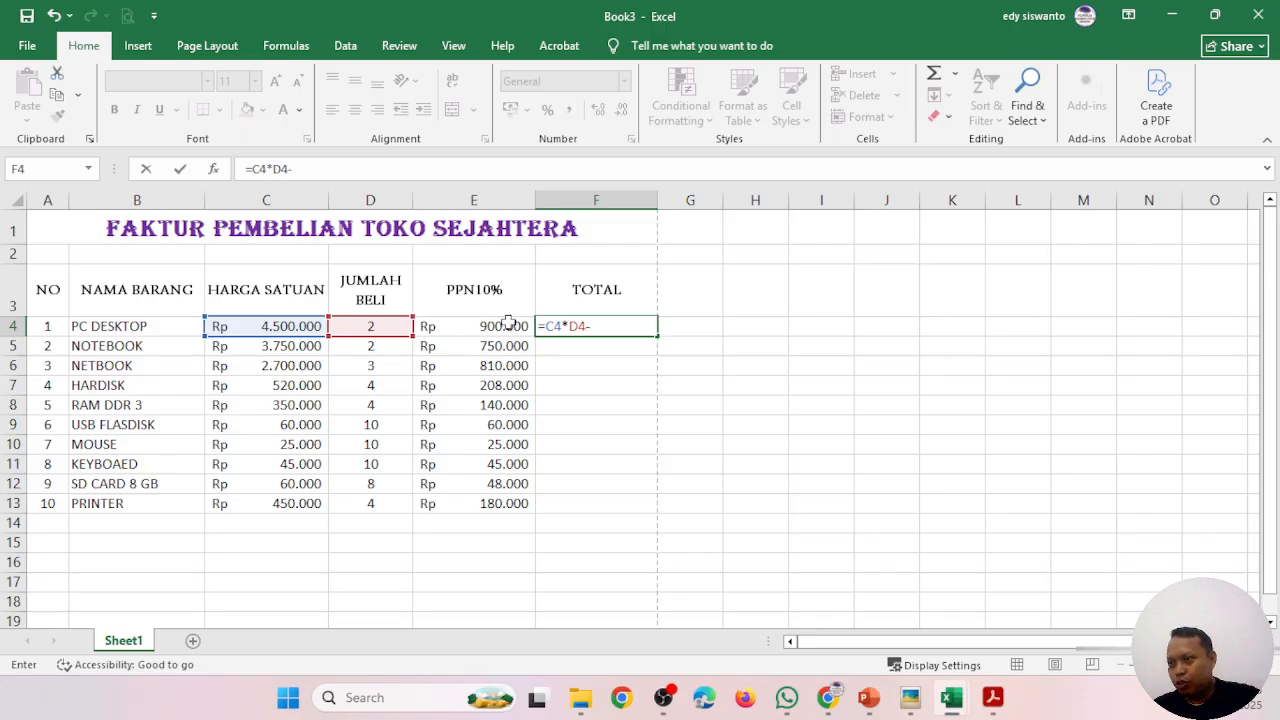
click(455, 326)
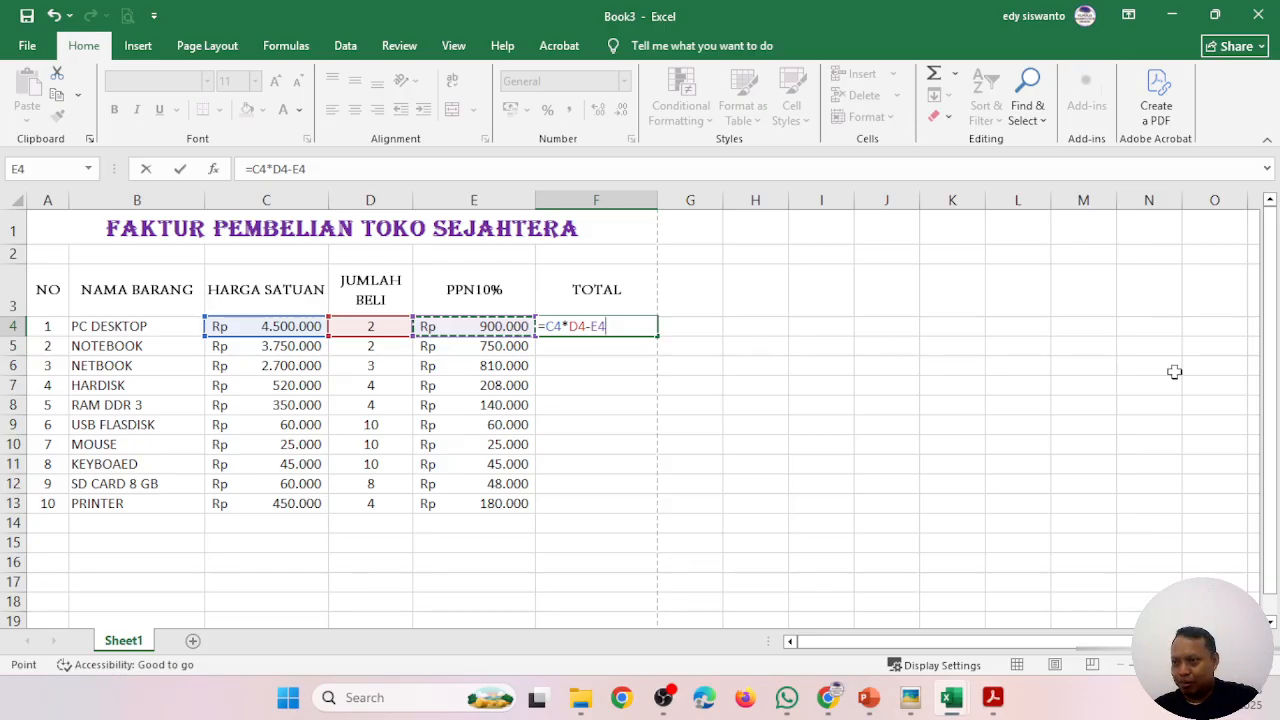
key(Return)
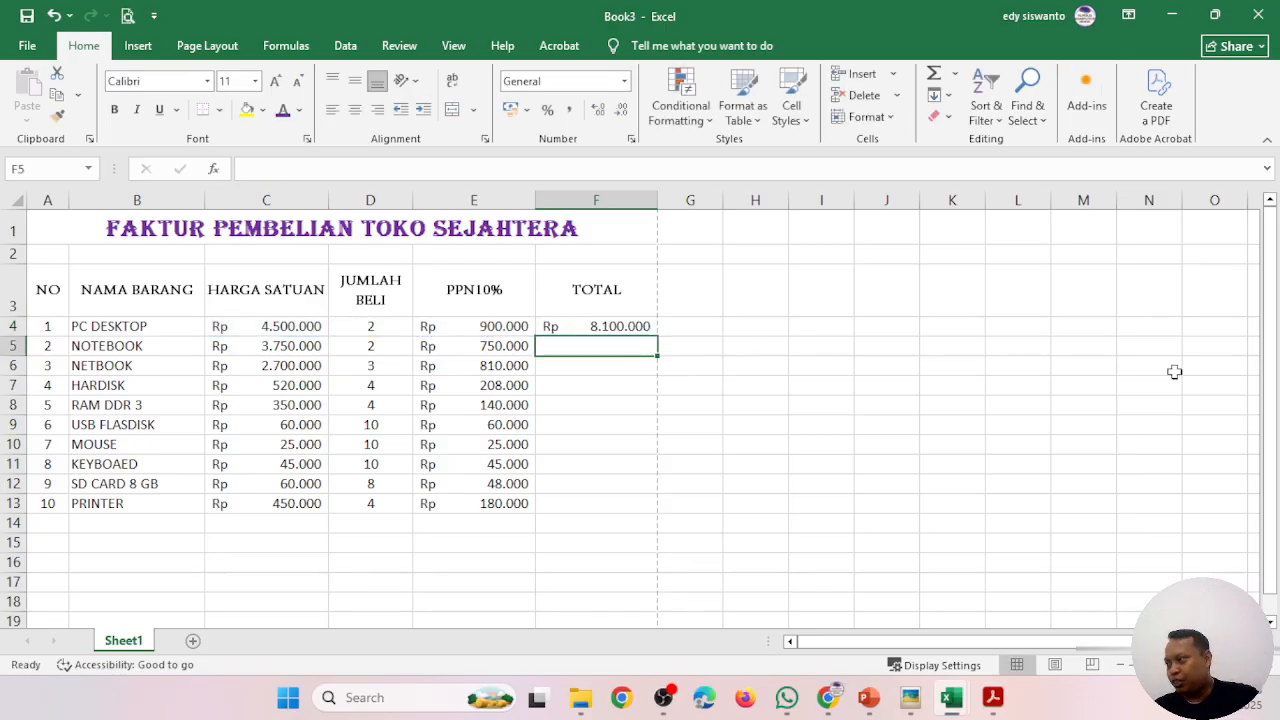
- Fill the TOTAL formula from F4 down through F13 and check the PC DESKTOP tax and total formulas
click(580, 326)
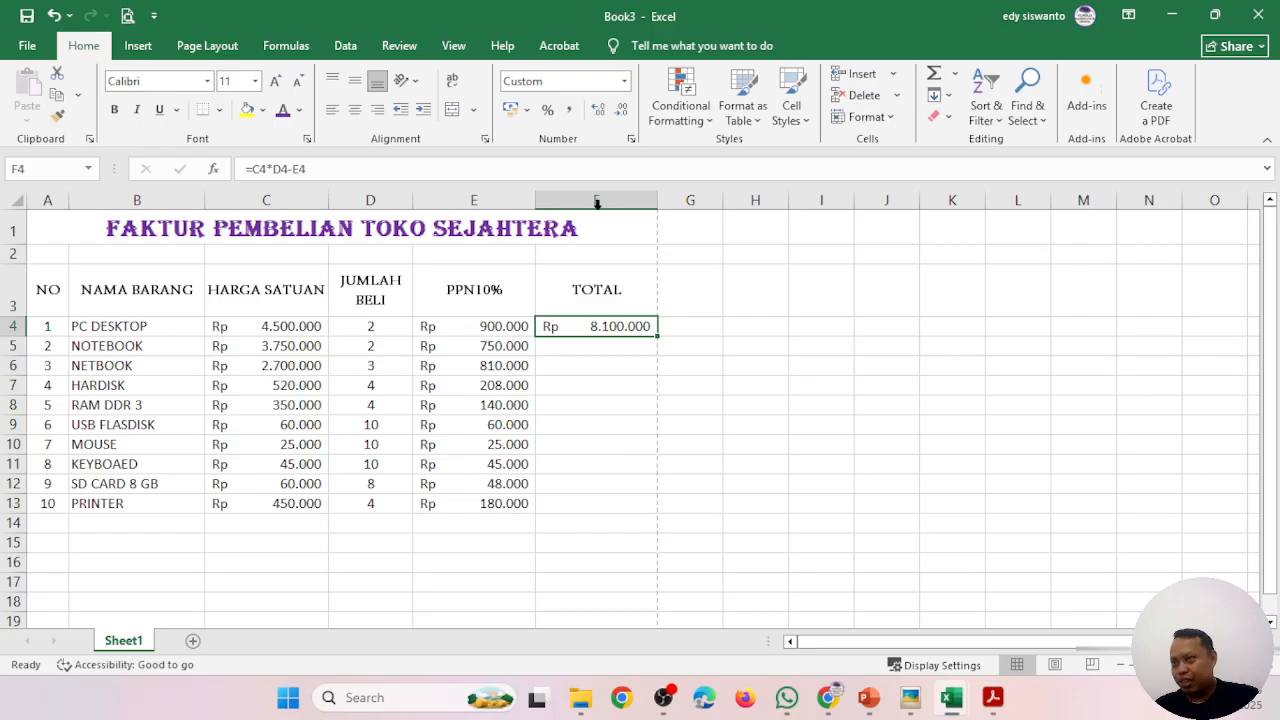
double_click(659, 337)
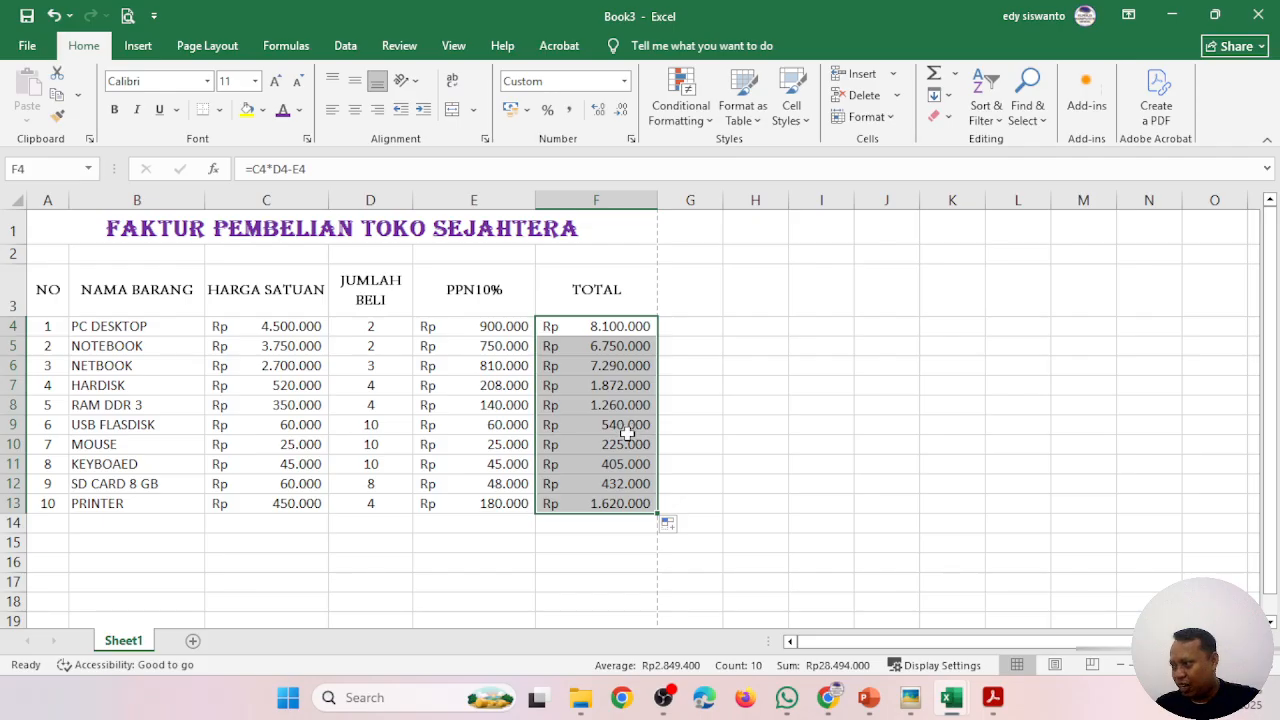
click(507, 330)
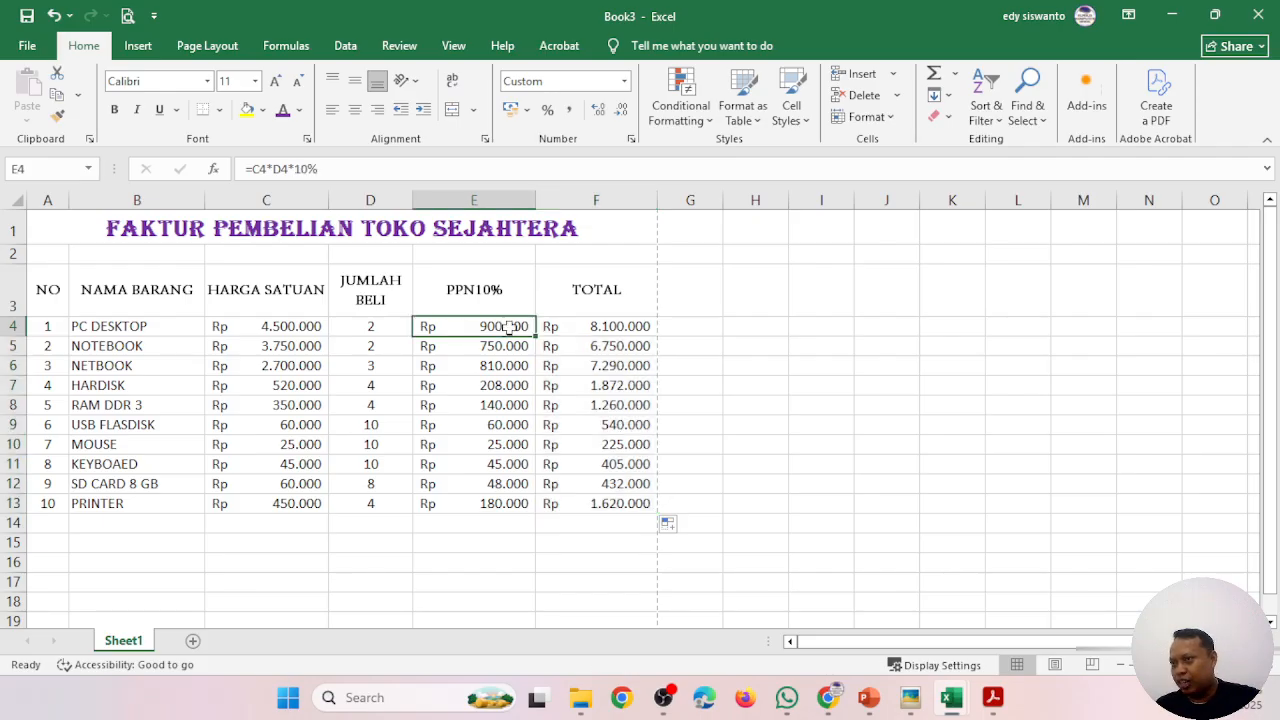
click(610, 328)
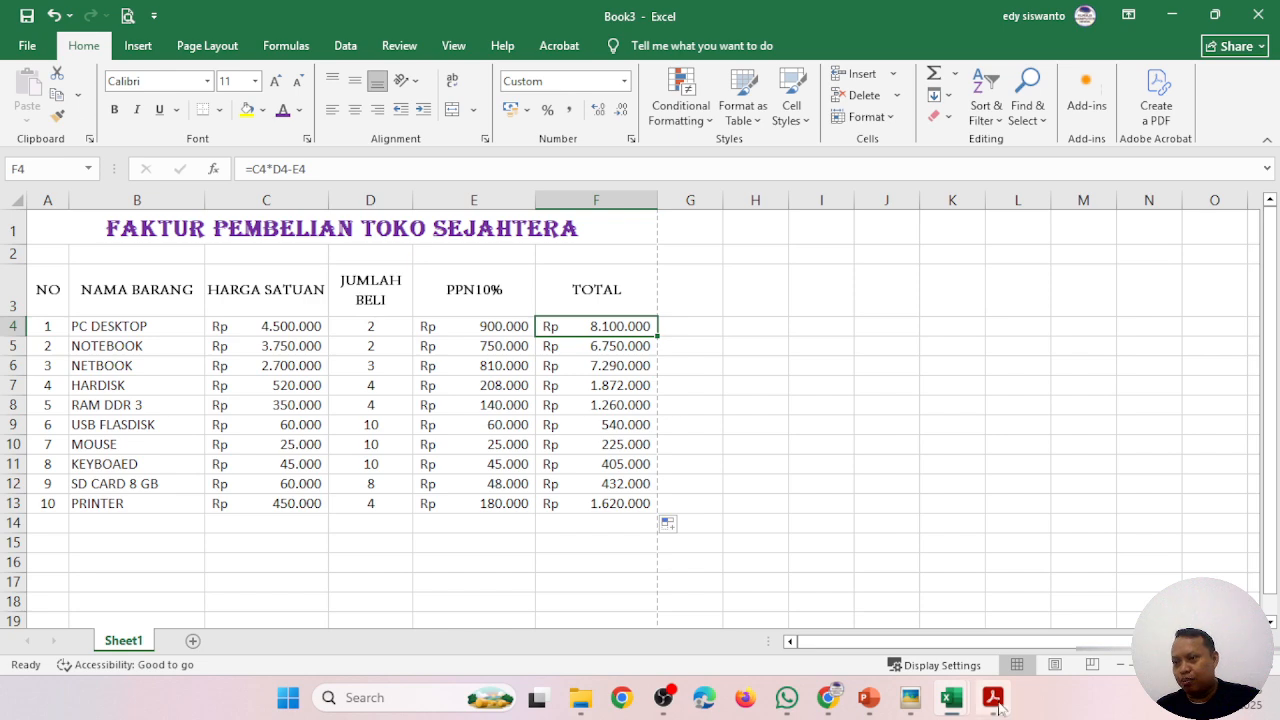
- Arrange the workbook side by side with the reference image ltihan.jpg, with the TOTAL column and the image's summary rows in view
mouse_move(1003, 706)
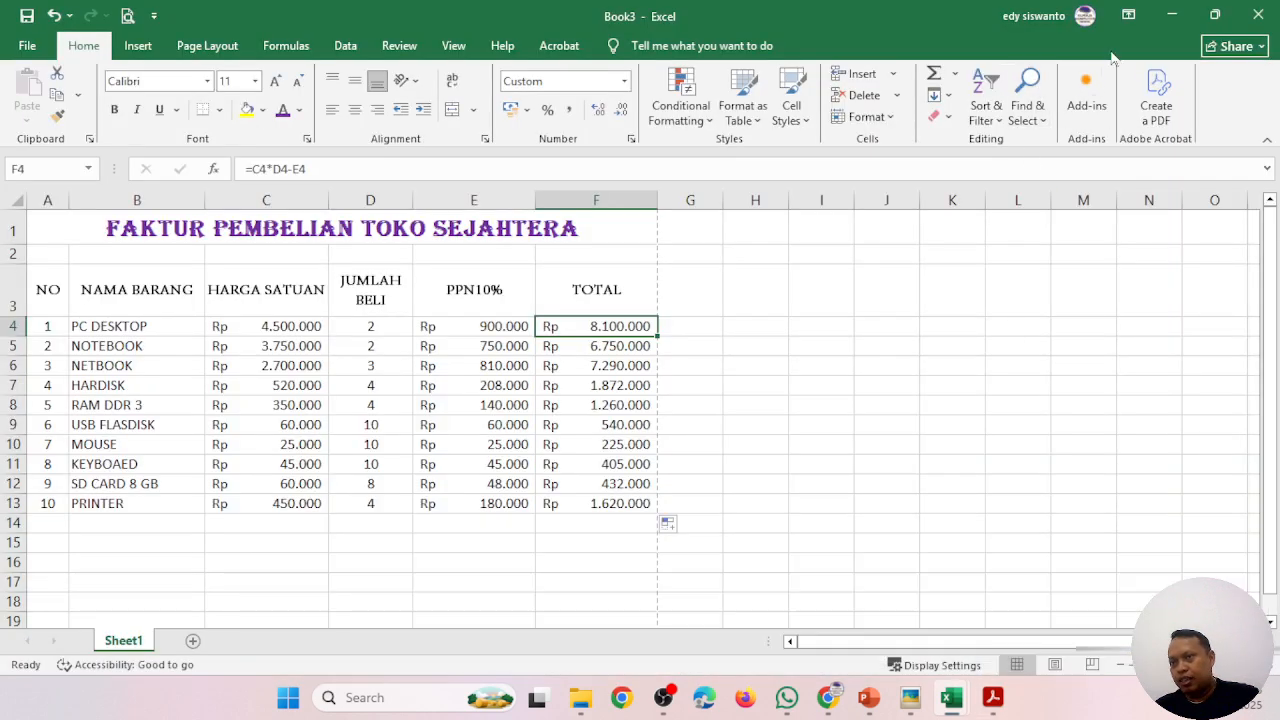
mouse_move(1218, 18)
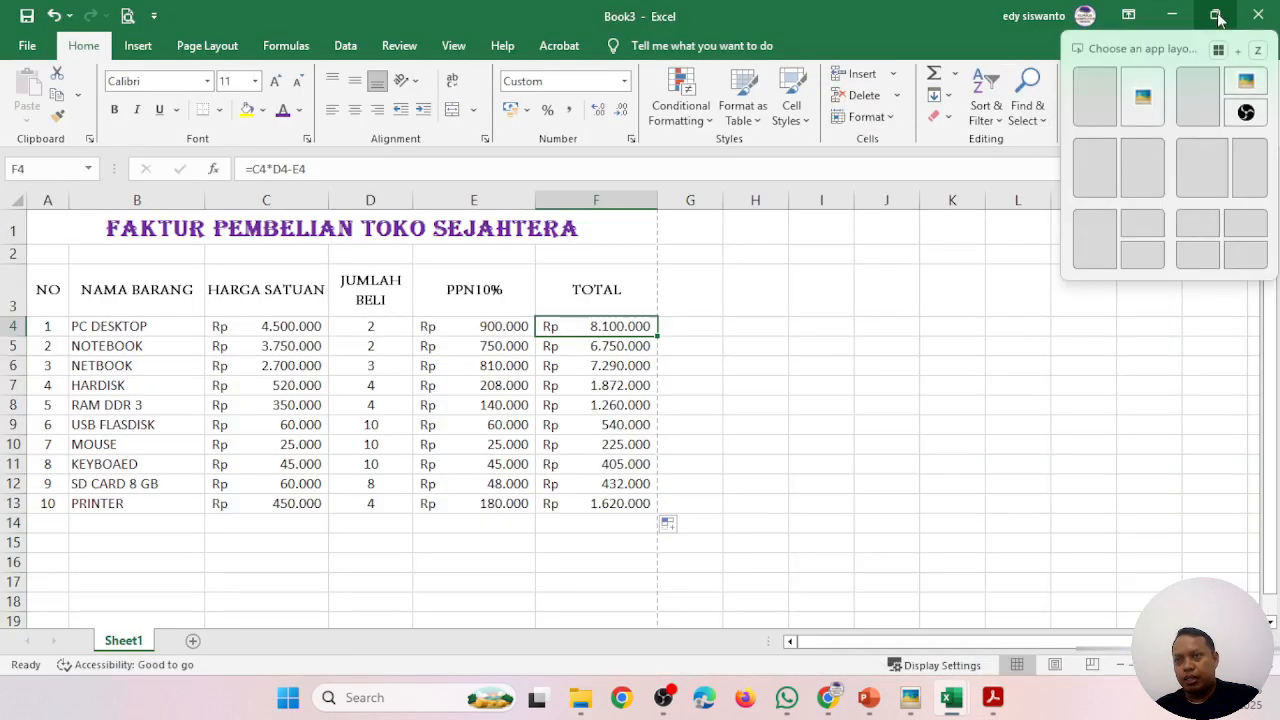
click(1092, 100)
scroll(1103, 402, down, 5)
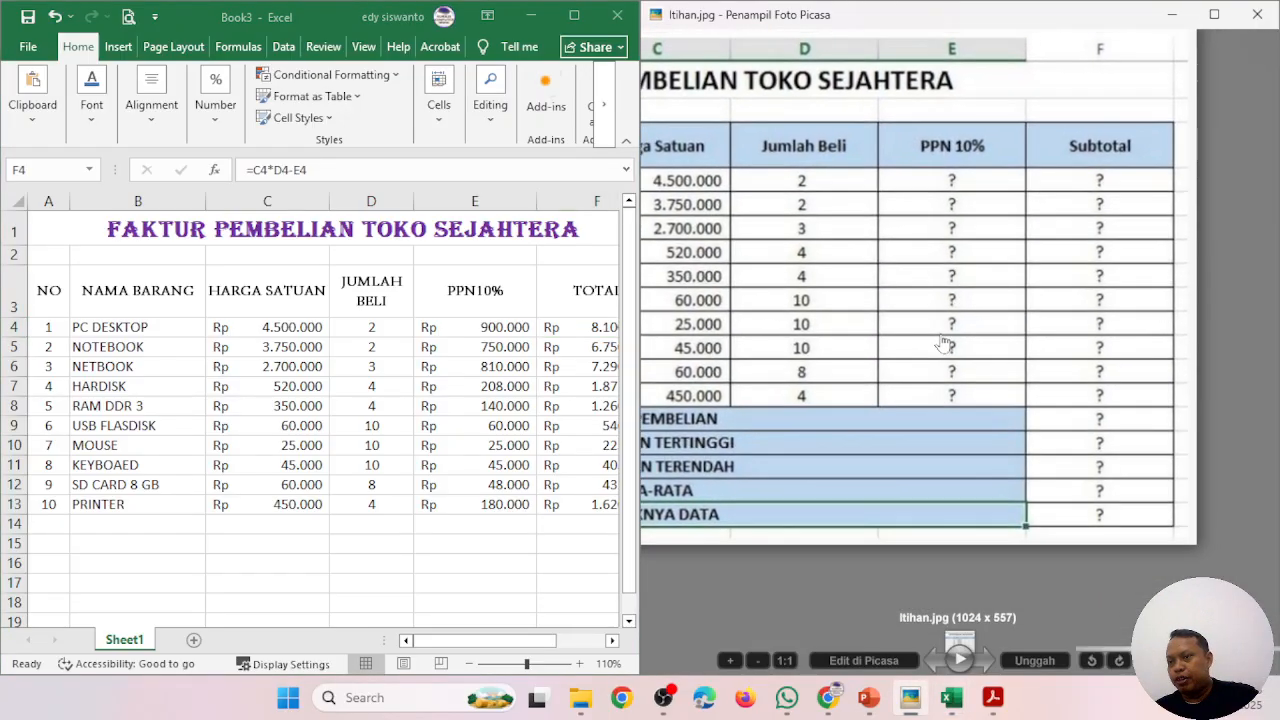
scroll(995, 350, down, 1)
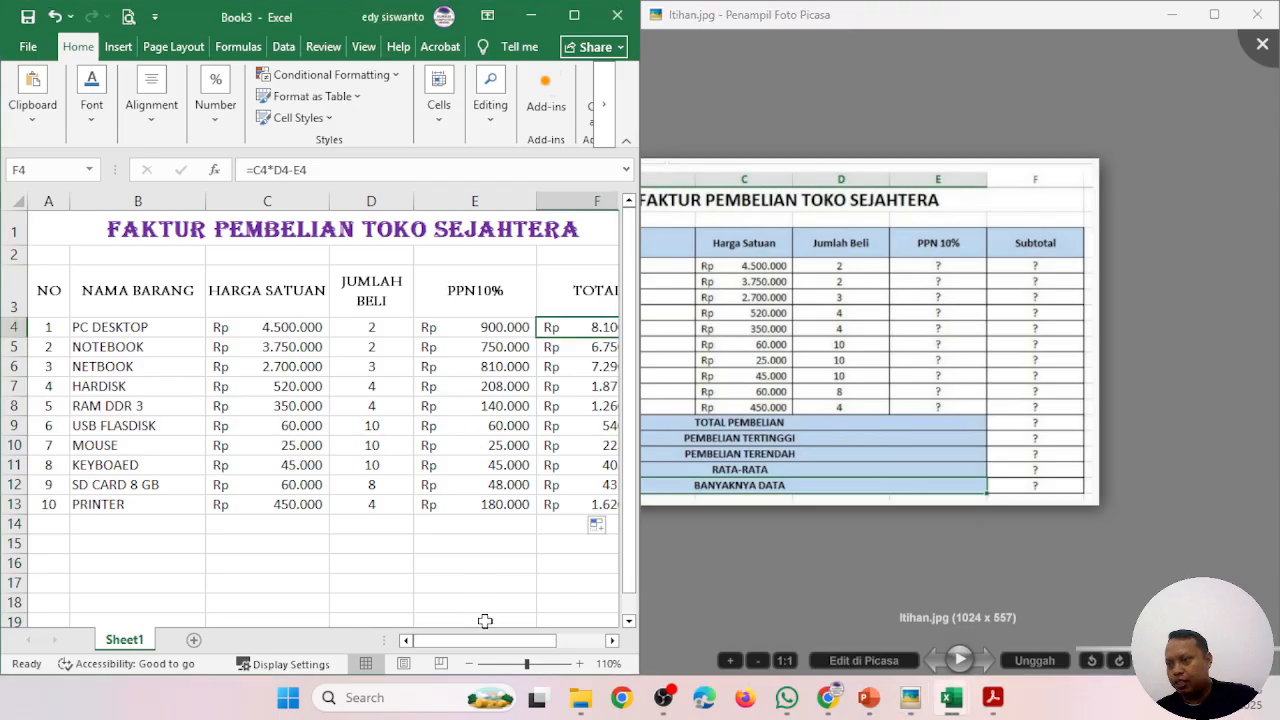
drag(509, 650, 558, 658)
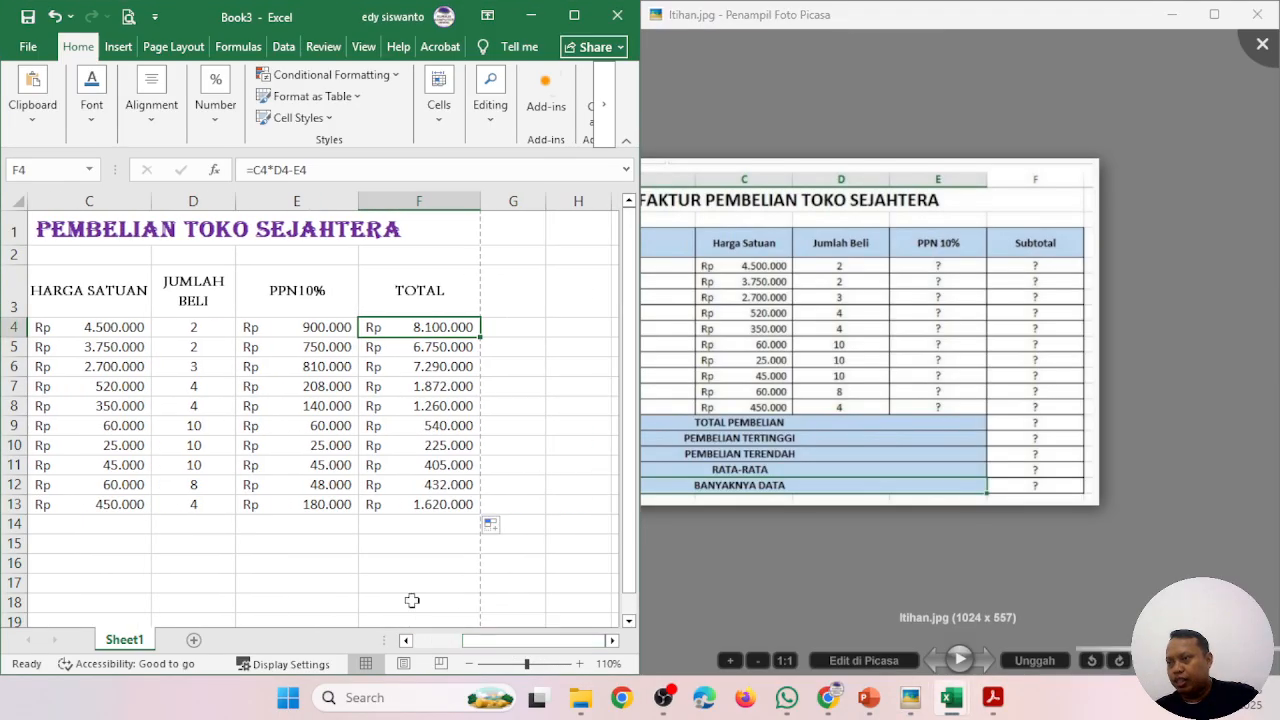
- Enter the summary label TOTAL PEMBELIAN in C15, following the reference image
click(170, 549)
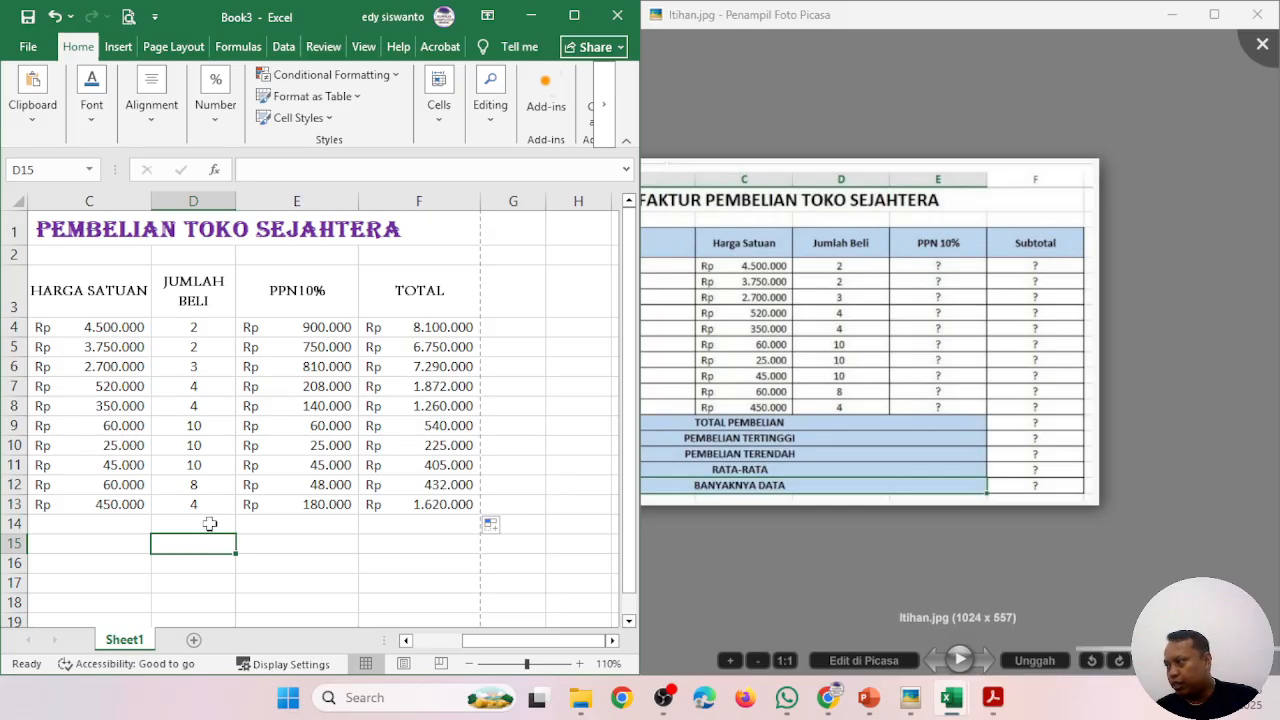
click(121, 544)
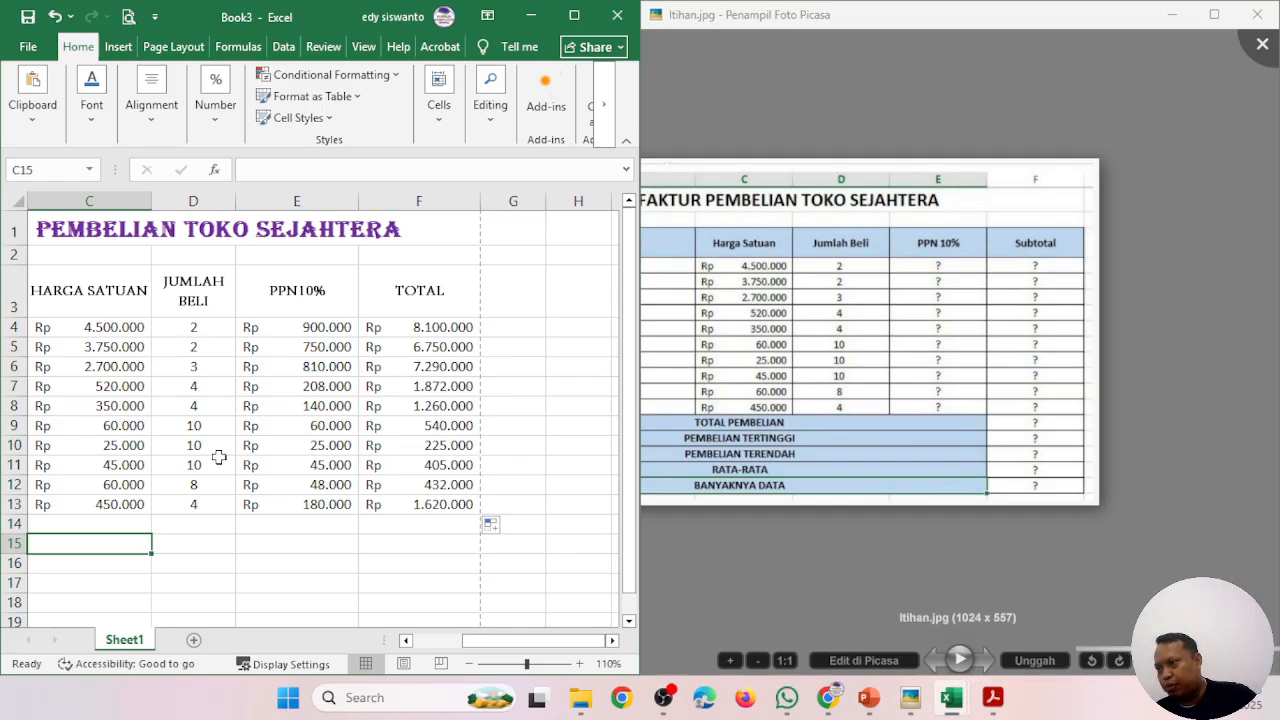
click(192, 540)
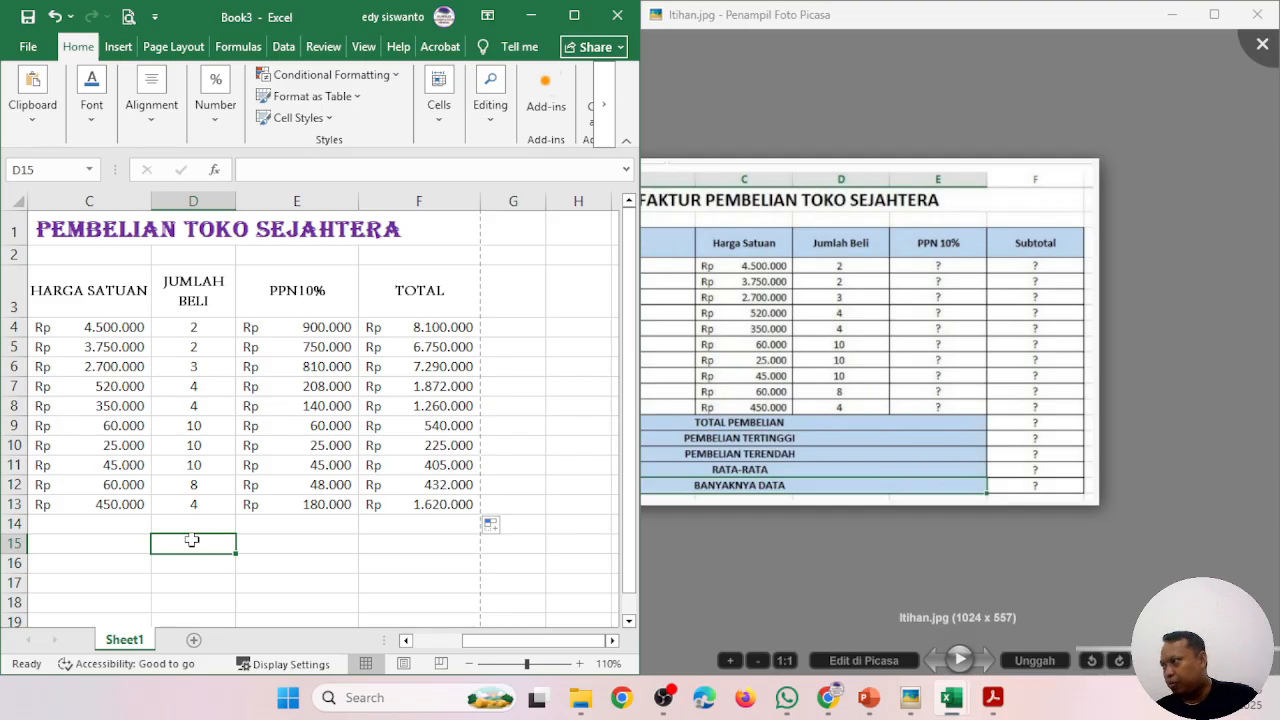
click(126, 540)
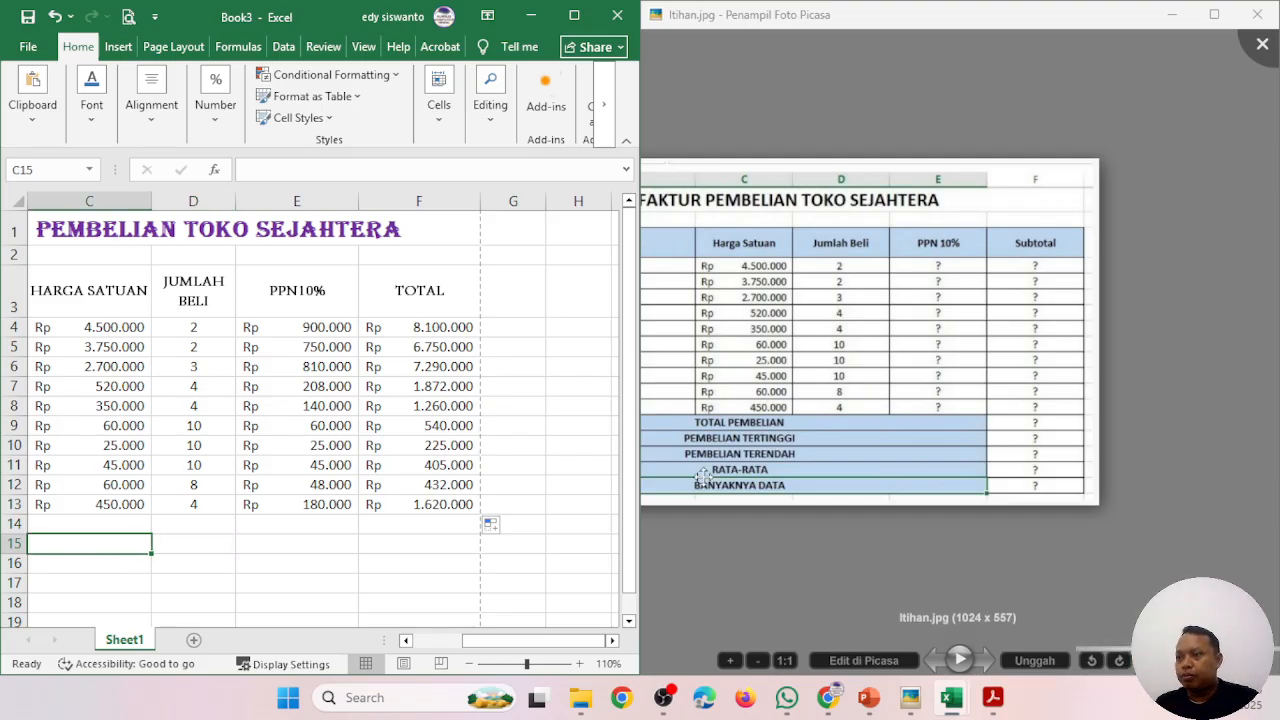
scroll(806, 460, up, 4)
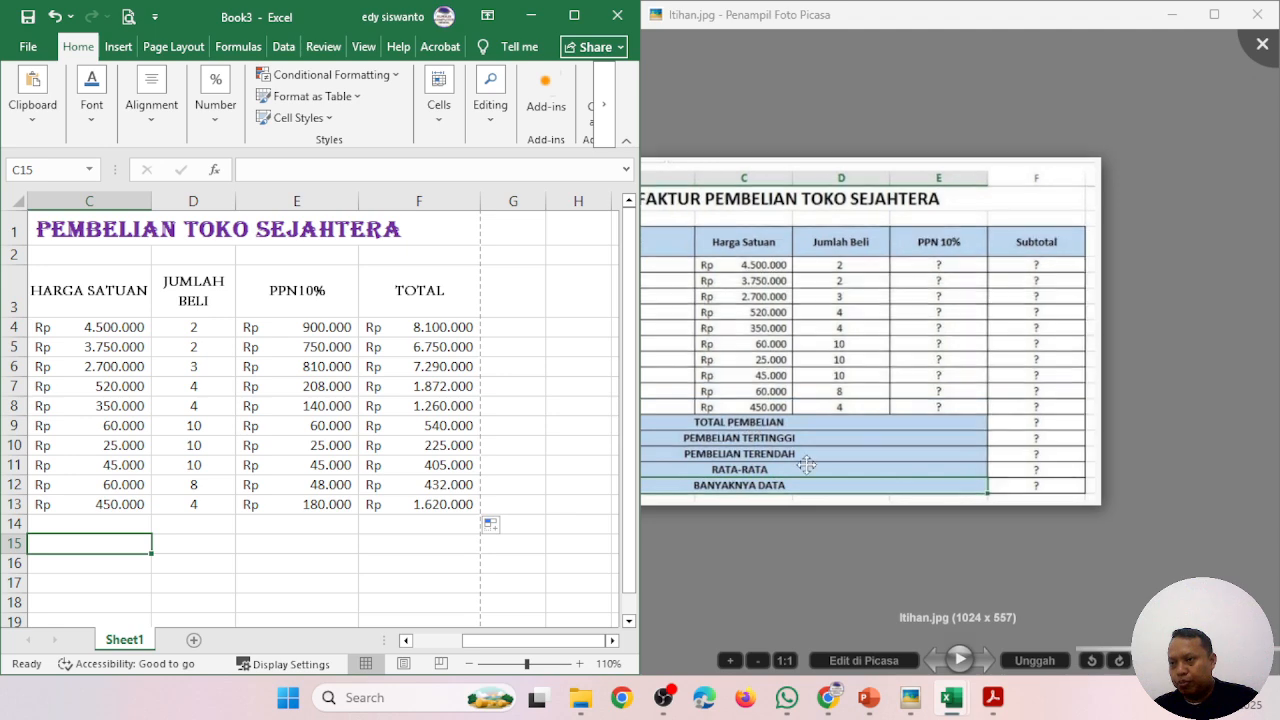
drag(862, 469, 903, 491)
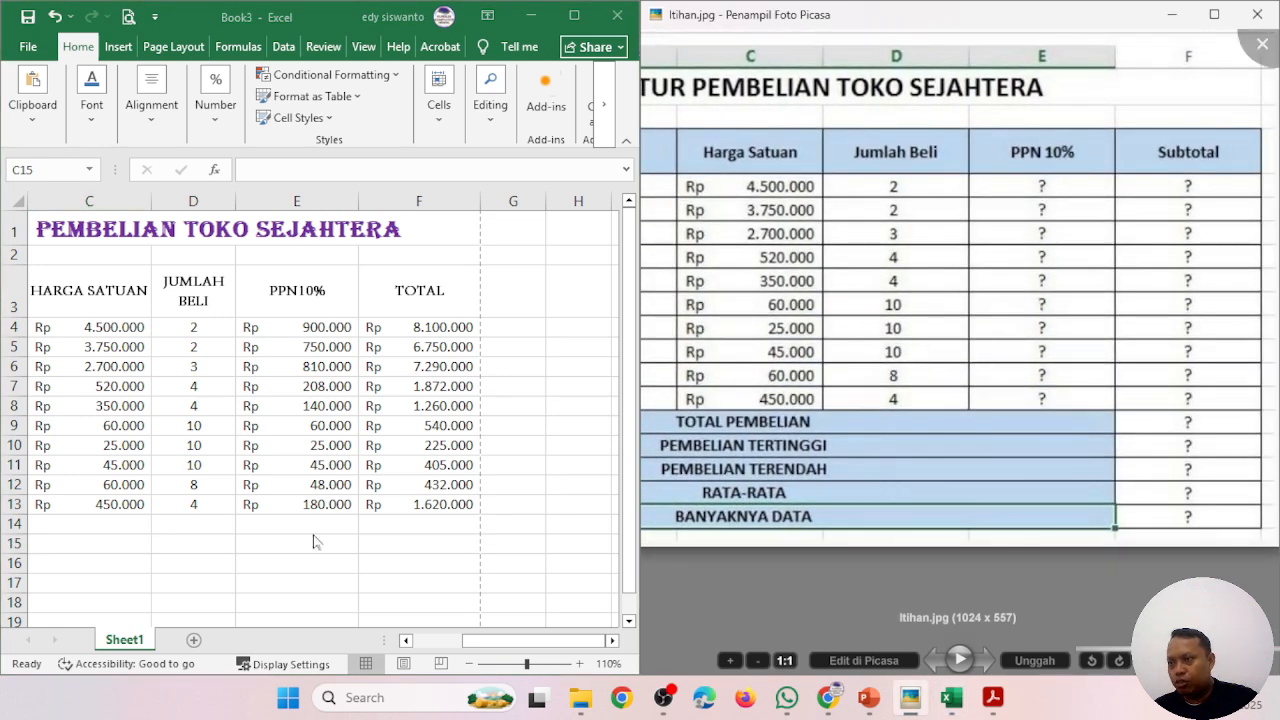
click(88, 544)
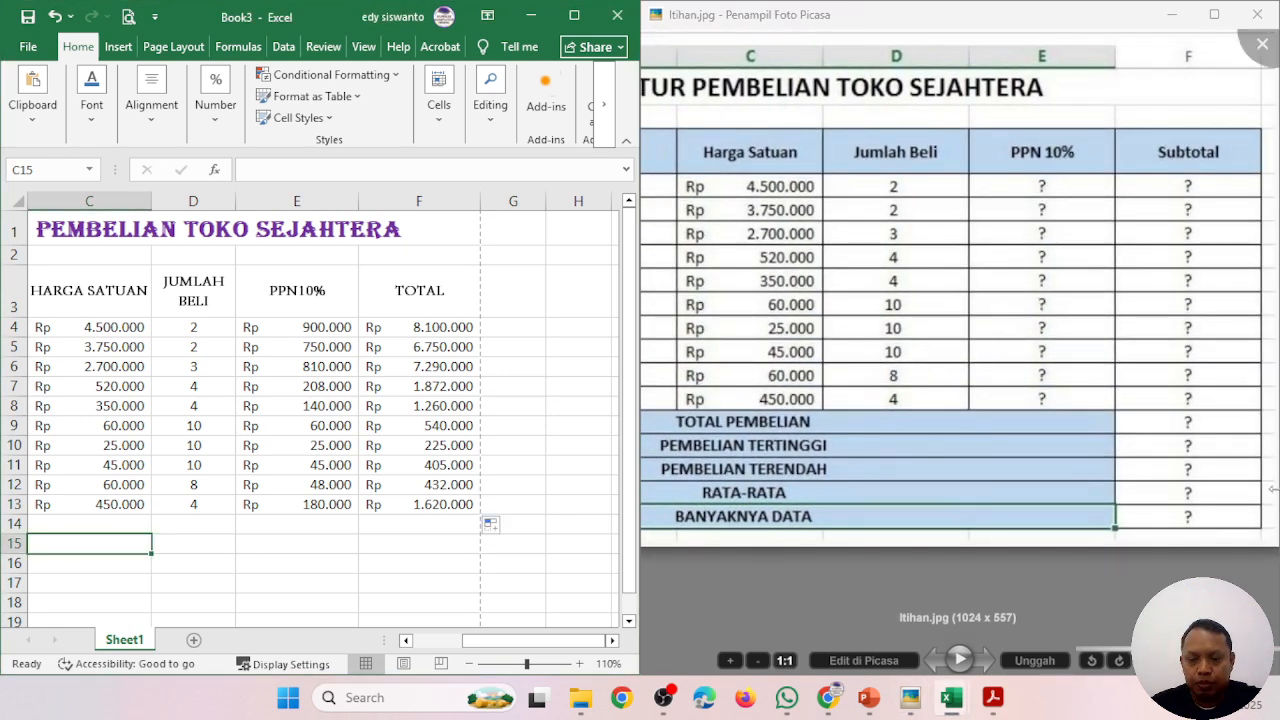
text(TOTAL)
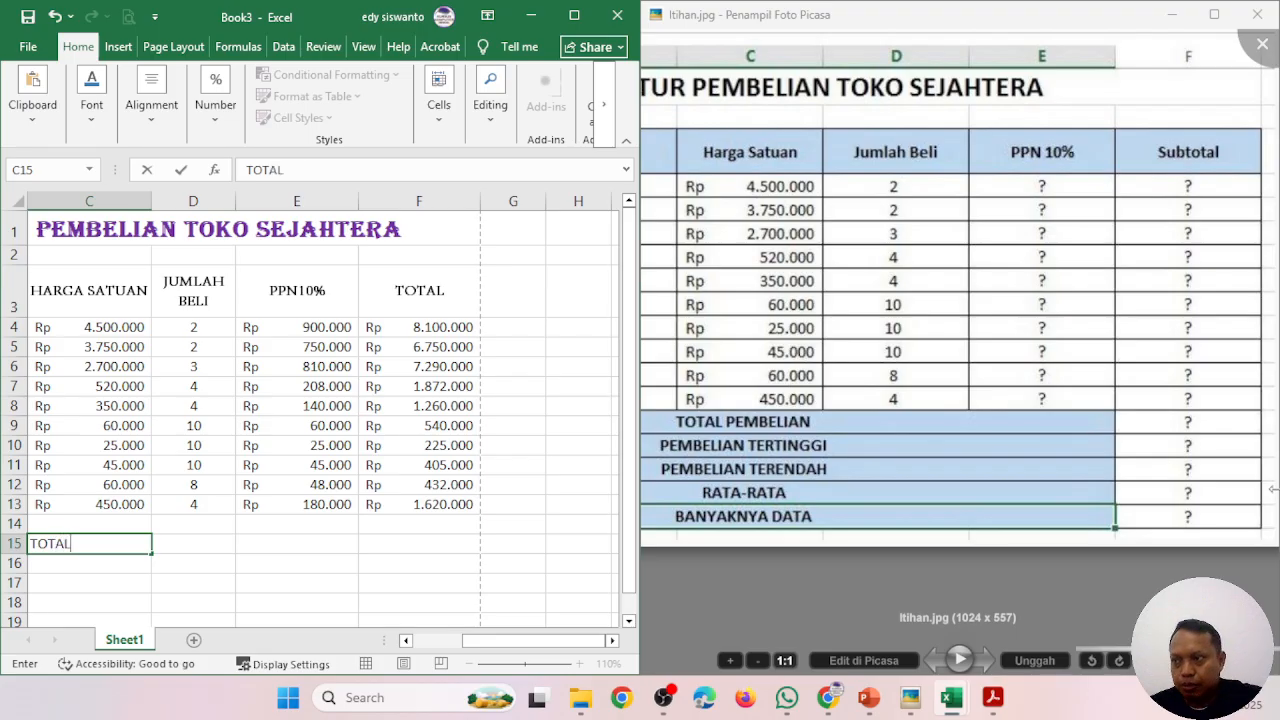
text( PEMBELIAN)
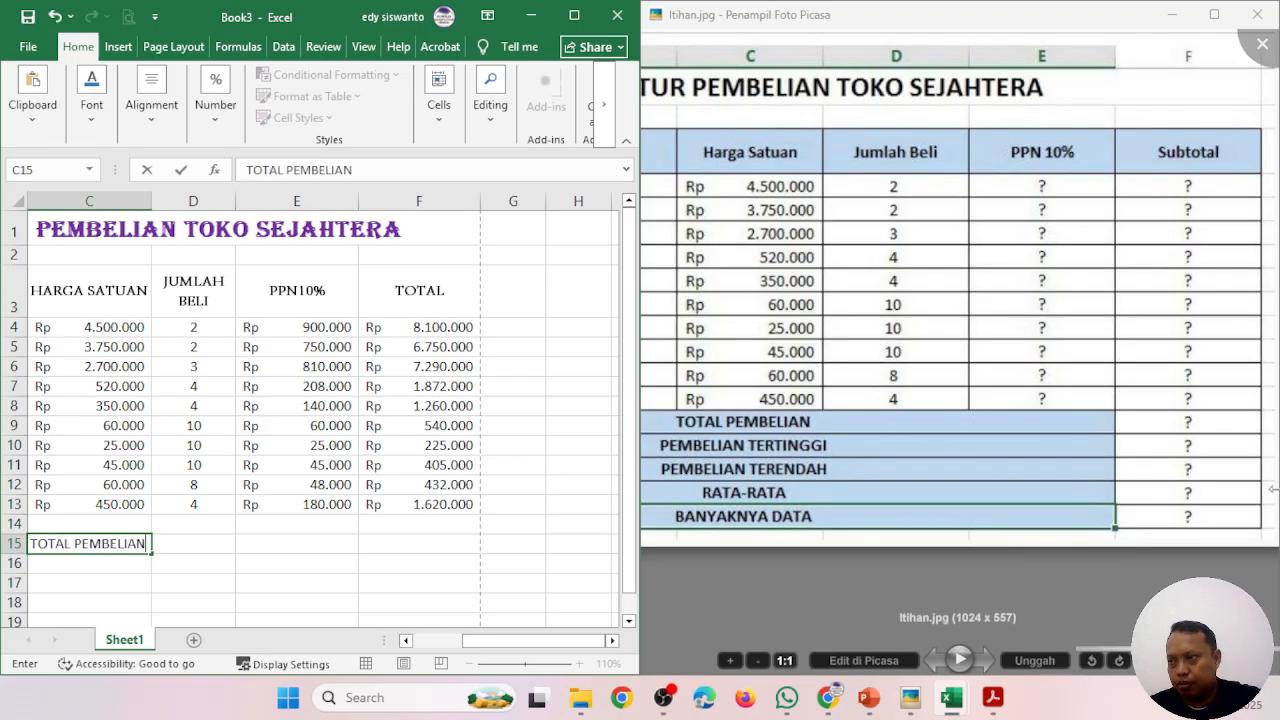
key(Return)
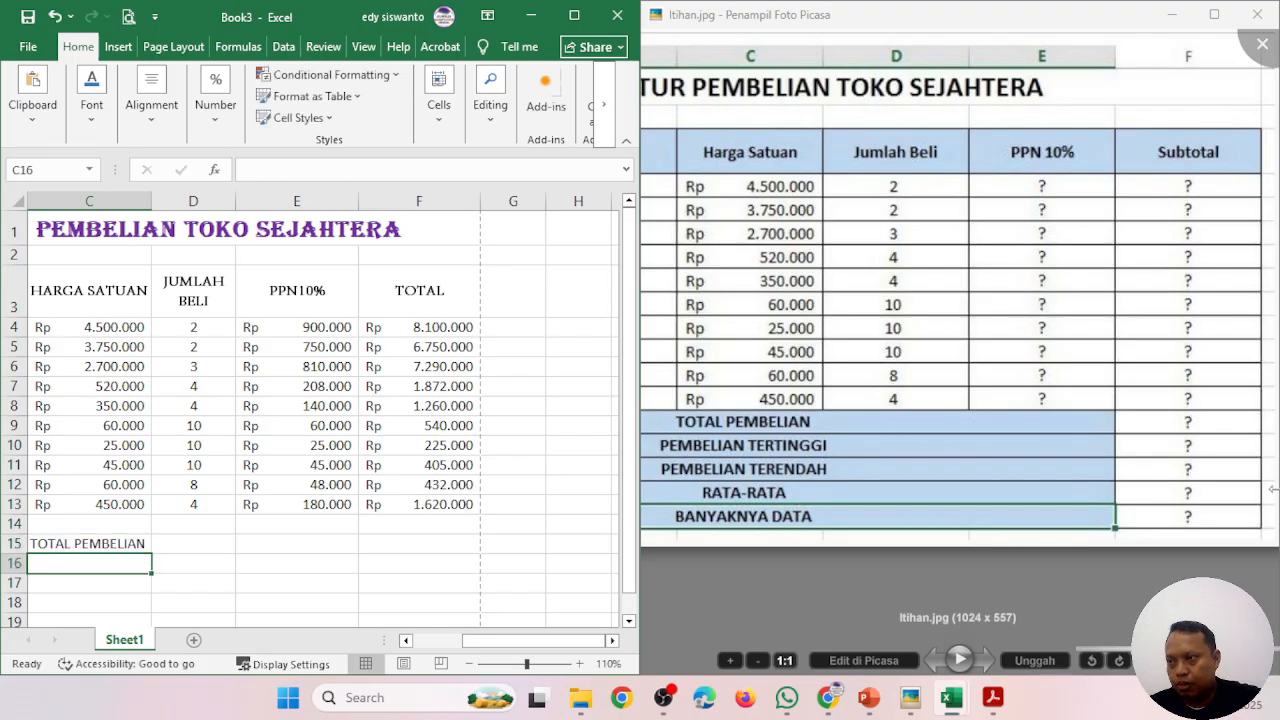
- Enter the summary labels PEMBELIAN TERTINGGI in C16 and PEMBELIAN TERENDAH in C17, following the reference image
text(PEMBE)
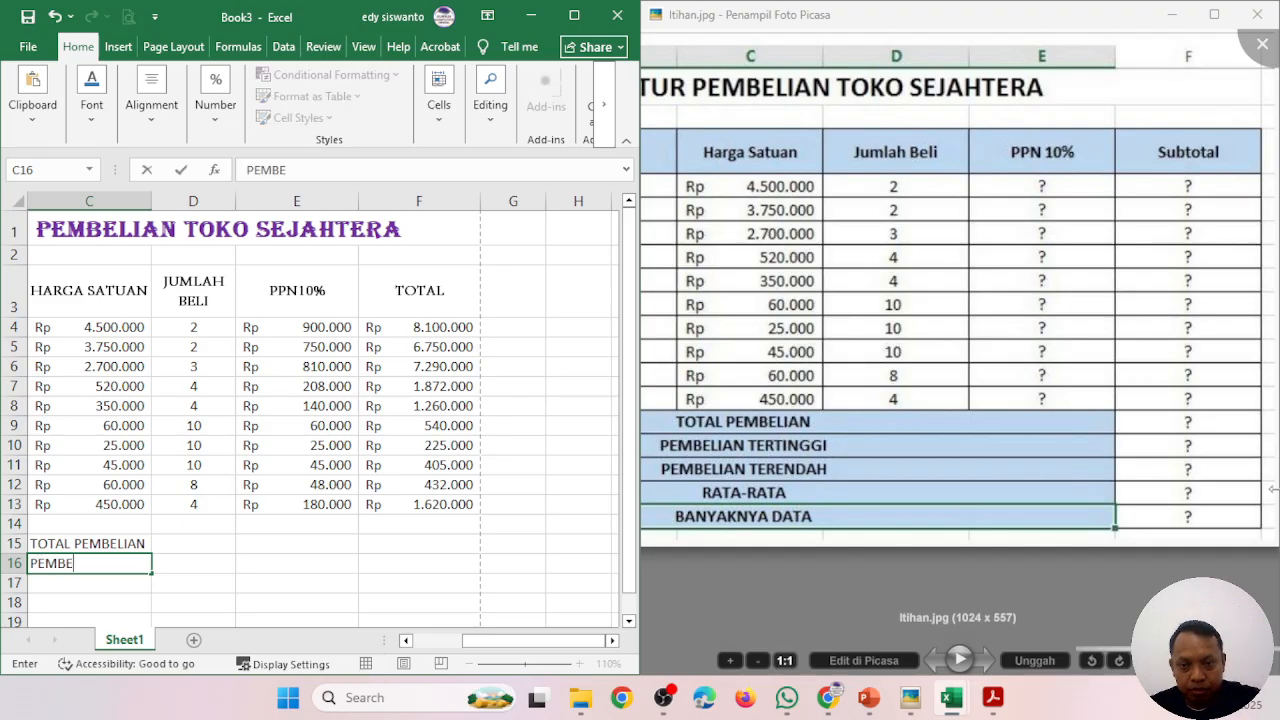
text(LI)
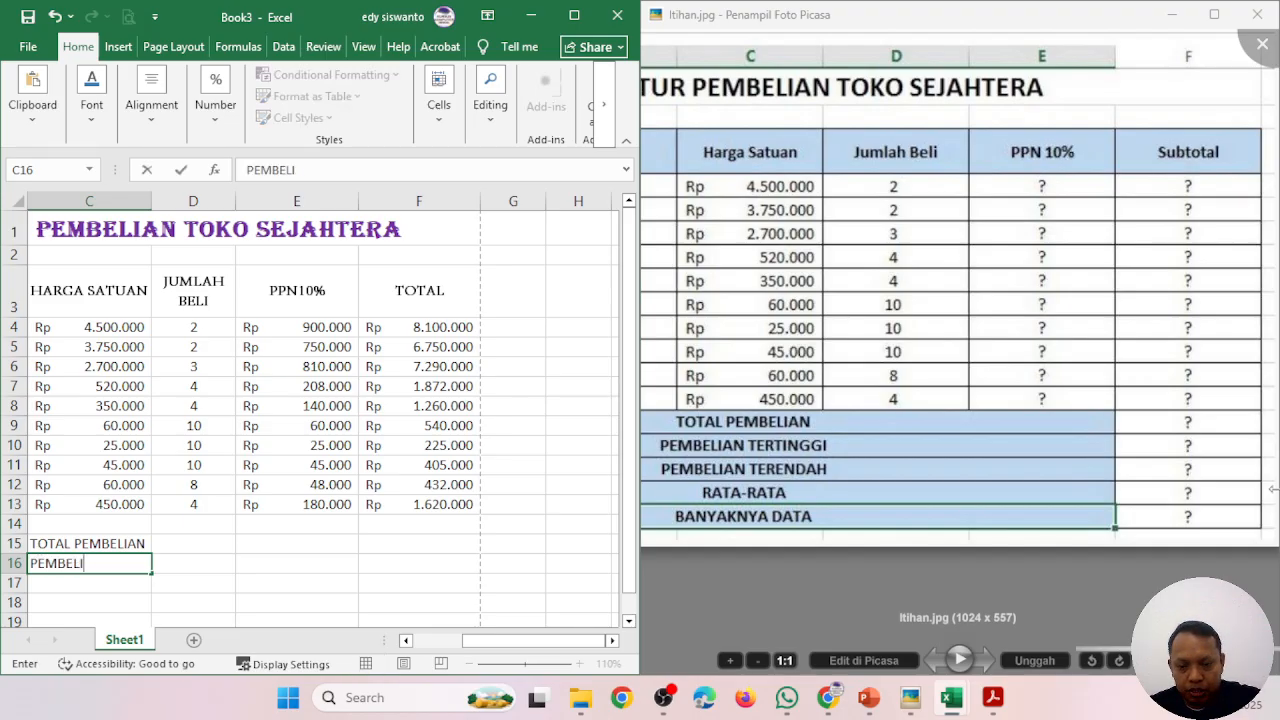
text(AN TERTINGGI)
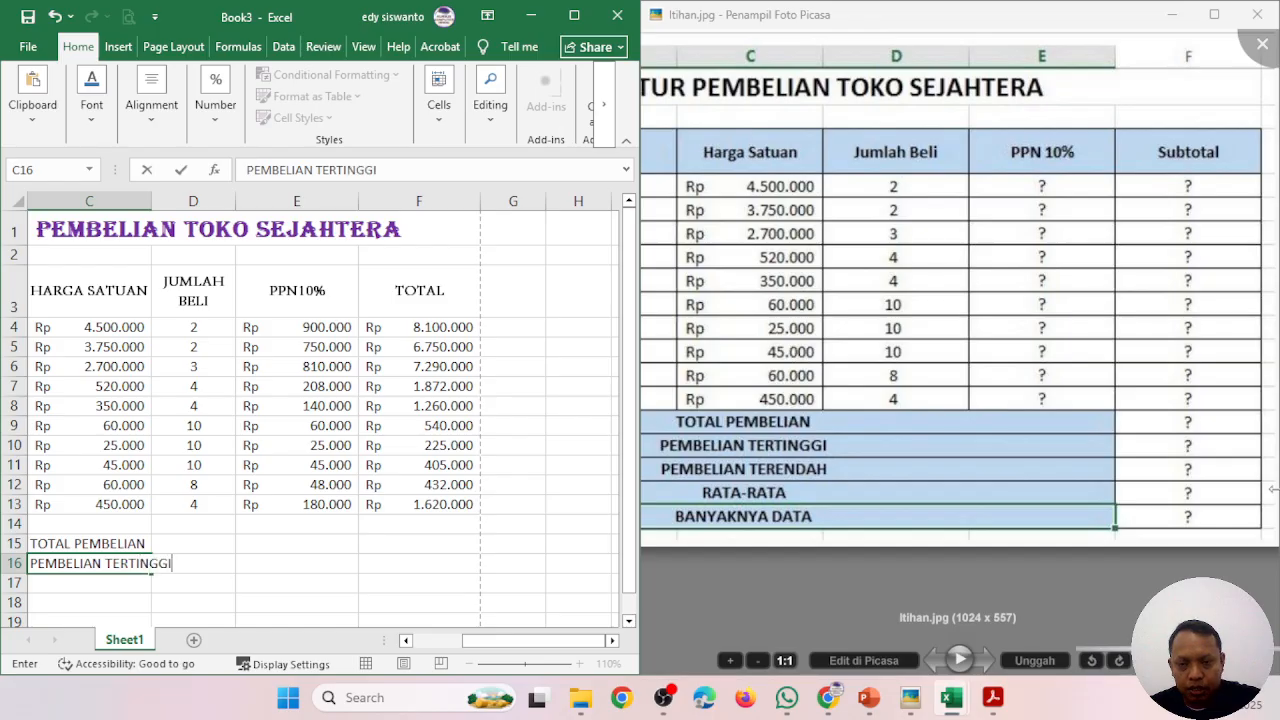
key(Return)
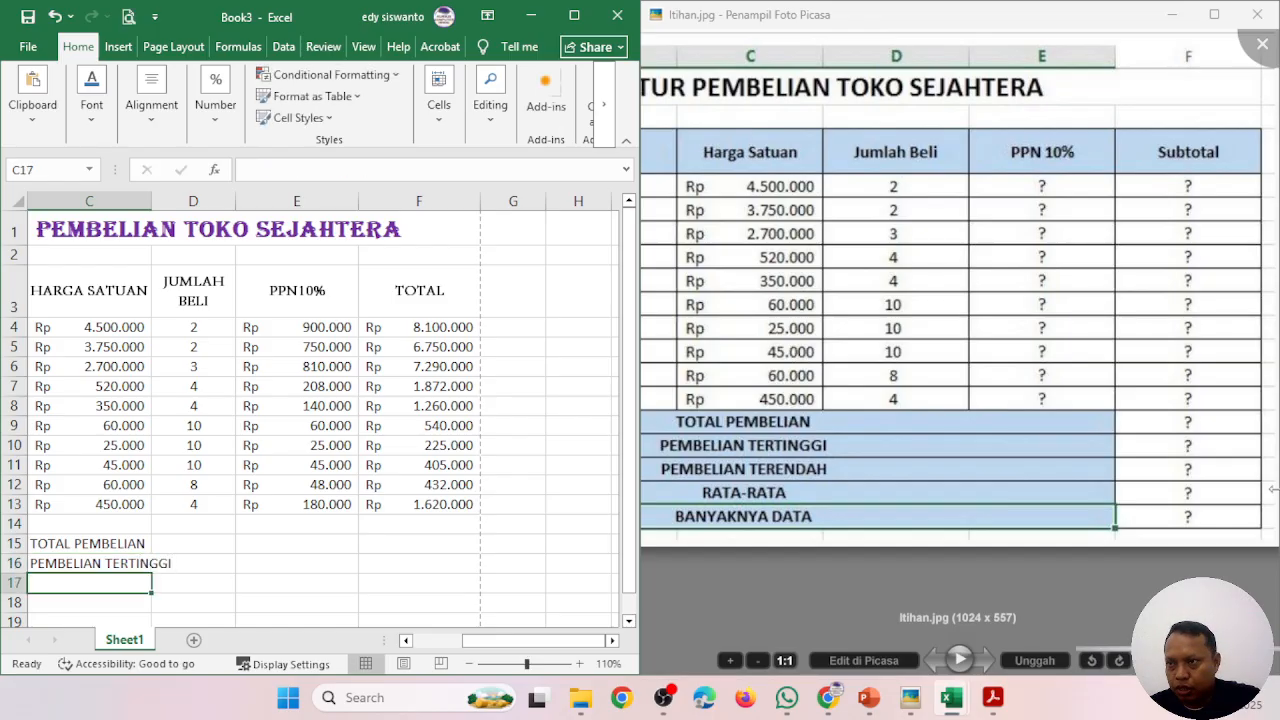
text(PEMBELIAN )
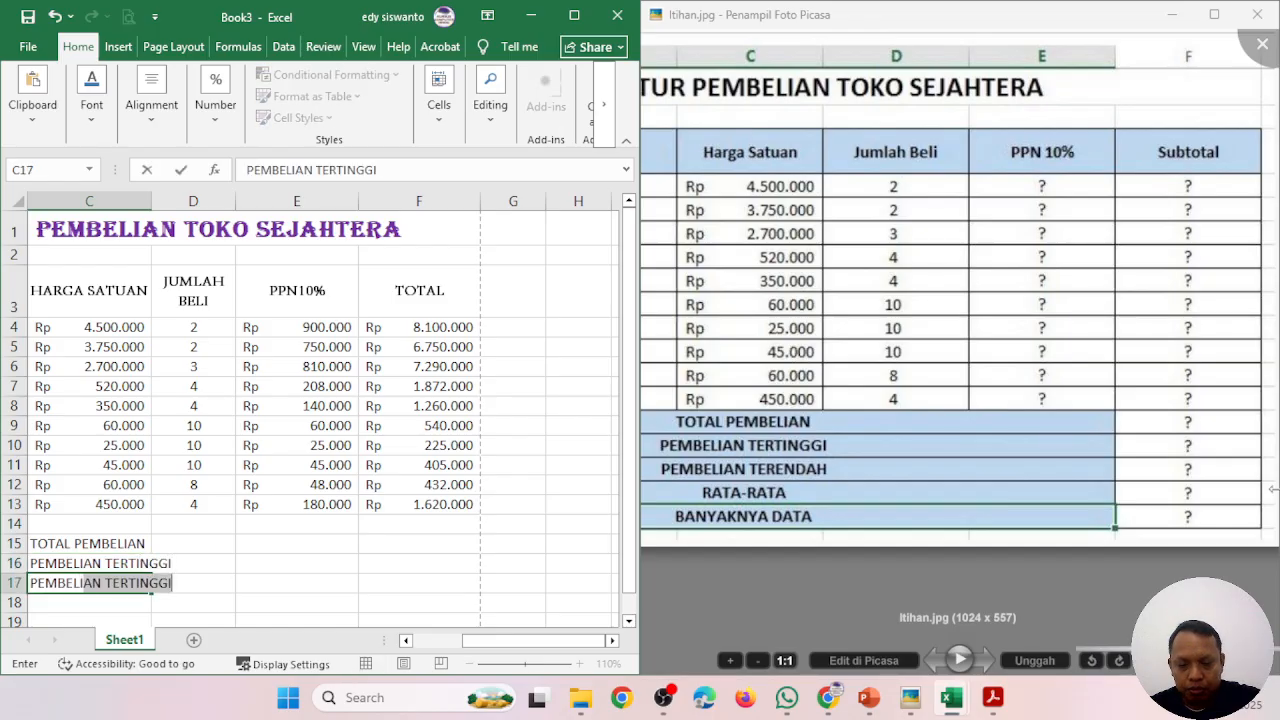
text(TERN)
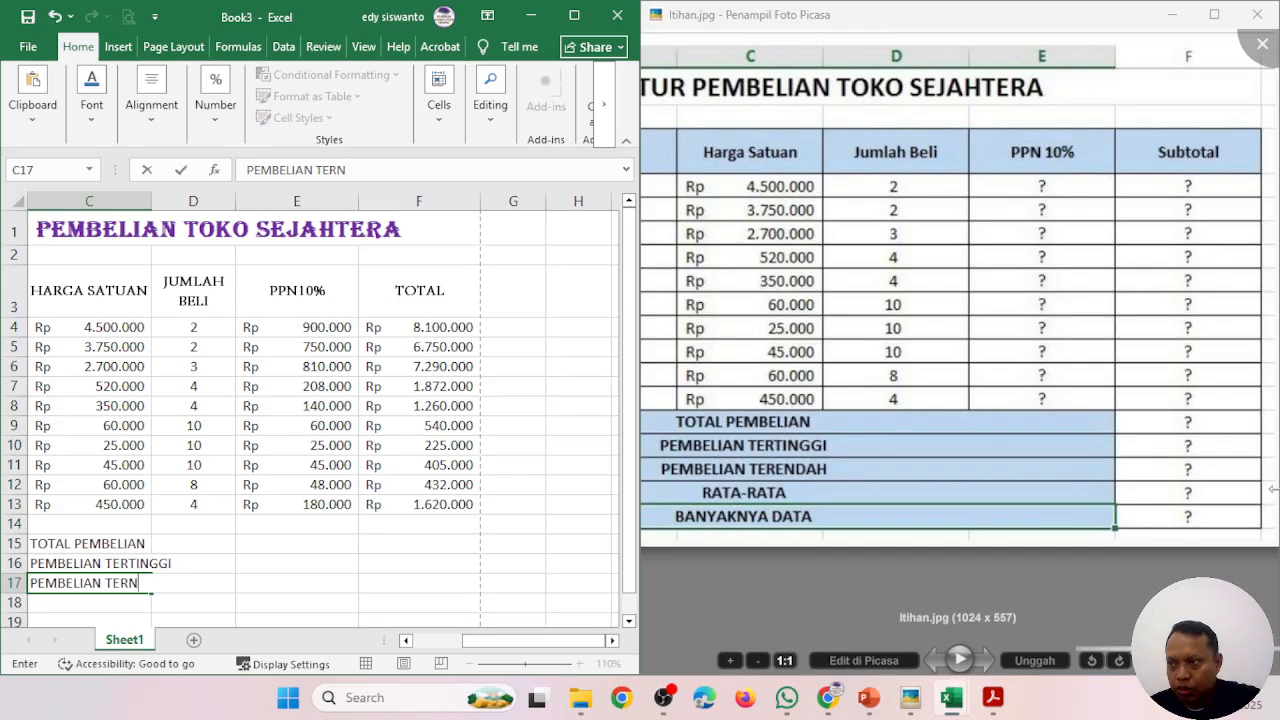
key(BackSpace)
text(ENDAH)
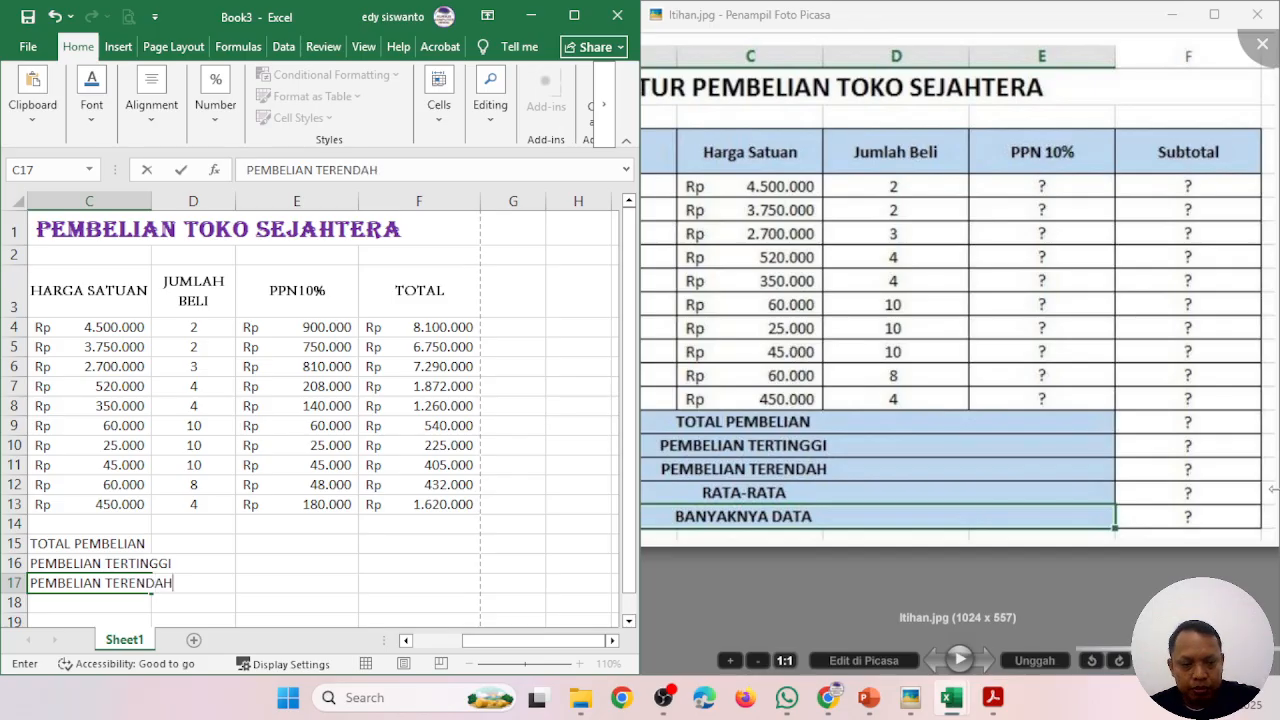
key(Return)
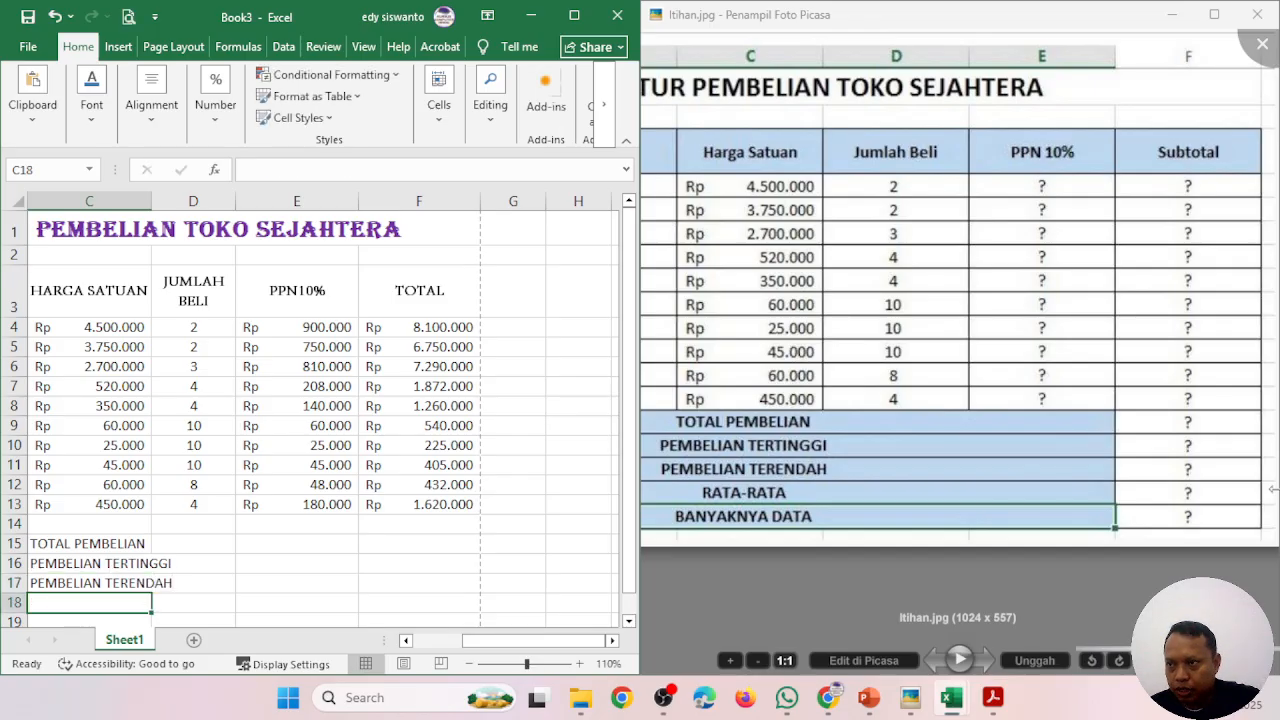
- Enter the average row's label RATA RATA PEMBLIAN in C18, below PEMBELIAN TERENDAH
text(RATA)
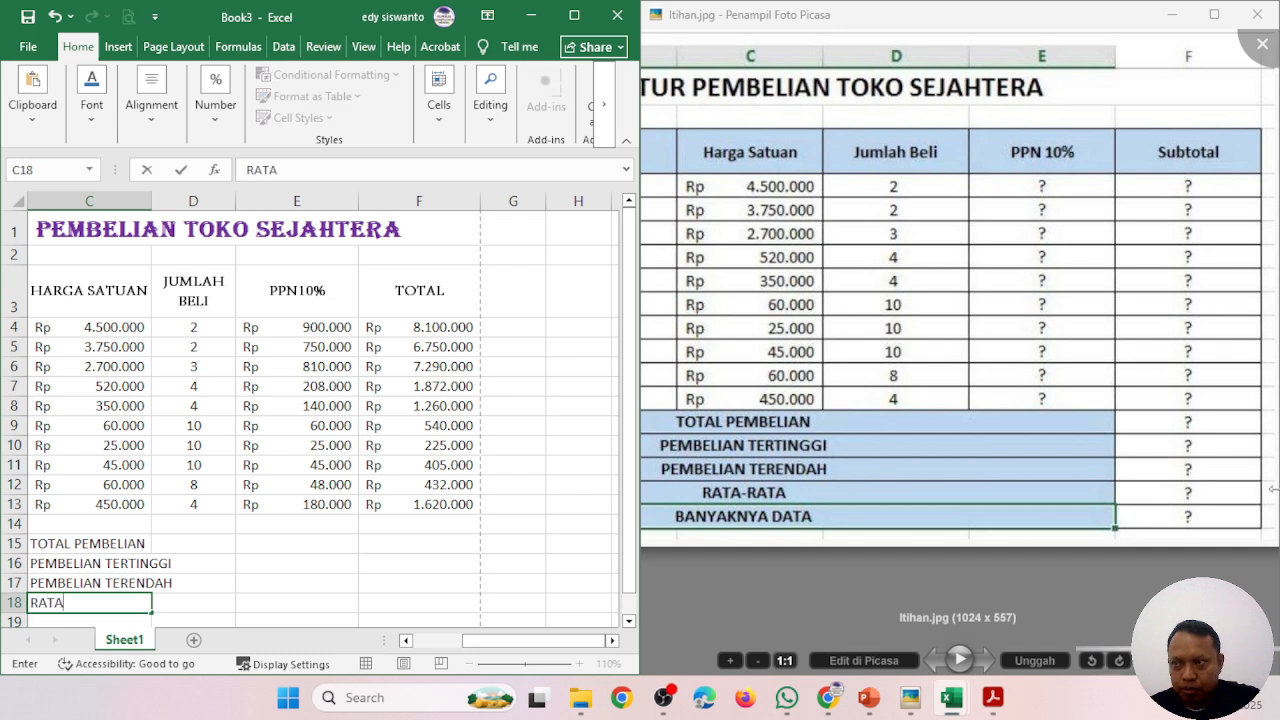
text( RATA)
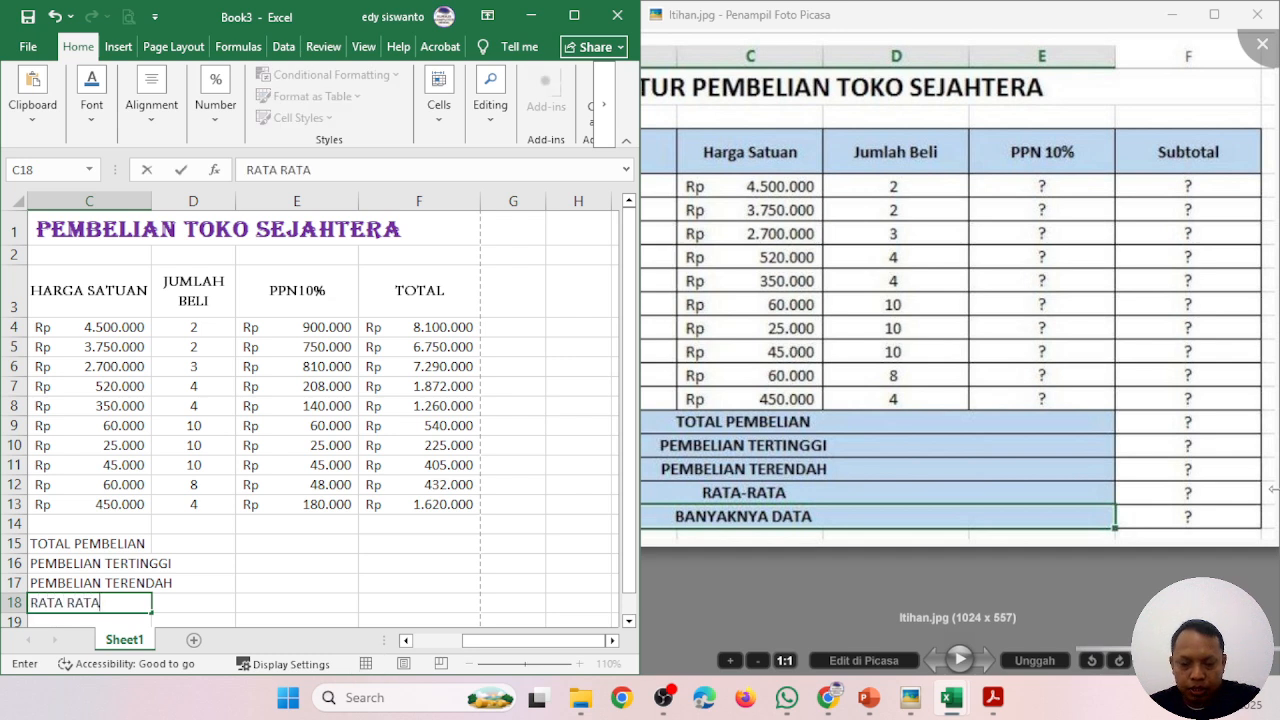
text( PE,BELIAN)
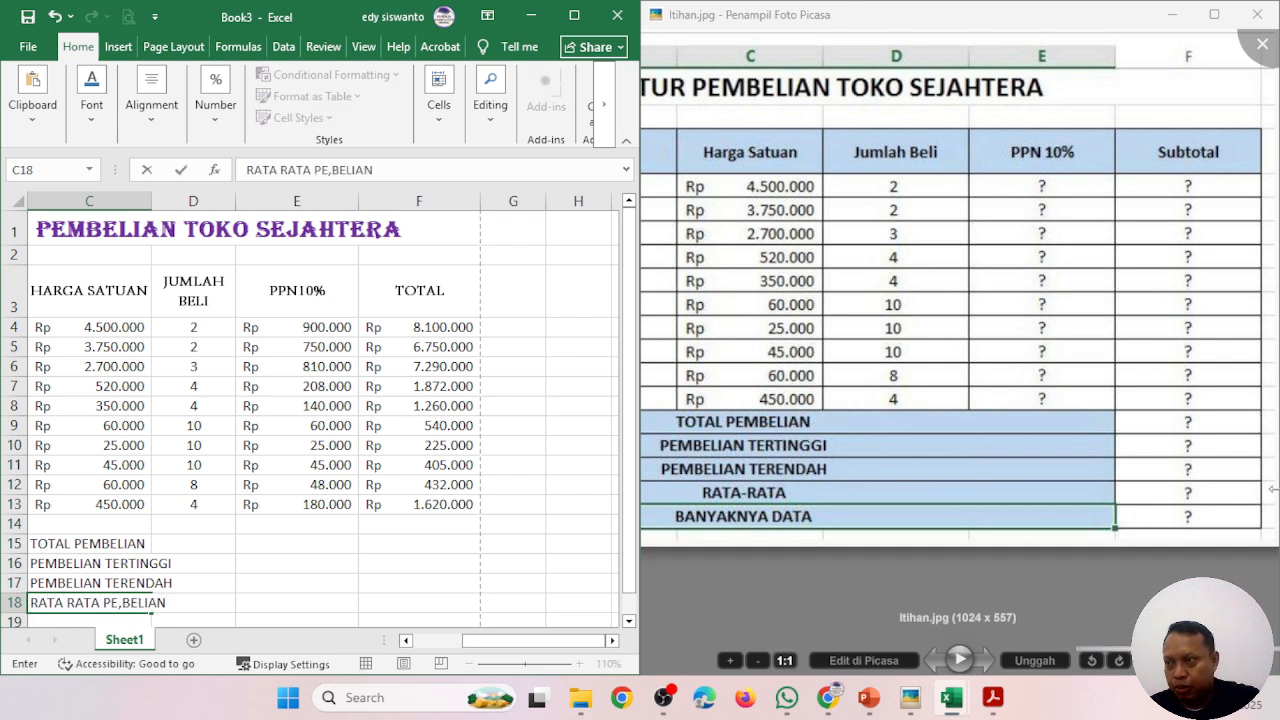
key(BackSpace)
key(BackSpace)
key(BackSpace)
key(BackSpace)
key(BackSpace)
key(BackSpace)
key(BackSpace)
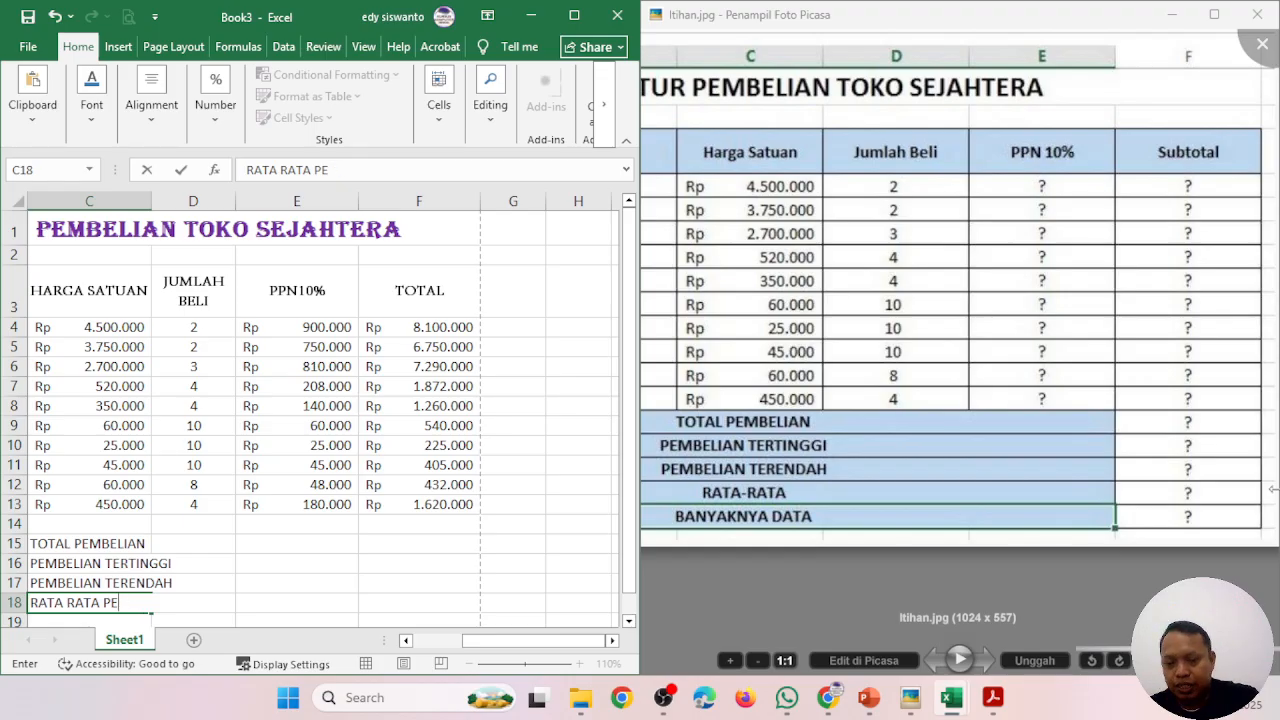
text(MBELI)
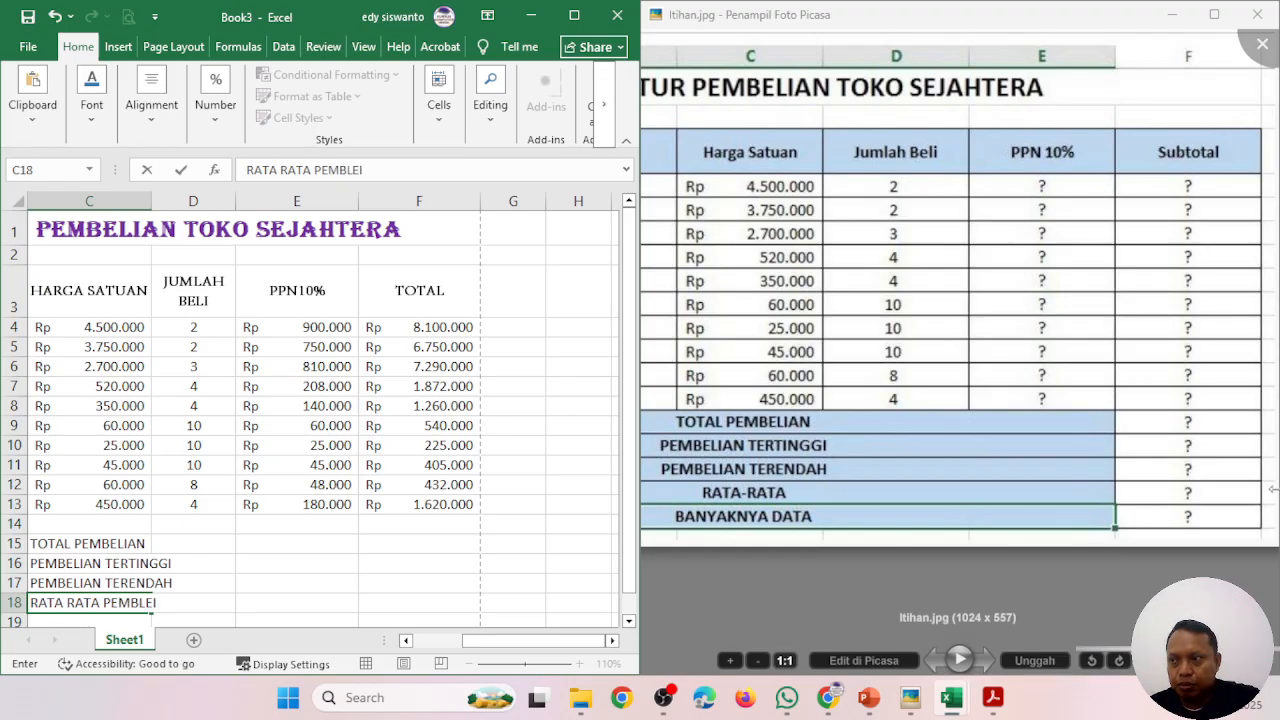
key(BackSpace)
key(BackSpace)
text(IAN)
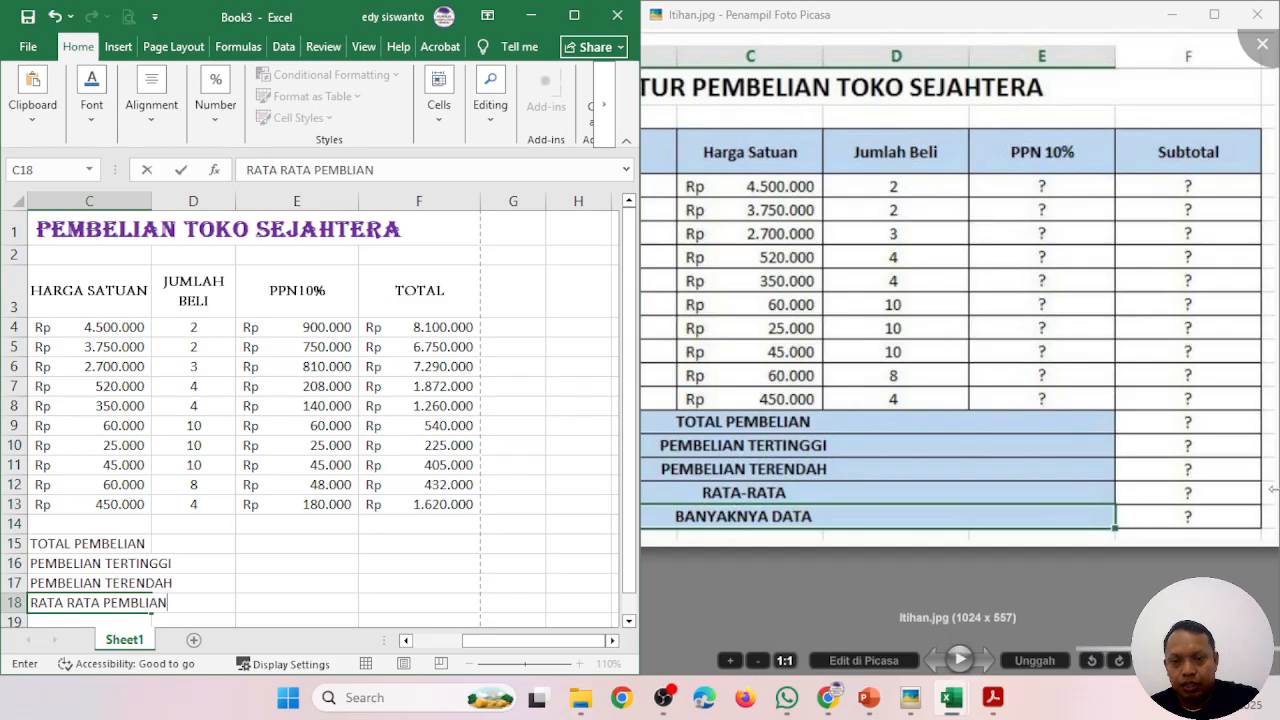
key(Return)
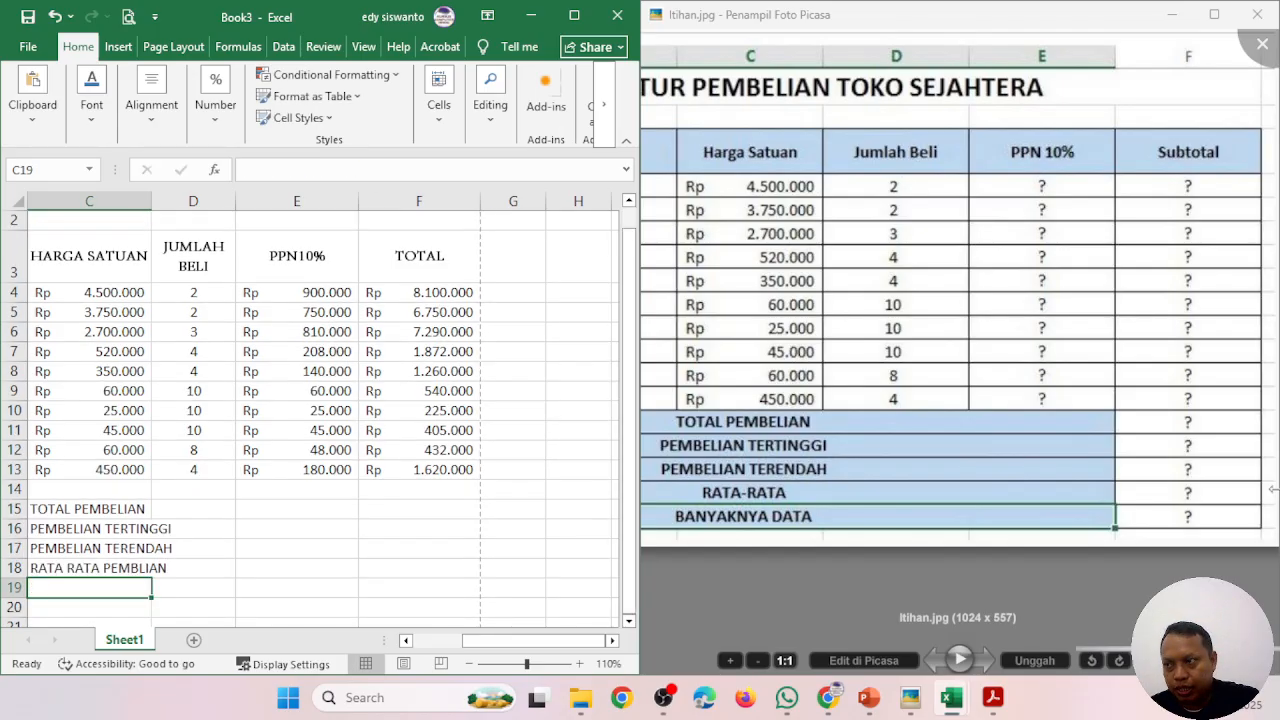
- Enter the last summary label BANYAK DATA in C19 and move along the row past the TOTAL column
text(BANYAK)
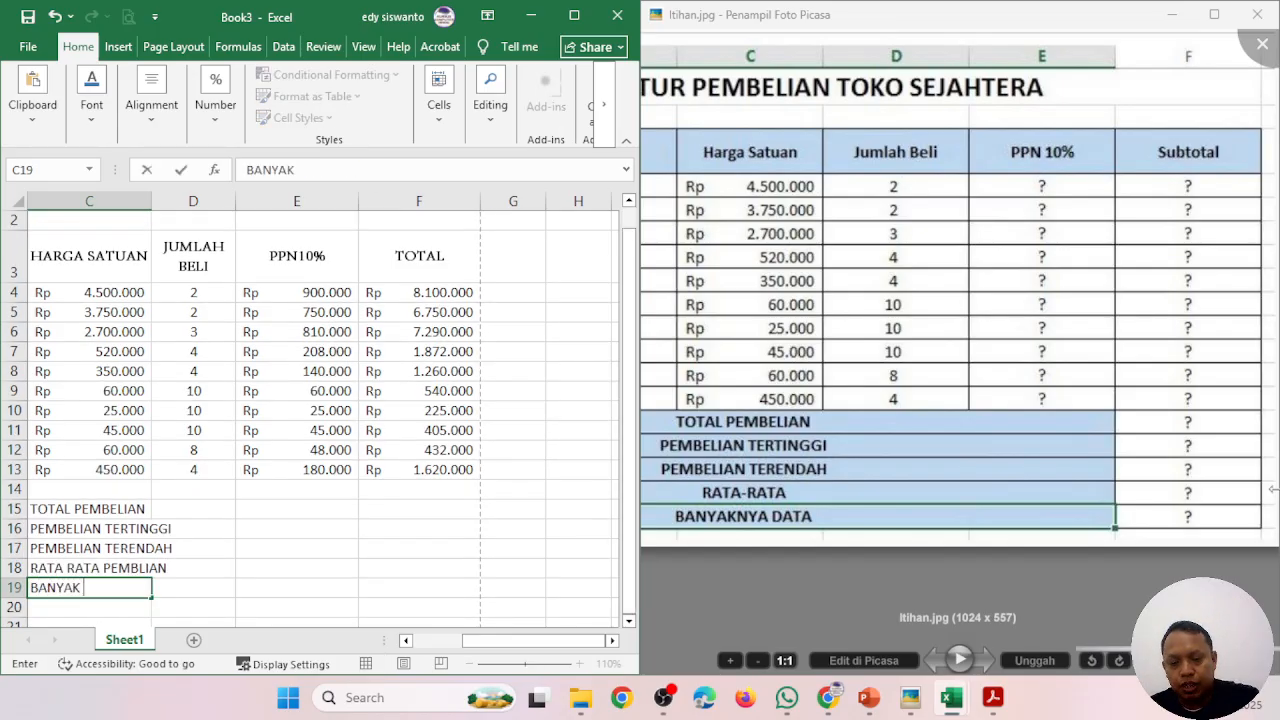
text( DATA)
key(Tab)
key(Tab)
key(Tab)
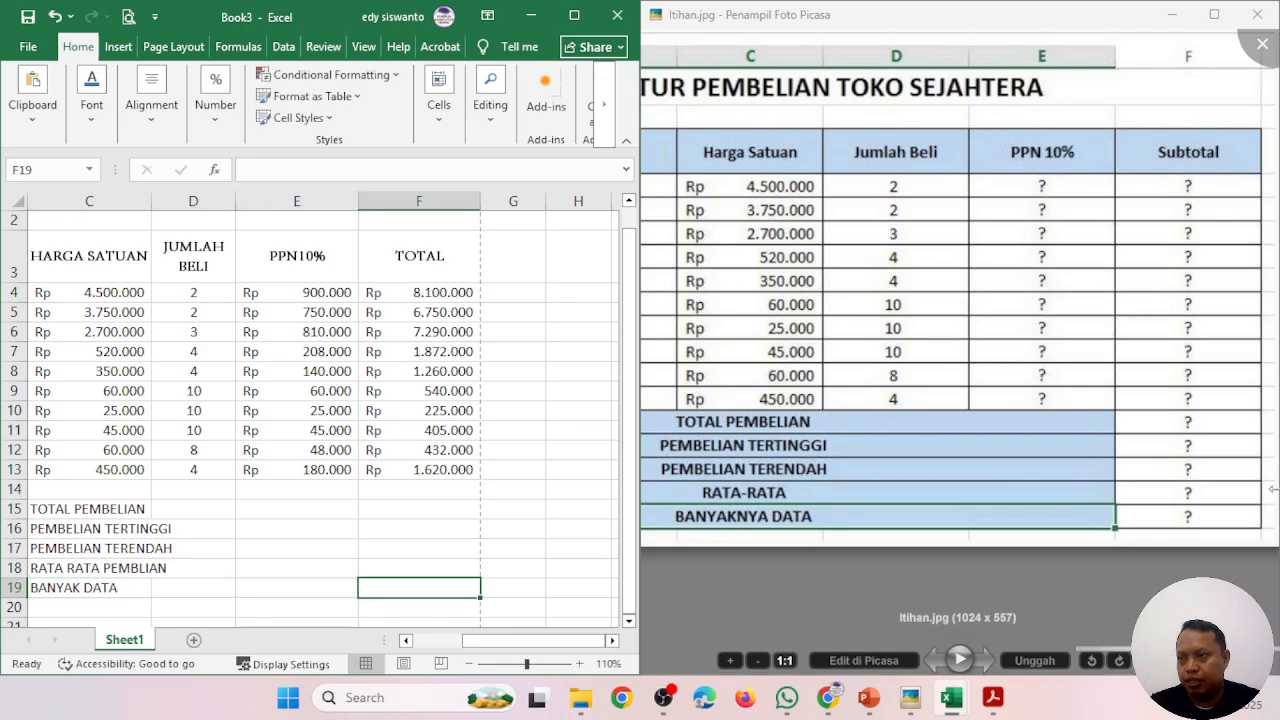
key(Tab)
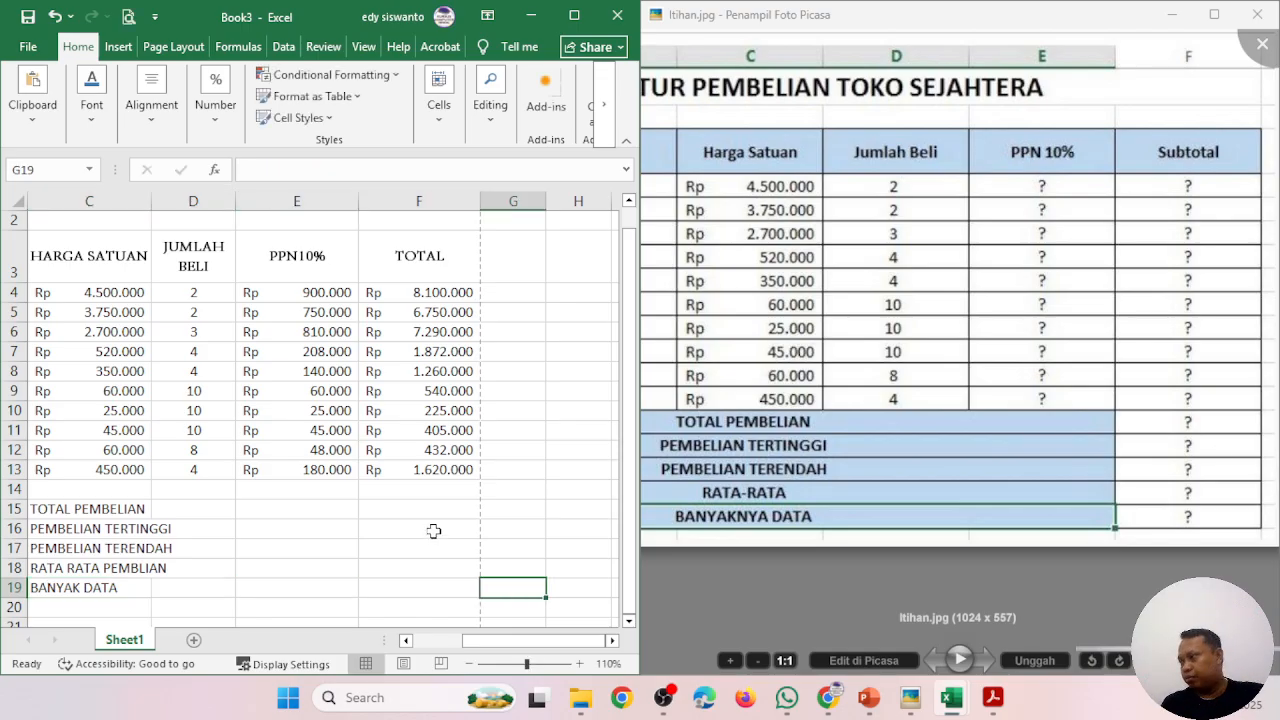
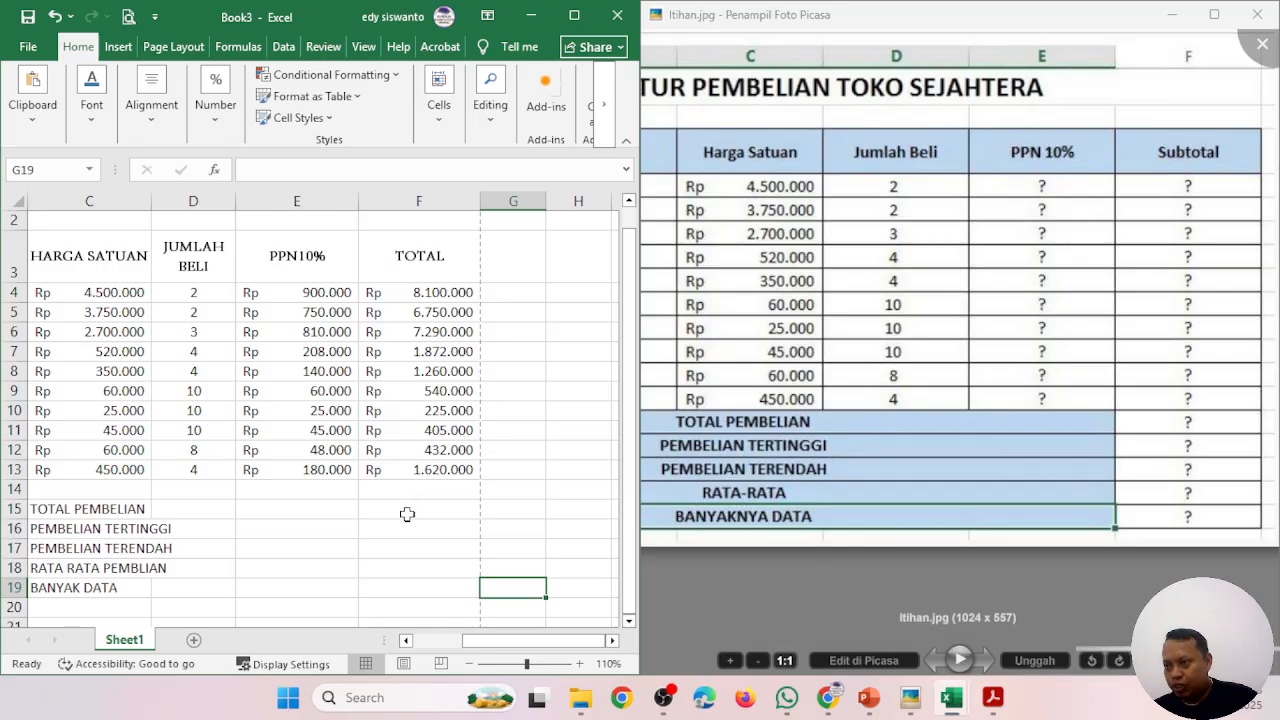
- Select F15 for the TOTAL PEMBELIAN result and widen the workbook window over most of the reference image
click(409, 511)
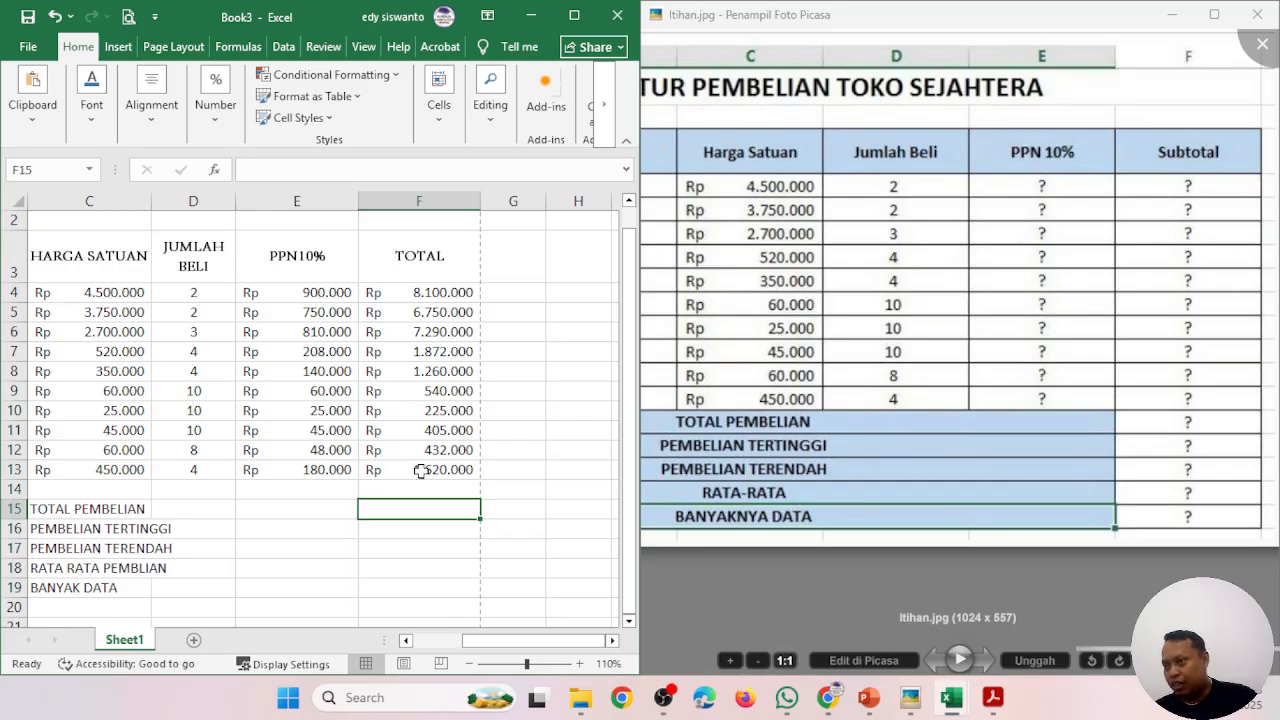
click(370, 546)
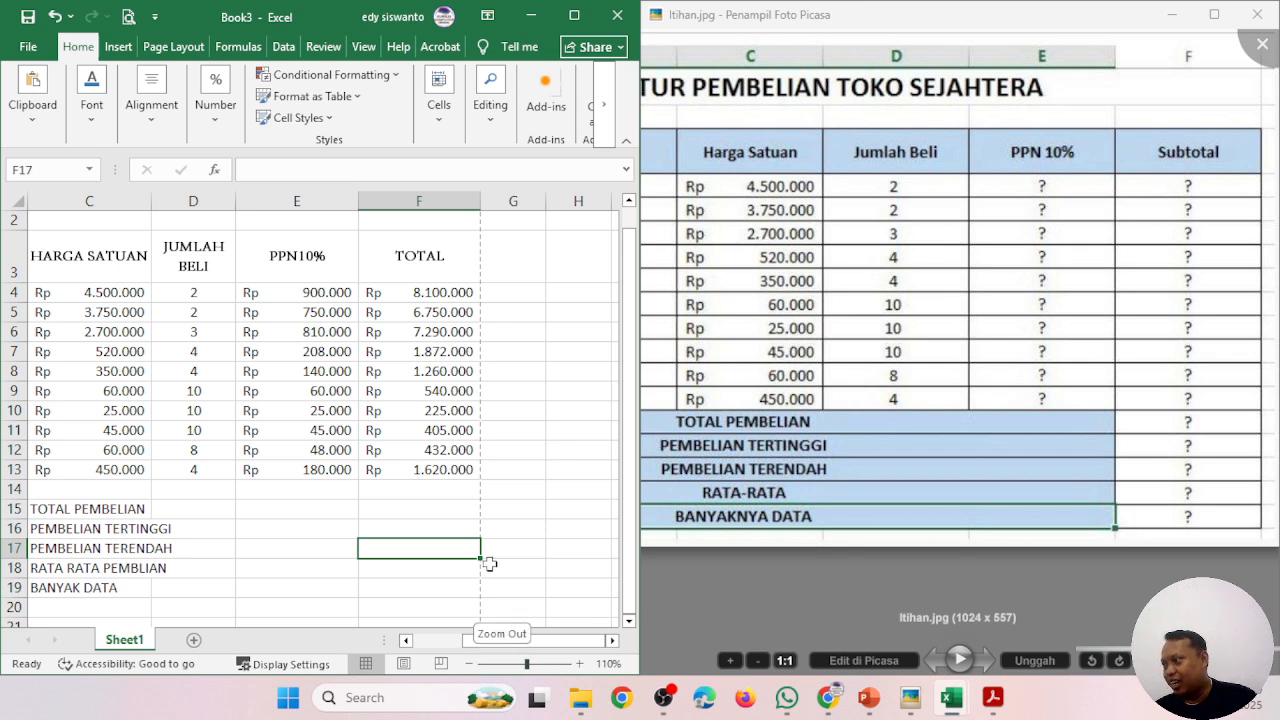
click(414, 510)
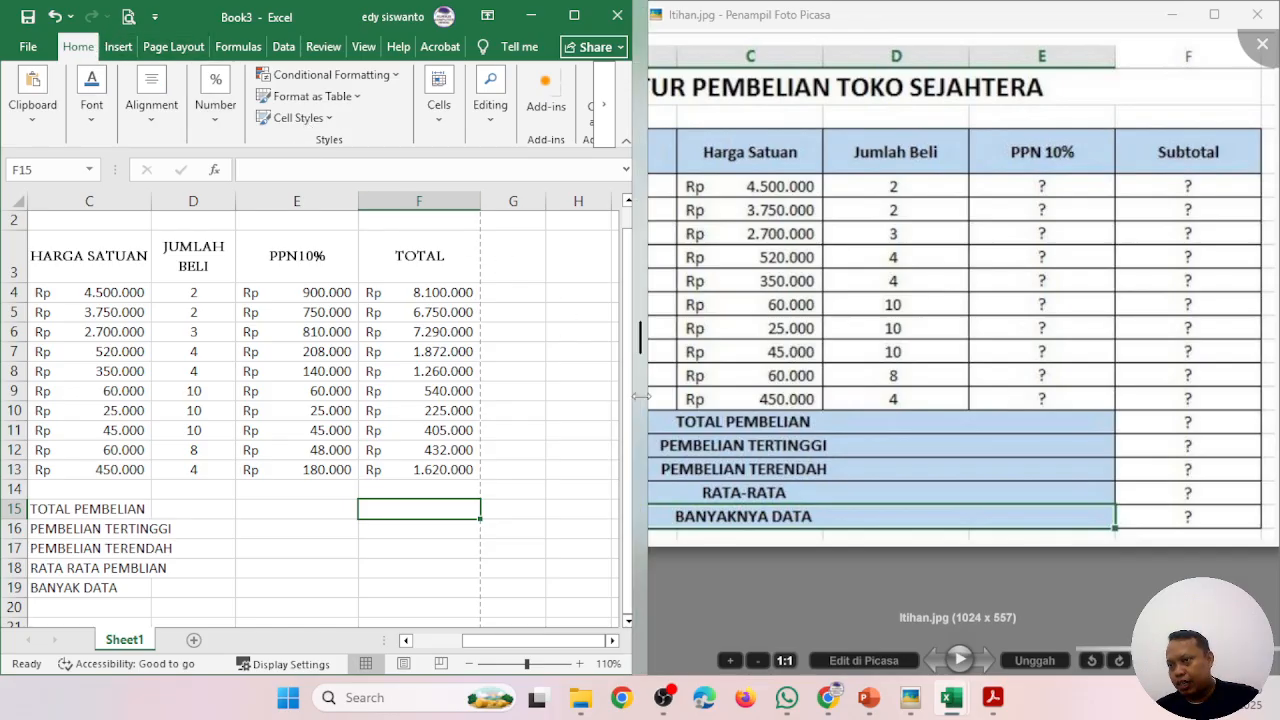
drag(640, 418, 1252, 421)
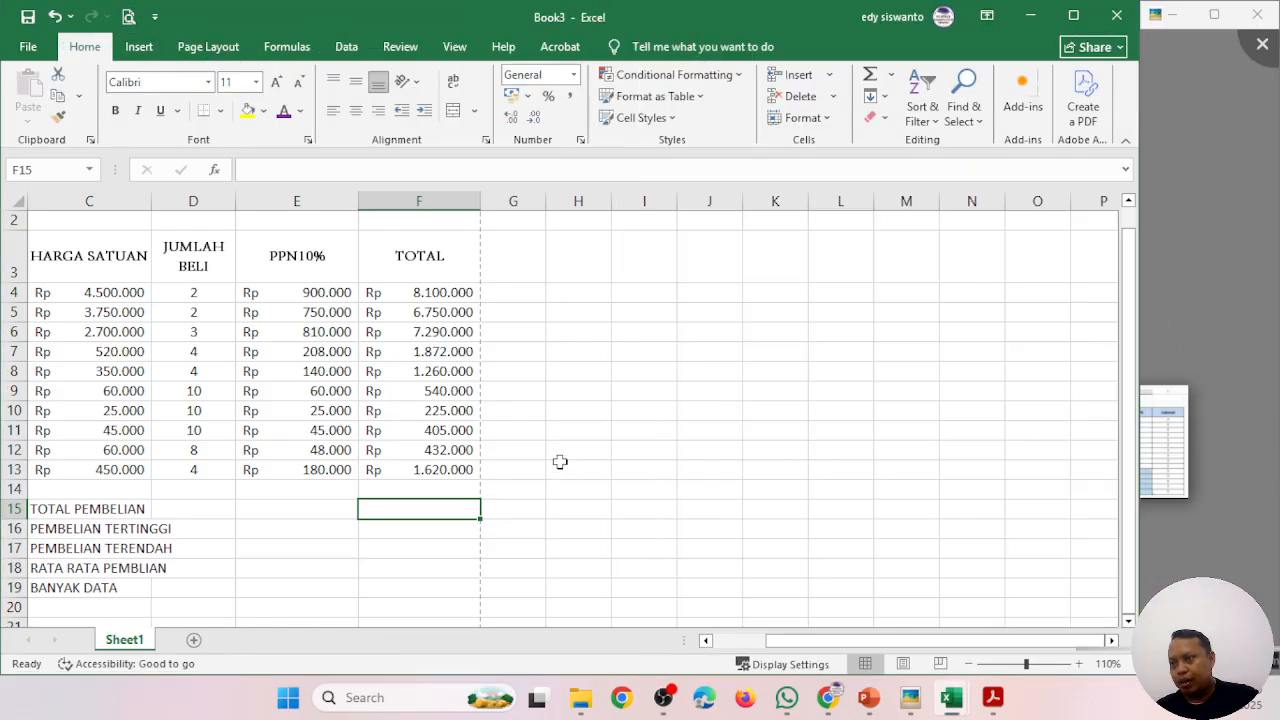
click(891, 77)
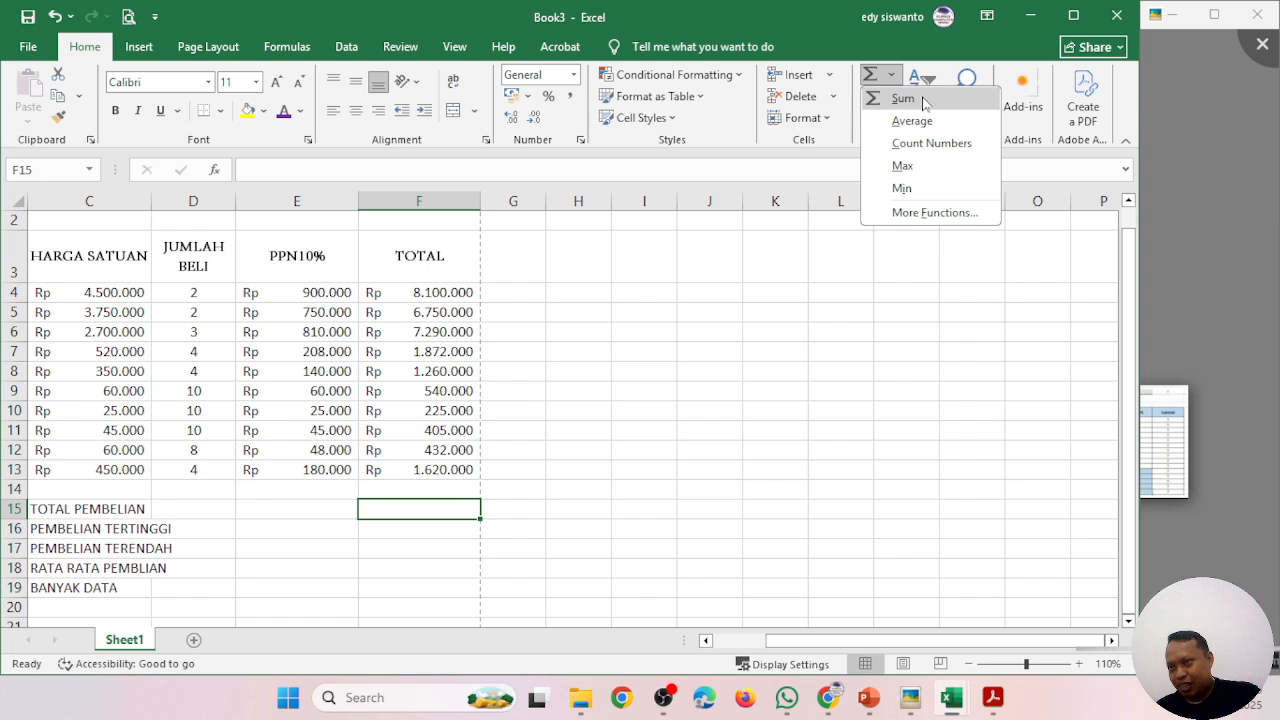
click(903, 98)
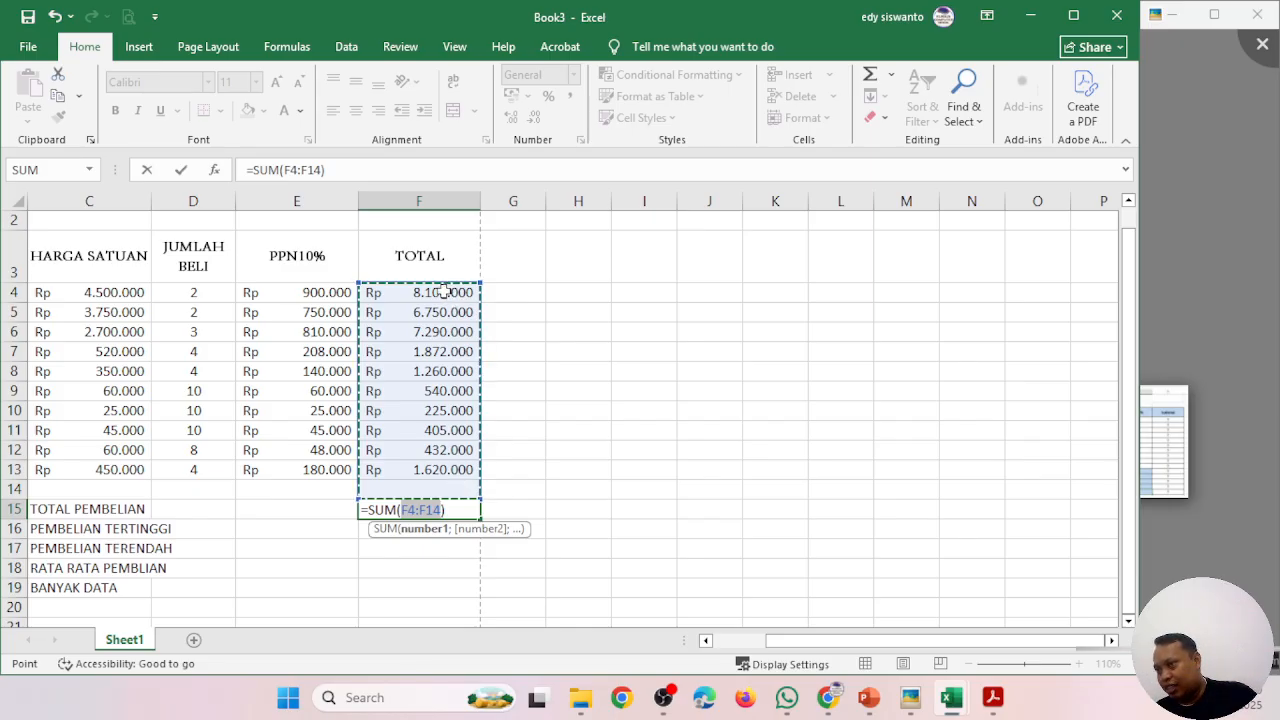
drag(442, 292, 459, 462)
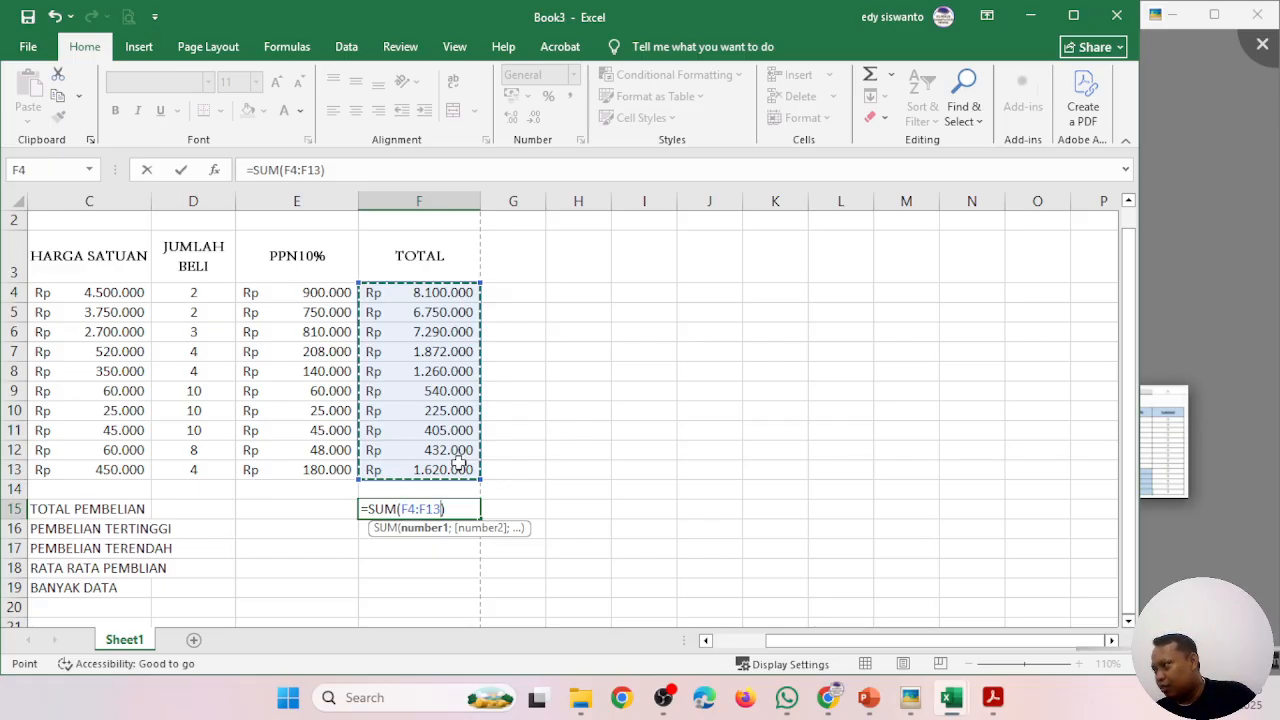
click(55, 17)
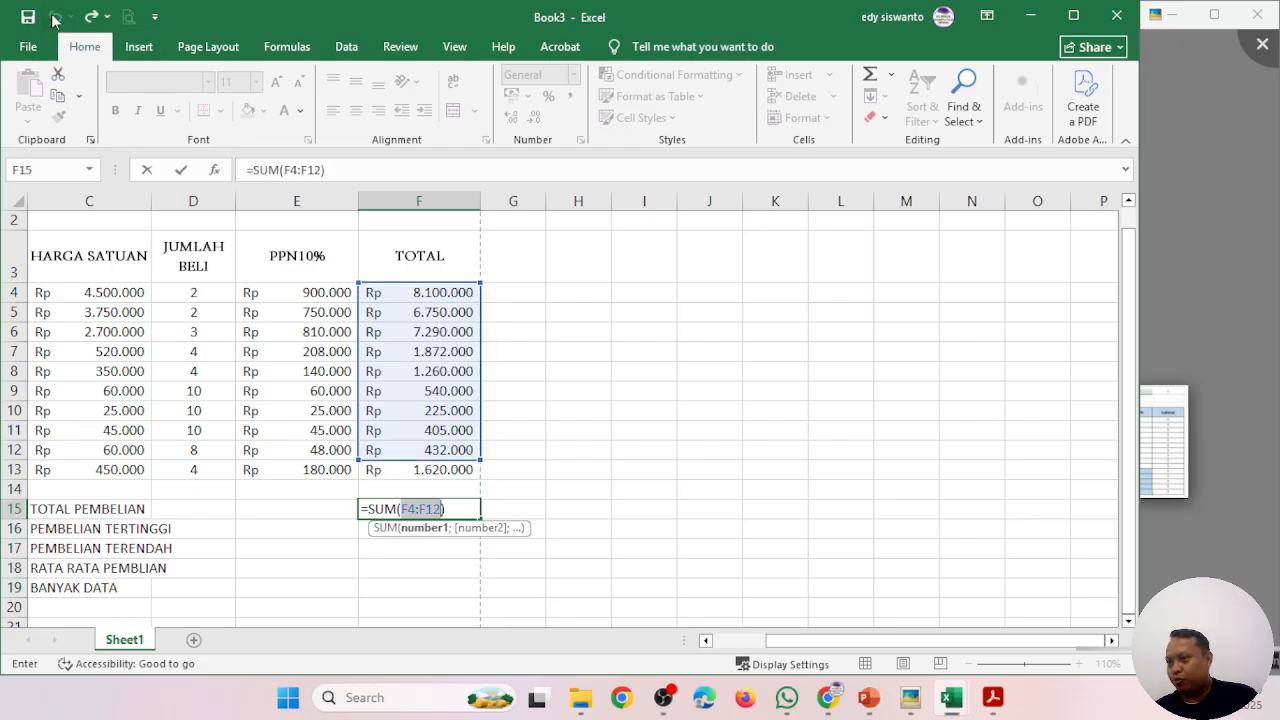
key(Escape)
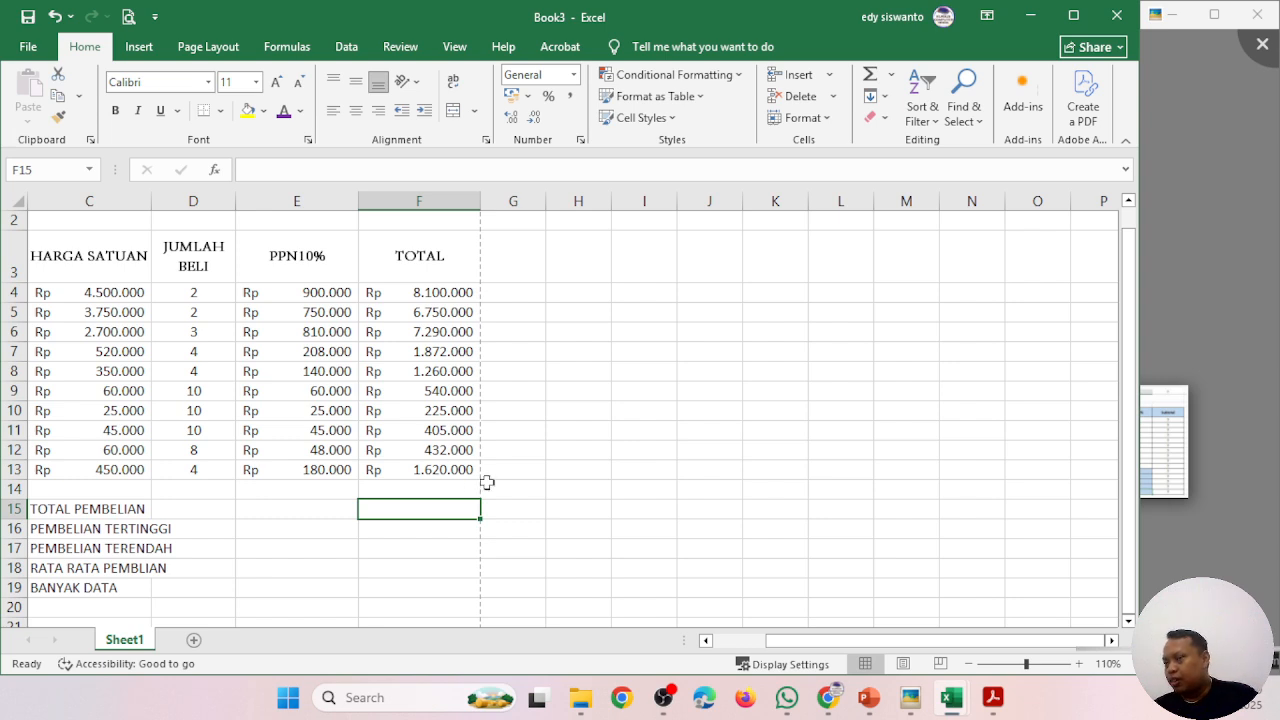
- Calculate TOTAL PEMBELIAN in F15 with a SUM of the item totals F4:F13, excluding the blank row 14
click(890, 75)
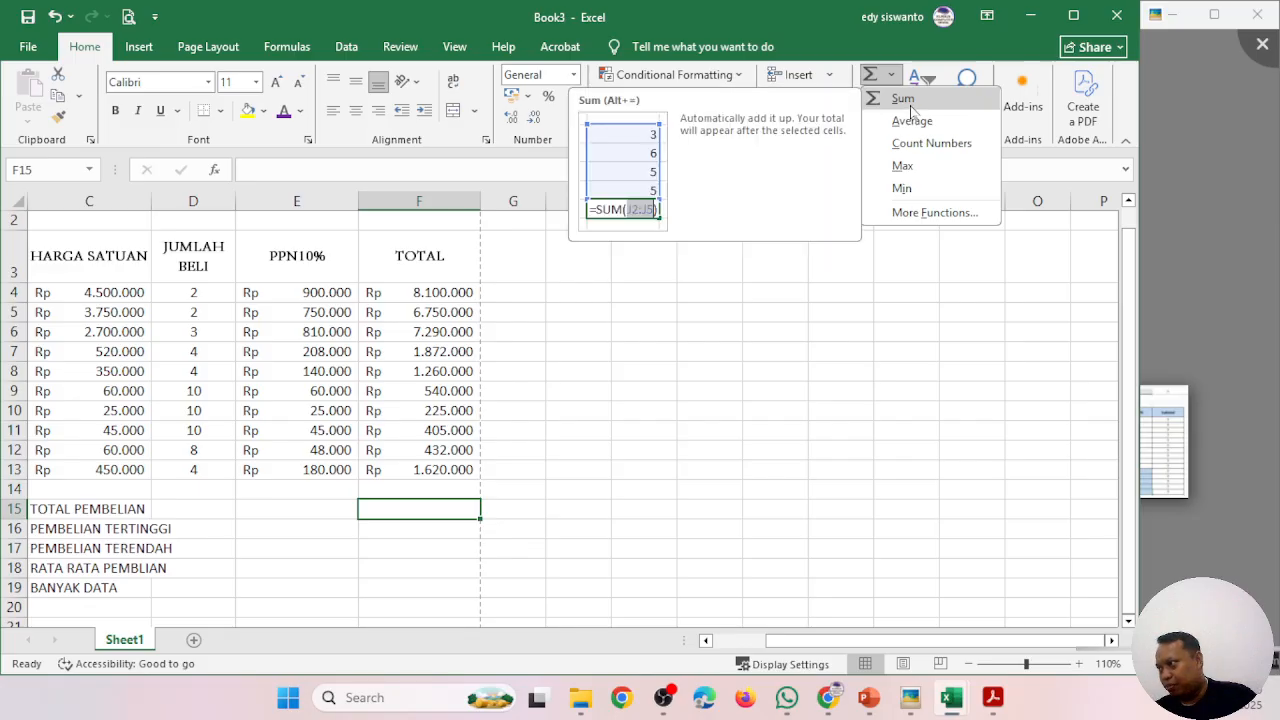
click(903, 99)
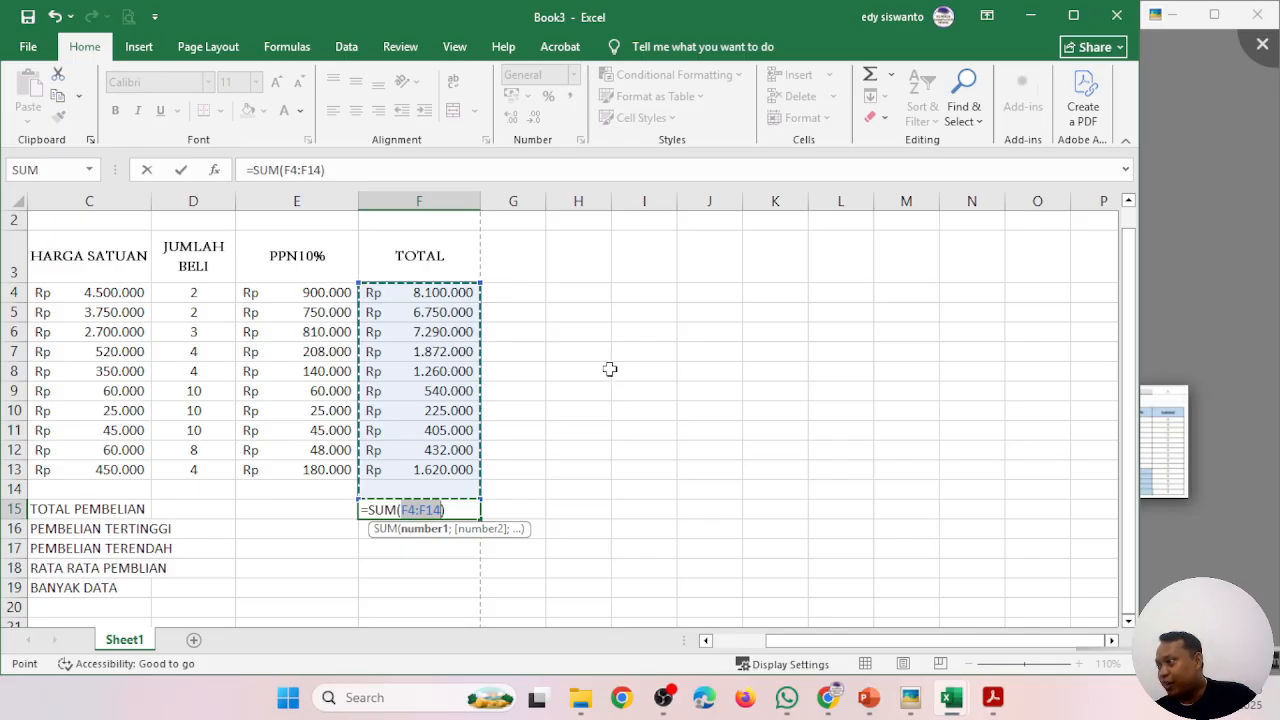
click(425, 295)
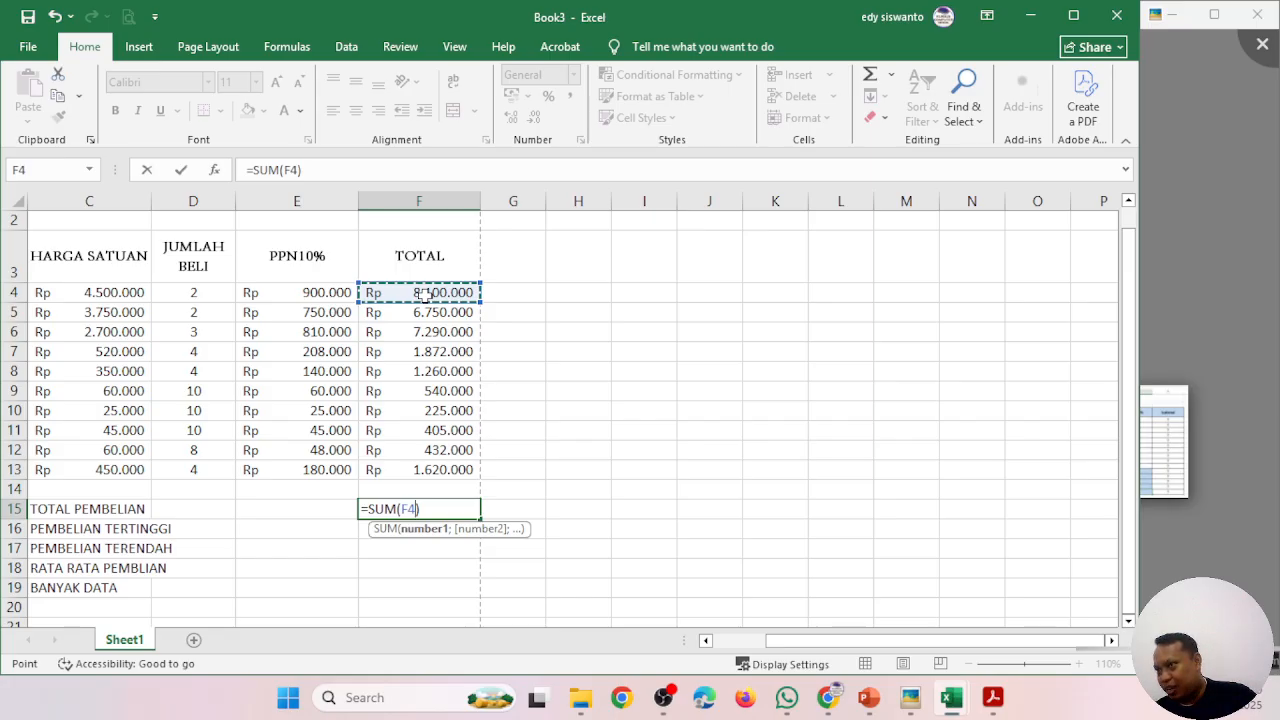
click(426, 268)
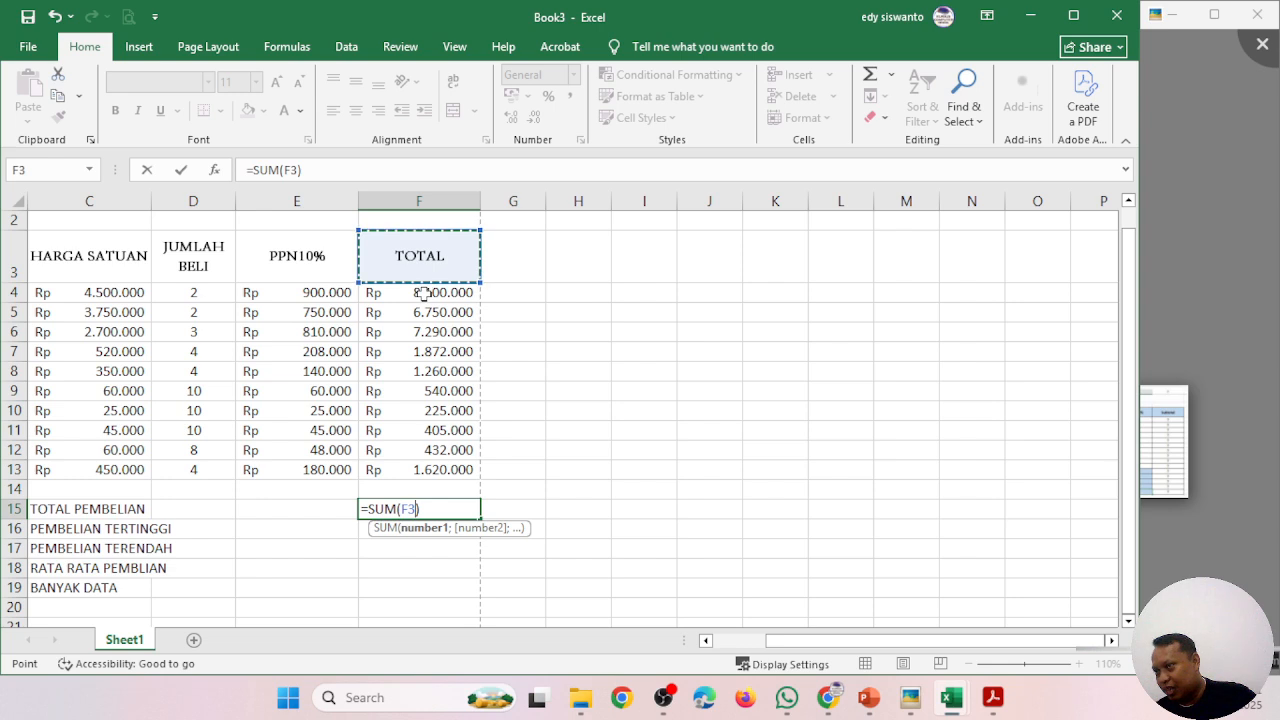
click(424, 293)
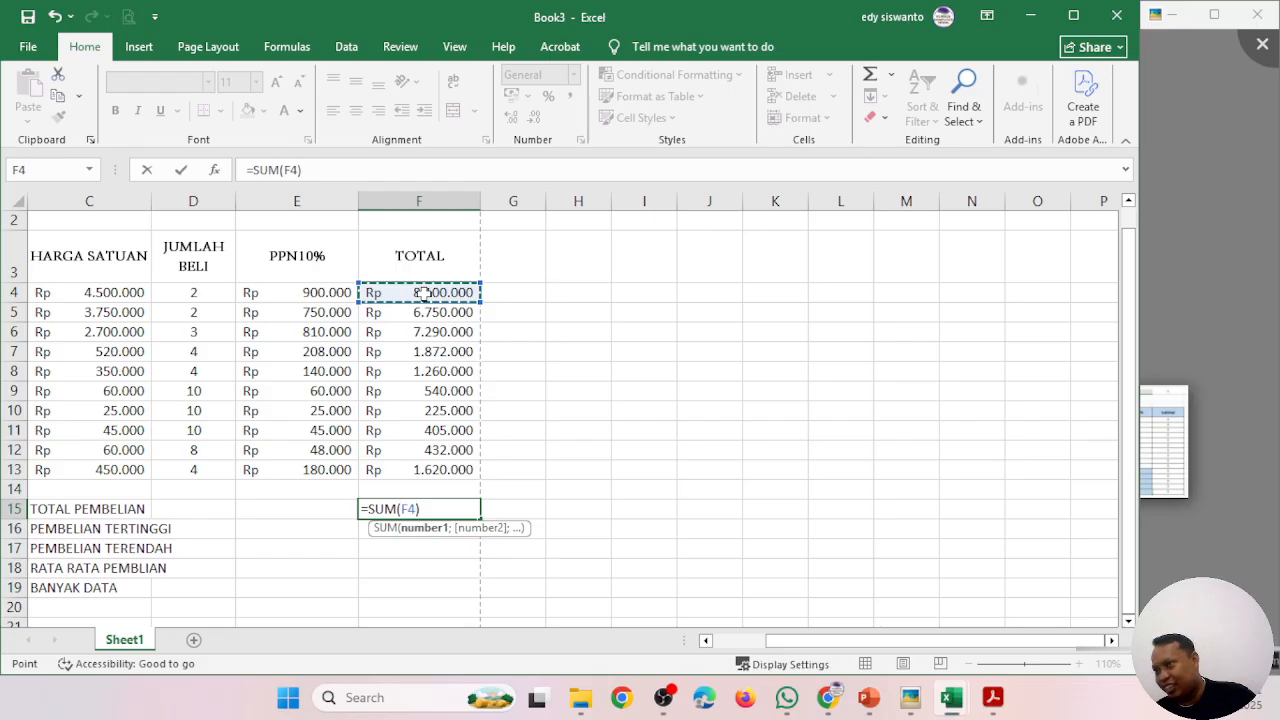
drag(424, 293, 435, 464)
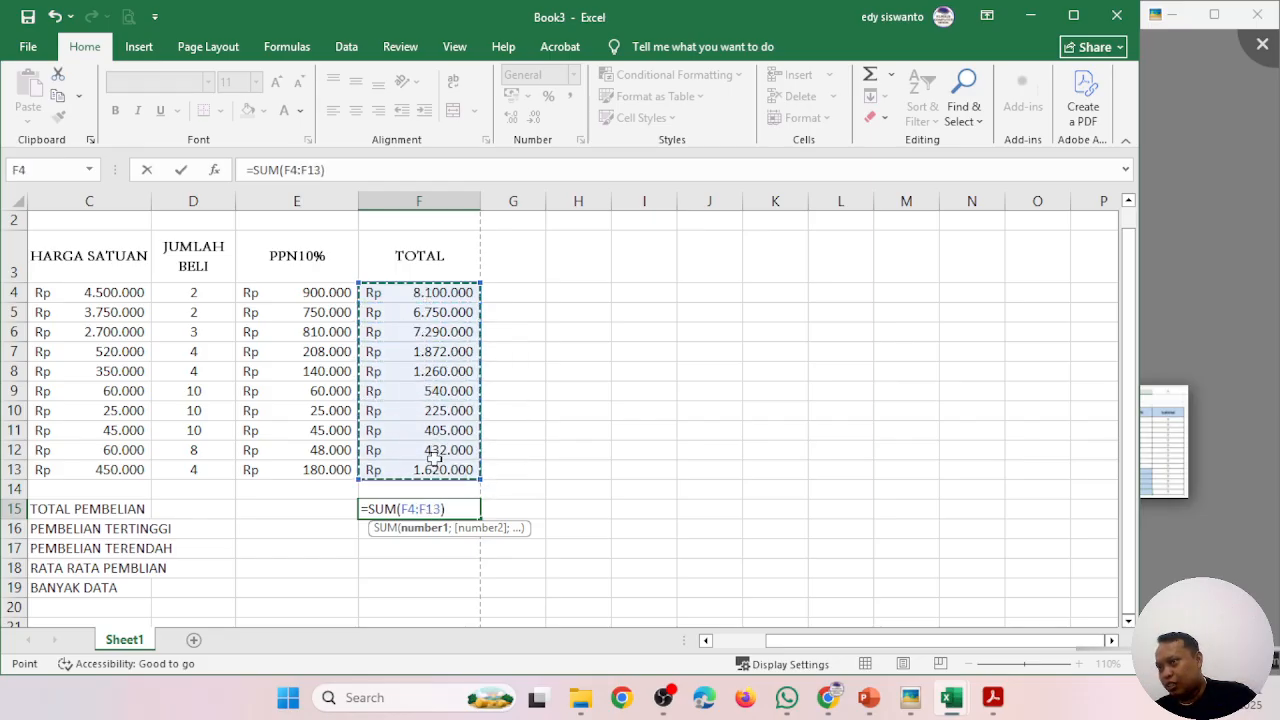
click(436, 248)
click(428, 296)
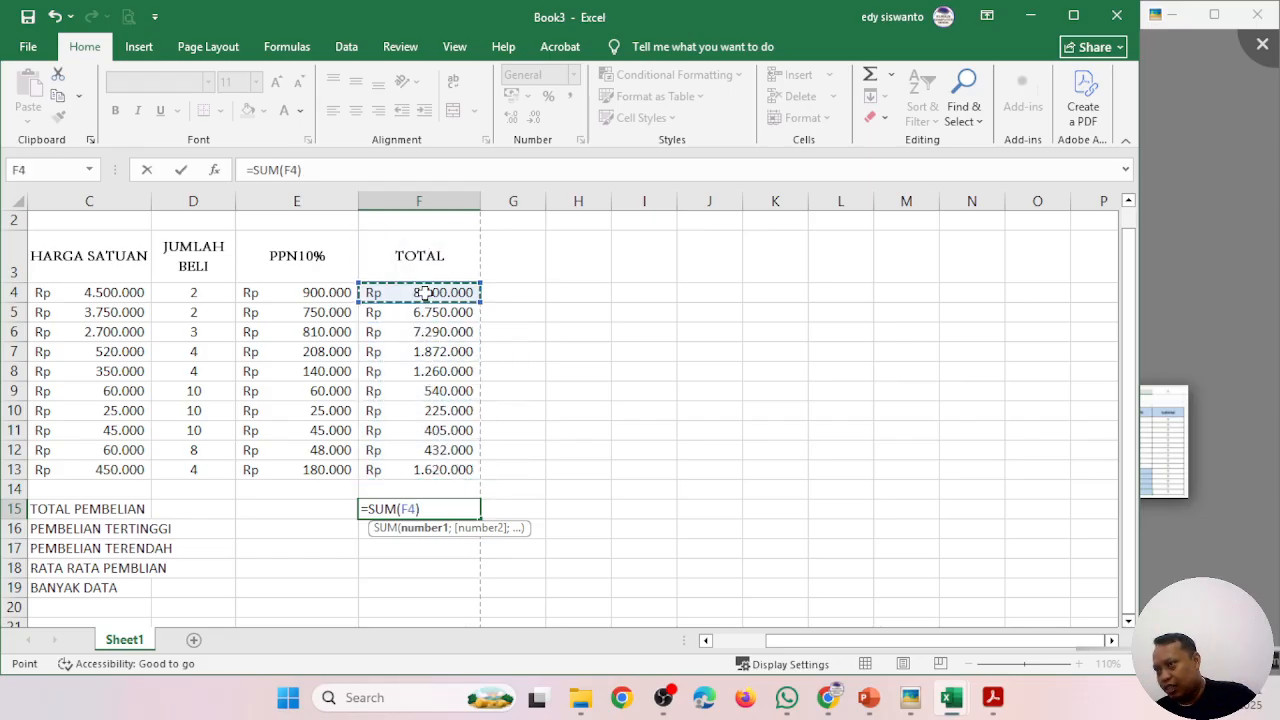
drag(428, 306, 450, 467)
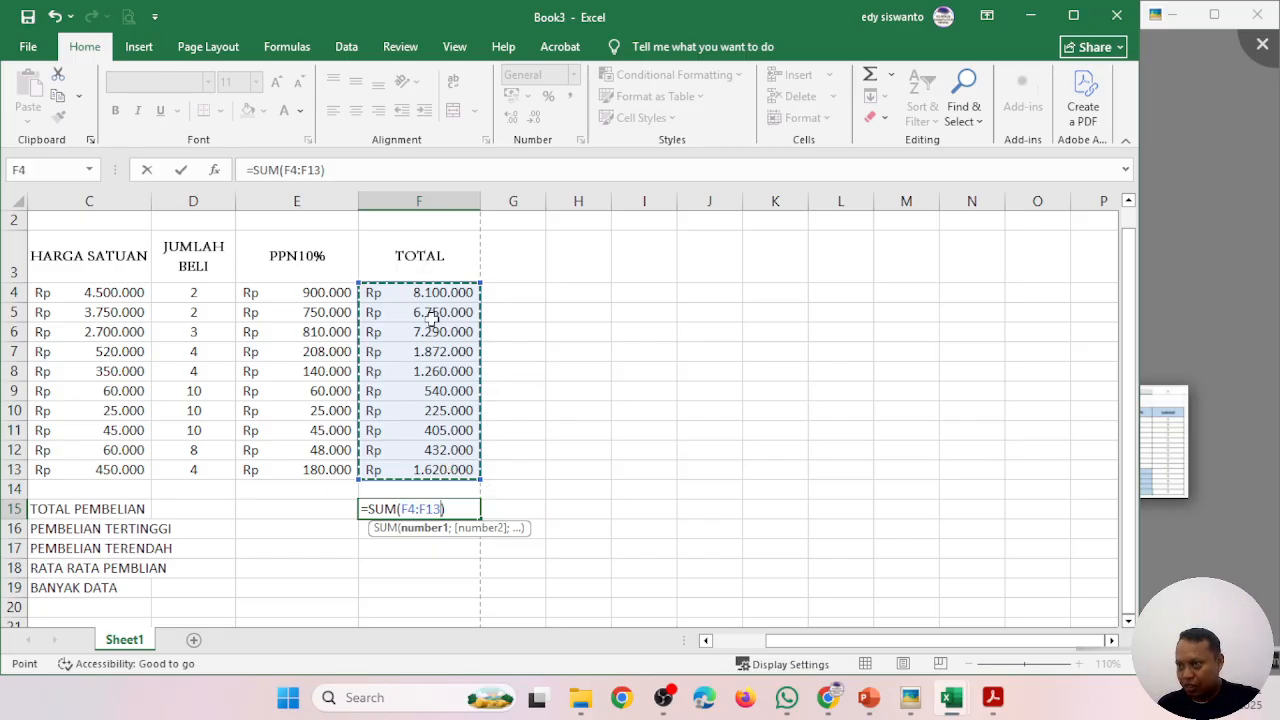
mouse_move(1141, 394)
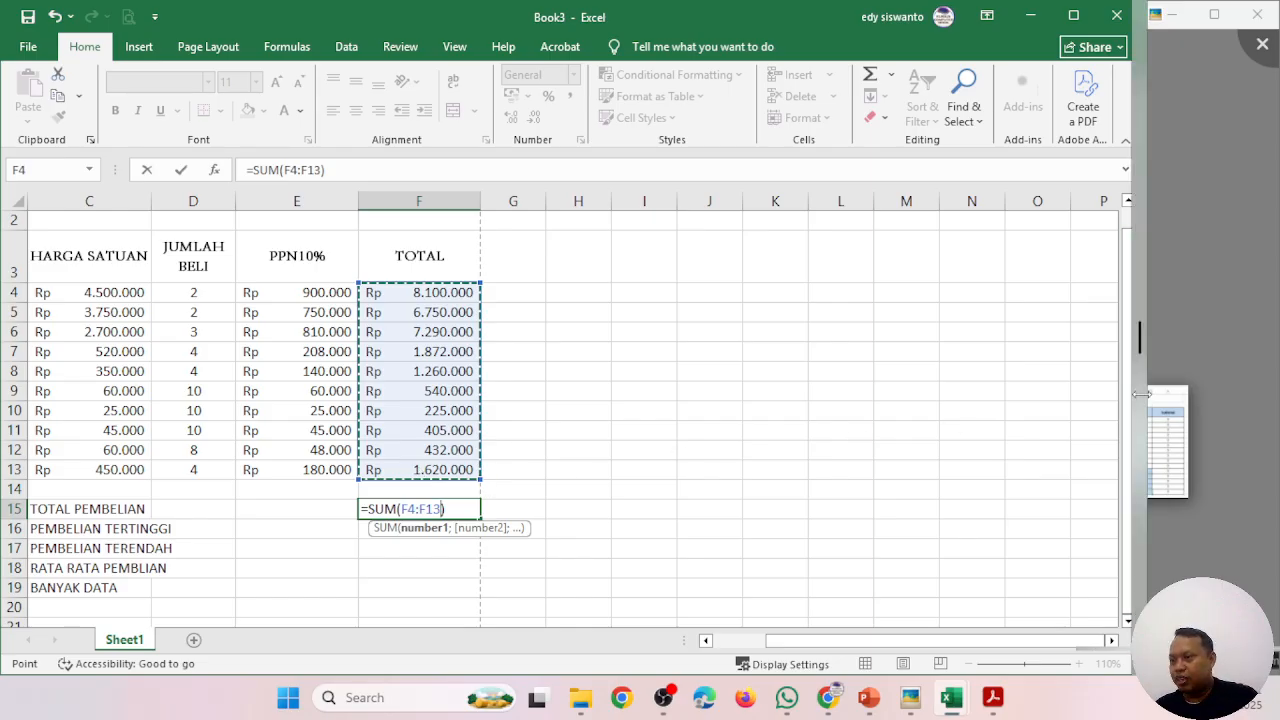
key(Return)
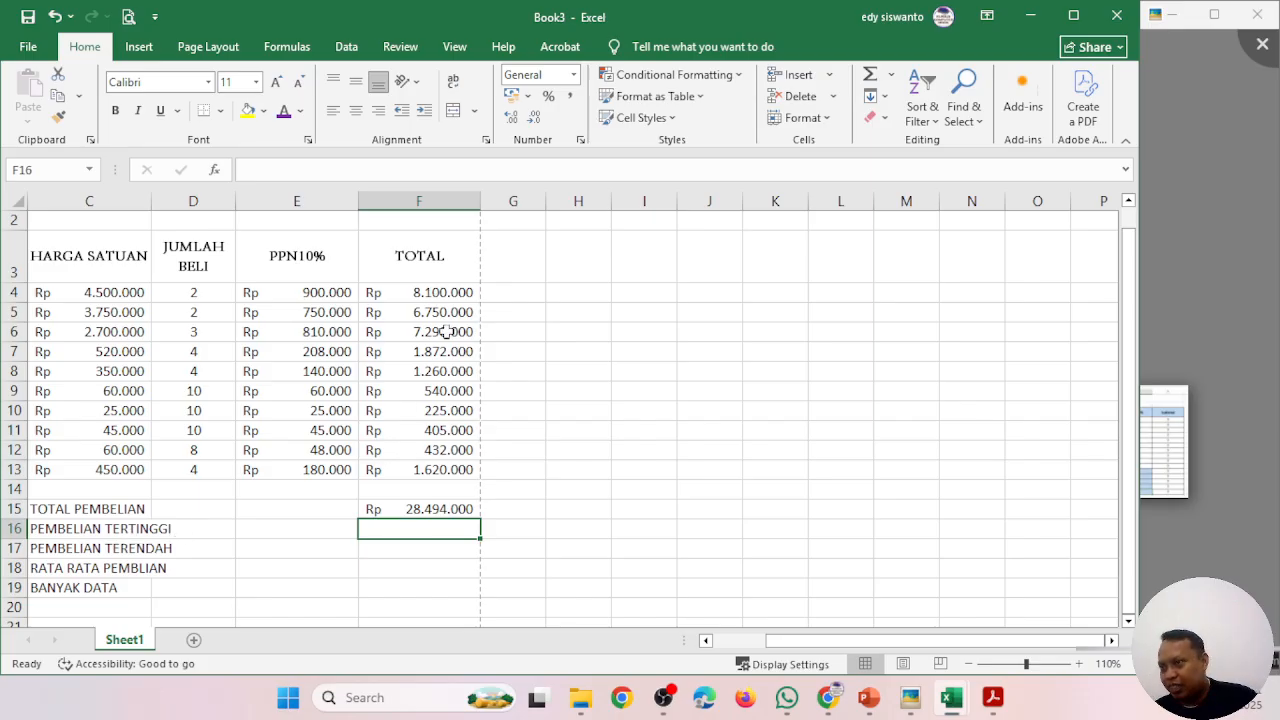
- Calculate PEMBELIAN TERTINGGI in F16 with the MAX function over the item totals F4:F13
click(891, 76)
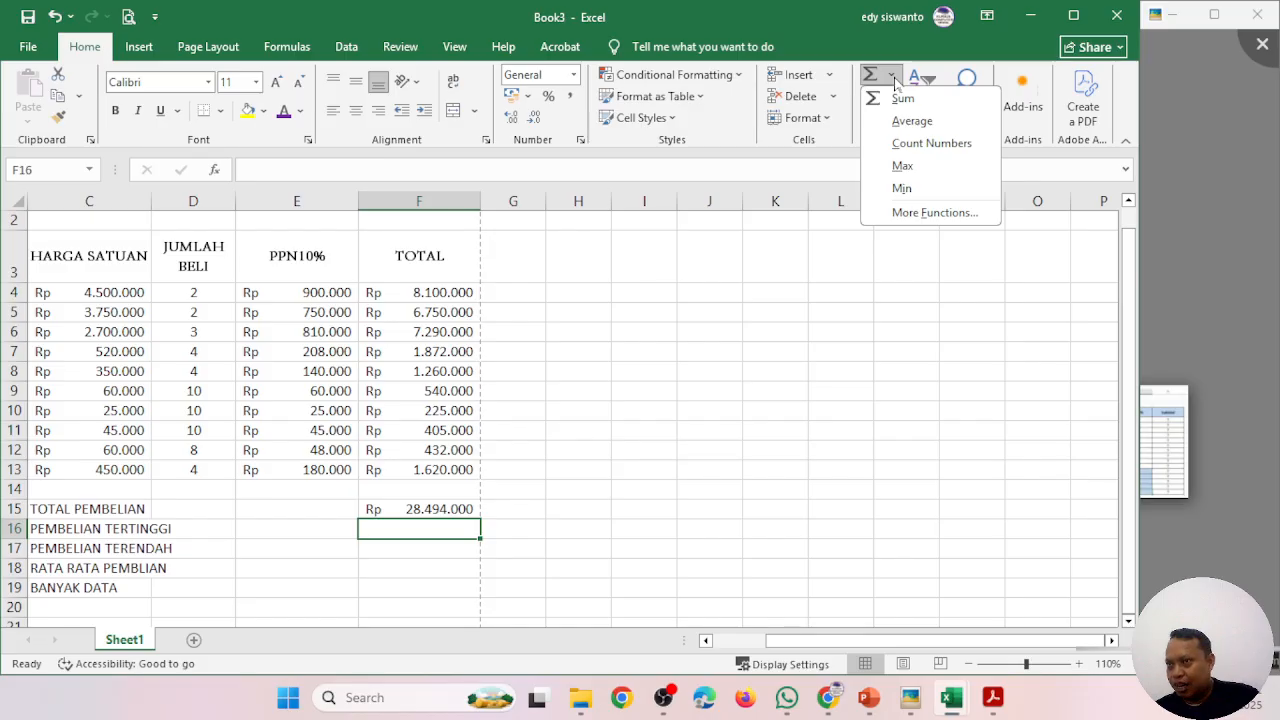
click(903, 166)
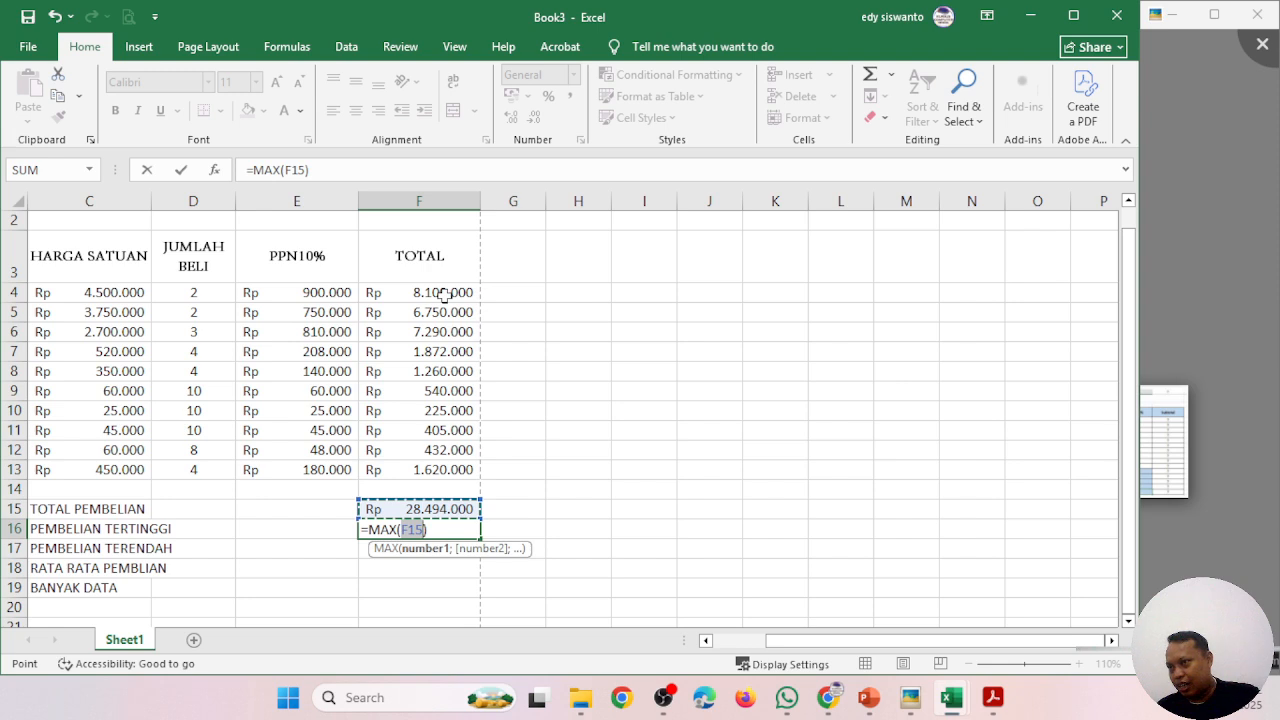
click(444, 294)
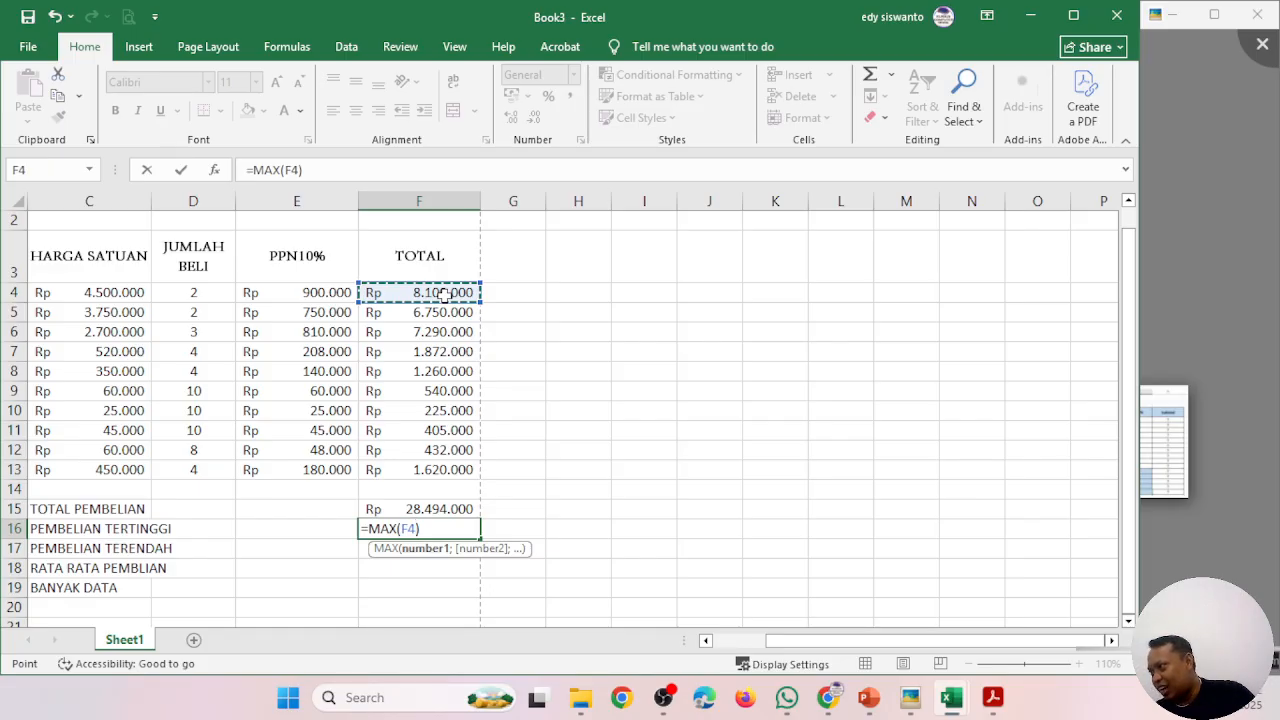
drag(443, 292, 472, 468)
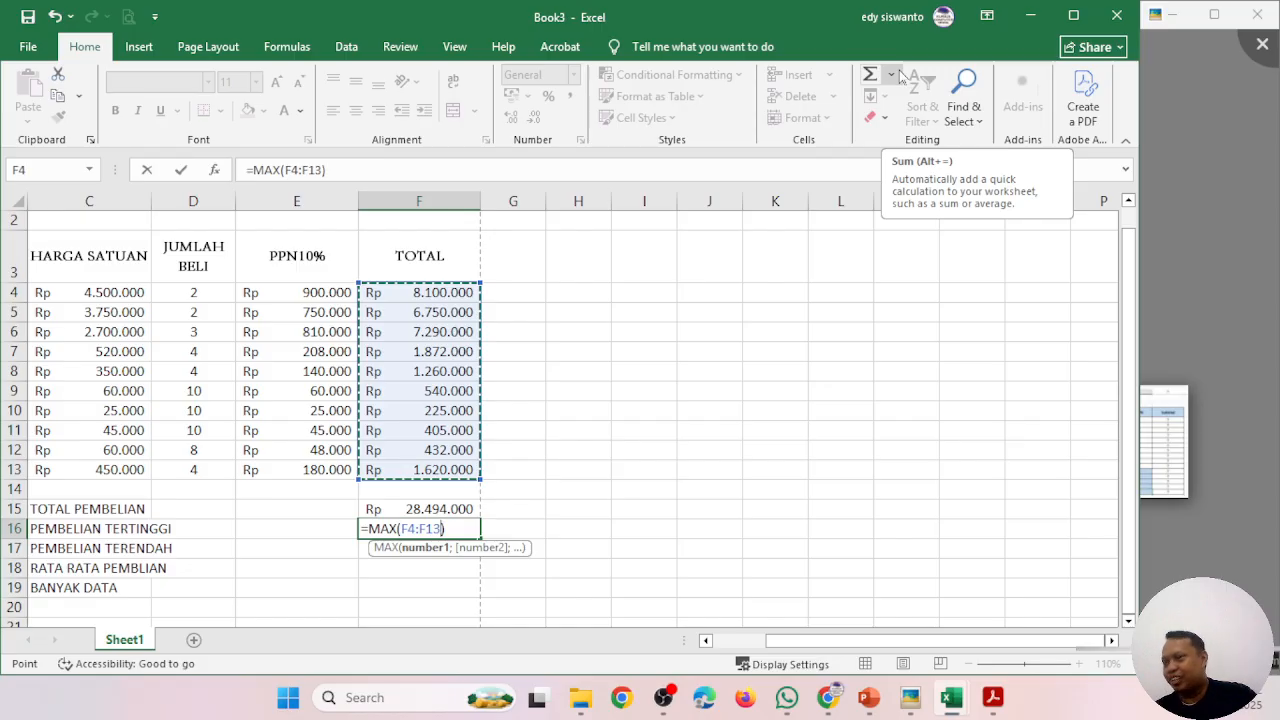
key(Return)
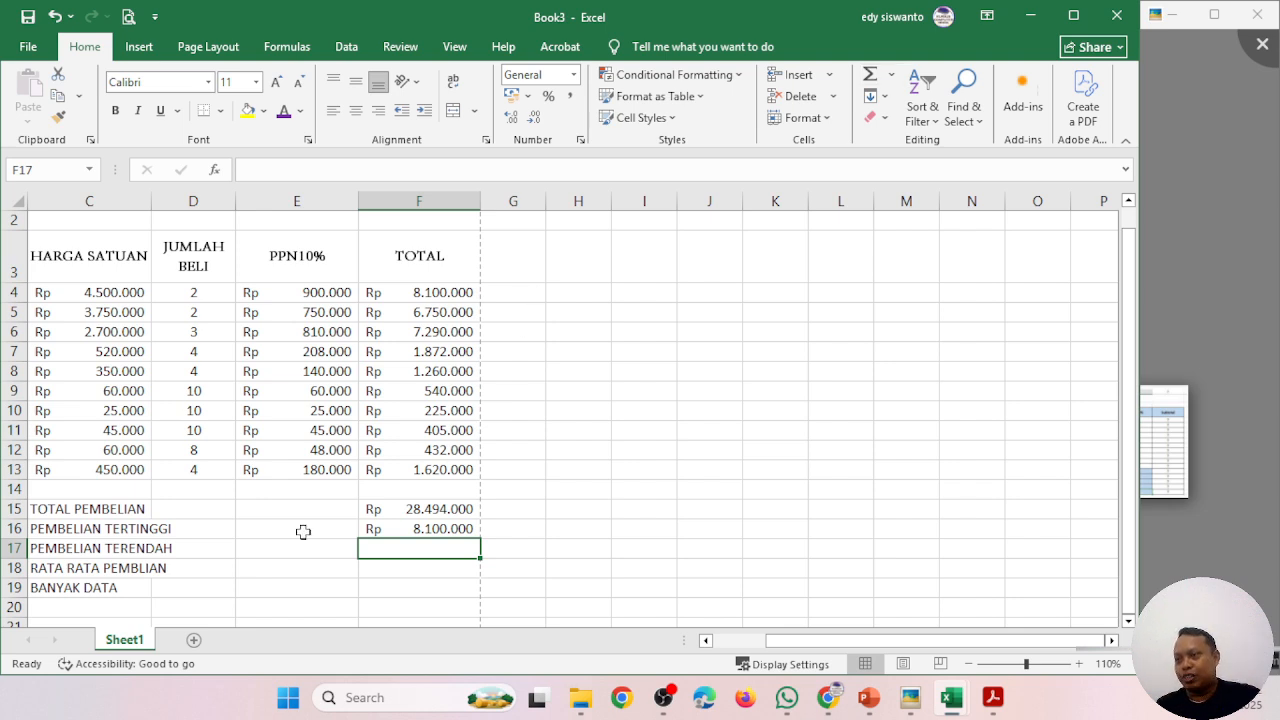
- Calculate PEMBELIAN TERENDAH in F17 with the MIN function over the item totals F4:F13
click(892, 80)
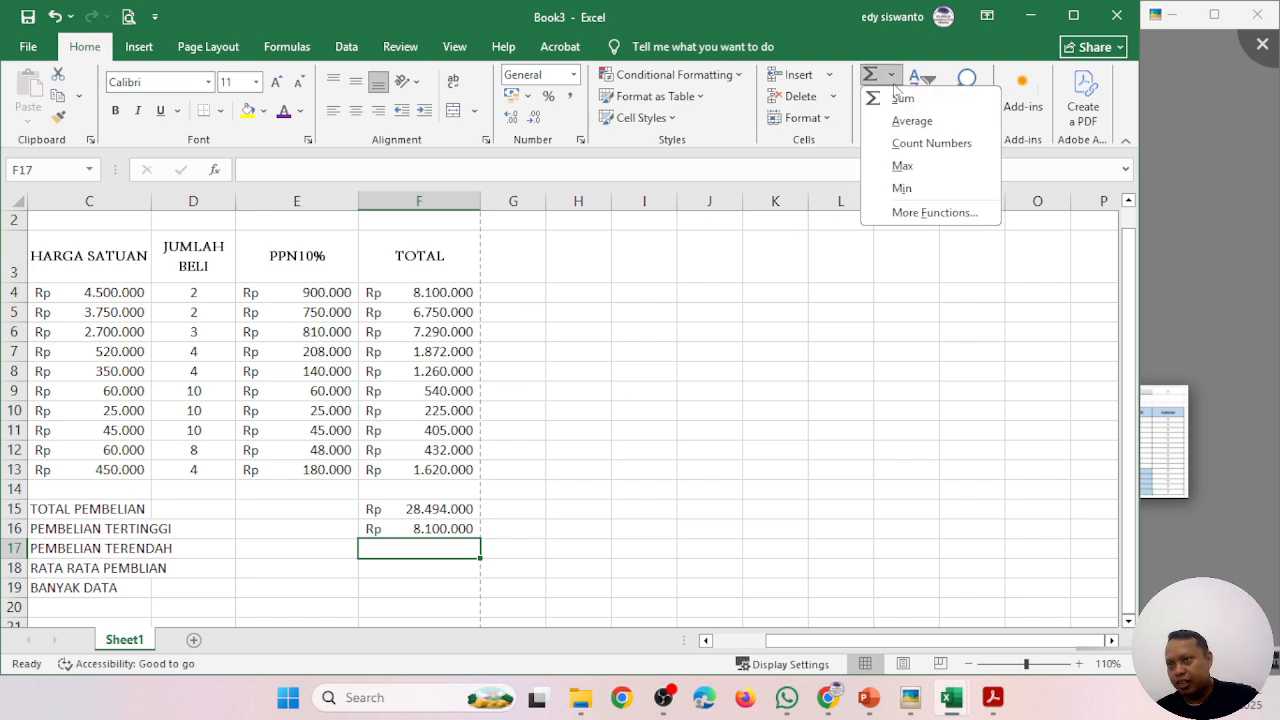
click(928, 190)
click(440, 295)
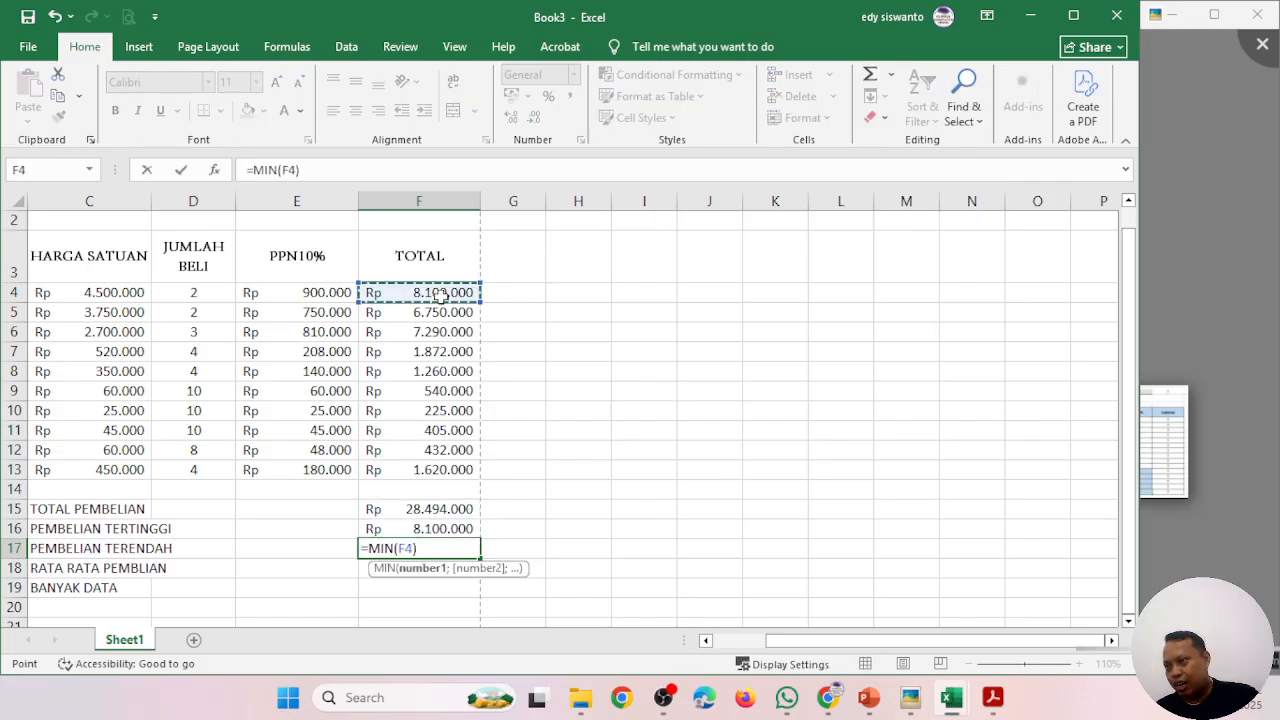
drag(440, 295, 466, 471)
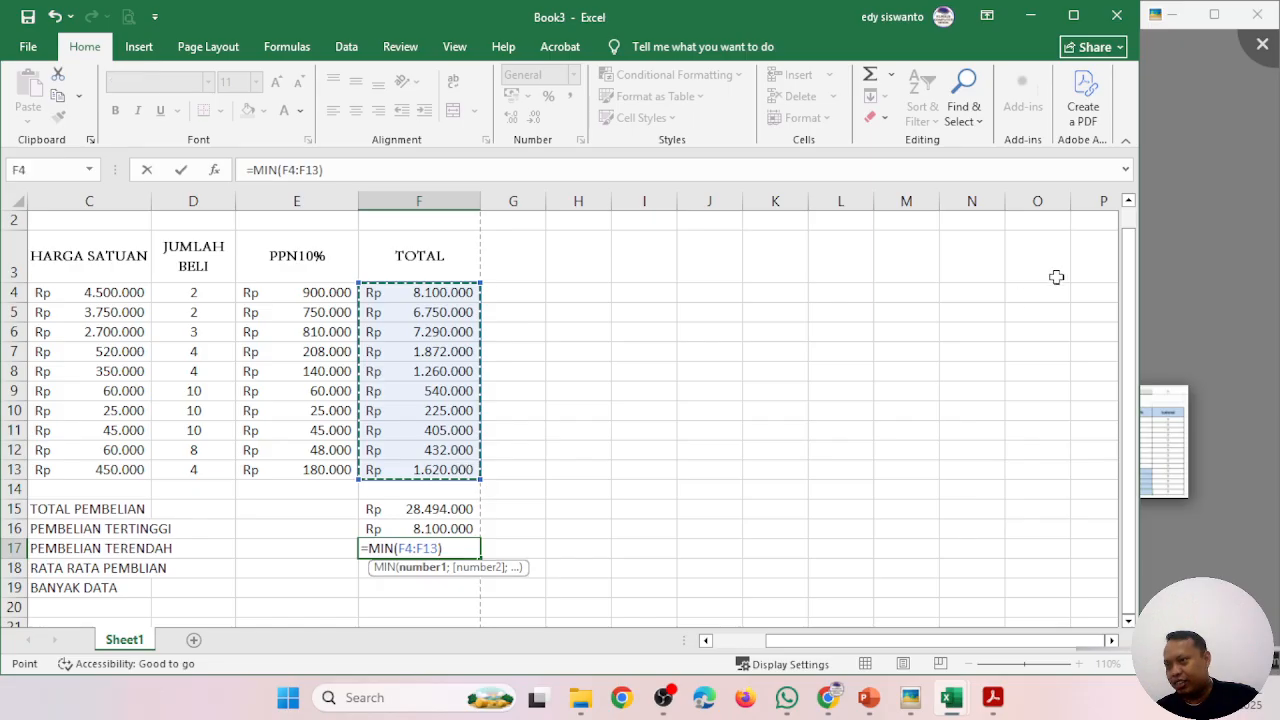
key(Return)
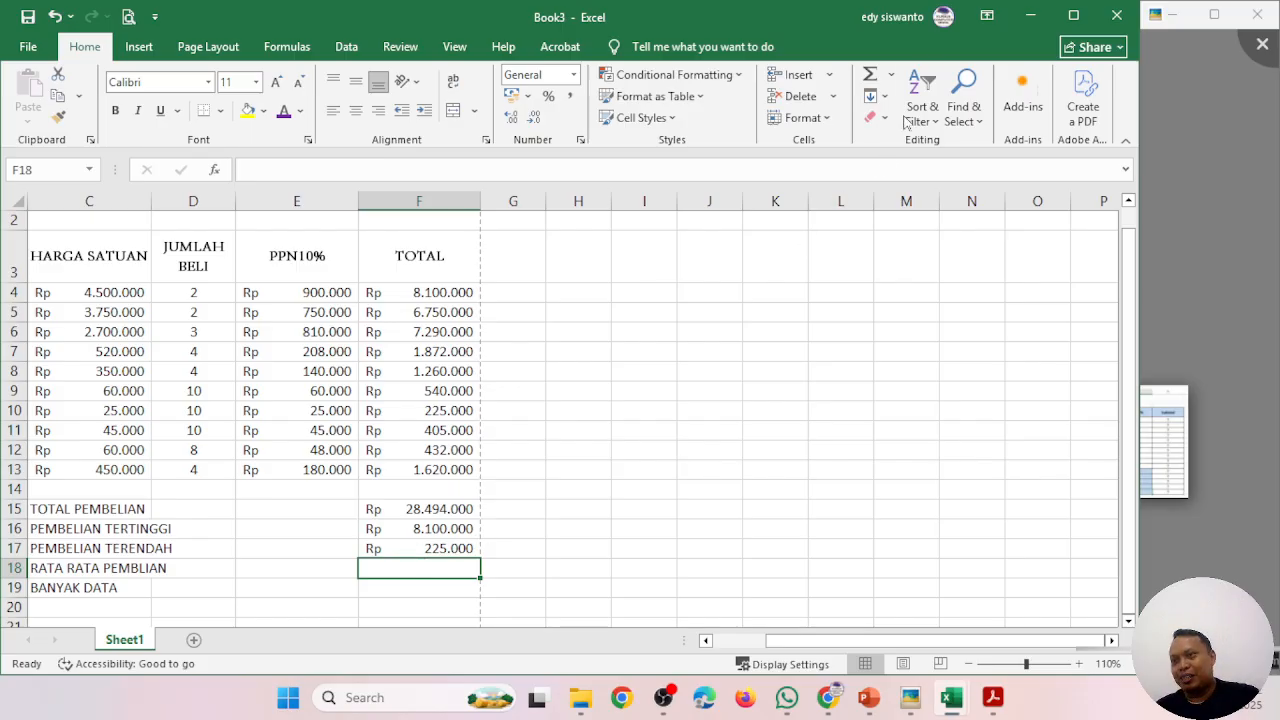
- Calculate the average purchase in F18 with the AVERAGE function over the item totals F4:F13
click(894, 78)
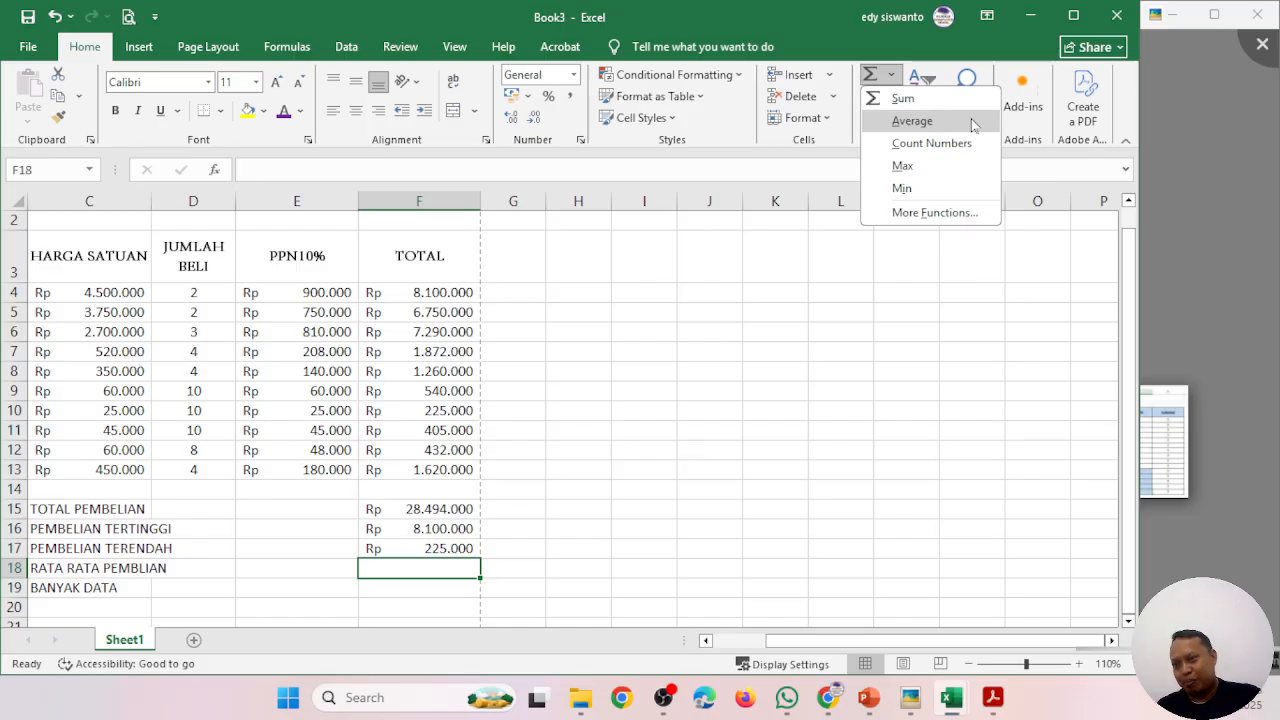
click(911, 121)
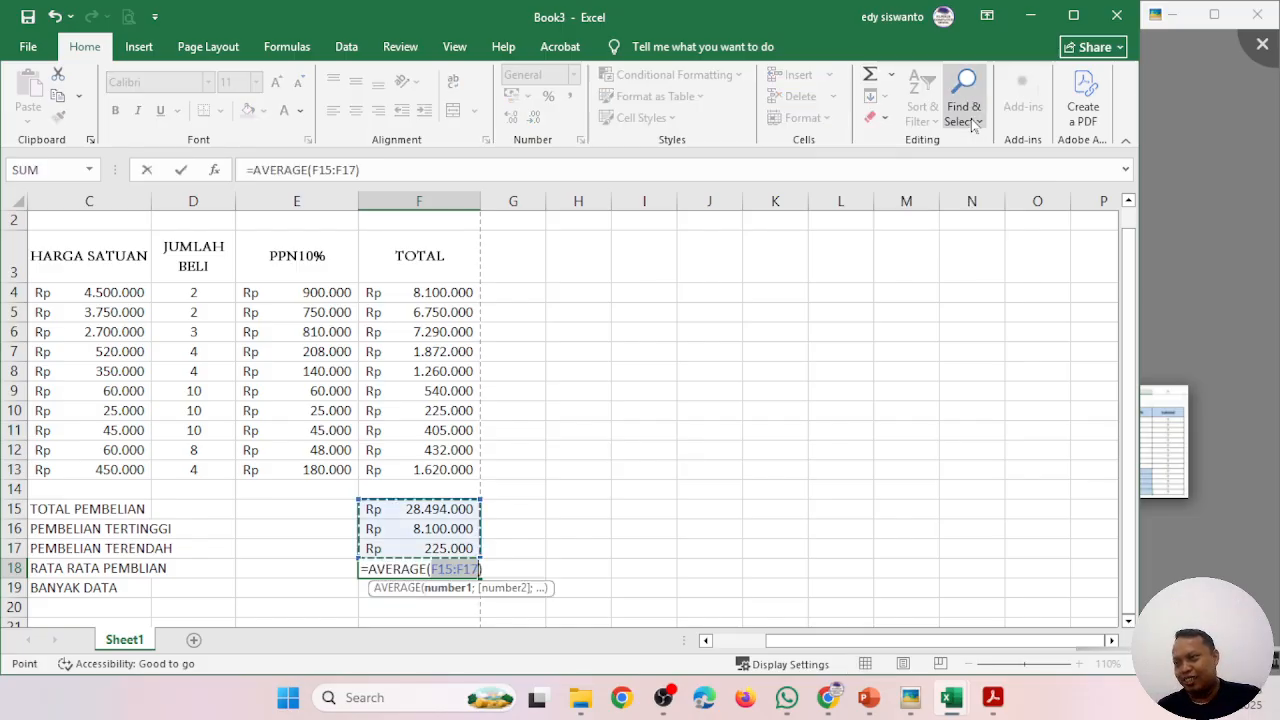
drag(452, 294, 437, 468)
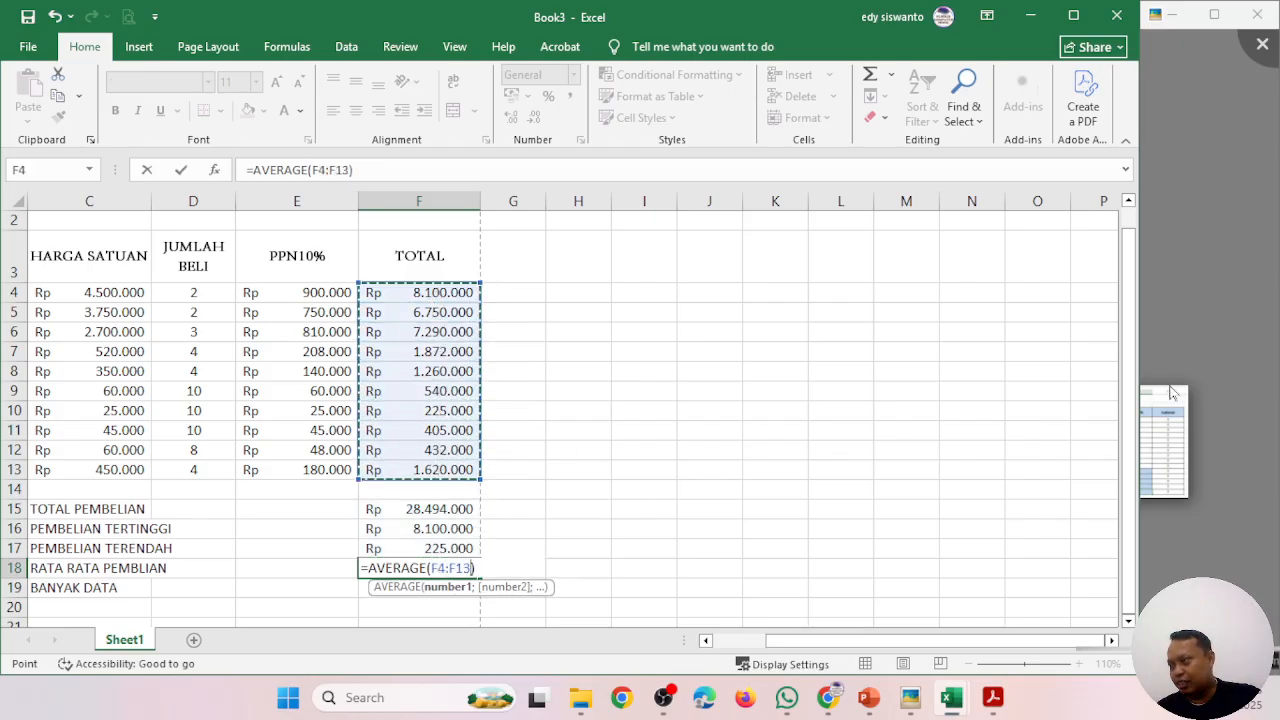
key(Return)
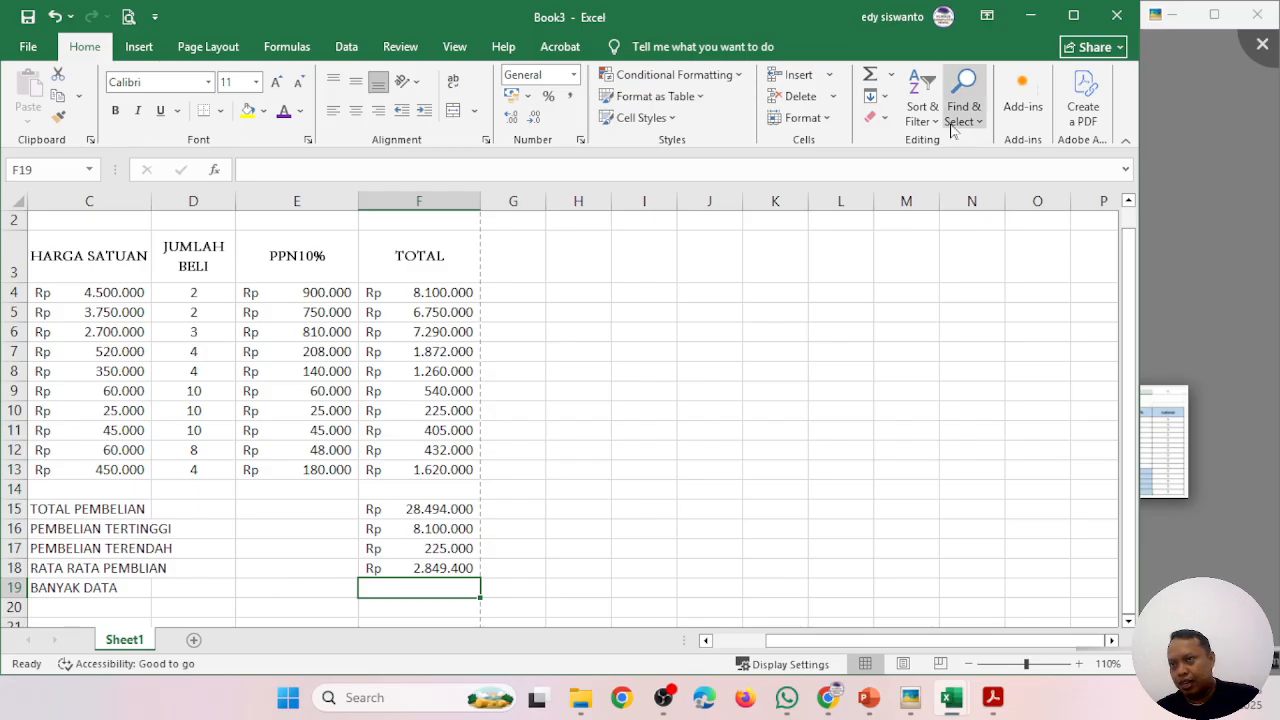
- Calculate BANYAK DATA in F19 with the COUNT function over the item totals F4:F13
click(899, 81)
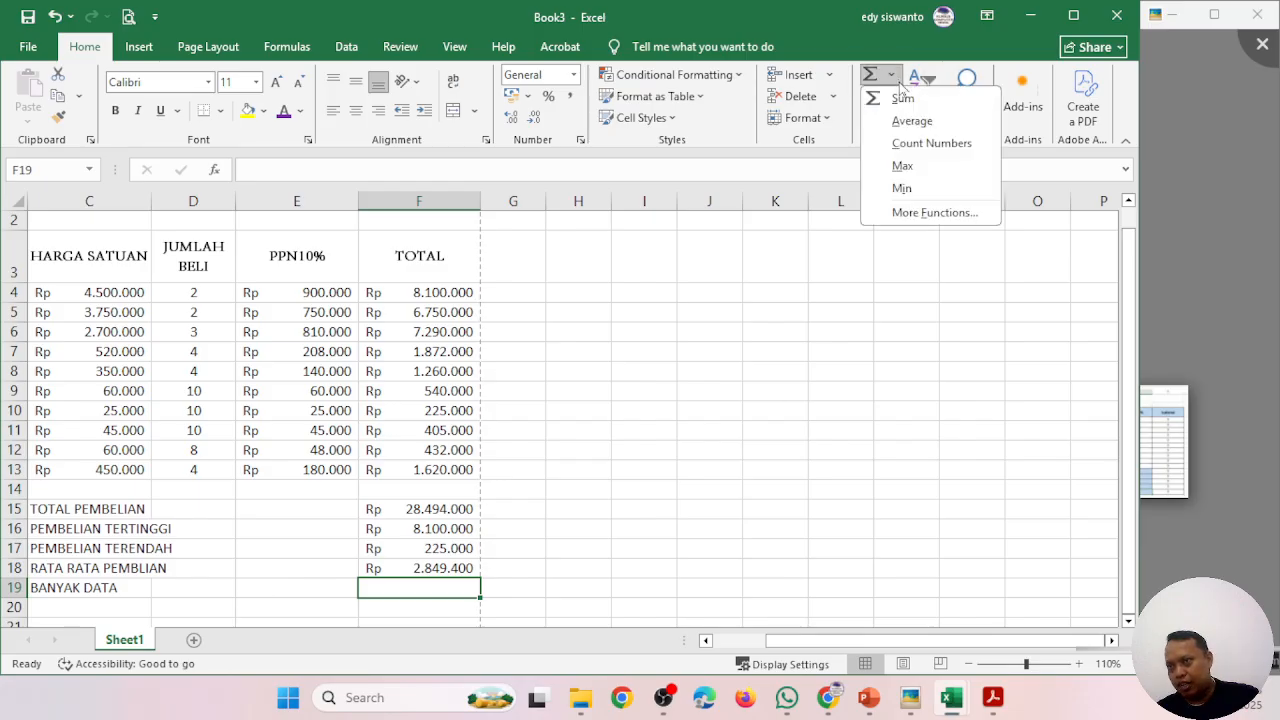
click(919, 146)
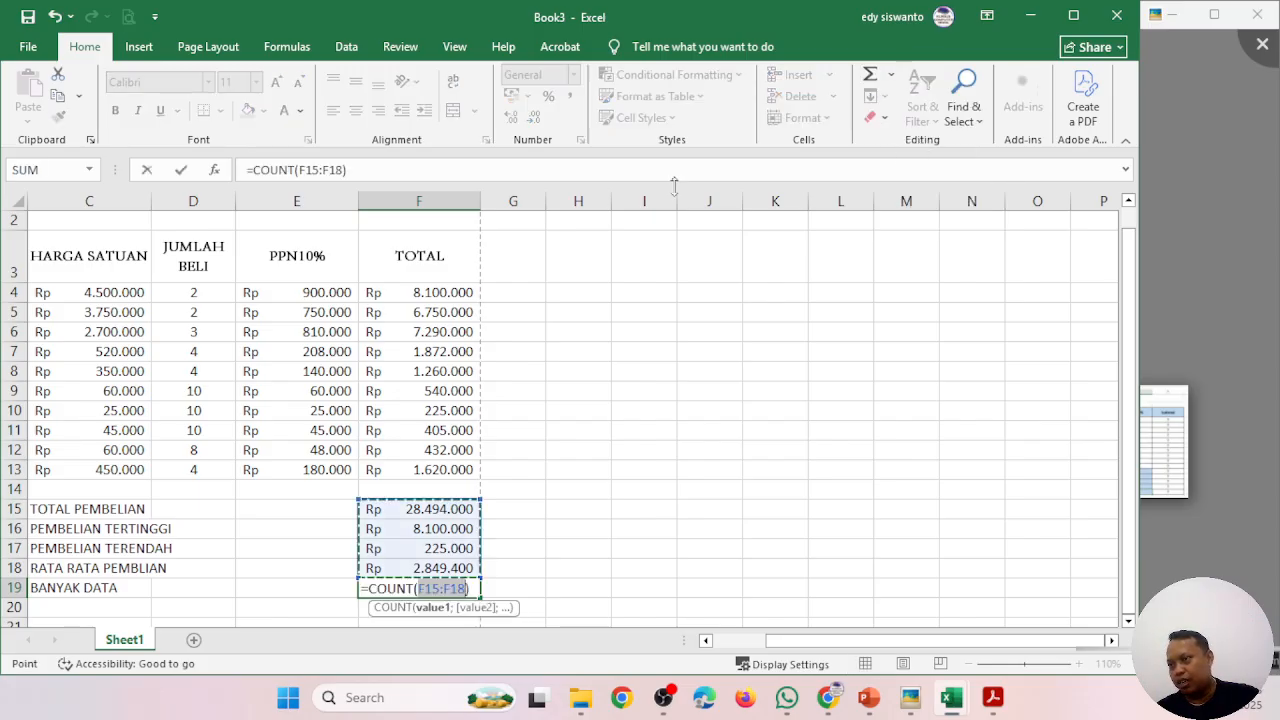
drag(436, 290, 446, 468)
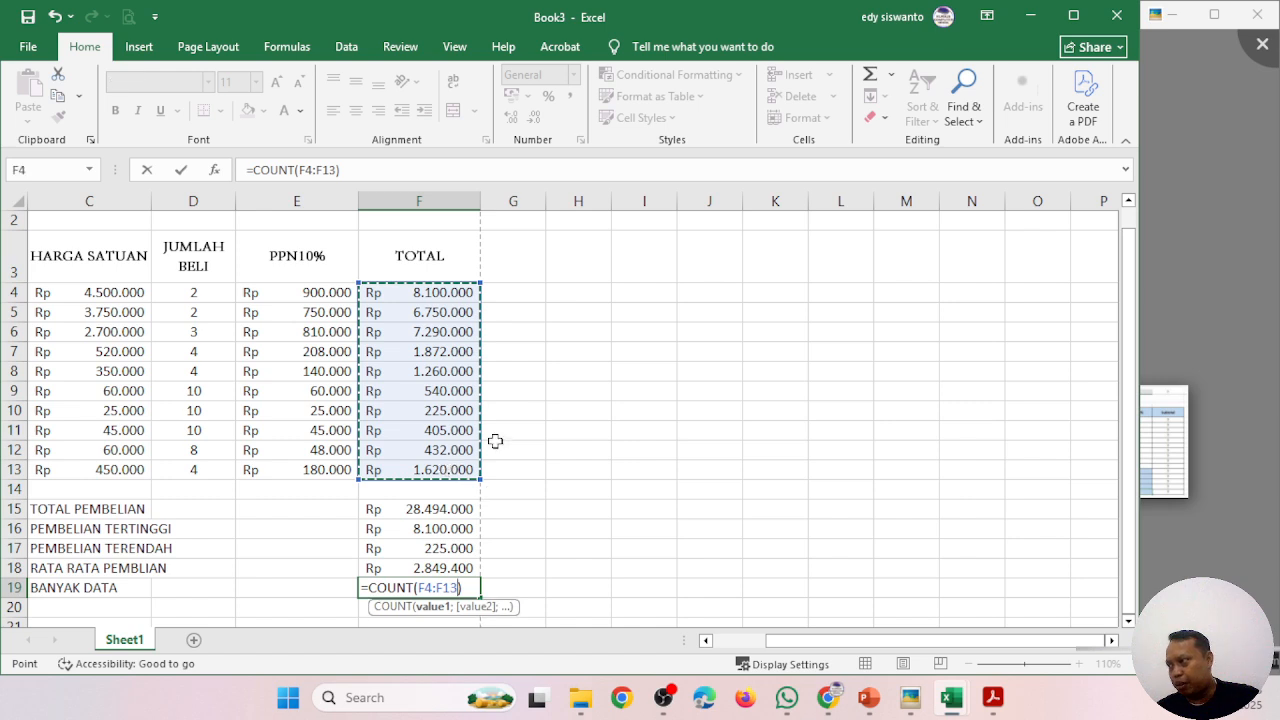
key(Return)
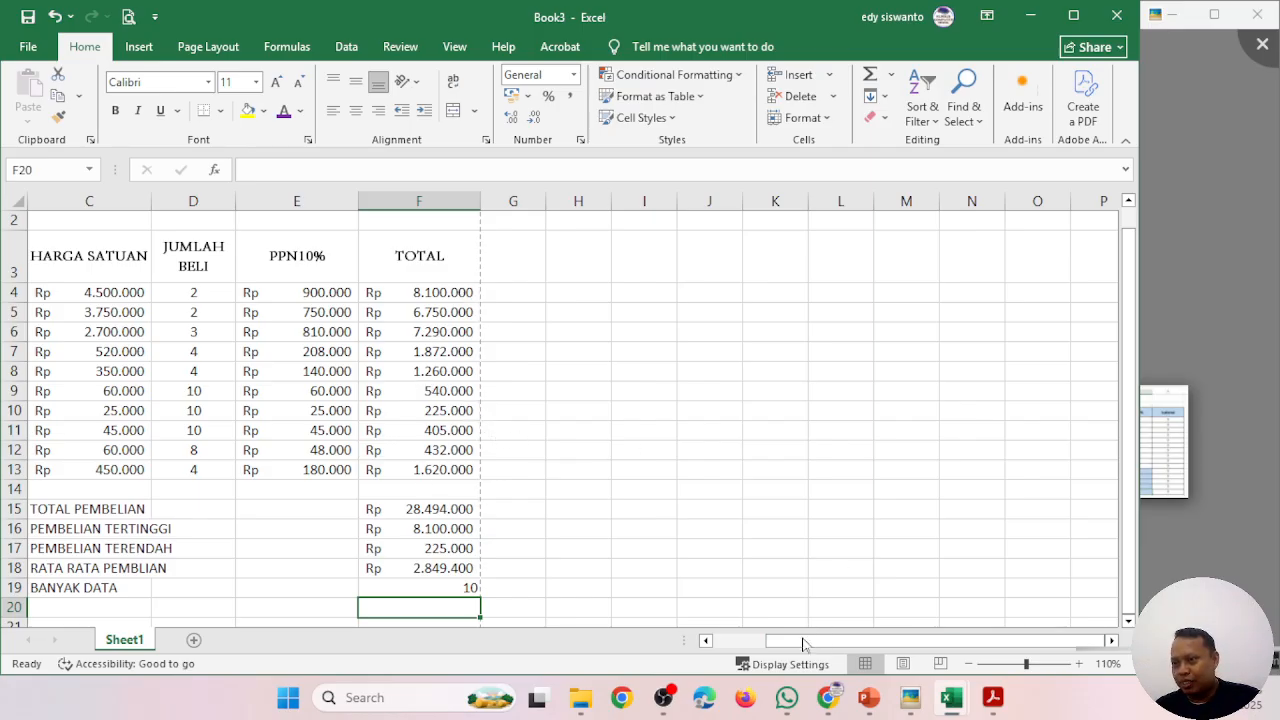
- Maximize the workbook window and look over the whole invoice from its title to the BANYAK DATA row
click(750, 641)
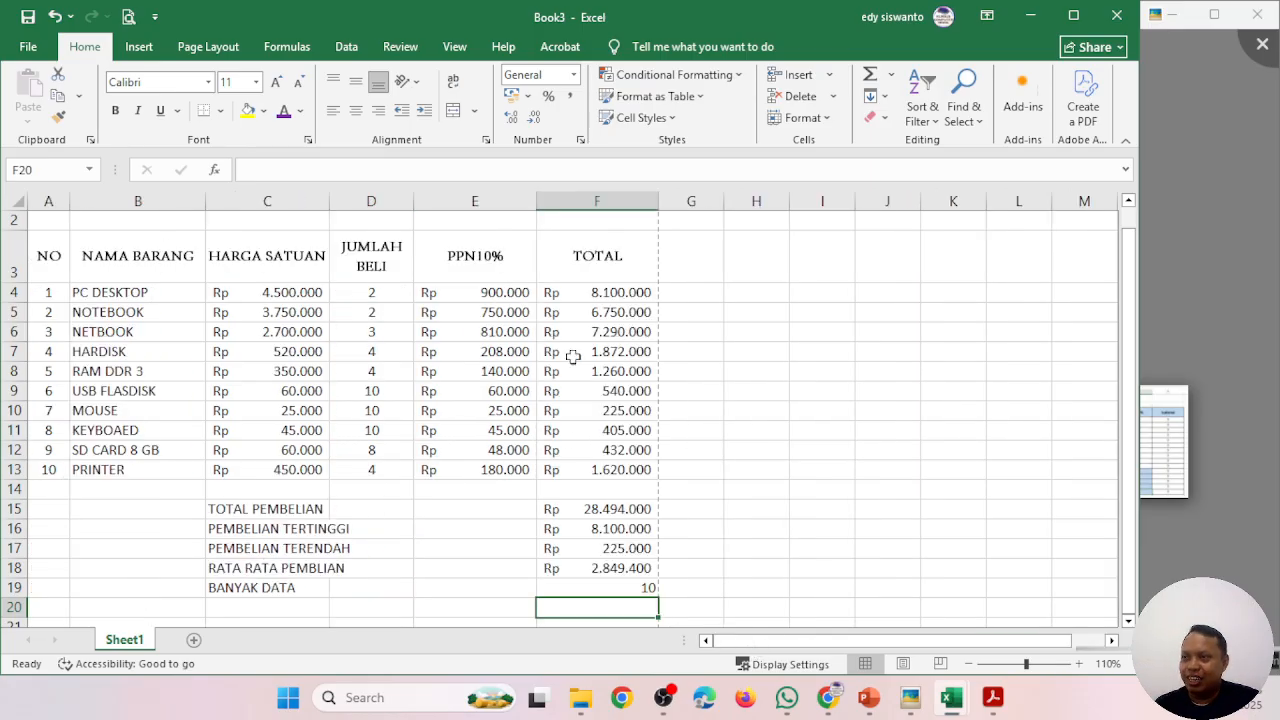
scroll(580, 371, up, 1)
scroll(583, 378, down, 4)
scroll(585, 381, up, 2)
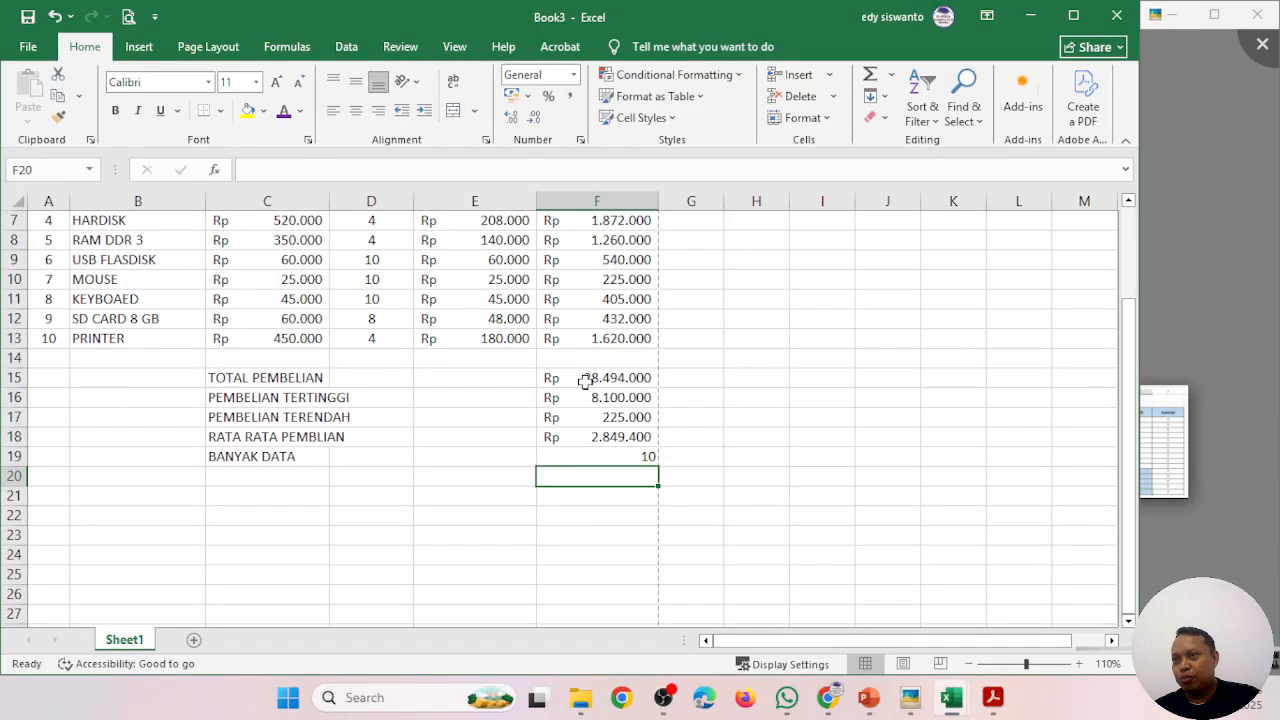
scroll(585, 381, up, 1)
click(1078, 15)
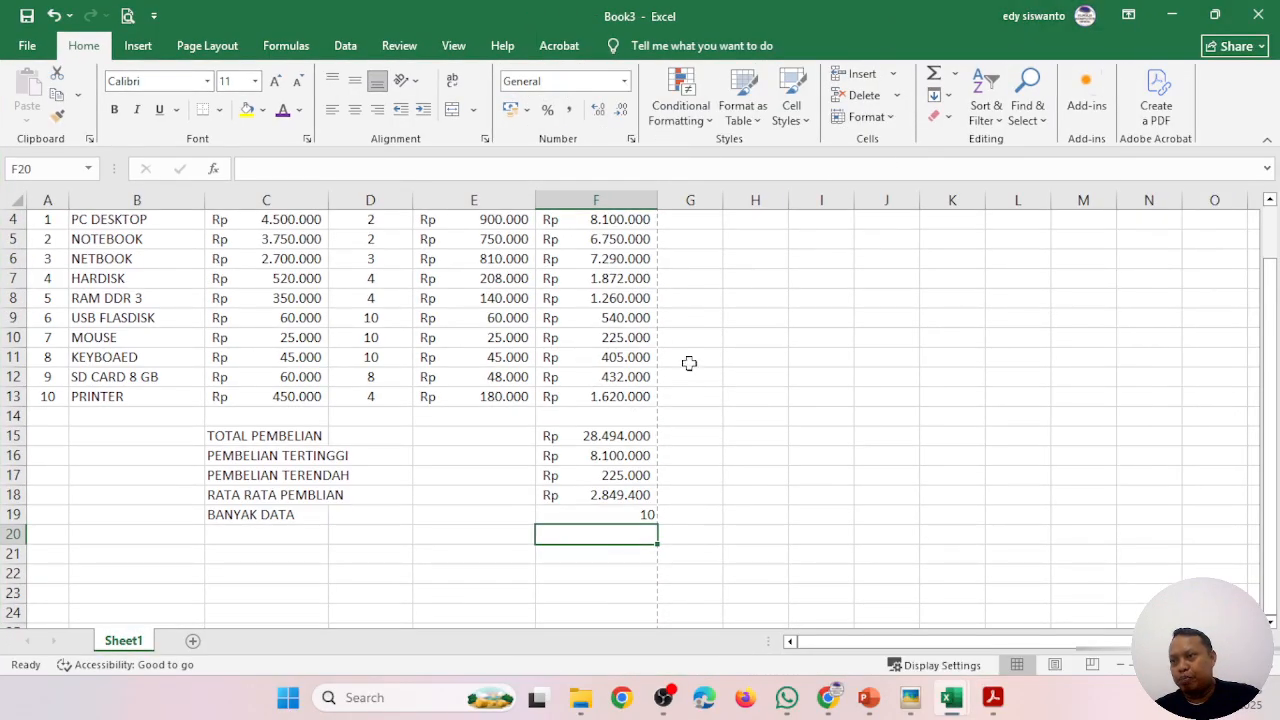
scroll(689, 363, up, 1)
scroll(680, 384, down, 3)
scroll(691, 391, up, 3)
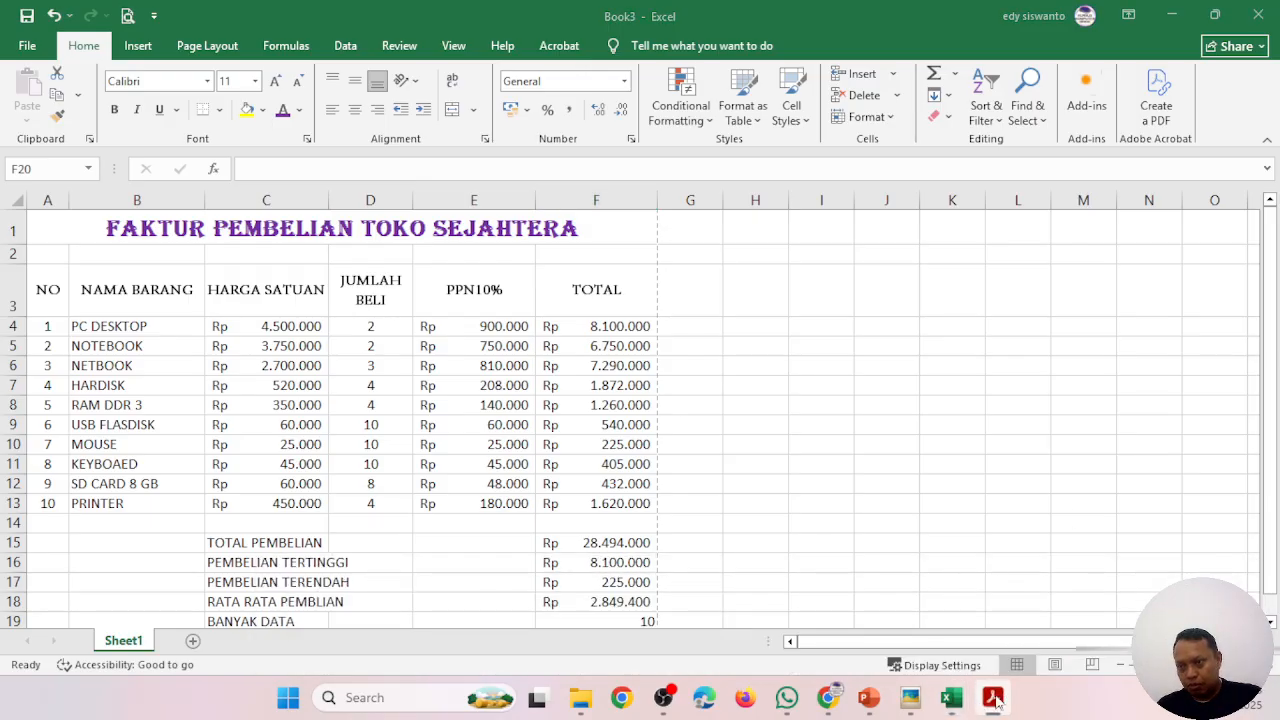
- Check the invoice layout against the reference image, minimize the image and select the empty cell I3
click(922, 706)
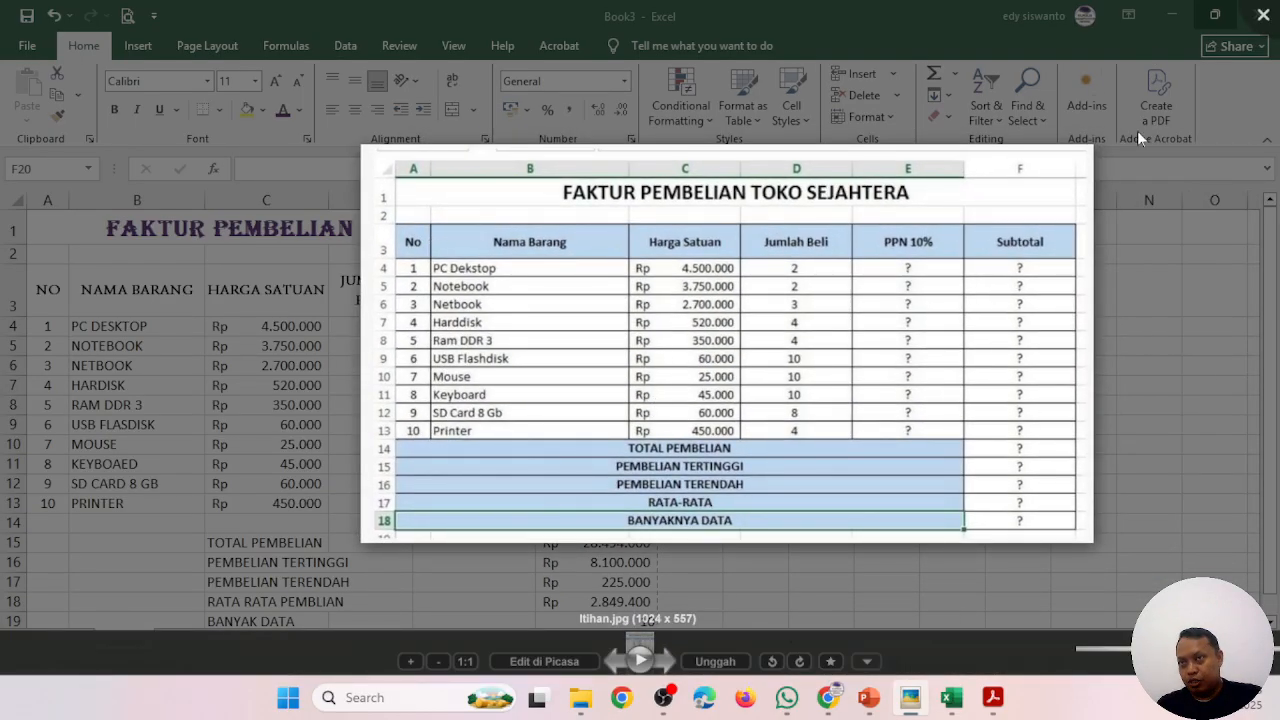
click(1166, 16)
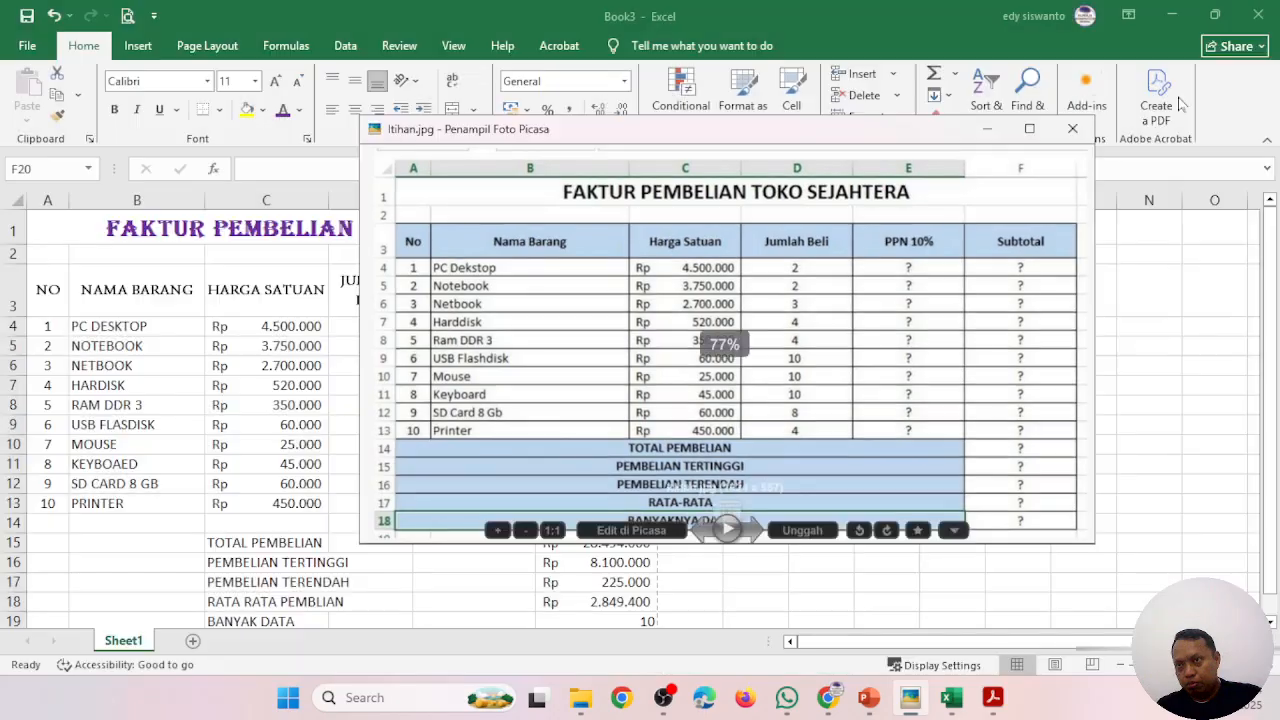
click(988, 129)
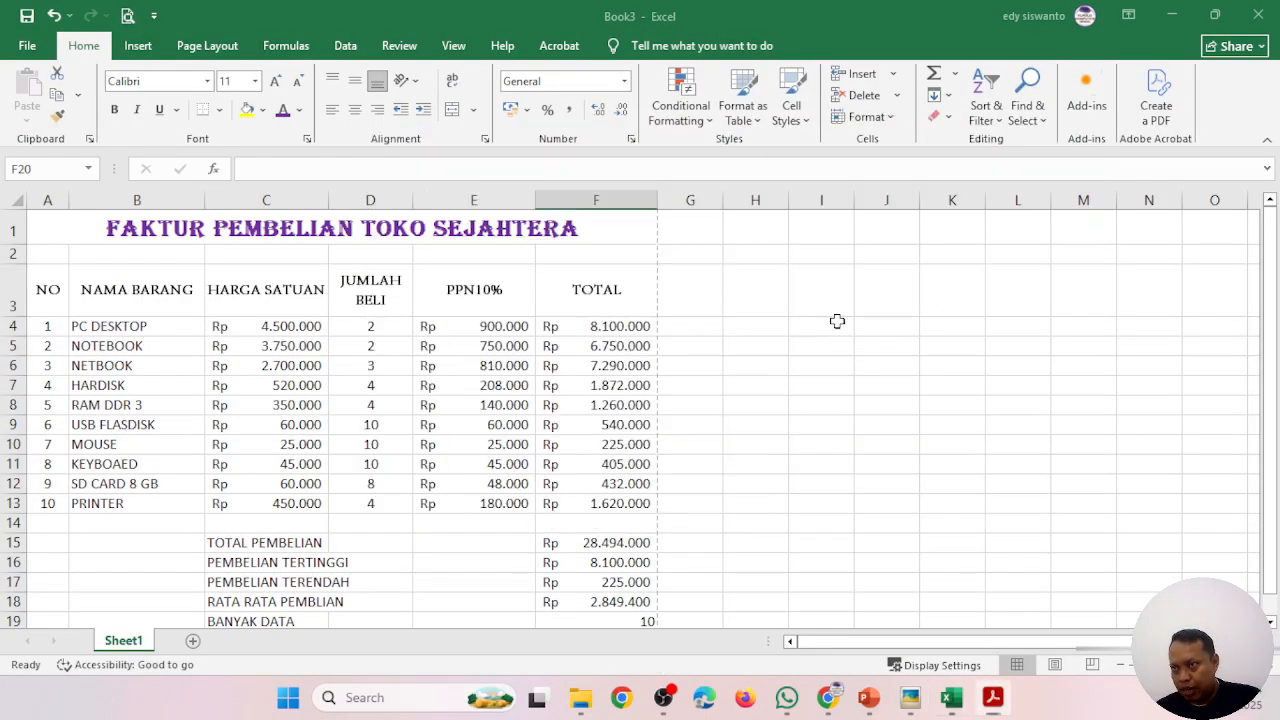
click(839, 301)
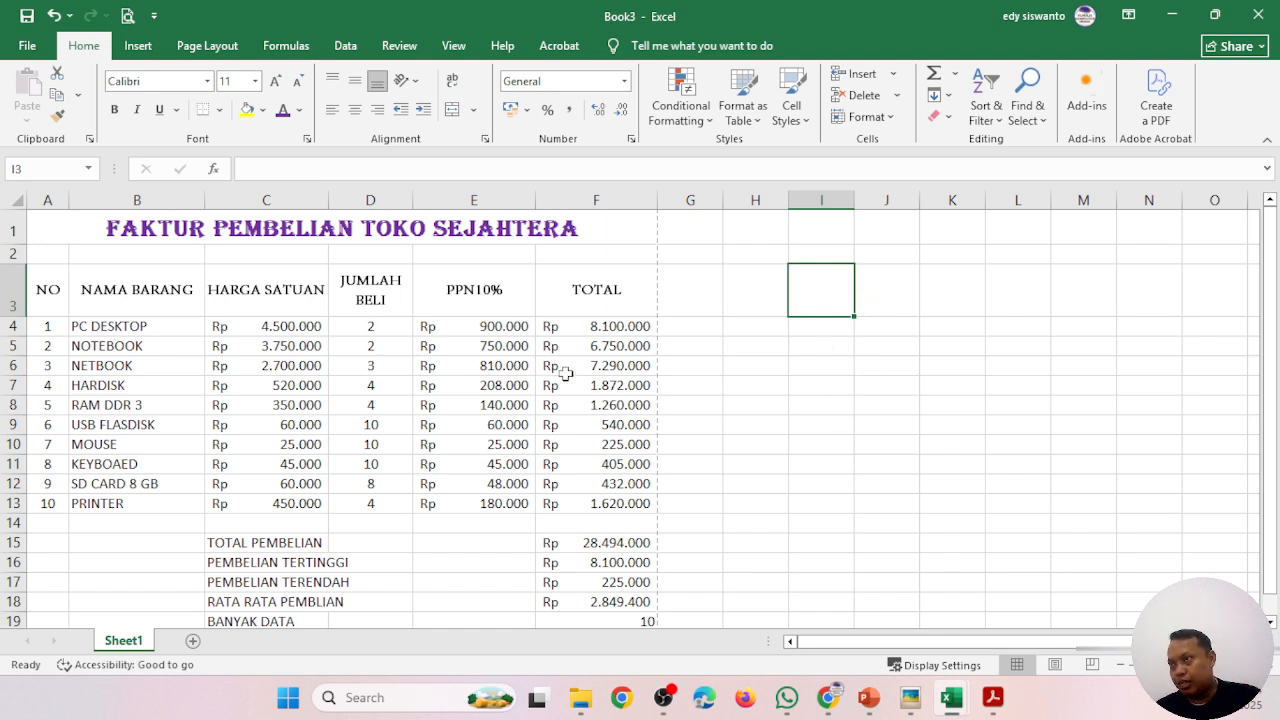
- Preview the invoice's printout, enlarge the page to inspect it and return to the worksheet
click(127, 17)
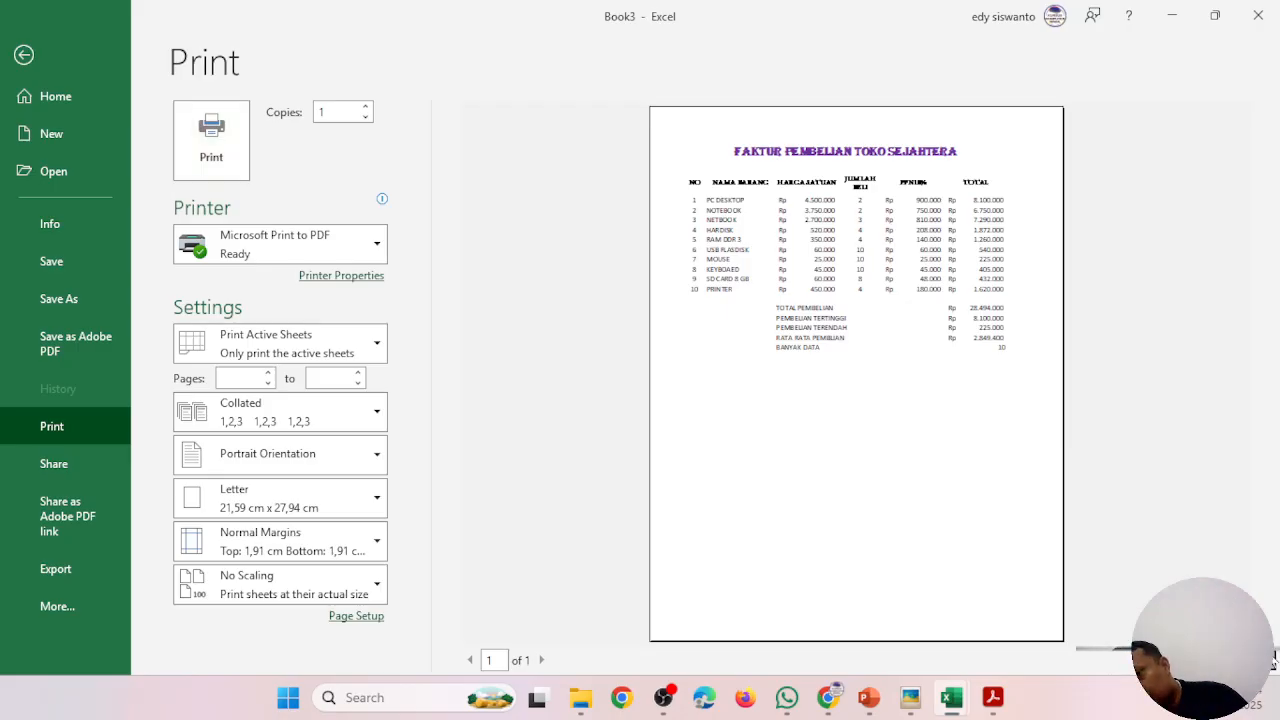
click(1112, 648)
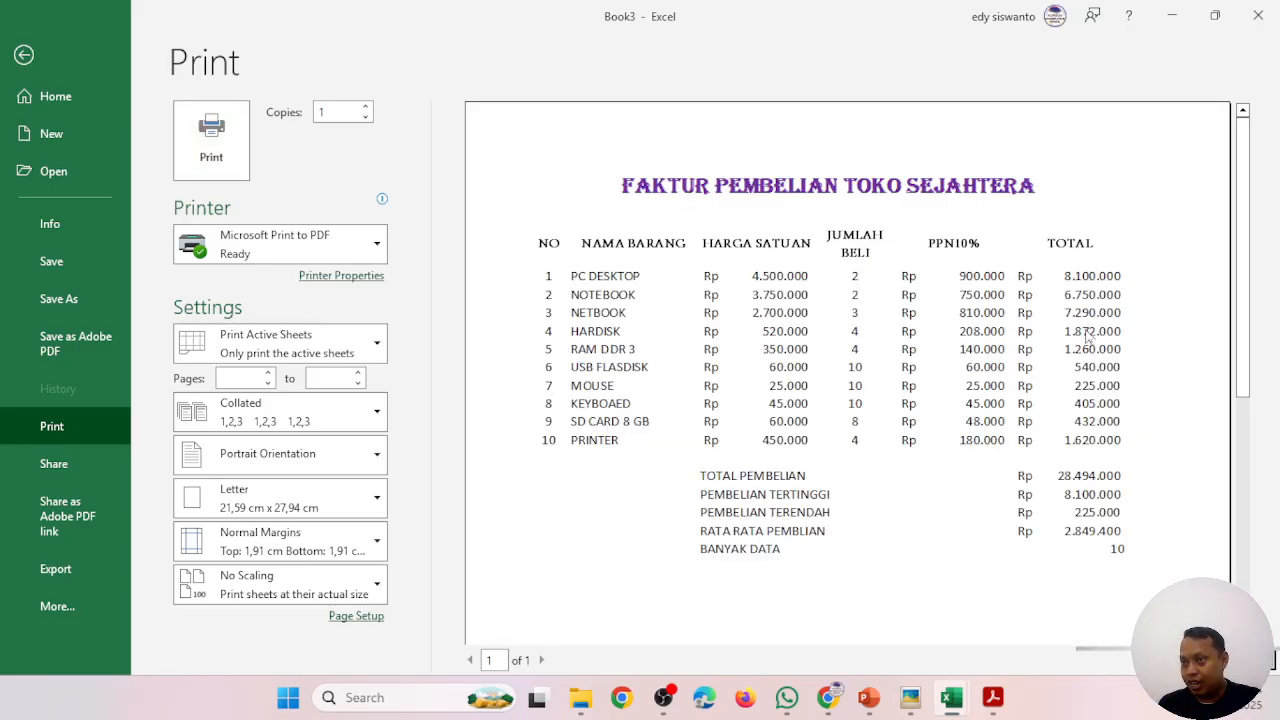
click(24, 55)
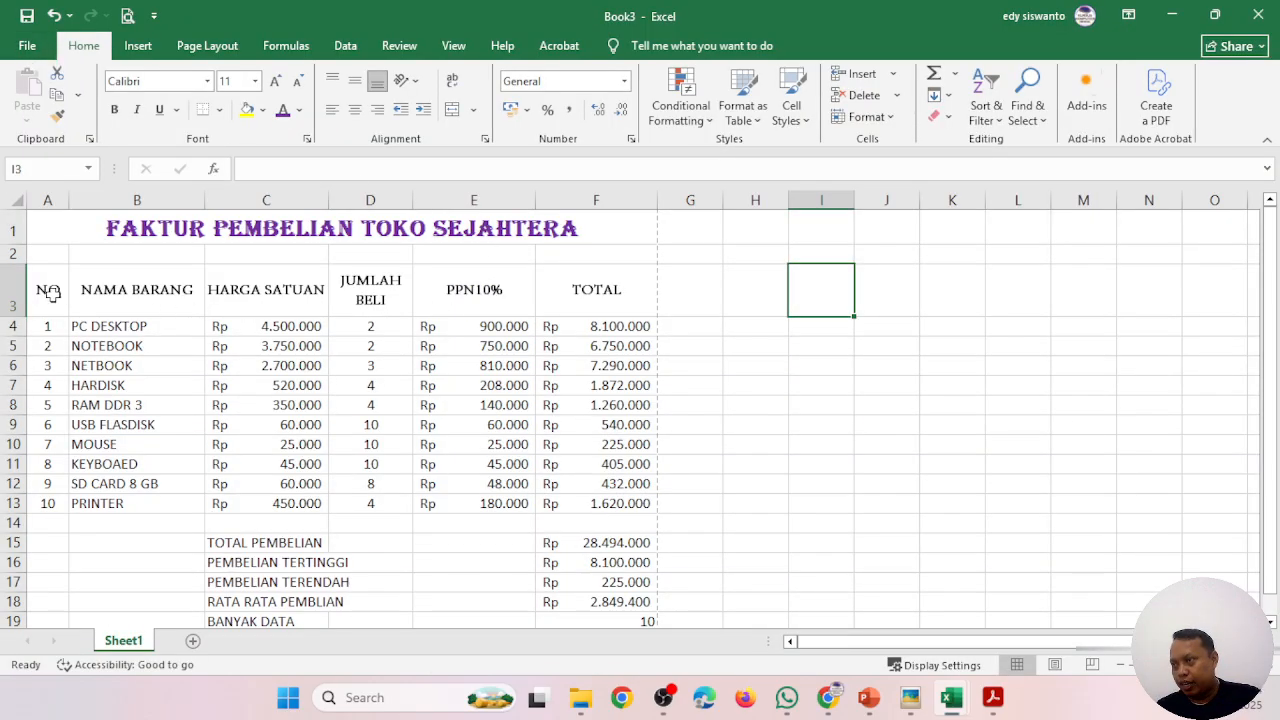
- Apply All Borders to the invoice table A3:F13 and deselect the range
drag(44, 291, 595, 504)
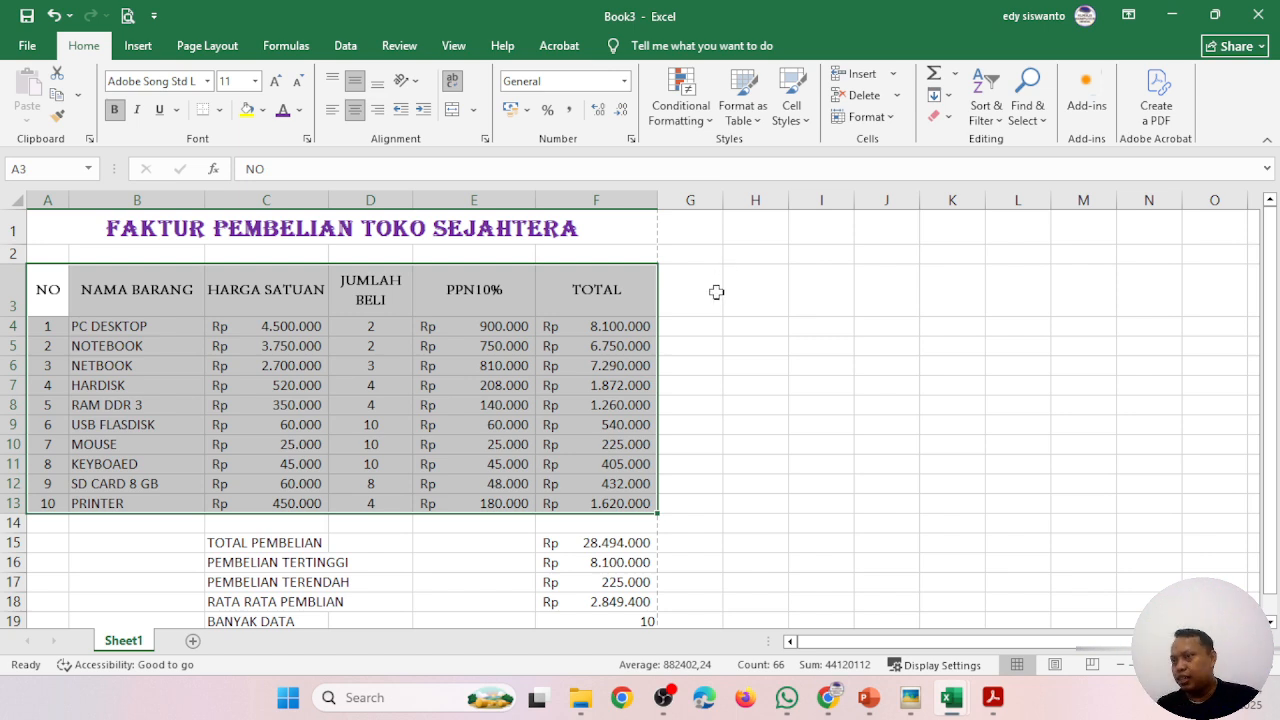
click(890, 278)
click(48, 292)
drag(49, 291, 598, 502)
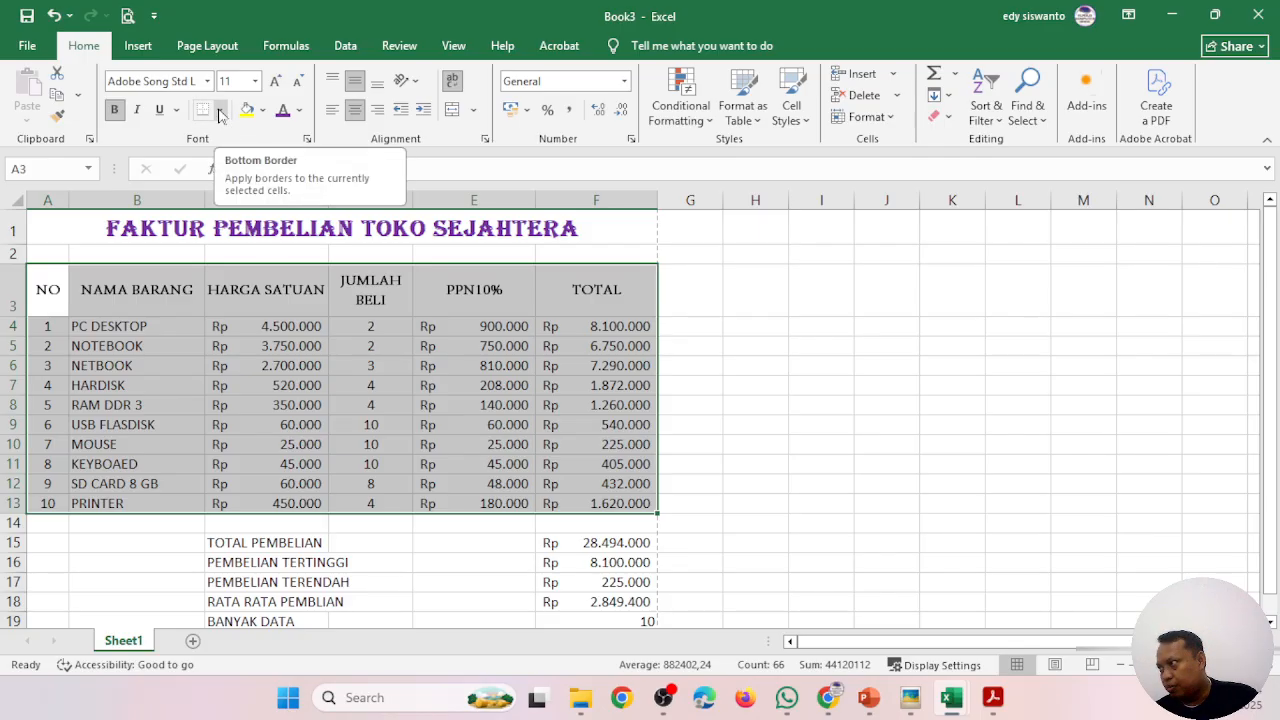
click(220, 111)
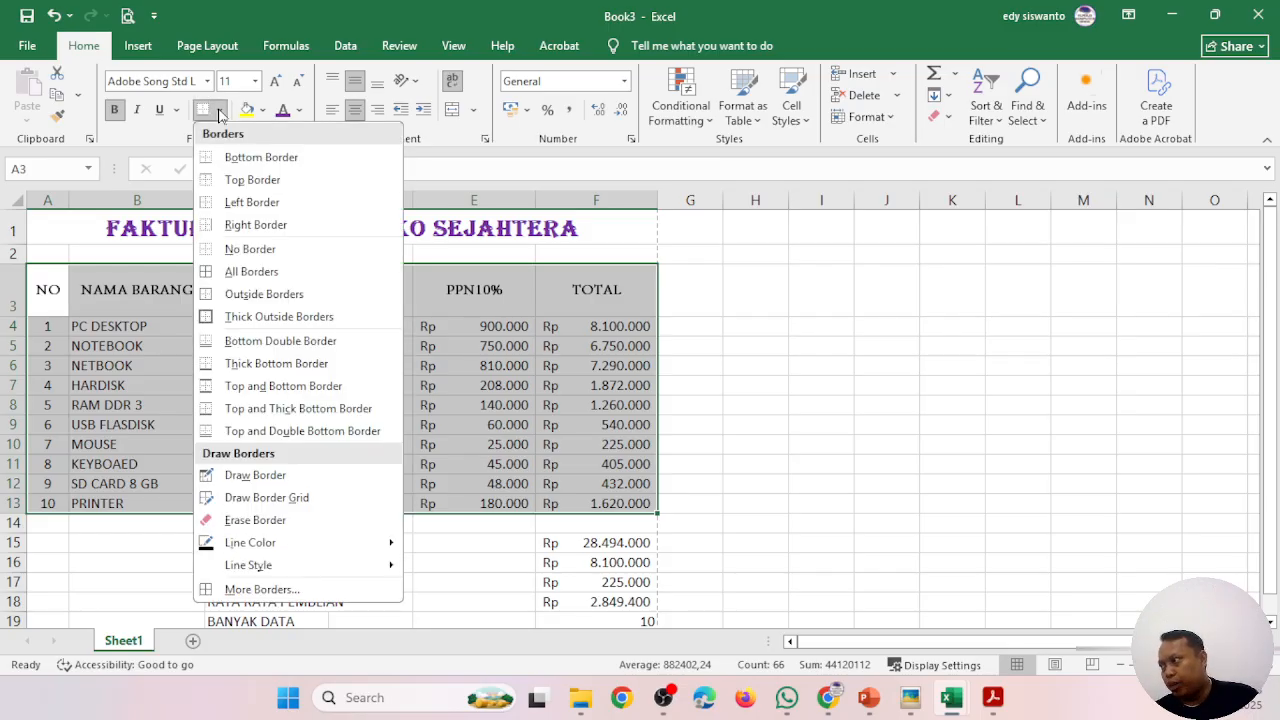
click(258, 272)
click(849, 368)
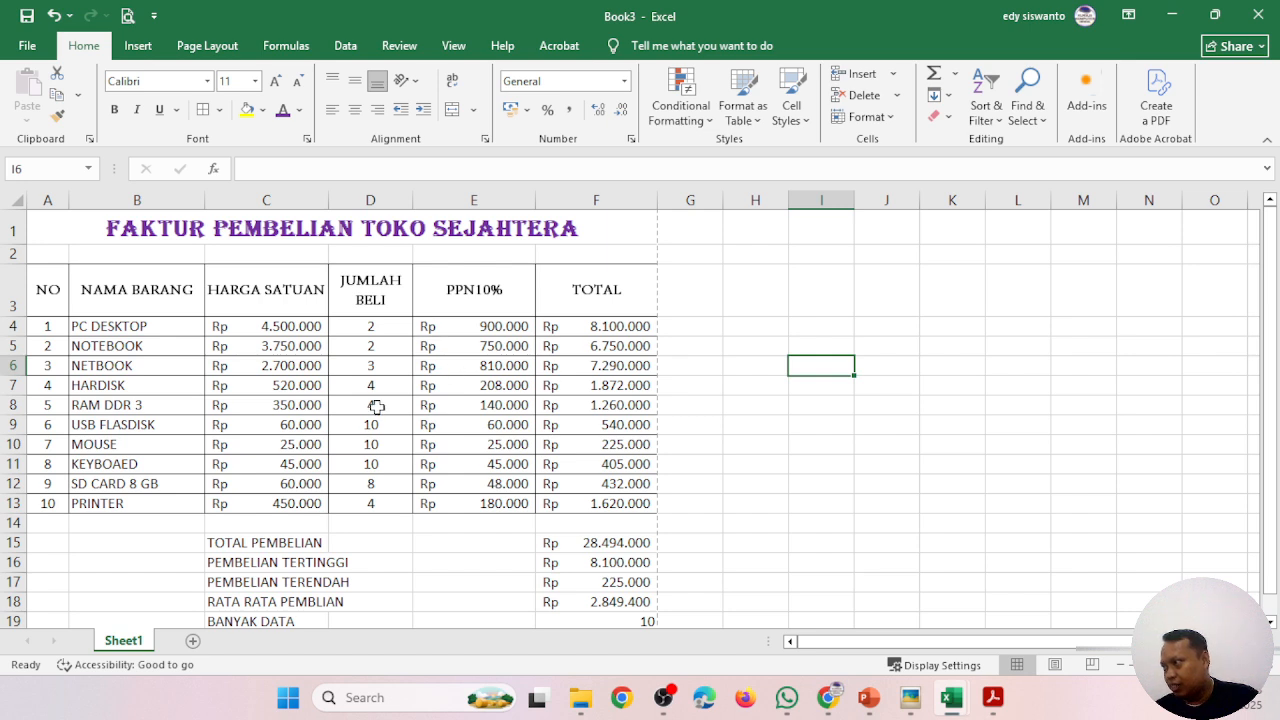
- Preview the bordered invoice's printout, set its scaling to Fit Sheet on One Page and return to the worksheet
click(129, 16)
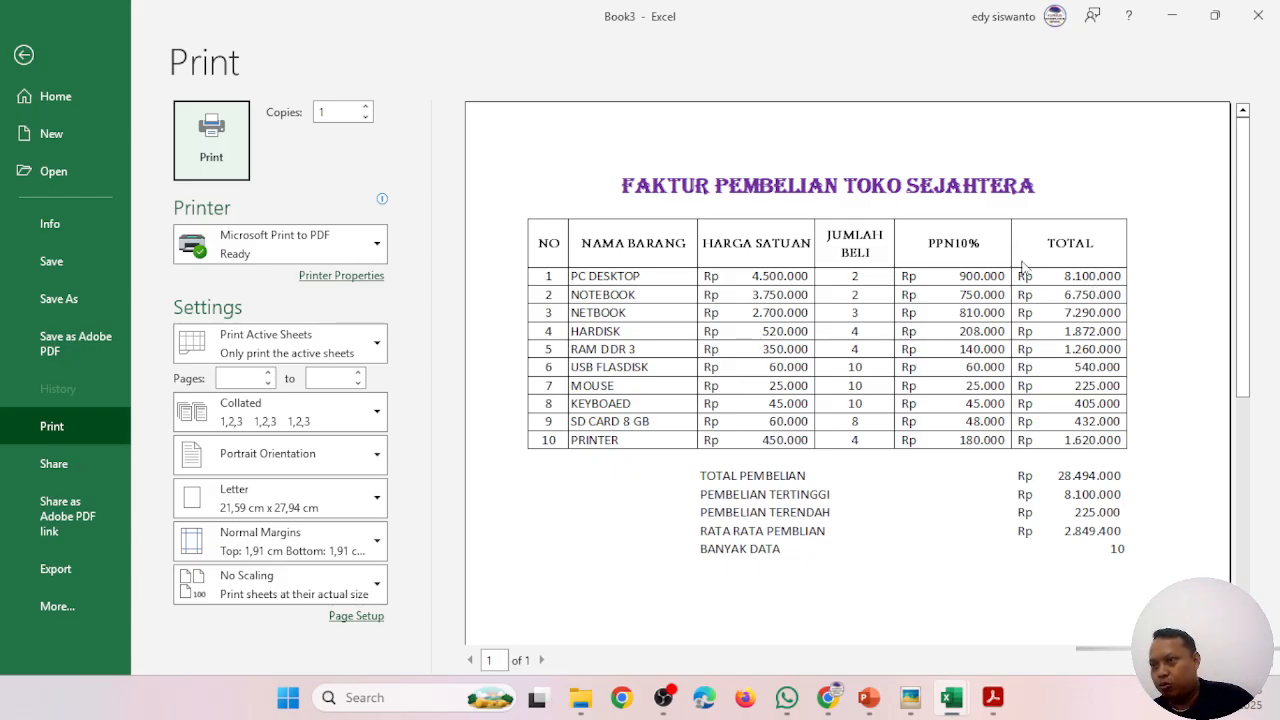
click(282, 584)
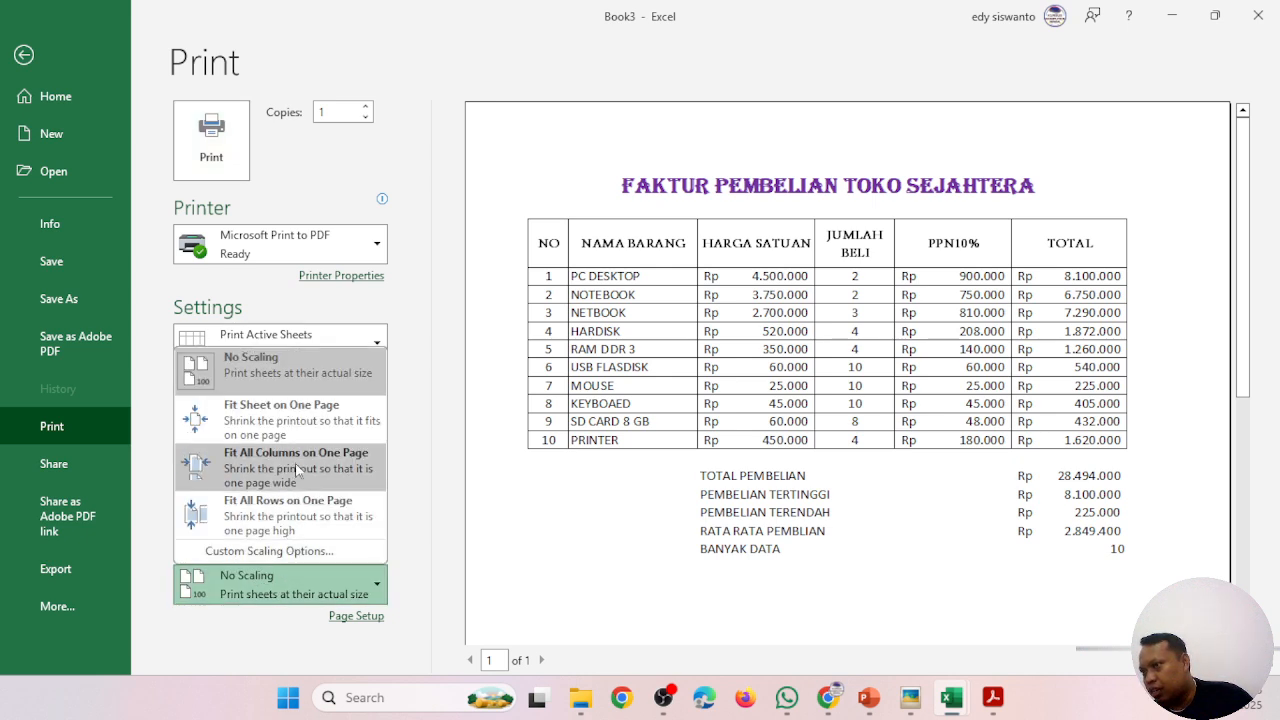
click(368, 412)
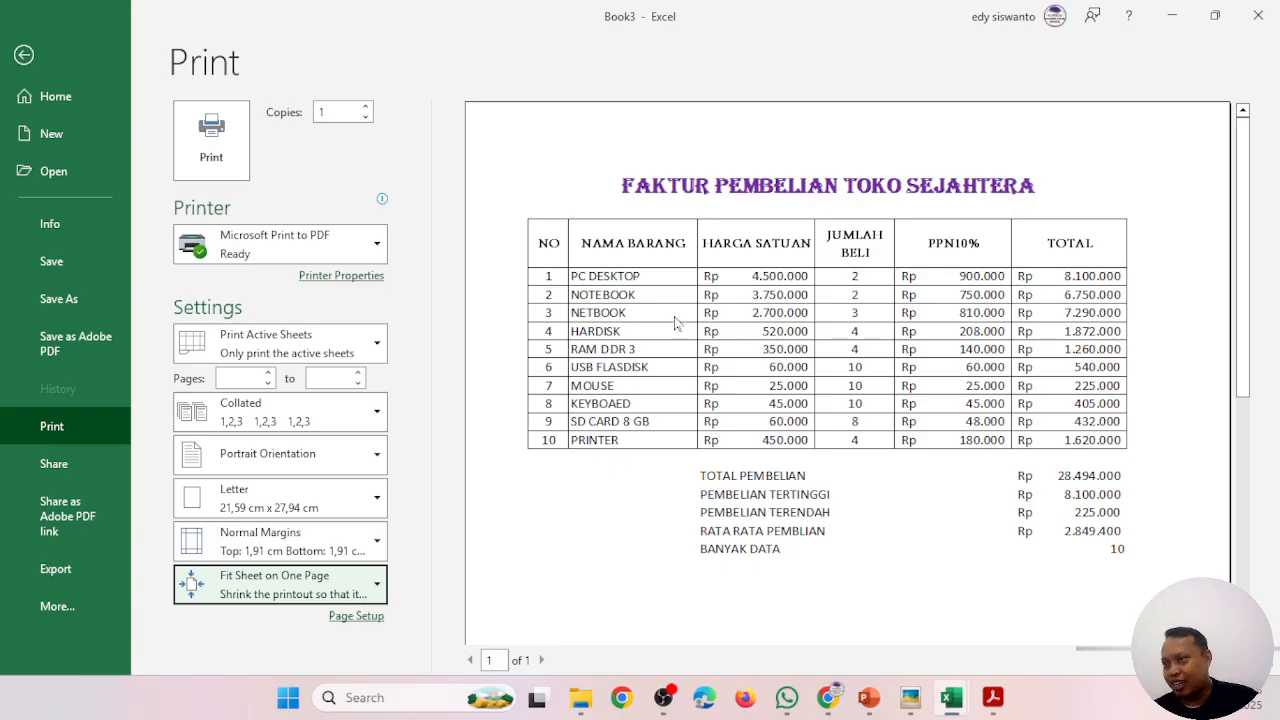
click(24, 56)
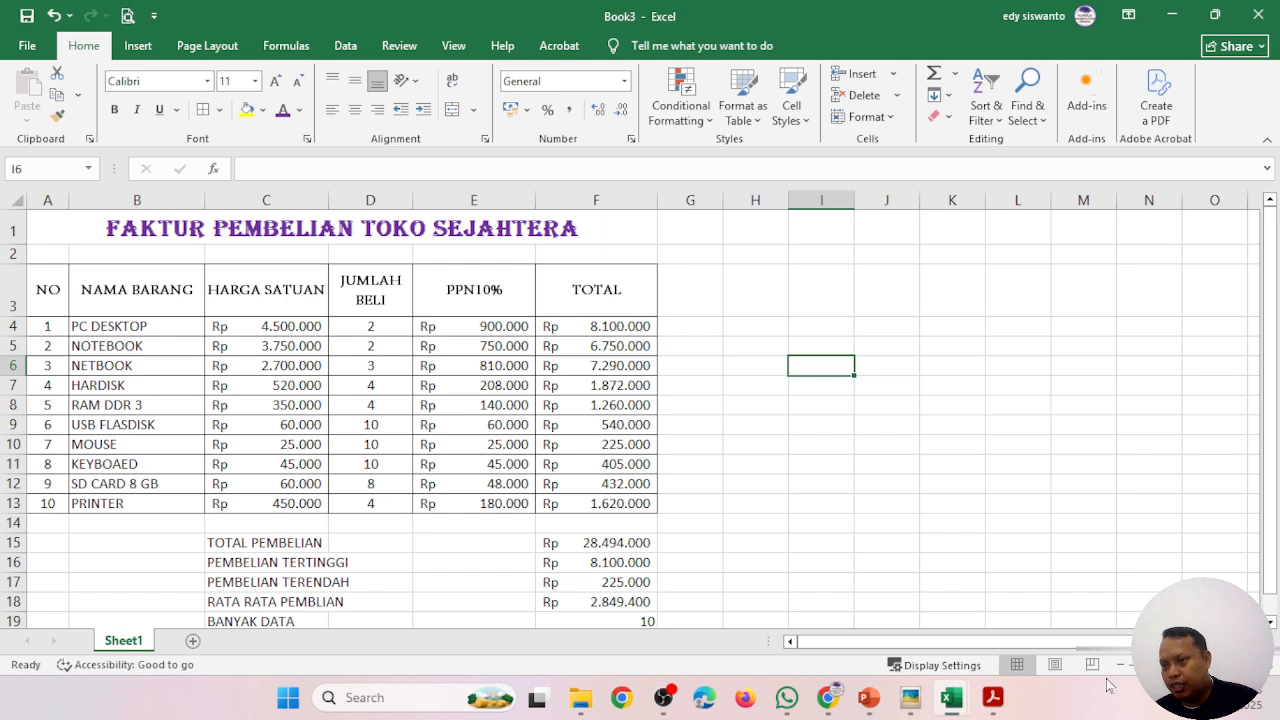
- Switch to LATIHAN 2.pdf in Acrobat, enlarge the page to examine the table's border styles, then return to the Excel workbook
click(993, 700)
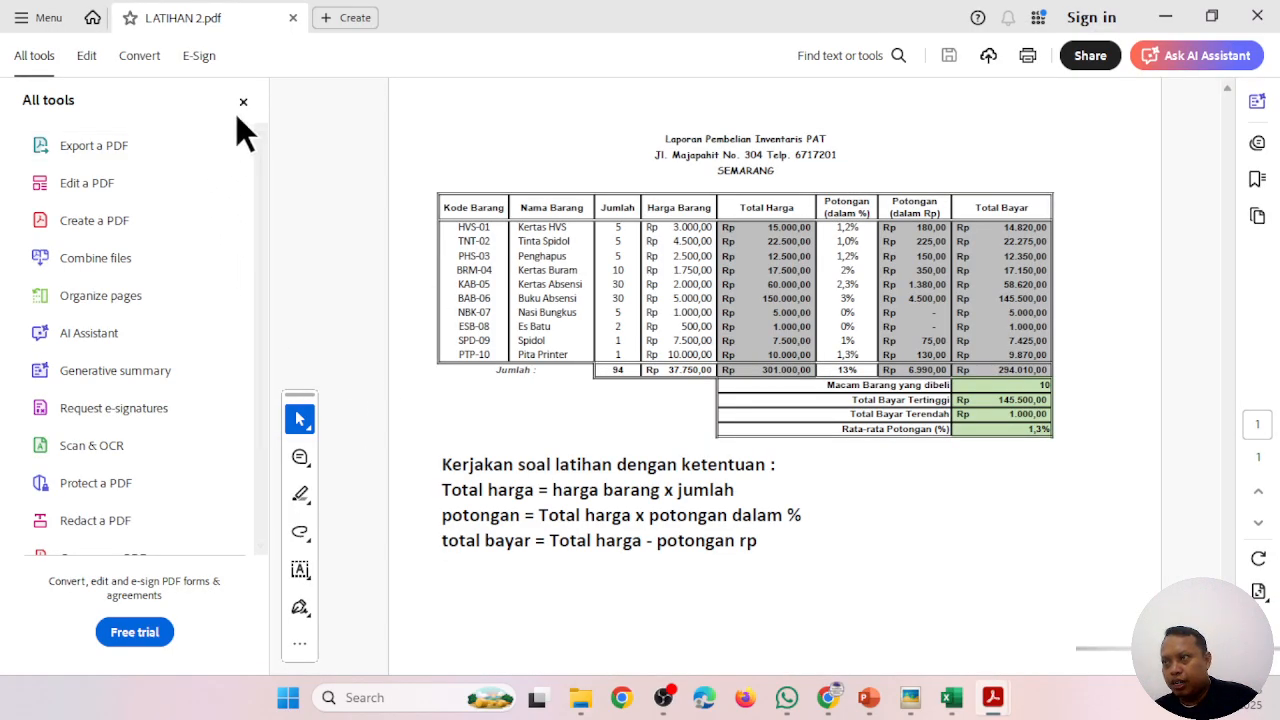
click(243, 102)
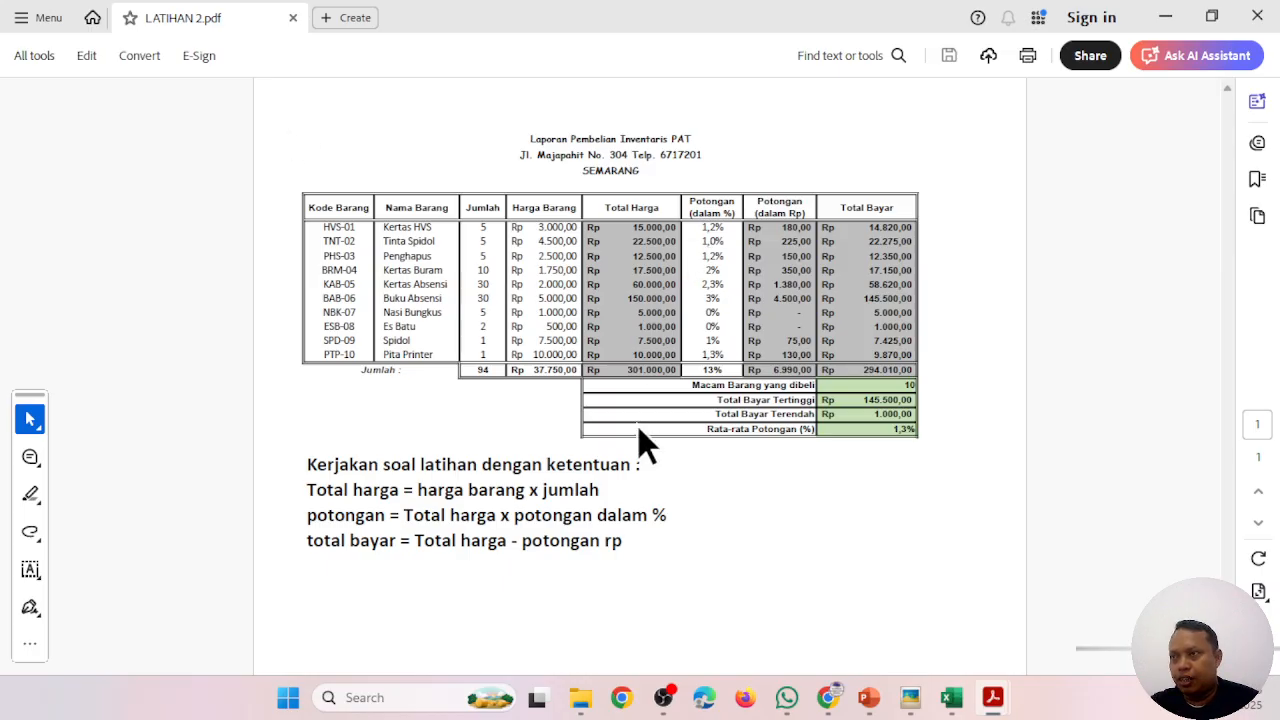
ctrl+scroll(638, 426, up, 2)
scroll(638, 426, up, 2)
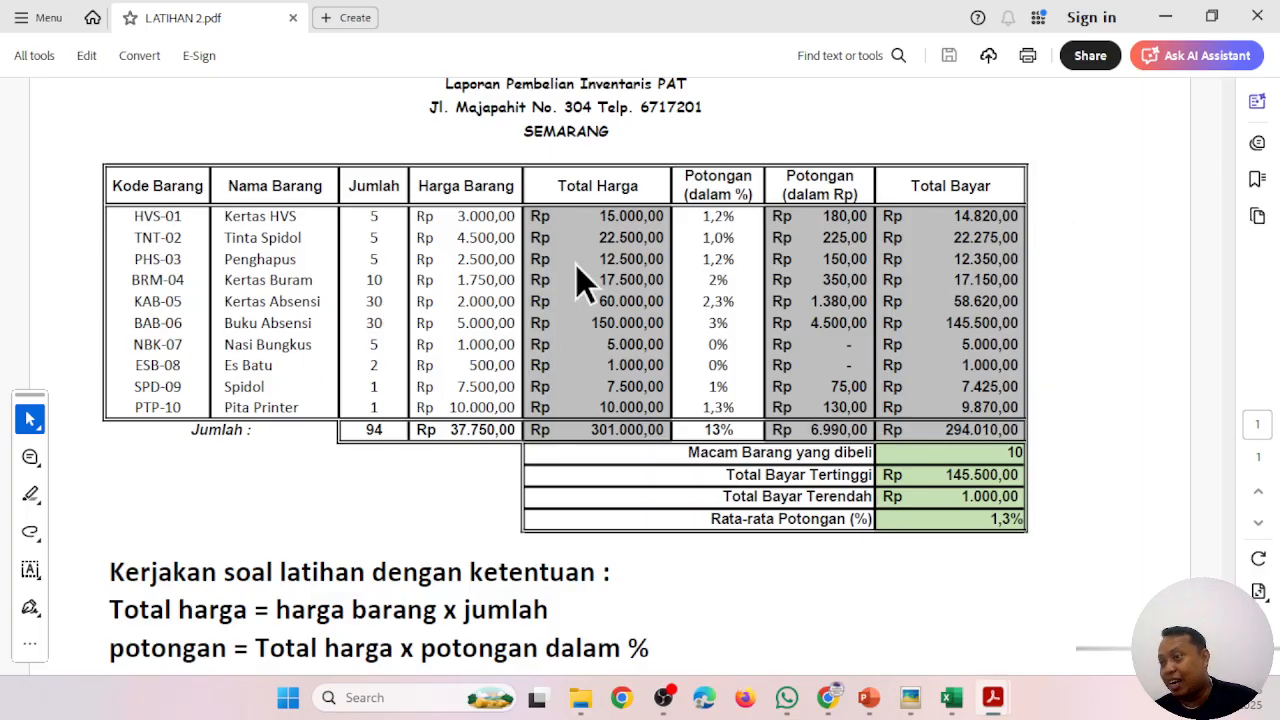
click(1170, 19)
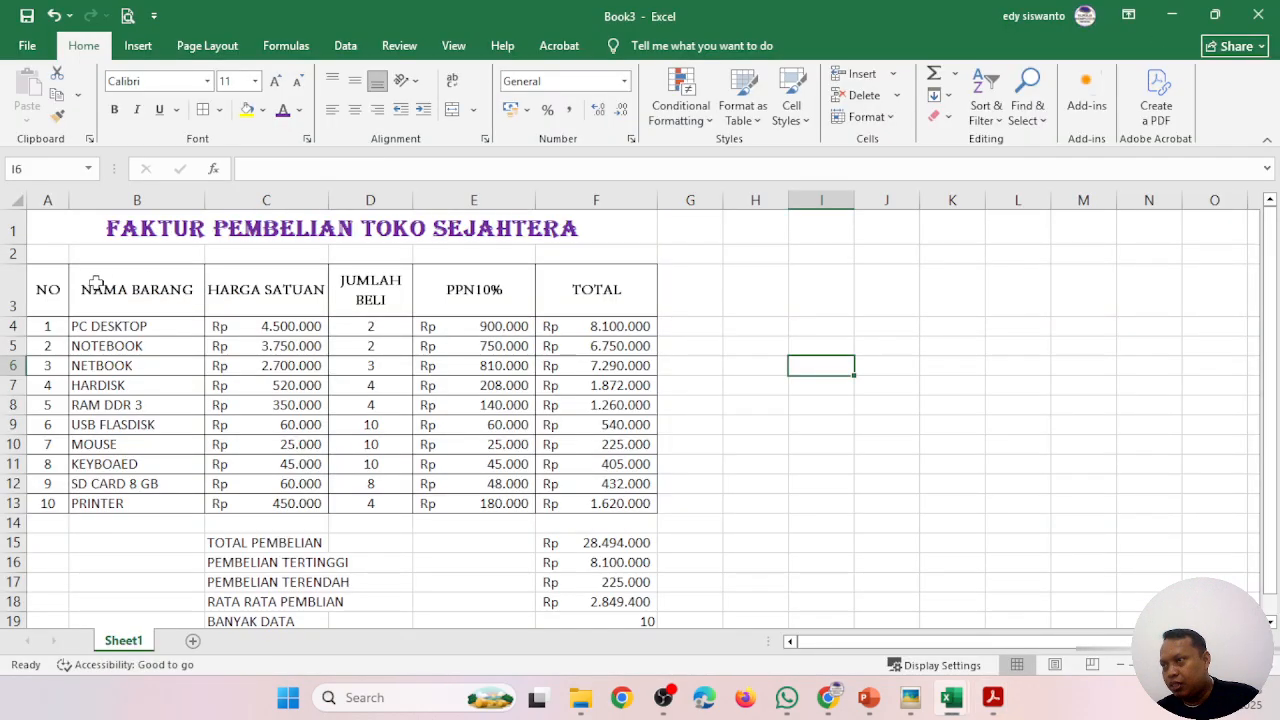
- Open the detailed border settings for the invoice table A3:F13 and set a double-line outline
drag(45, 288, 604, 505)
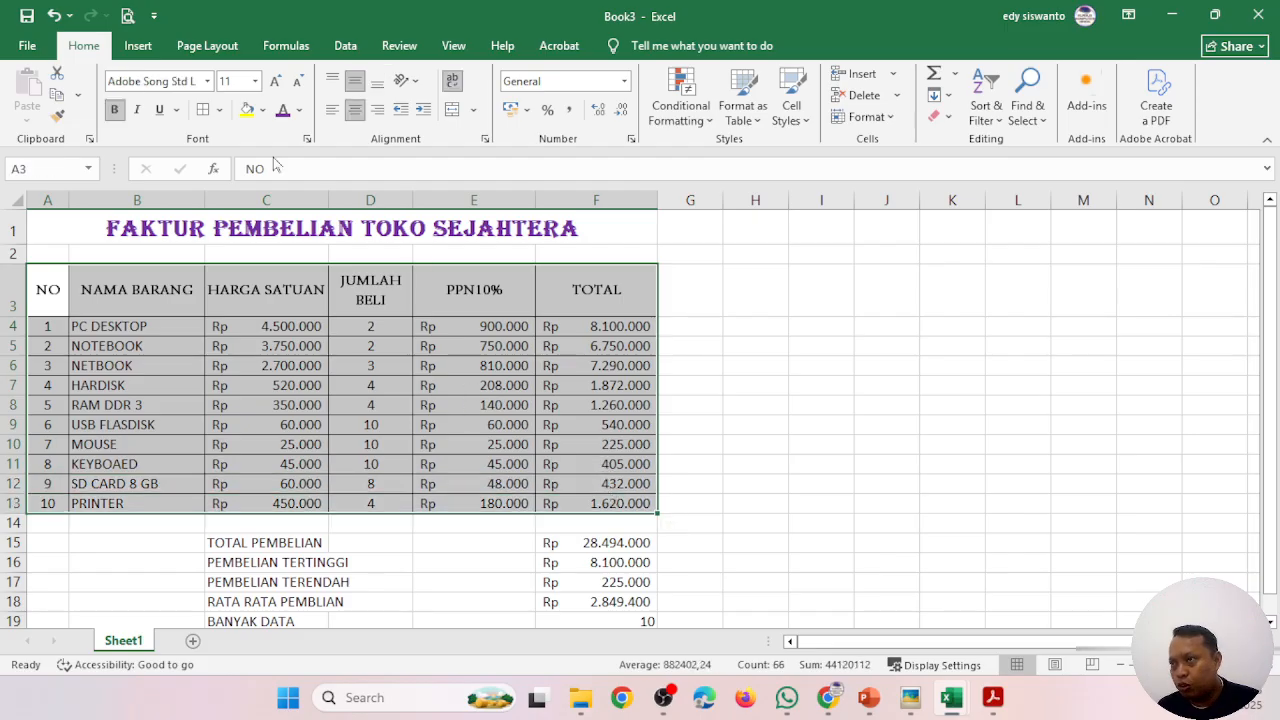
click(220, 110)
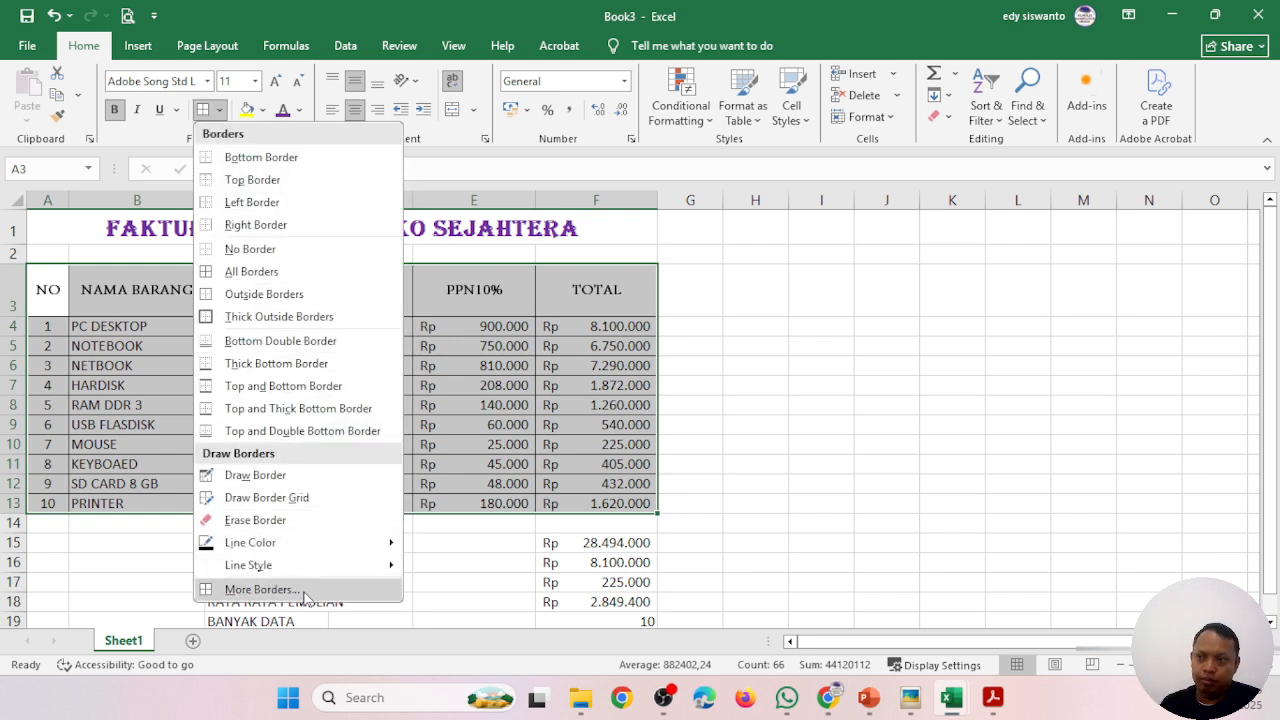
click(260, 589)
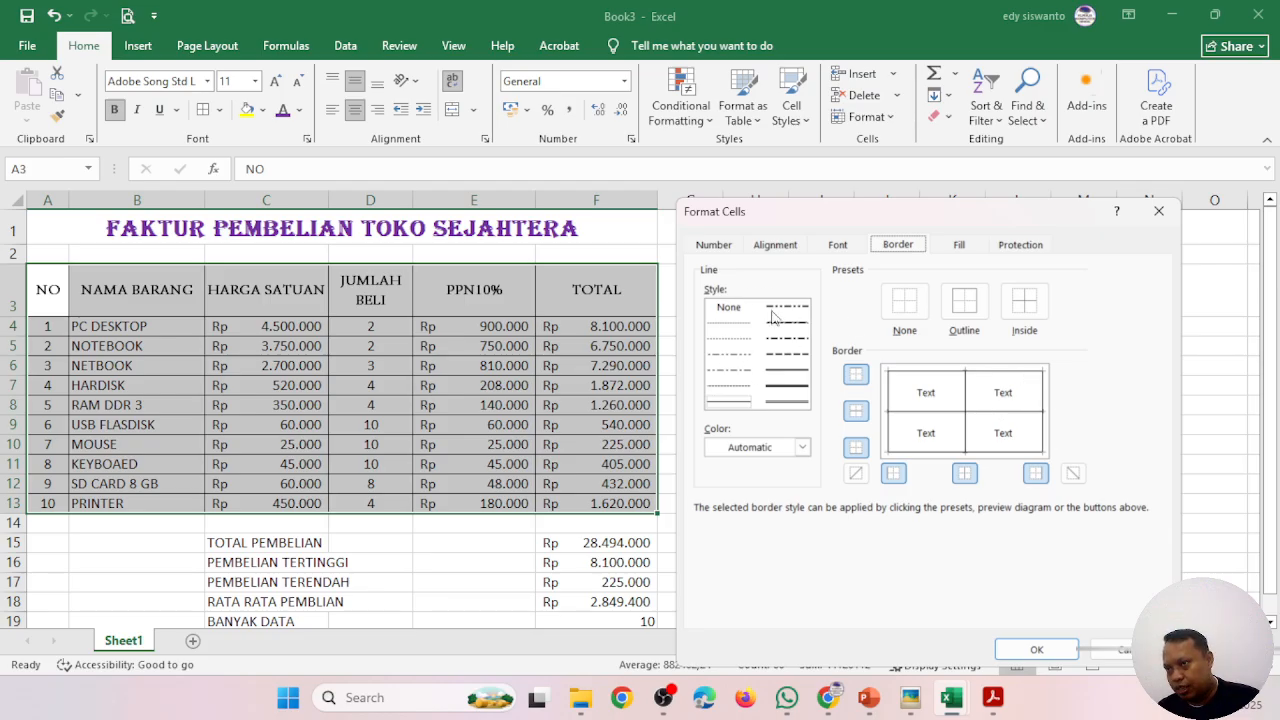
click(786, 404)
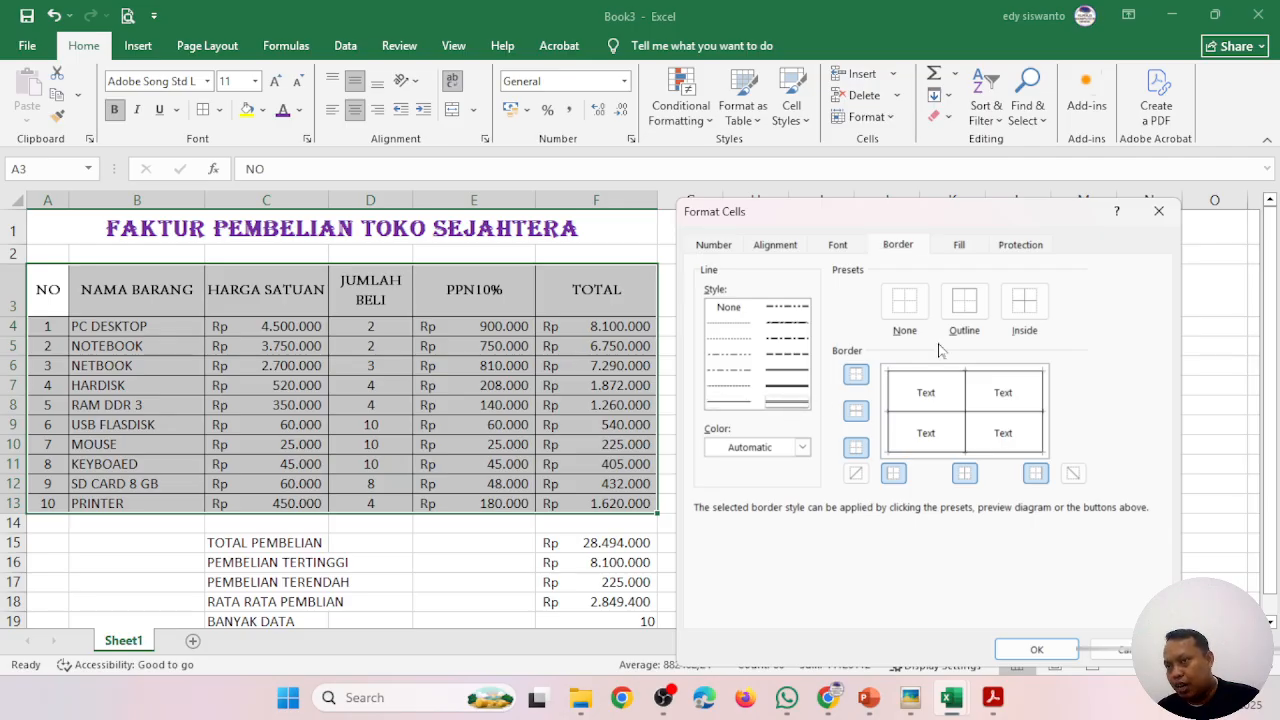
click(974, 302)
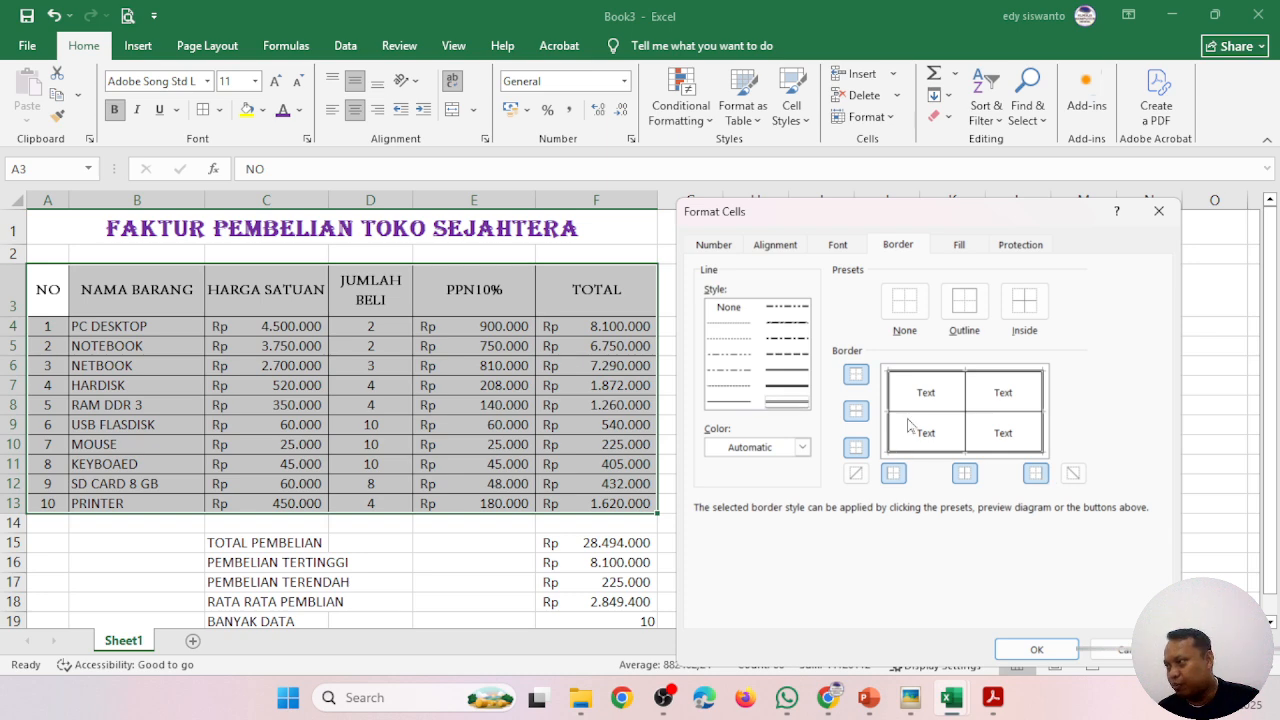
- Check the inner lines of the reference table in LATIHAN 2.pdf and return to the border settings in Excel
click(1005, 695)
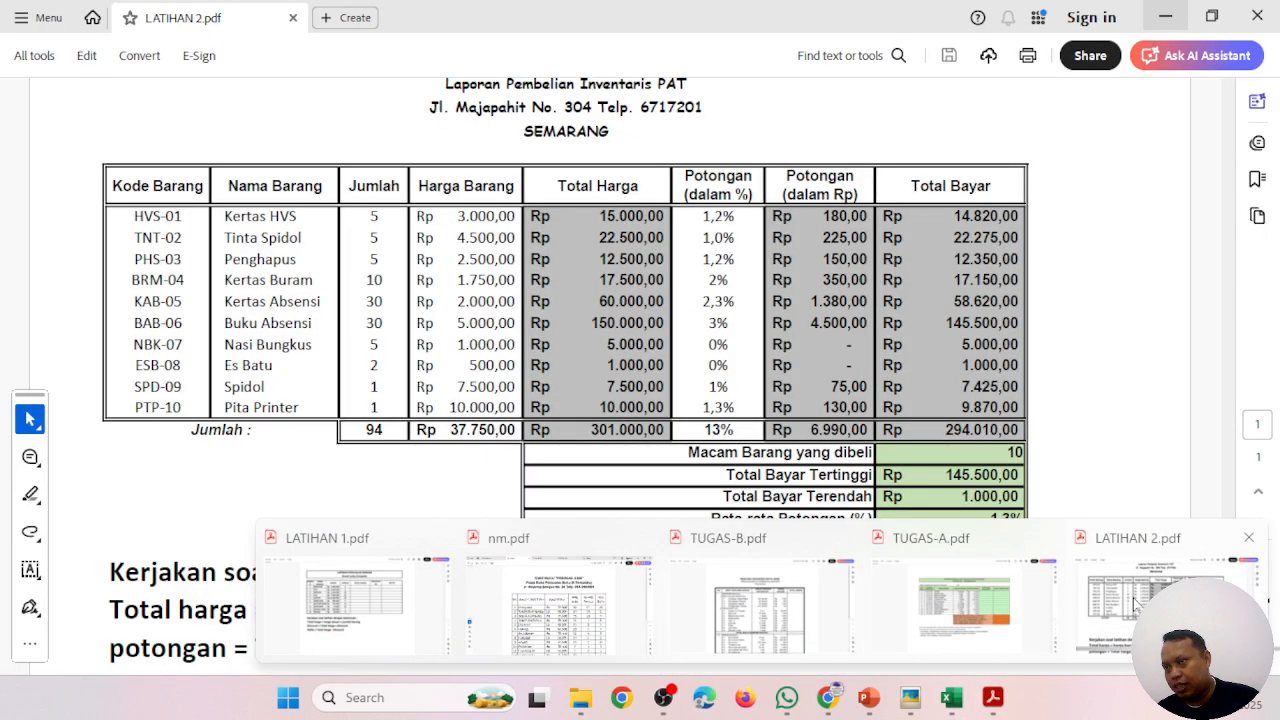
click(1135, 600)
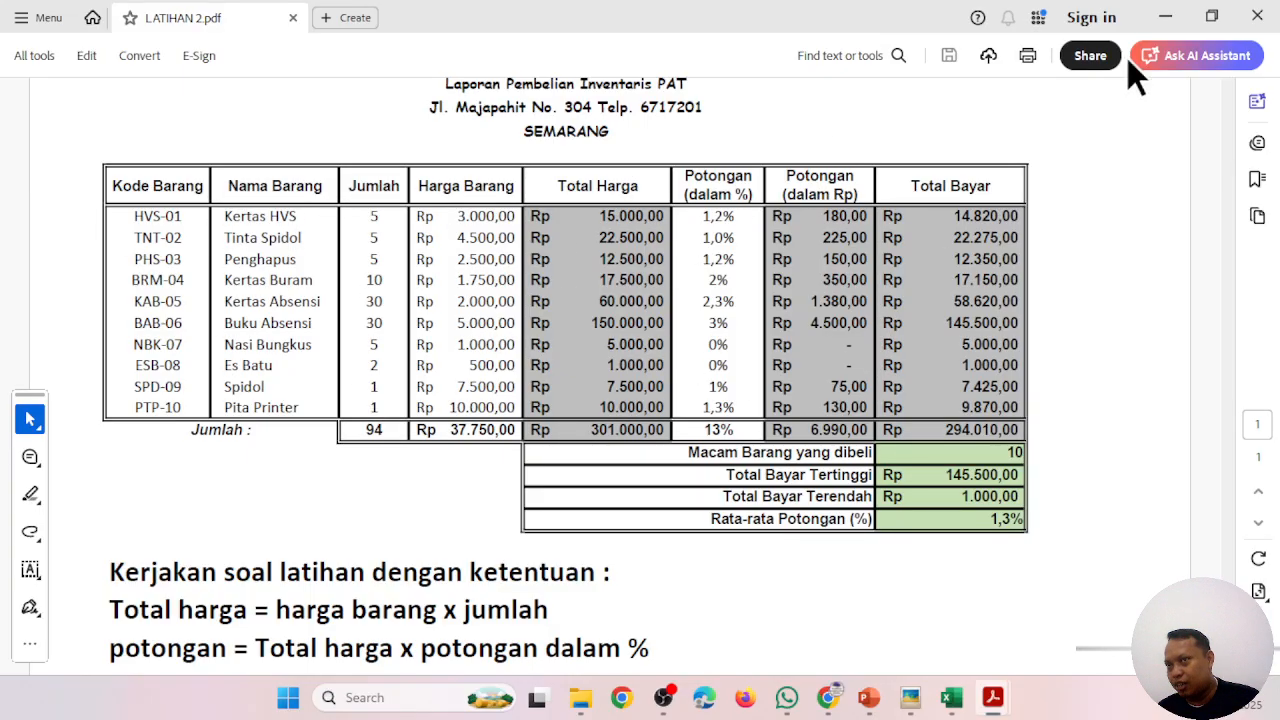
click(1165, 17)
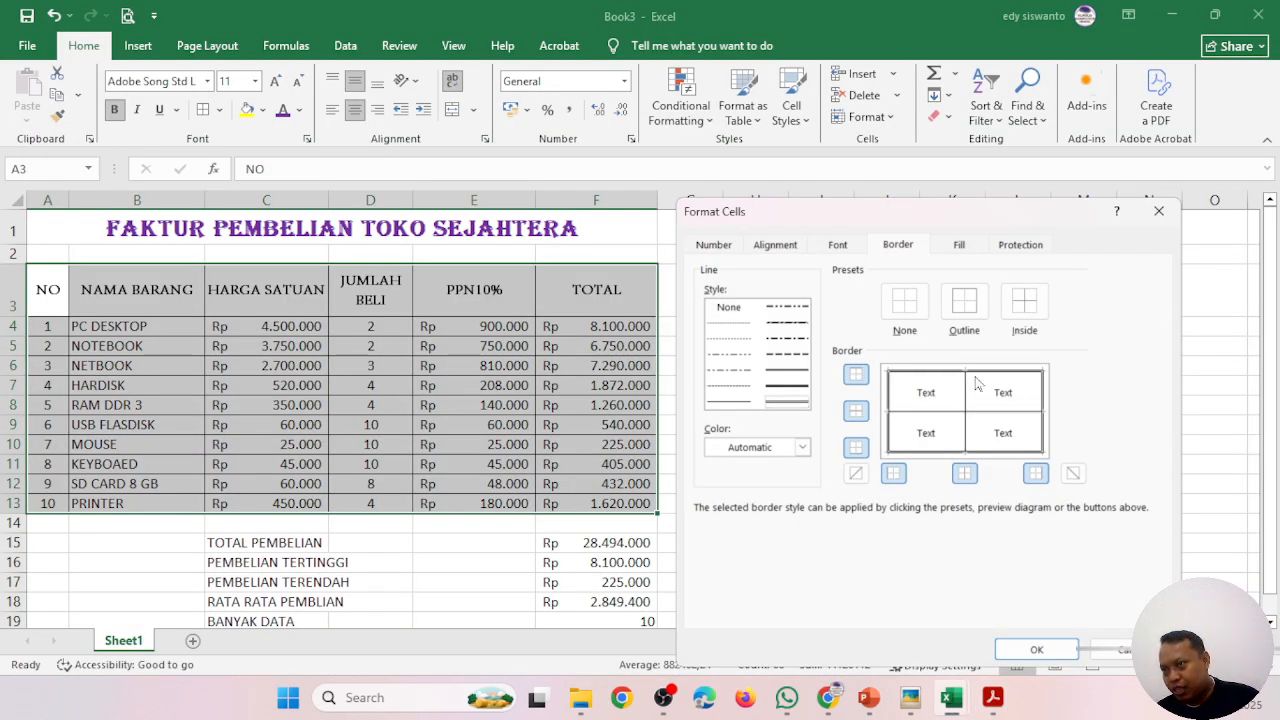
- Give the invoice table thick inner vertical lines, remove its inner horizontal lines and apply the borders
click(787, 386)
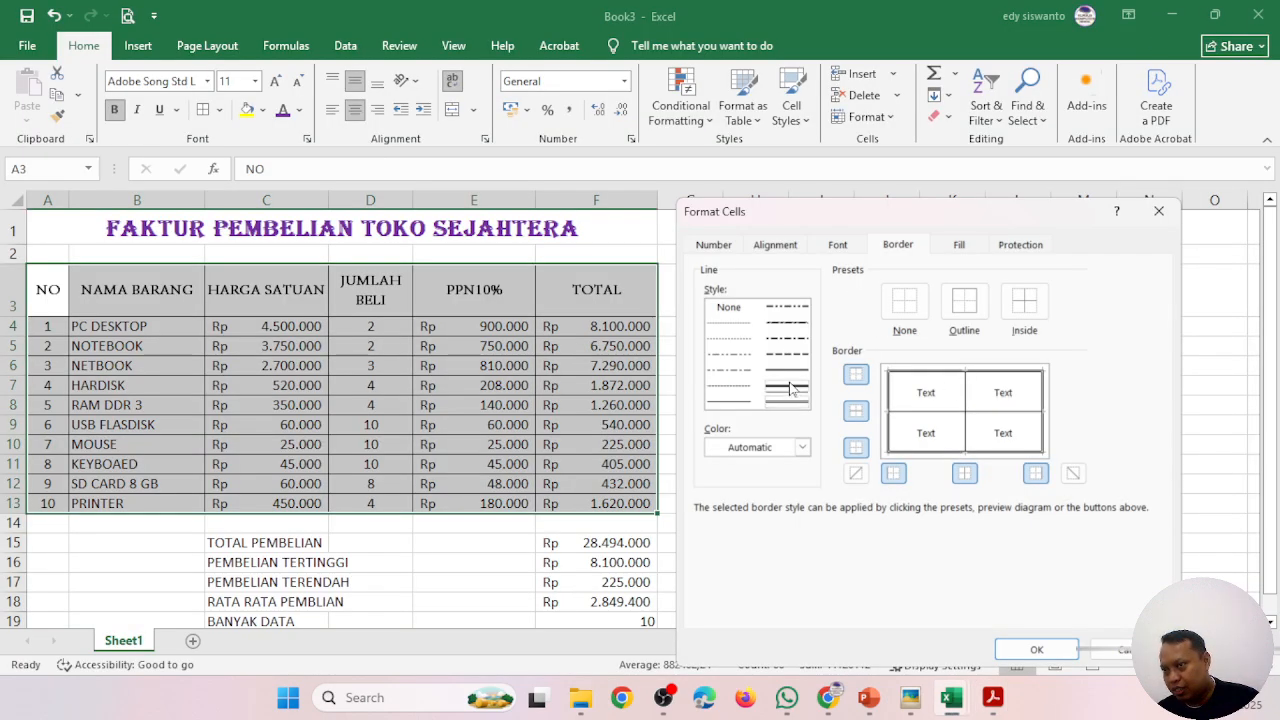
click(968, 397)
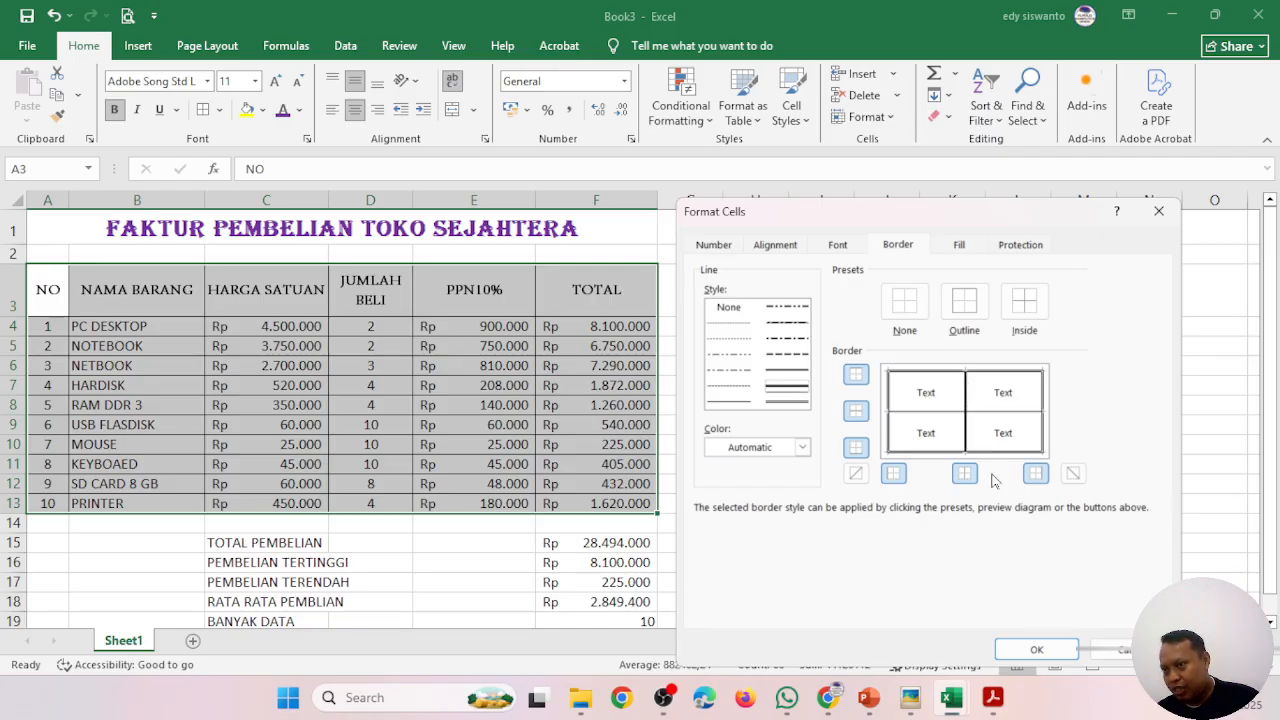
click(927, 413)
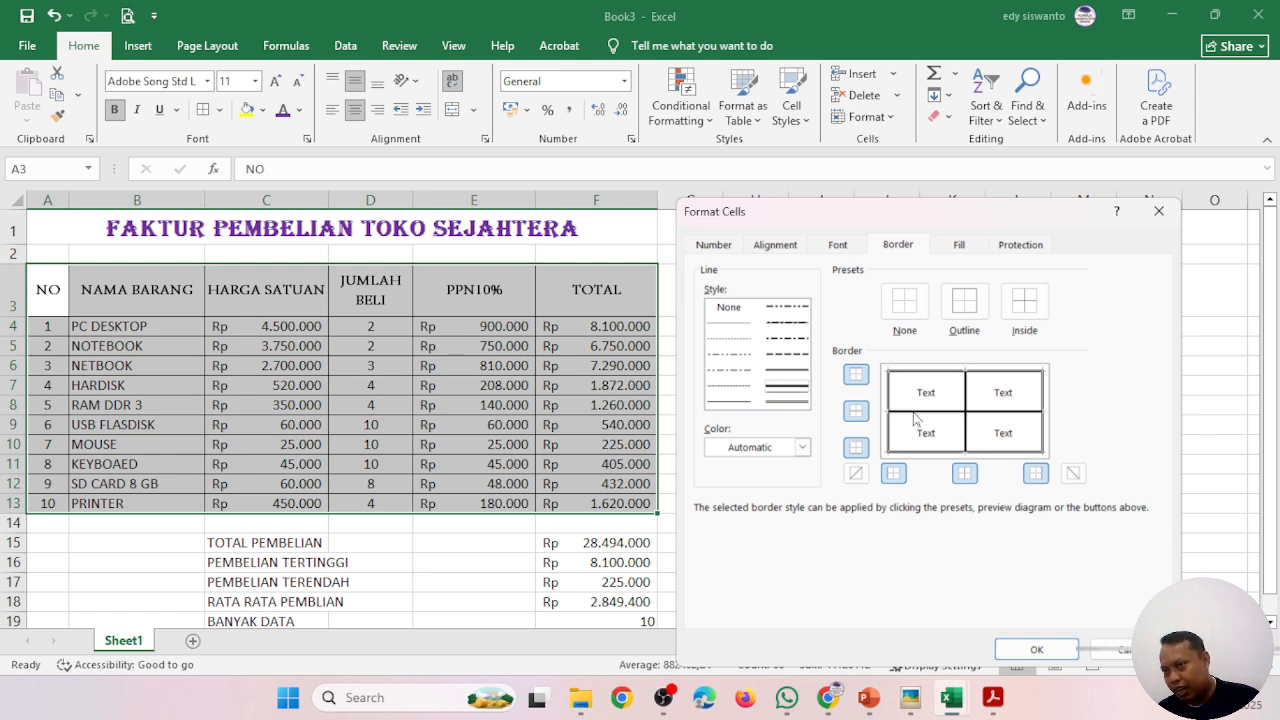
click(927, 414)
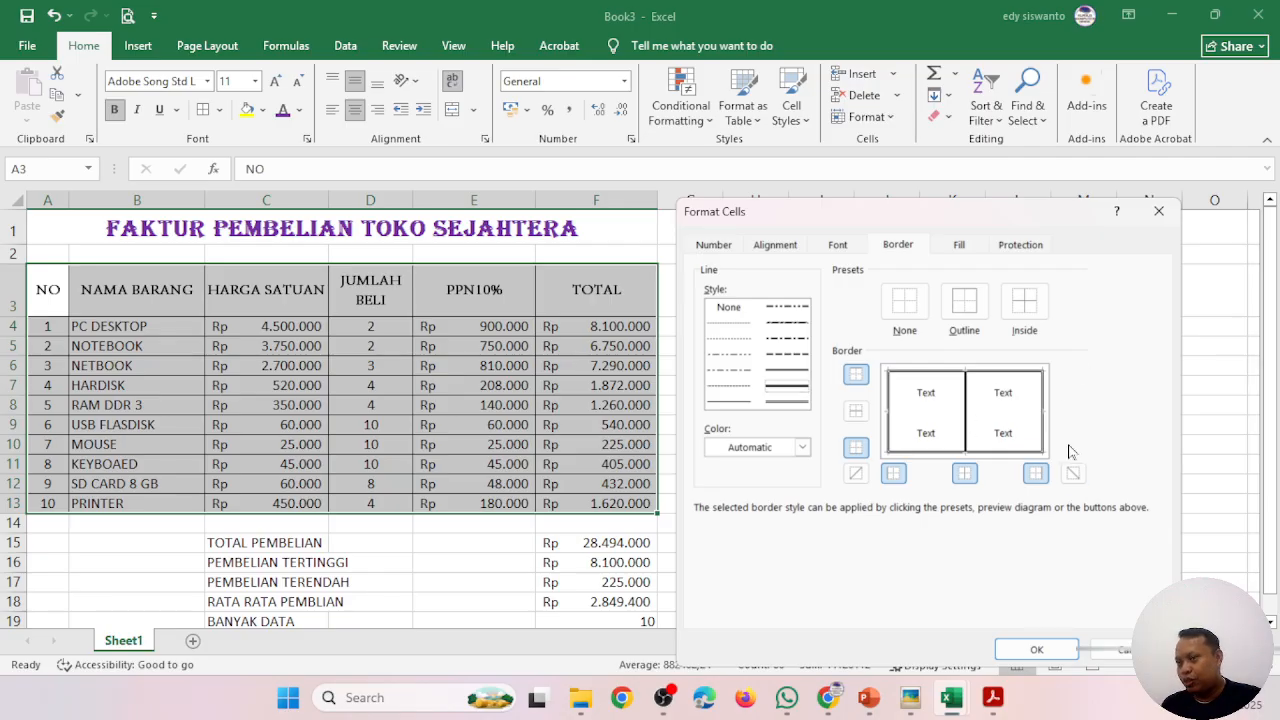
click(1037, 650)
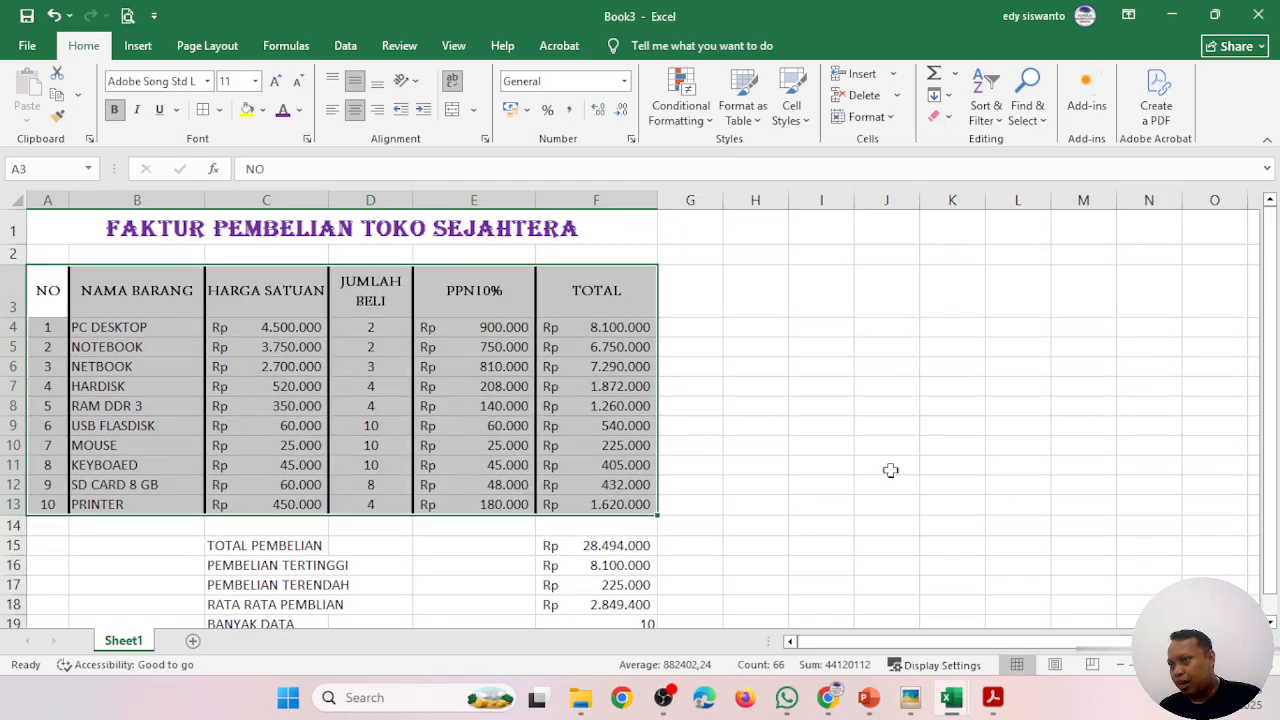
click(218, 362)
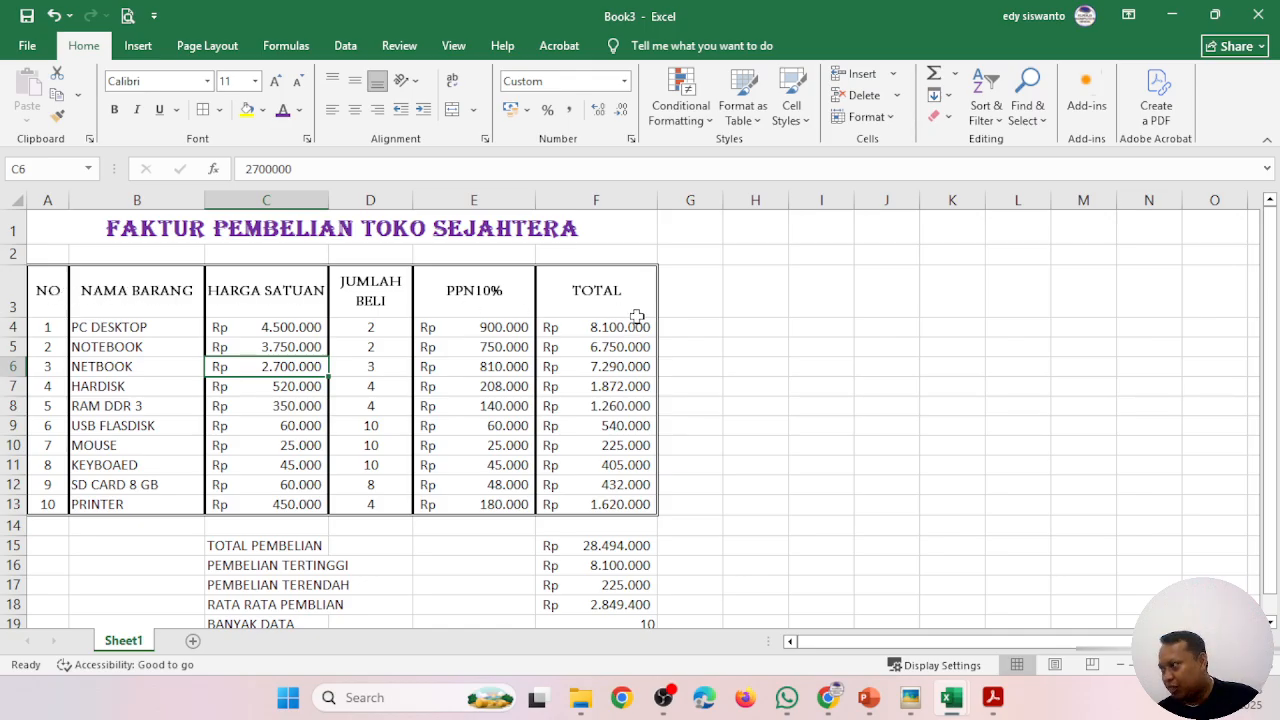
- Check the header row's borders in LATIHAN 2.pdf and return to the Excel workbook
mouse_move(992, 706)
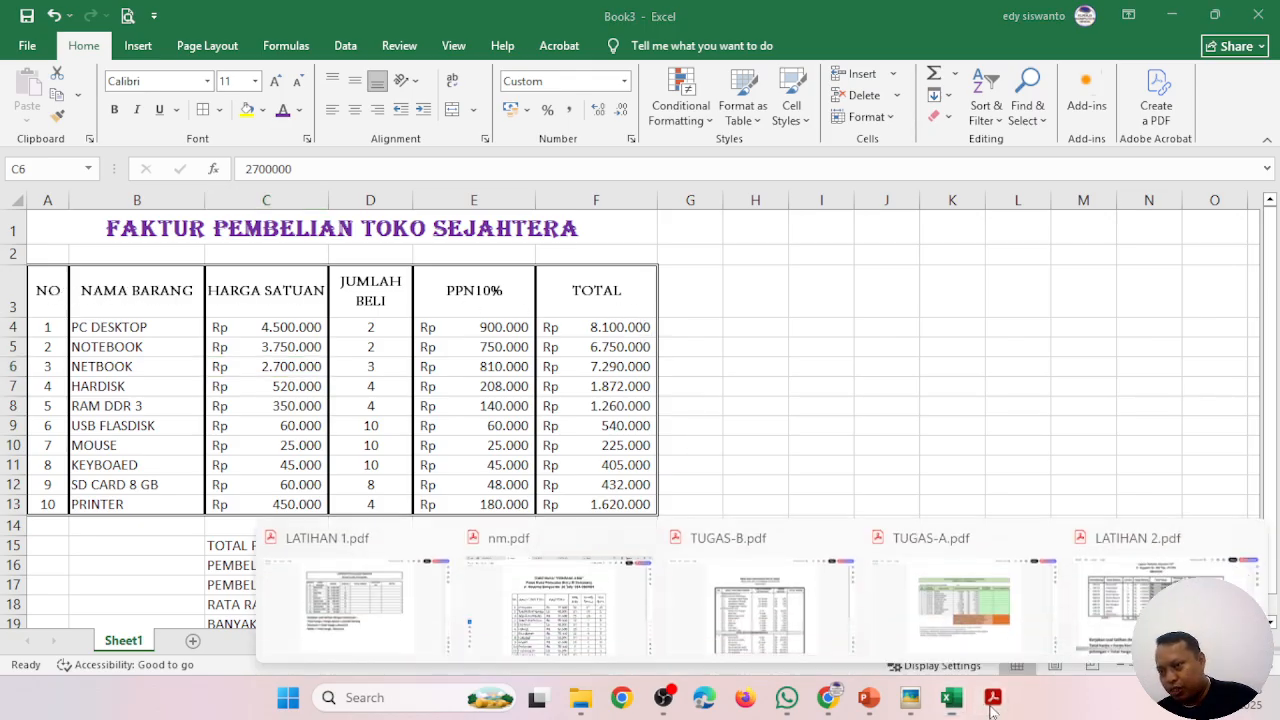
click(1047, 537)
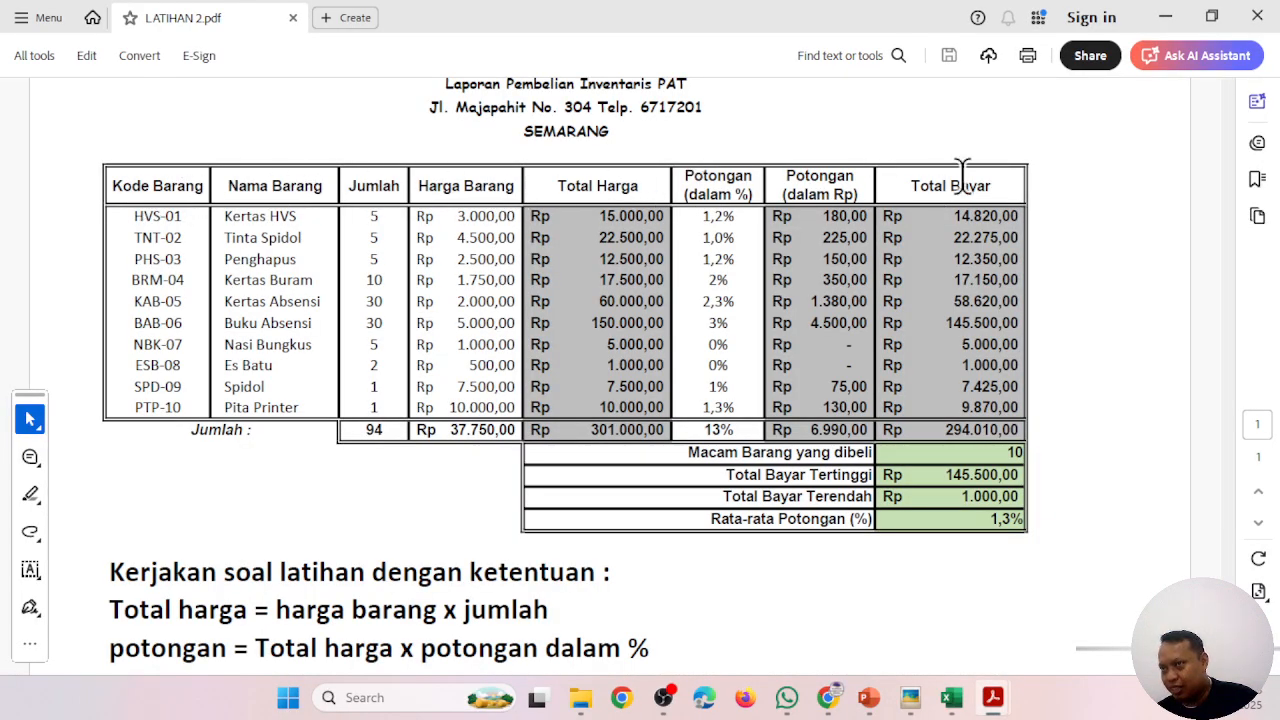
click(1166, 17)
- Add a double-line bottom border to the invoice table's header row A3:F3
drag(48, 296, 605, 289)
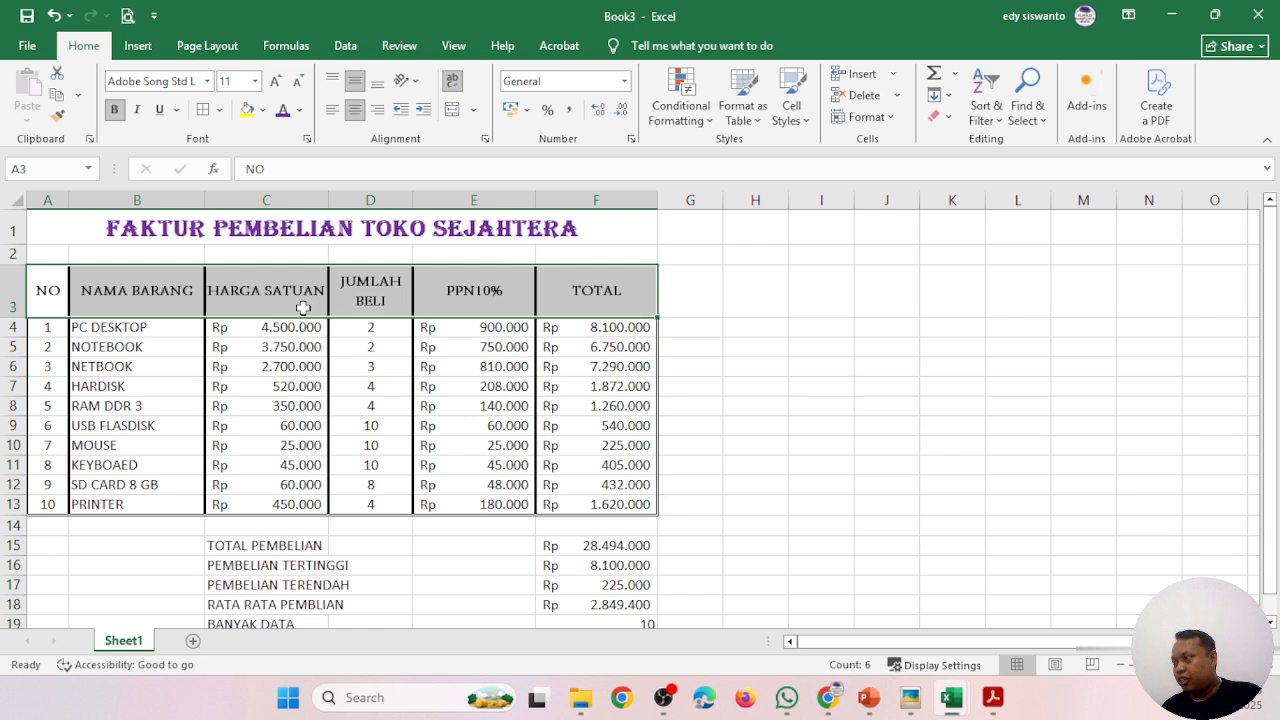
click(204, 111)
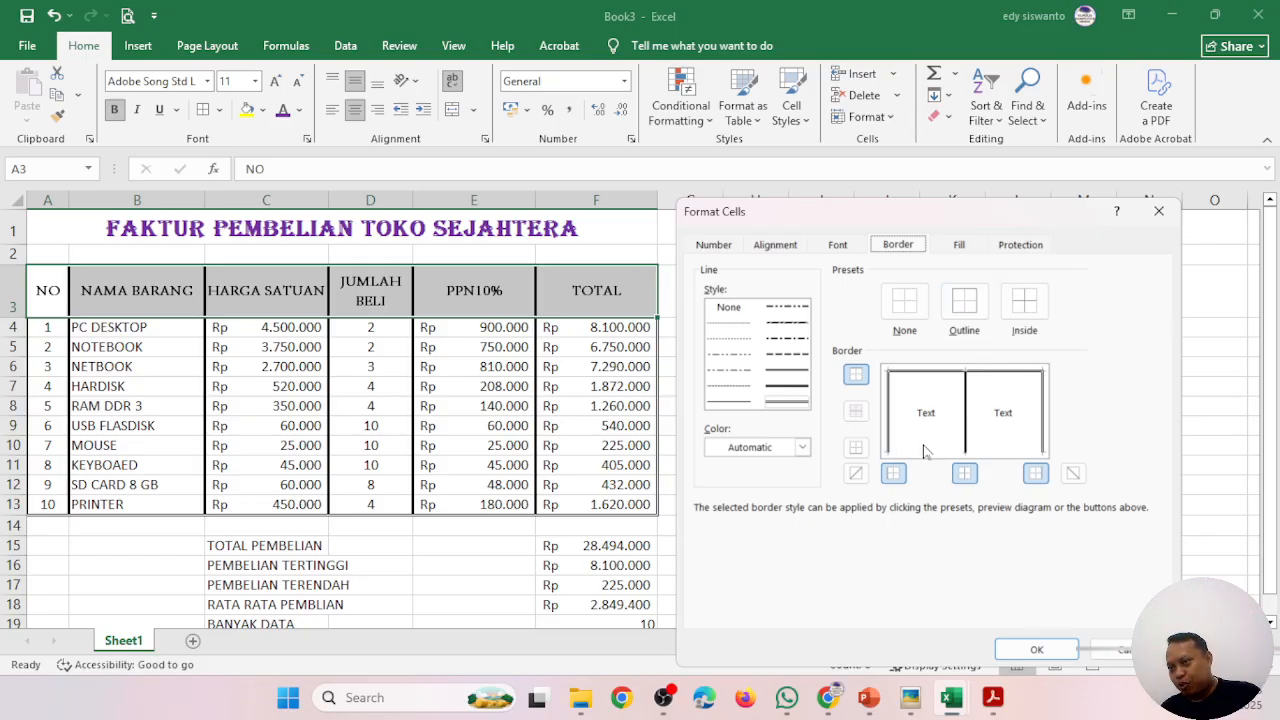
click(786, 405)
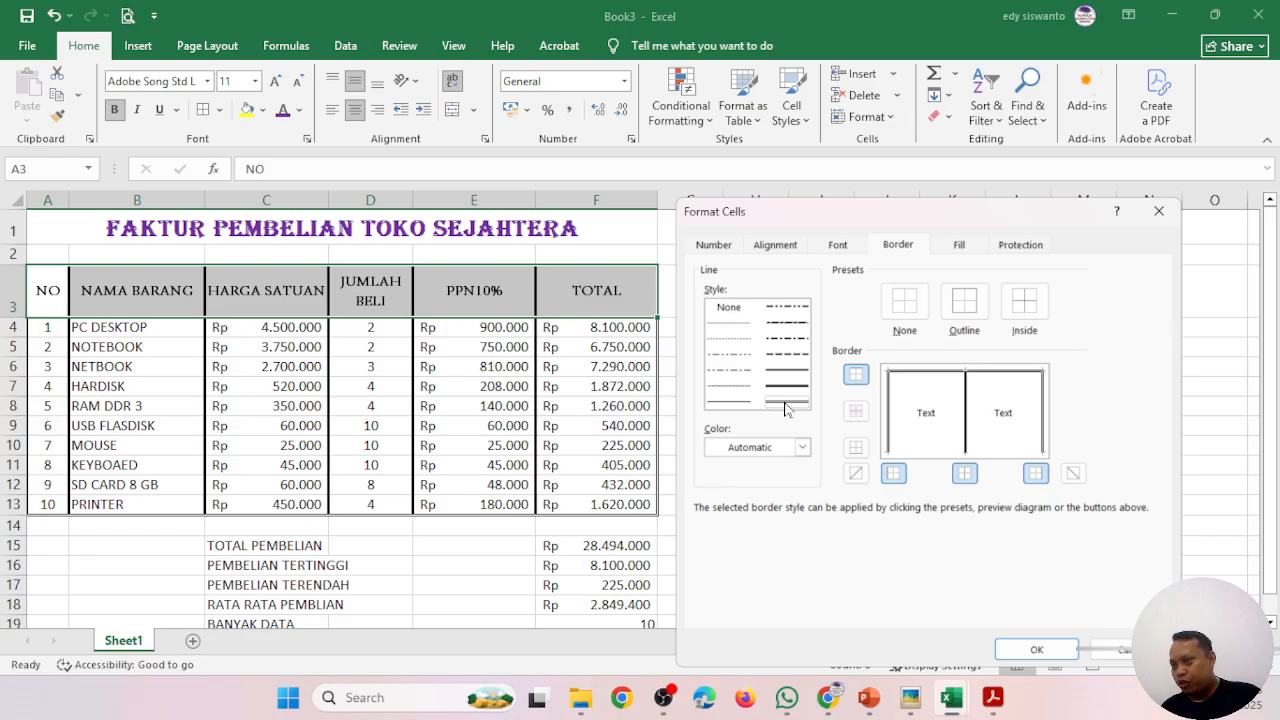
click(940, 452)
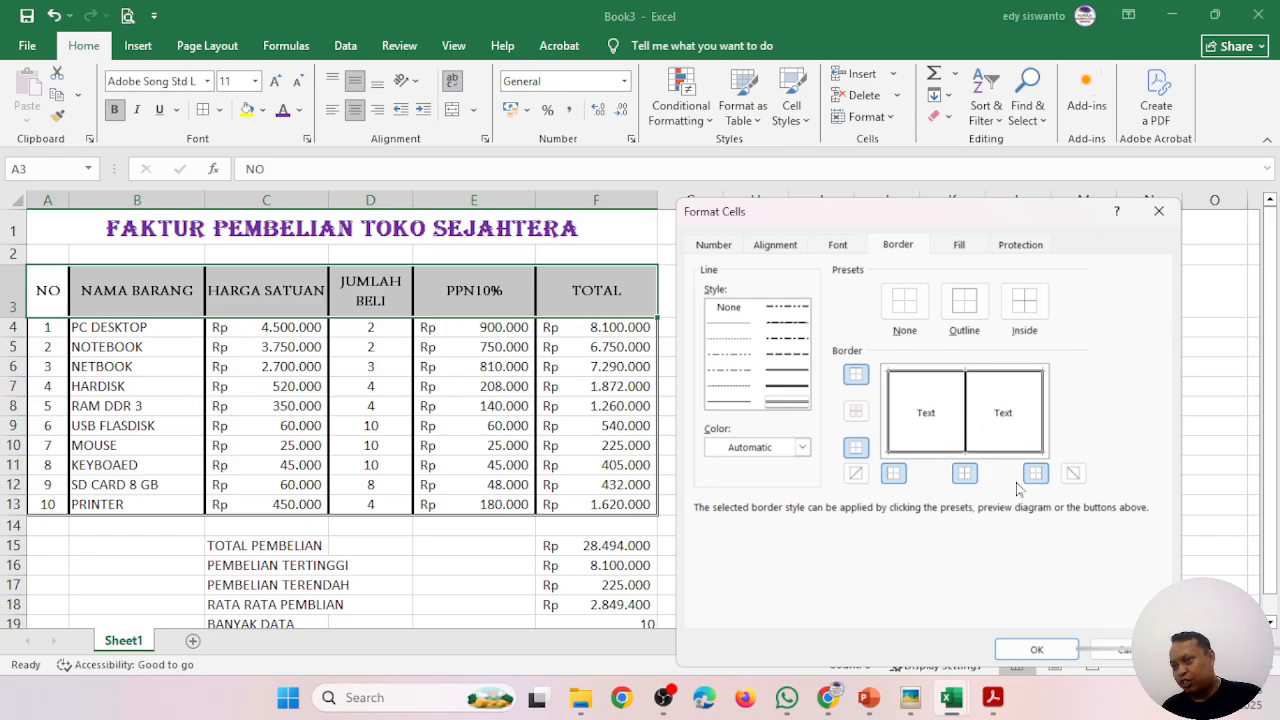
click(1036, 650)
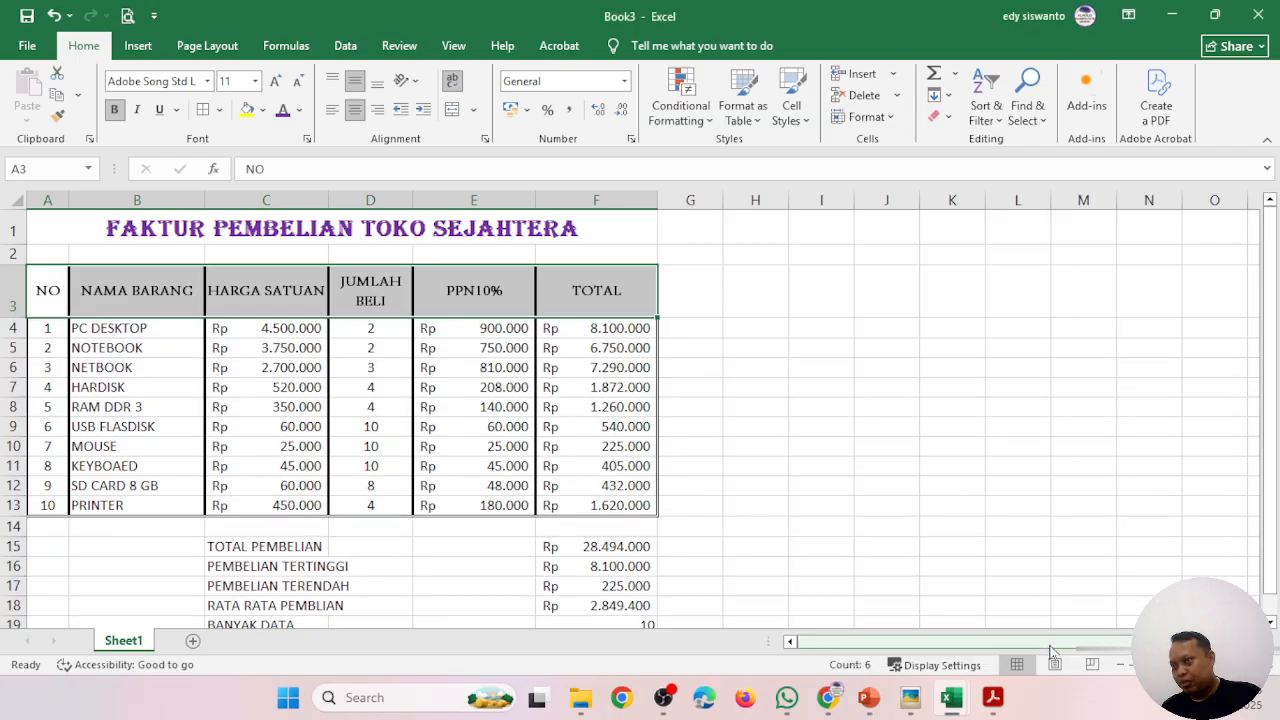
click(926, 388)
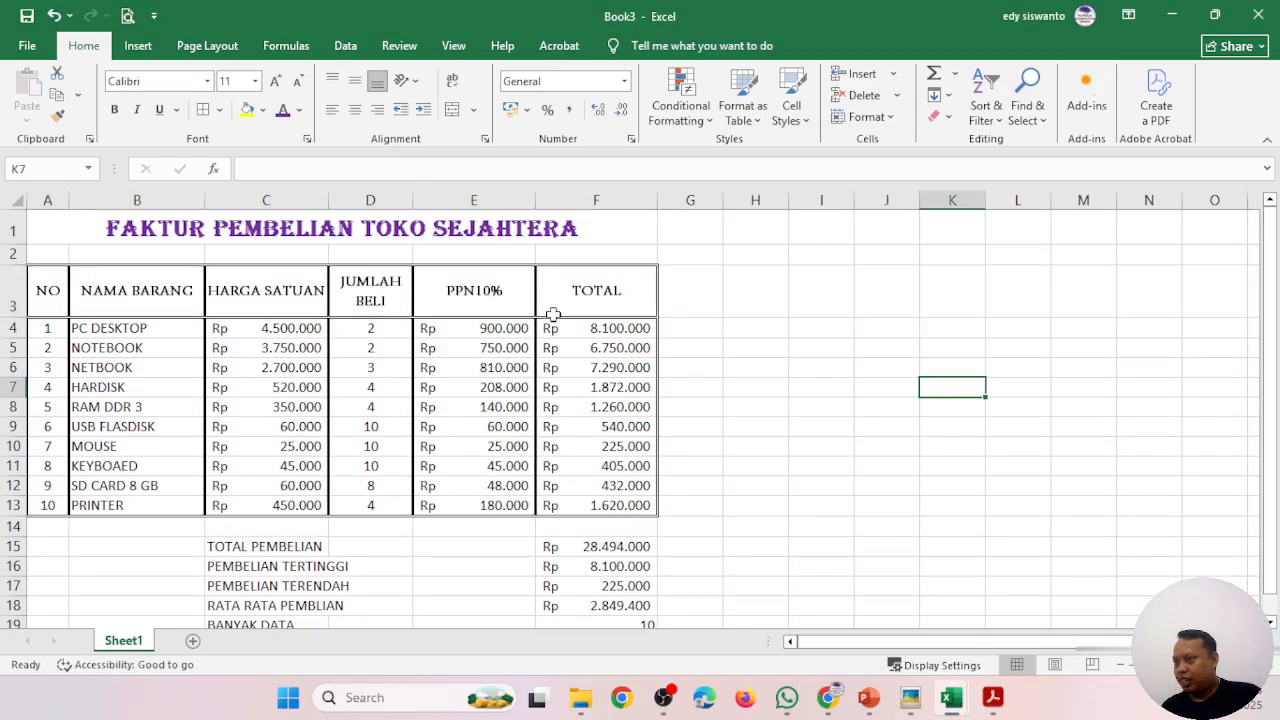
click(905, 350)
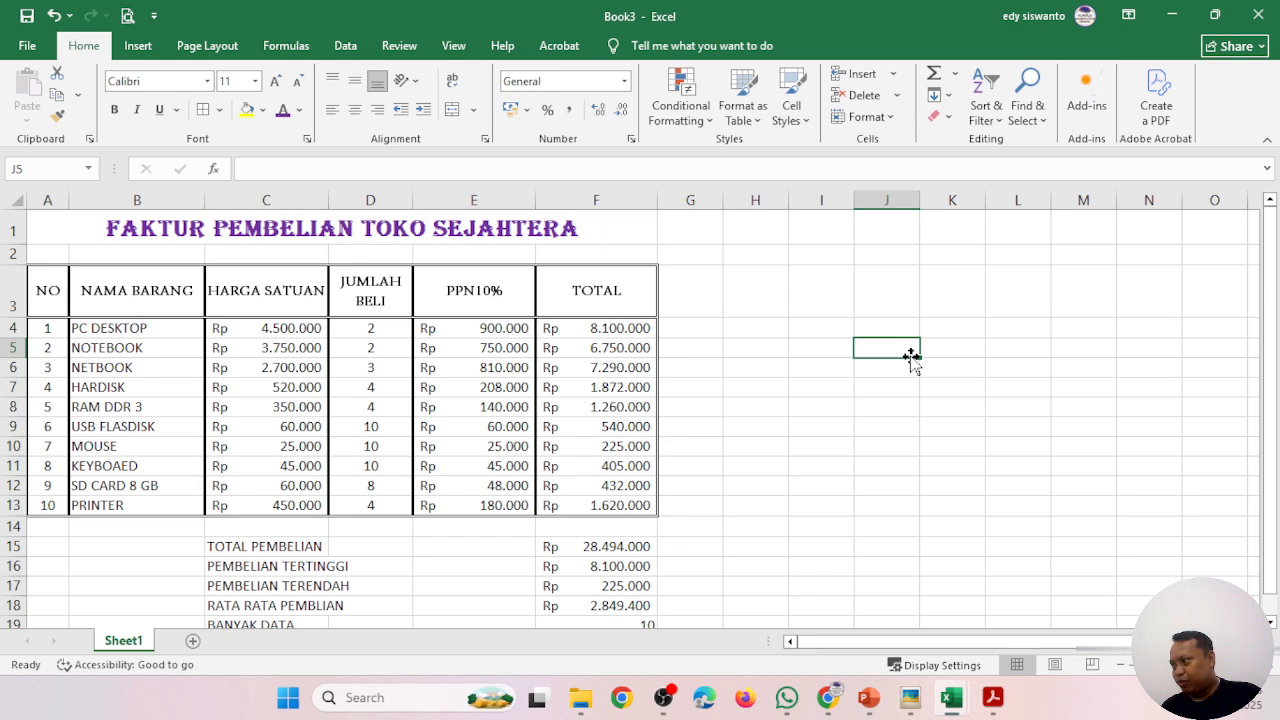
- Preview the invoice's printout, start saving the workbook and browse to the student's own folder on KURSUS (D:)
click(126, 17)
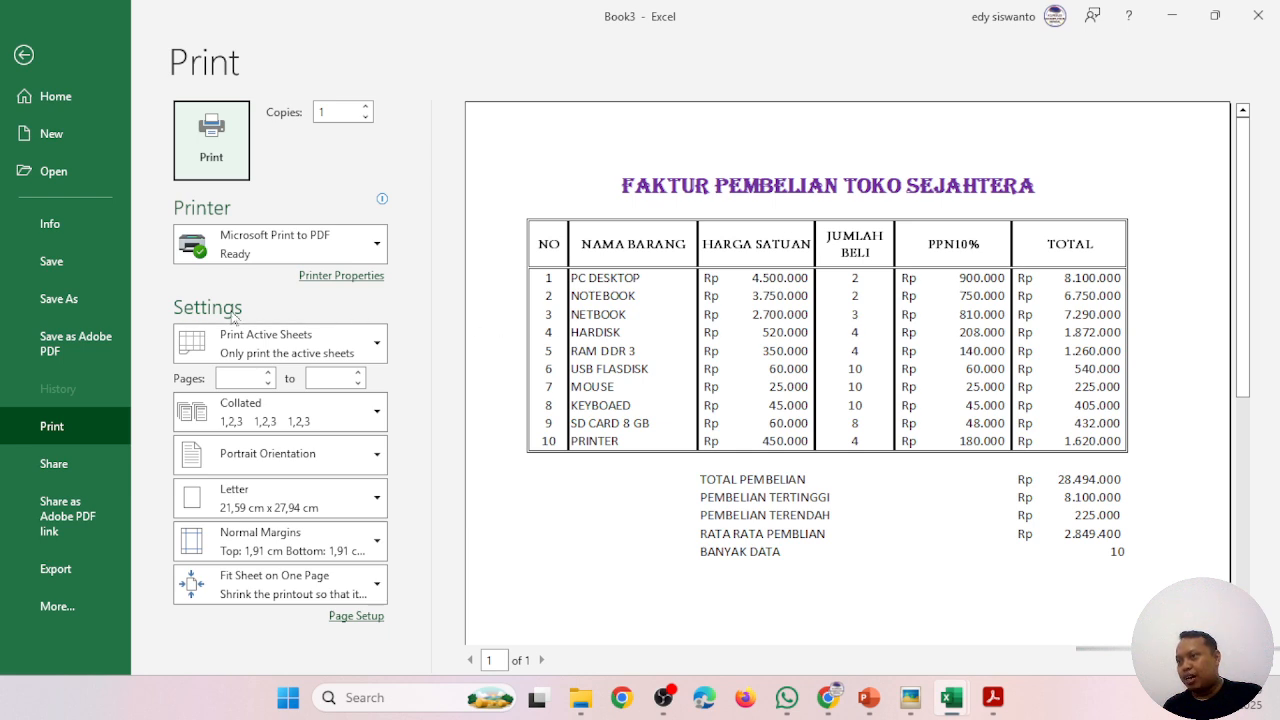
click(81, 265)
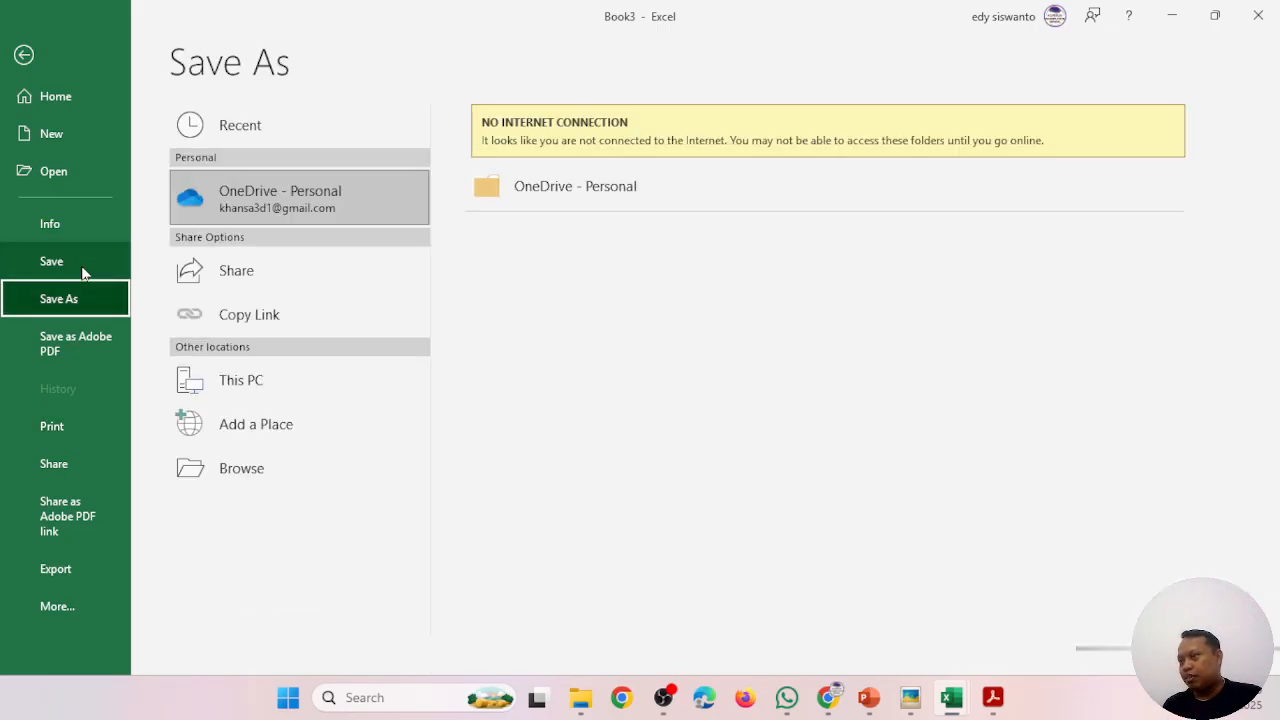
click(269, 469)
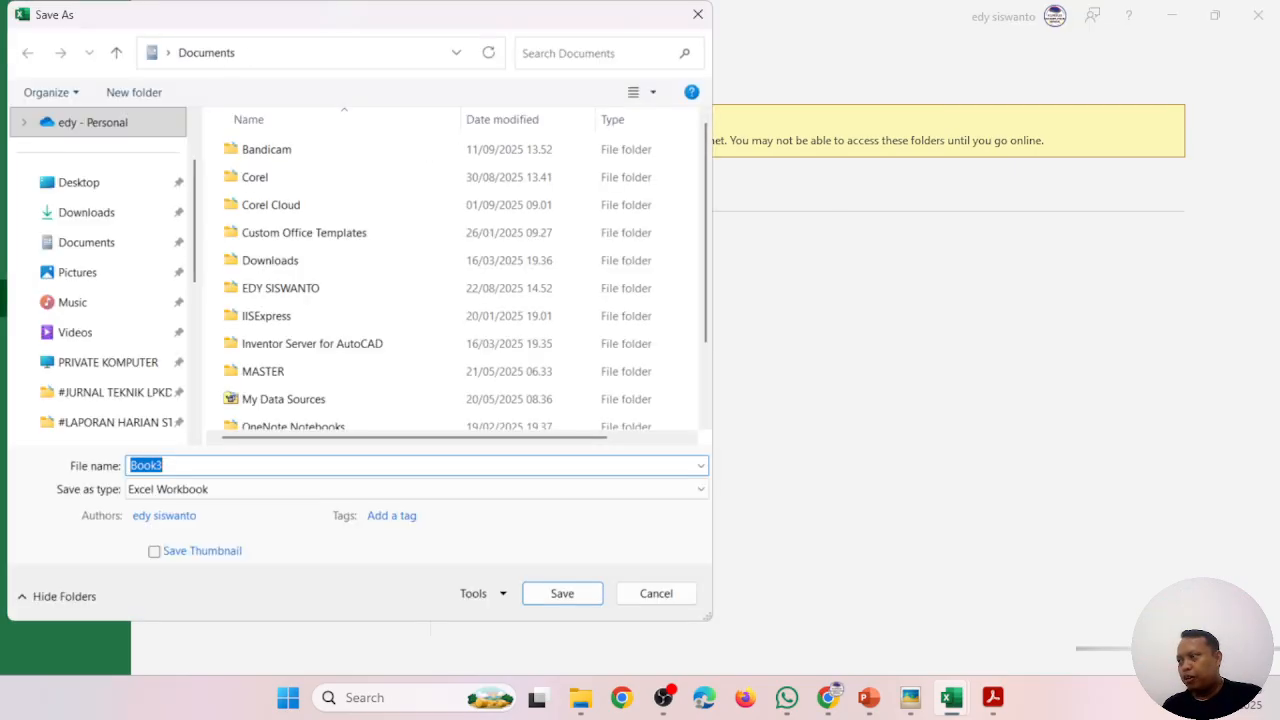
scroll(176, 338, down, 2)
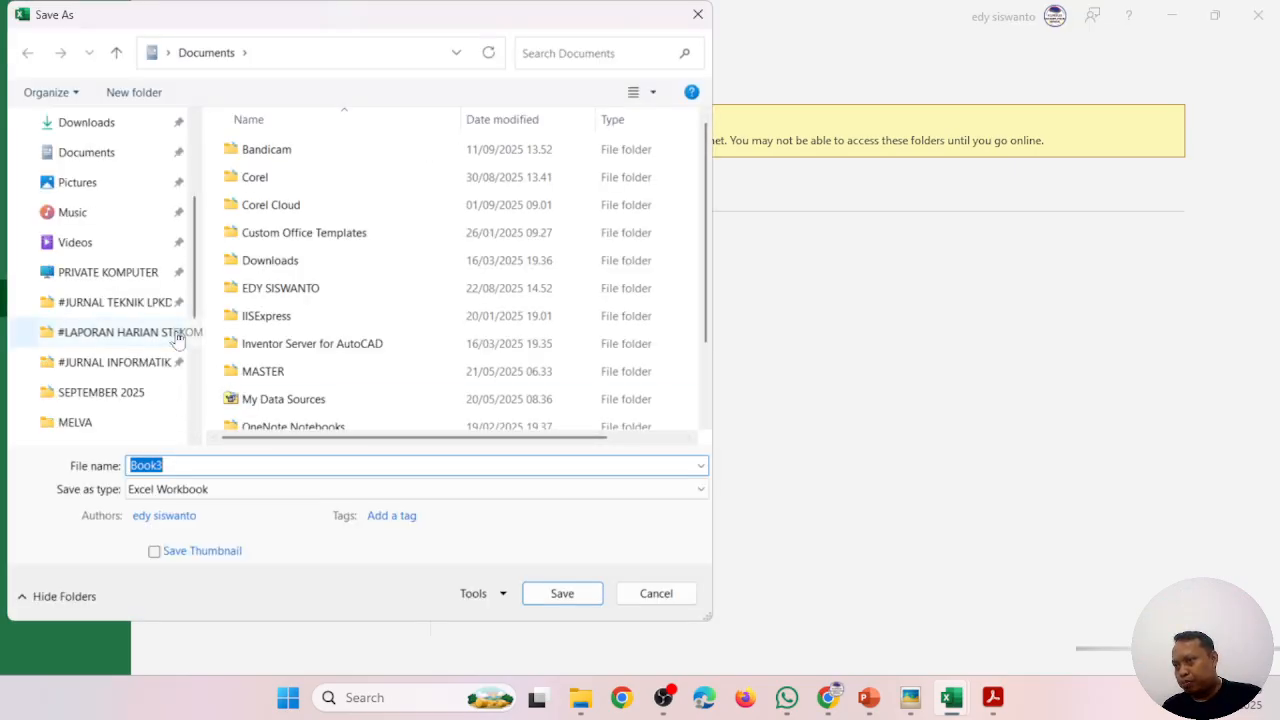
scroll(176, 338, down, 3)
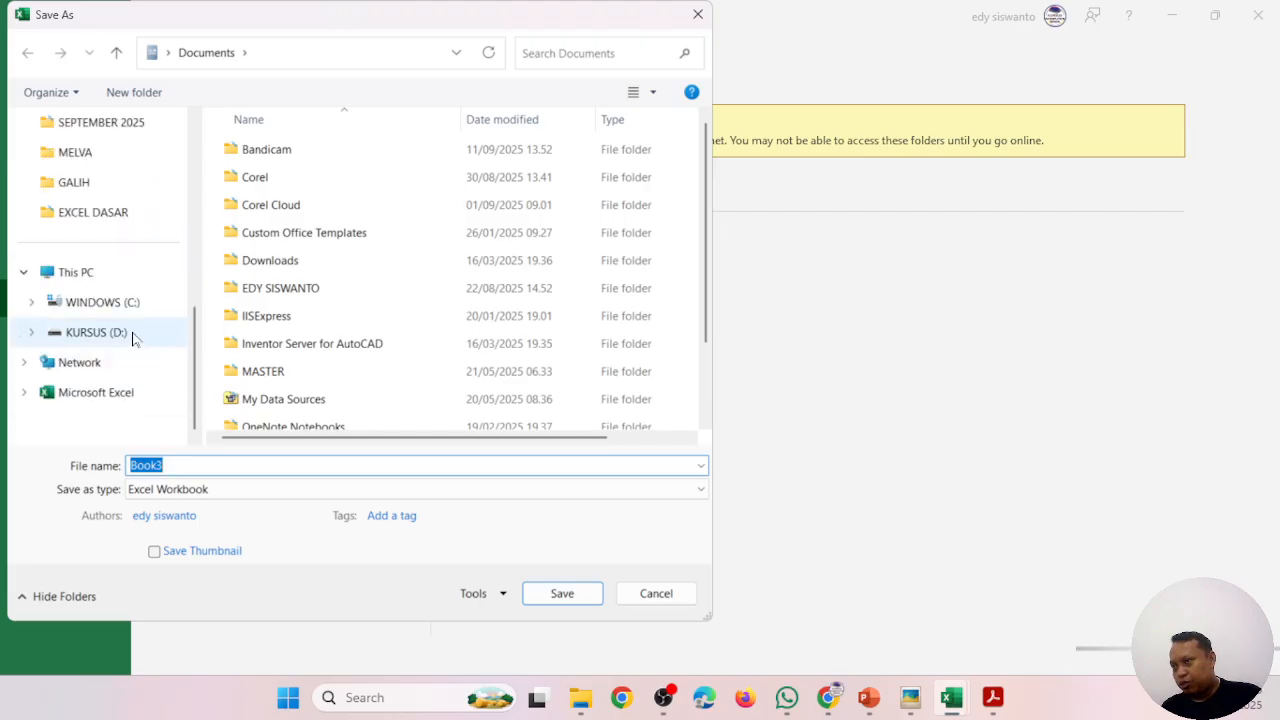
click(130, 338)
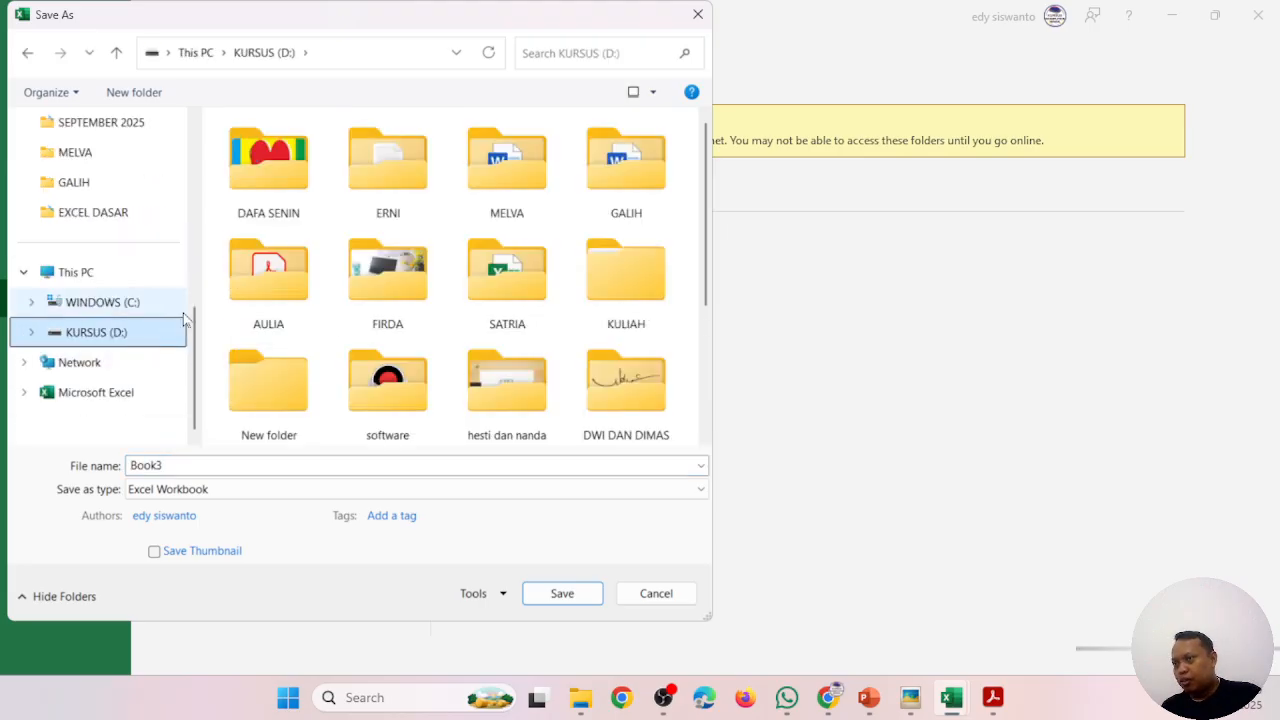
double_click(505, 170)
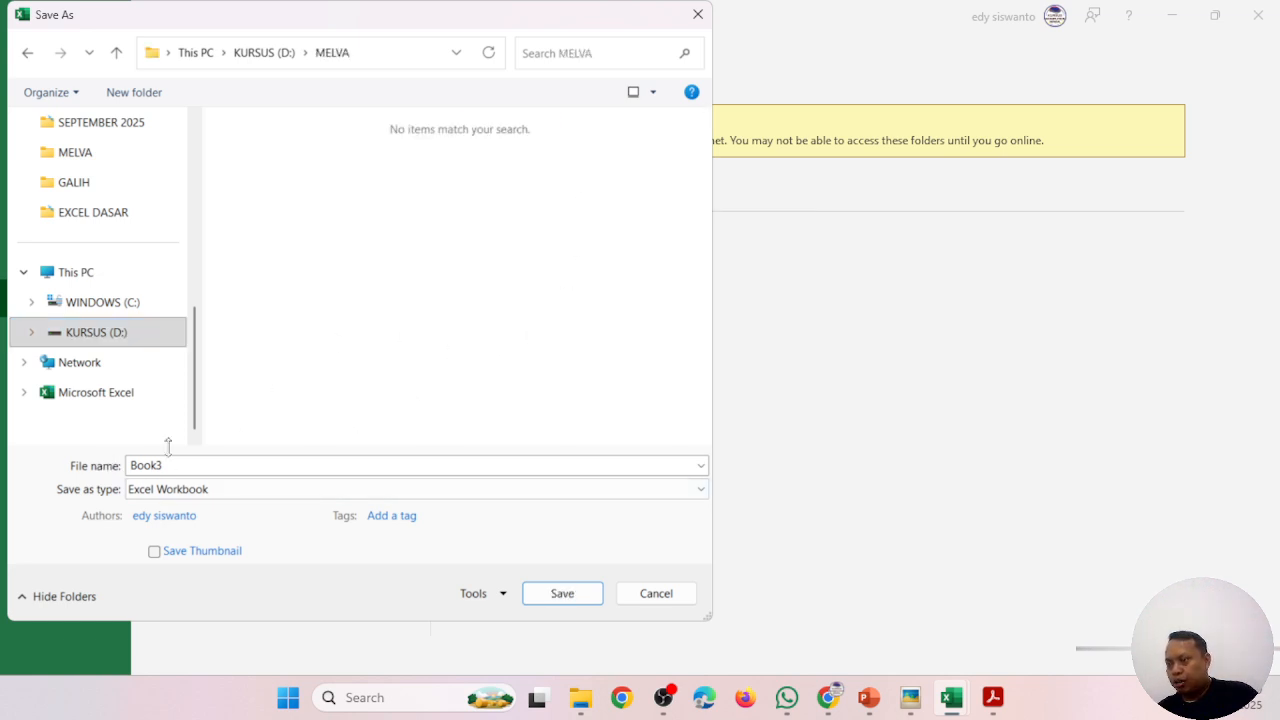
- Save the workbook as an Excel Workbook named EXCEL, followed by the student's first name and 1
double_click(140, 465)
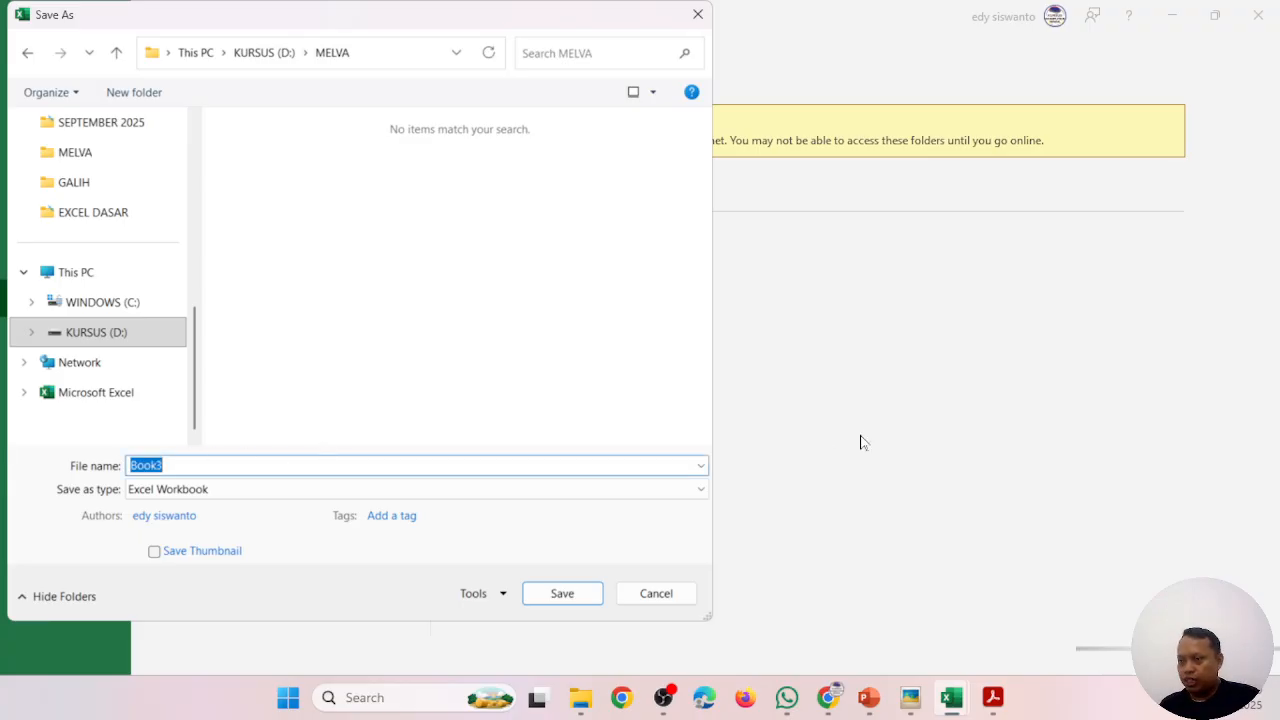
text(EXCEL)
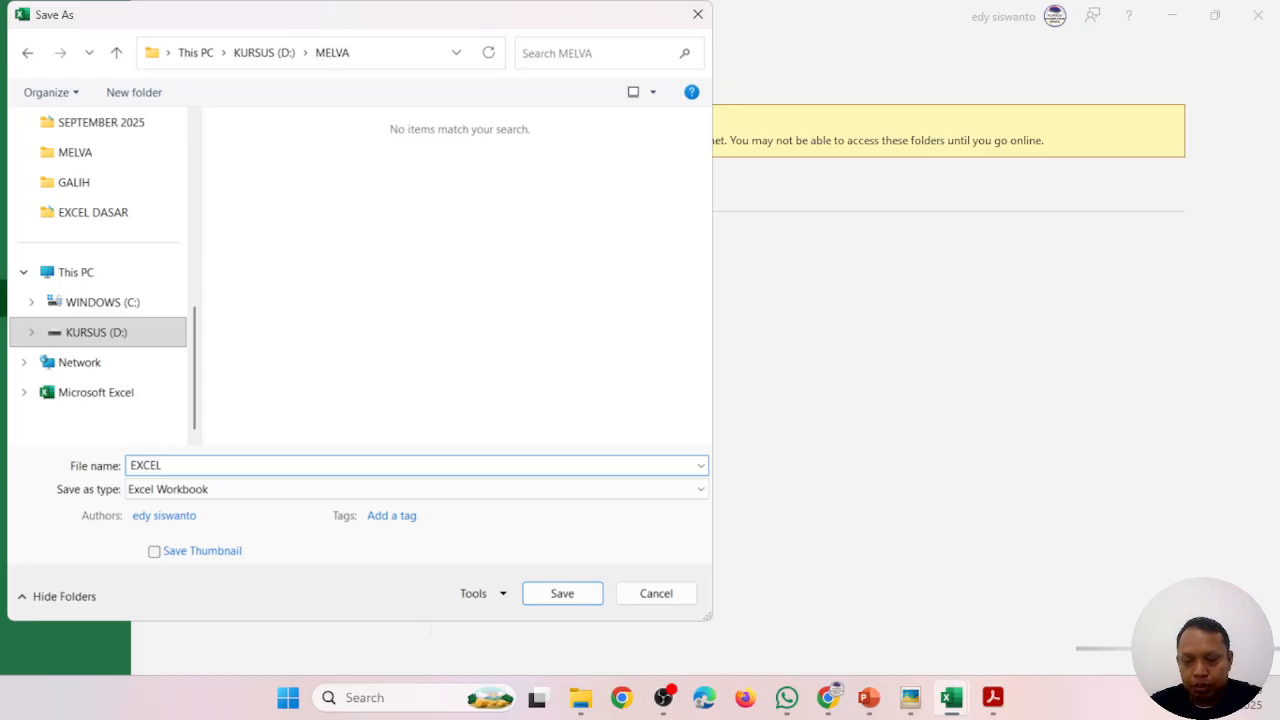
text( MELVA 1)
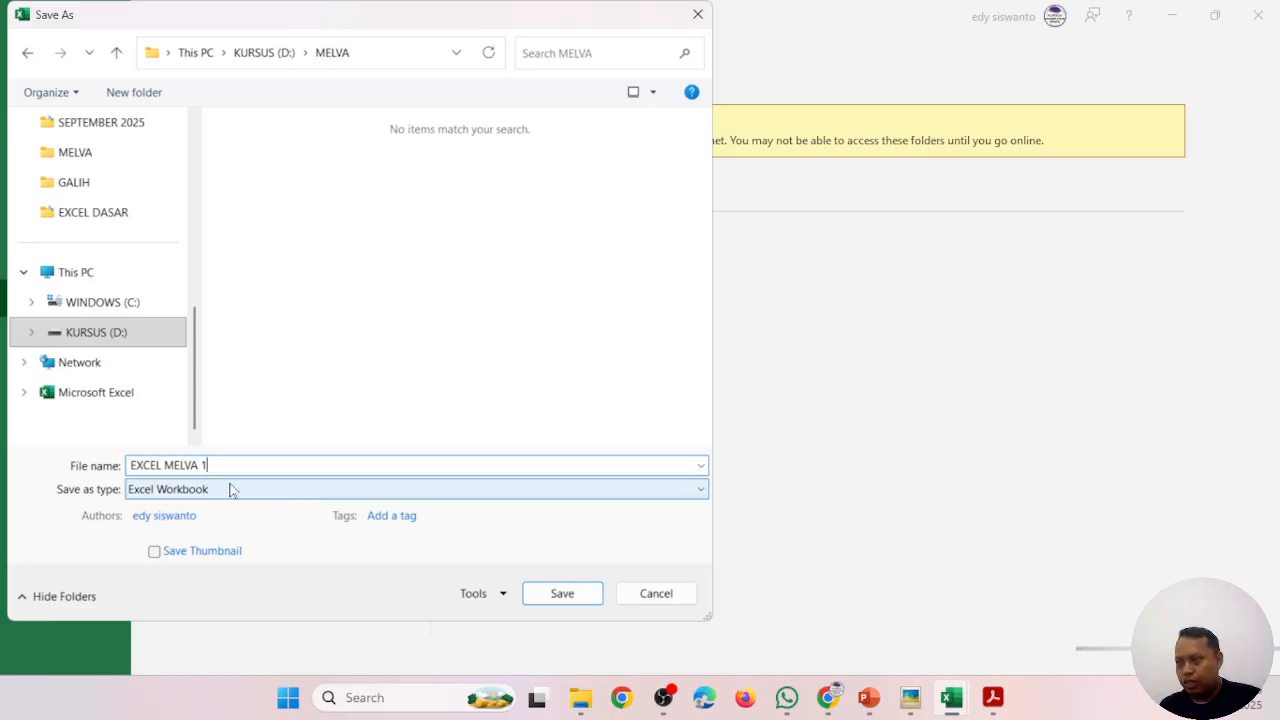
click(562, 594)
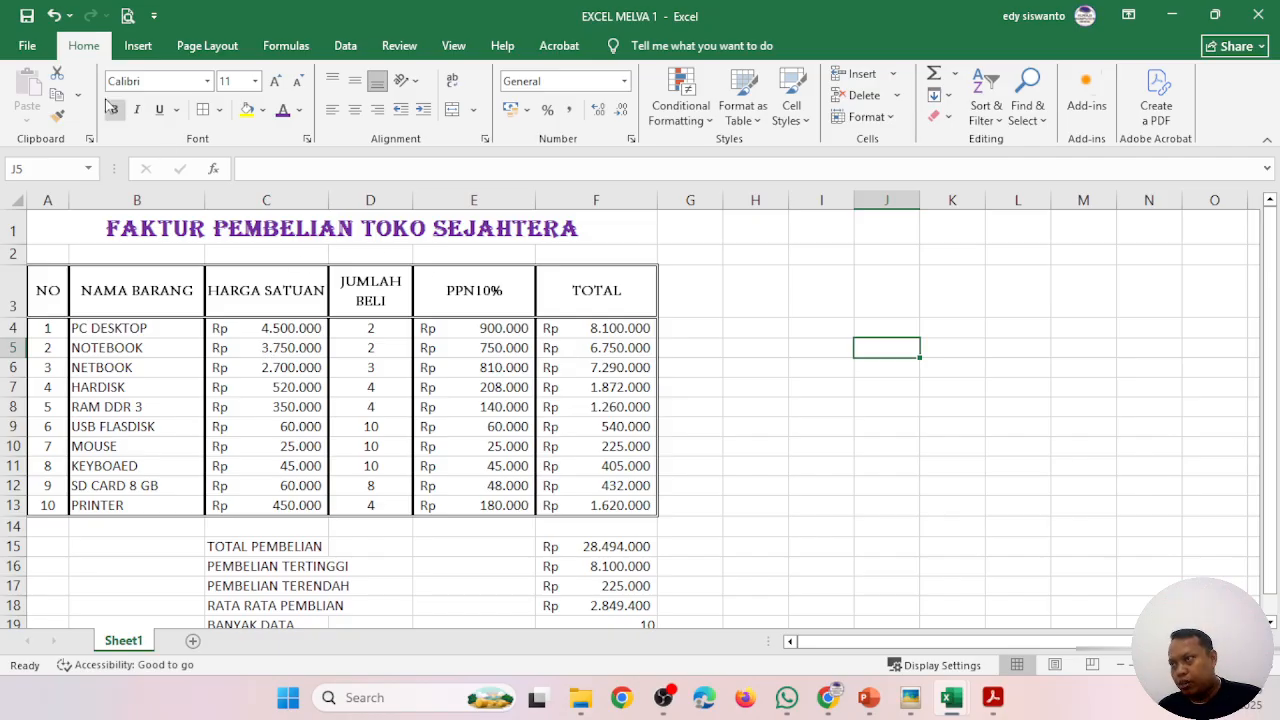
- Examine the whole invoice page in the print preview
click(28, 47)
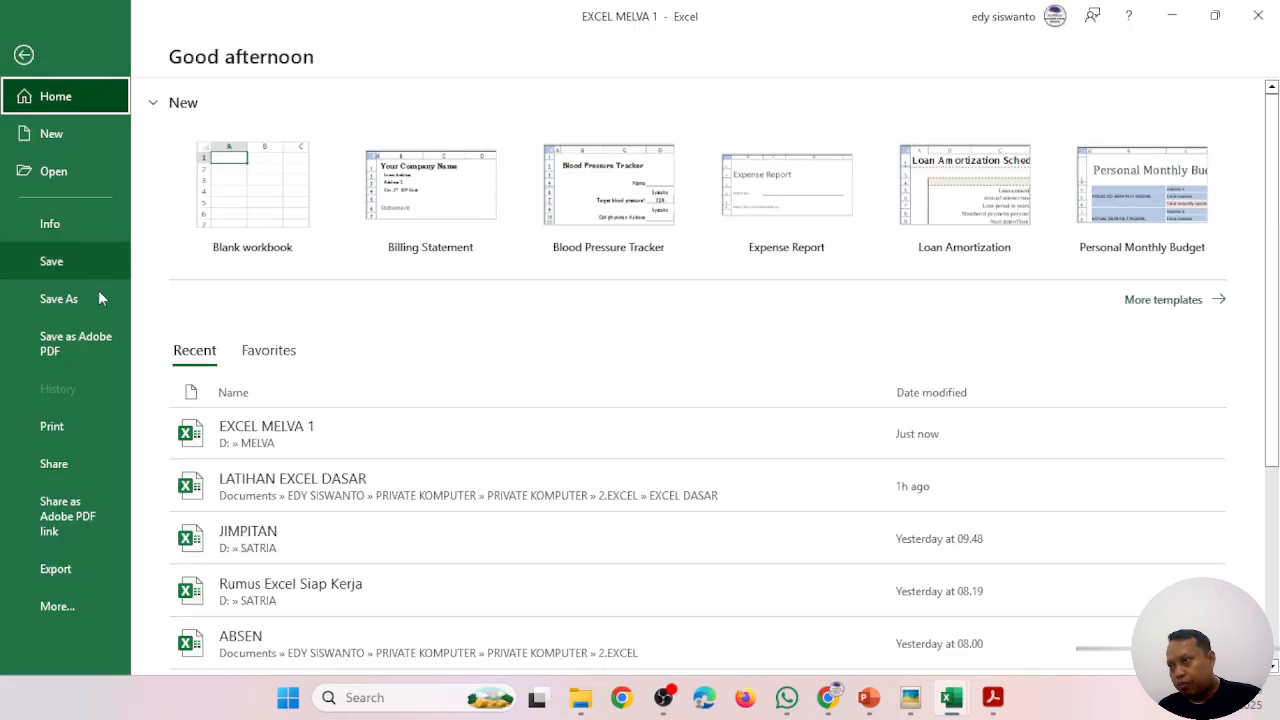
click(91, 422)
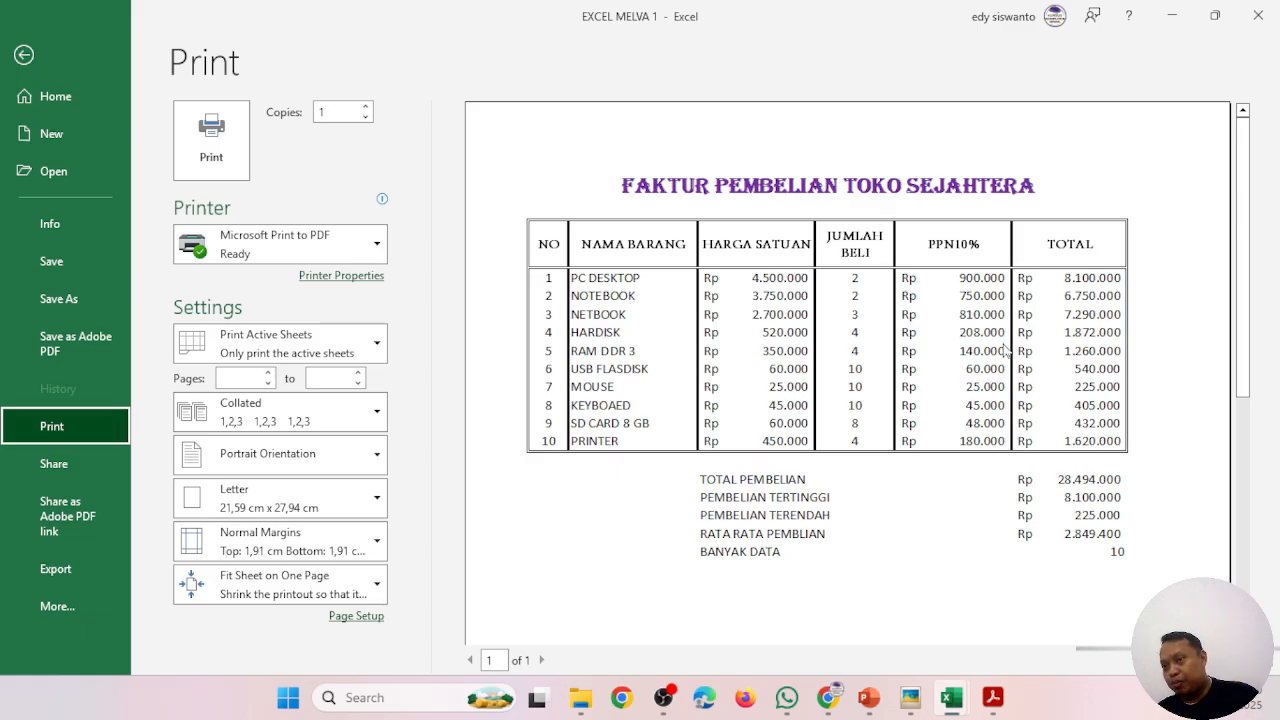
scroll(1015, 360, down, 6)
scroll(1019, 367, up, 3)
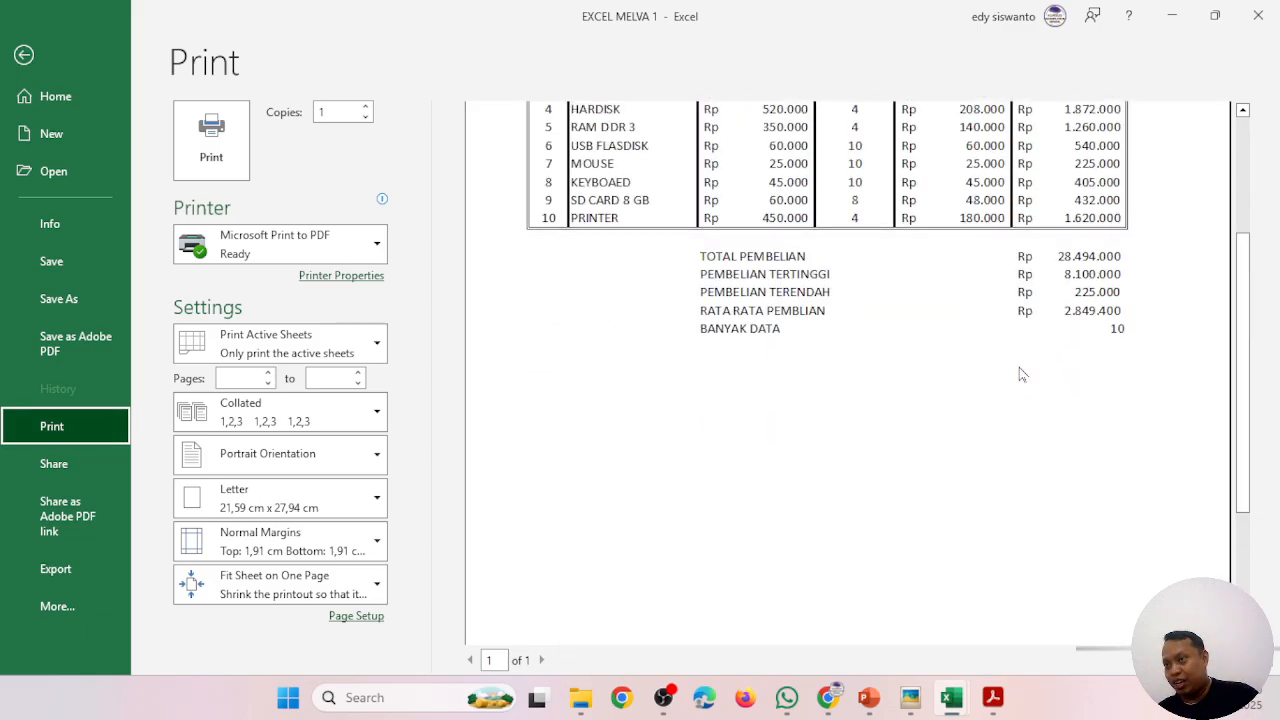
scroll(1021, 372, up, 3)
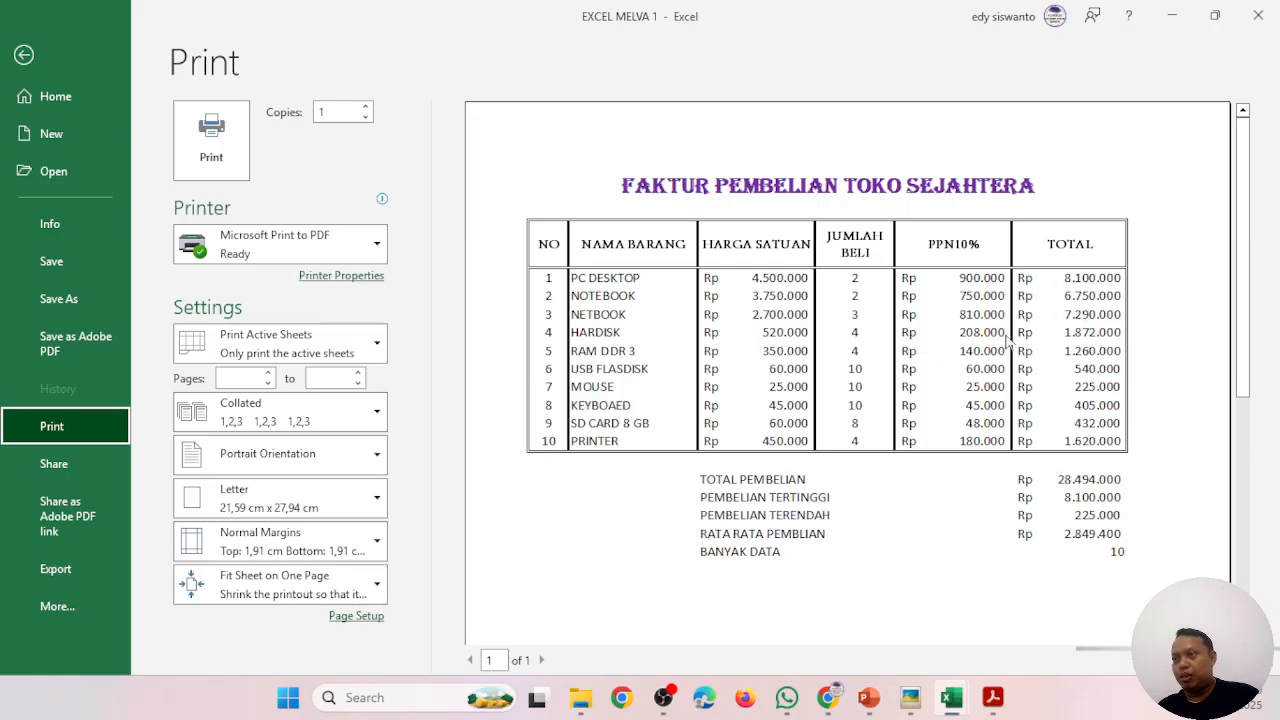
- Save the invoice as a PDF in the same student folder, adding " A" to the end of the file name
click(89, 298)
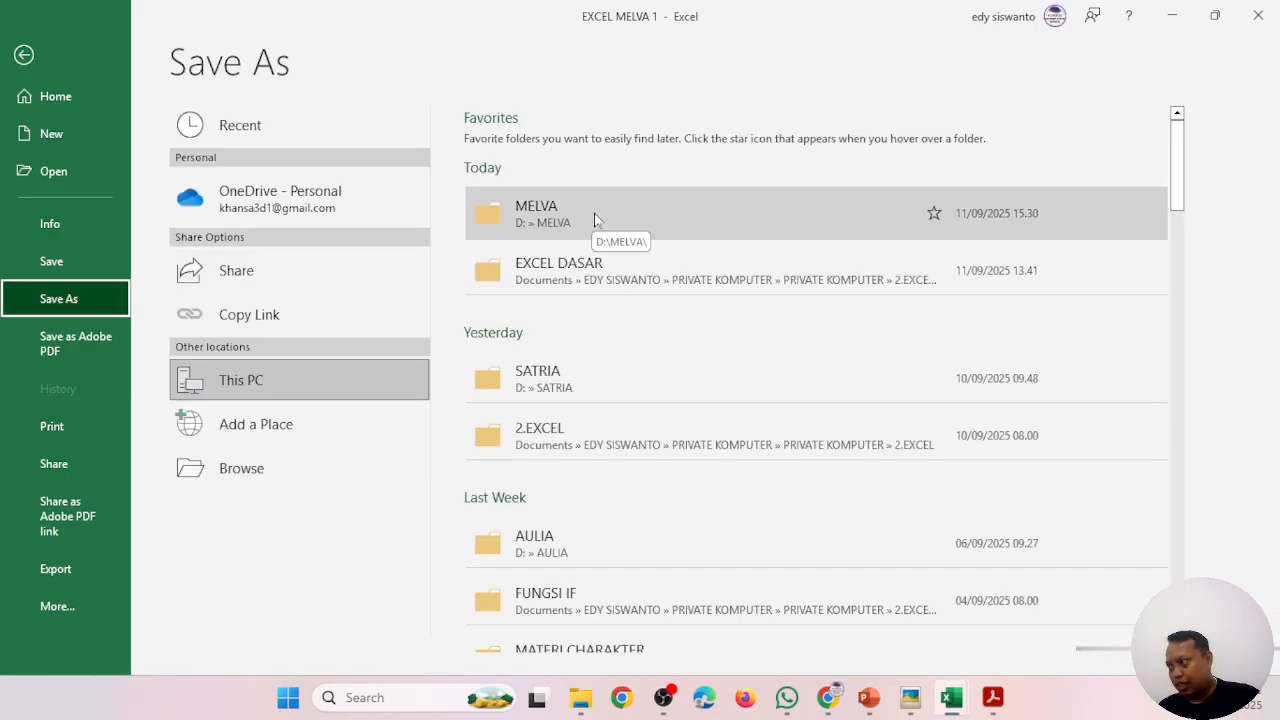
click(594, 219)
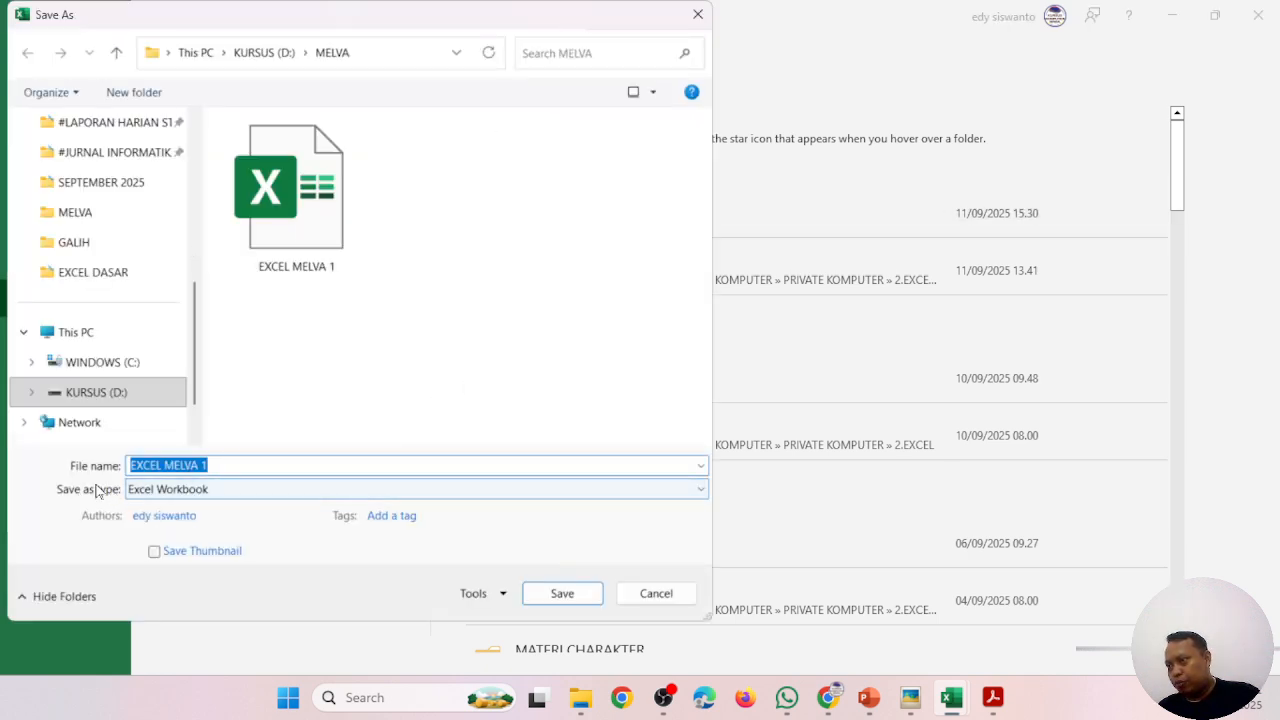
click(241, 499)
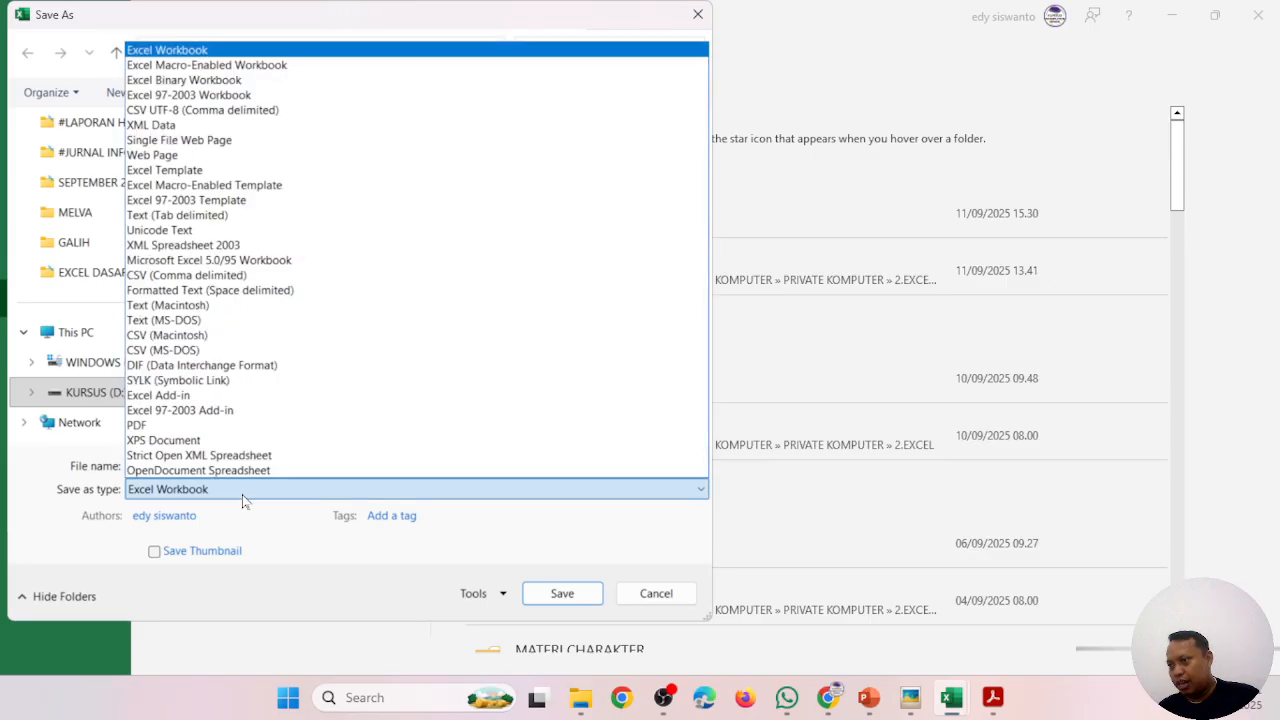
click(227, 430)
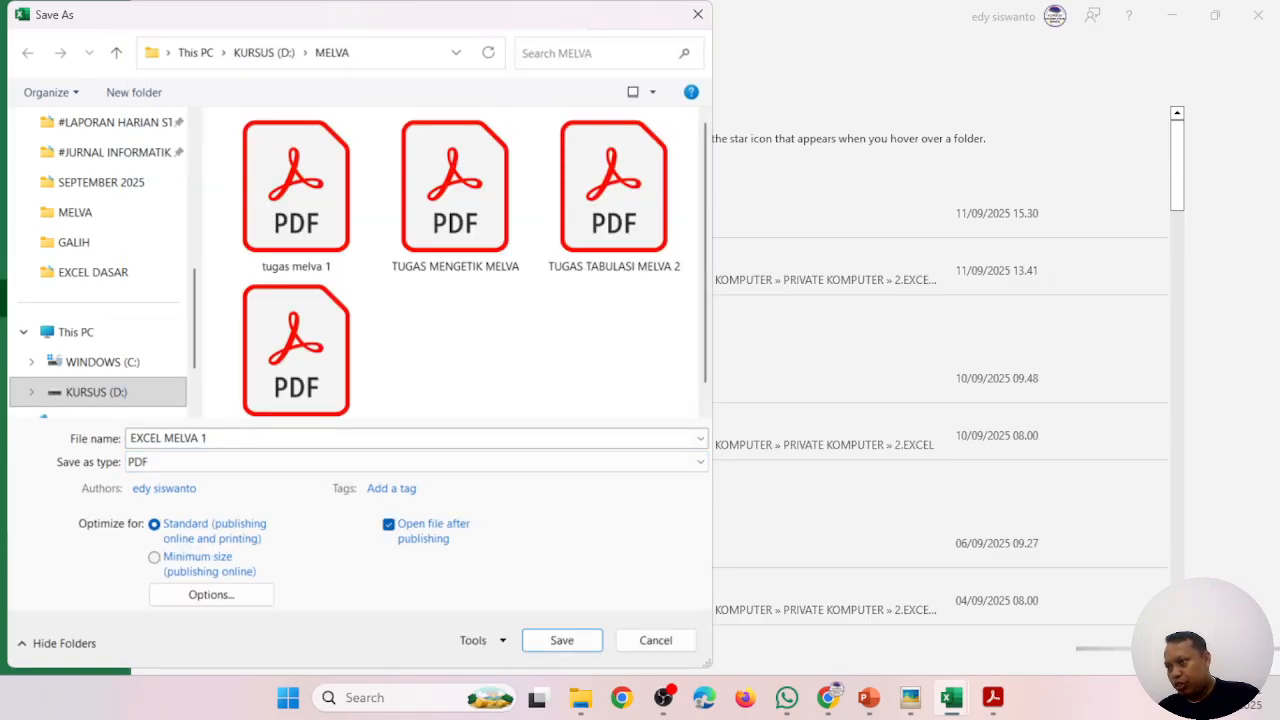
click(228, 438)
click(228, 438)
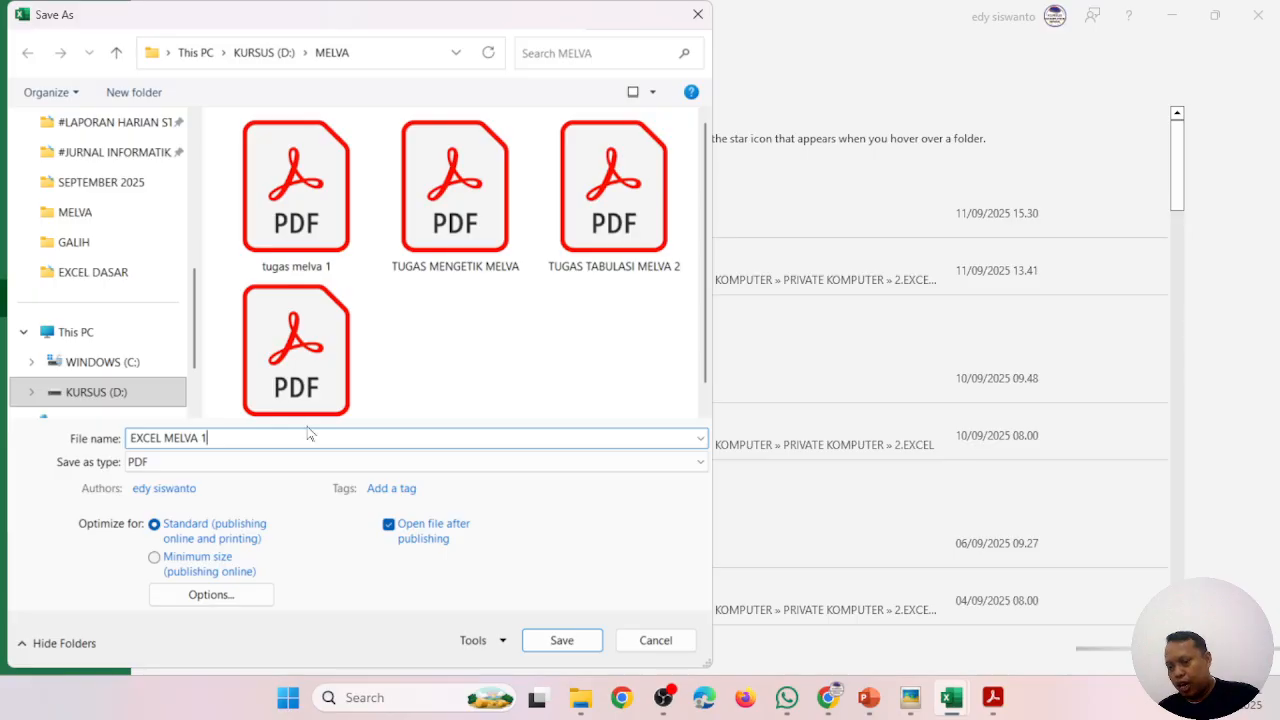
text(A)
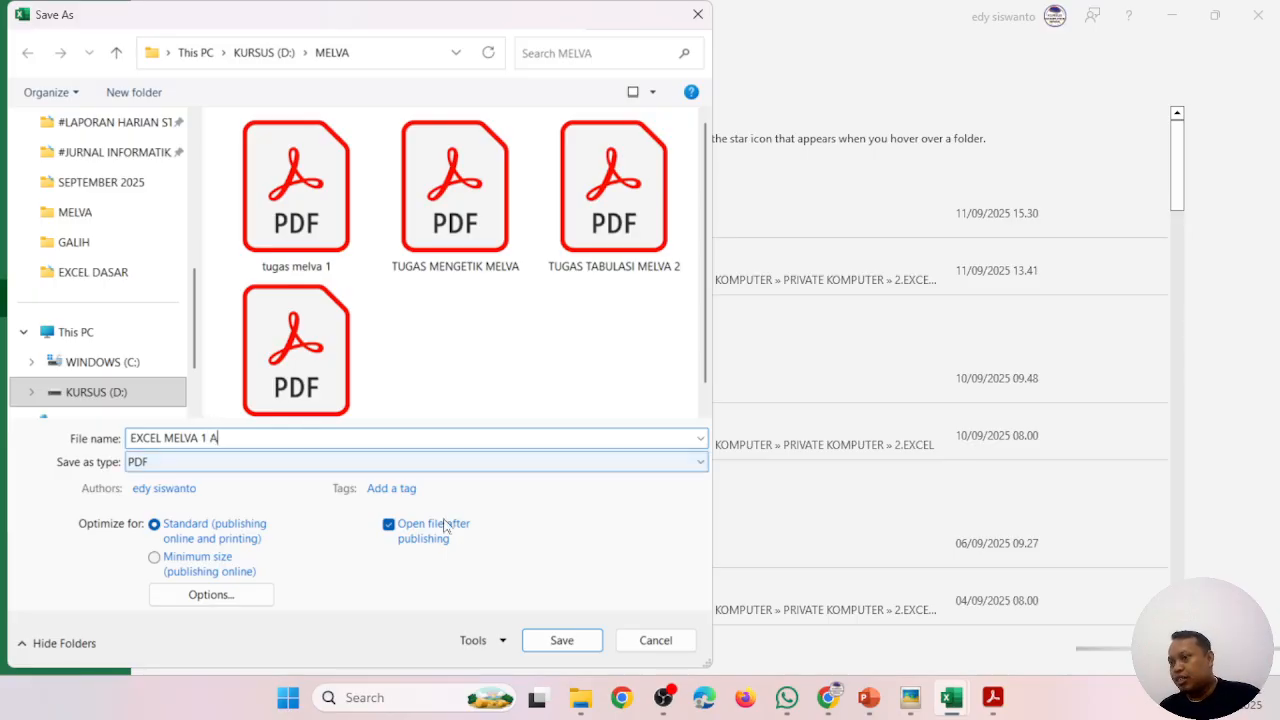
click(552, 640)
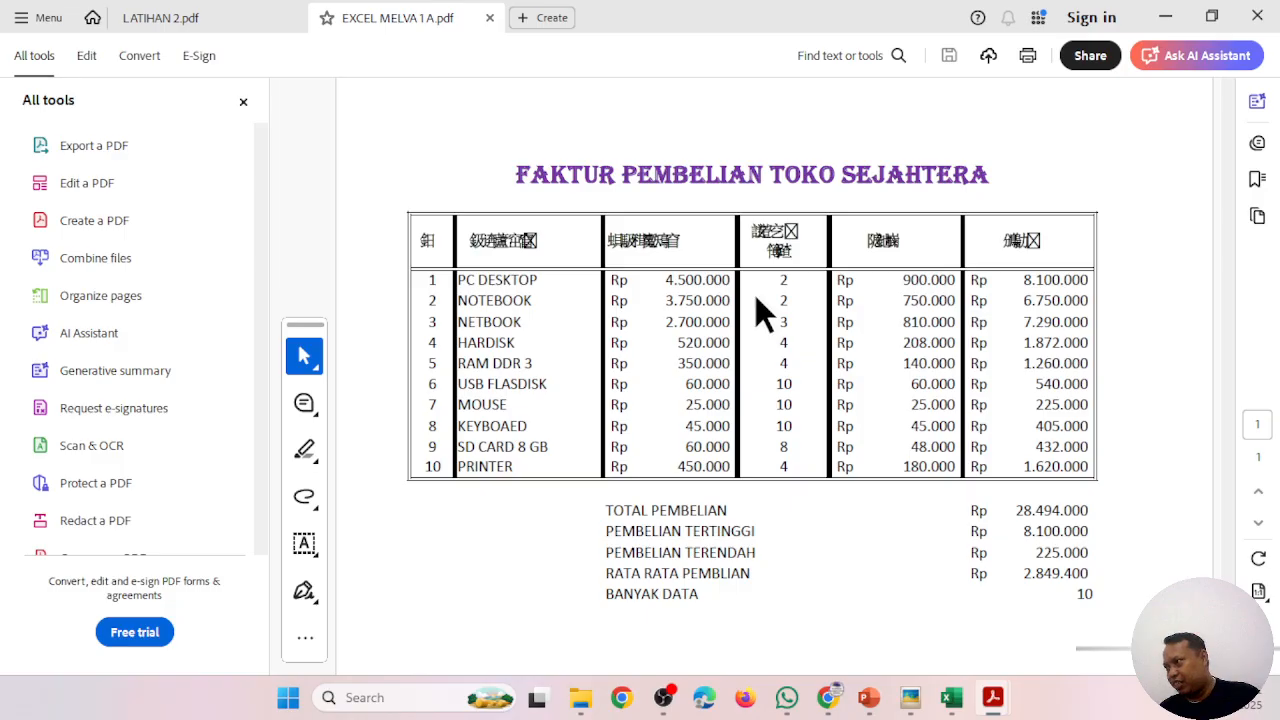
- Check the table headers and totals in the exported PDF and return to the invoice workbook in Excel
scroll(757, 298, down, 5)
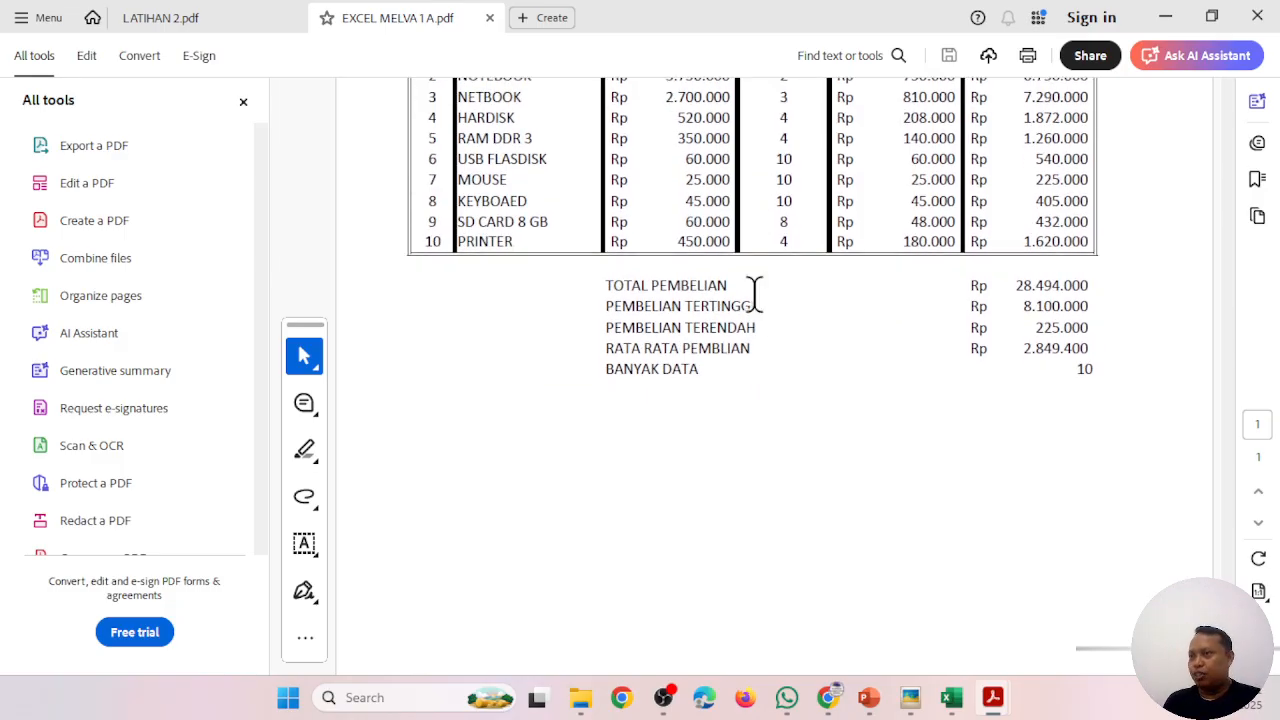
scroll(755, 293, up, 5)
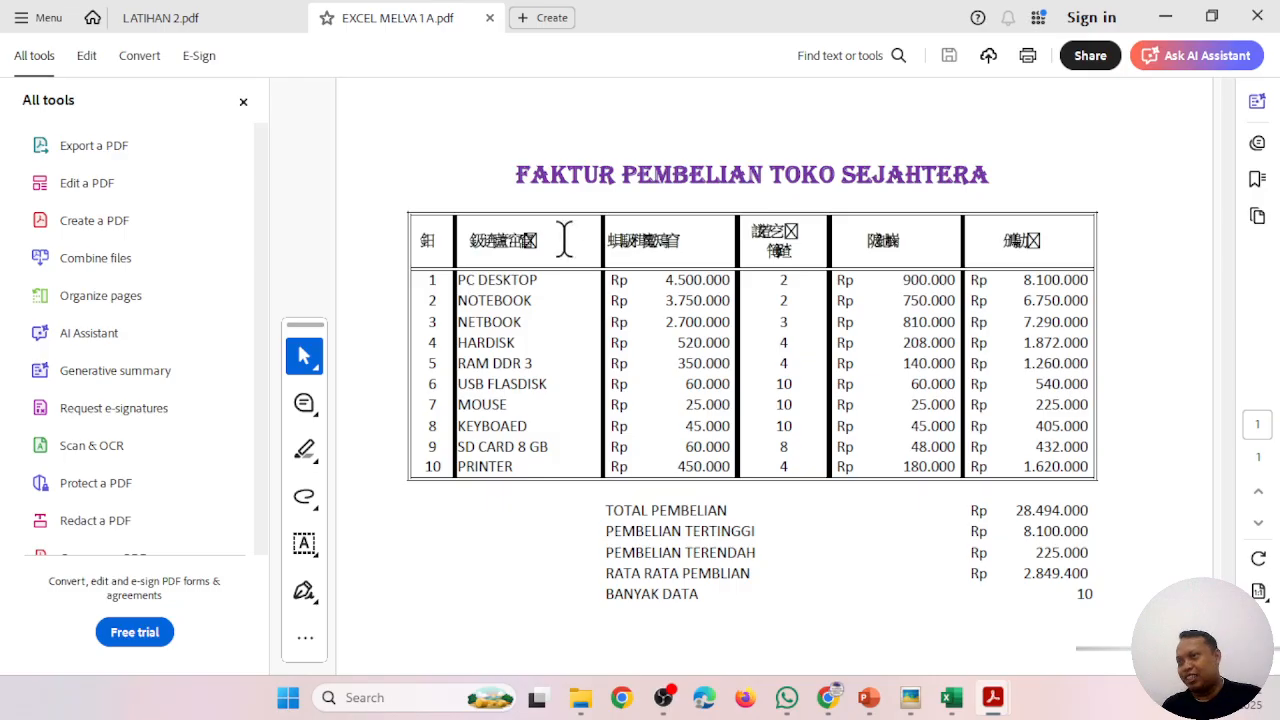
mouse_move(951, 697)
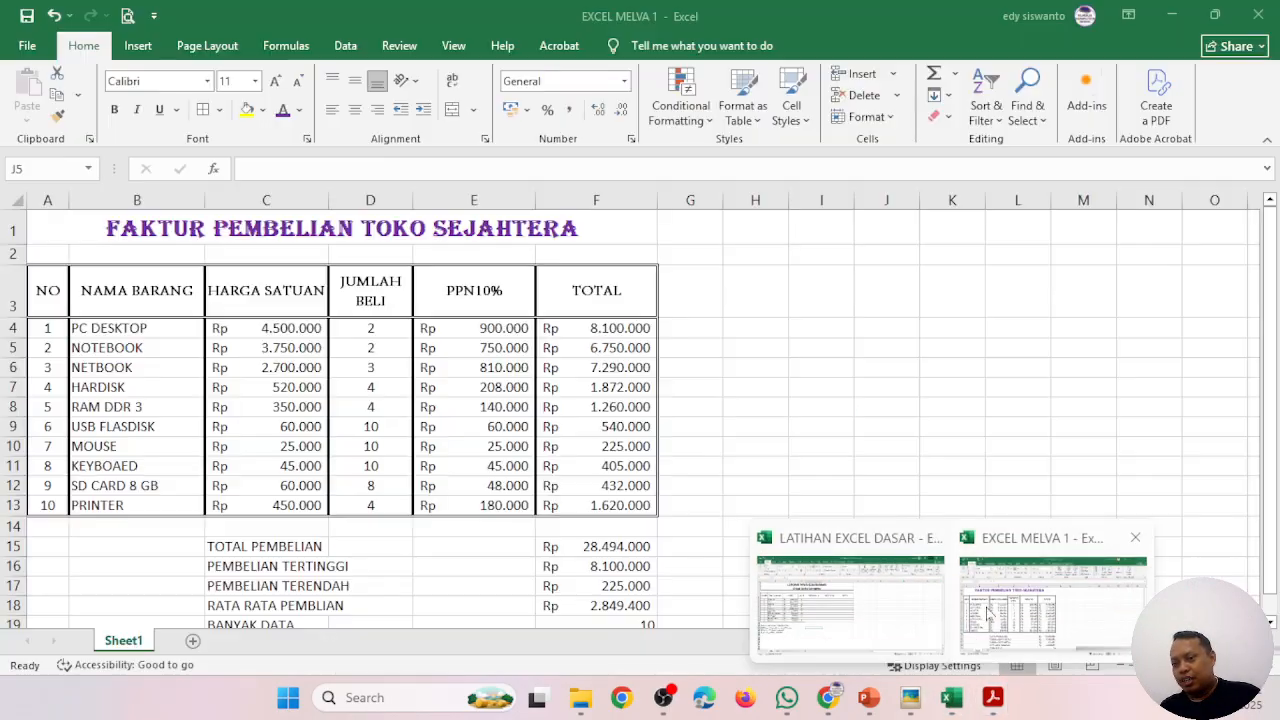
click(997, 612)
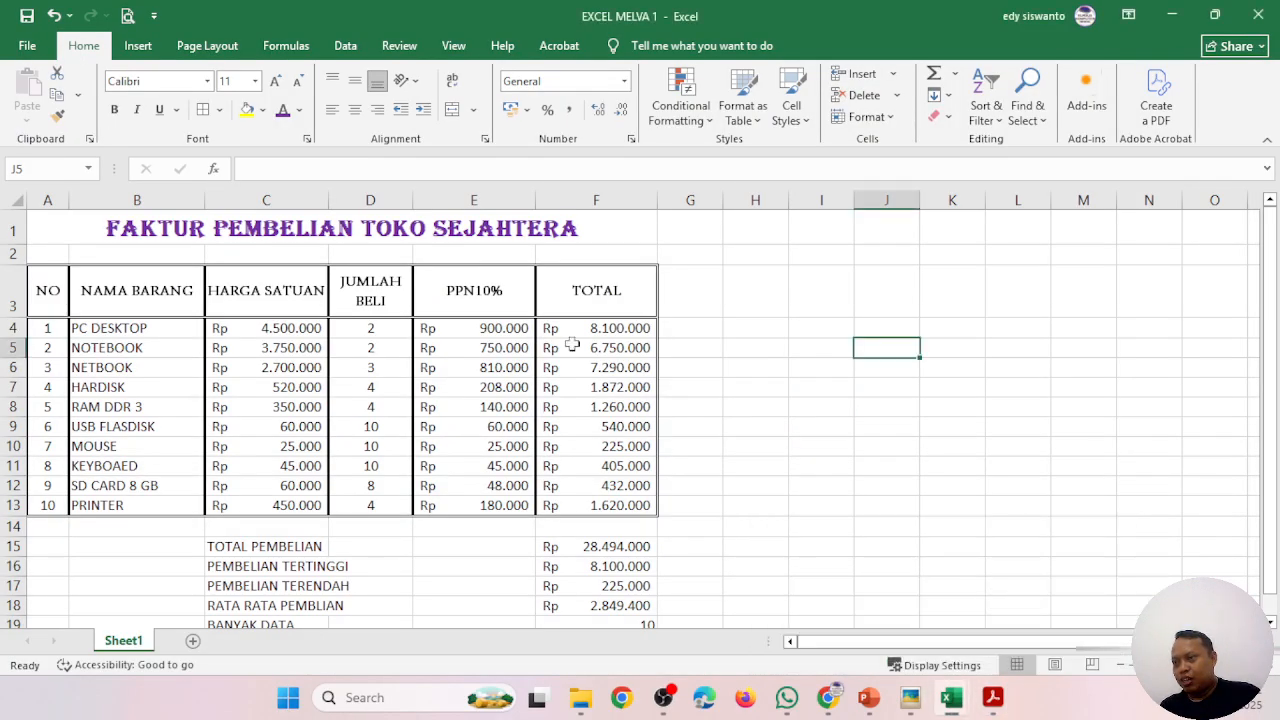
- Change the font of the table header row, from NO to TOTAL, to Algerian
click(48, 289)
drag(48, 289, 574, 289)
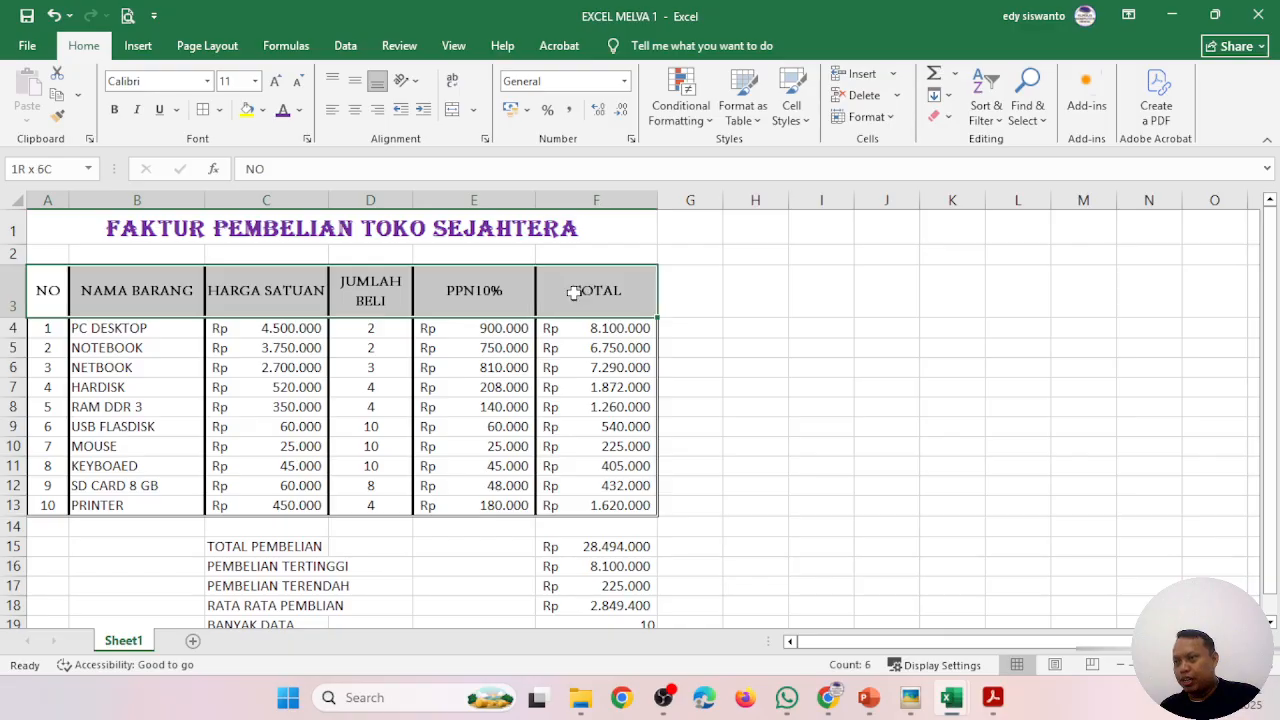
click(207, 81)
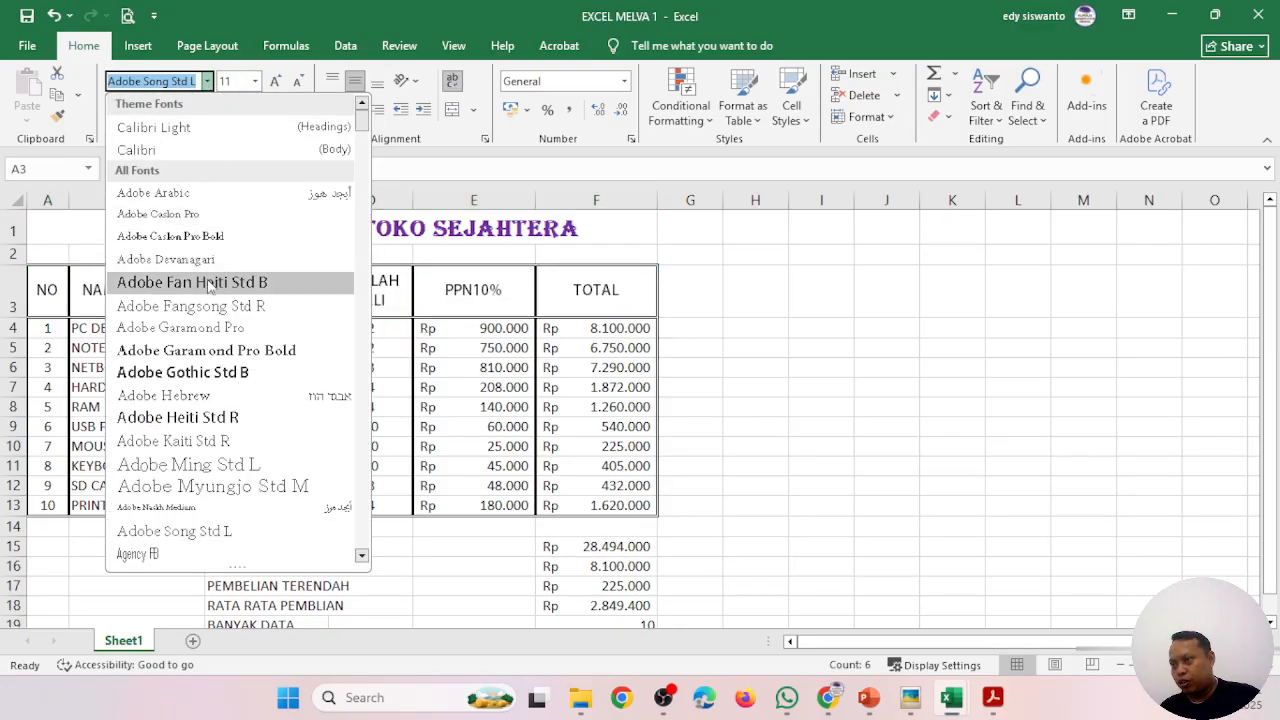
scroll(220, 300, down, 5)
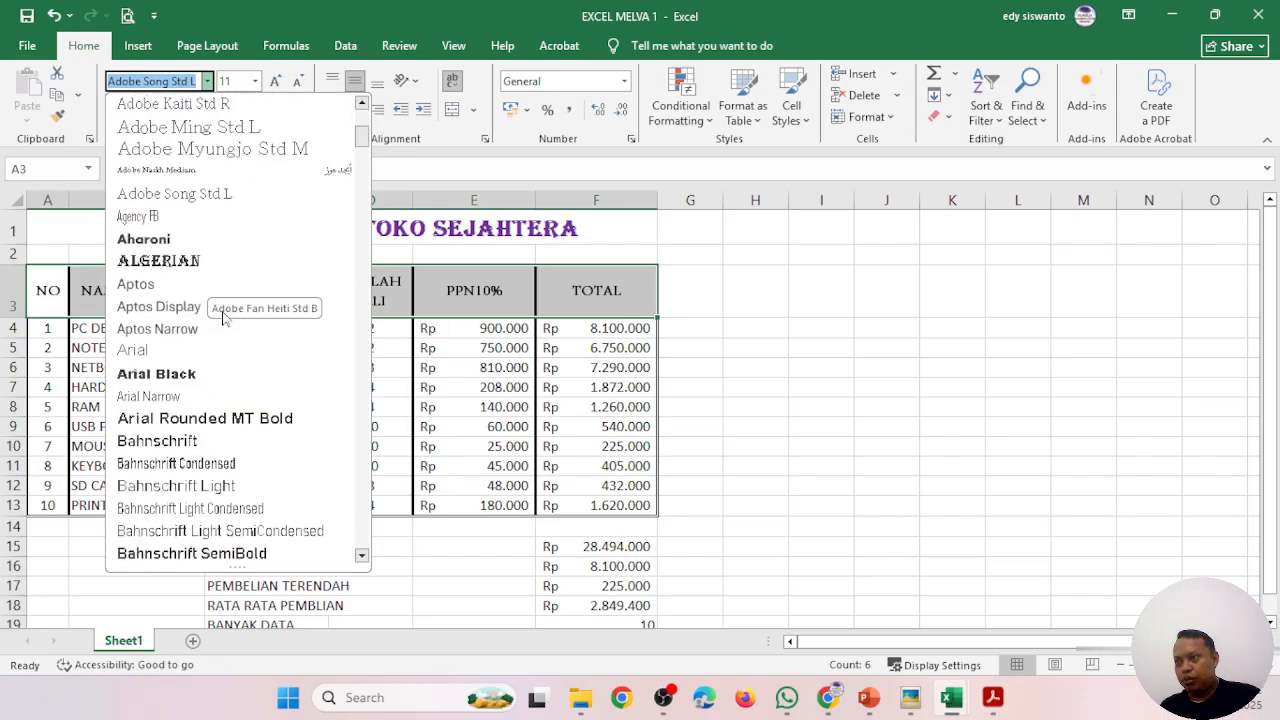
click(226, 260)
click(760, 345)
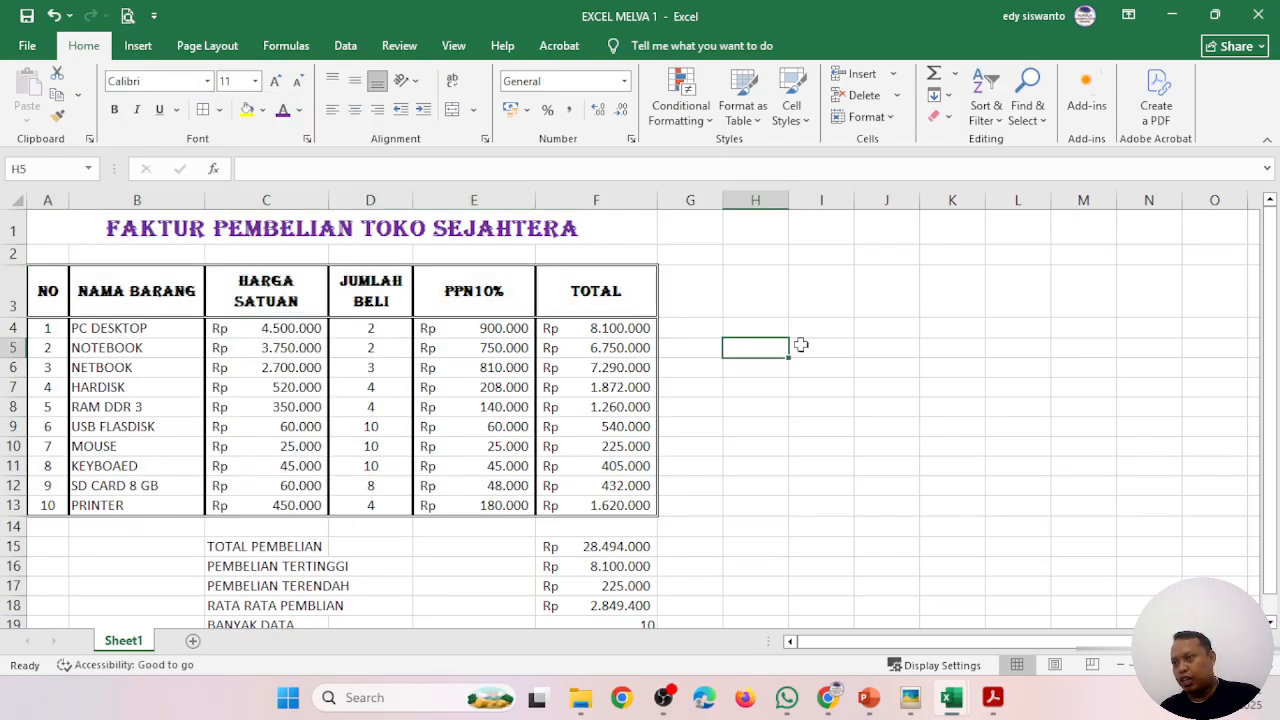
- Preview the invoice page and try to save it as a PDF over the existing student PDF ending in "1 A"
click(128, 15)
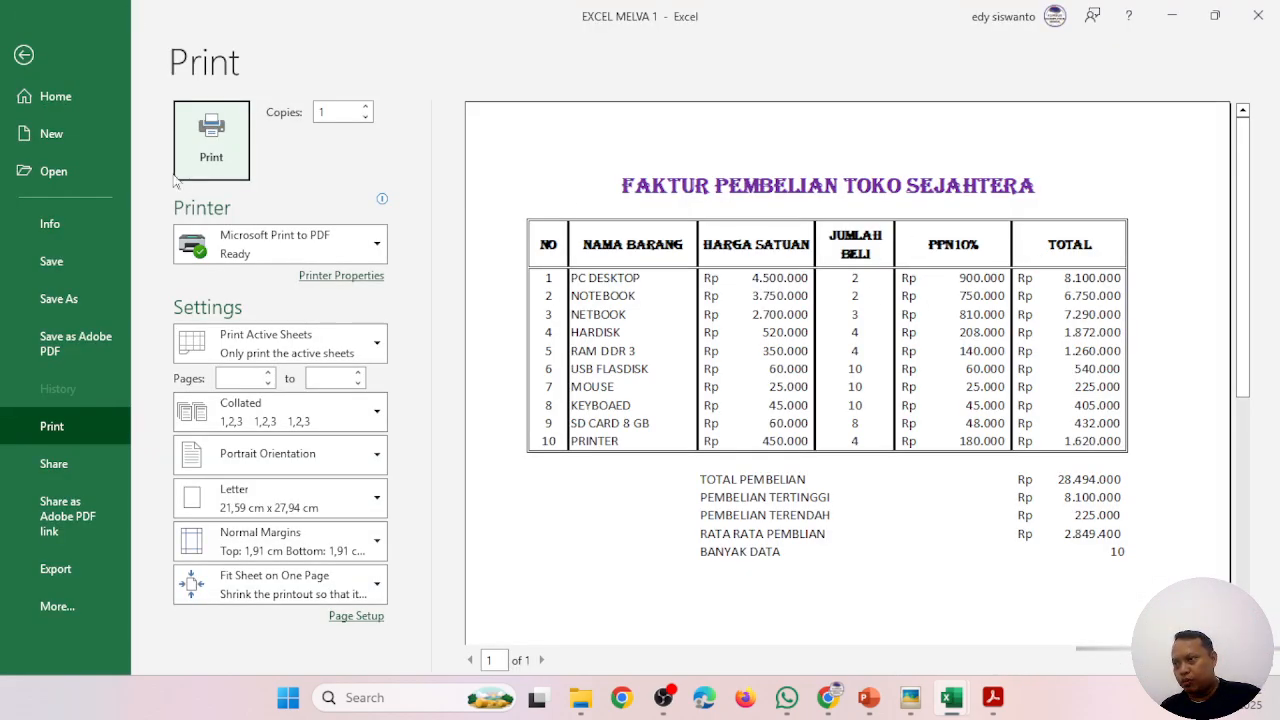
click(91, 295)
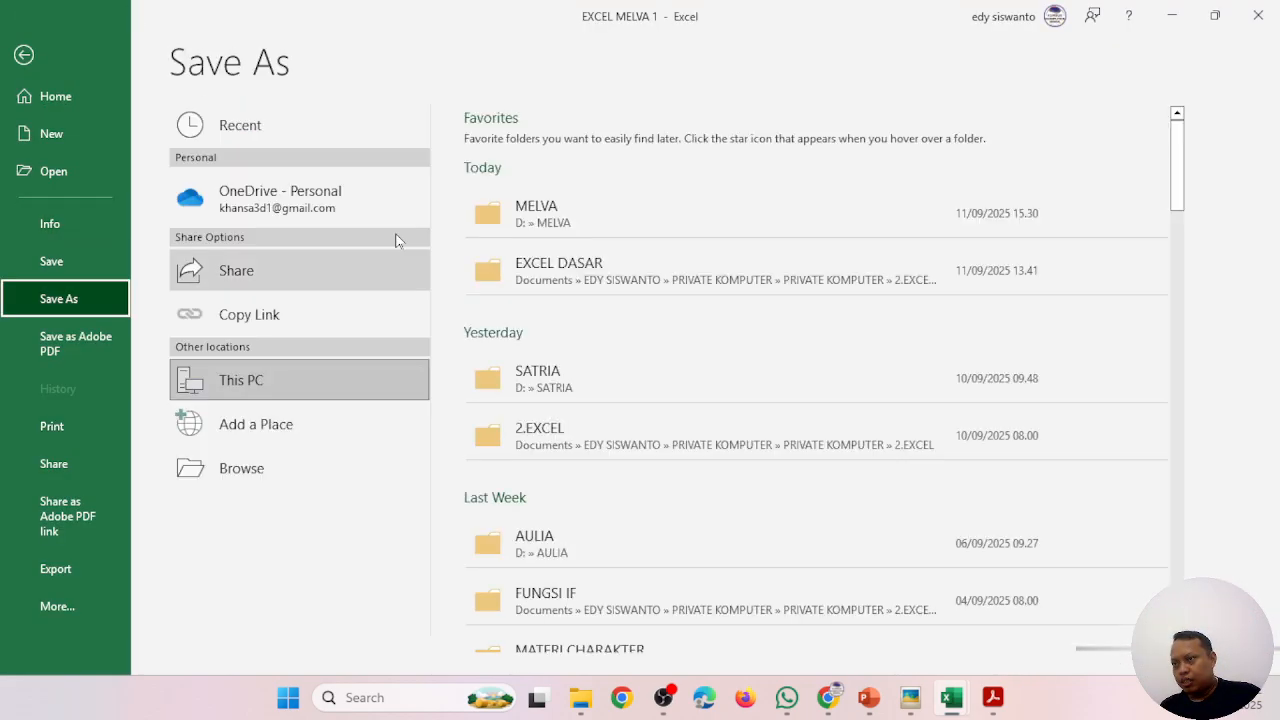
click(586, 209)
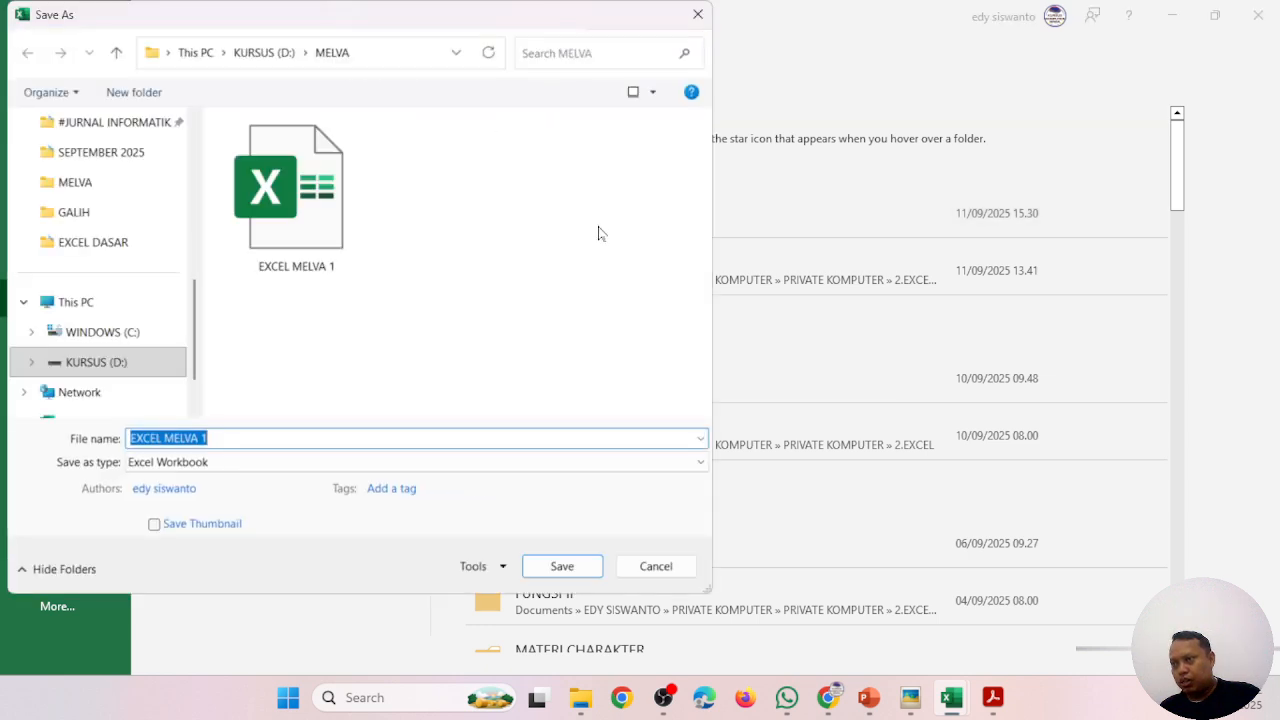
click(258, 461)
click(233, 397)
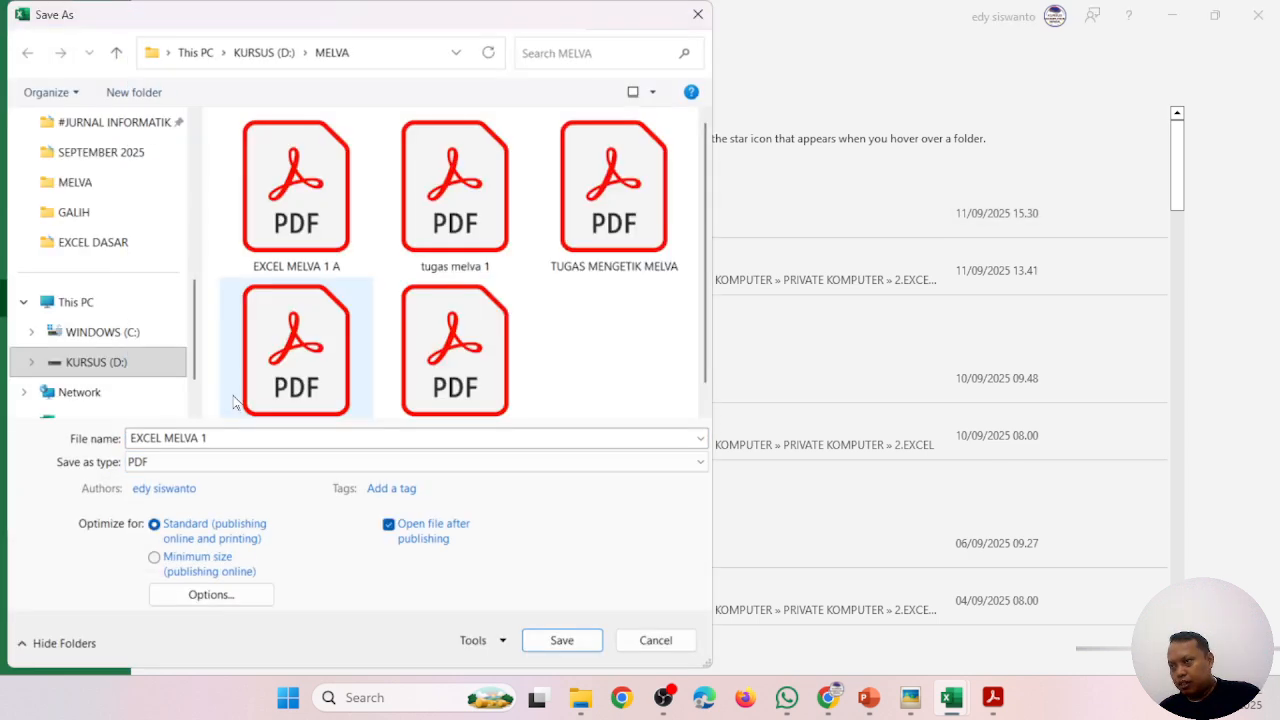
scroll(510, 335, down, 1)
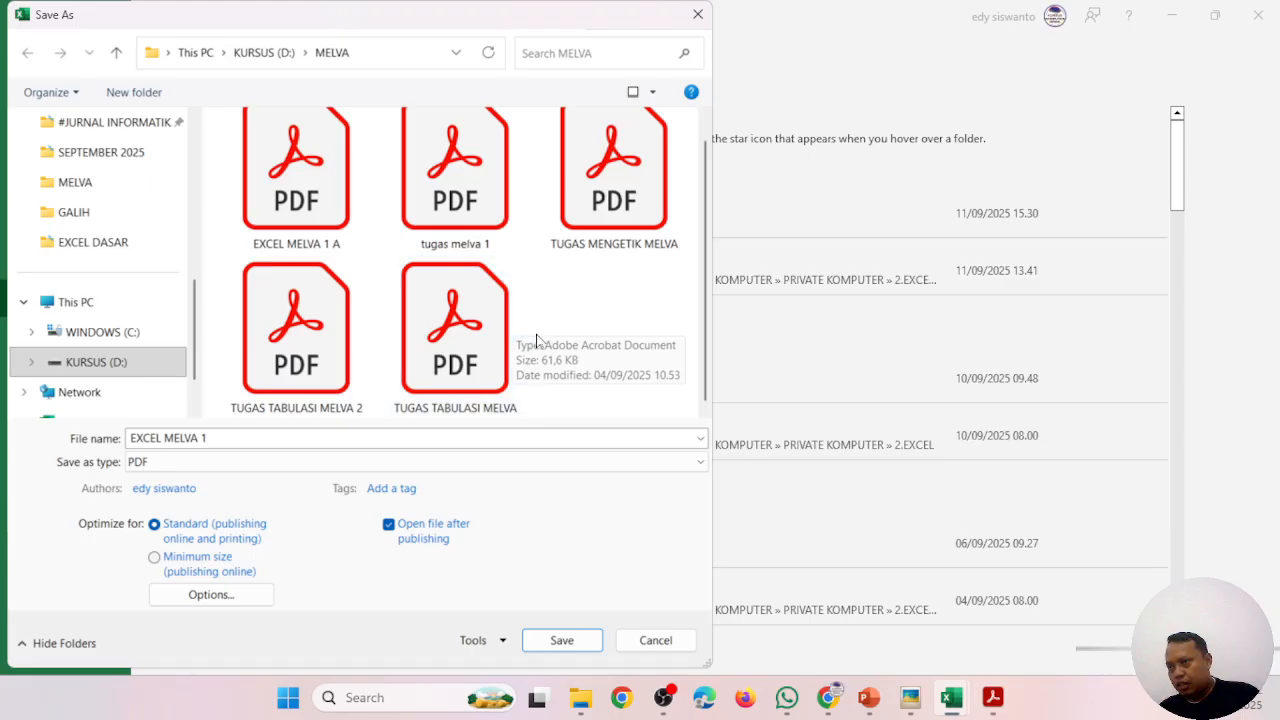
scroll(550, 335, up, 1)
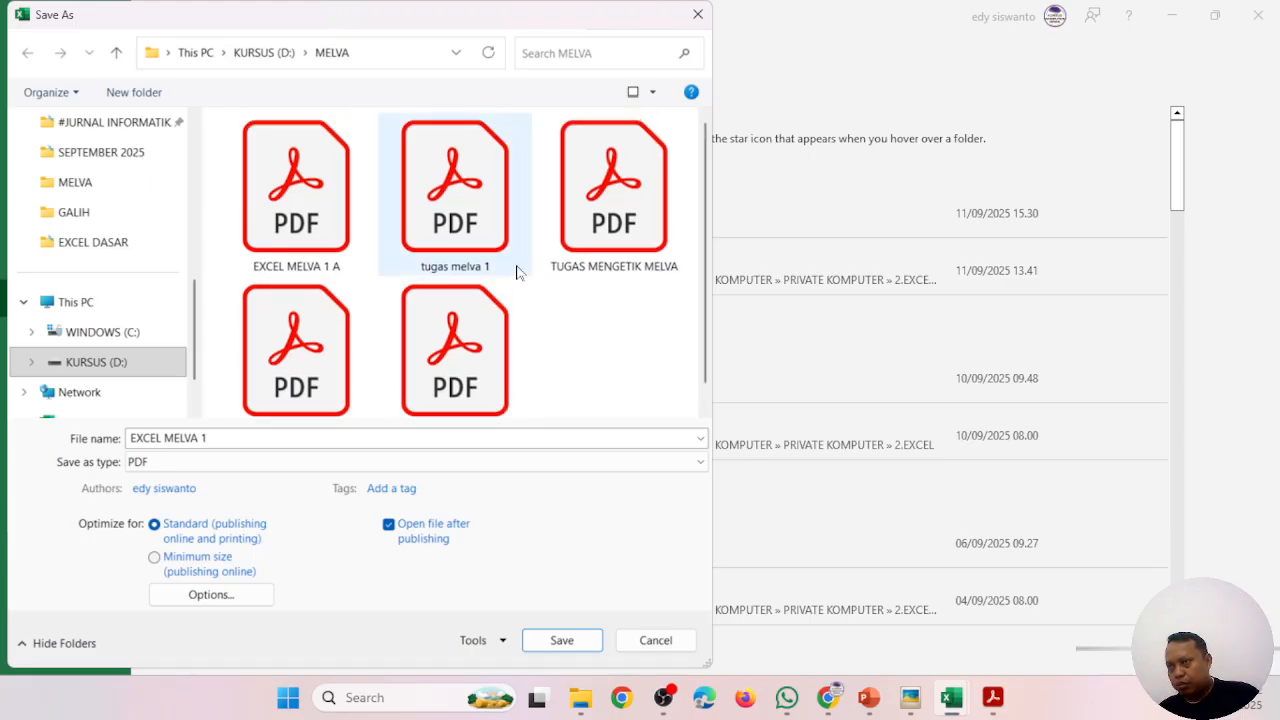
click(279, 216)
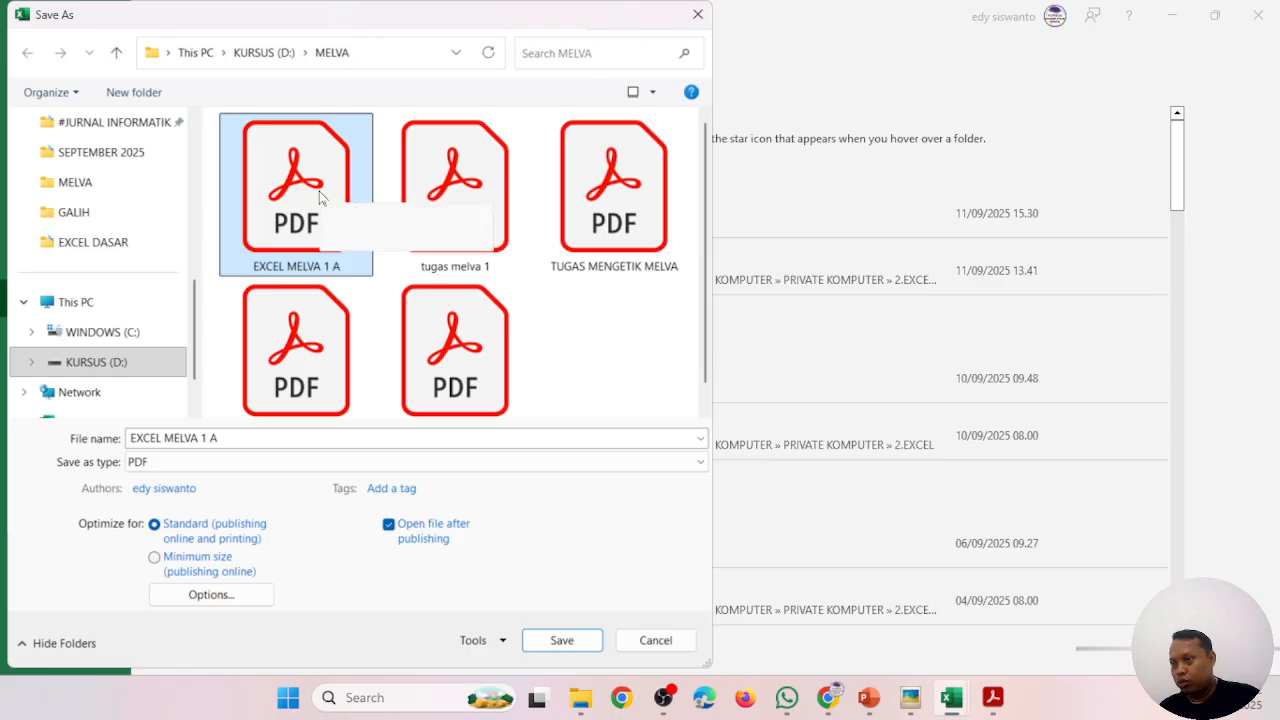
click(562, 640)
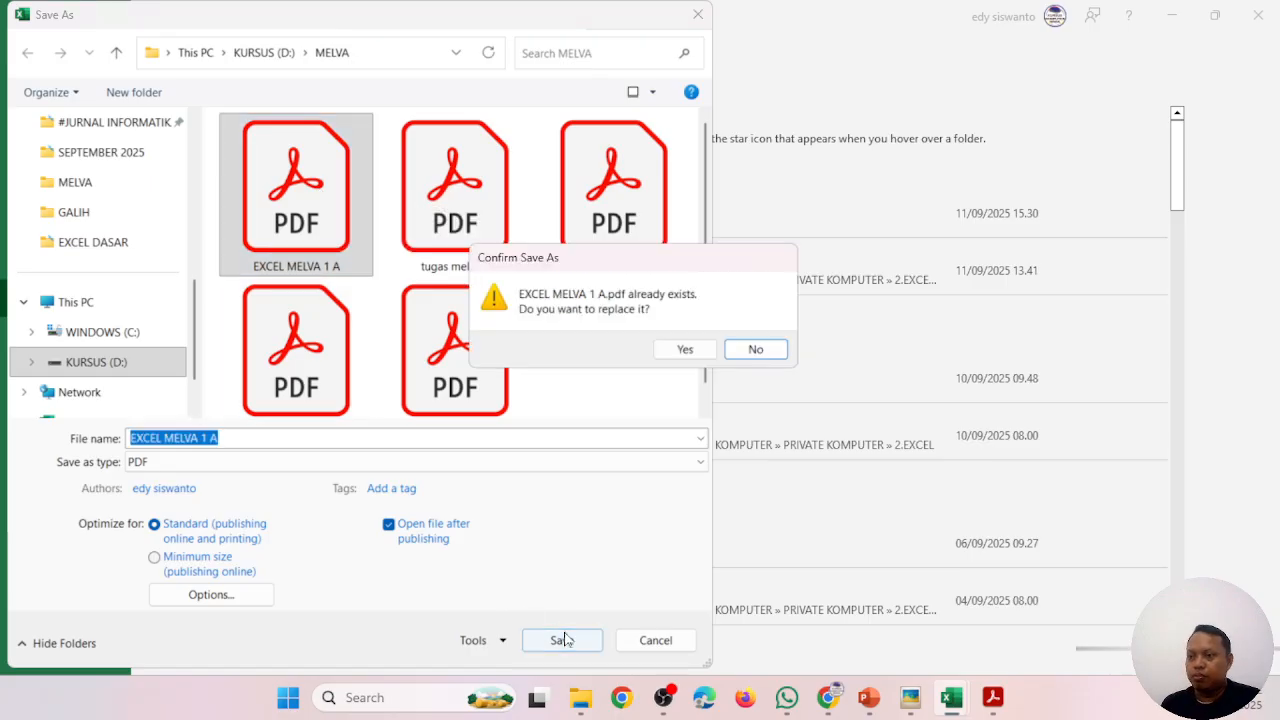
click(684, 349)
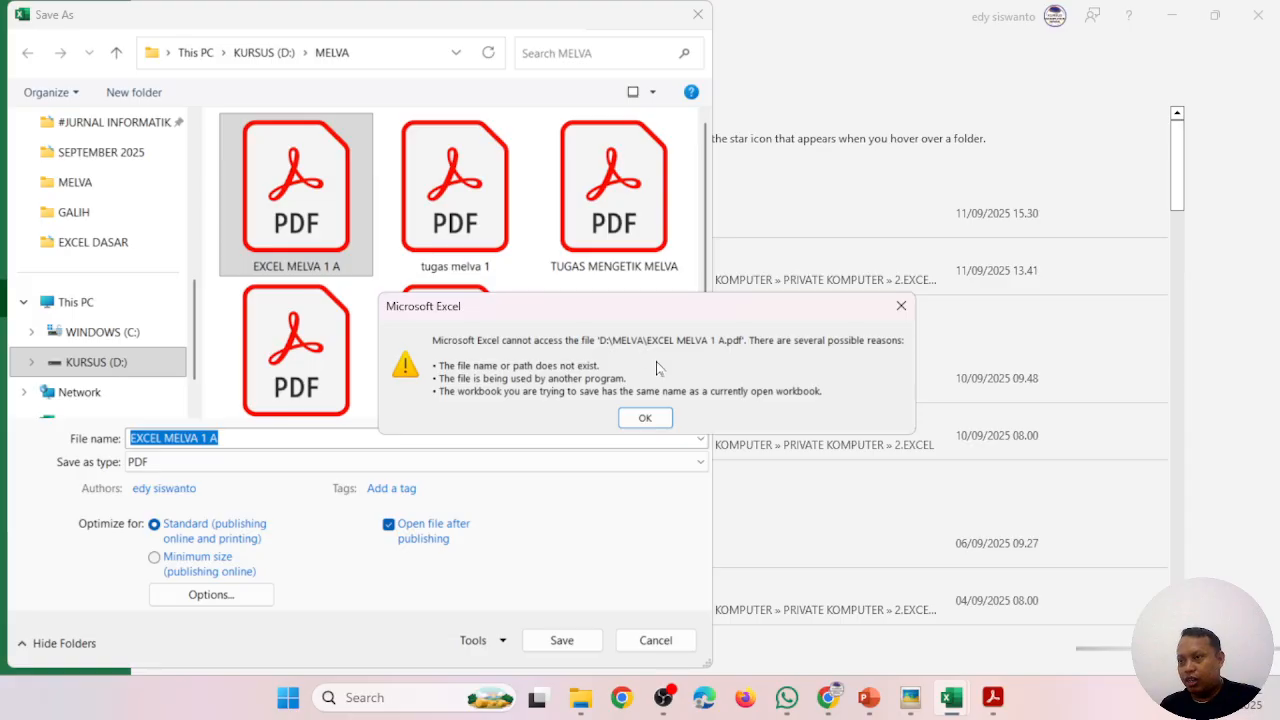
- Switch to Adobe Acrobat and close the open invoice PDF ending in "1 A"
mouse_move(994, 698)
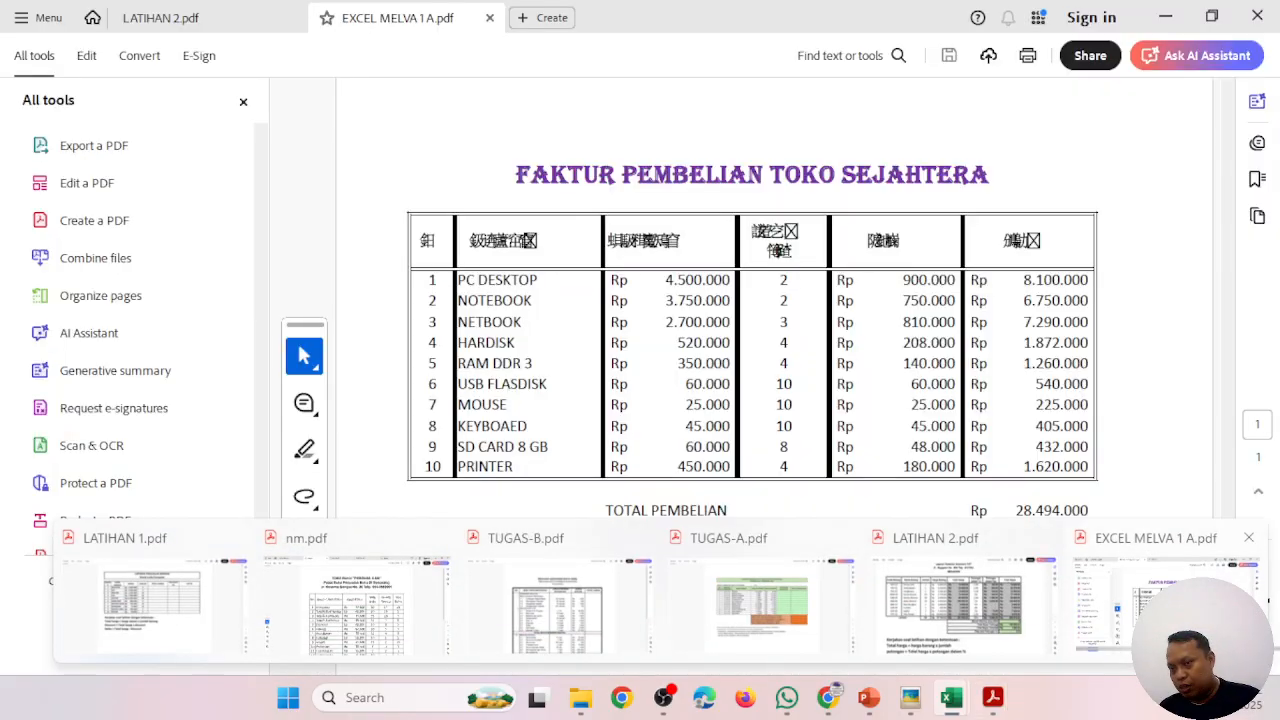
click(1160, 600)
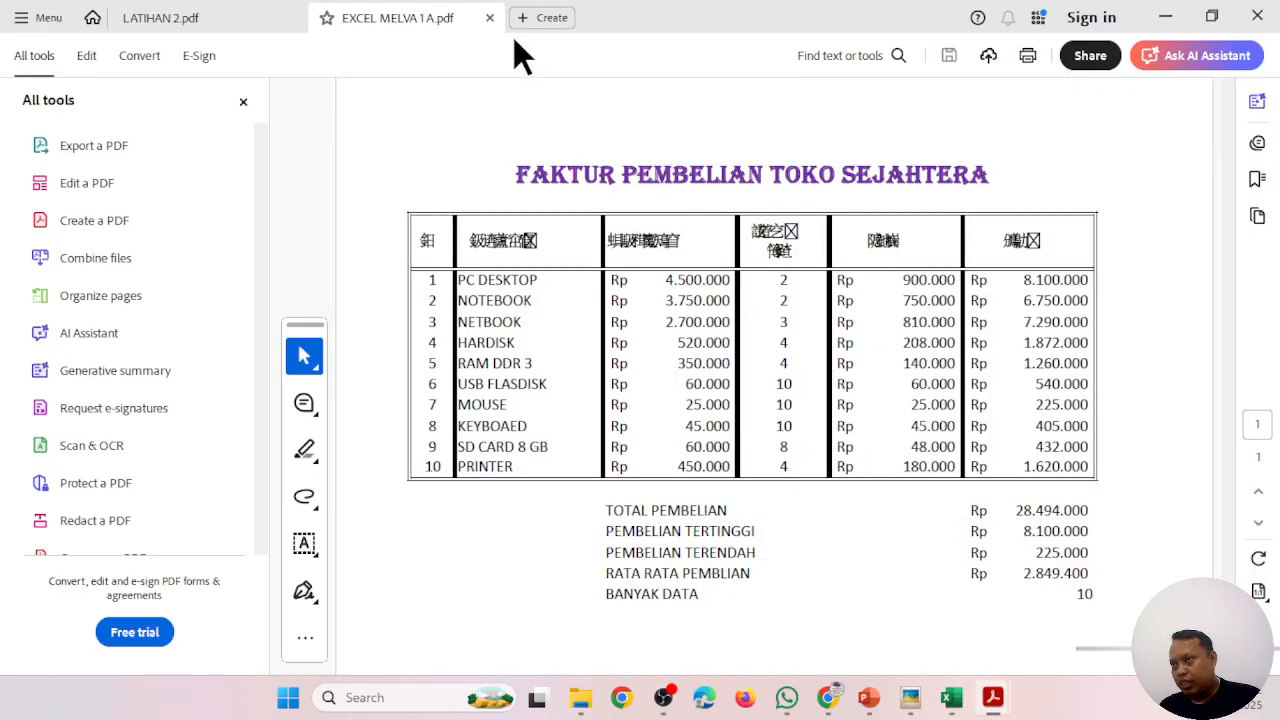
click(488, 18)
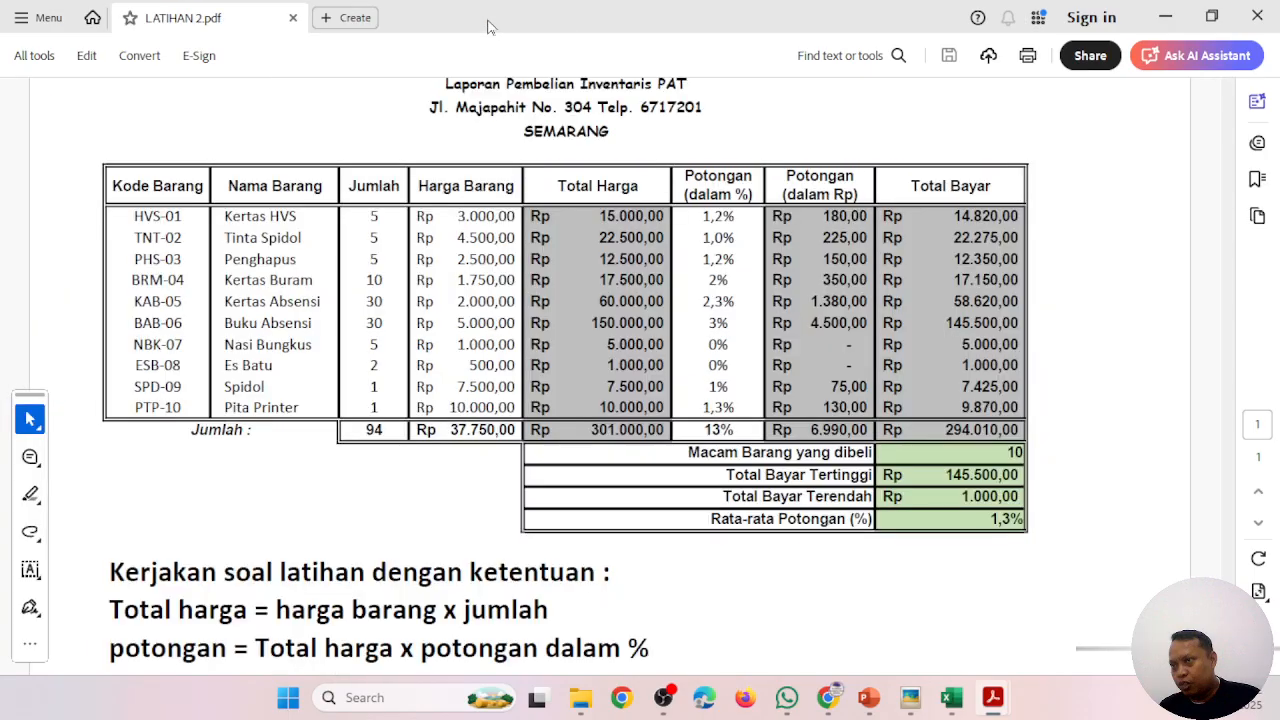
- Return to the invoice workbook in Excel and save the PDF, replacing the existing file ending in "1 A"
mouse_move(952, 698)
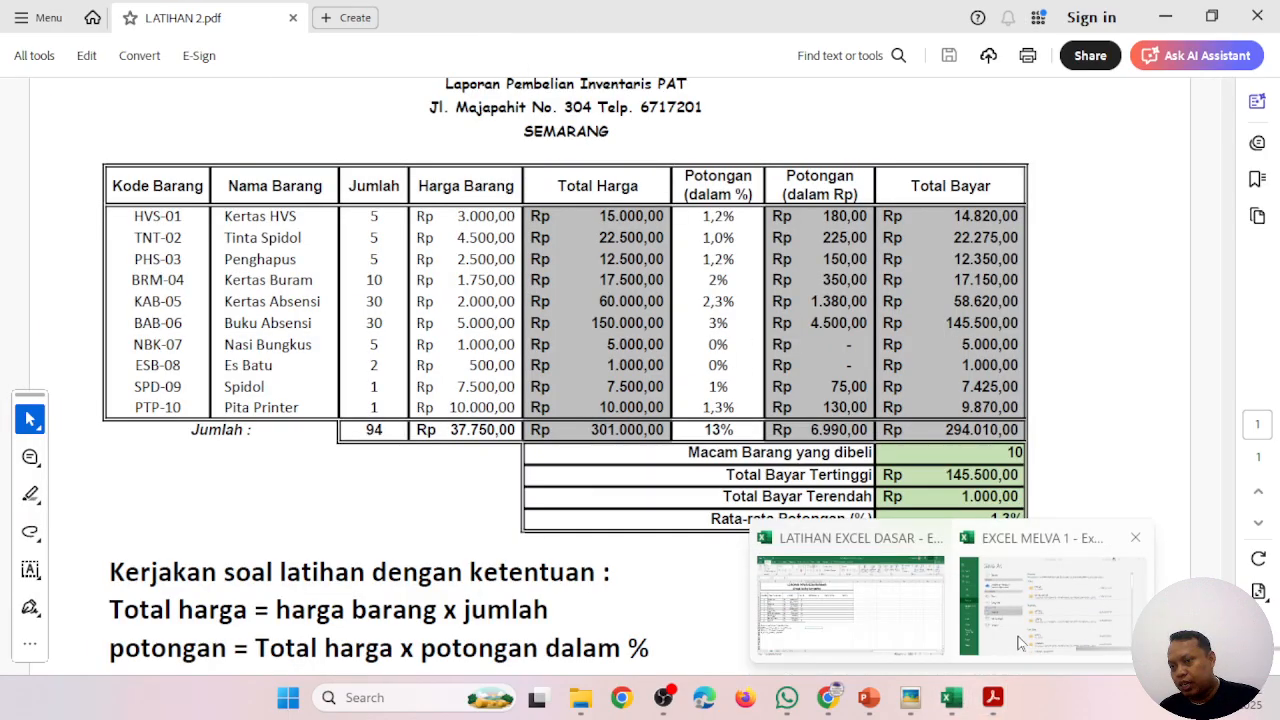
click(1037, 628)
click(645, 418)
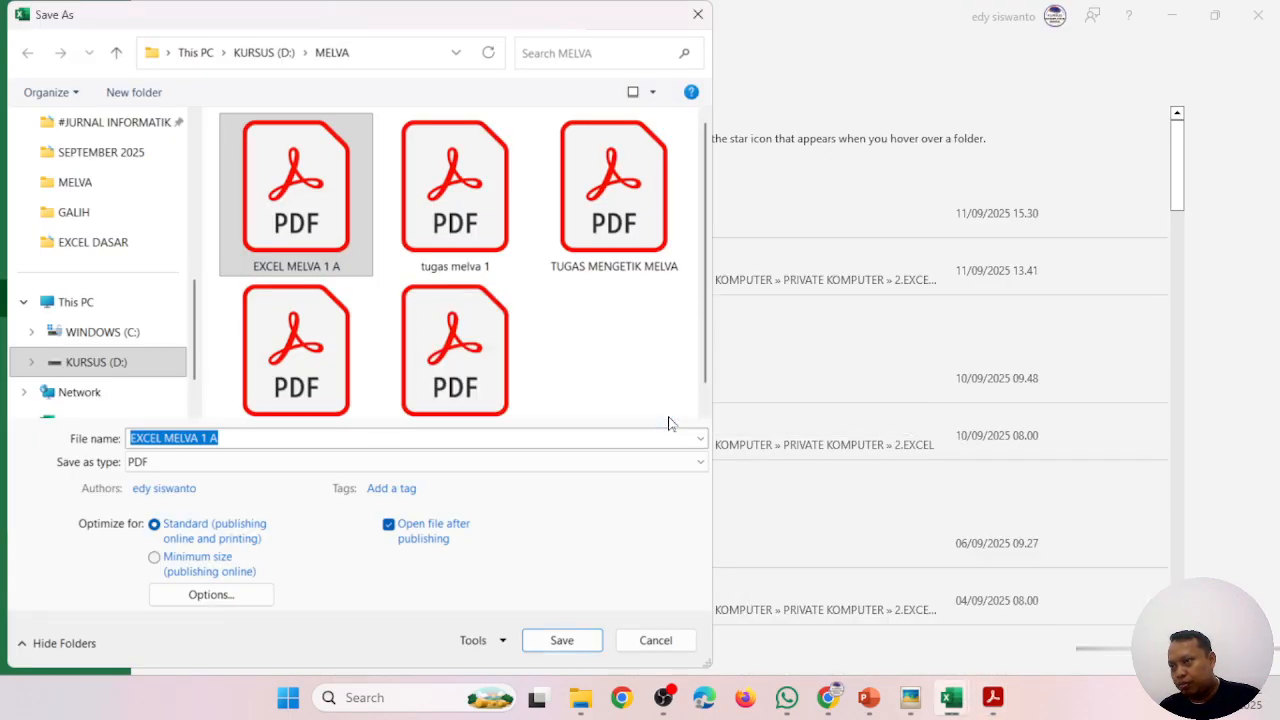
click(562, 640)
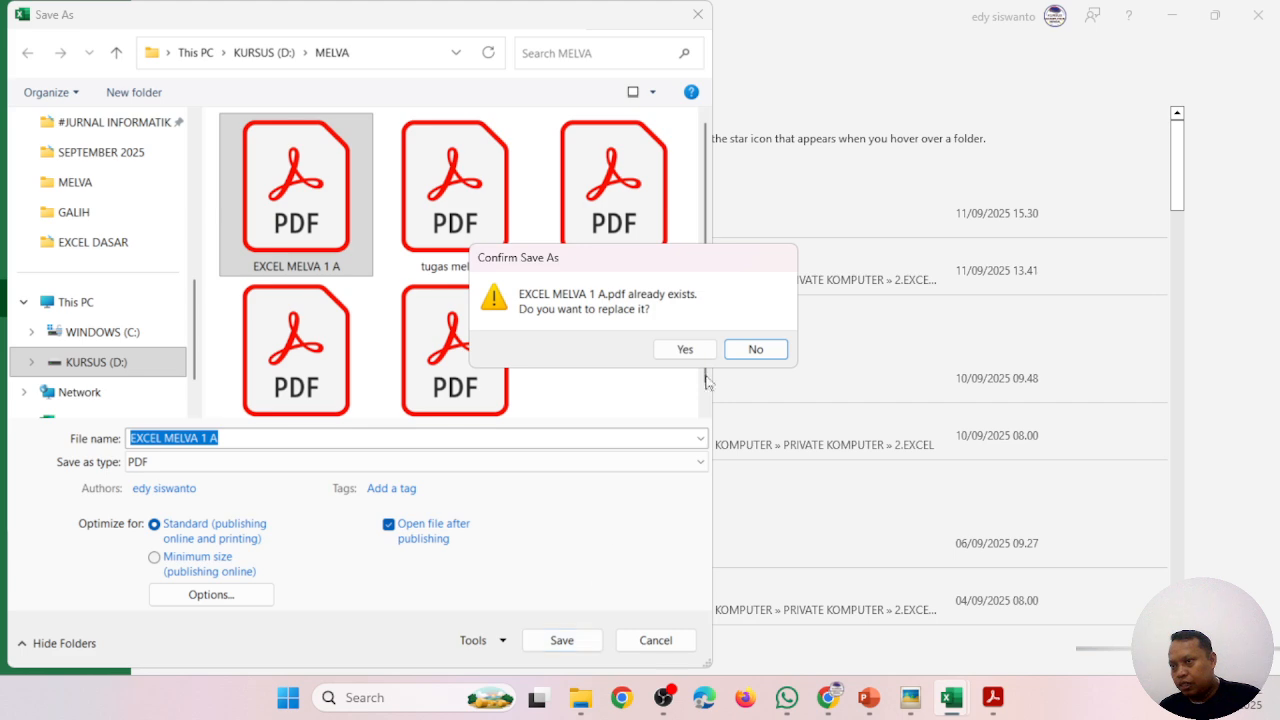
click(684, 349)
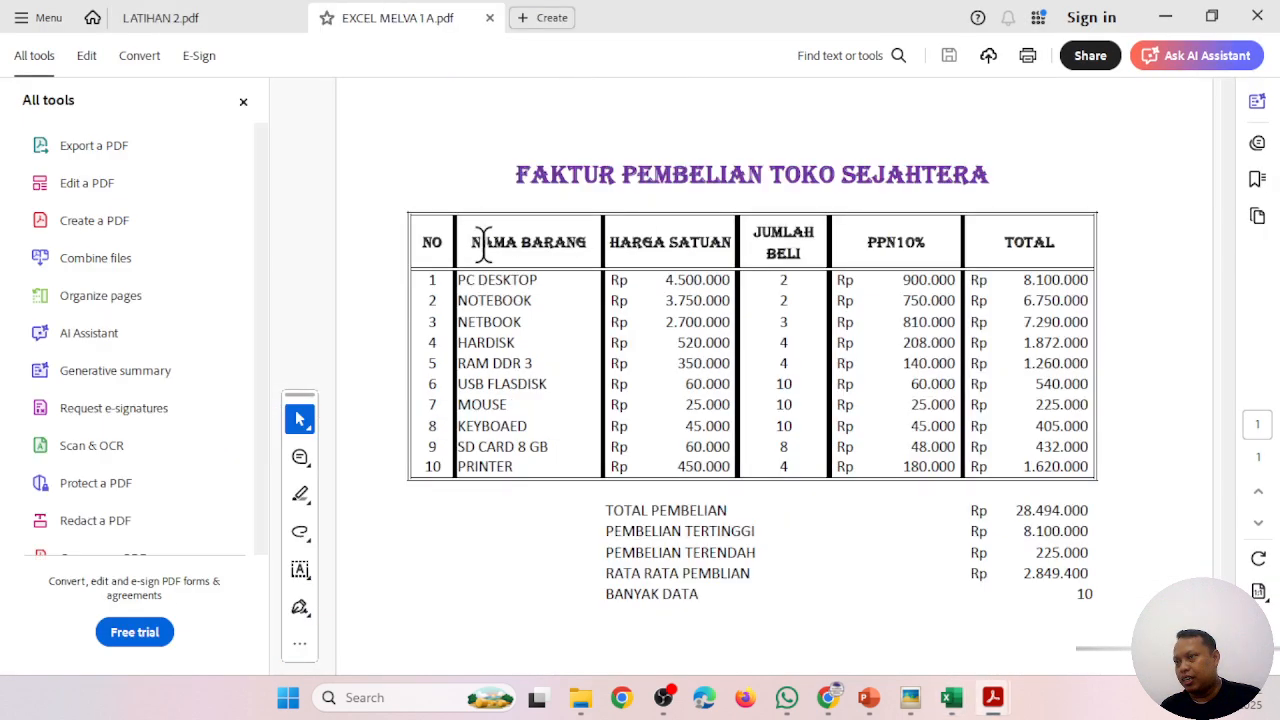
- Check the header text from NO to TOTAL in the exported PDF and return to the invoice workbook in Excel
drag(474, 242, 1010, 238)
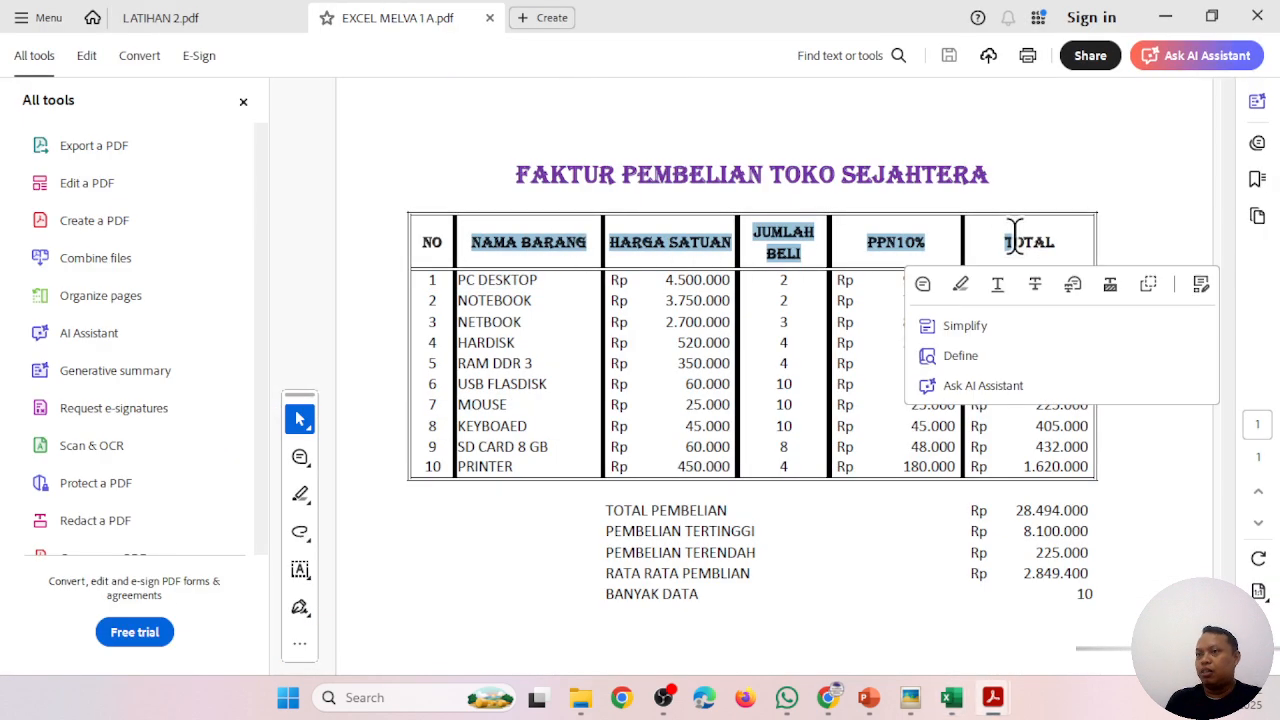
click(649, 251)
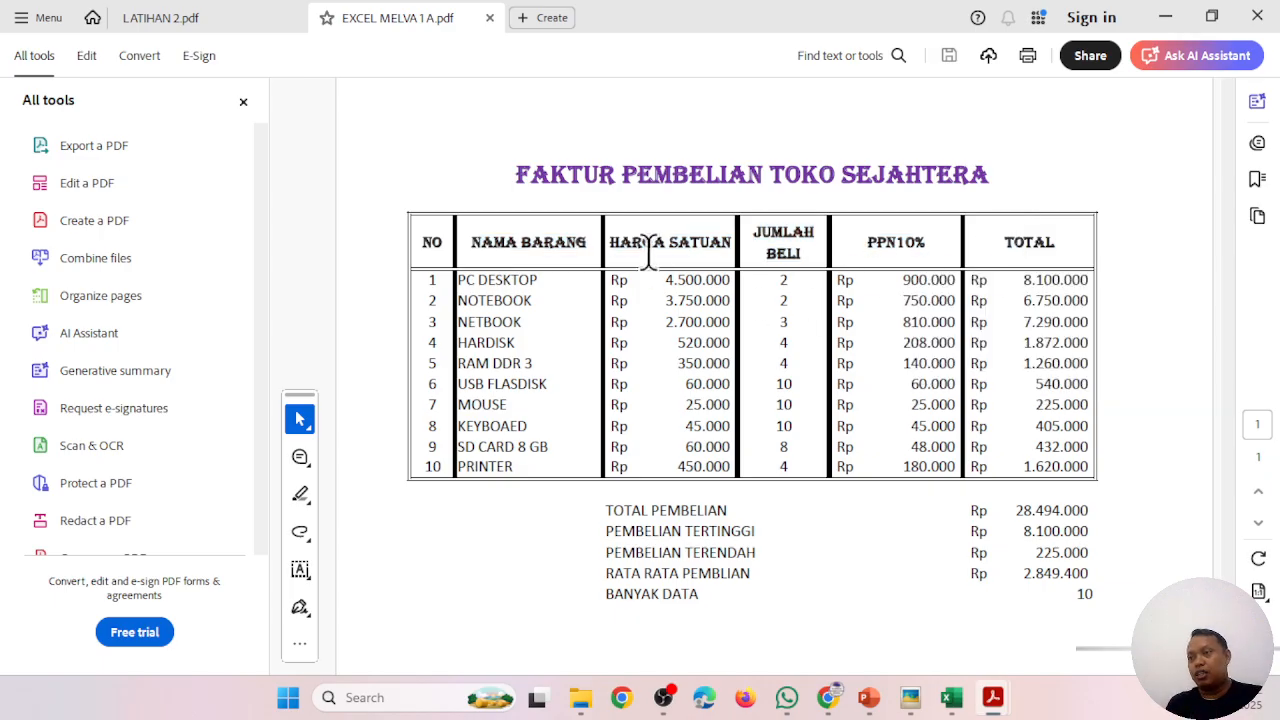
double_click(429, 243)
drag(484, 244, 1064, 240)
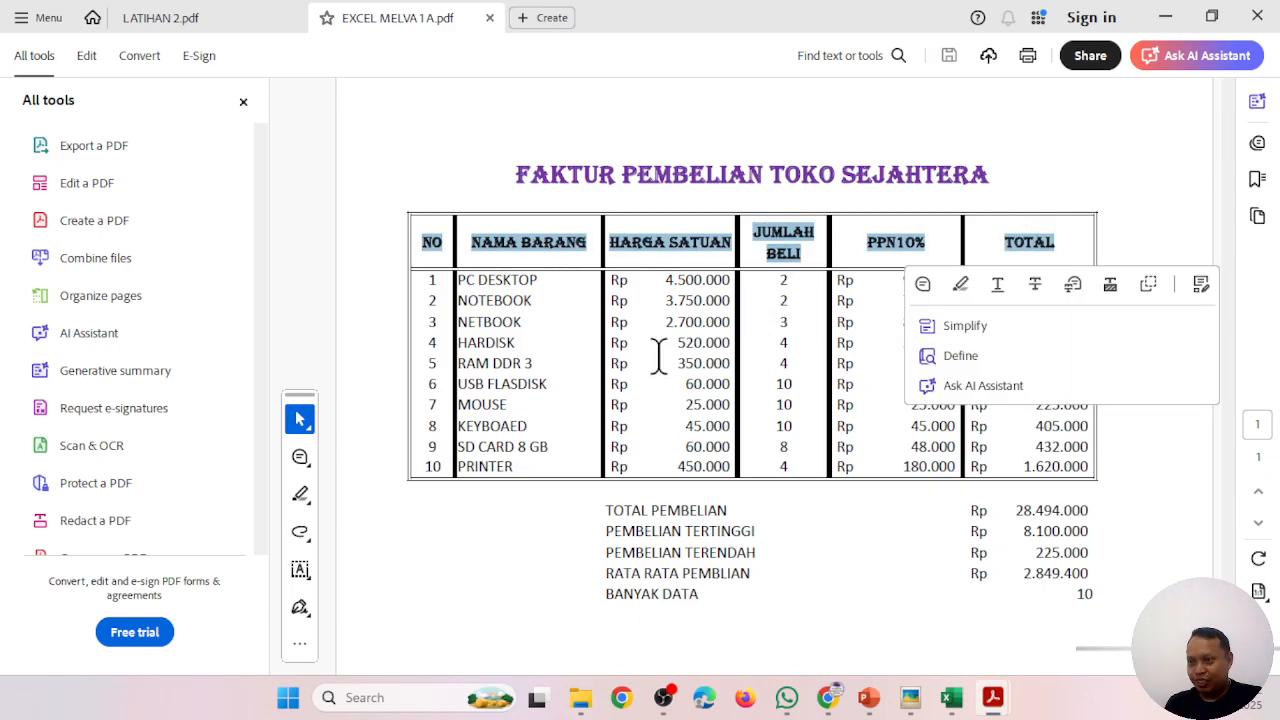
scroll(660, 412, down, 3)
scroll(660, 412, up, 3)
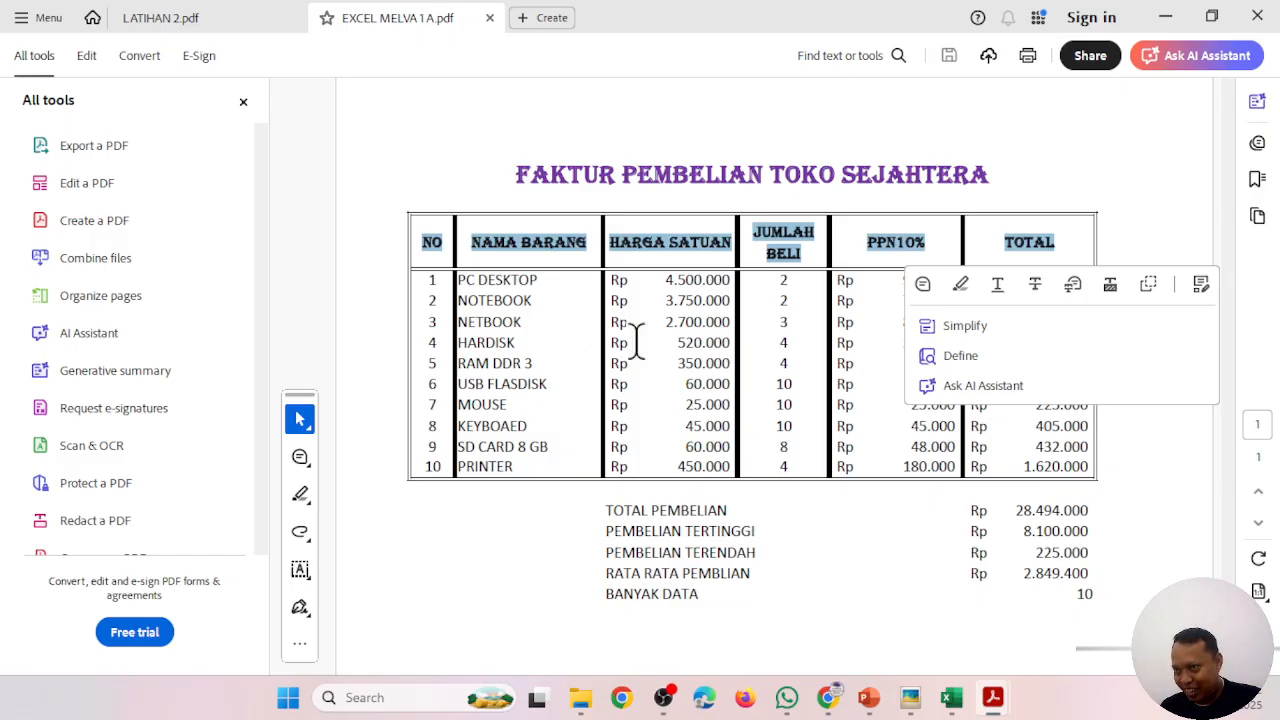
click(1163, 17)
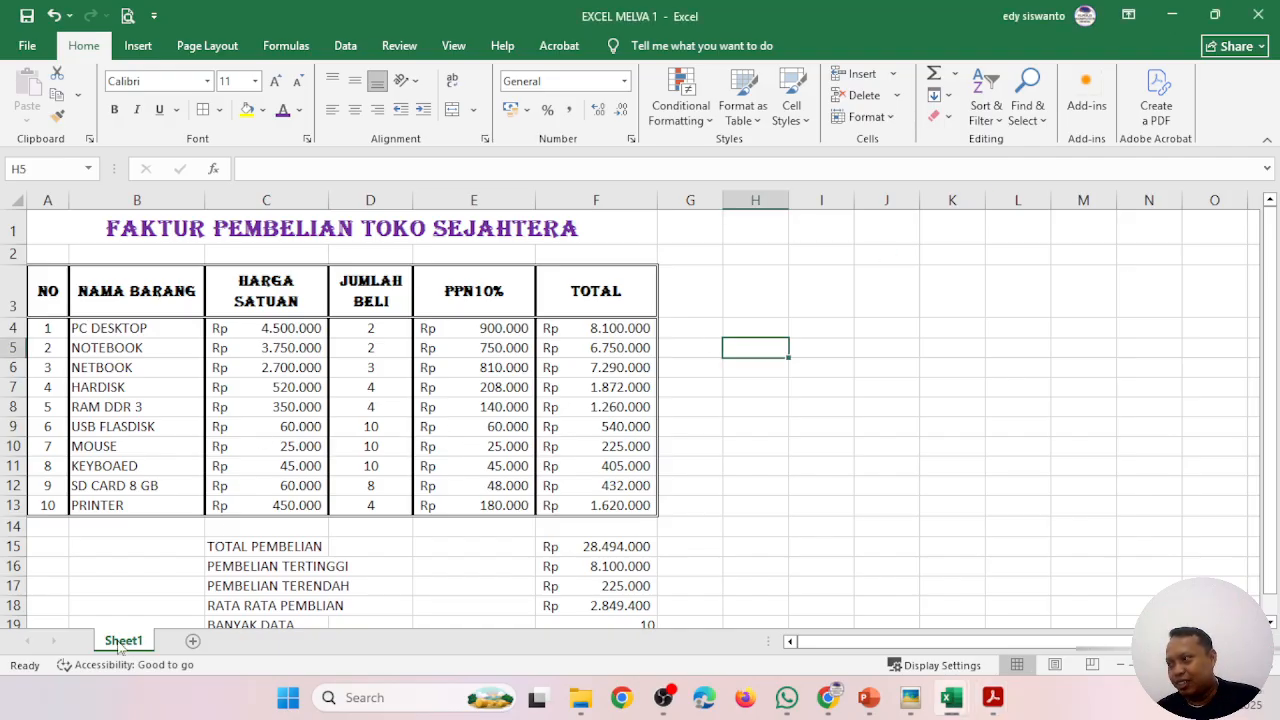
- Add a new blank sheet to the workbook and bring up LATIHAN 1.pdf in Adobe Acrobat
click(192, 641)
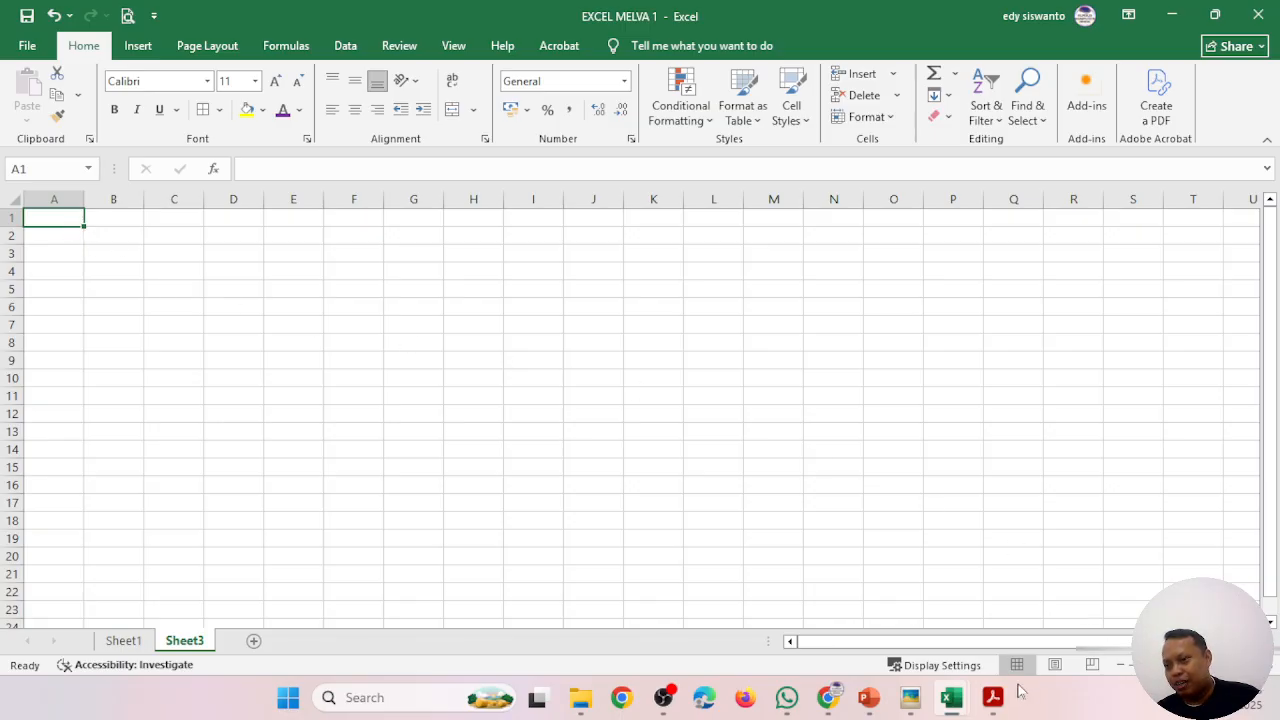
click(990, 699)
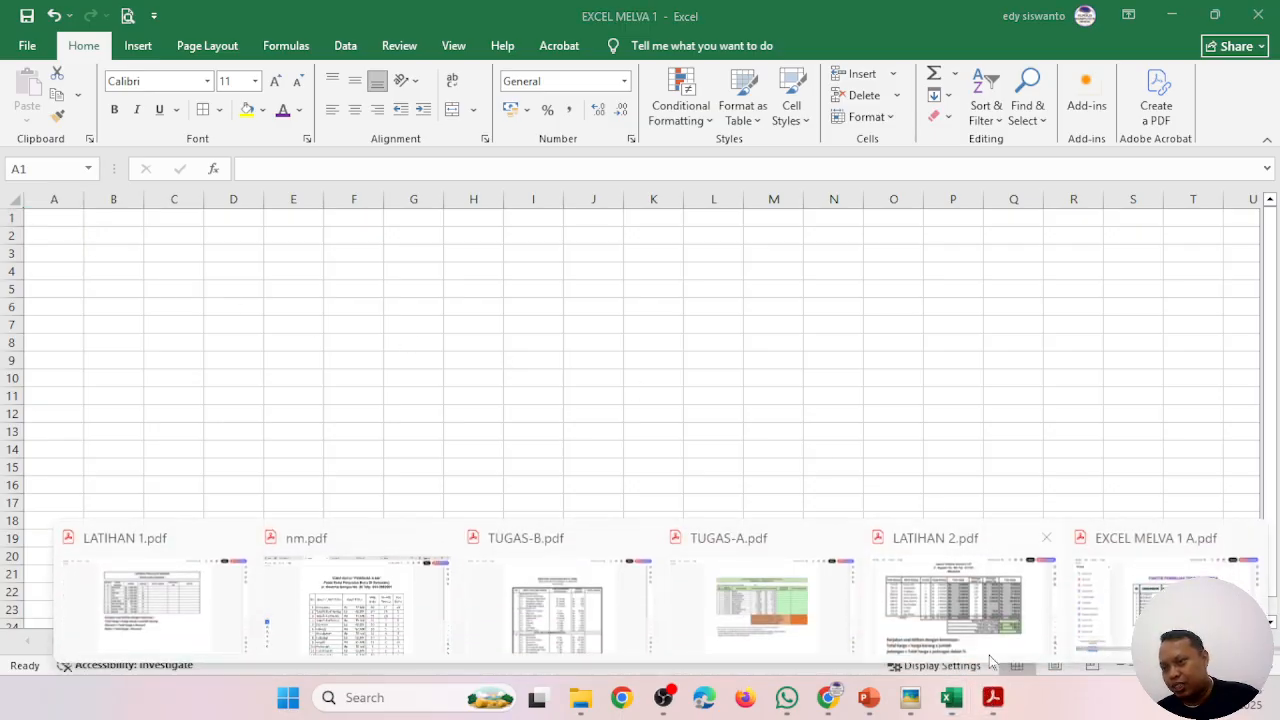
mouse_move(990, 652)
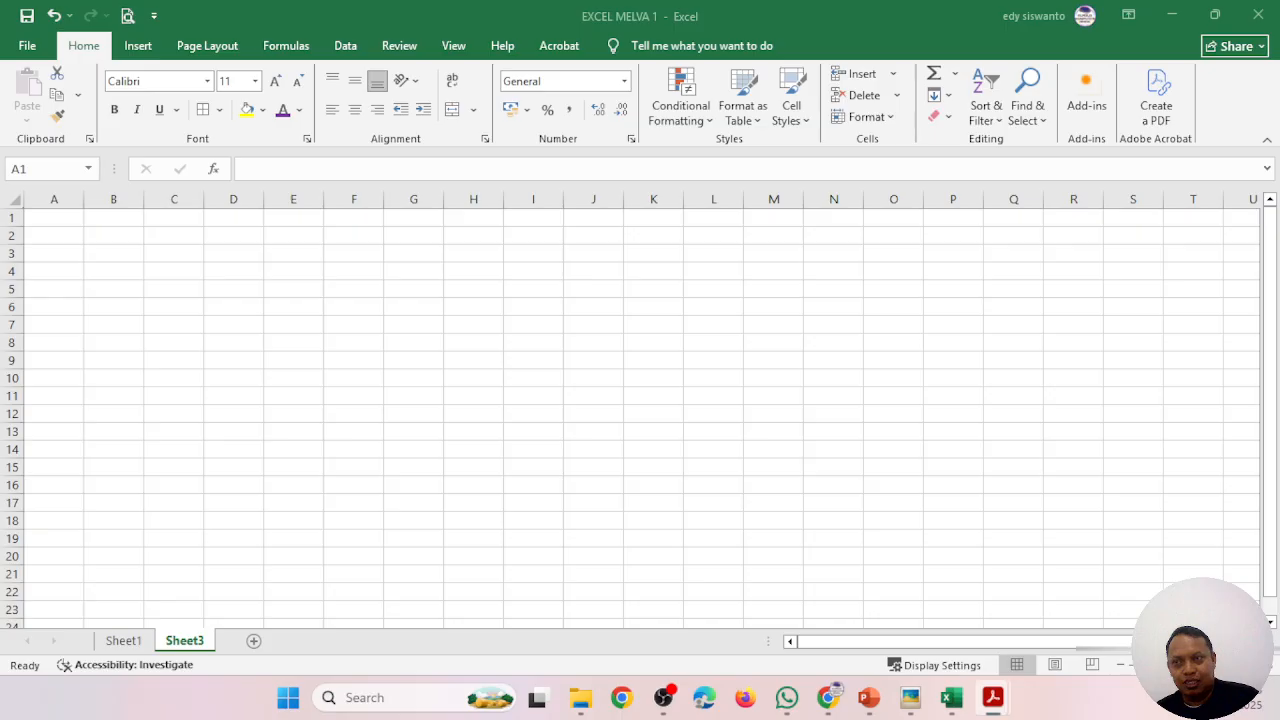
key(alt+Tab)
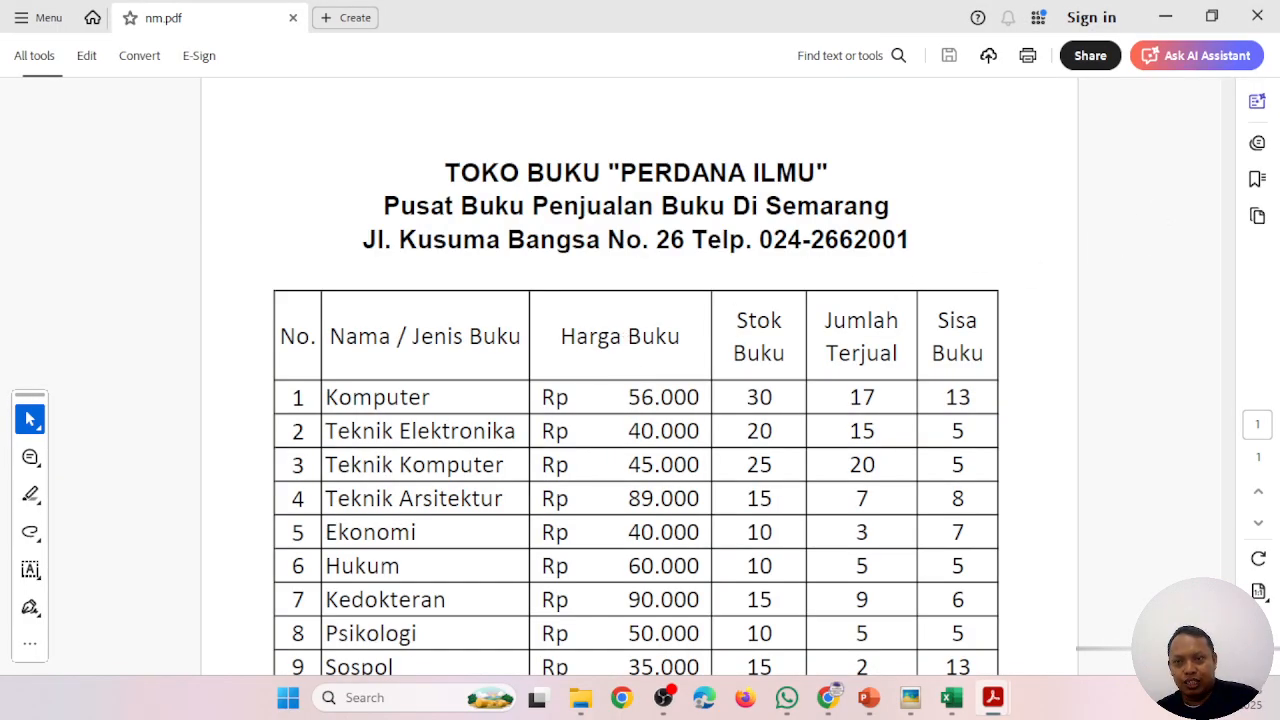
drag(10, 390, 250, 324)
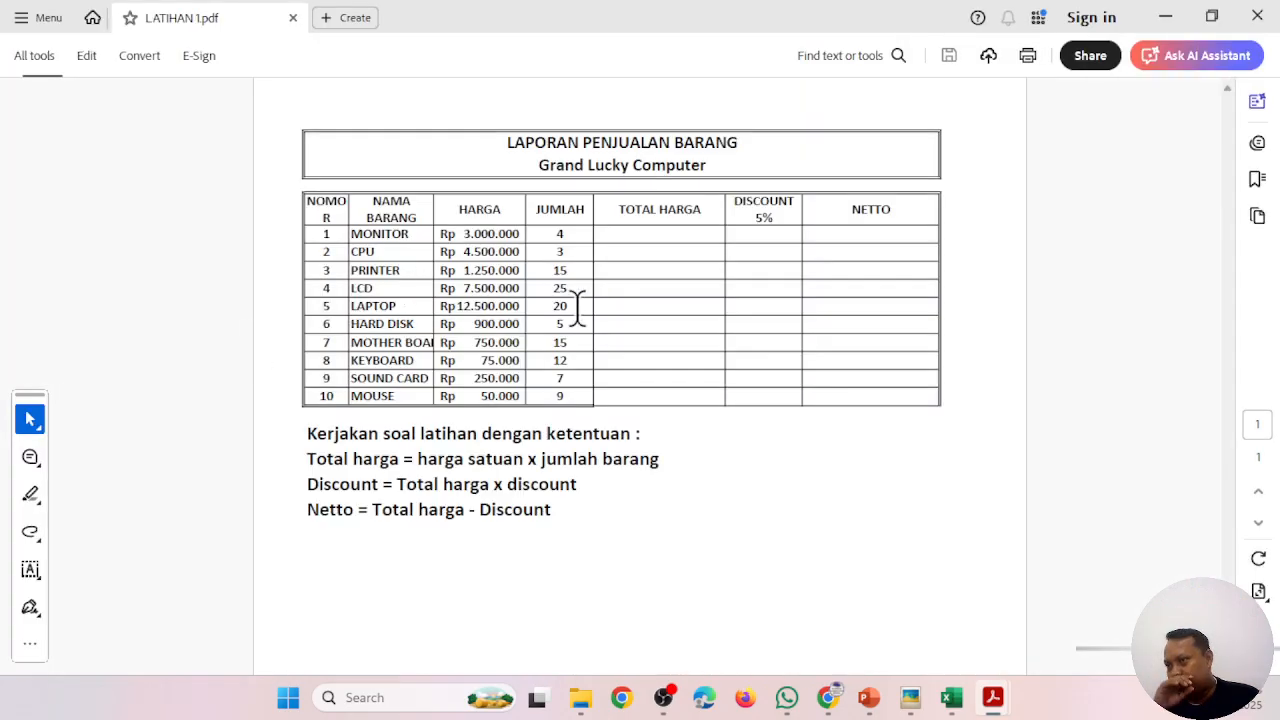
- Examine the LAPORAN PENJUALAN BARANG table and its calculation rules in LATIHAN 1.pdf, comparing it briefly with LATIHAN 2.pdf
ctrl+scroll(634, 430, up, 3)
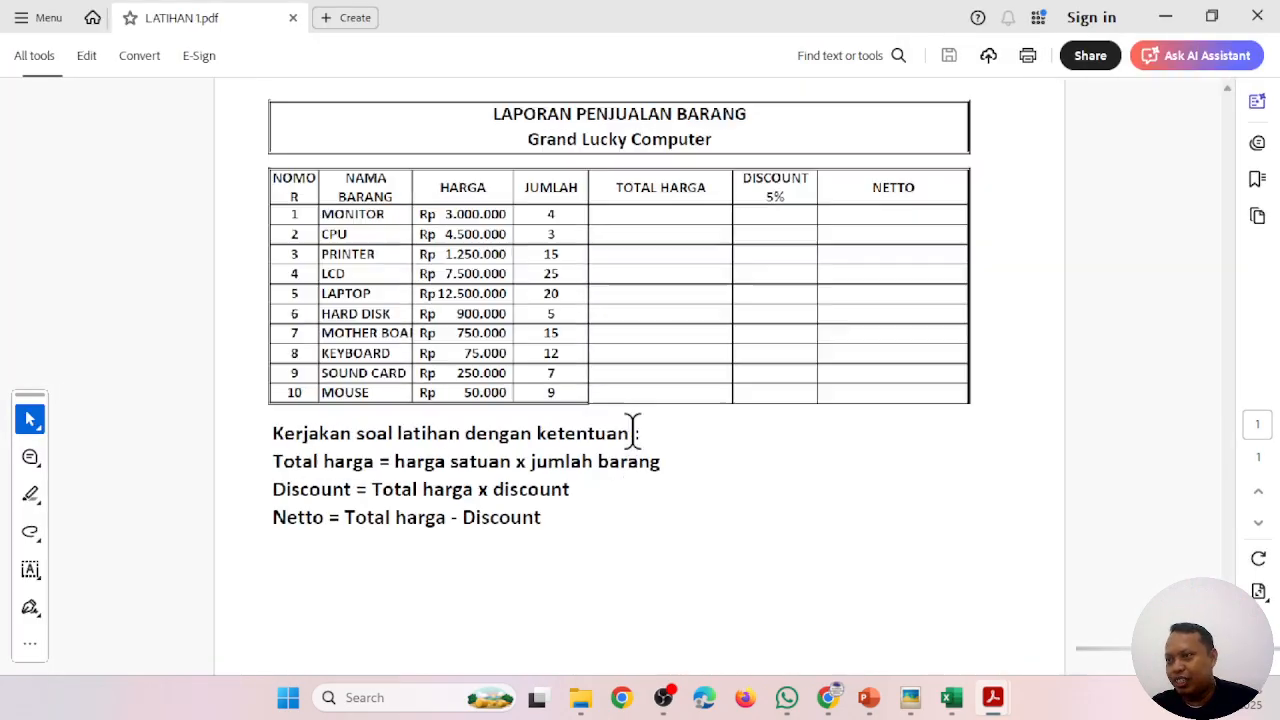
scroll(634, 432, up, 3)
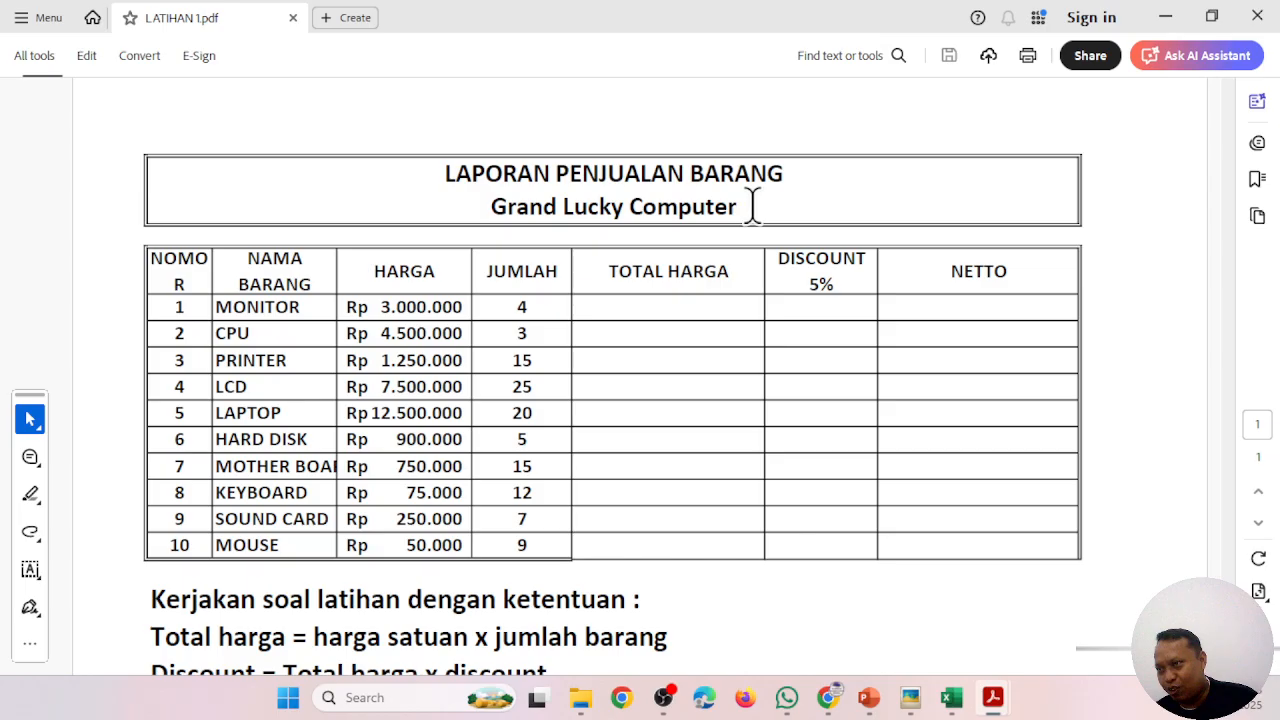
drag(162, 258, 1014, 286)
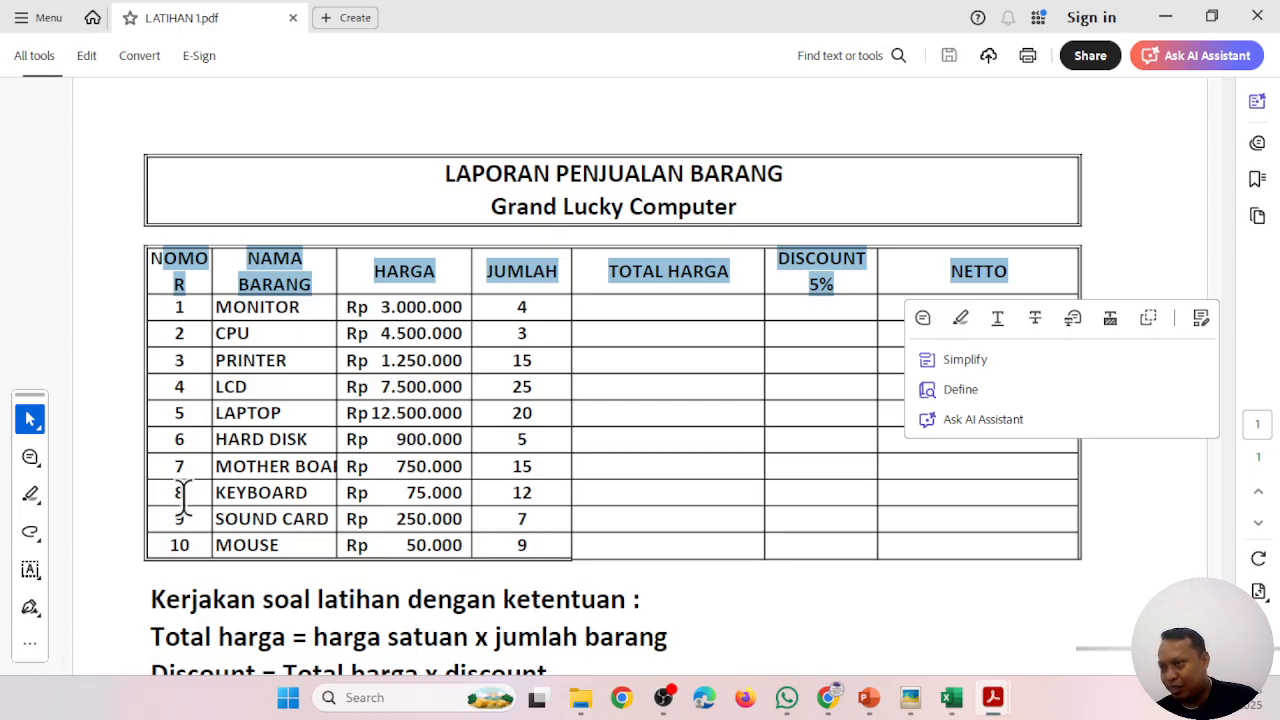
click(672, 310)
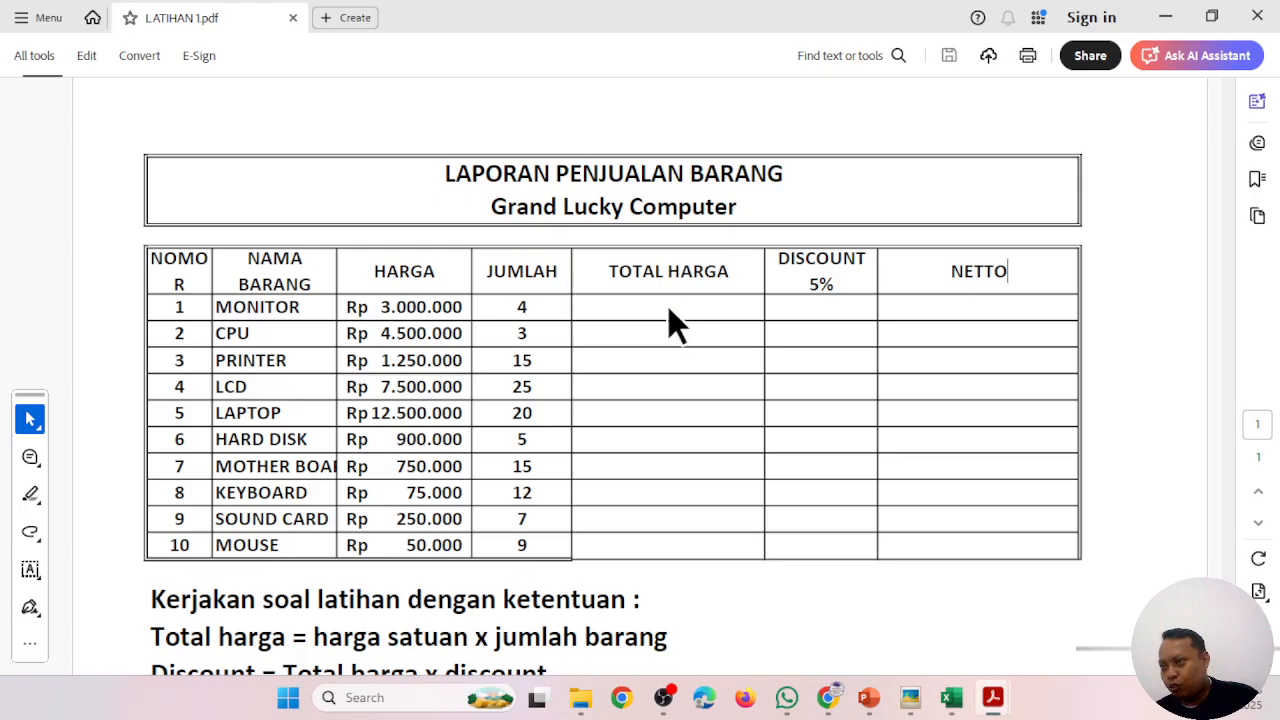
scroll(670, 308, down, 2)
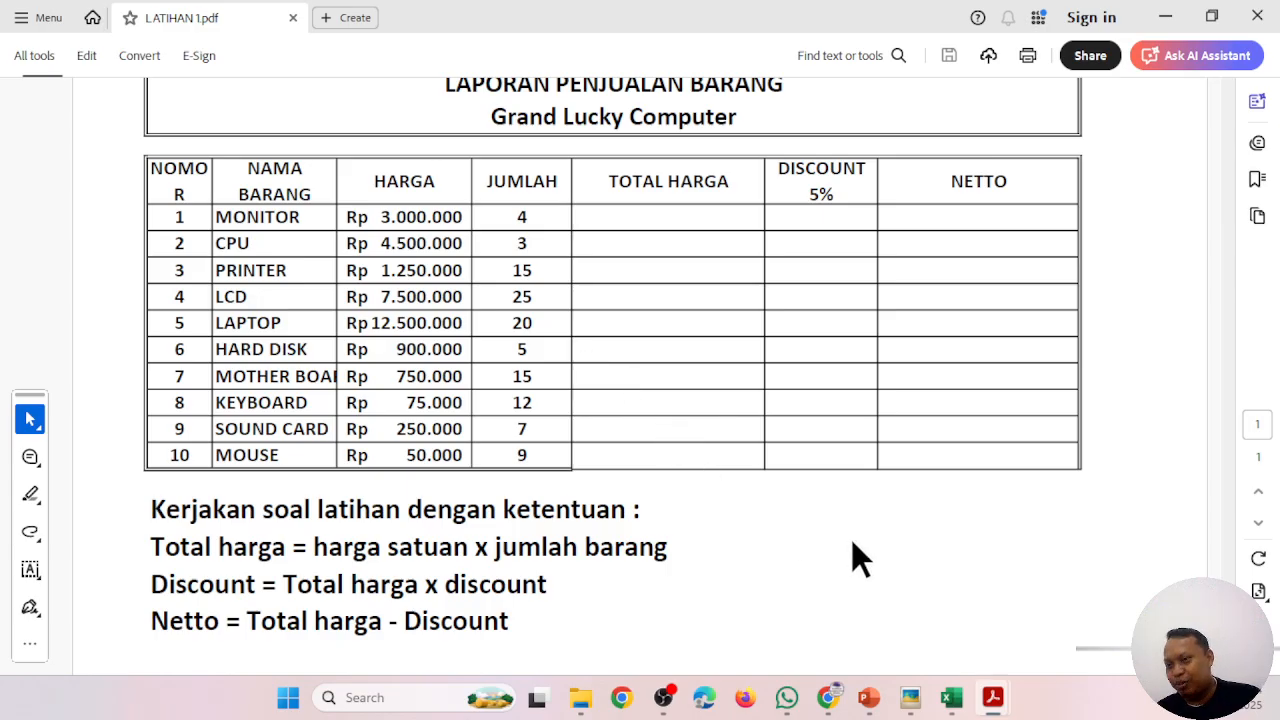
mouse_move(995, 692)
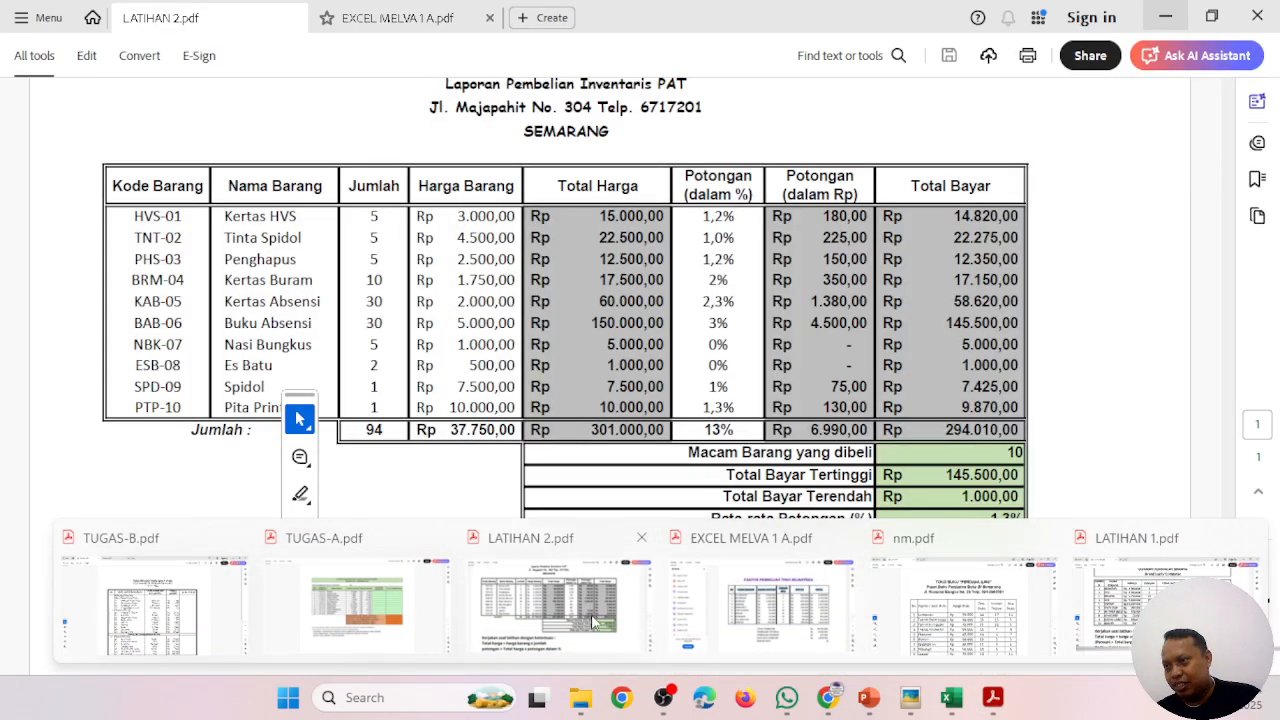
click(593, 622)
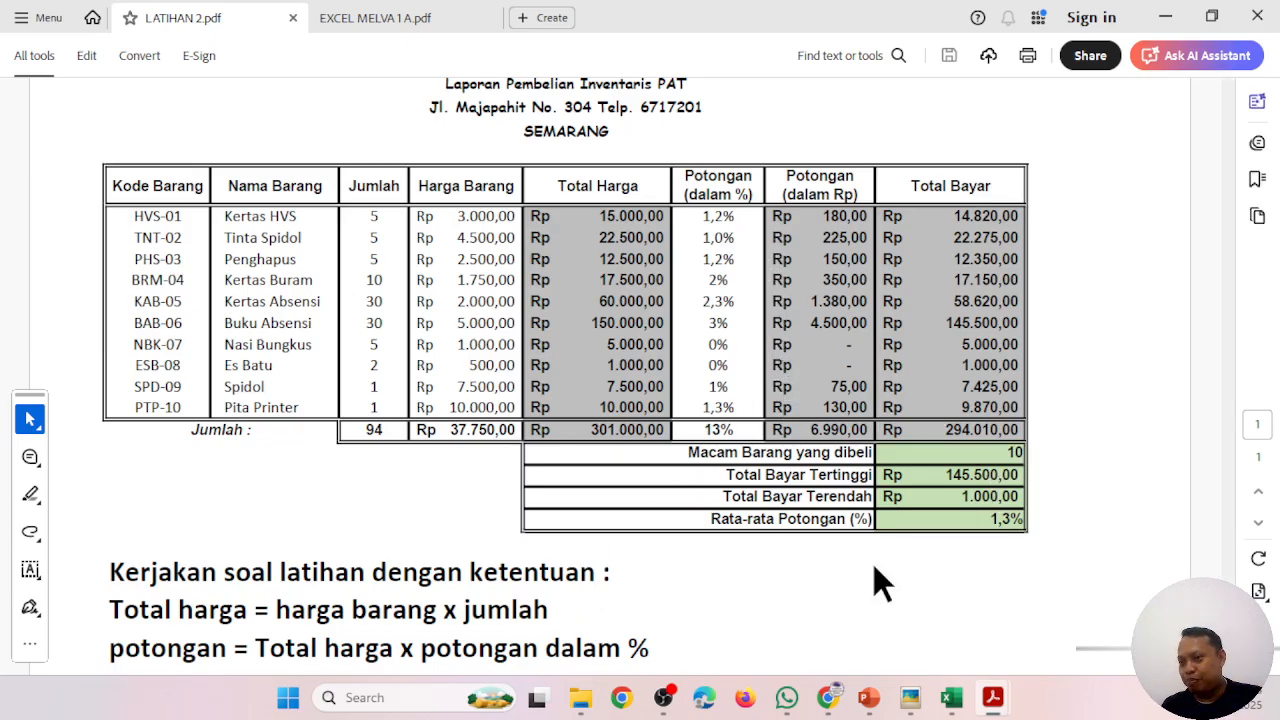
mouse_move(993, 703)
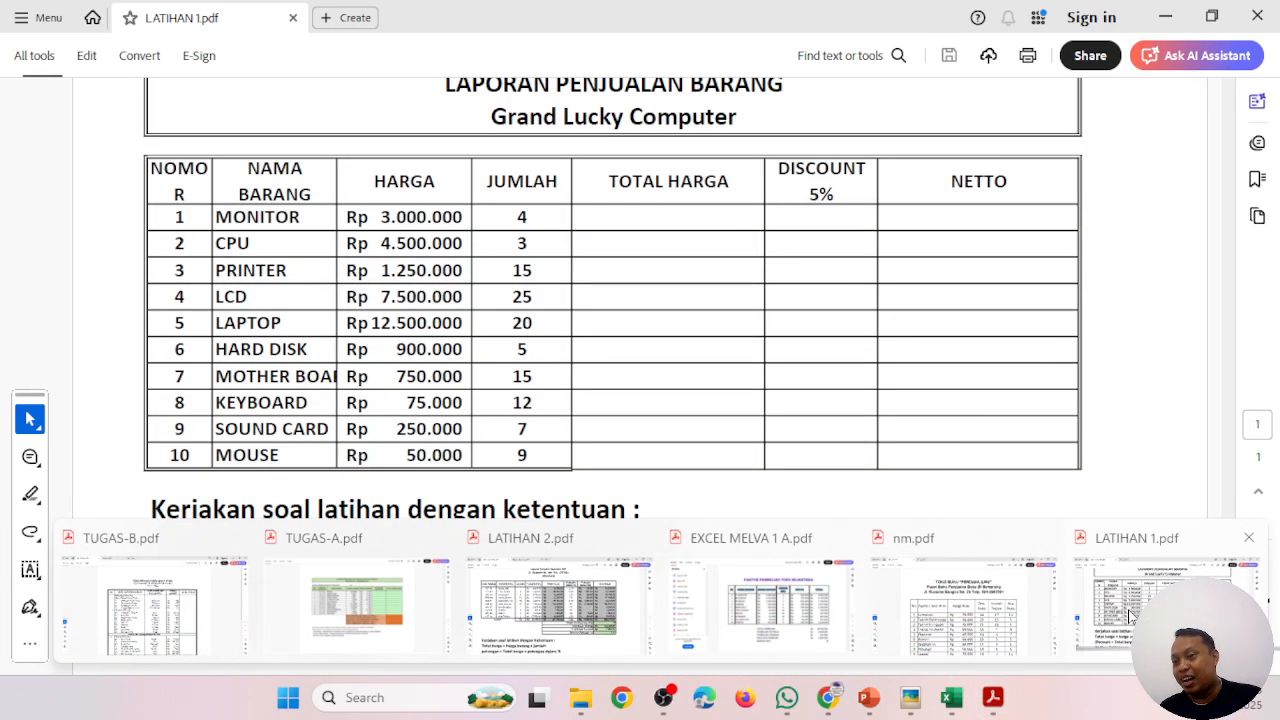
click(1130, 617)
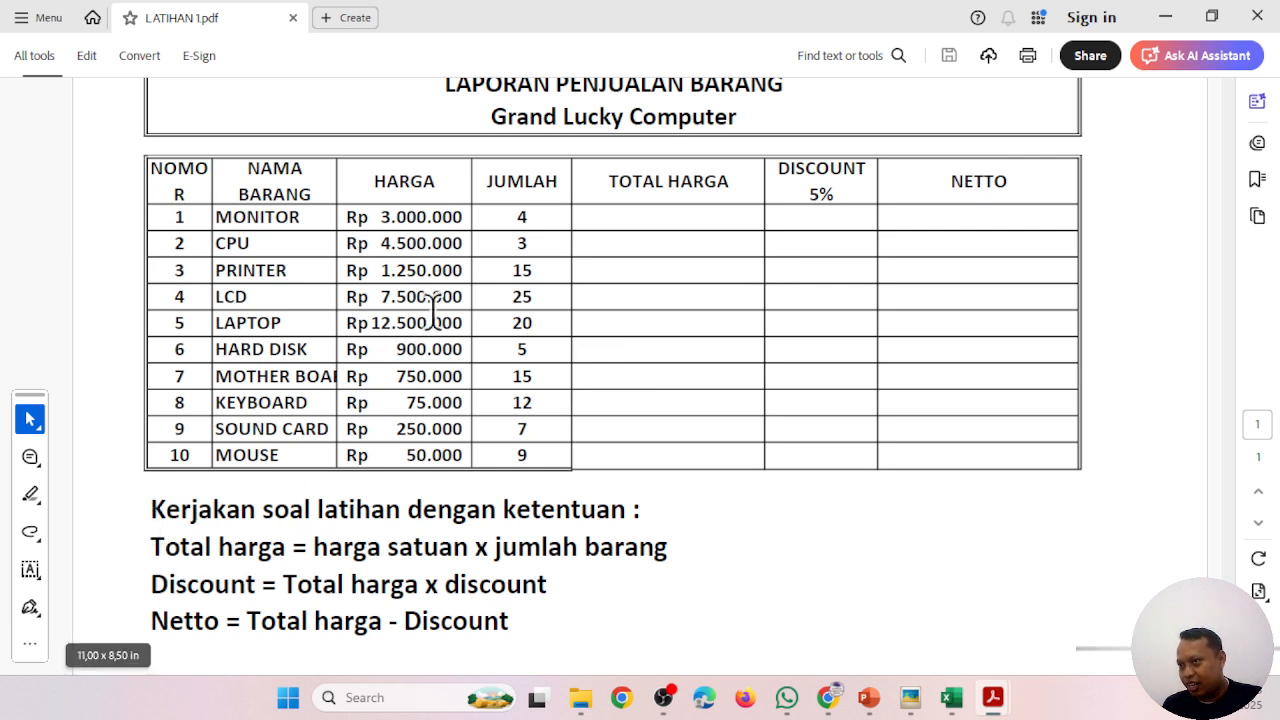
scroll(445, 320, up, 1)
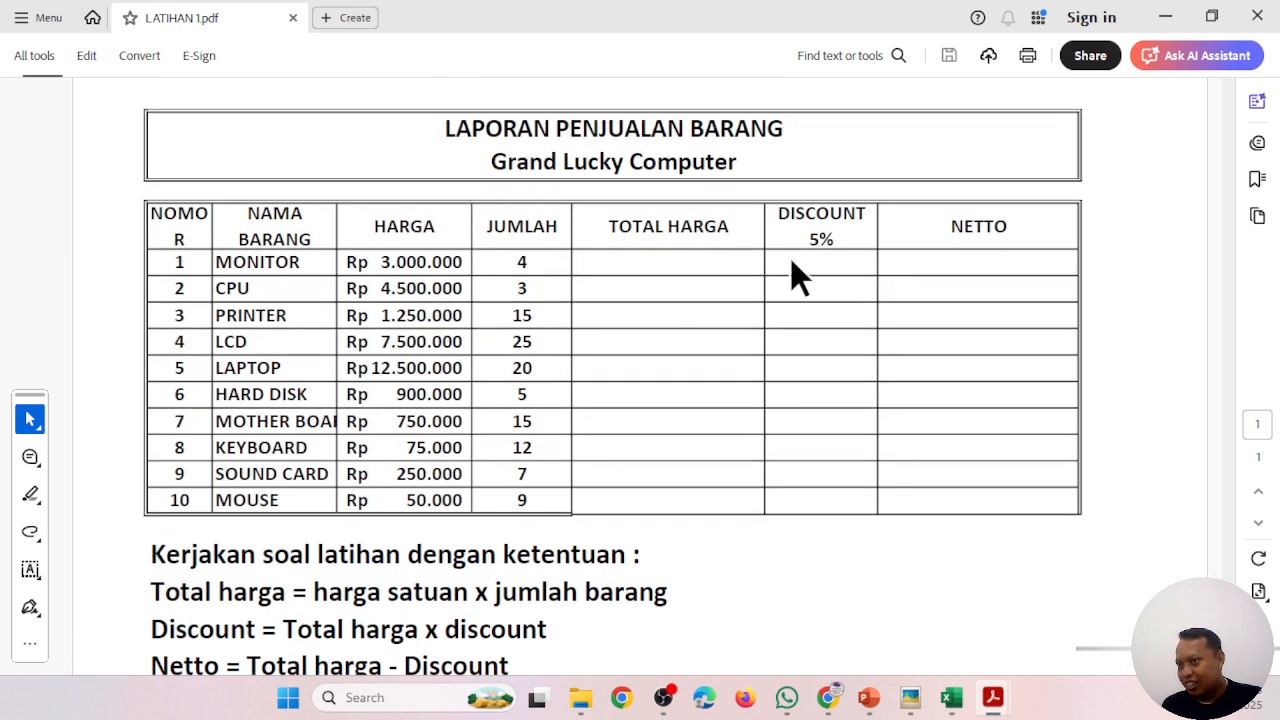